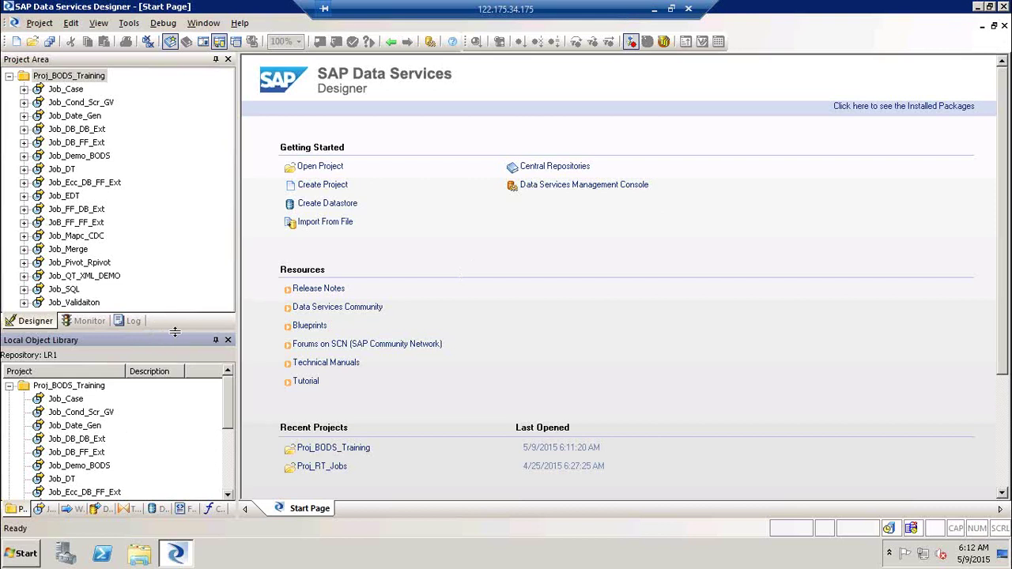
- Enlarge the Local Object Library and expand the Data Integrator group in its list of transforms
left_click_drag(175, 332, 176, 220)
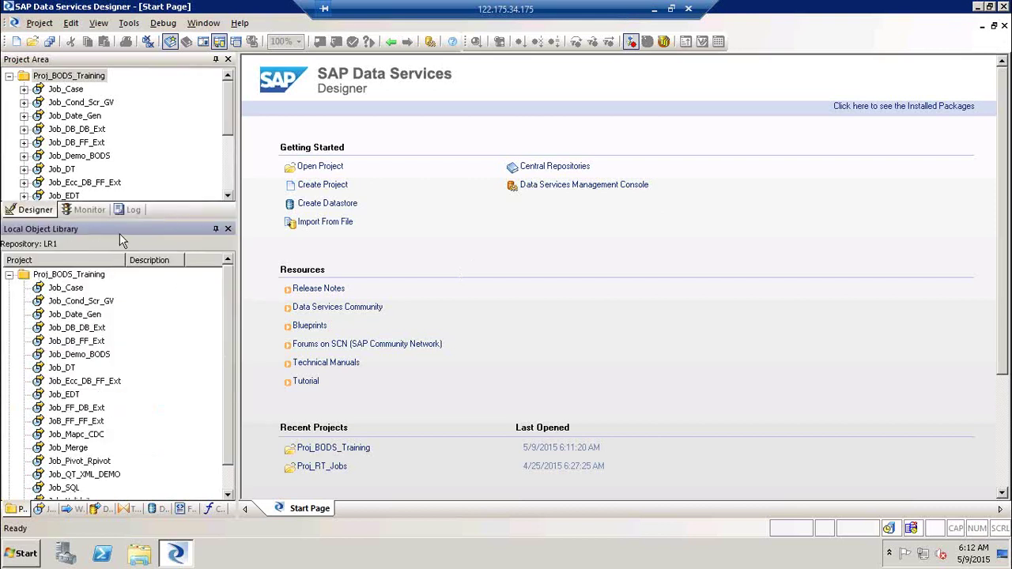
left_click(131, 510)
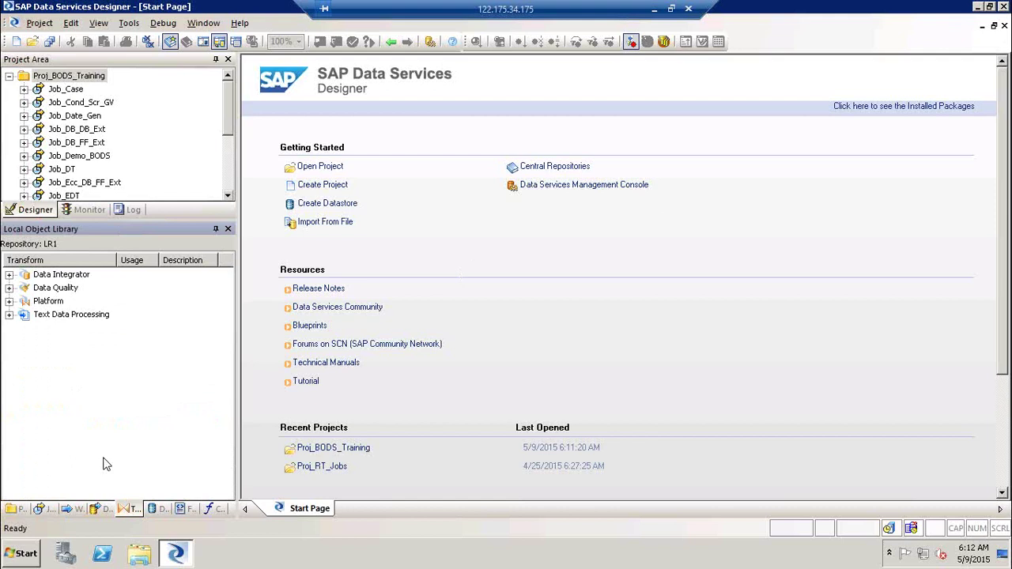
left_click(8, 274)
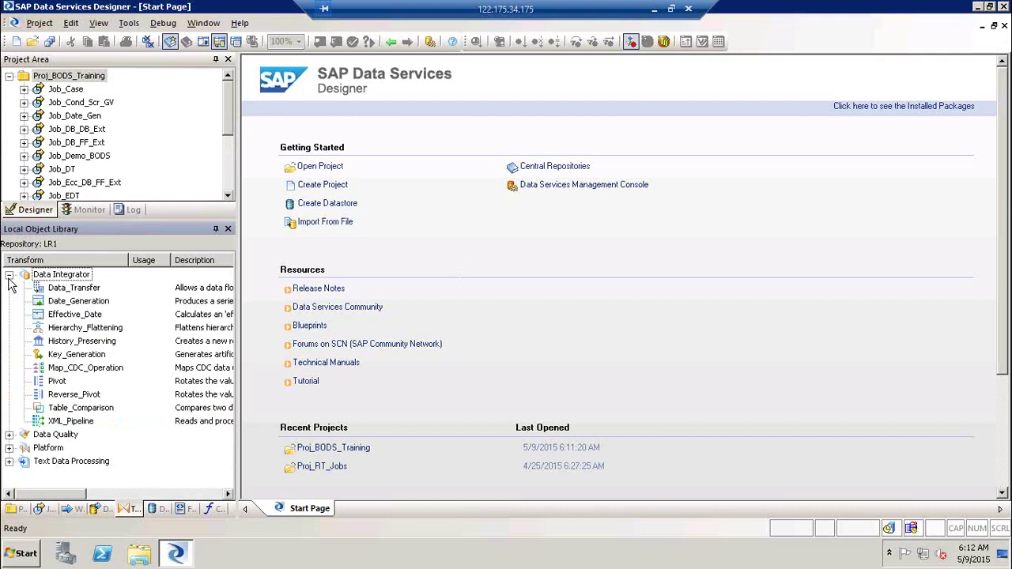
- Select the Hierarchy_Flattening, History_Preserving, Key_Generation, Pivot, Reverse_Pivot and Table_Comparison transforms together
left_click(107, 329)
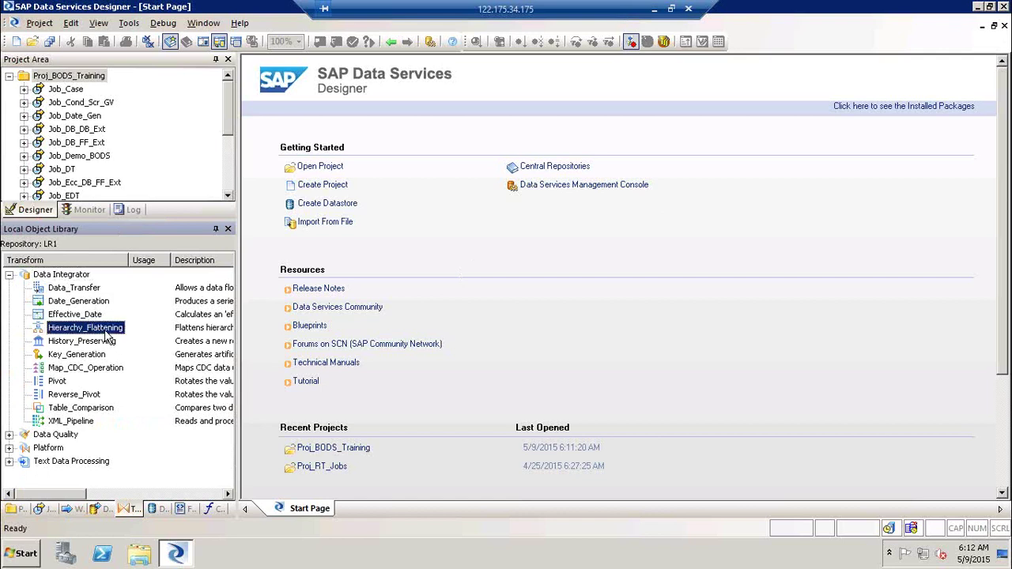
left_click(980, 30)
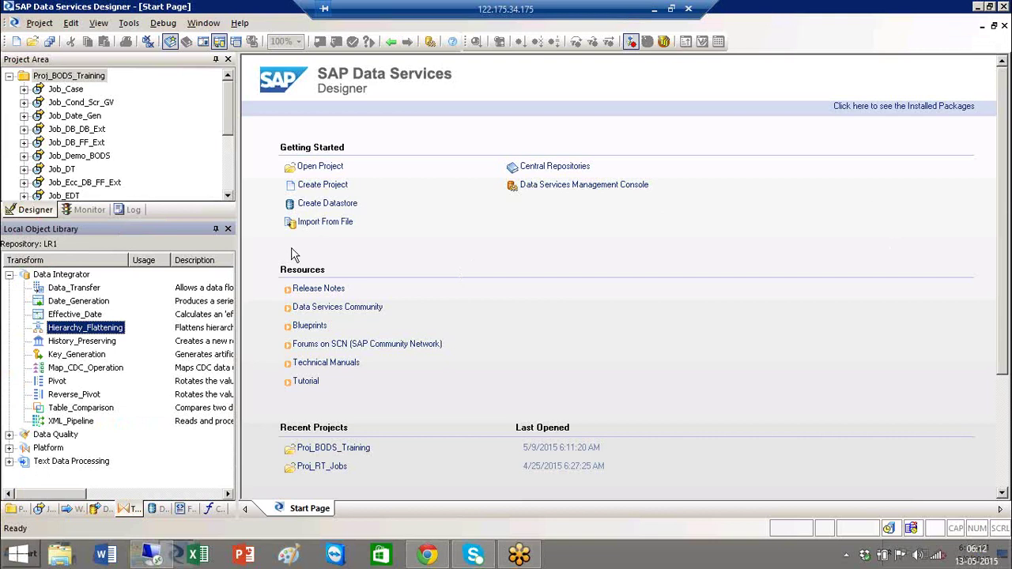
left_click(84, 342, "ctrl")
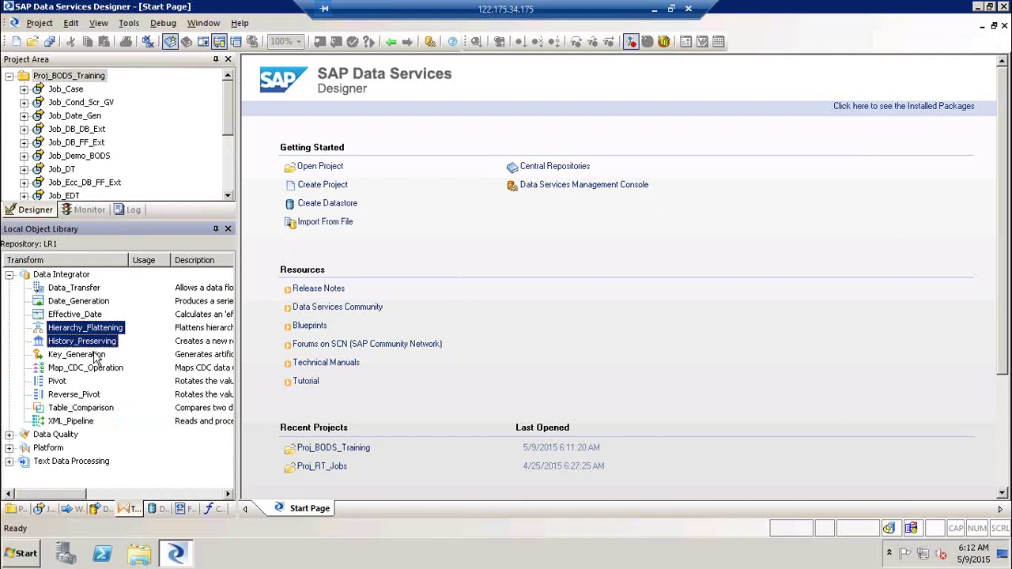
left_click(91, 355, "ctrl")
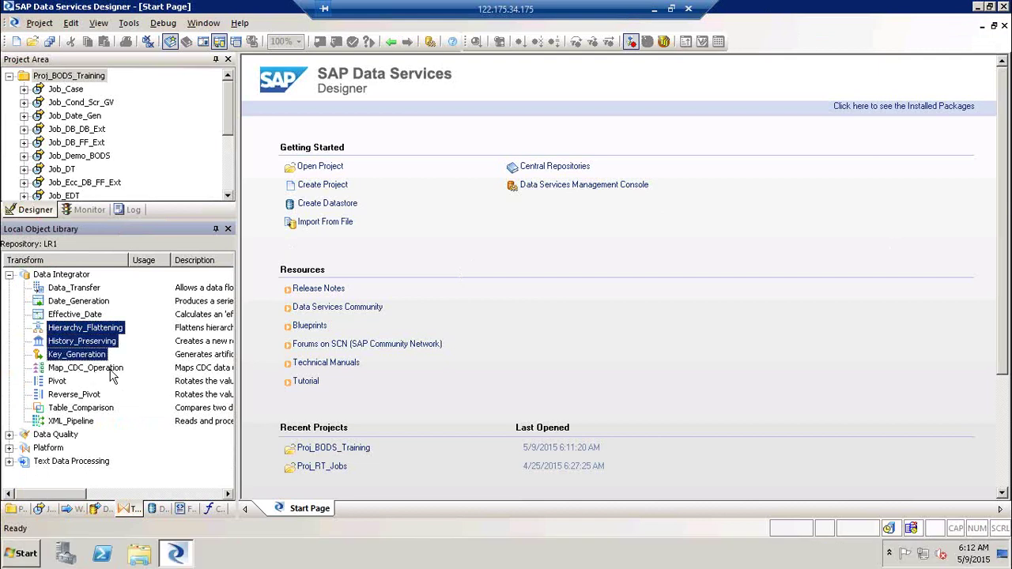
left_click(64, 383, "ctrl")
left_click(69, 395, "ctrl")
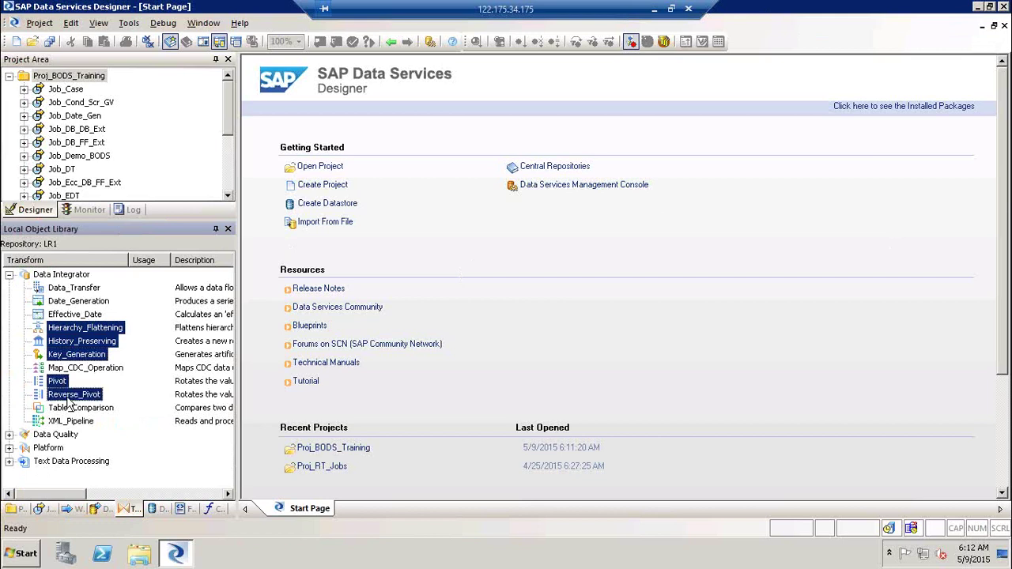
left_click(75, 408, "ctrl")
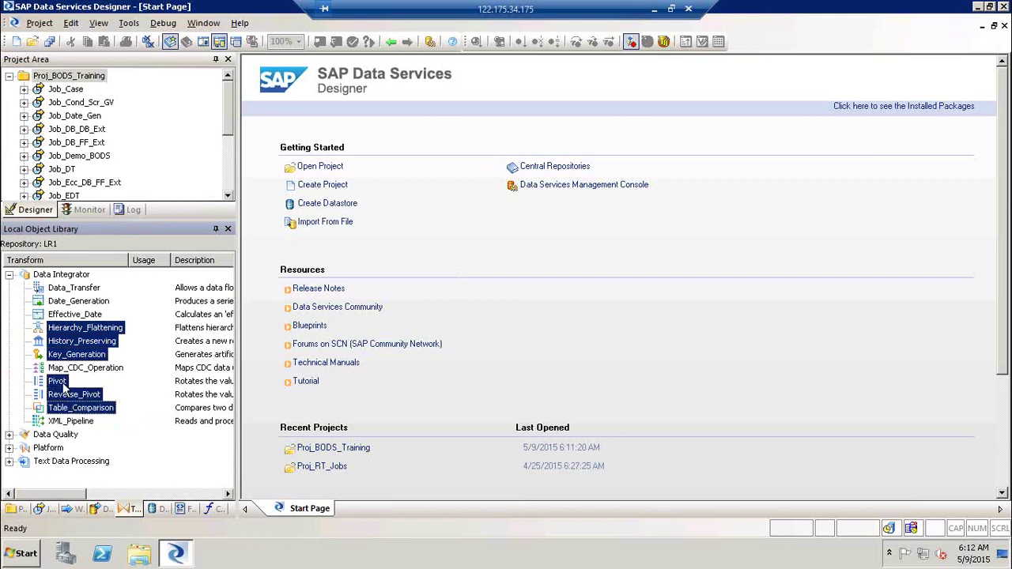
- Remove Pivot, Reverse_Pivot and Hierarchy_Flattening from the current selection of transforms
left_click(65, 386, "ctrl")
left_click(73, 397, "ctrl")
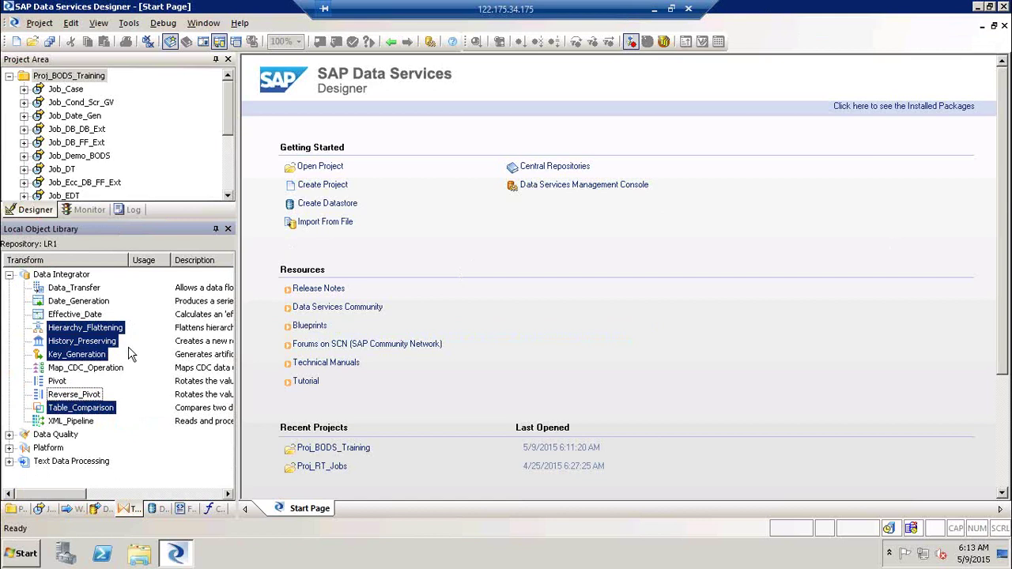
left_click(89, 333, "ctrl")
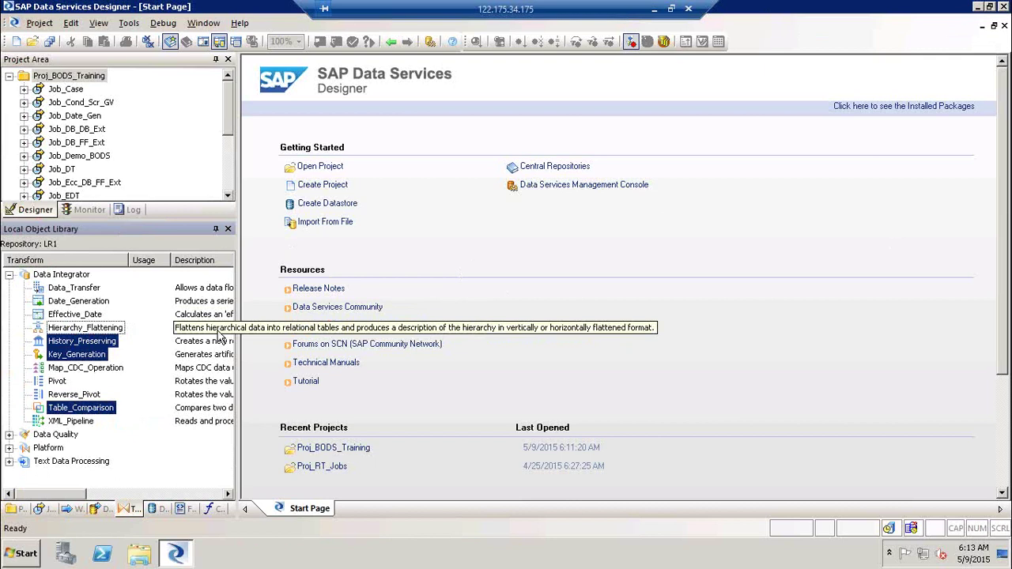
- Open Excel with a blank workbook and enter A in cell F5 with outside borders
key("super+r")
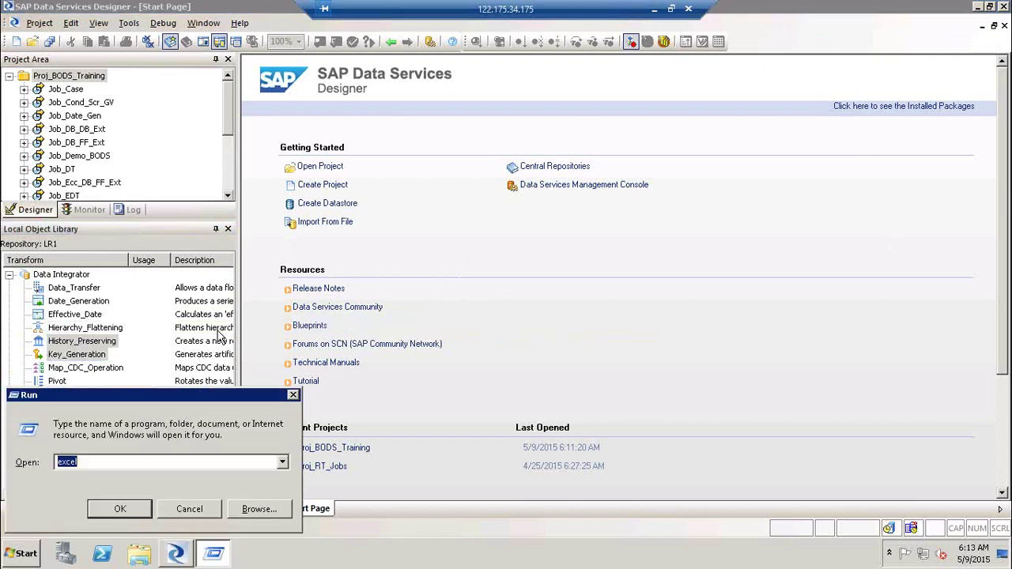
key("Return")
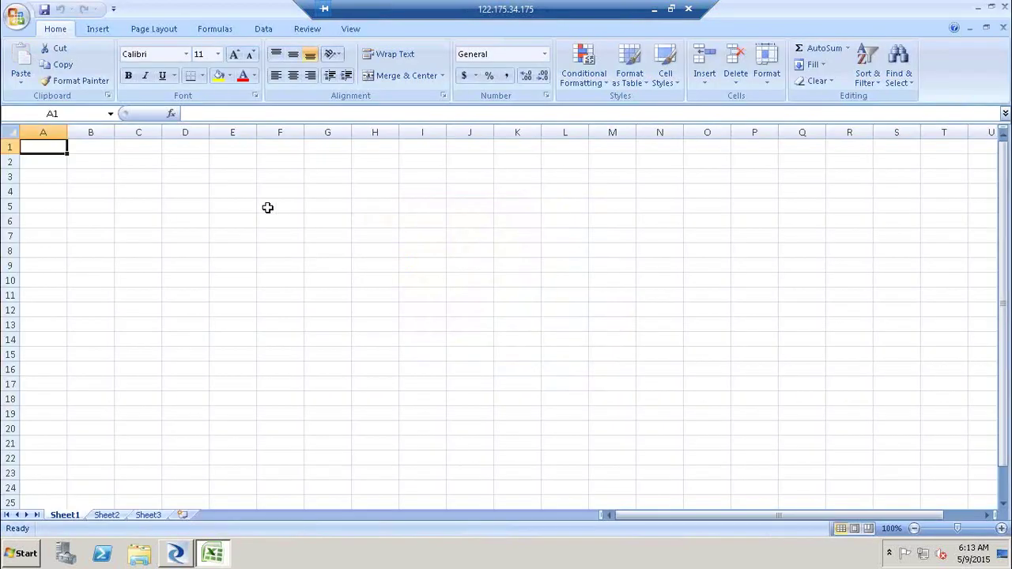
left_click(267, 207)
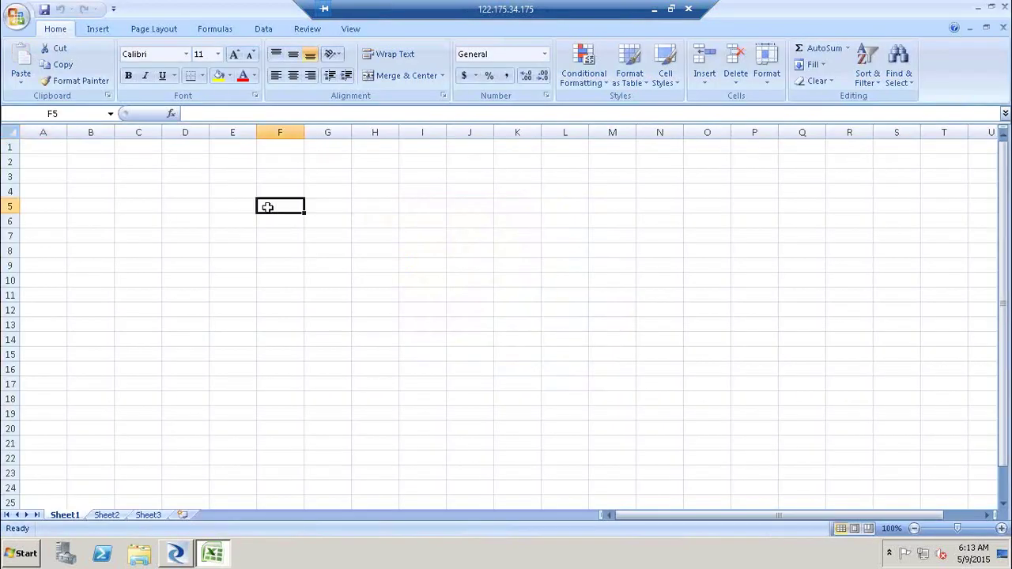
left_click(203, 75)
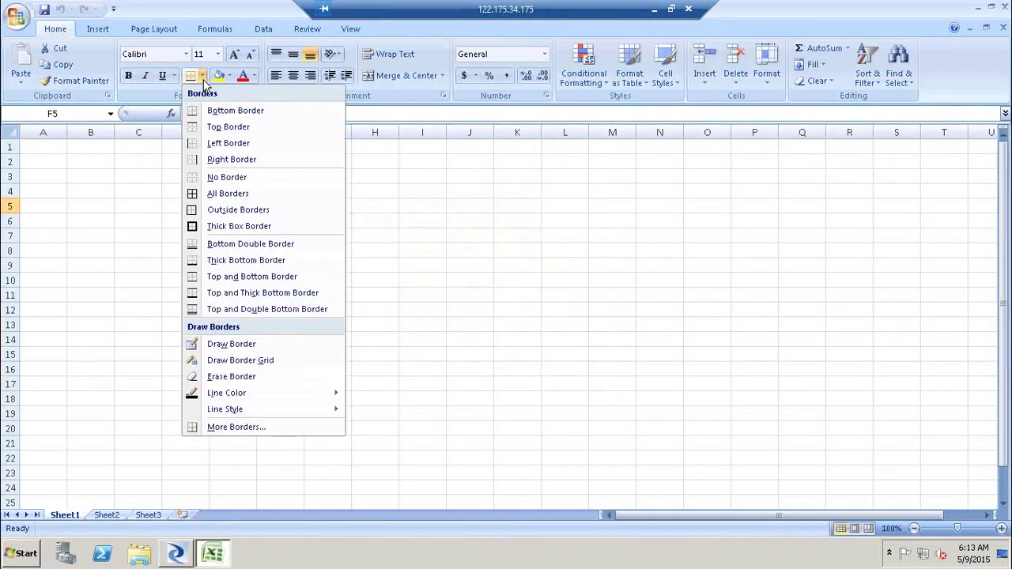
left_click(236, 211)
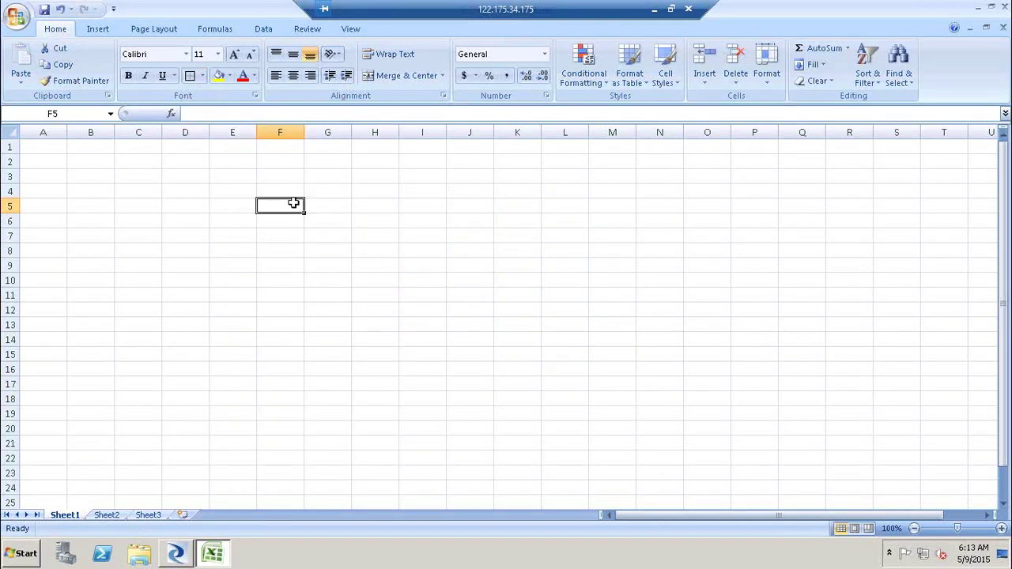
type("A")
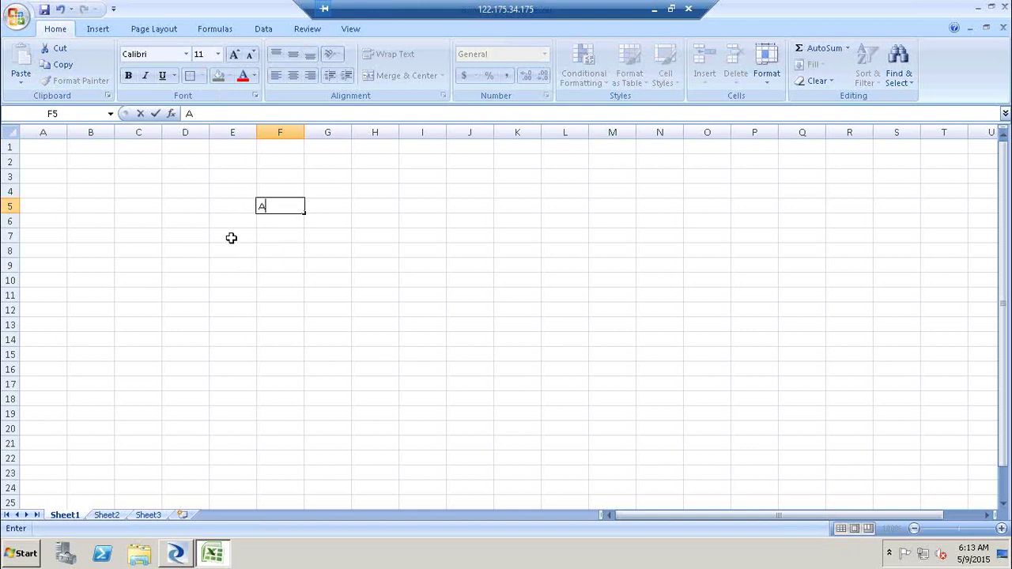
- Enter B in cell E9 with outside borders, and enter C in cell G9
left_click(235, 264)
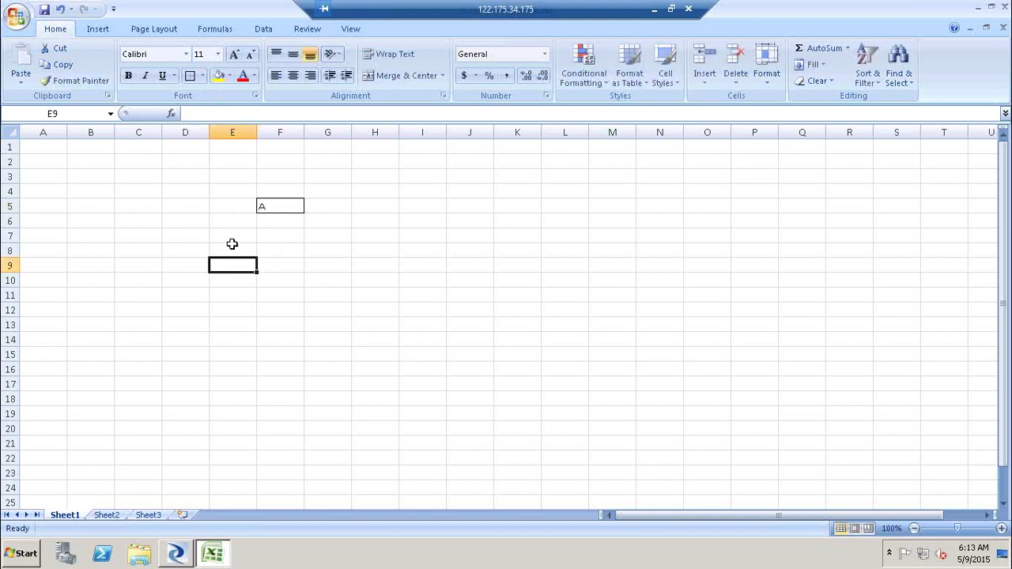
left_click(190, 77)
type("B")
key("Tab")
key("Tab")
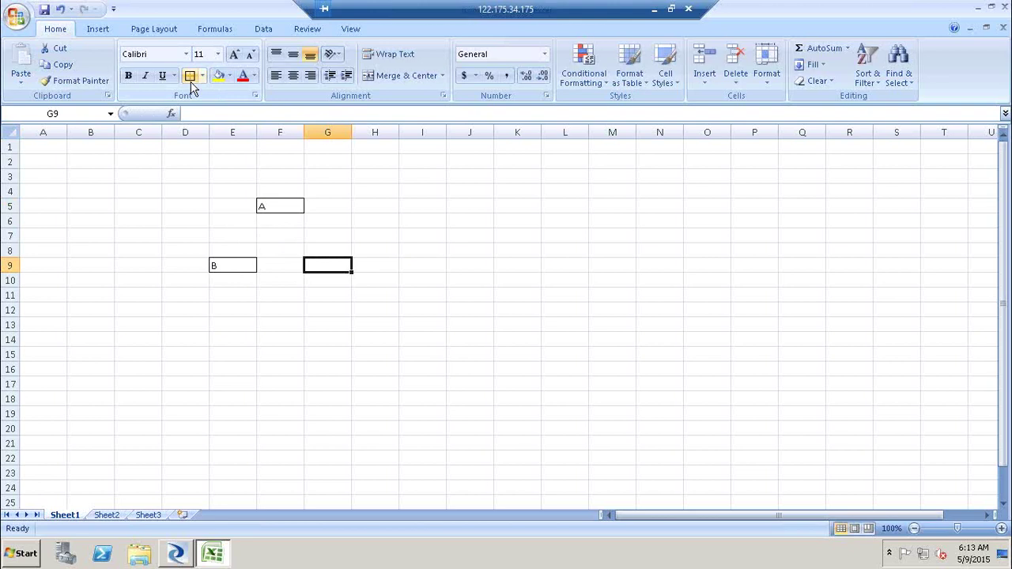
type("C")
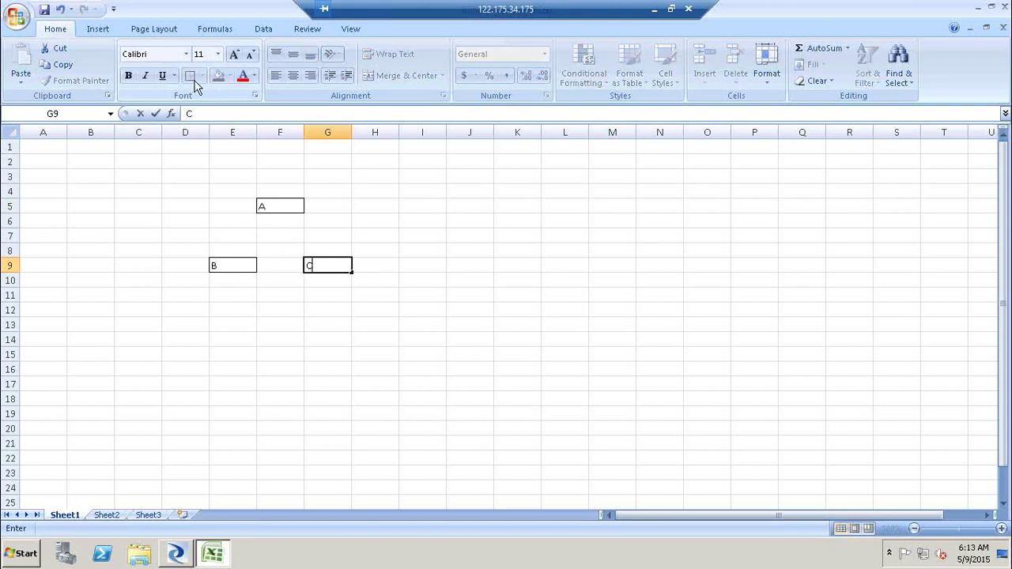
- Enter D in cells D13 and F13, and F in cell H13, as the third level of the hierarchy
left_click(179, 323)
type("D")
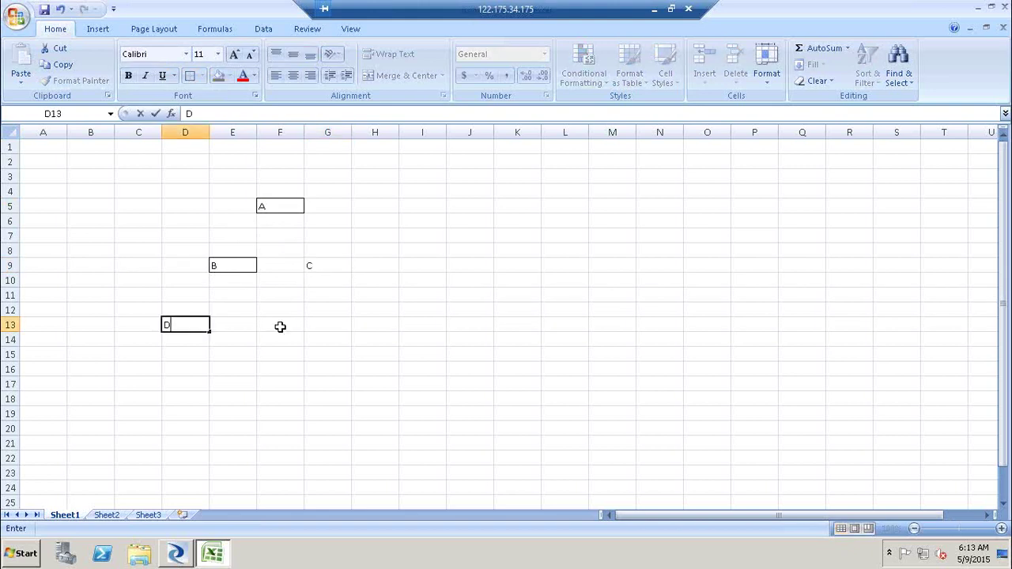
left_click(280, 325)
type("D")
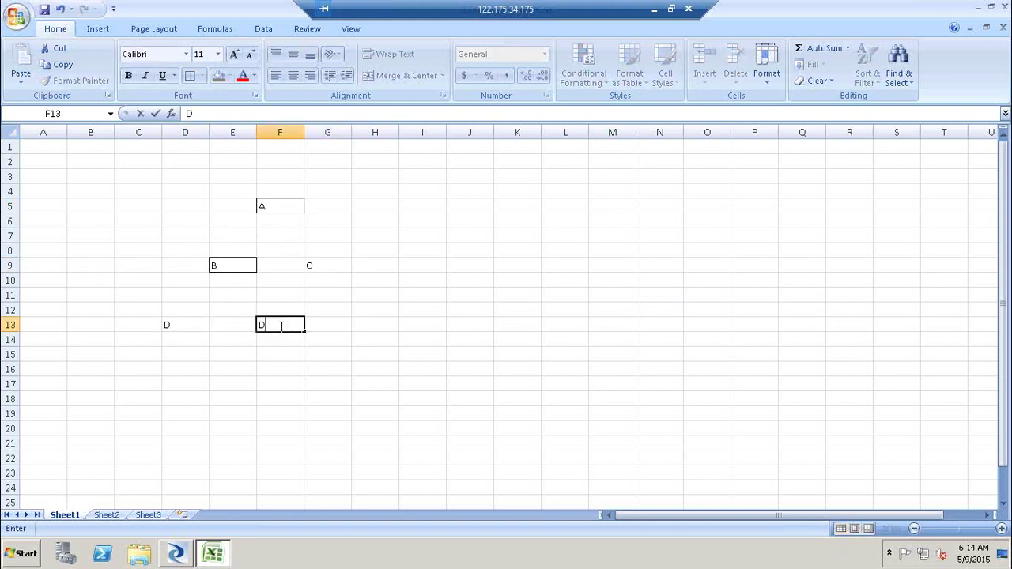
left_click(402, 326)
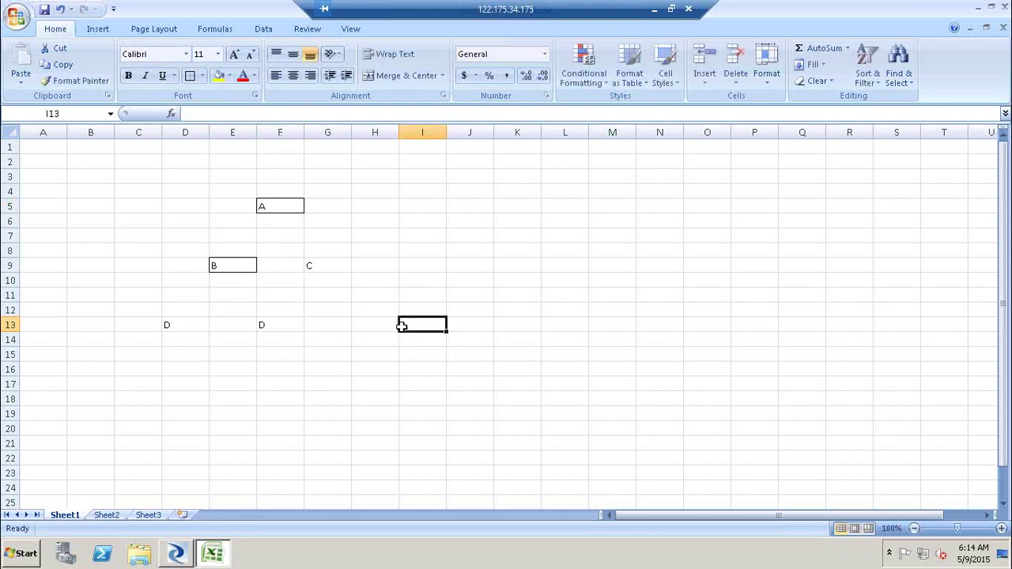
left_click(377, 326)
type("F")
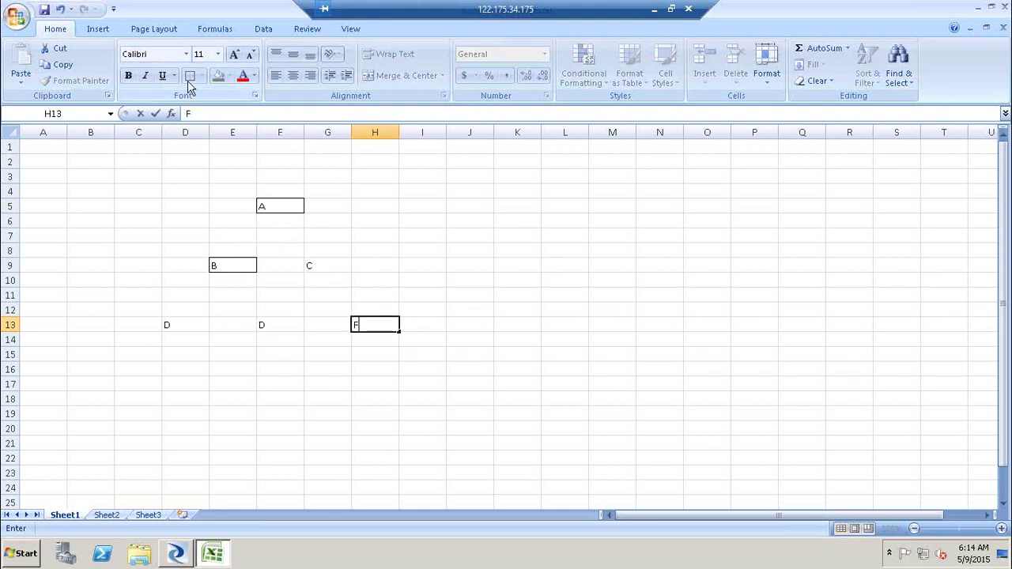
- Apply outside borders to cells F13, G9, H13 and D13
left_click(288, 324)
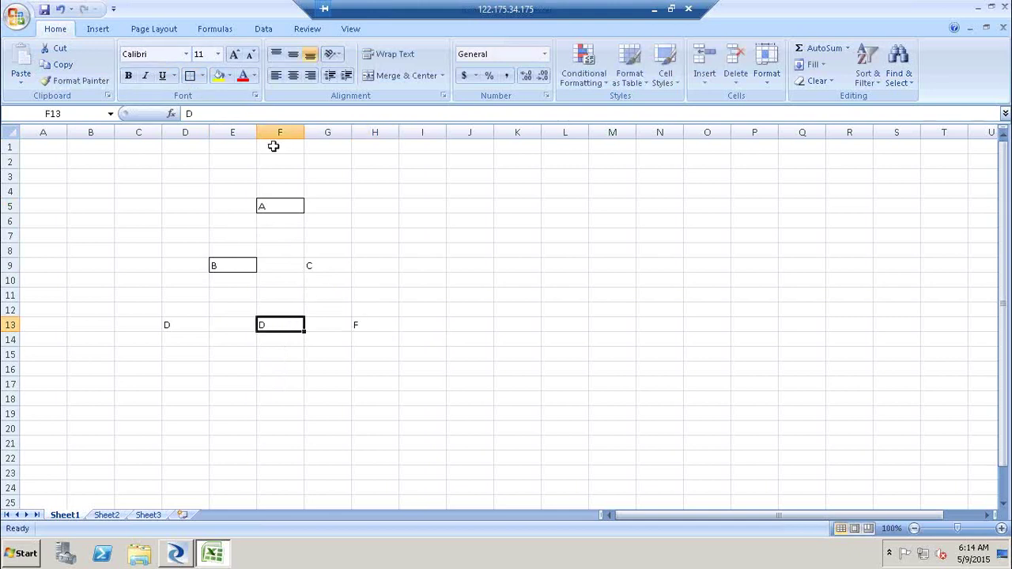
left_click(190, 76)
left_click(325, 265)
left_click(192, 76)
left_click(182, 324)
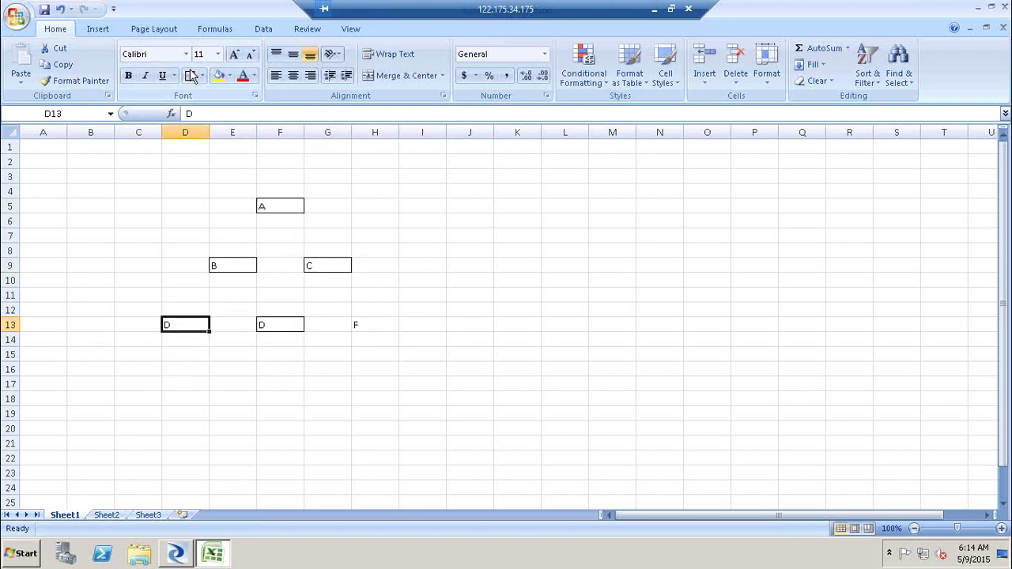
left_click(358, 323)
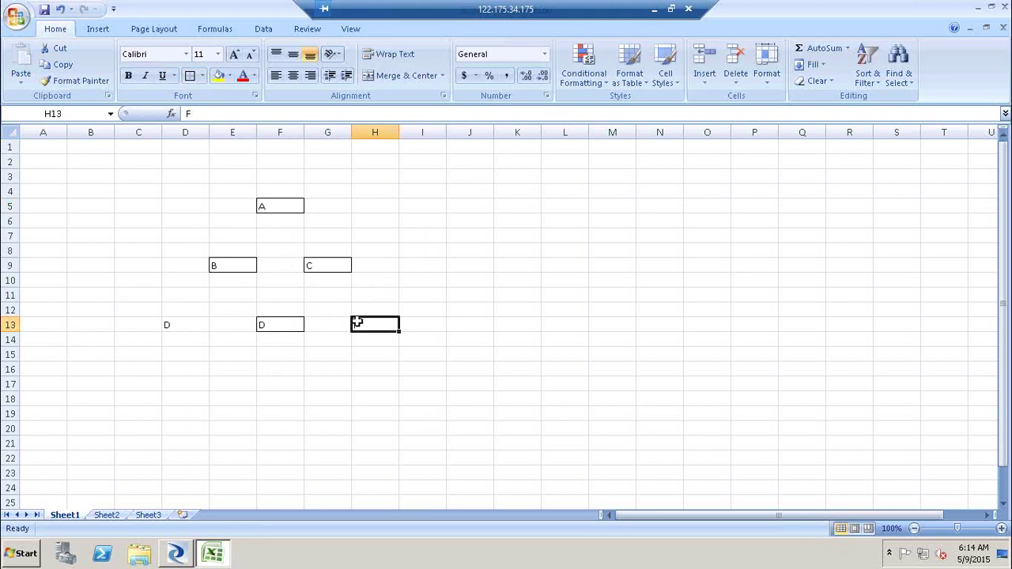
left_click(190, 78)
left_click(197, 322)
left_click(190, 76)
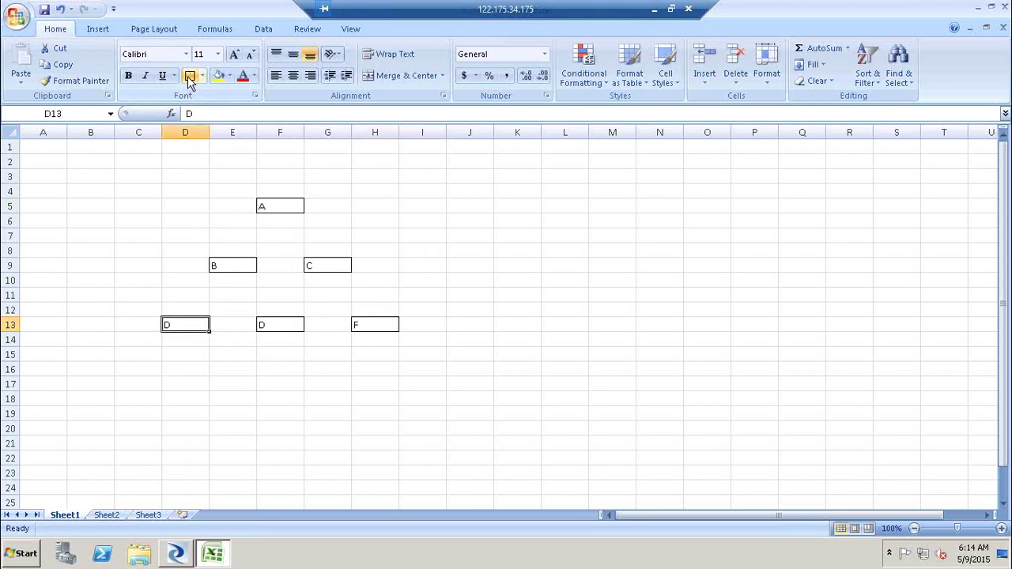
- Draw a straight arrow about 0.55" high and 0.47" wide from the A cell down to the B cell
left_click(93, 29)
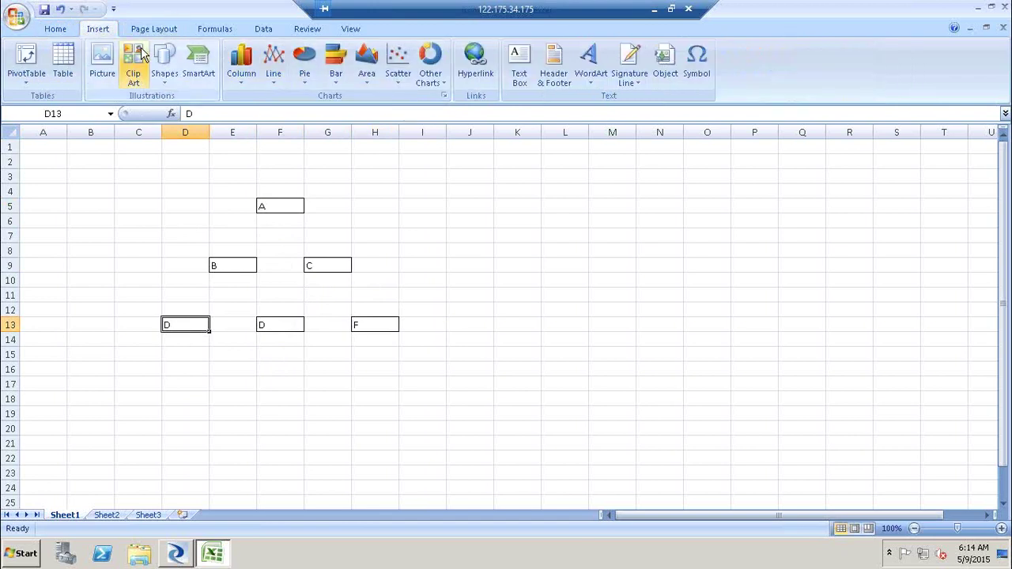
left_click(176, 85)
left_click(190, 115)
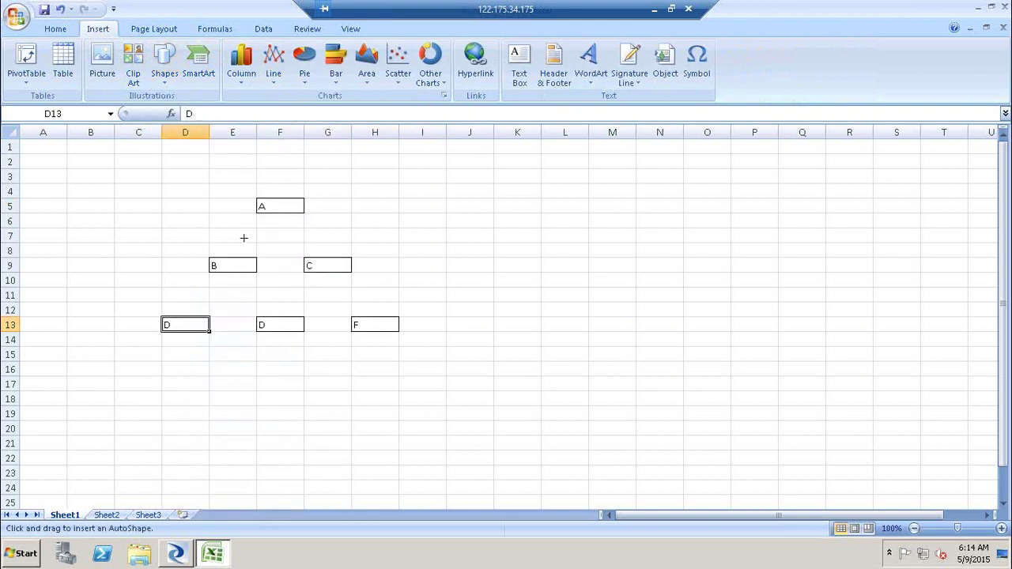
left_click_drag(272, 217, 239, 255)
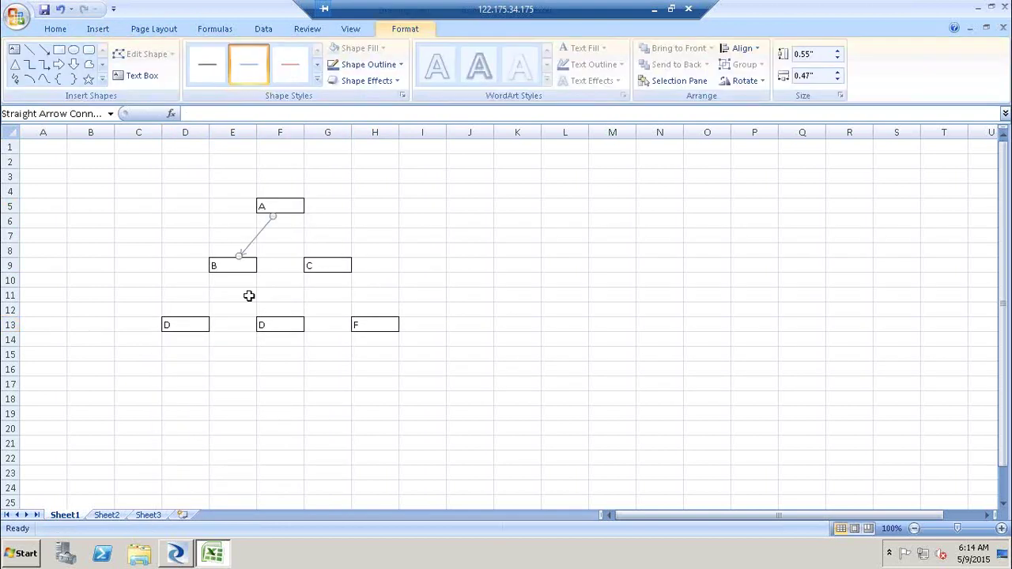
- Duplicate the arrow and place the copy so it leads from the B cell to the D in cell D13
key("ctrl+c")
key("ctrl+v")
left_click_drag(265, 259, 200, 300)
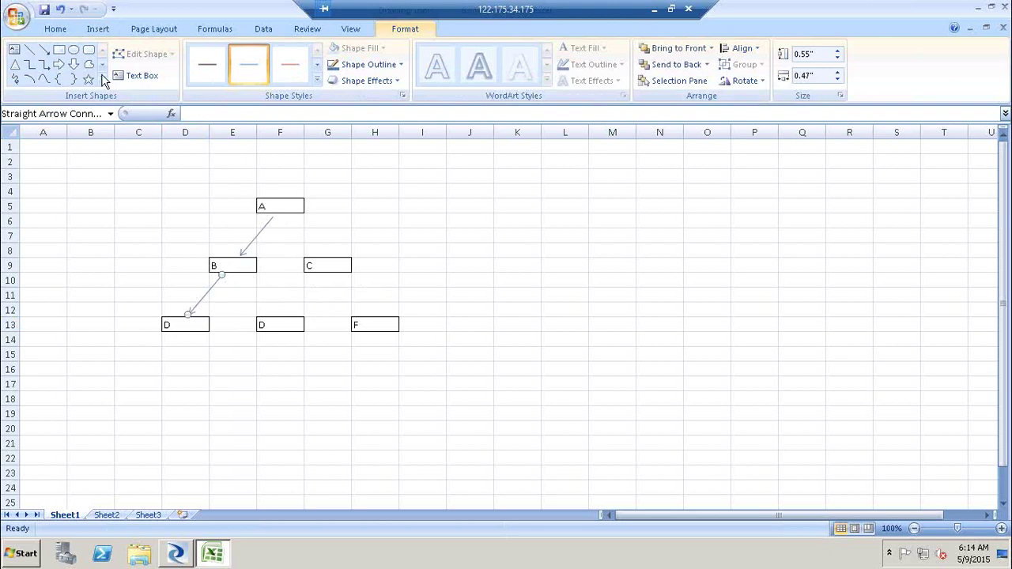
- Draw a straight arrow about 0.6" high and 0.71" wide from the A cell down to the C cell
left_click(44, 49)
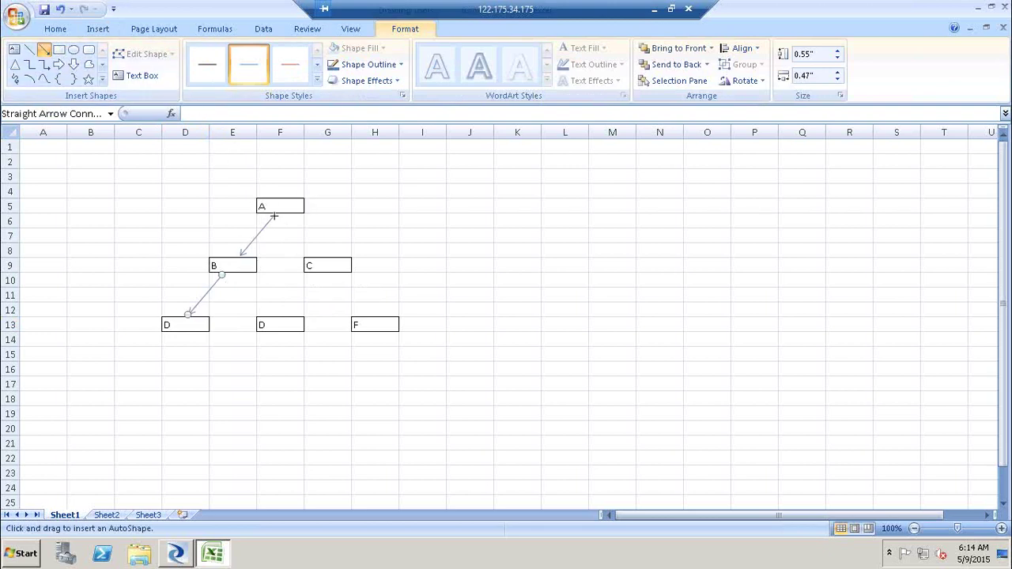
left_click_drag(271, 215, 324, 260)
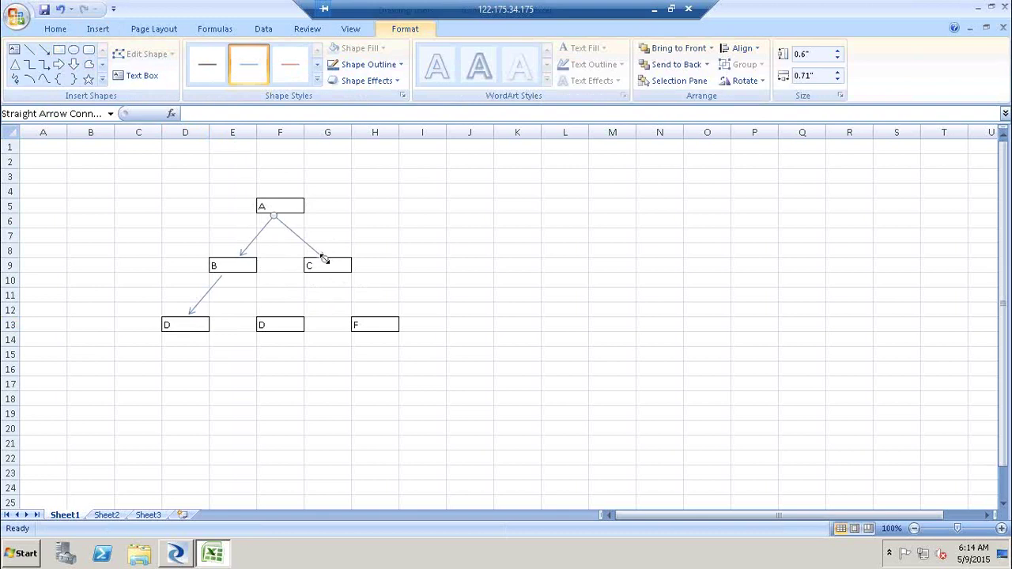
- Draw a straight arrow about 0.63" high and 0.71" wide from the C cell down to the F cell
left_click(45, 49)
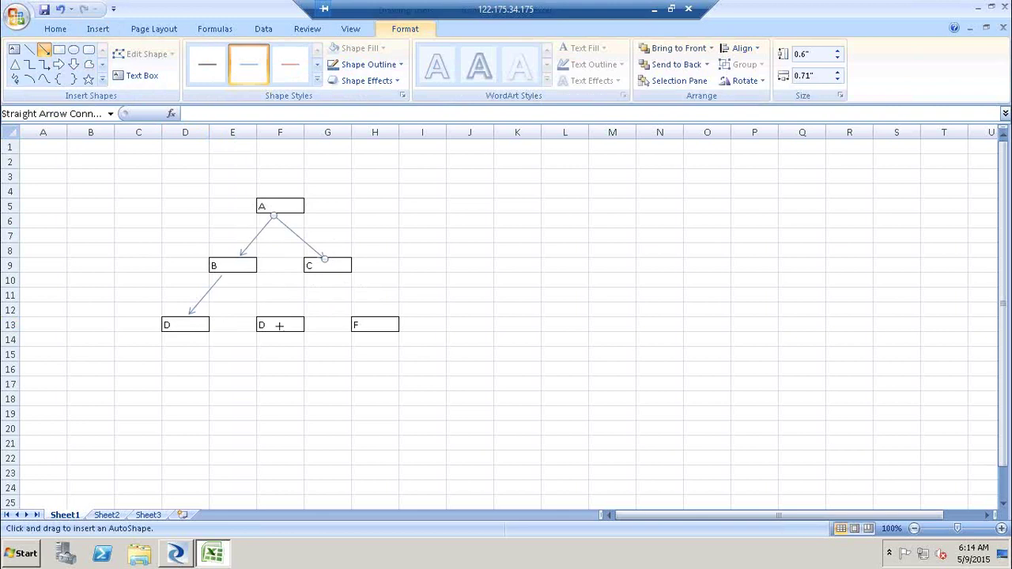
left_click_drag(324, 274, 377, 319)
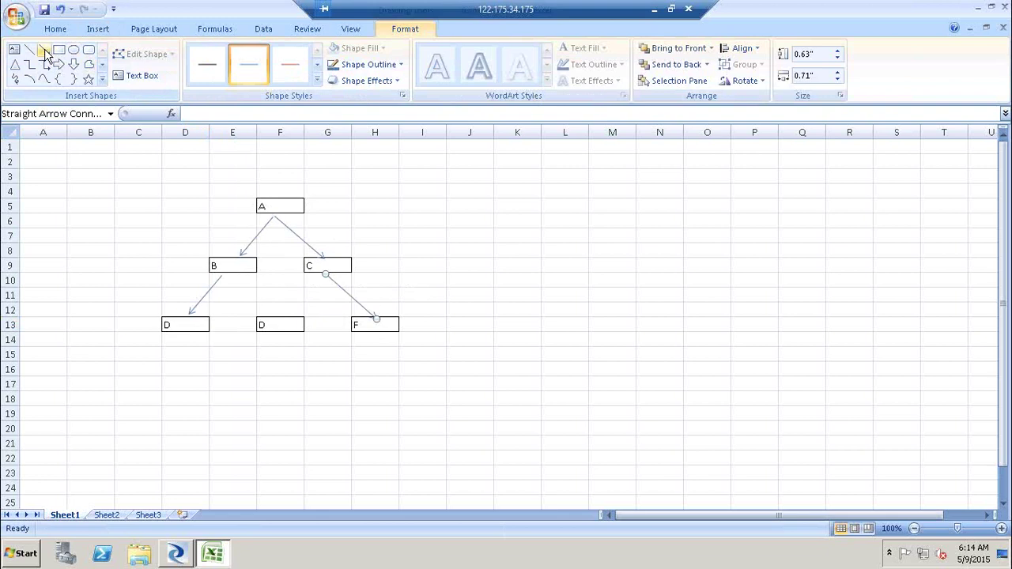
left_click(46, 49)
- Replace the duplicate D in cell F13 with E
left_click(272, 319)
key("BackSpace")
type("E")
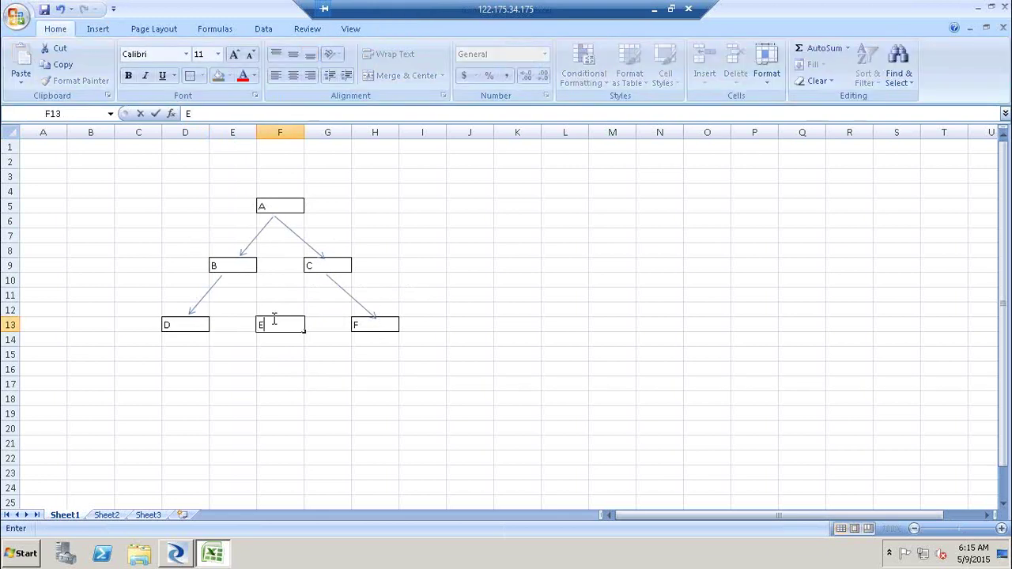
left_click(396, 412)
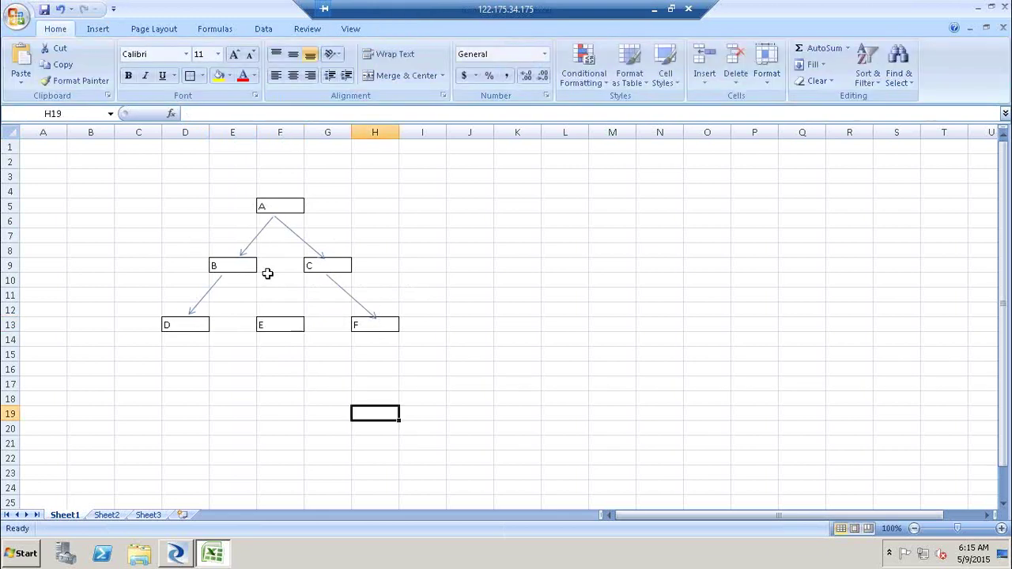
- Draw a straight arrow from the B cell down to the E cell in F13
left_click(106, 33)
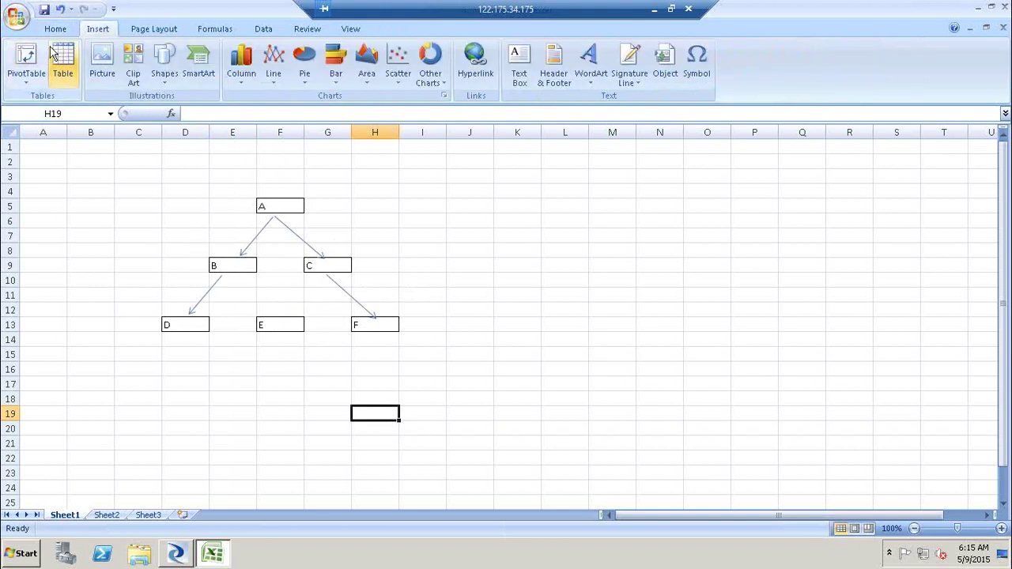
left_click(164, 68)
left_click(187, 114)
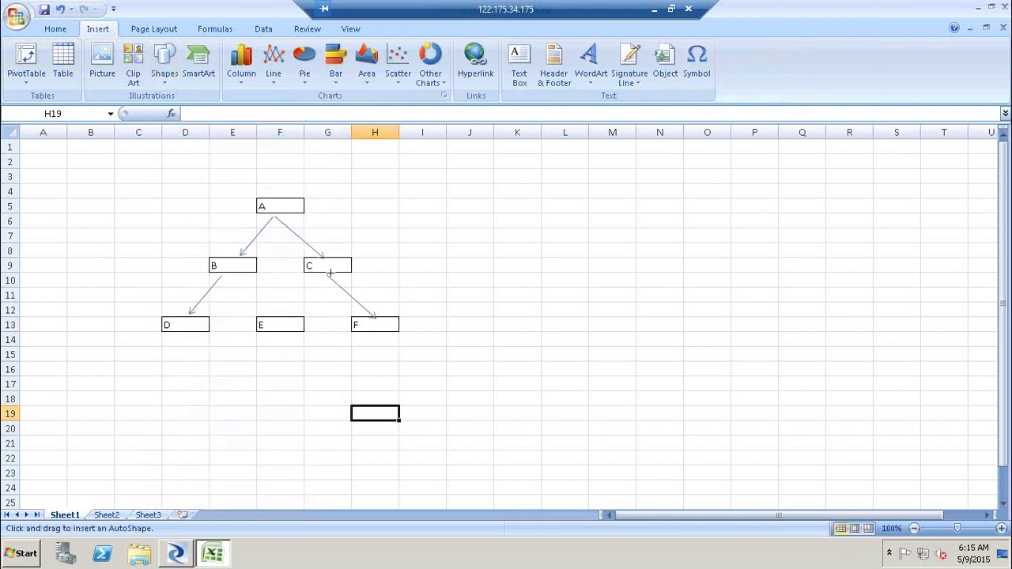
left_click_drag(282, 321, 276, 314)
left_click(594, 266)
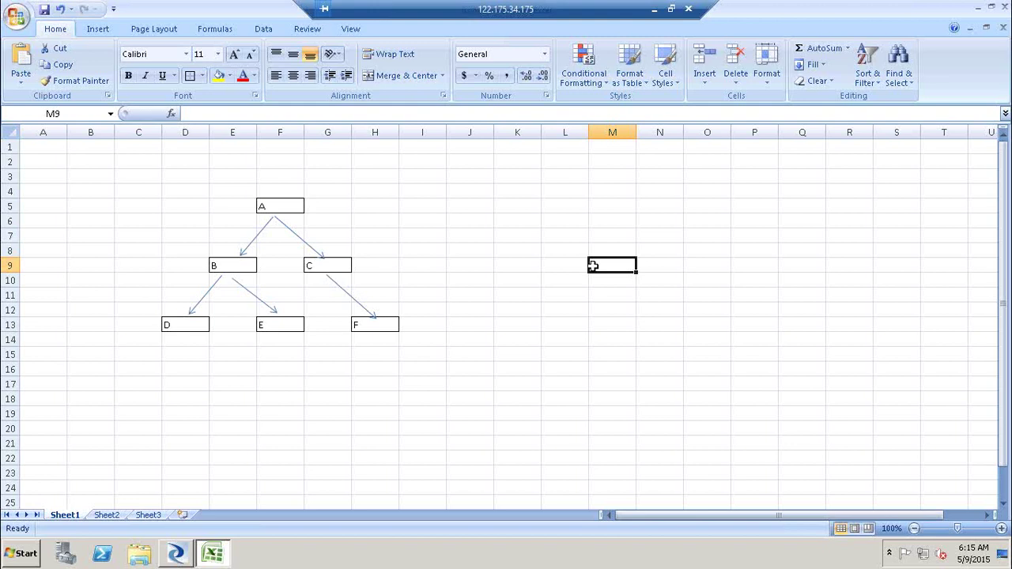
- Highlight the whole hierarchy diagram by selecting the range C4:I14
left_click(117, 193)
left_click_drag(480, 262, 414, 399)
left_click_drag(411, 343, 411, 343)
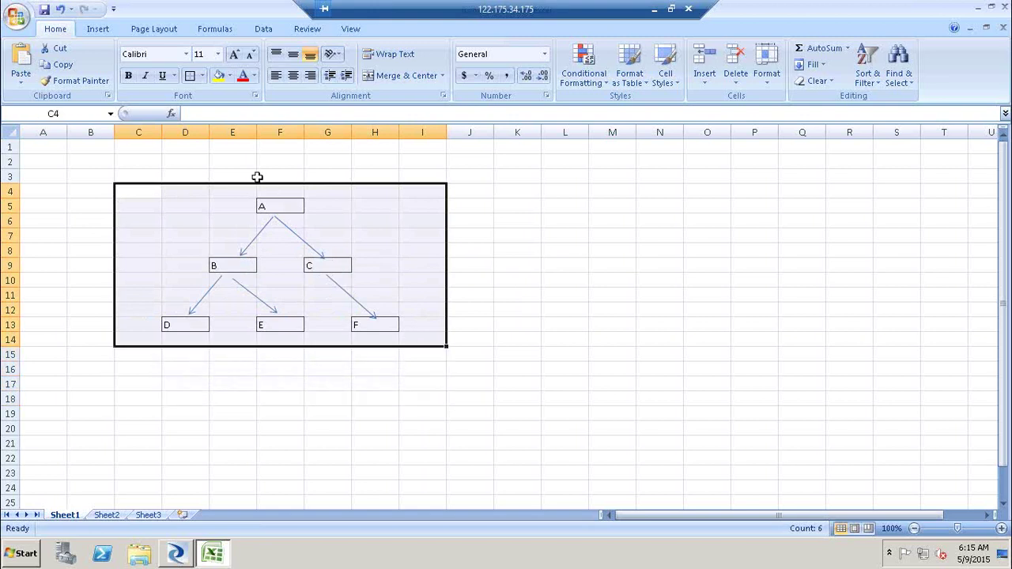
- Label the upper nodes with job titles: Sr. Mgr in H5 for A, Mgr in D9 for B and Lead in H9 for C
left_click(369, 216)
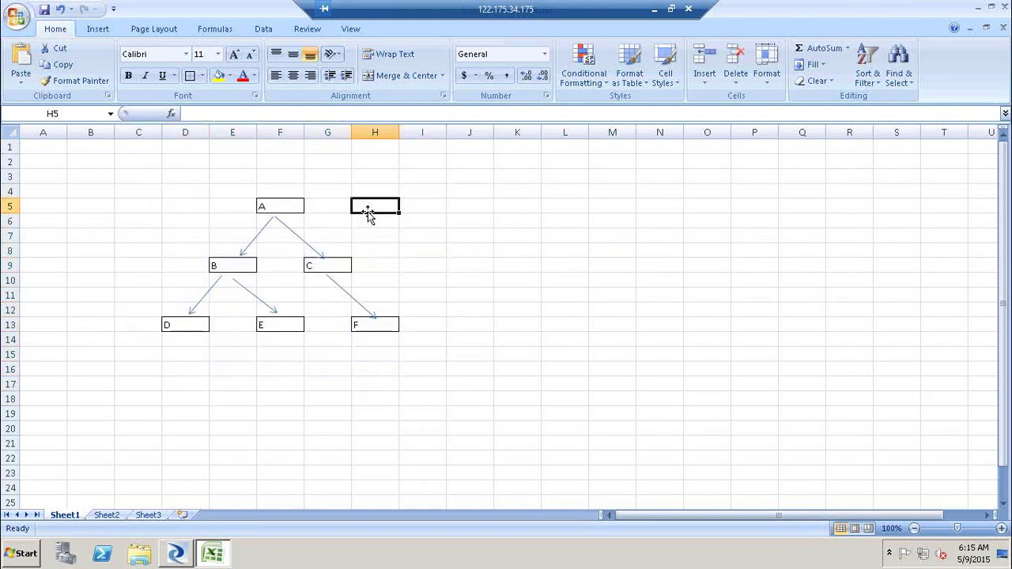
type("Sr. Mgr")
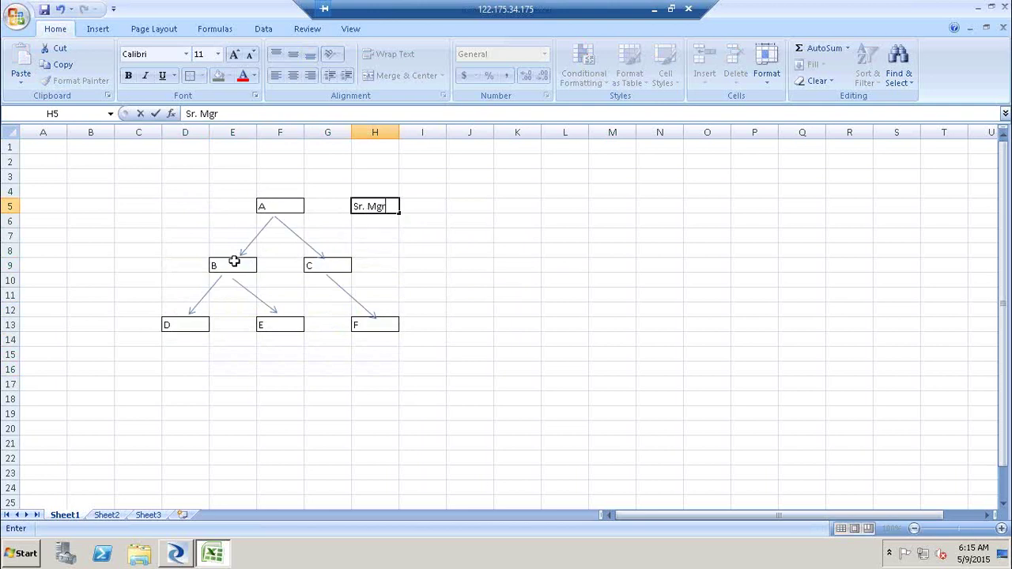
left_click_drag(176, 277, 176, 267)
left_click(177, 267)
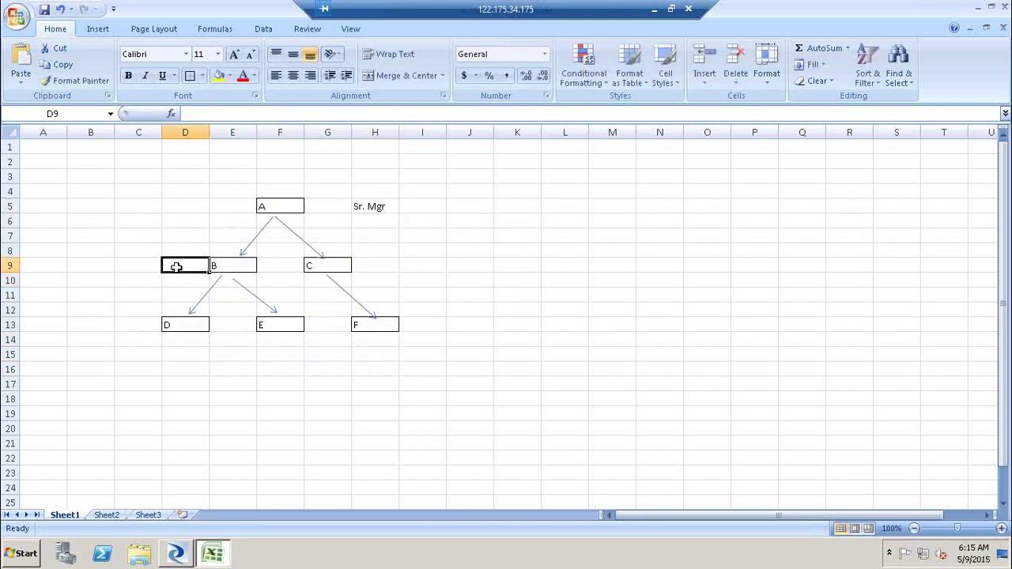
type("Mgr")
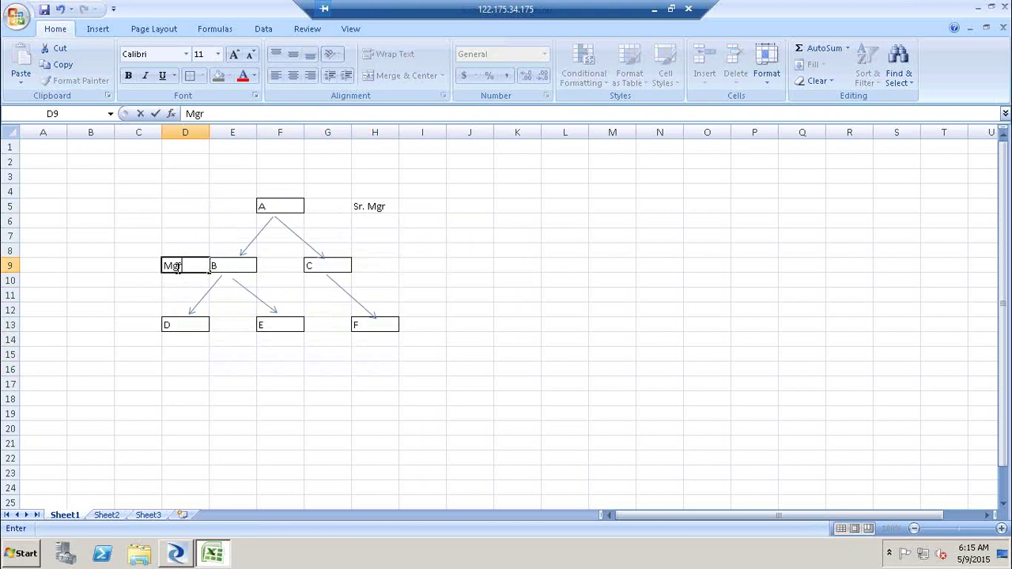
left_click(390, 262)
double_click(391, 262)
type("Lead")
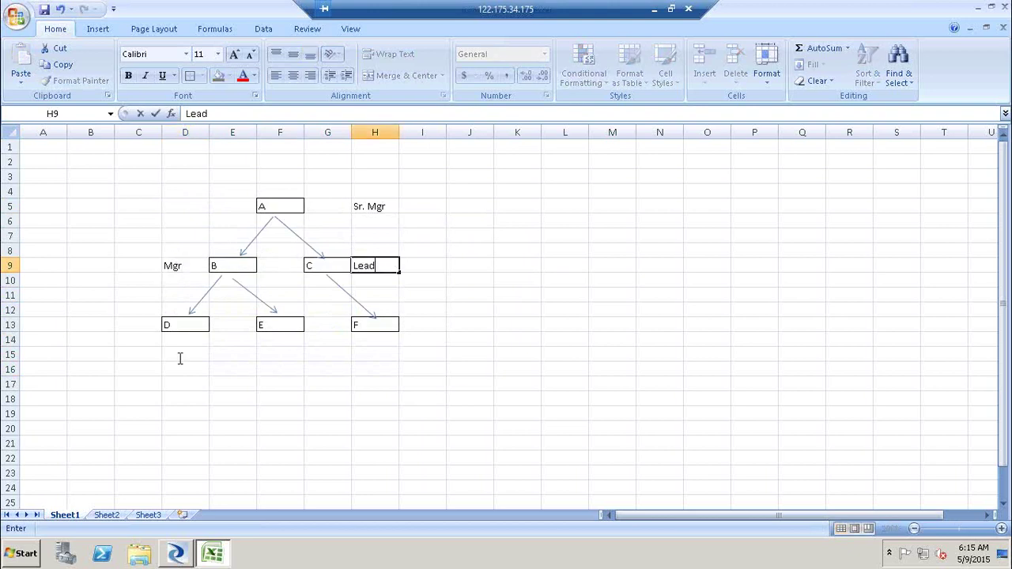
- Label the lowest-level nodes: Sr Con in D14 under D, Con in F14 under E and Trainee in H14 under F
left_click(171, 341)
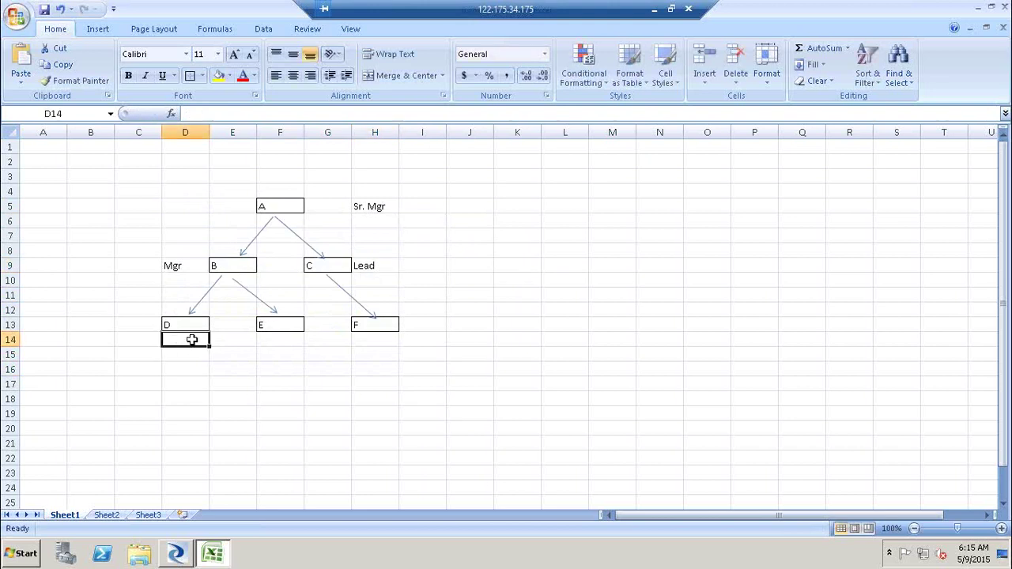
type("Sr Con")
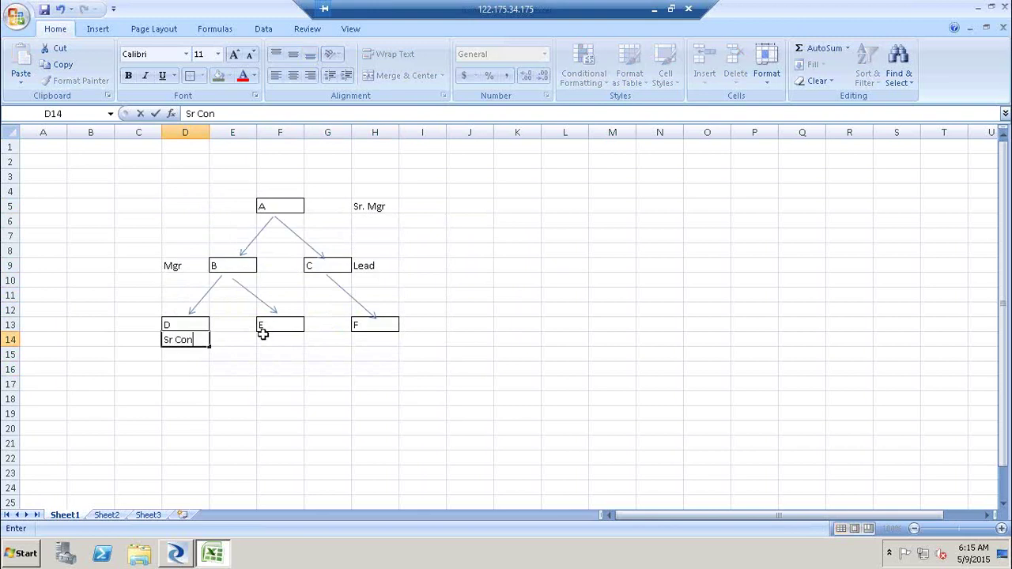
left_click(287, 340)
type("Con")
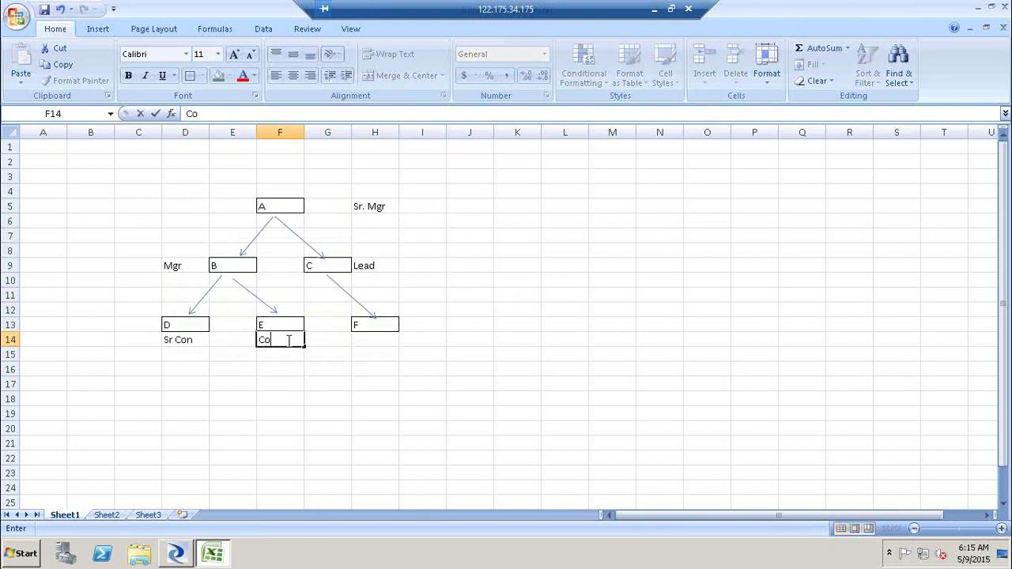
left_click(370, 337)
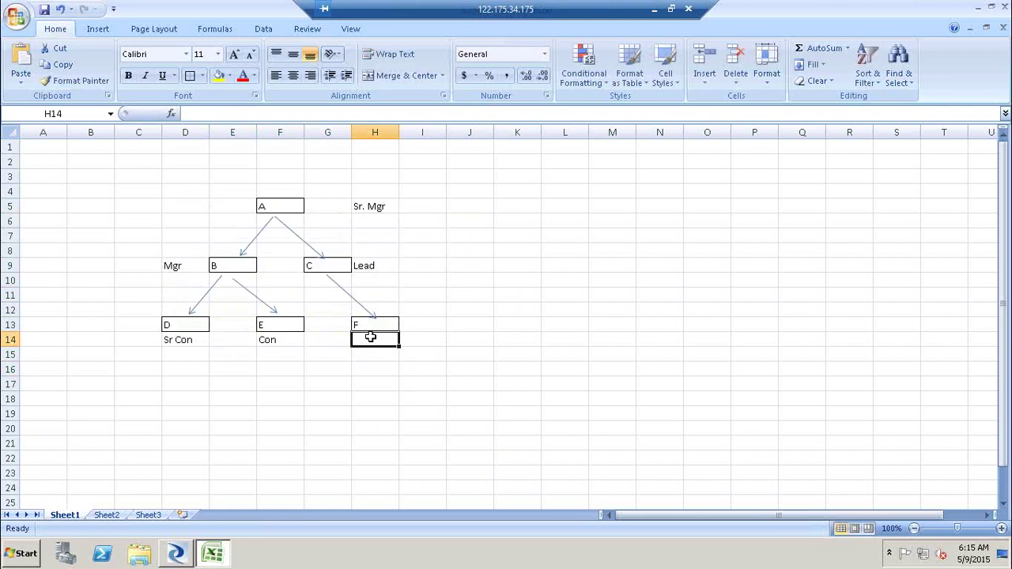
type("Trainee")
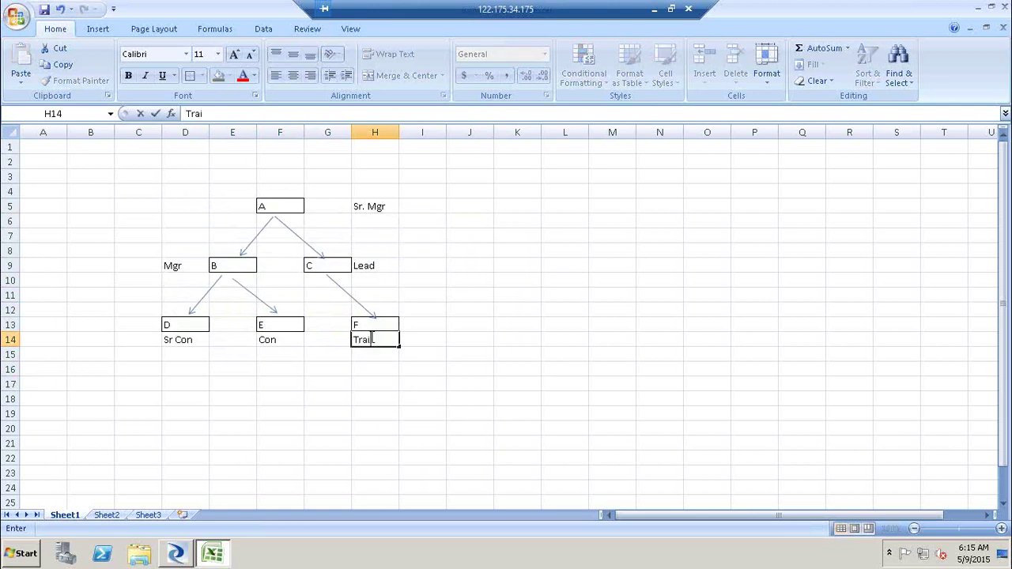
left_click(614, 387)
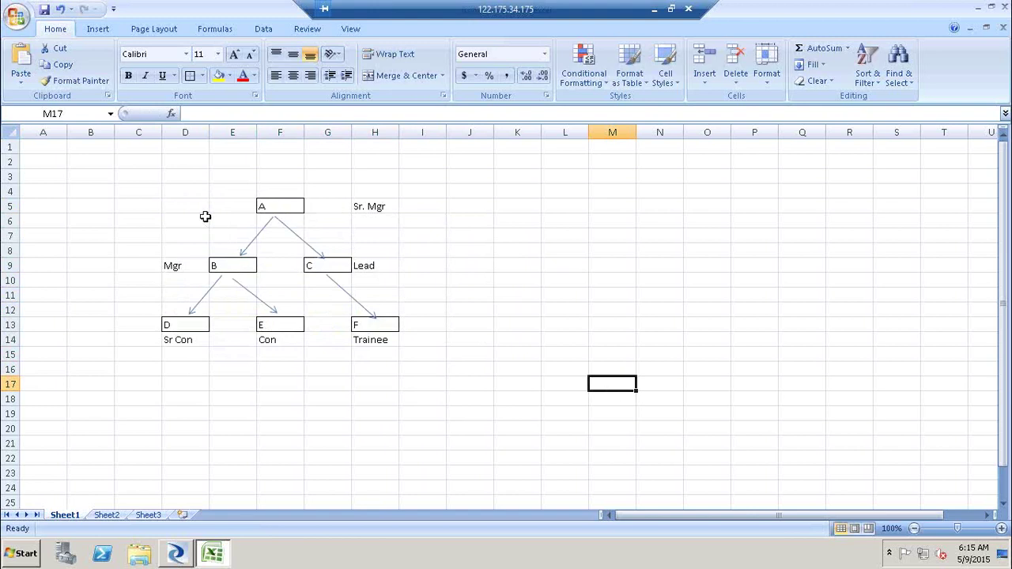
- Examine the parent-child relations in the diagram, from A to B and C, from B to D and E, and from C to F
left_click(272, 206)
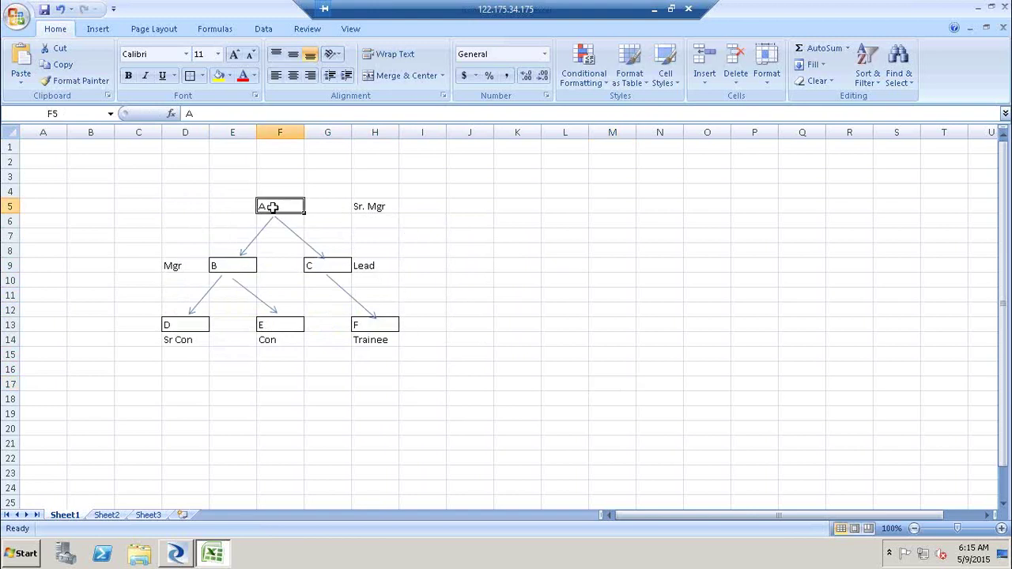
left_click(244, 261)
left_click(357, 277)
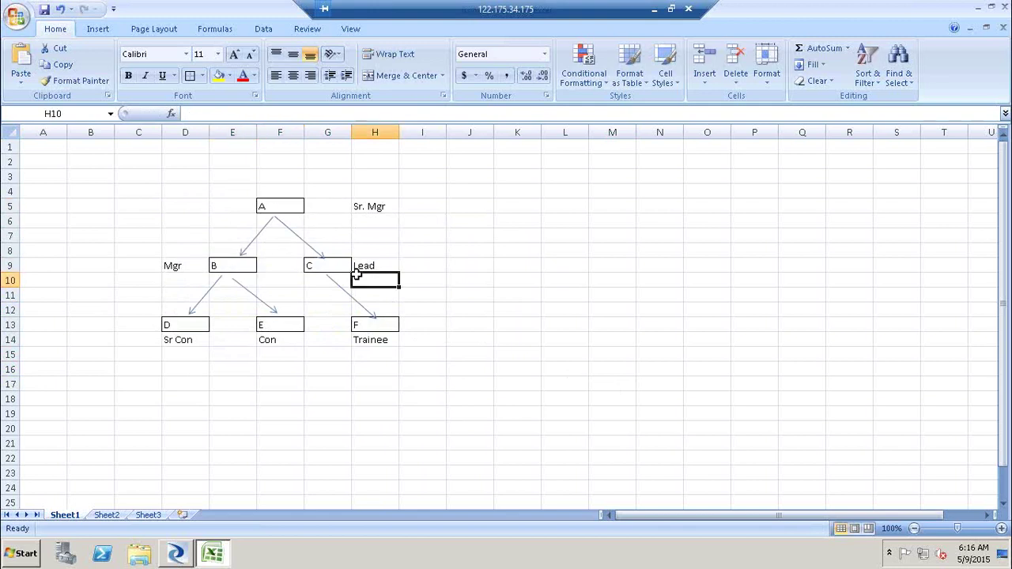
left_click(193, 325)
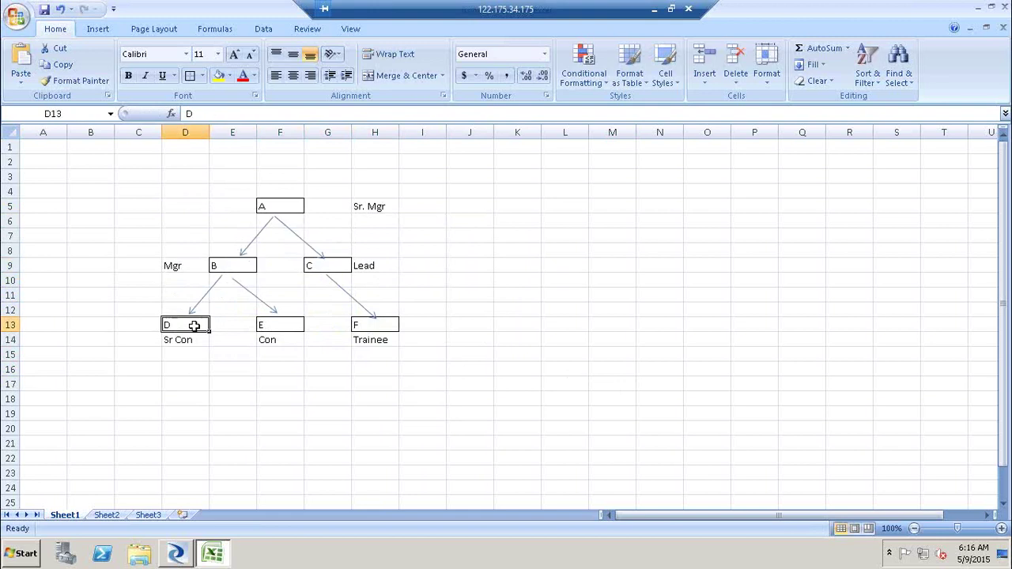
left_click(266, 325)
left_click(333, 267)
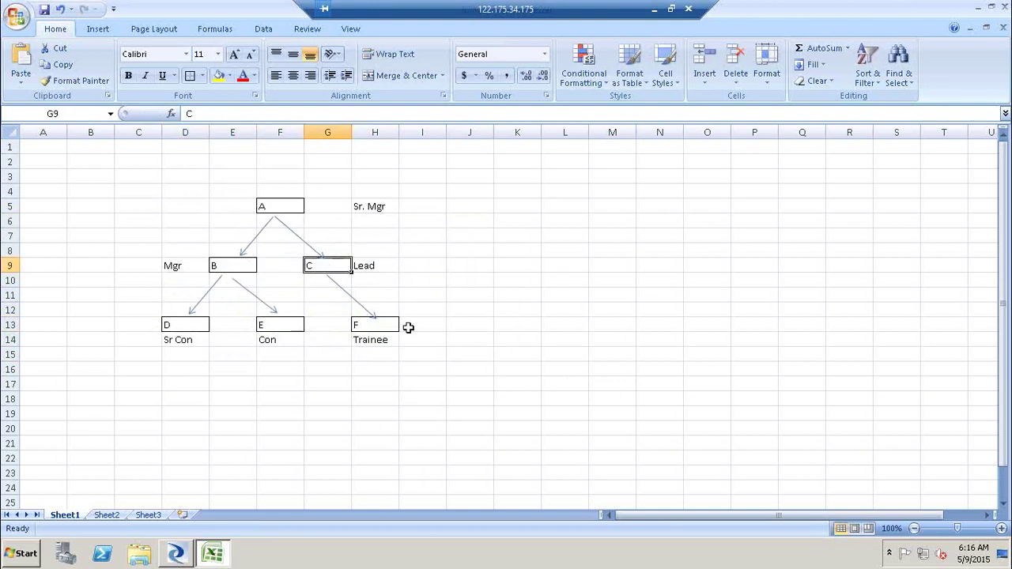
left_click(391, 327)
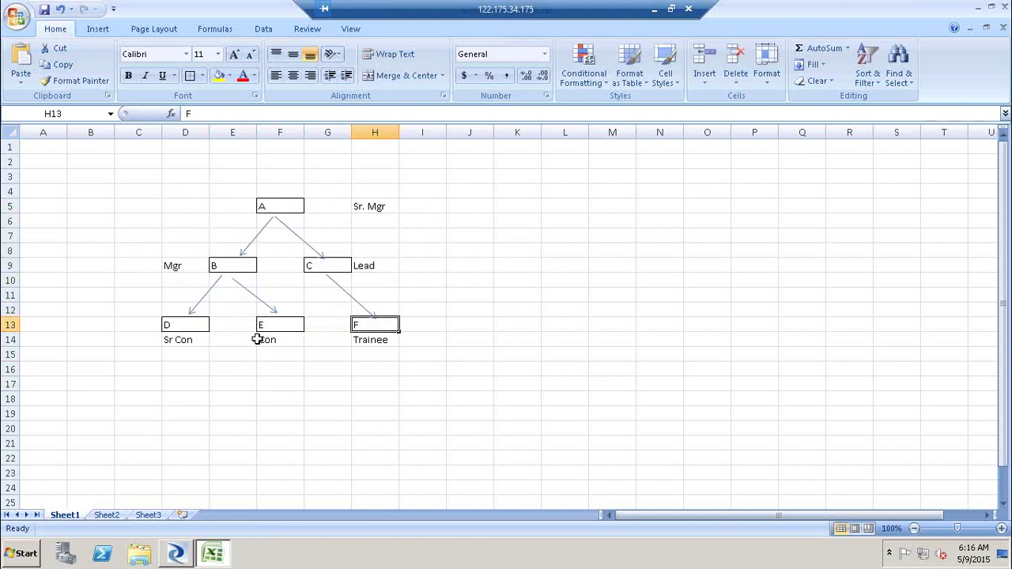
left_click(299, 212)
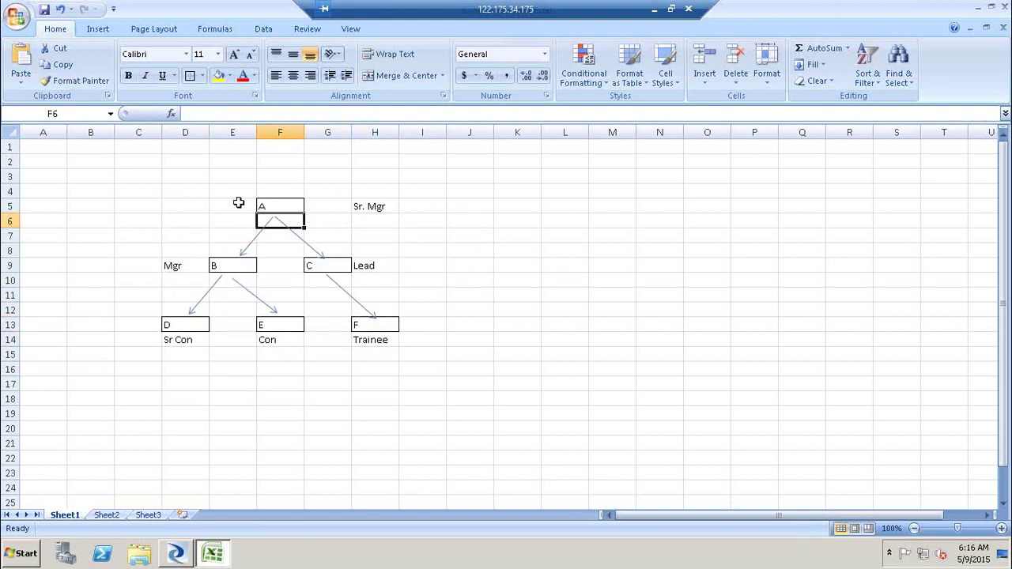
left_click(238, 204)
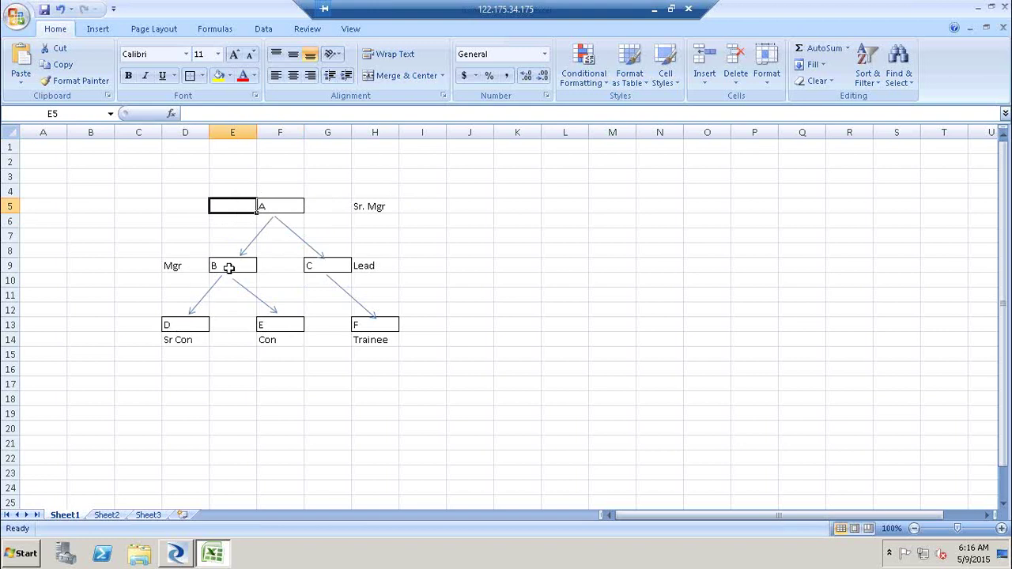
left_click(504, 222)
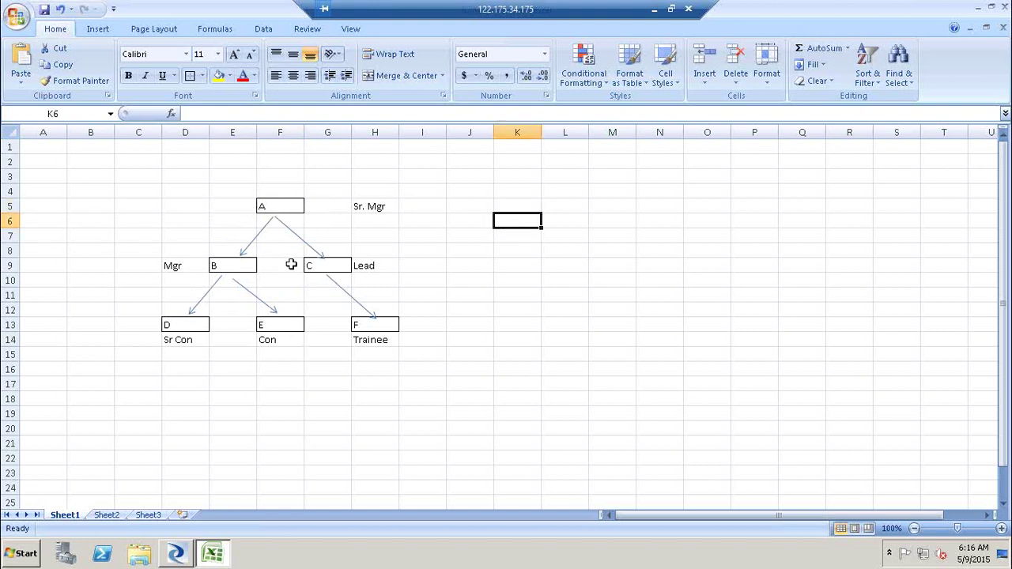
- Minimize SAP Data Services Designer and open the Parent_Child1 text file from the desktop's SourceFF folder
left_click(177, 556)
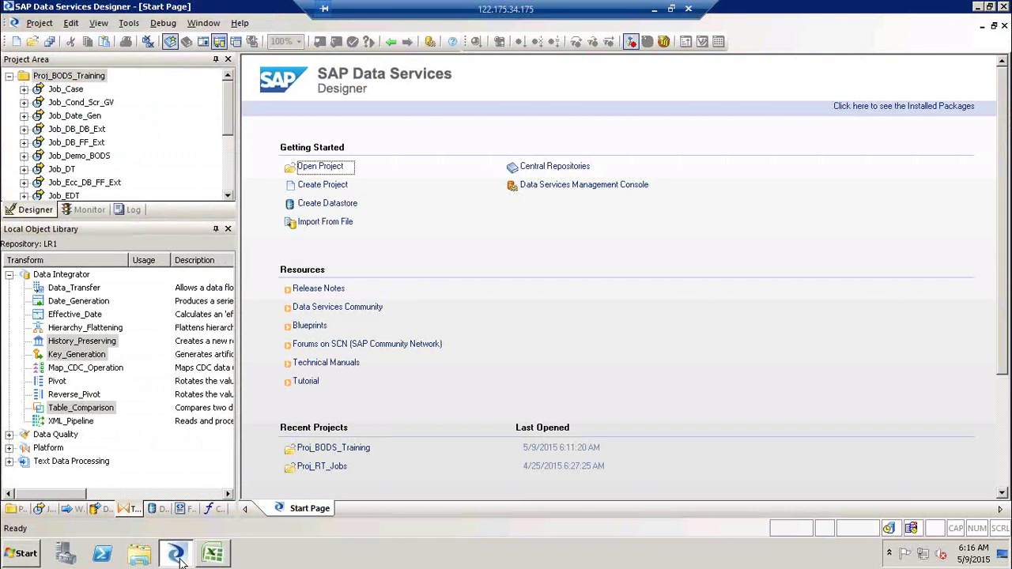
left_click(179, 558)
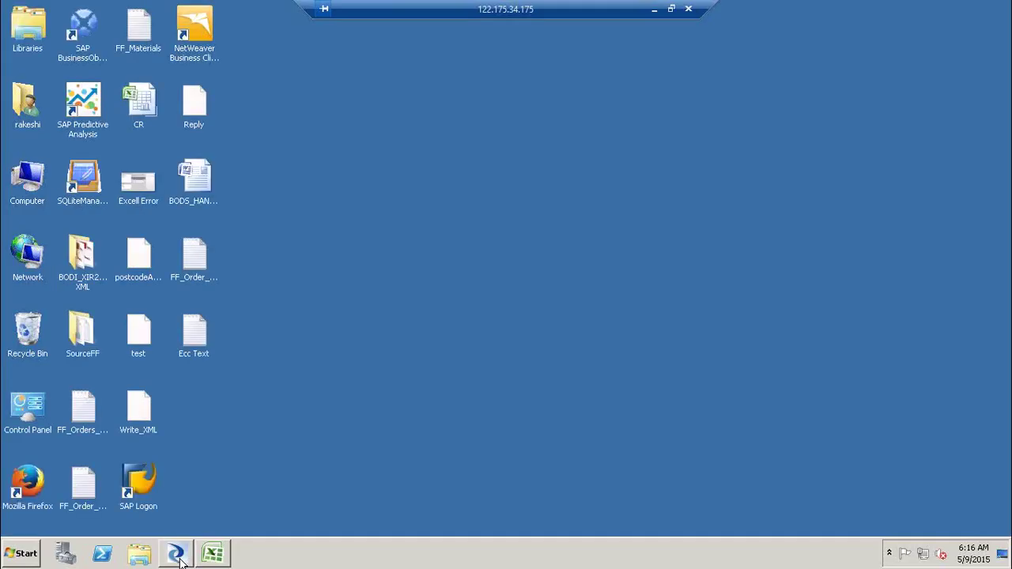
left_click(79, 325)
double_click(77, 325)
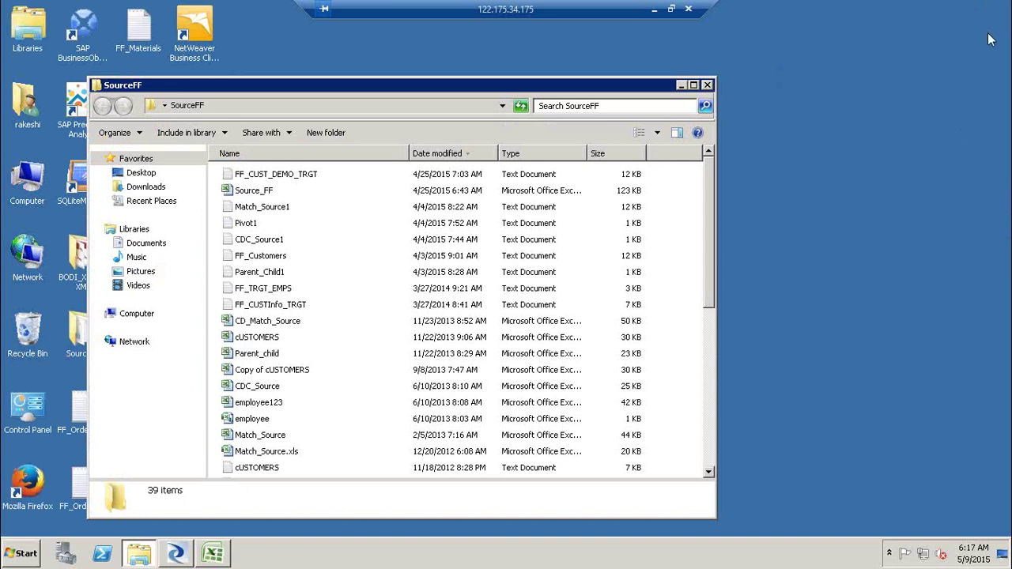
left_click_drag(710, 202, 711, 204)
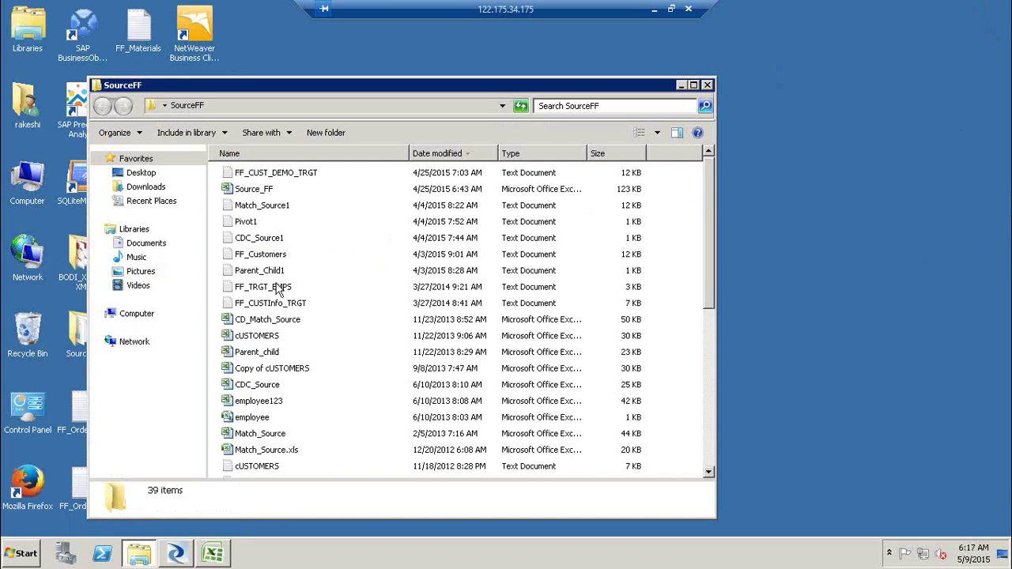
double_click(274, 274)
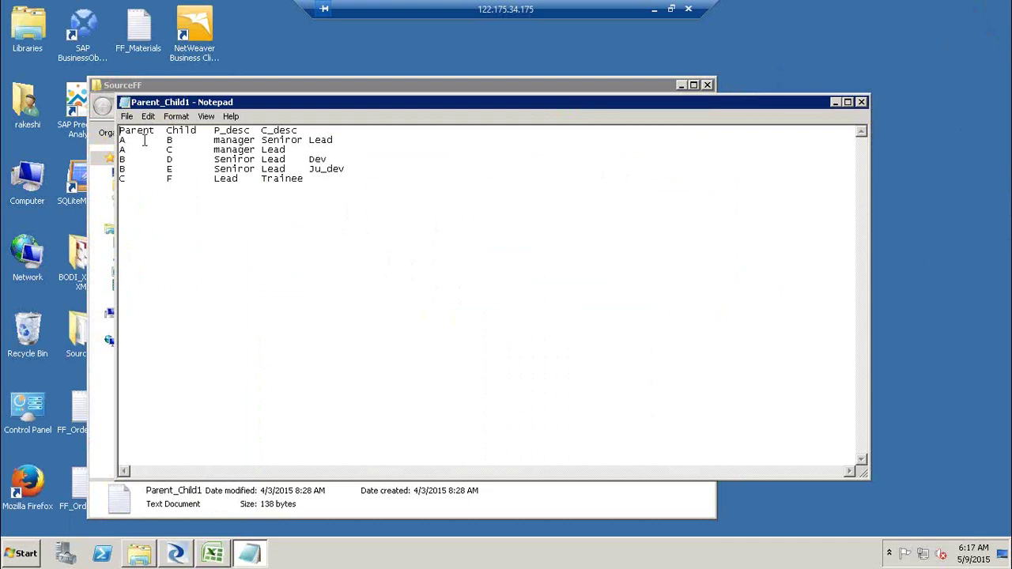
- Compare the Excel hierarchy diagram, highlighting C4:I17, with the parent-child rows in the Parent_Child1 text file
left_click(212, 554)
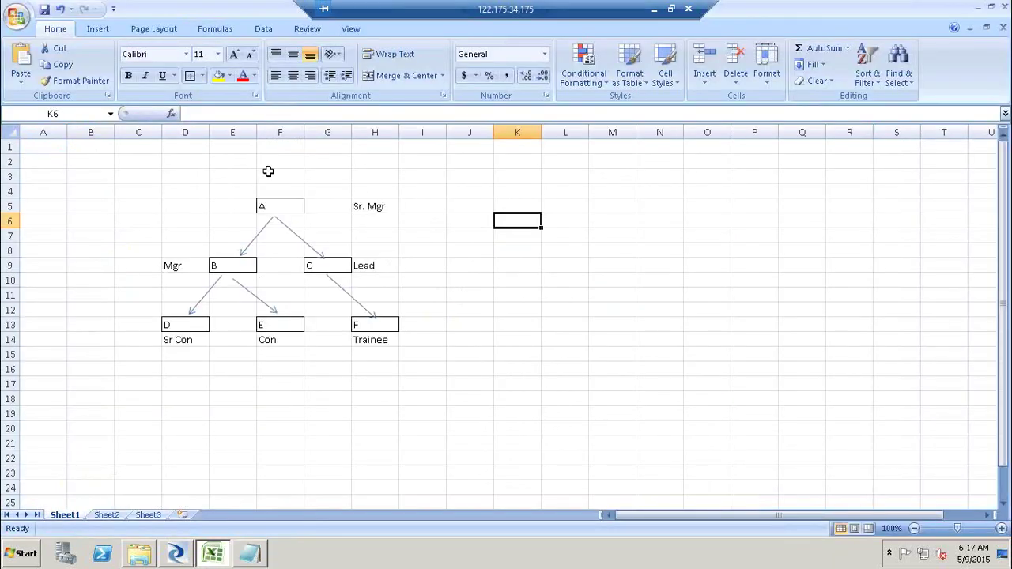
left_click_drag(144, 190, 190, 207)
left_click_drag(431, 323, 420, 378)
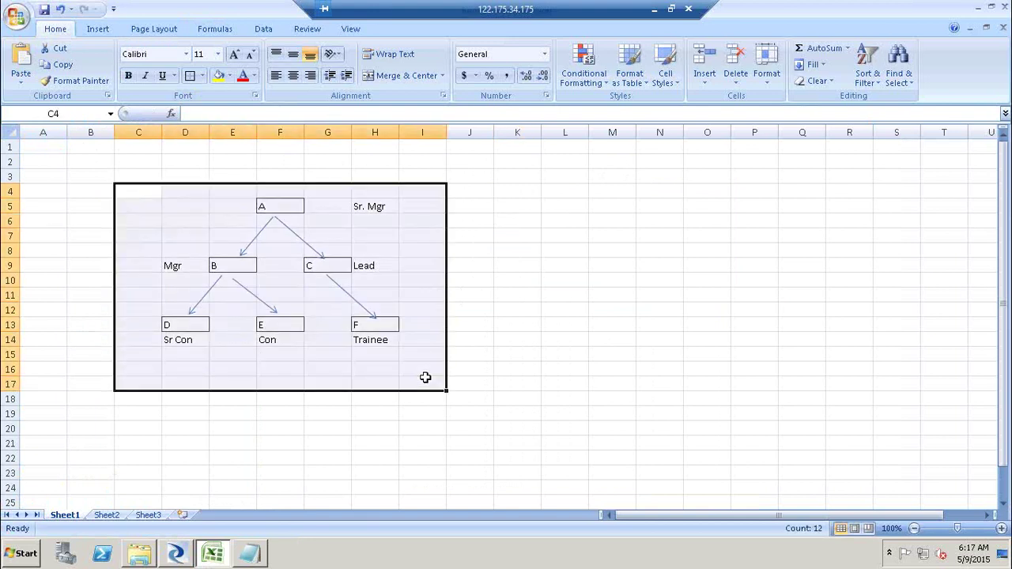
left_click(250, 553)
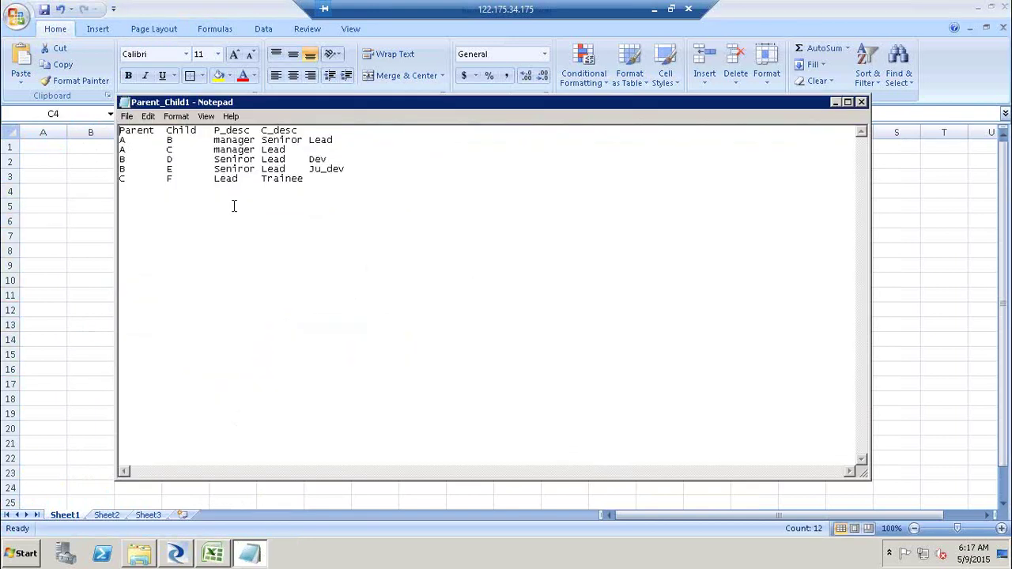
- Minimize the Parent_Child1 text file, switch to SAP Data Services Designer and create a flat file format named FF_HIerarchy_Src
left_click(203, 140)
left_click(836, 103)
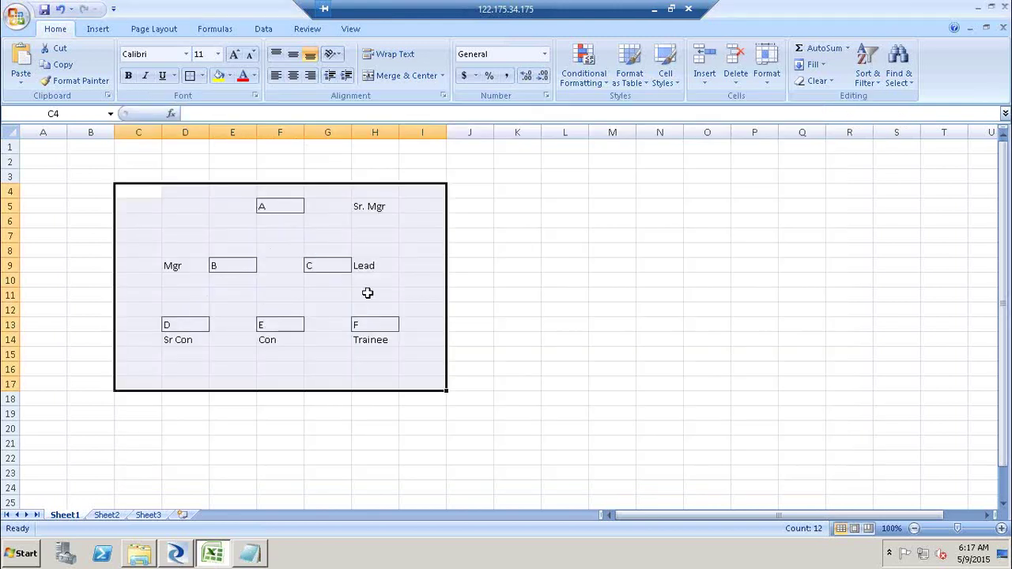
left_click(179, 552)
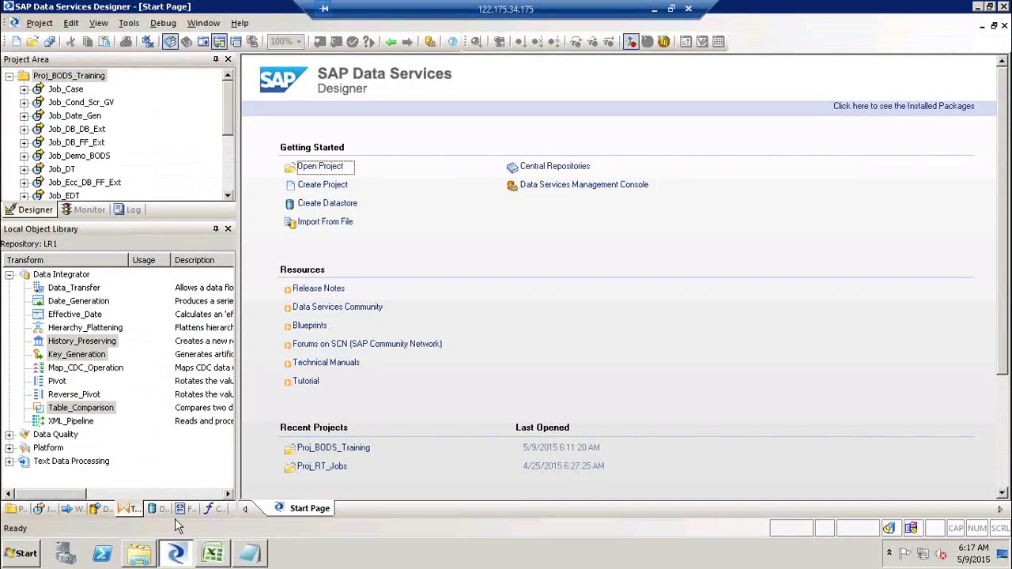
left_click(188, 509)
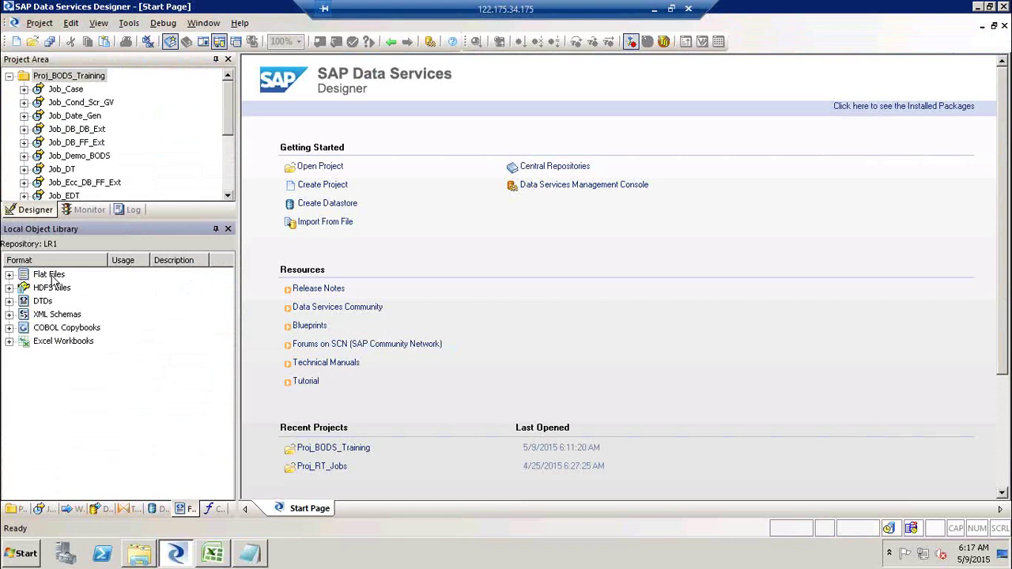
right_click(52, 277)
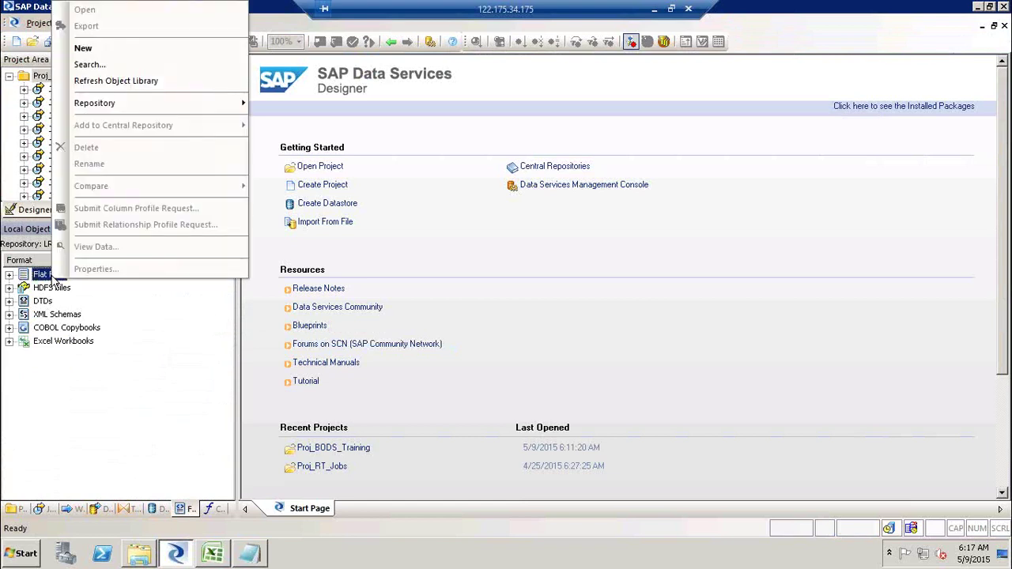
left_click(123, 49)
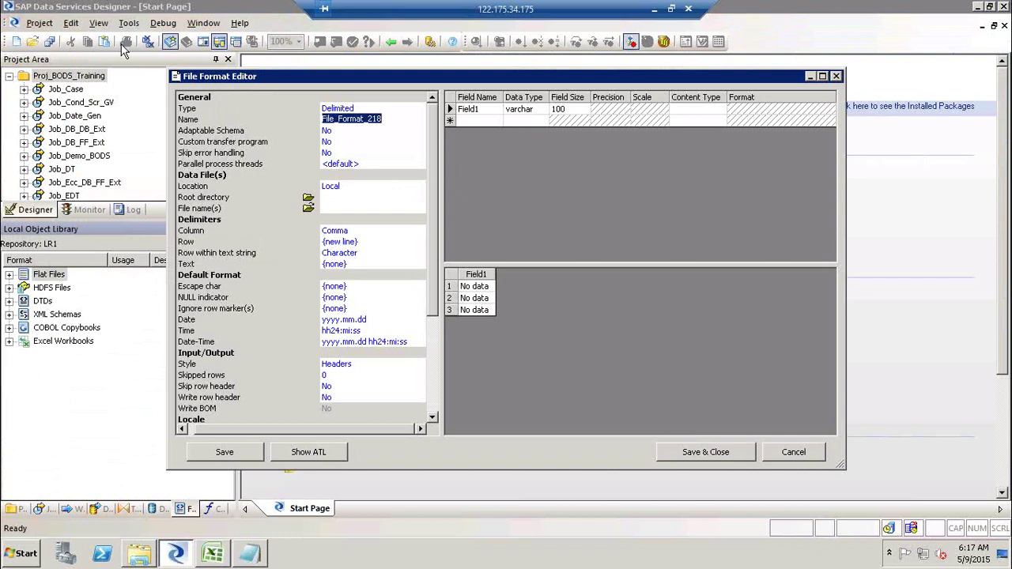
type("FF_HIera")
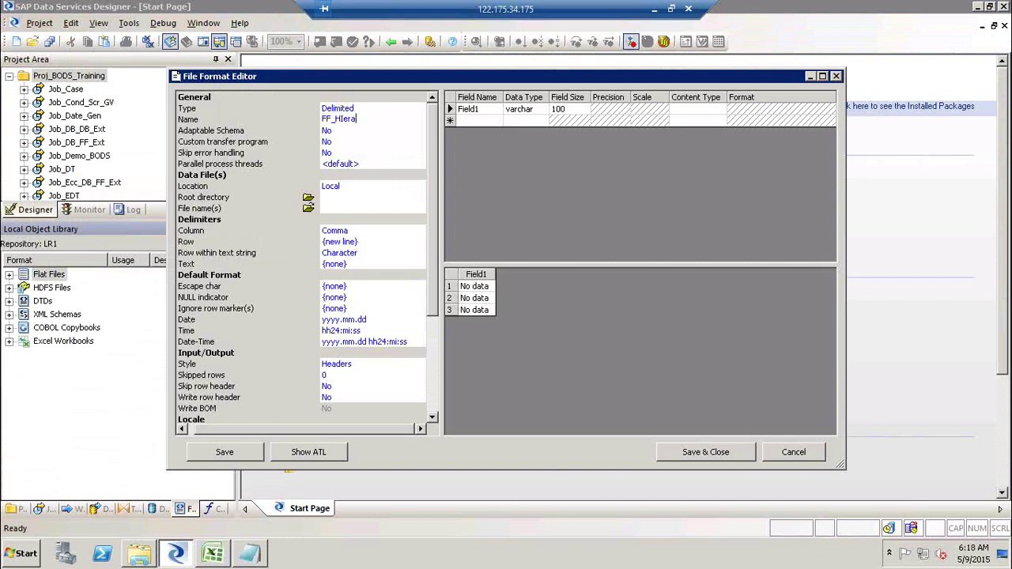
type("rchy_Src")
- Set the file format's root directory to the SourceFF folder on the desktop
left_click(311, 207)
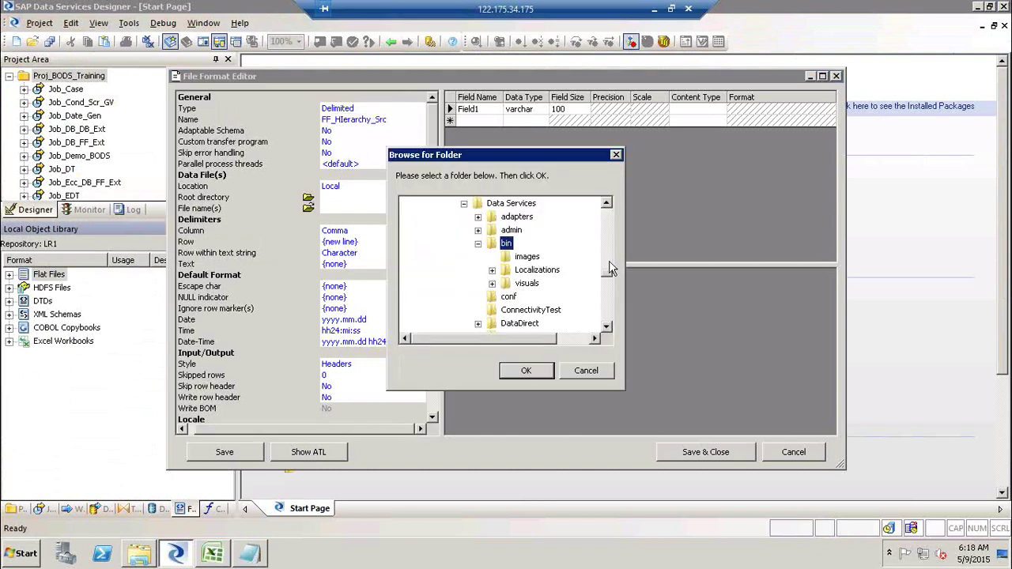
left_click_drag(610, 274, 614, 190)
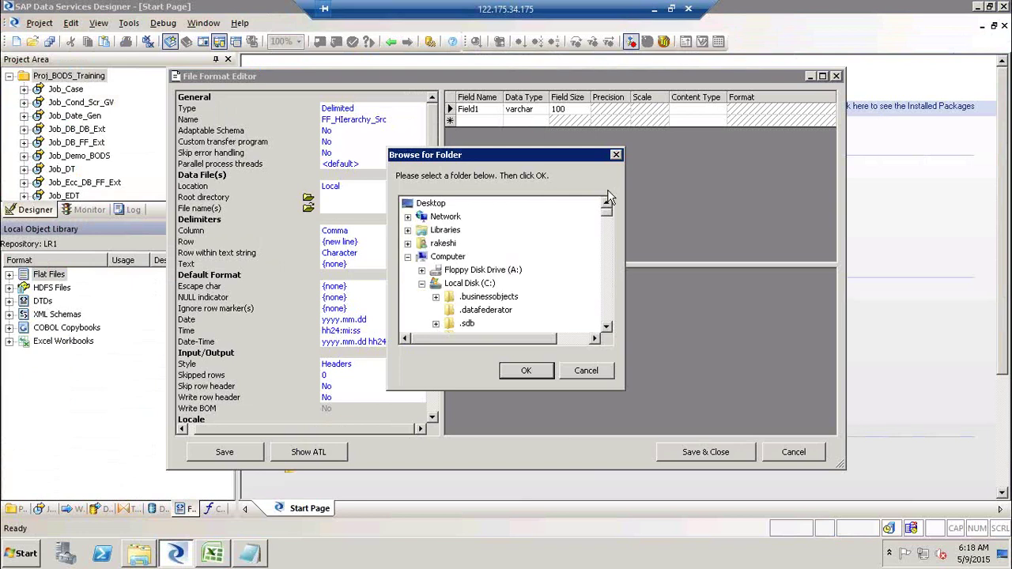
left_click(408, 257)
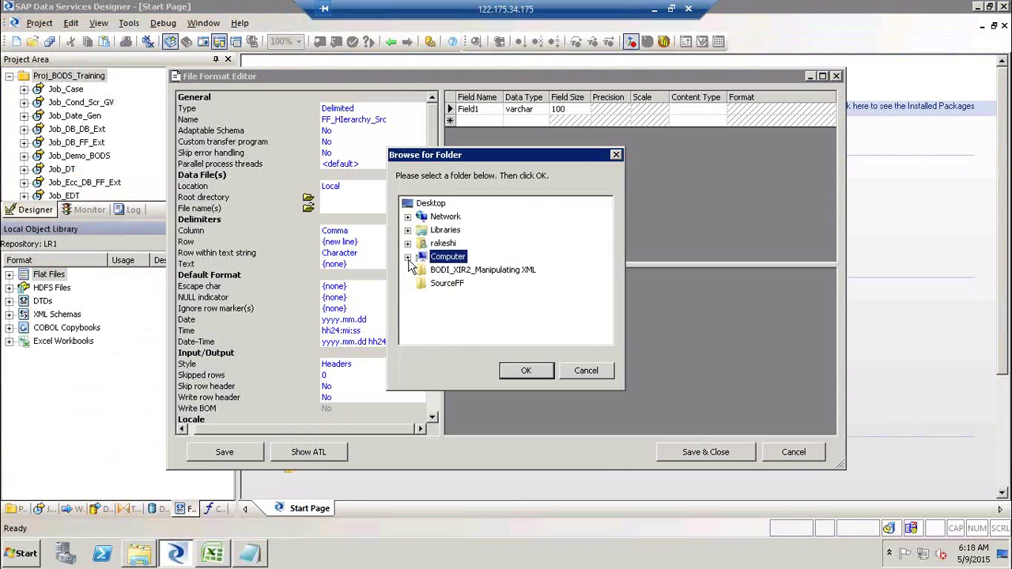
left_click(449, 284)
left_click(526, 371)
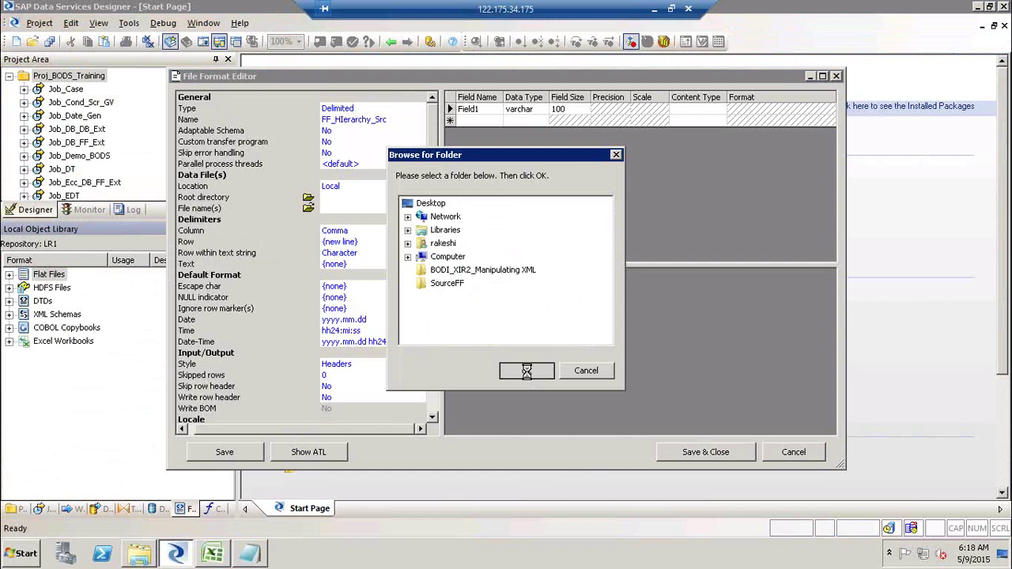
- Choose Parent_Child1.txt as the file format's data file and overwrite the current schema with the file's schema
left_click(309, 210)
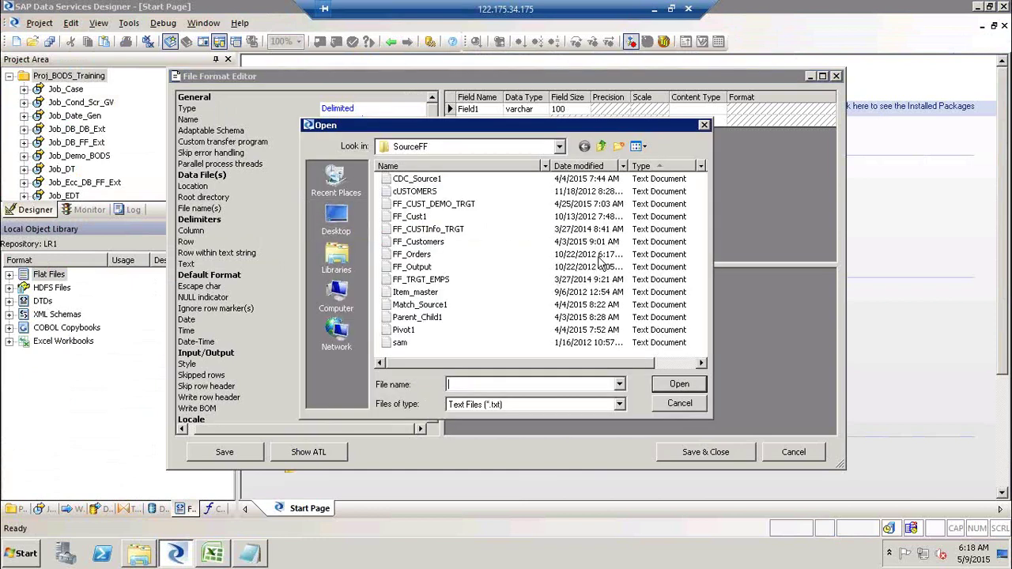
left_click(440, 318)
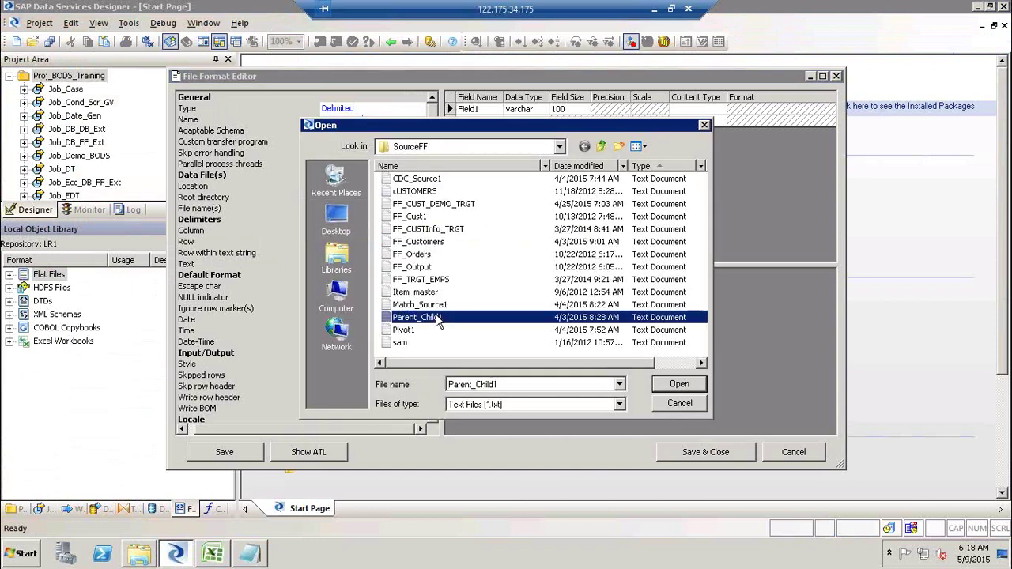
left_click(680, 385)
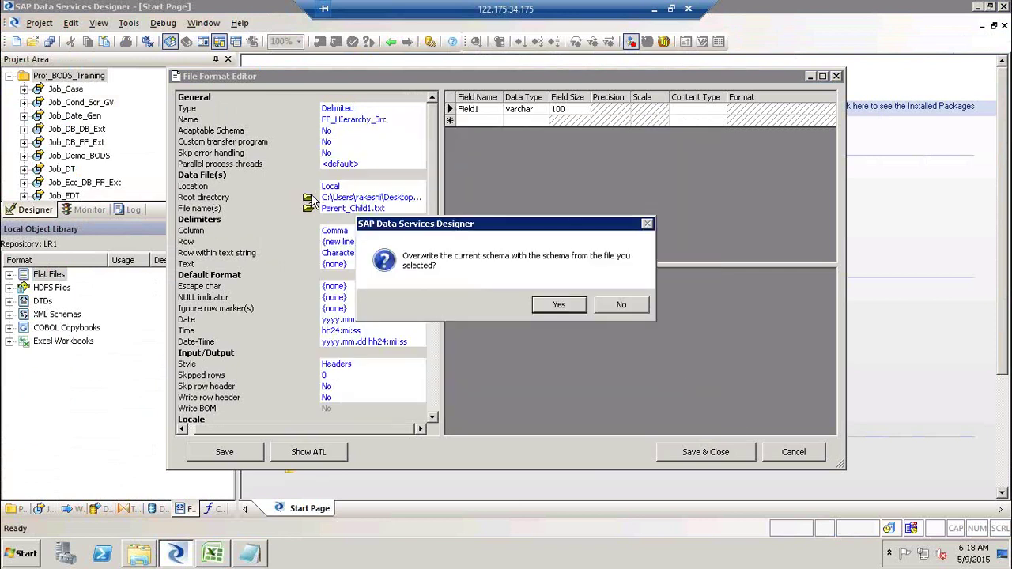
left_click(567, 307)
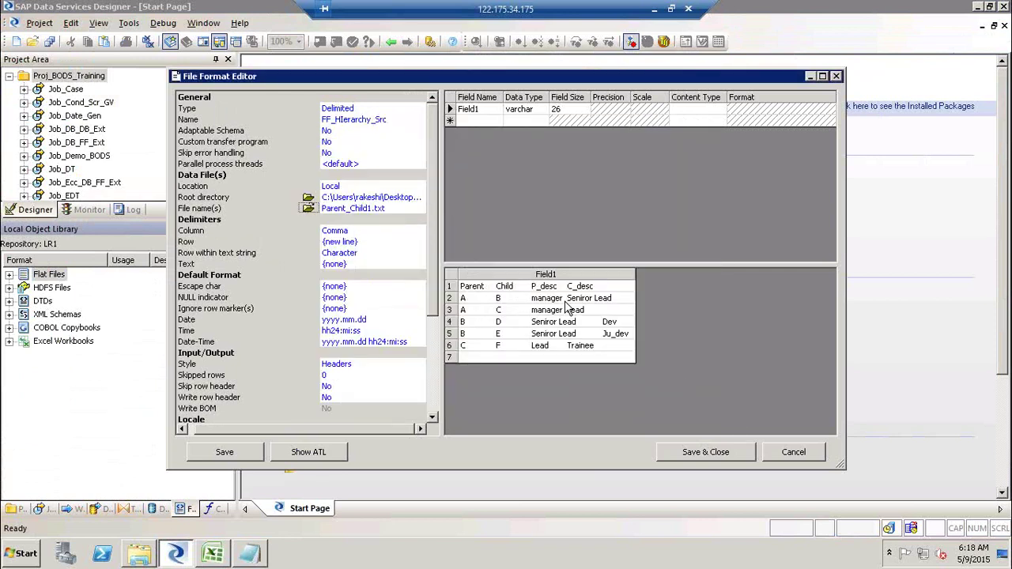
- Set the column delimiter to Tab and overwrite the schema from the file
left_click(372, 230)
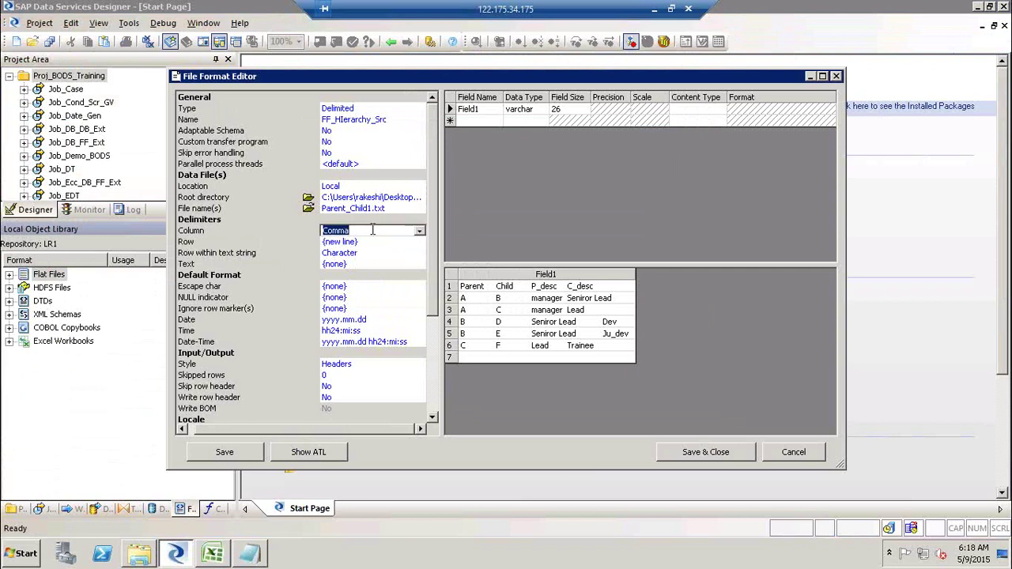
left_click(421, 232)
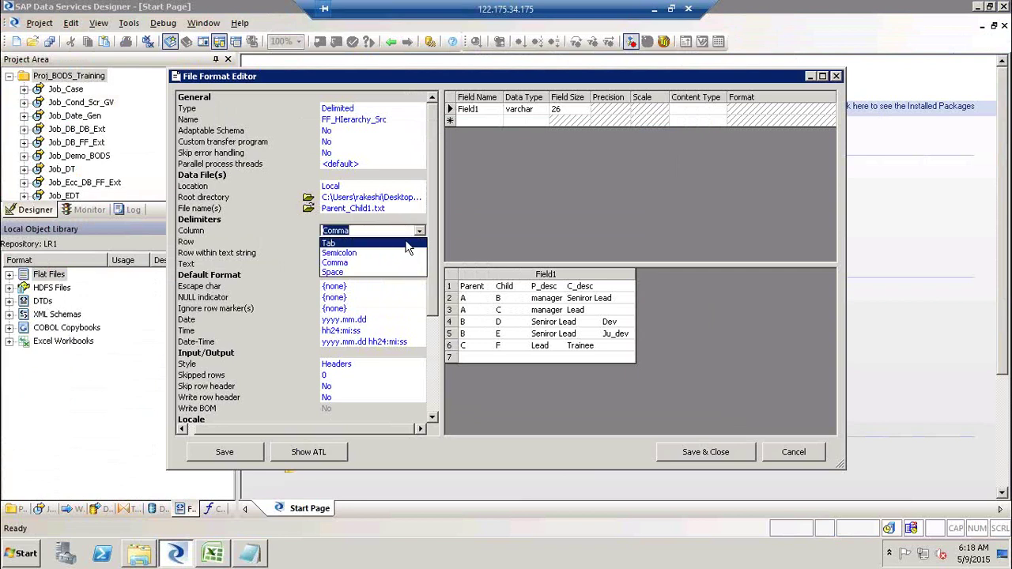
left_click(406, 242)
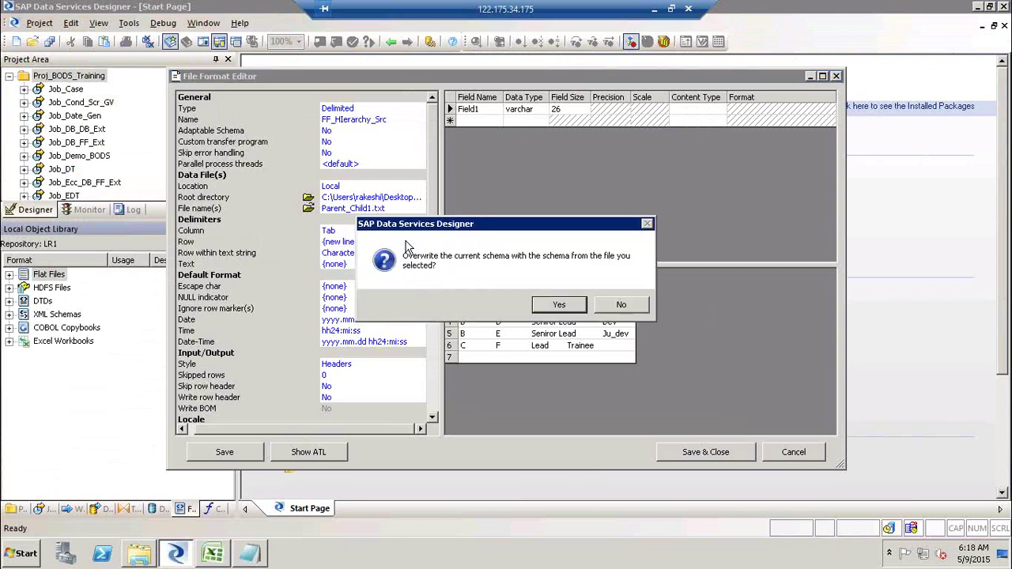
left_click(574, 310)
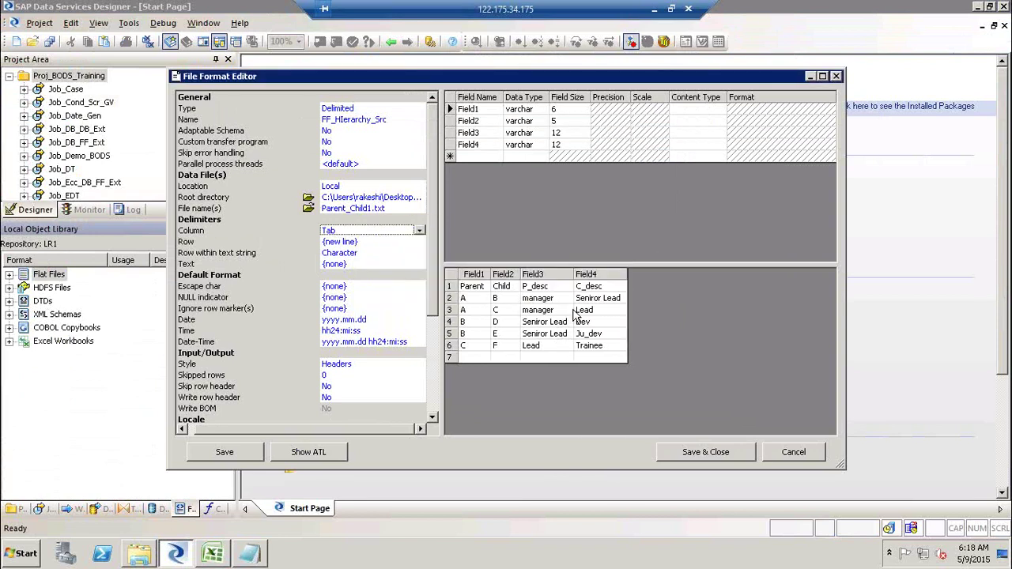
- Set Skip row header to Yes, overwrite the schema with the file's header names, and save and close the file format
left_click(353, 387)
left_click(354, 387)
left_click(353, 399)
left_click(559, 307)
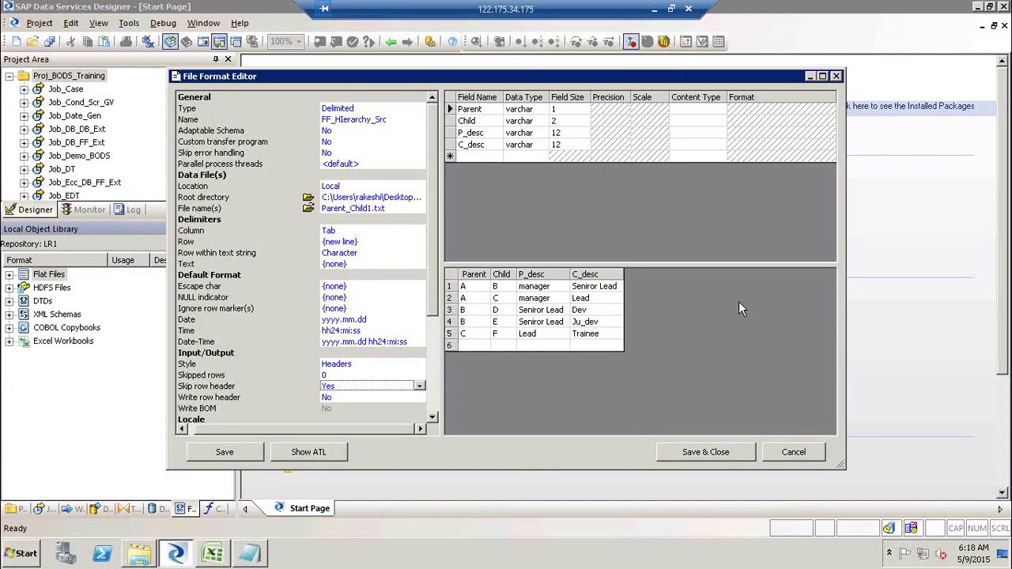
left_click(728, 454)
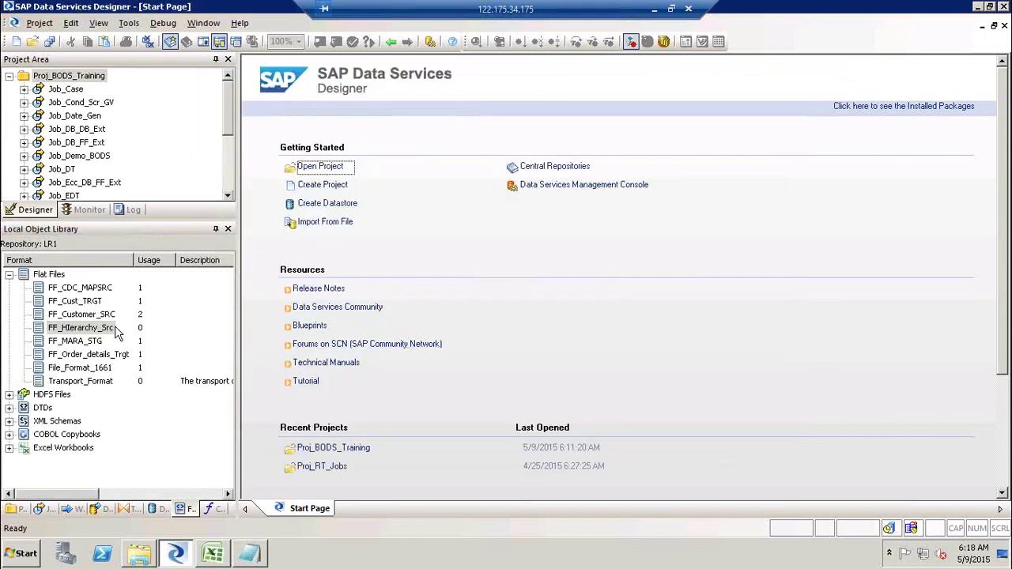
left_click(102, 330)
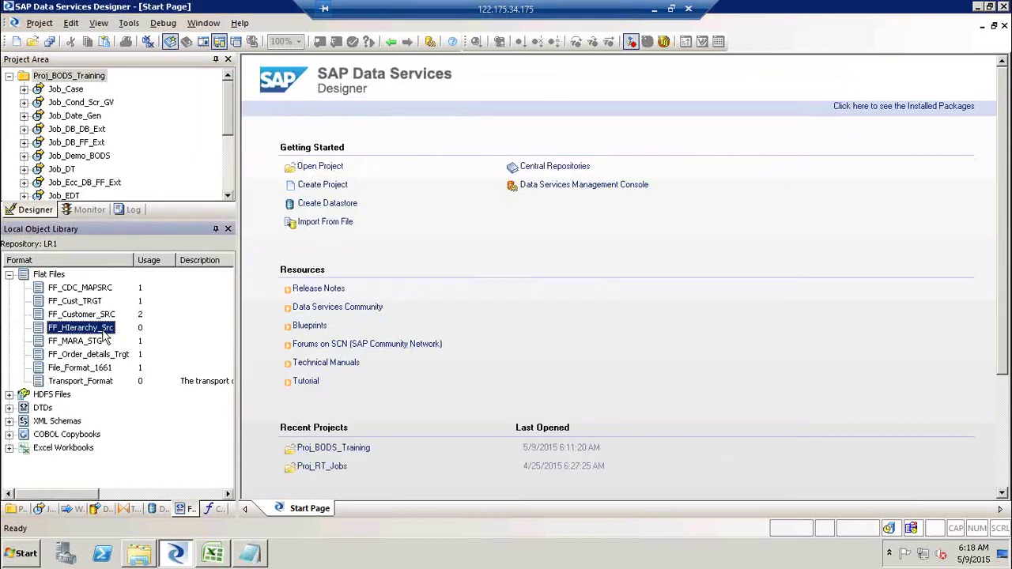
- Create a new batch job named Job_H_FLAT in the Proj_BODS_Training project
right_click(70, 78)
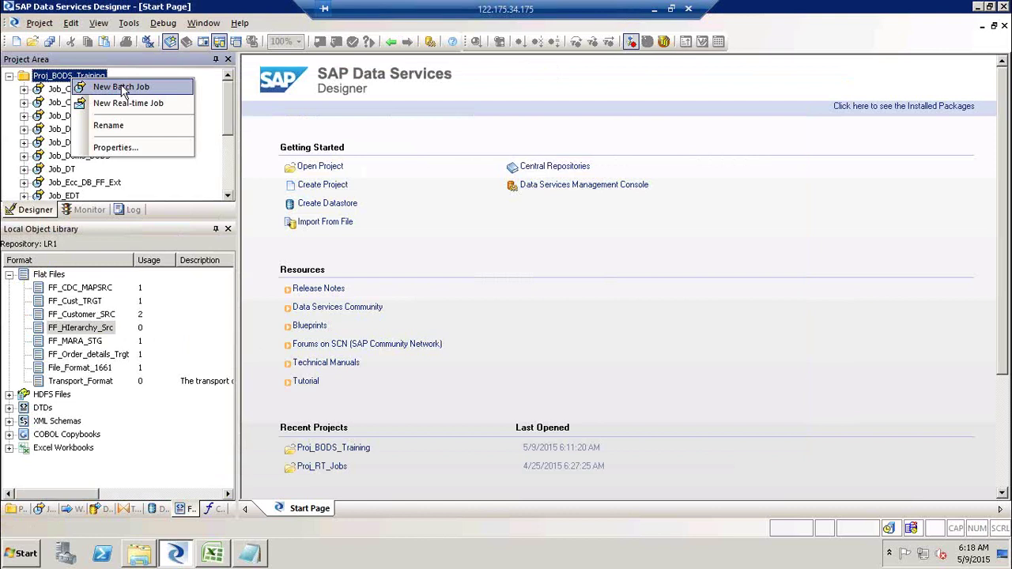
left_click(120, 87)
type("Job_H")
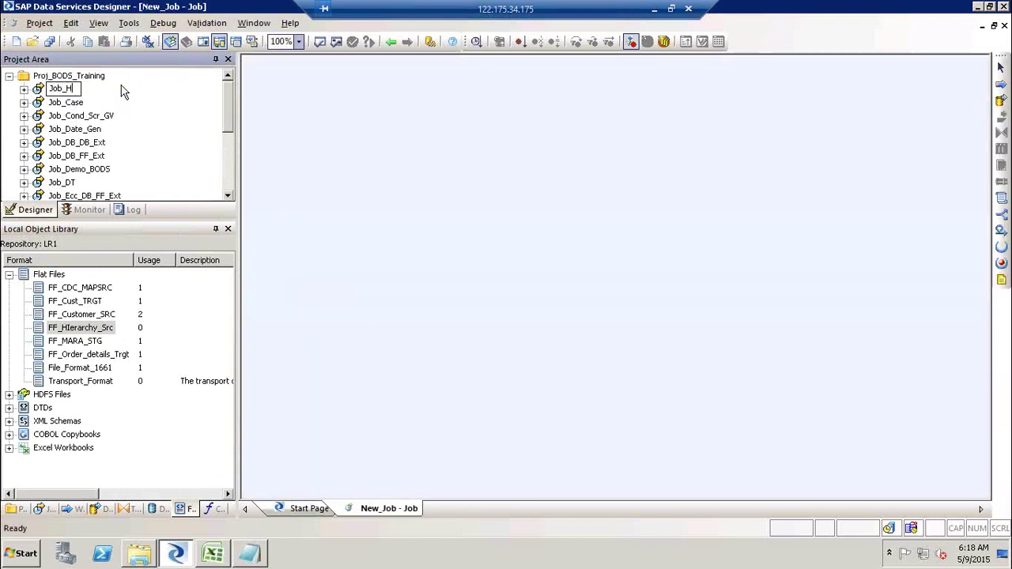
type("_FLAT")
left_click(583, 188)
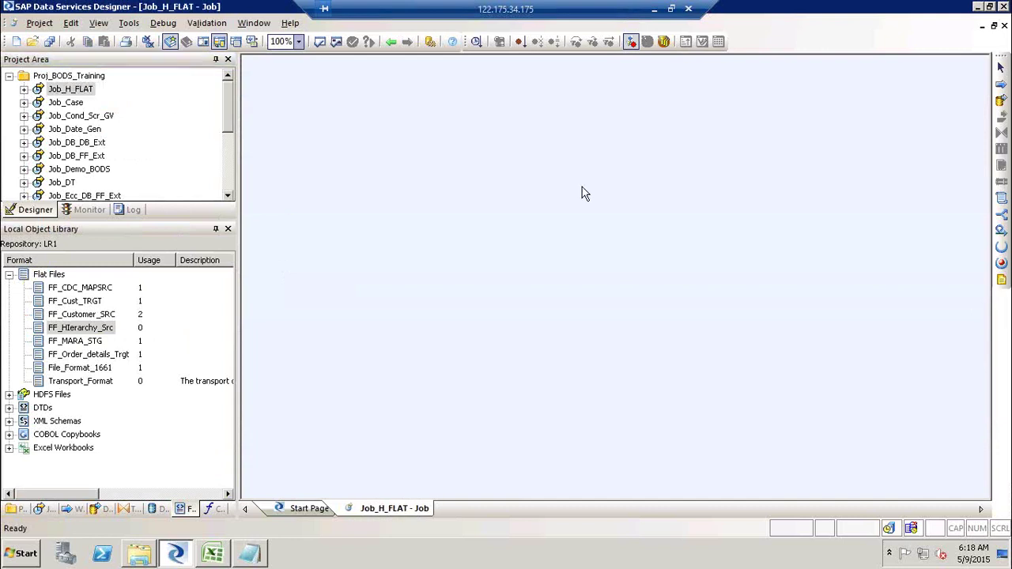
- Add a data flow named DF_HFLAT to the Job_H_FLAT workspace
left_click(1001, 101)
left_click(510, 183)
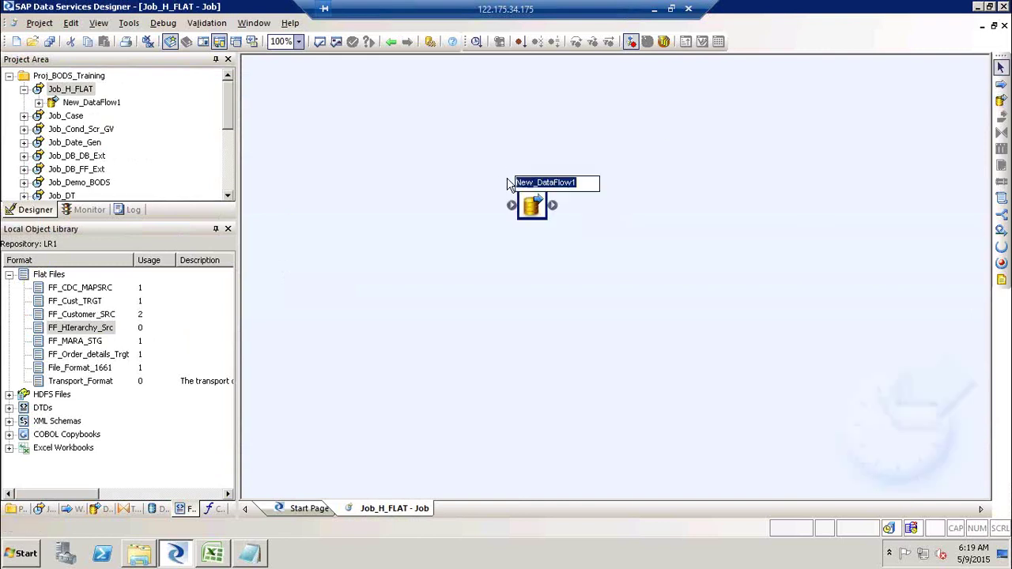
type("DF_HFLAT")
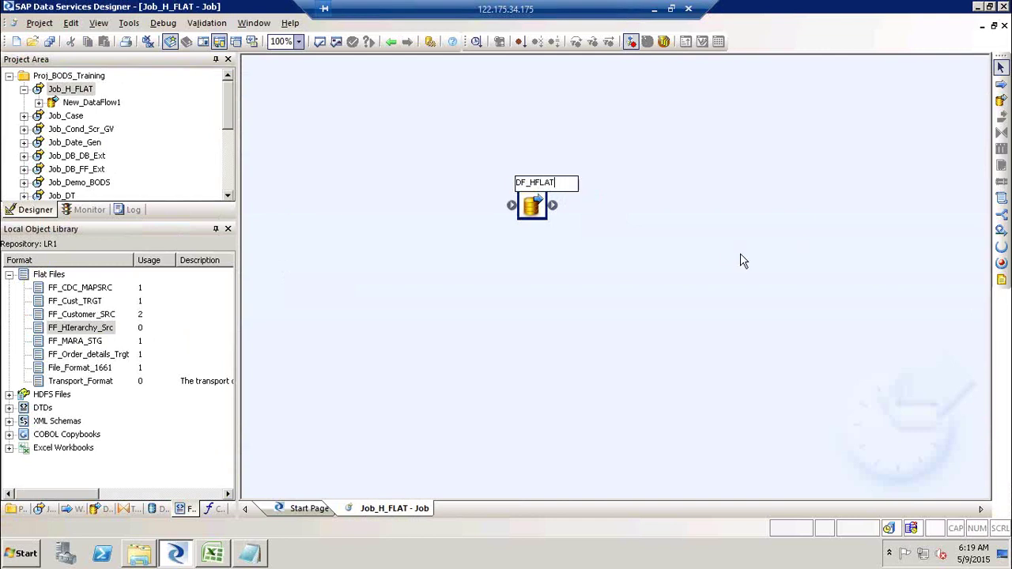
left_click(741, 261)
- Open the DF_HFLAT data flow and place the FF_HIerarchy_Src file format in it as a source
double_click(547, 187)
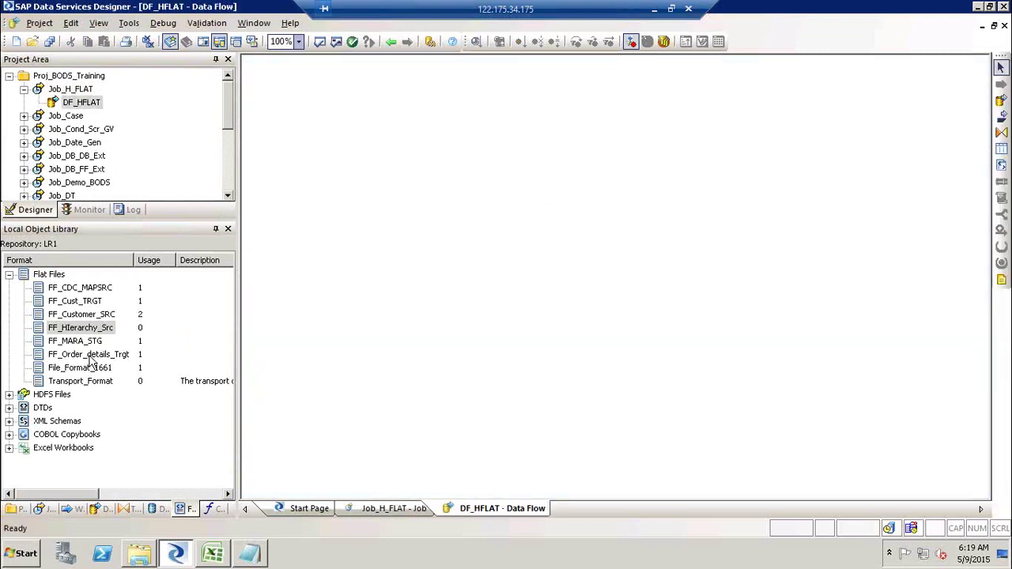
left_click_drag(67, 332, 321, 87)
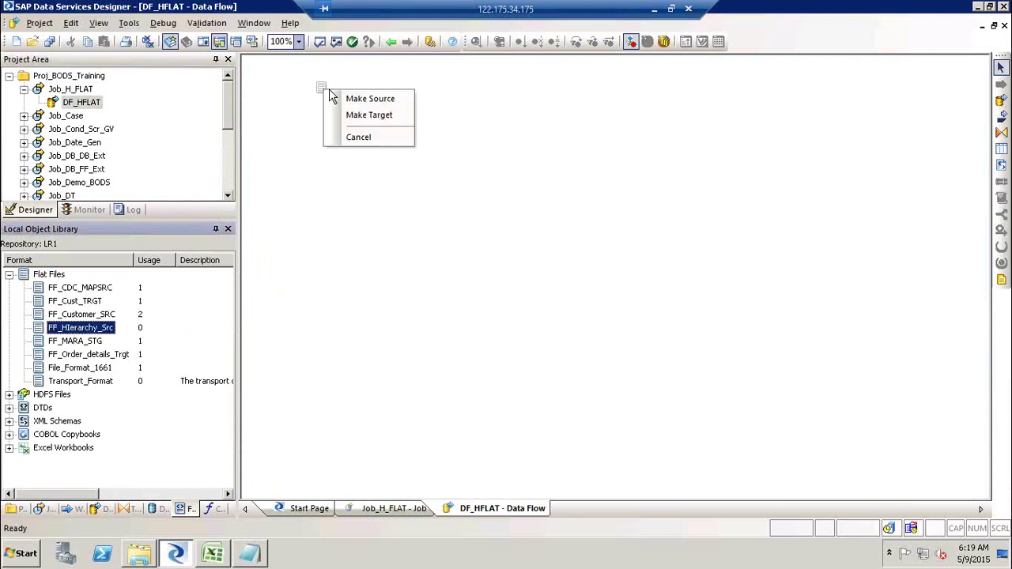
left_click(369, 99)
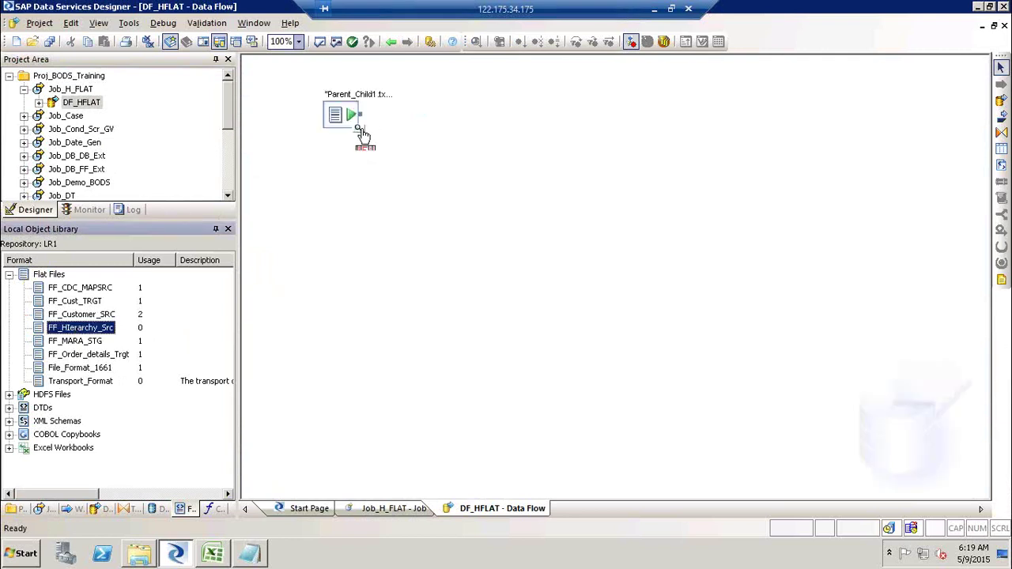
- View the source file's data, examine the Parent and Child values row by row, and close the data view
left_click(359, 128)
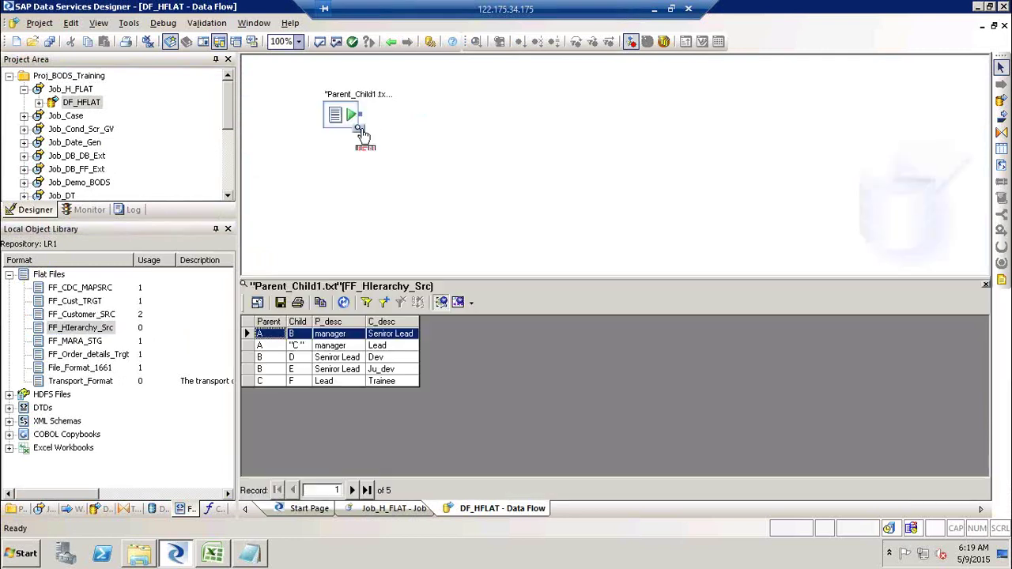
left_click(294, 336)
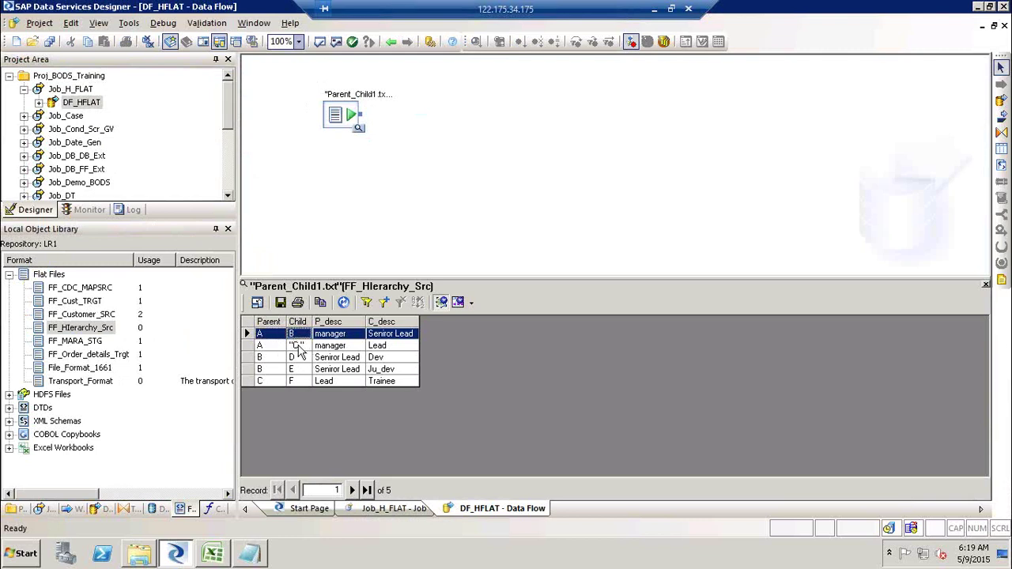
left_click(297, 346)
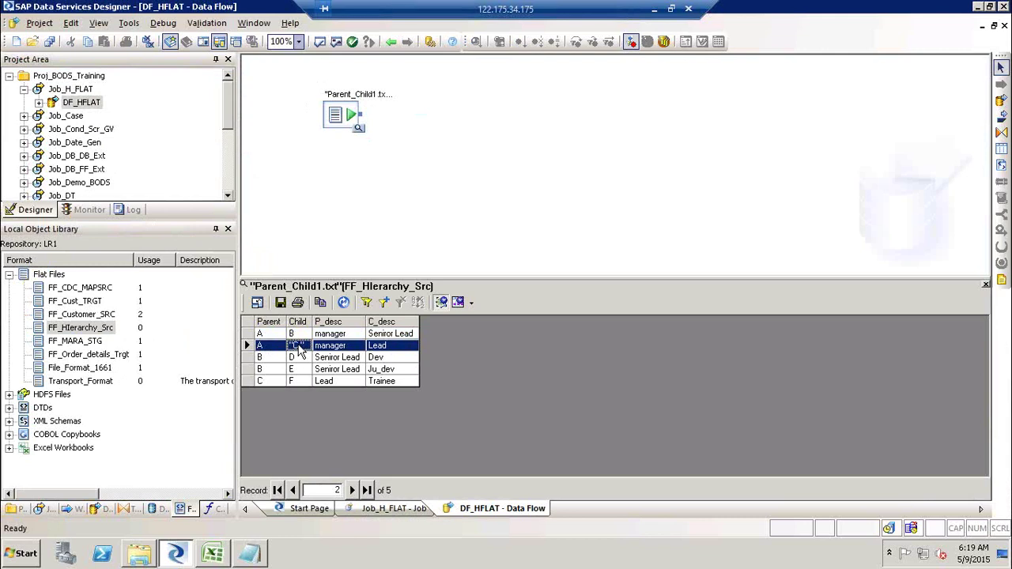
left_click(272, 362)
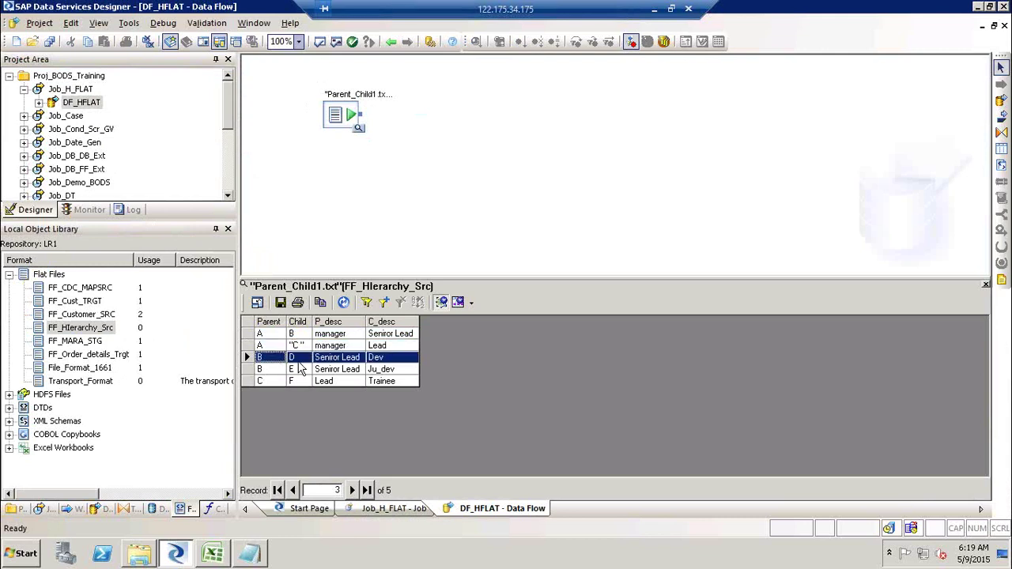
left_click(270, 382)
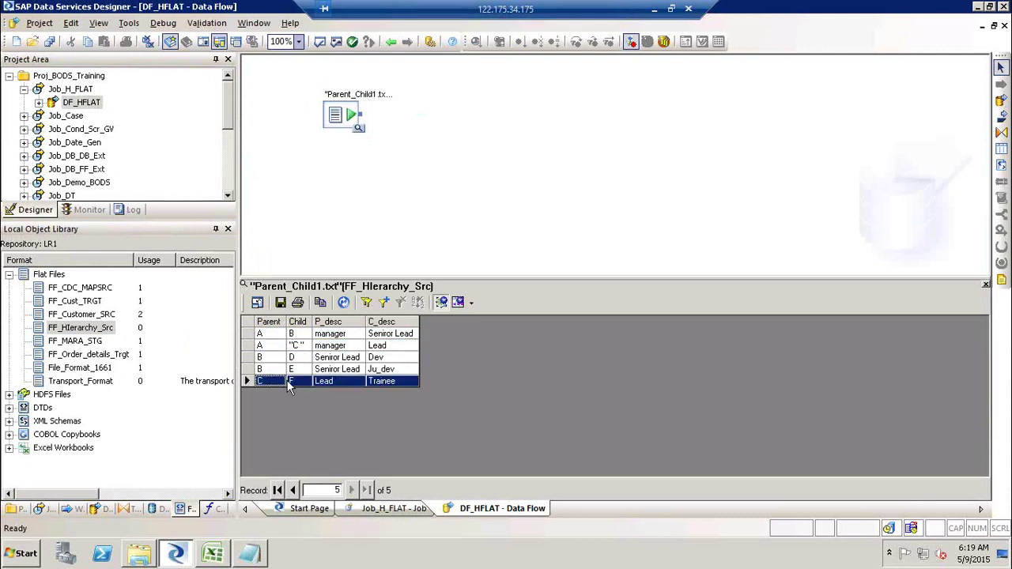
left_click(294, 383)
left_click(986, 286)
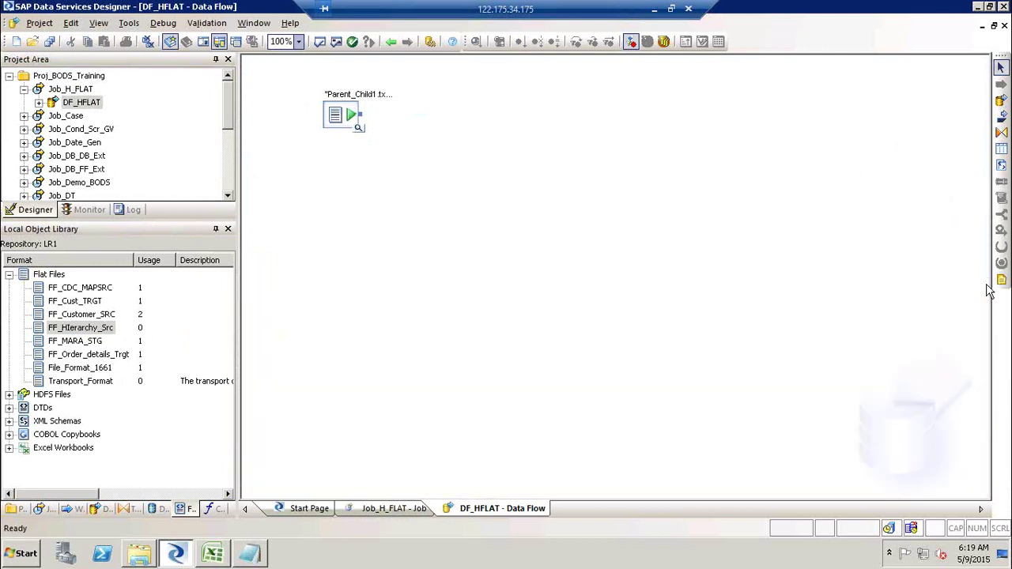
- Add the Data Integrator Hierarchy_Flattening transform to the data flow and connect the Parent_Child1 source file to it
left_click(131, 511)
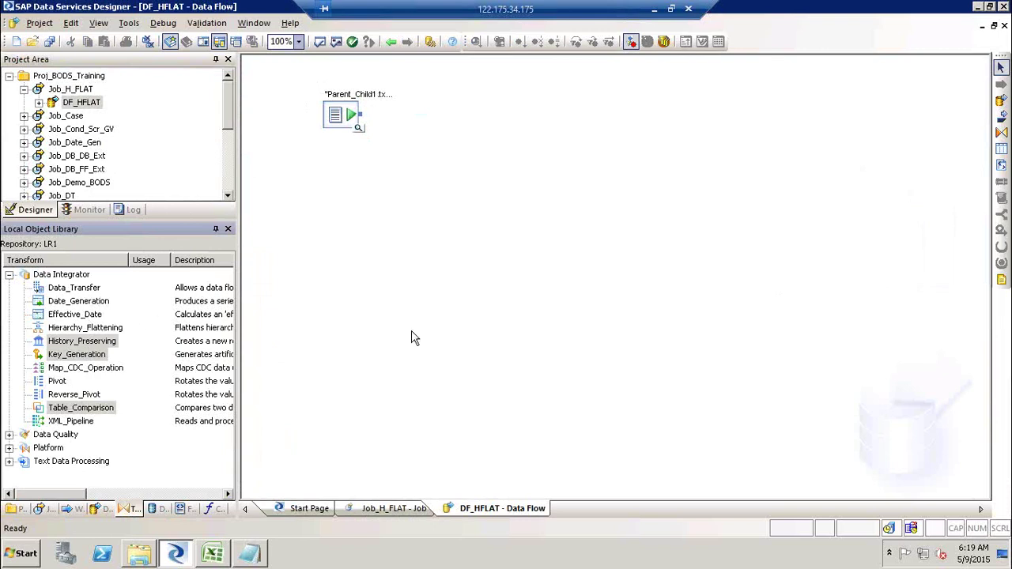
left_click(99, 329)
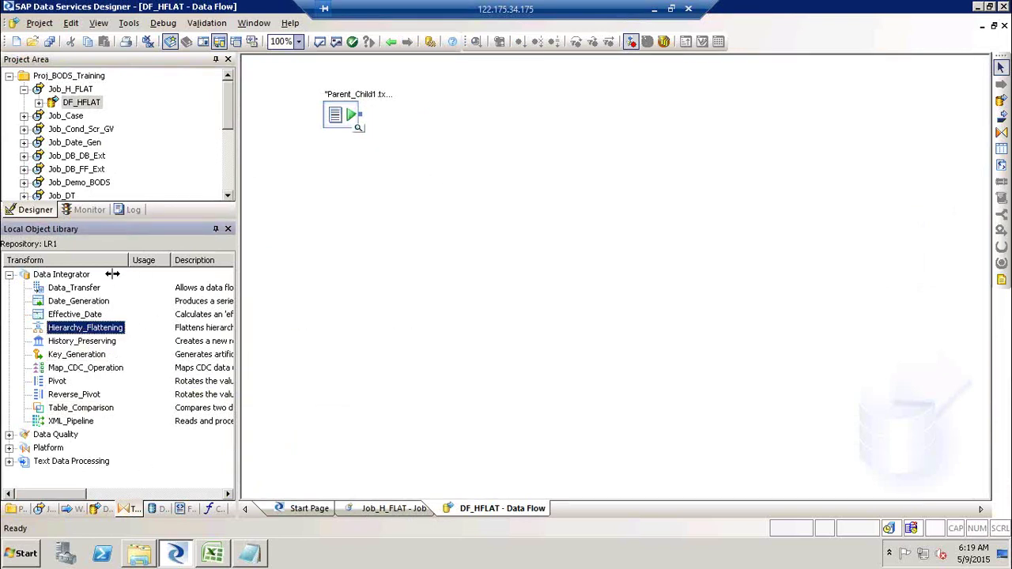
left_click_drag(93, 326, 427, 135)
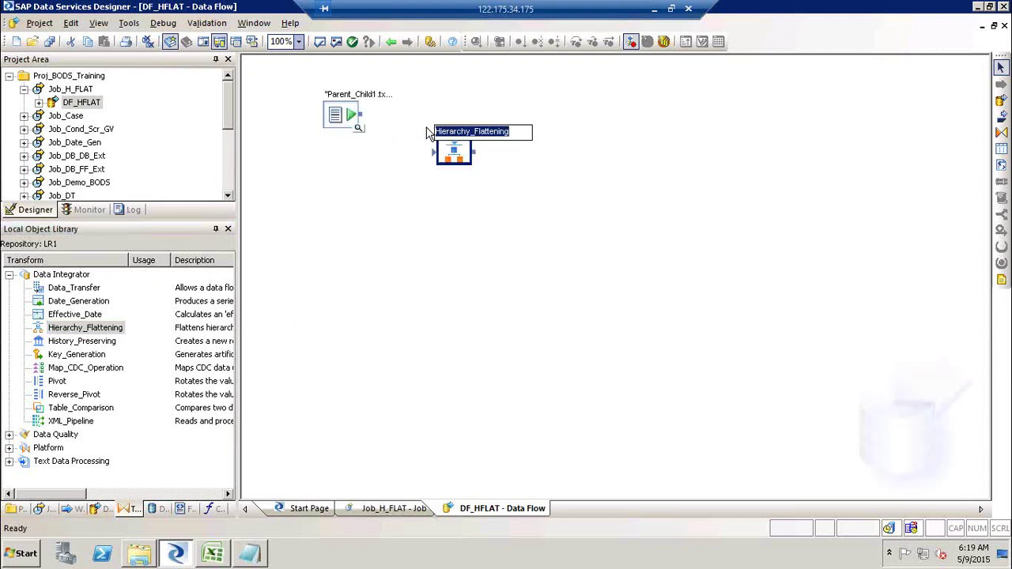
left_click_drag(366, 119, 436, 153)
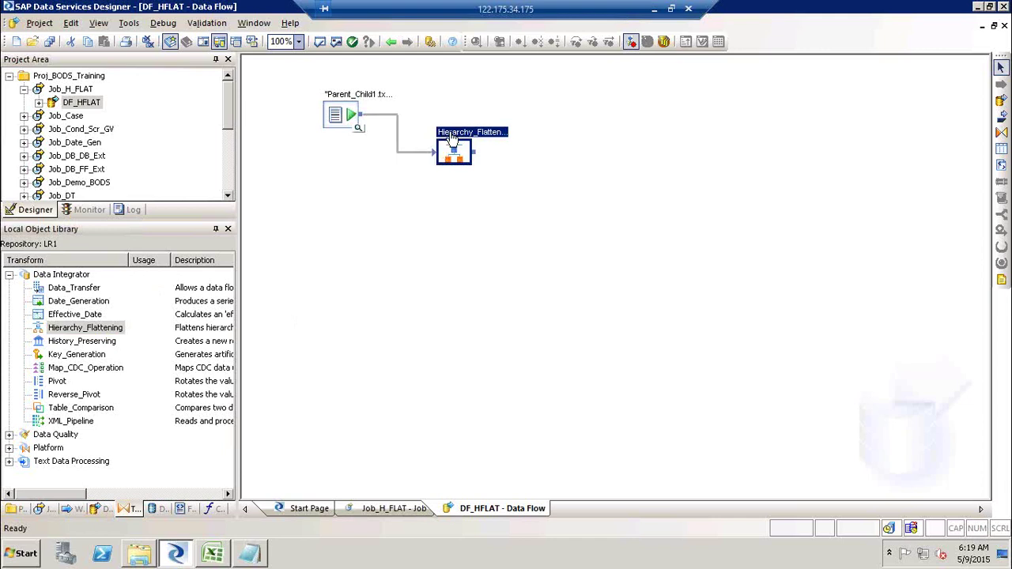
- Open the Hierarchy_Flattening transform, compare the Vertical and Horizontal options, and set the flattening type to Vertical
double_click(452, 140)
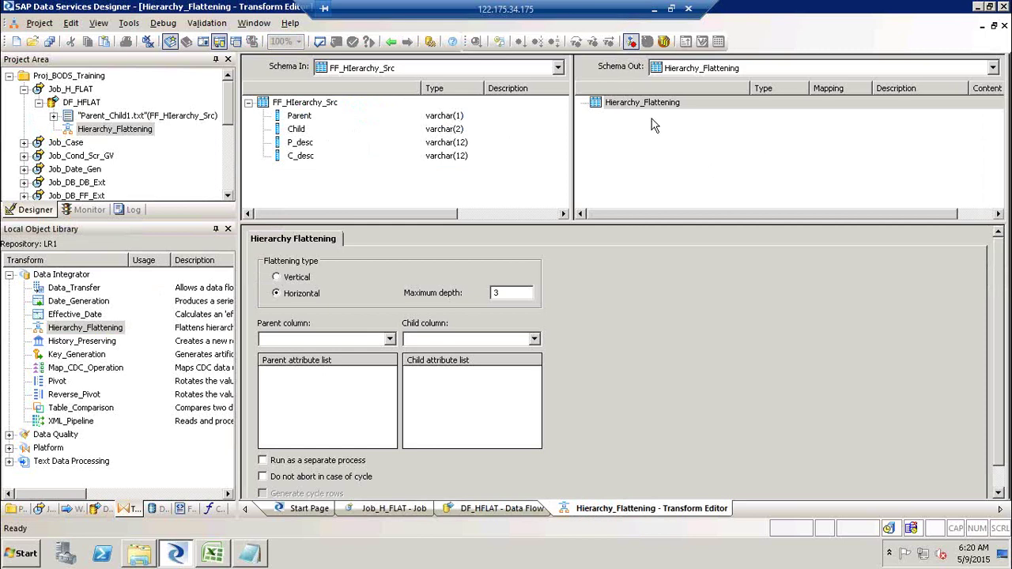
left_click(299, 280)
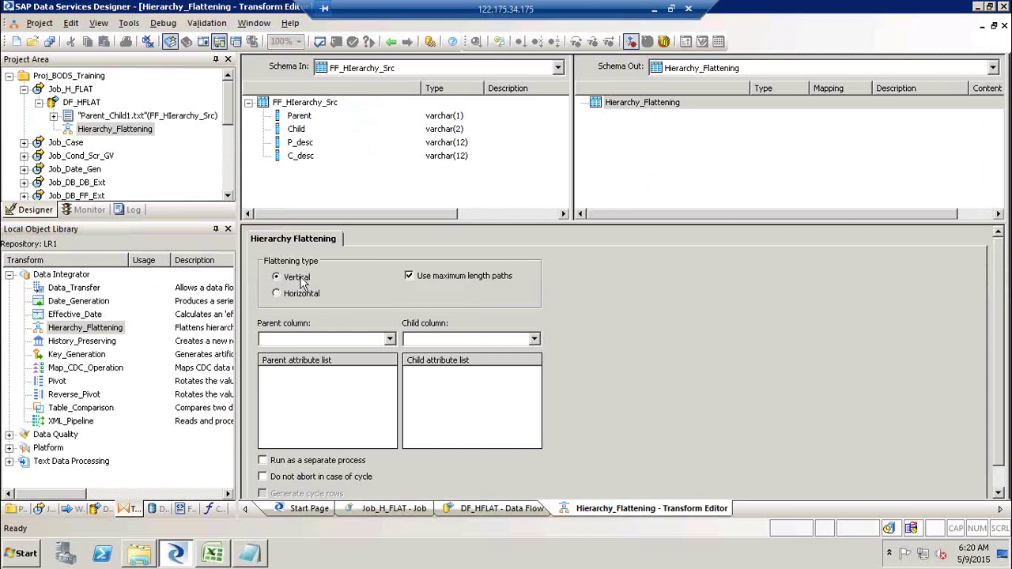
left_click(302, 296)
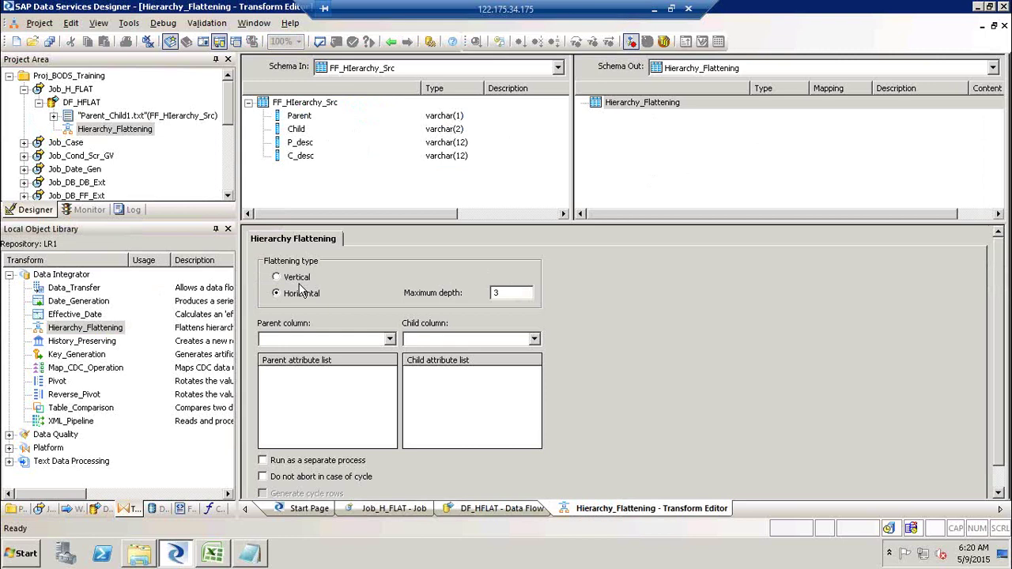
left_click(300, 283)
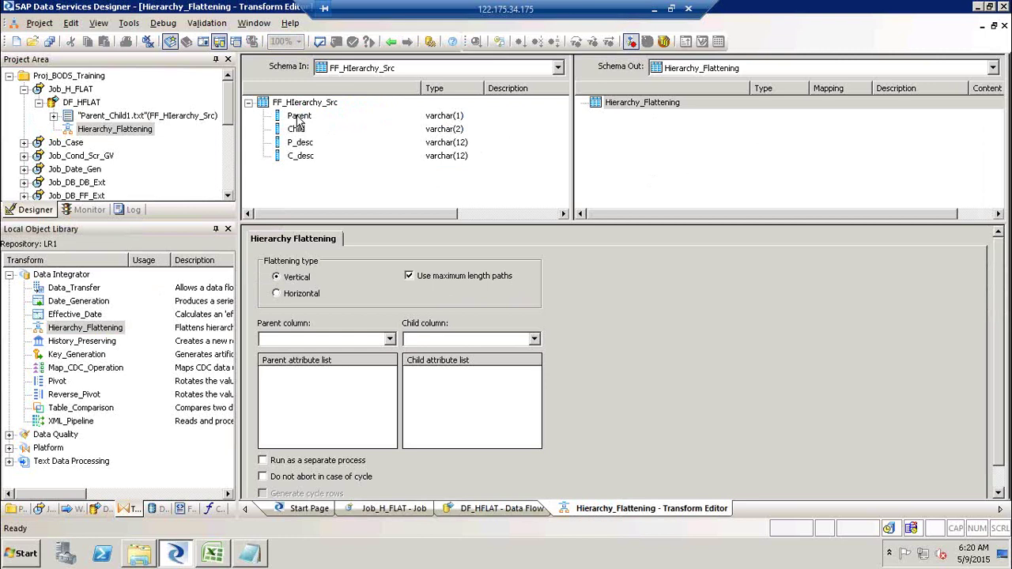
- Assign the source field Parent as the parent column and Child as the child column of the transform
left_click_drag(302, 118, 351, 346)
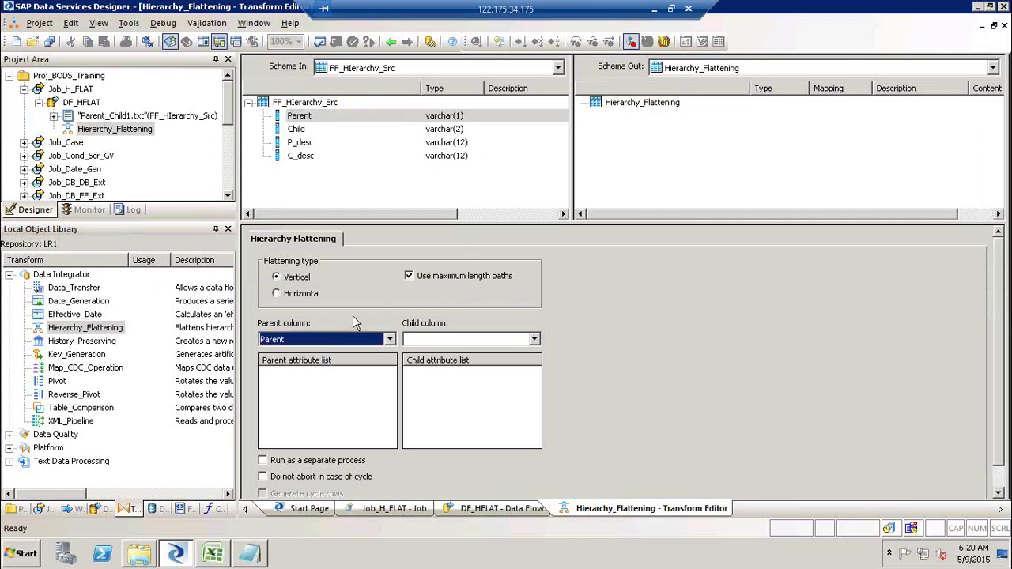
left_click(295, 132)
left_click_drag(485, 188, 421, 345)
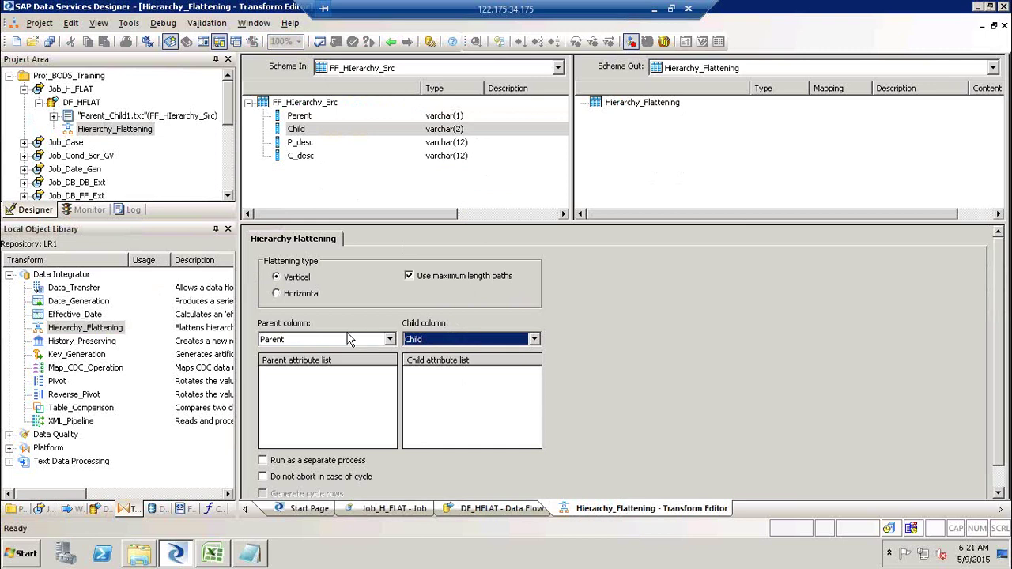
- Add P_desc to the parent attribute list and C_desc to the child attribute list
left_click(306, 143)
left_click_drag(297, 383, 297, 384)
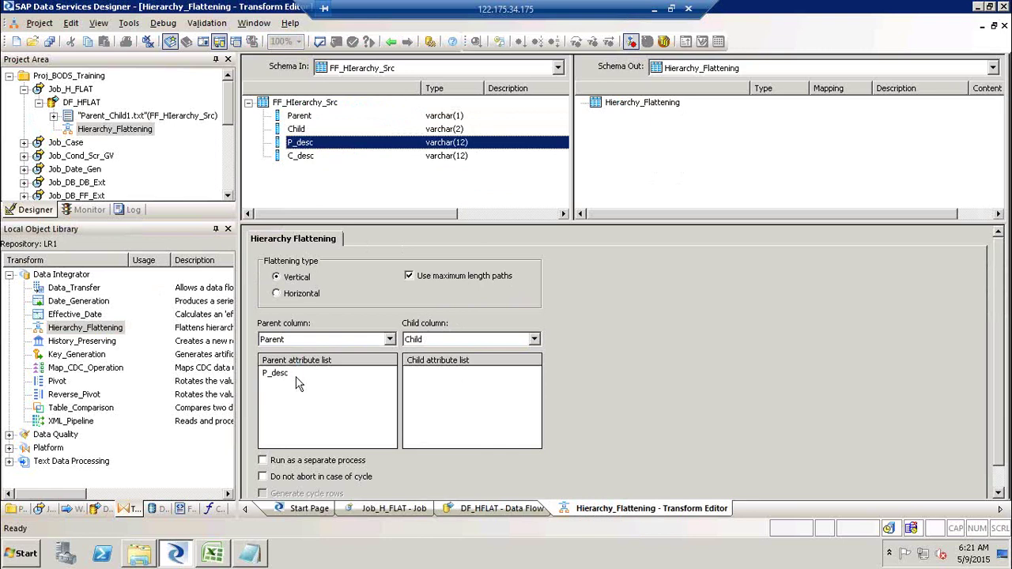
left_click(300, 156)
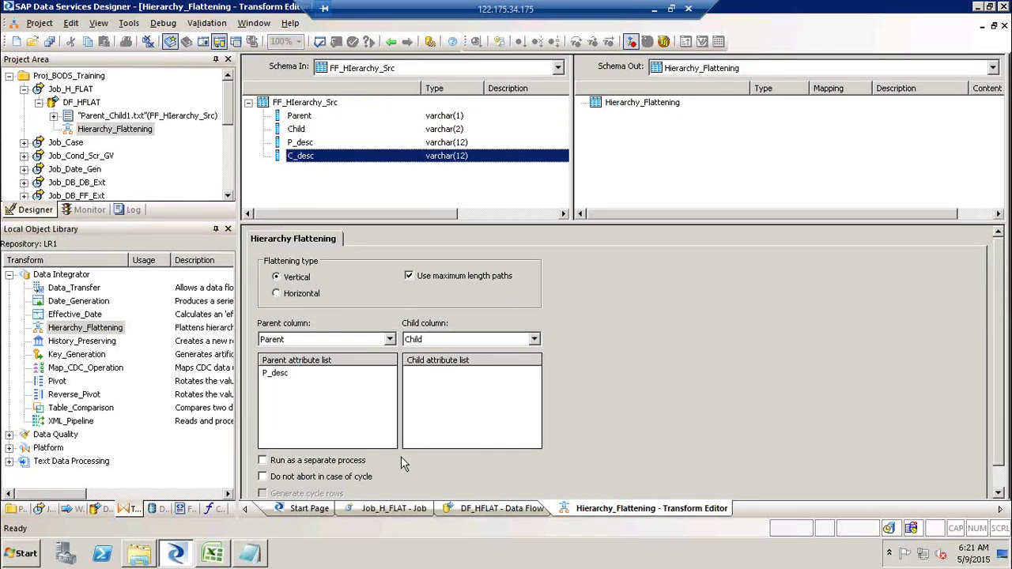
left_click_drag(332, 156, 455, 400)
- Switch to the Parent_Child1 file in Notepad, examine how the parent and child descriptions relate row by row, and close it
left_click(251, 558)
left_click(231, 130)
left_click(136, 141)
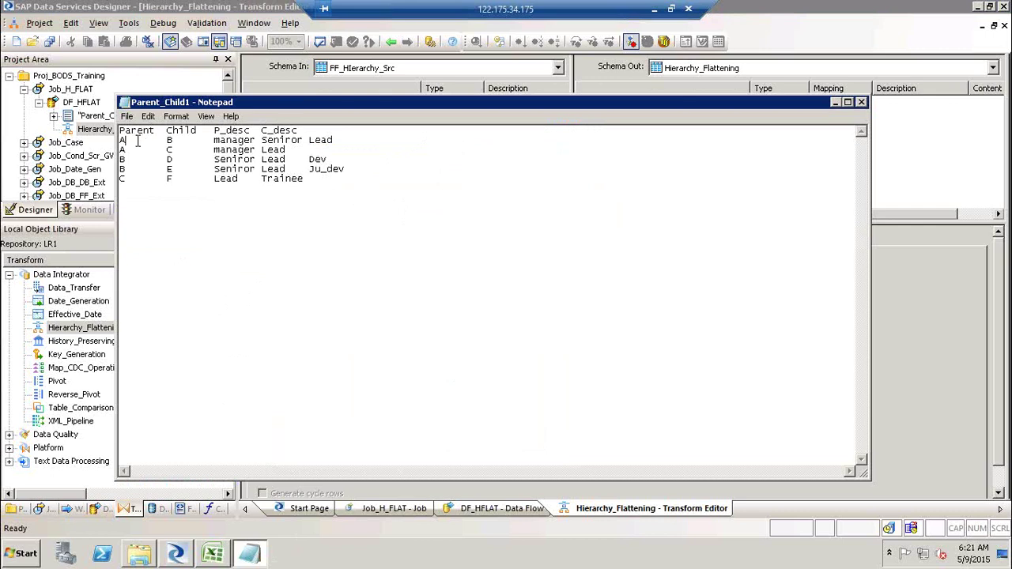
left_click(252, 159)
left_click(253, 169)
left_click(297, 130)
left_click(340, 160)
left_click(356, 171)
left_click(301, 188)
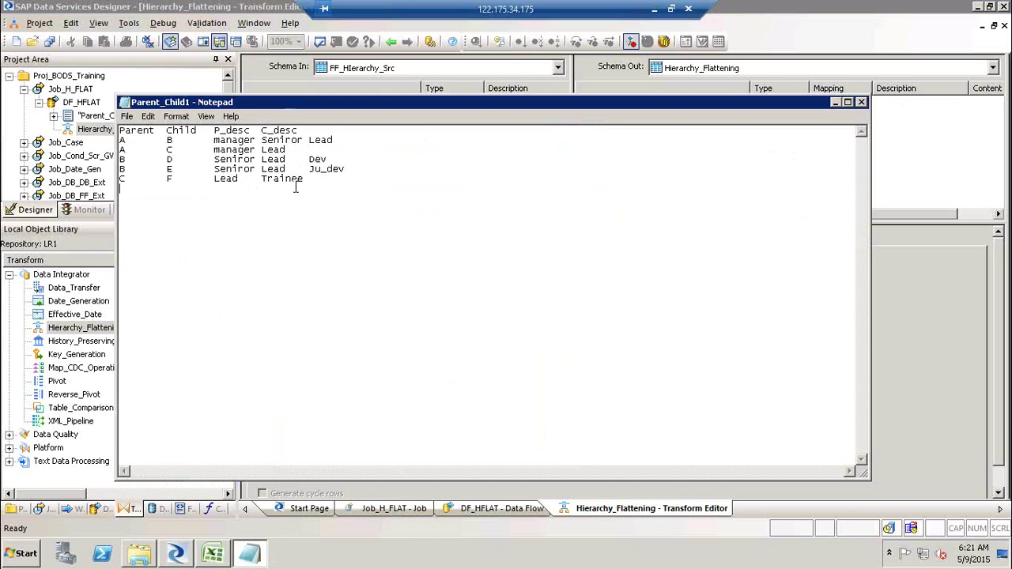
left_click(862, 103)
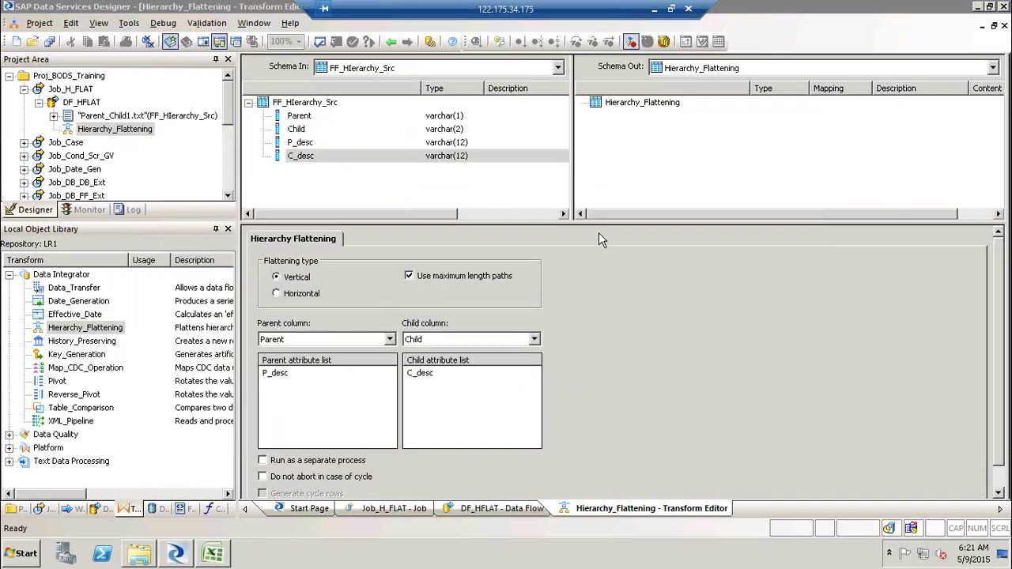
- Switch to the hierarchy diagram in Excel and add a new node G in cell K6
left_click_drag(598, 223, 598, 179)
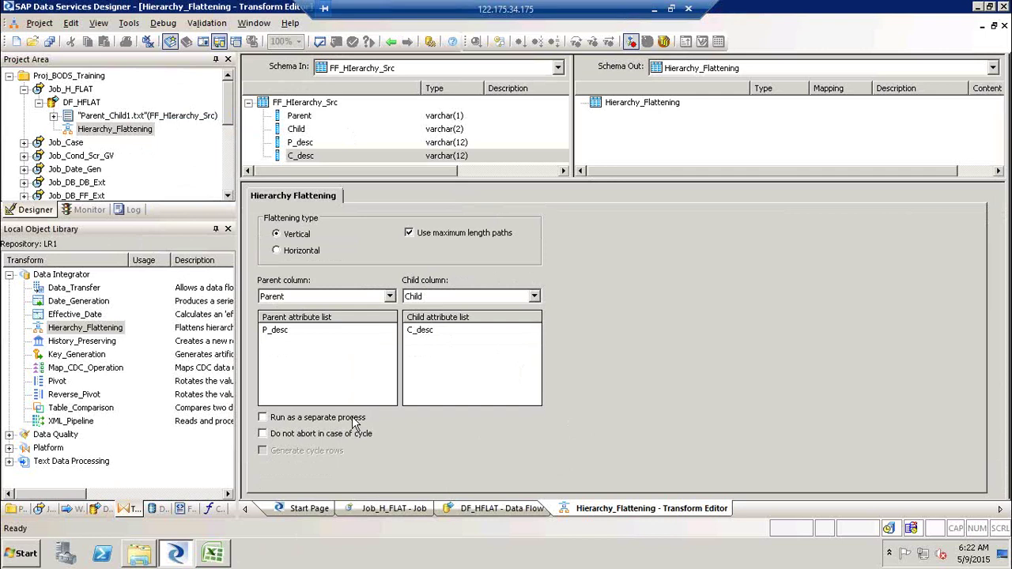
left_click(215, 552)
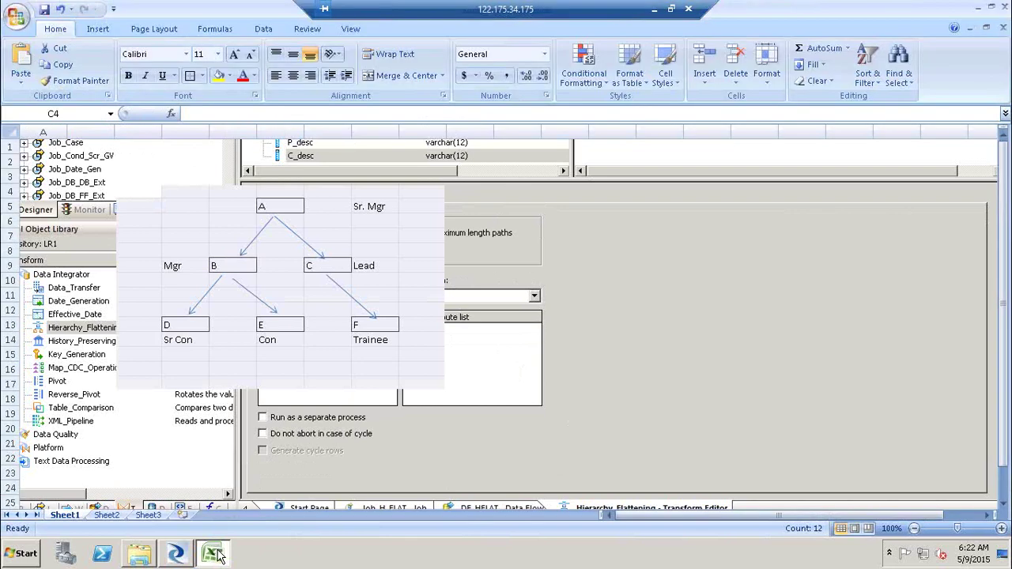
left_click(563, 369)
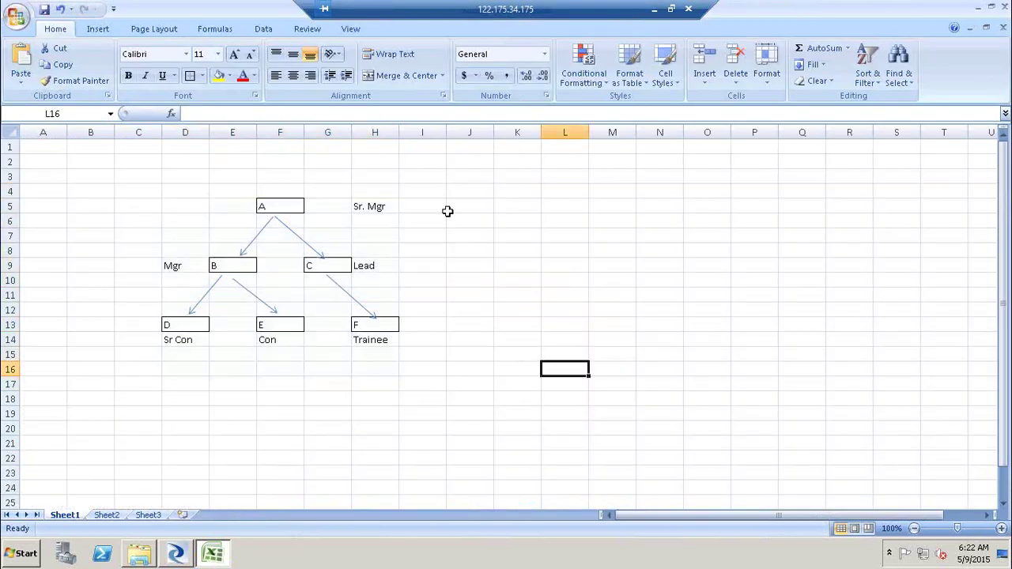
left_click(502, 219)
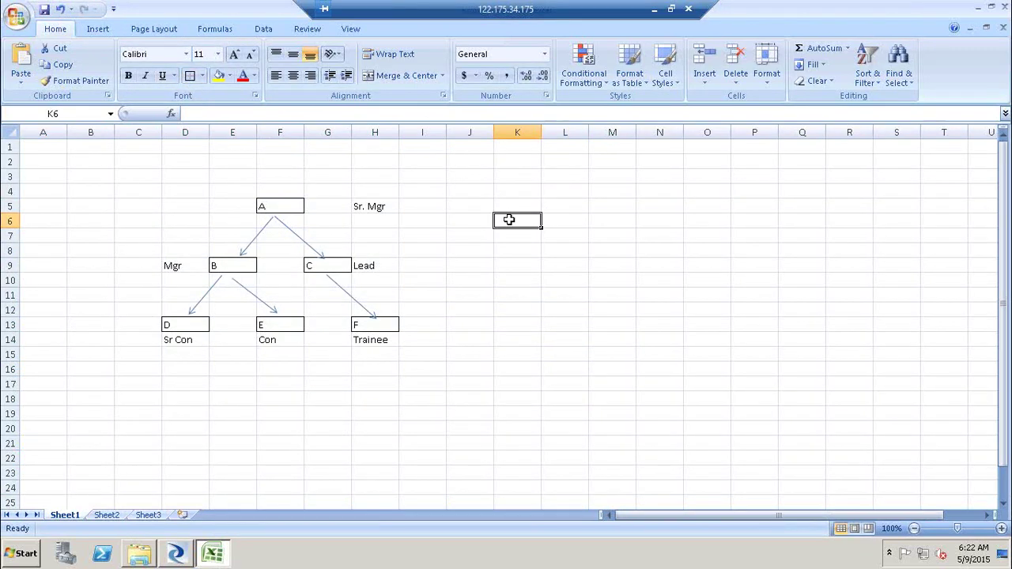
type("G")
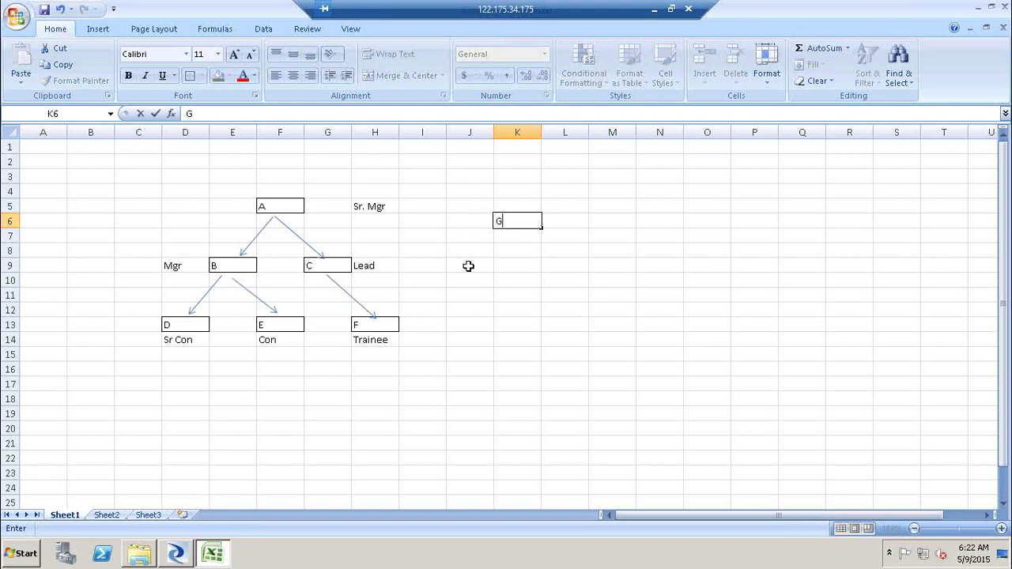
left_click(468, 266)
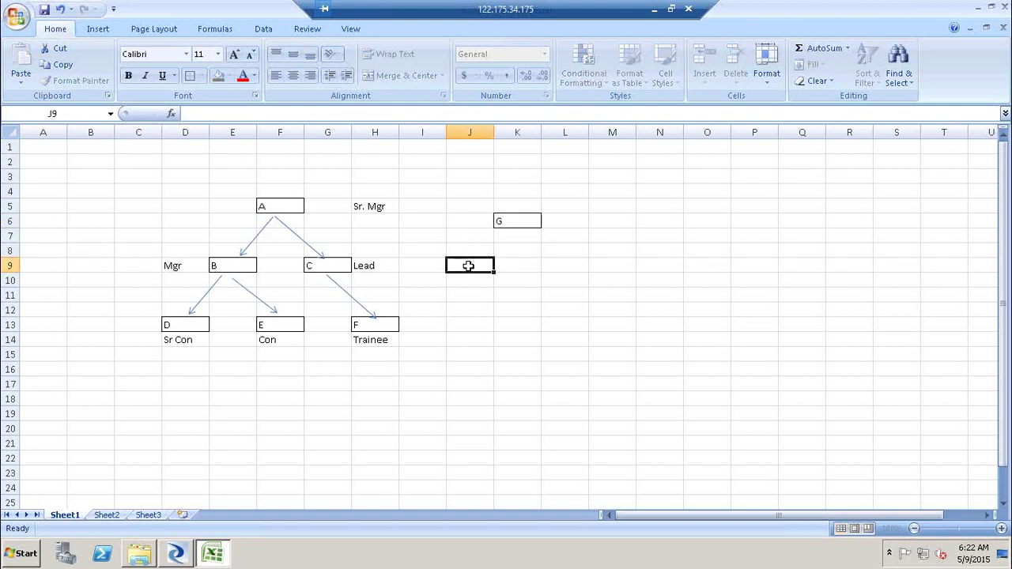
- Draw one arrow from node F to node G and another from G back to node A to illustrate a cycle
left_click(98, 30)
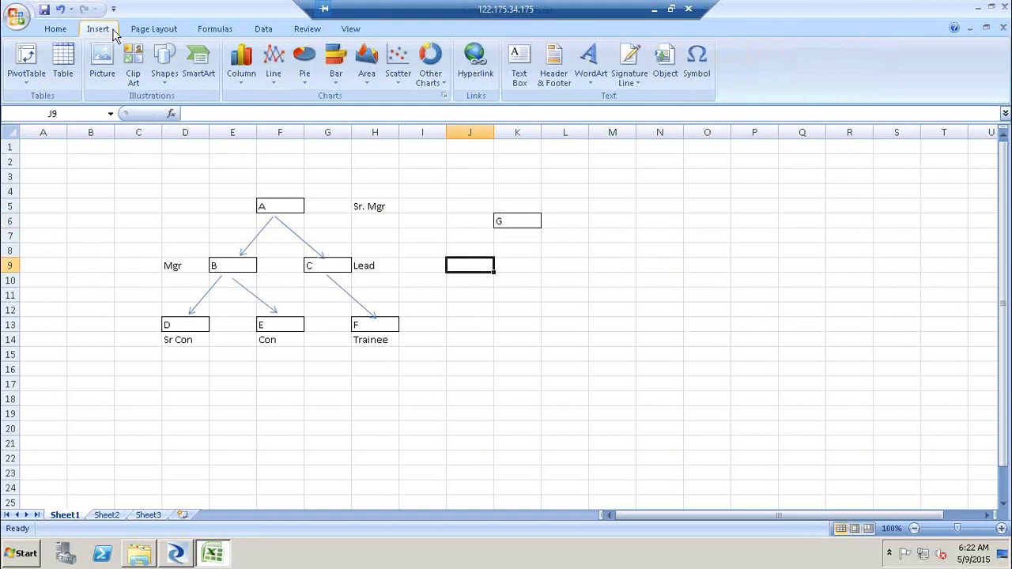
left_click(162, 71)
left_click(188, 113)
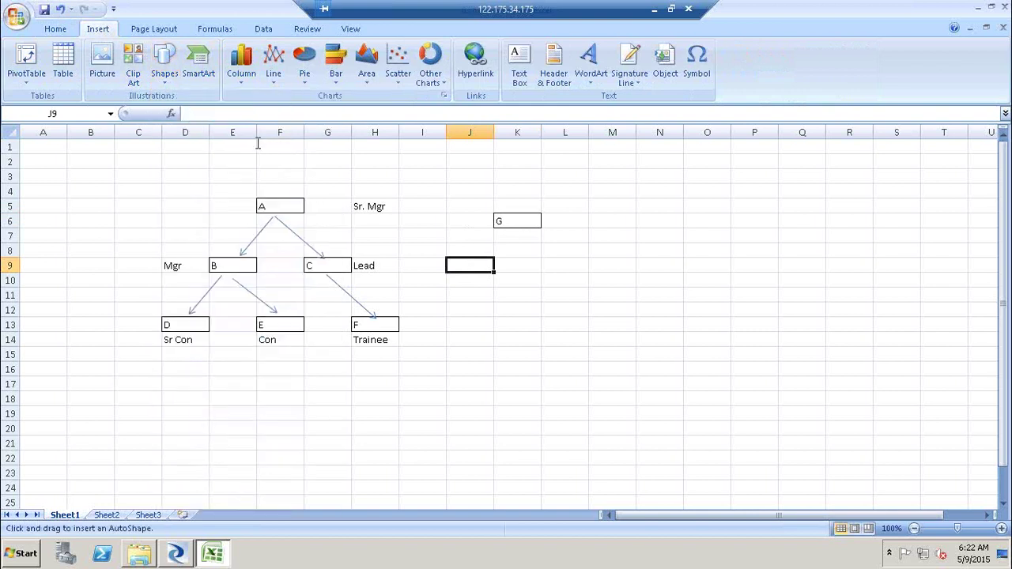
left_click_drag(388, 311, 495, 229)
left_click(43, 49)
left_click_drag(476, 214, 302, 202)
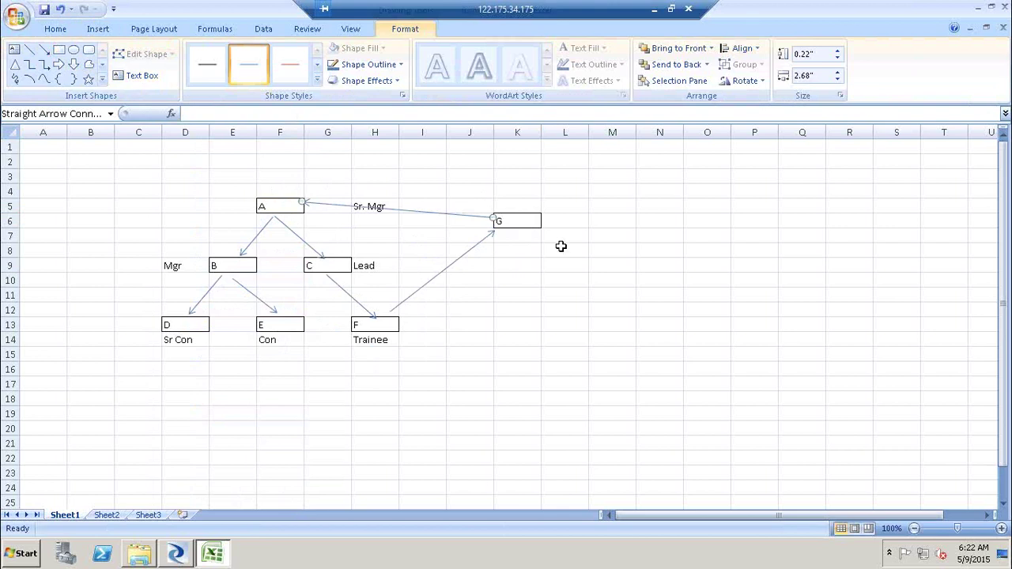
left_click(530, 300)
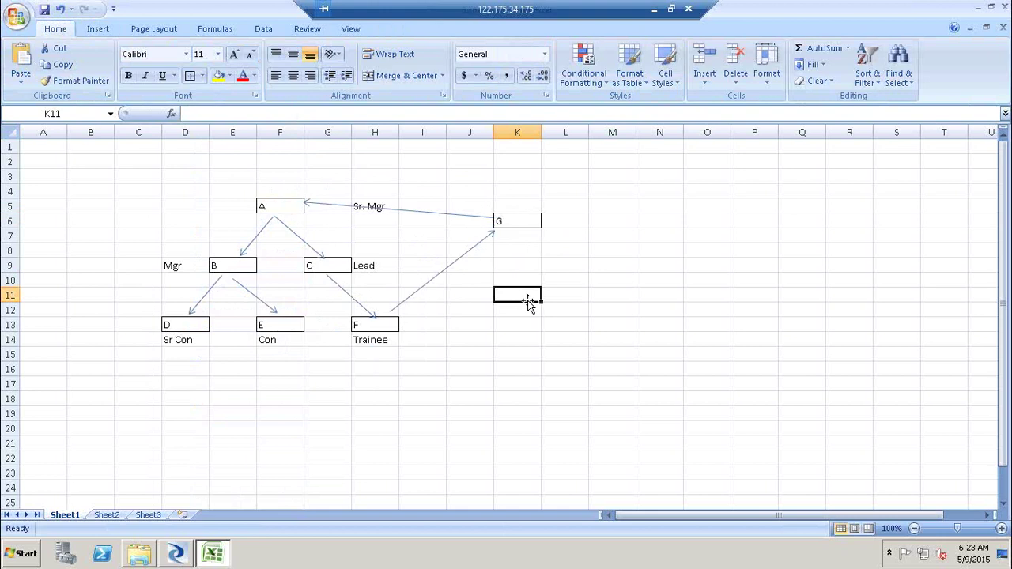
- Switch back to Data Services Designer, turn off "Do not abort in case of cycle", and set the flattening type to Vertical
key("alt+Tab")
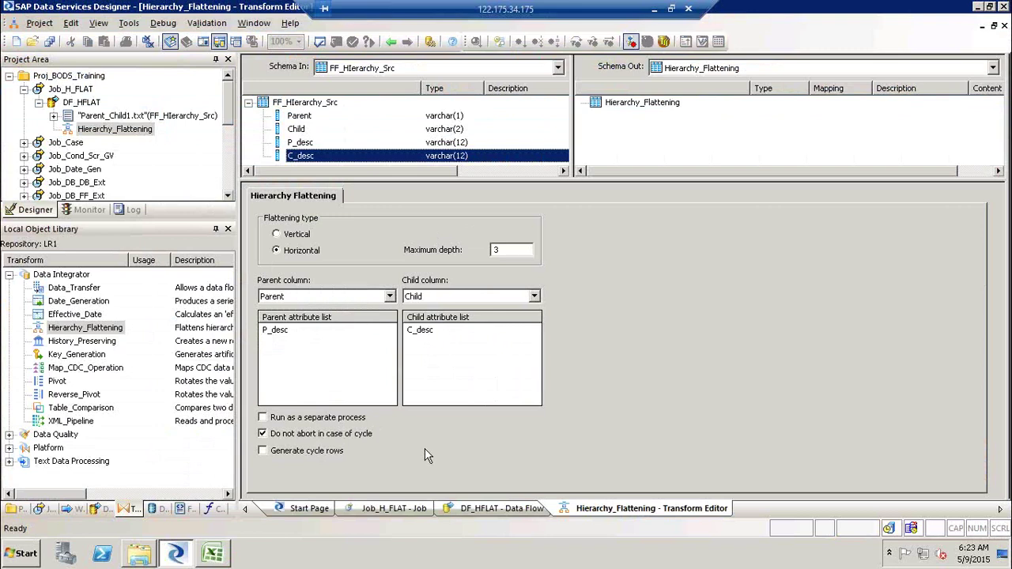
left_click(324, 457)
left_click(322, 440)
left_click(289, 240)
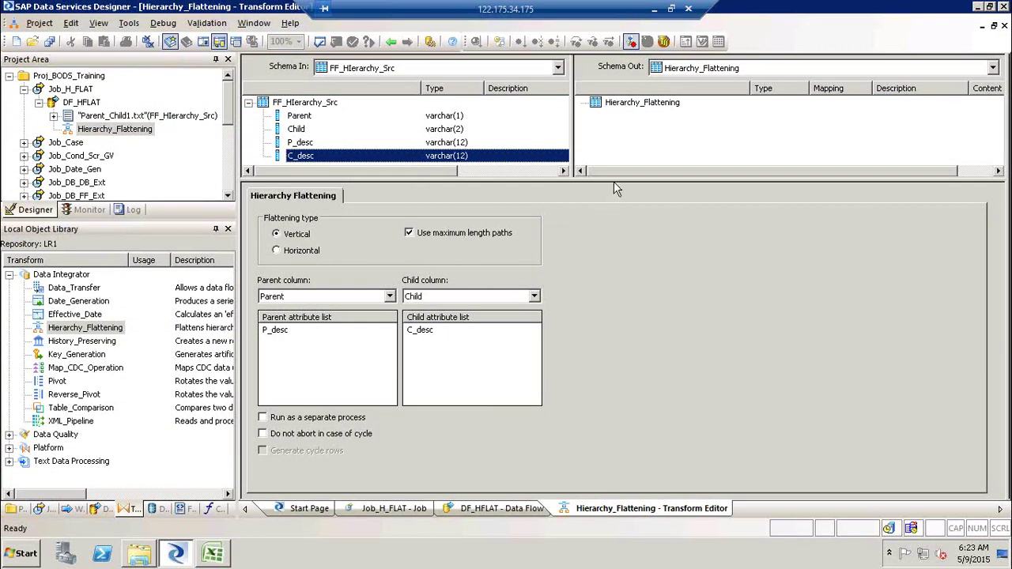
- Validate the Hierarchy_Flattening transform to generate its output columns, and enlarge the schema area to show them all
left_click_drag(620, 182, 620, 212)
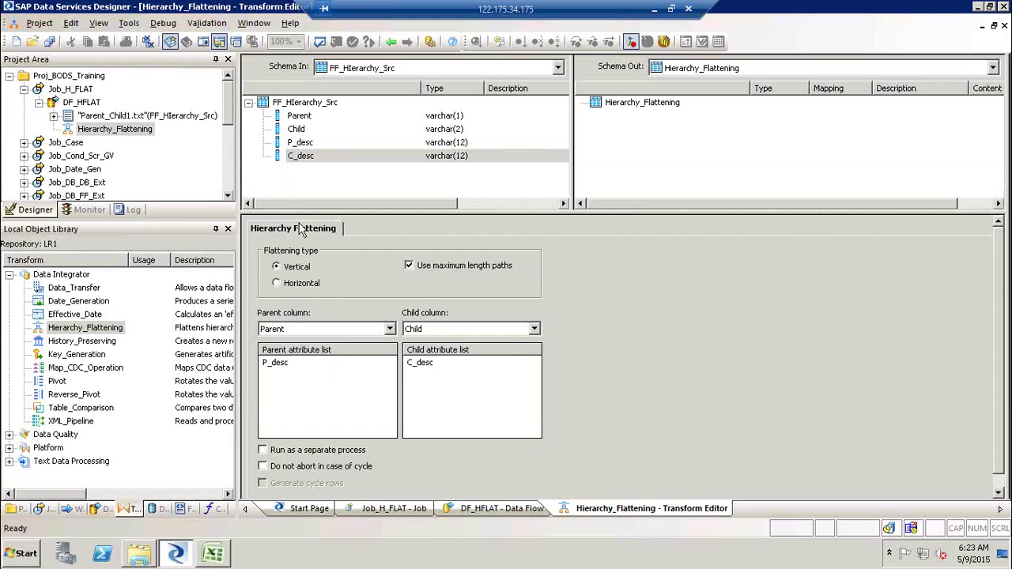
left_click(319, 42)
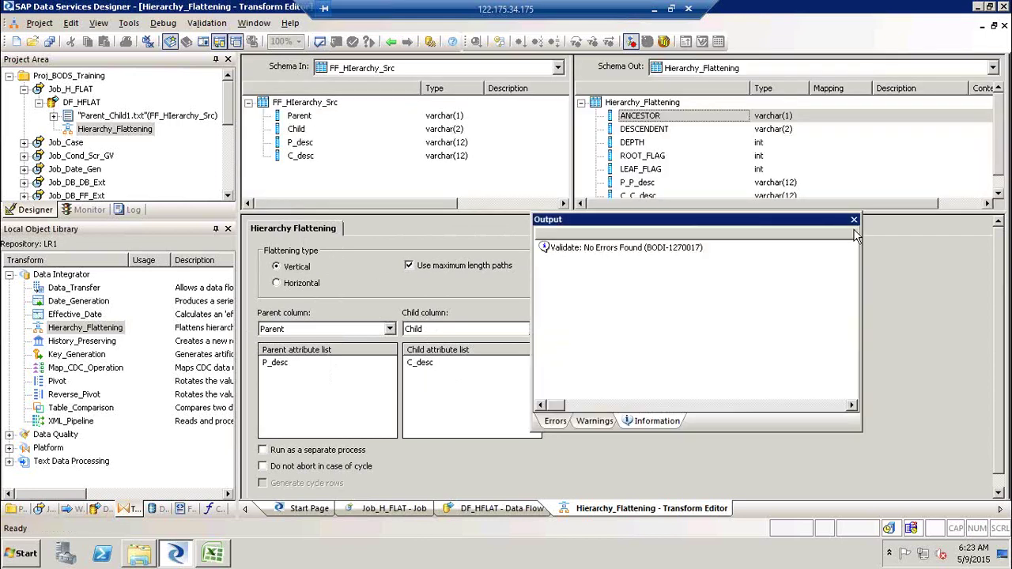
left_click(854, 221)
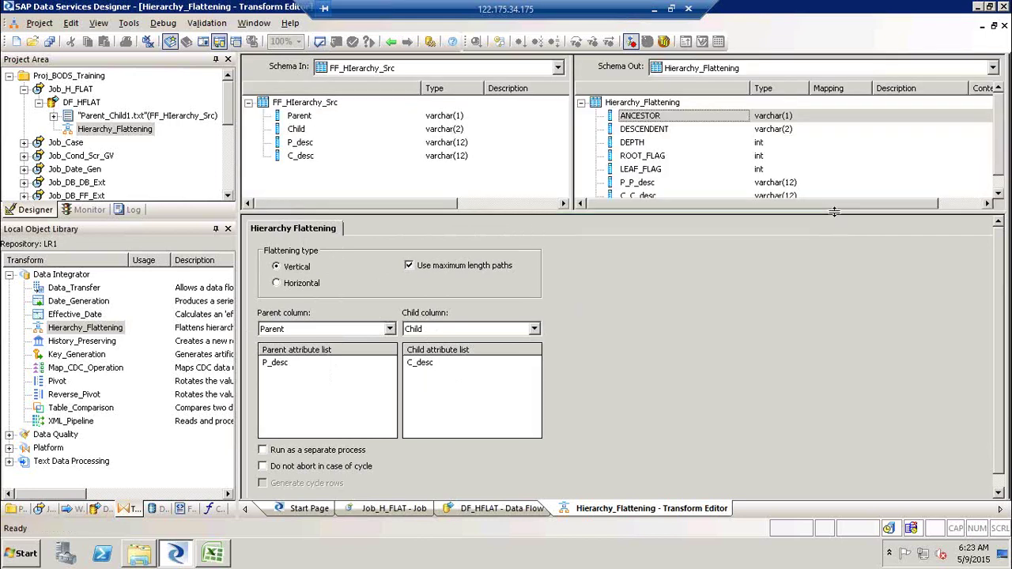
left_click_drag(834, 212, 841, 295)
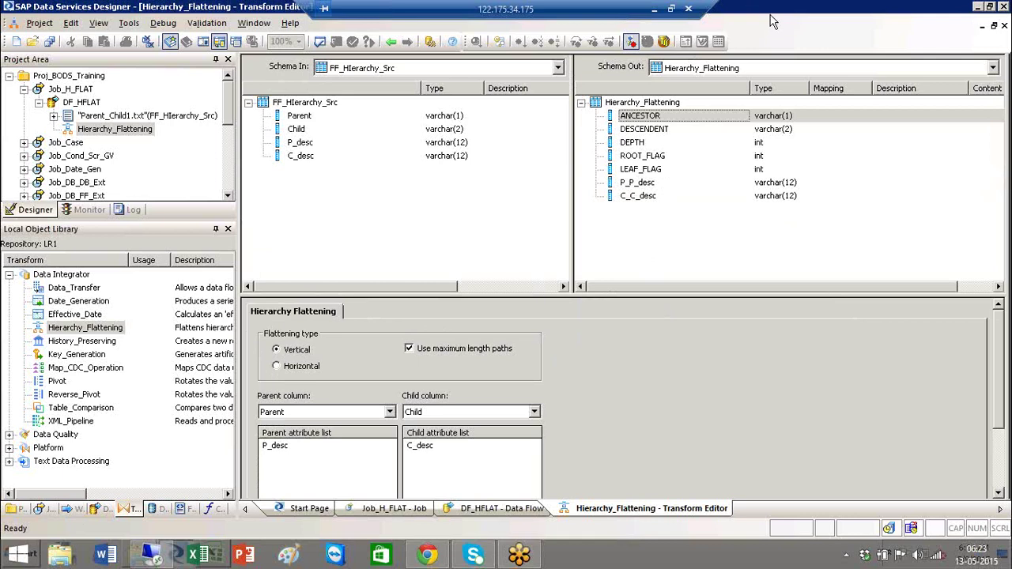
- Examine the transform's output schema column by column, including ANCESTOR, DESCENDENT, DEPTH, ROOT_FLAG, LEAF_FLAG and P_P_desc
left_click(788, 183)
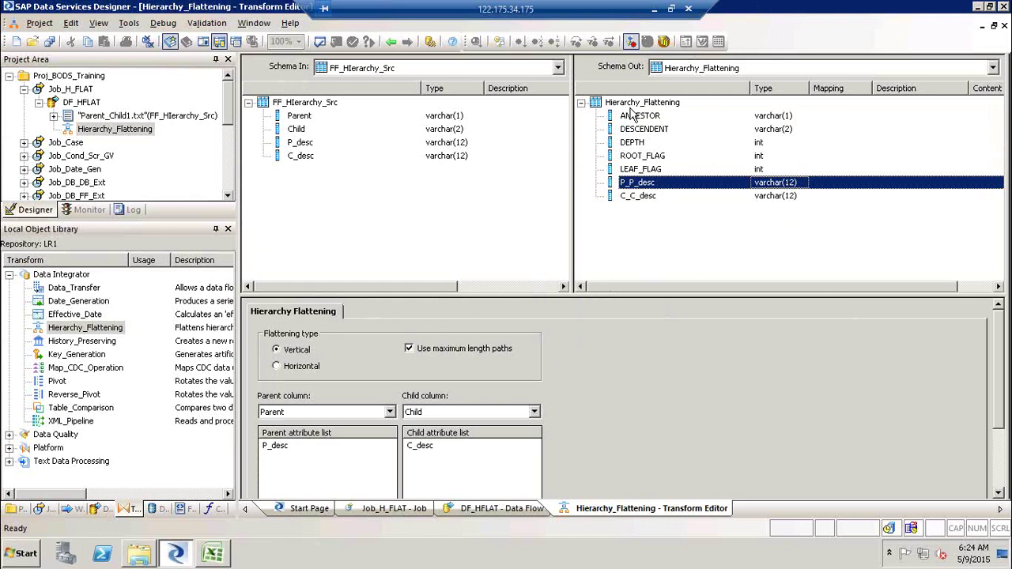
left_click(629, 104)
left_click(645, 118)
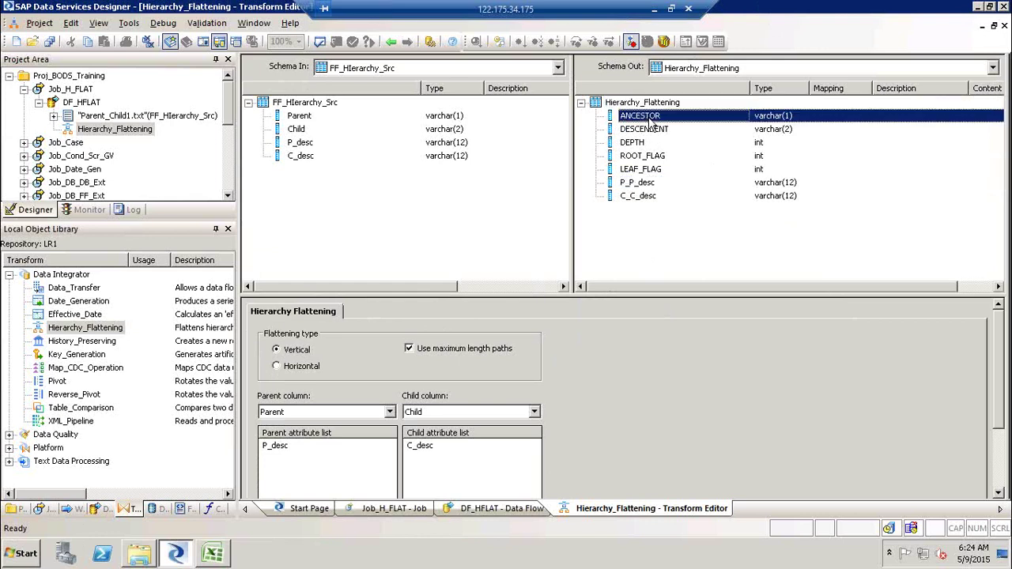
left_click(653, 132)
left_click(653, 143)
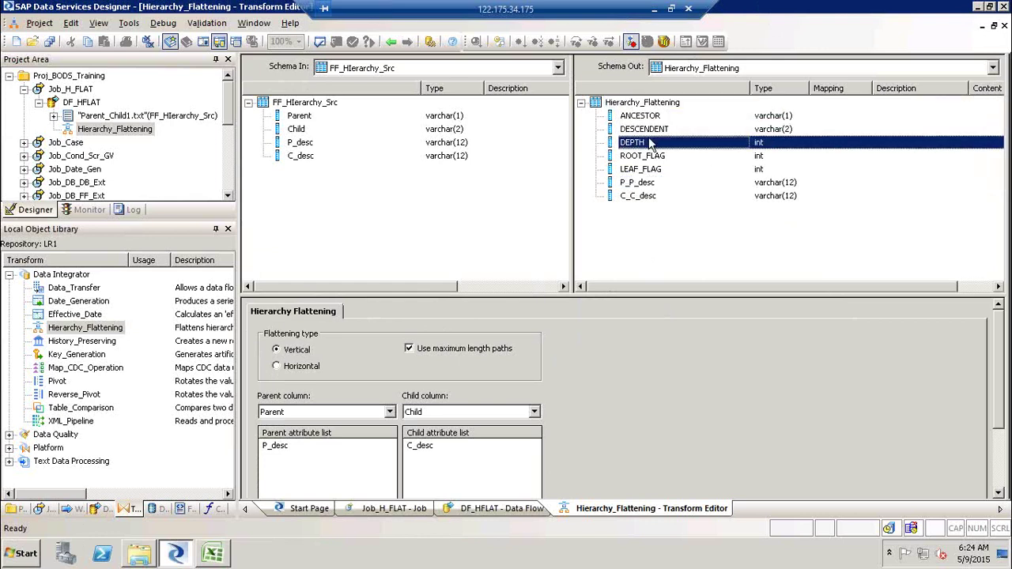
left_click(651, 157)
left_click(655, 170)
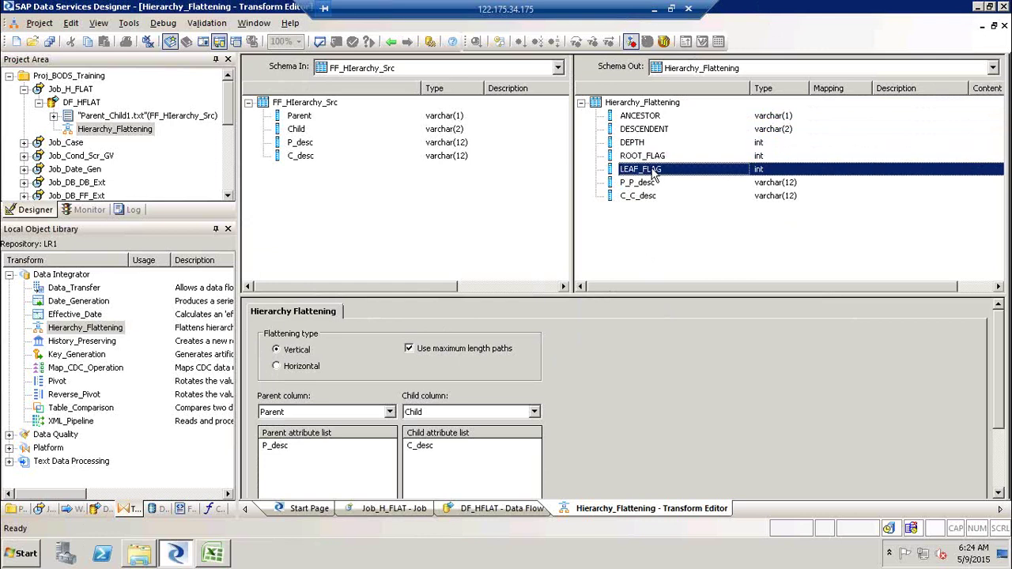
- Examine the P_P_desc and C_C_desc columns in the transform's output schema, and return to the DF_HFLAT data flow
left_click(653, 184)
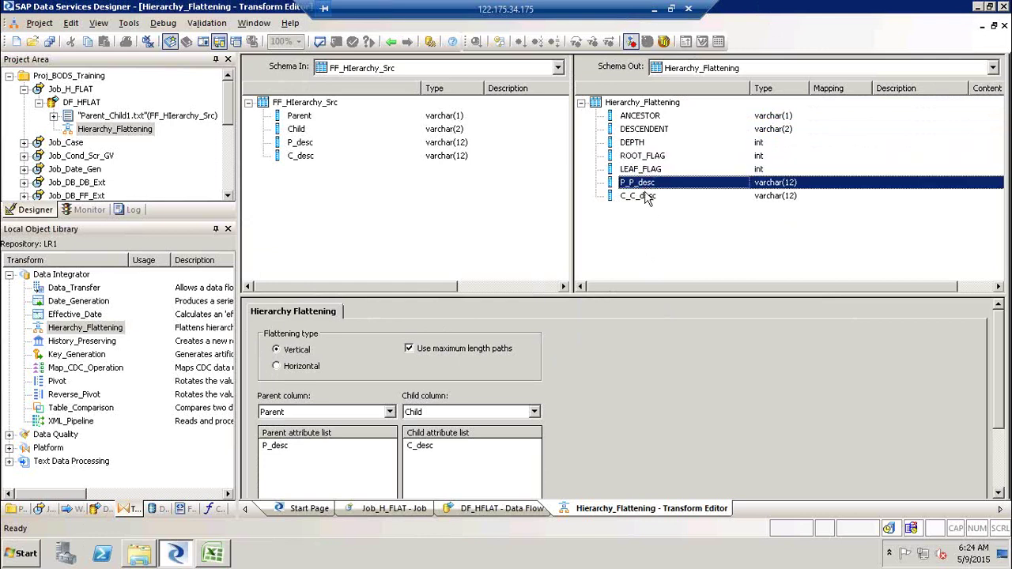
left_click(641, 196, "shift")
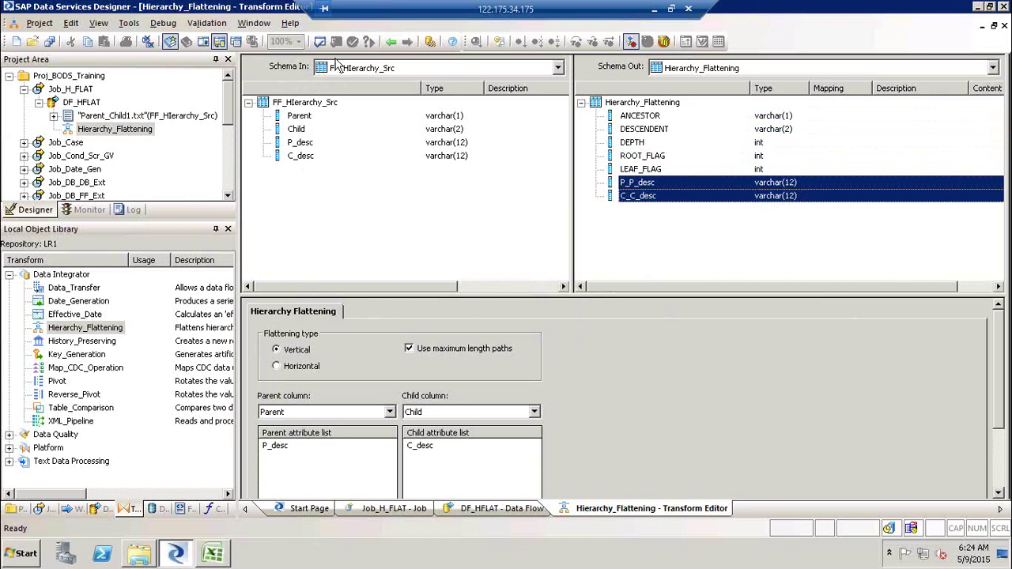
left_click(390, 42)
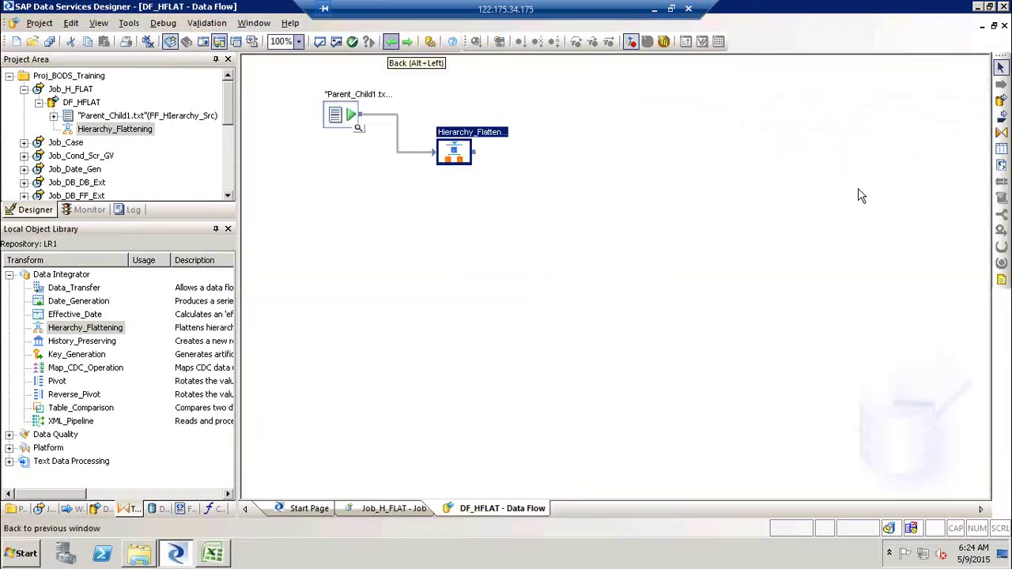
- Add a template table named Hierarchy in datastore DS_Target and connect the Hierarchy_Flattening transform's output to it
left_click(1000, 164)
left_click(616, 205)
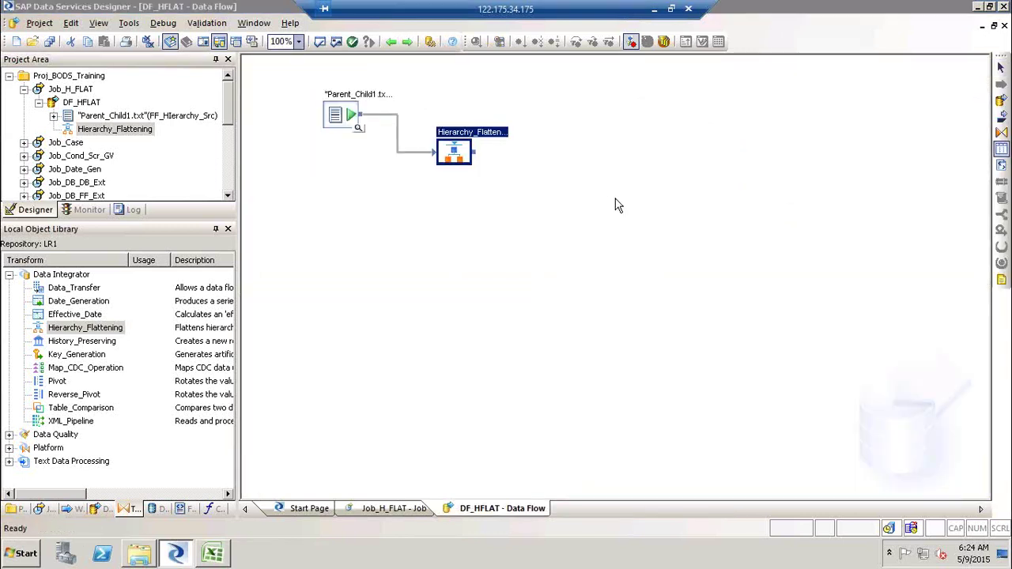
type("Hie")
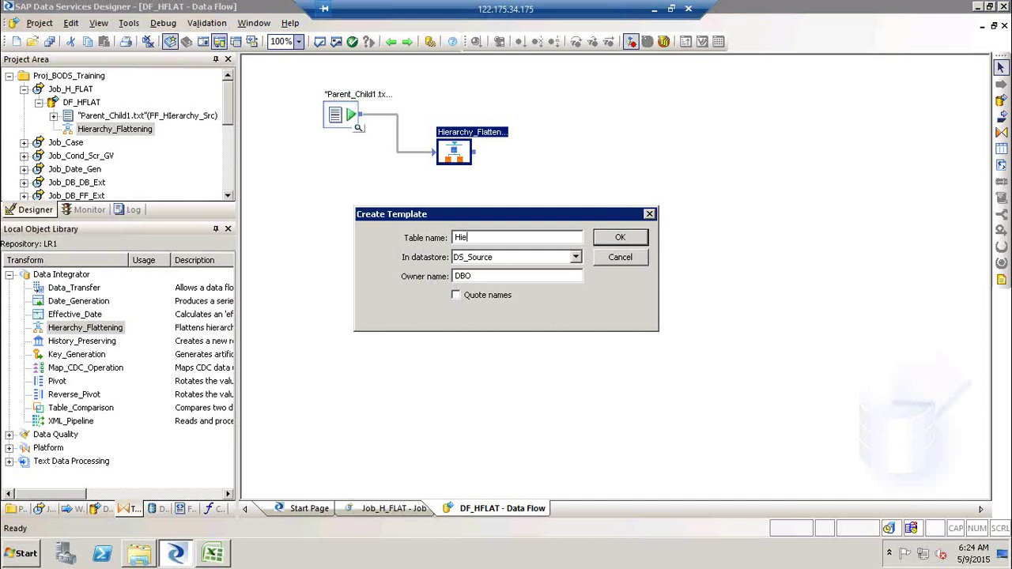
type("rarchy")
left_click(576, 258)
left_click(529, 279)
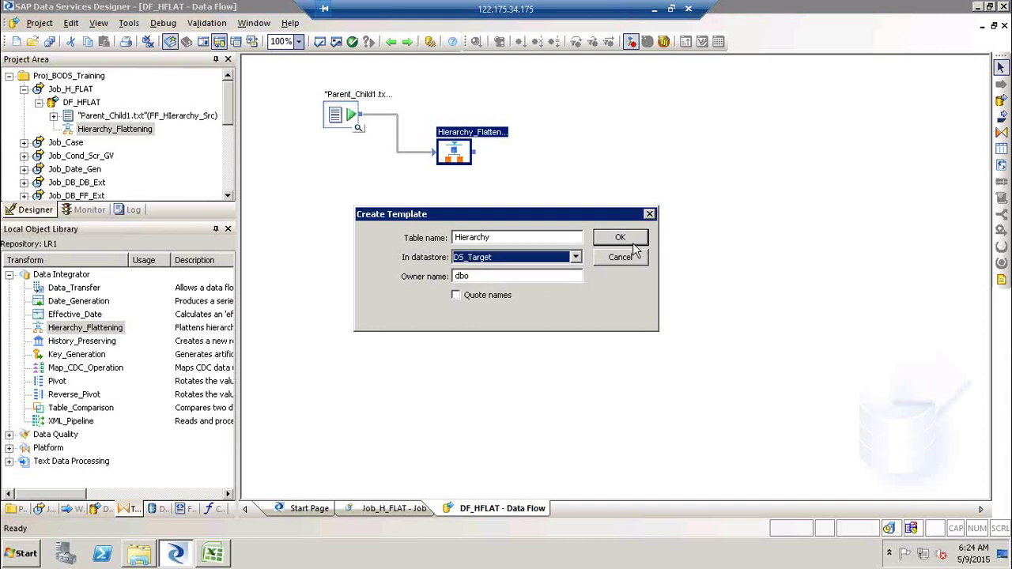
left_click(636, 239)
left_click_drag(475, 153, 634, 227)
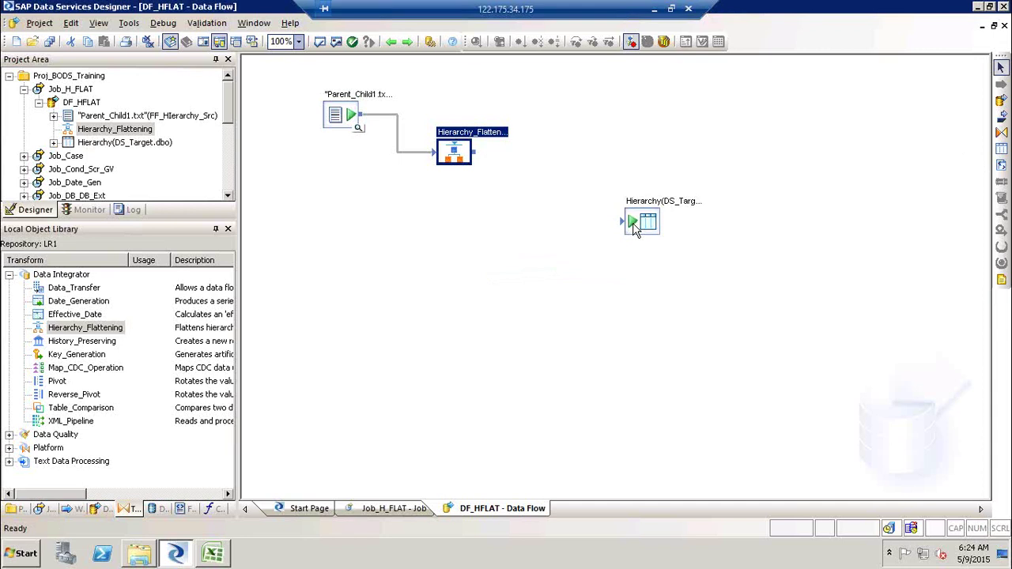
left_click_drag(478, 151, 624, 231)
left_click(463, 158)
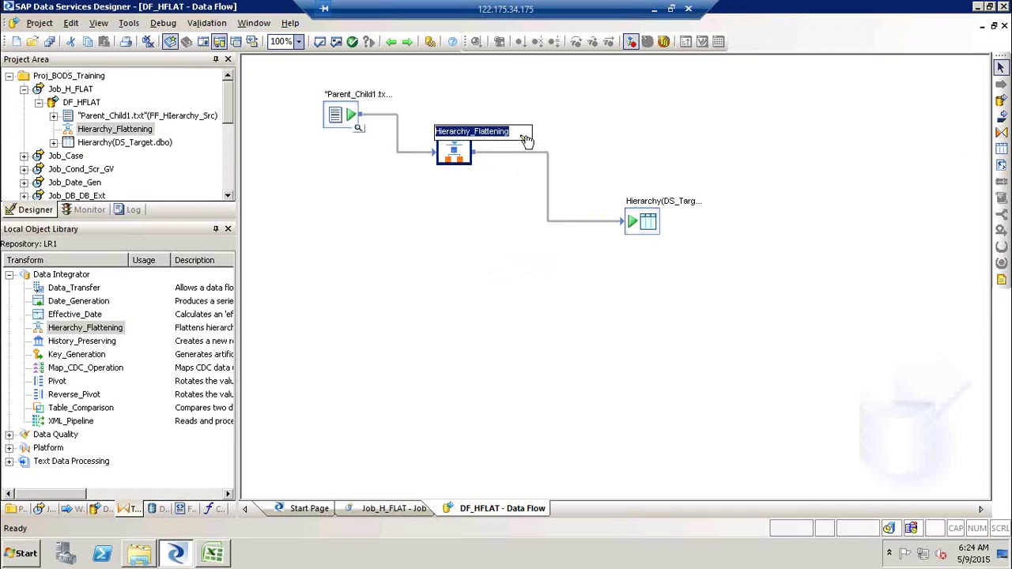
left_click(527, 140)
type("_V")
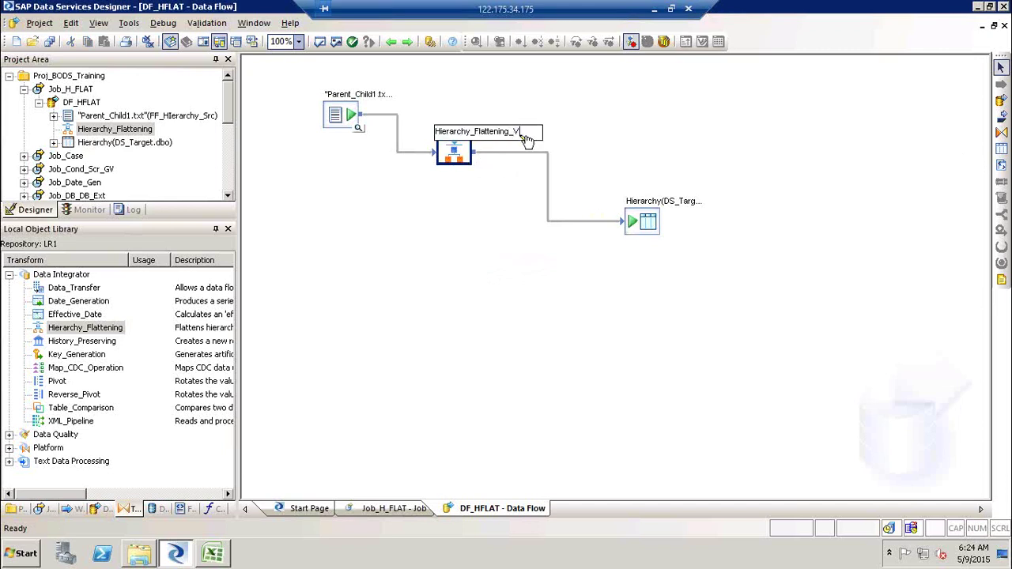
key("BackSpace")
type("H")
key("BackSpace")
key("BackSpace")
left_click(508, 232)
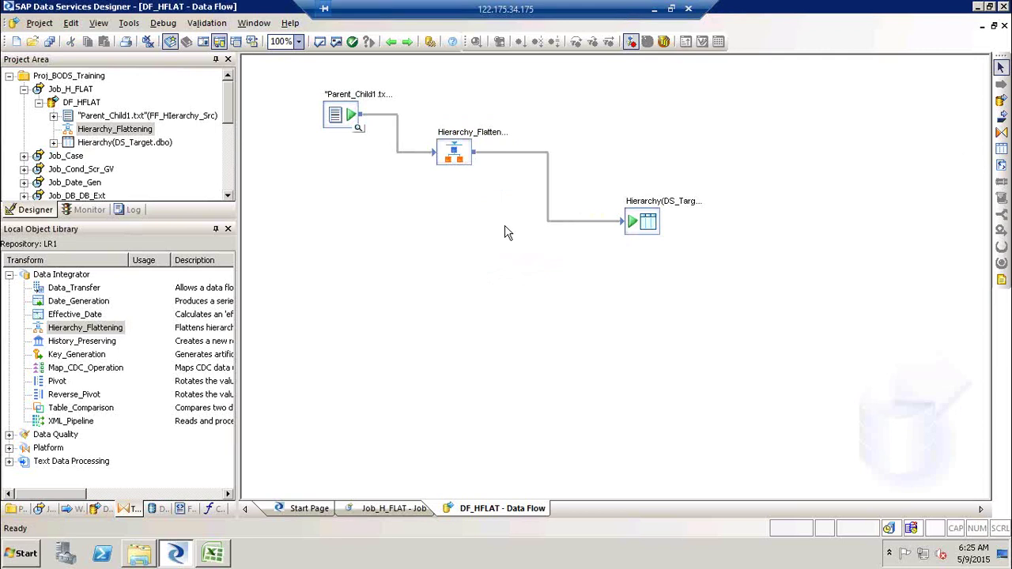
- Review the parent column choices in the Hierarchy_Flattening transform and return to the data flow
double_click(473, 139)
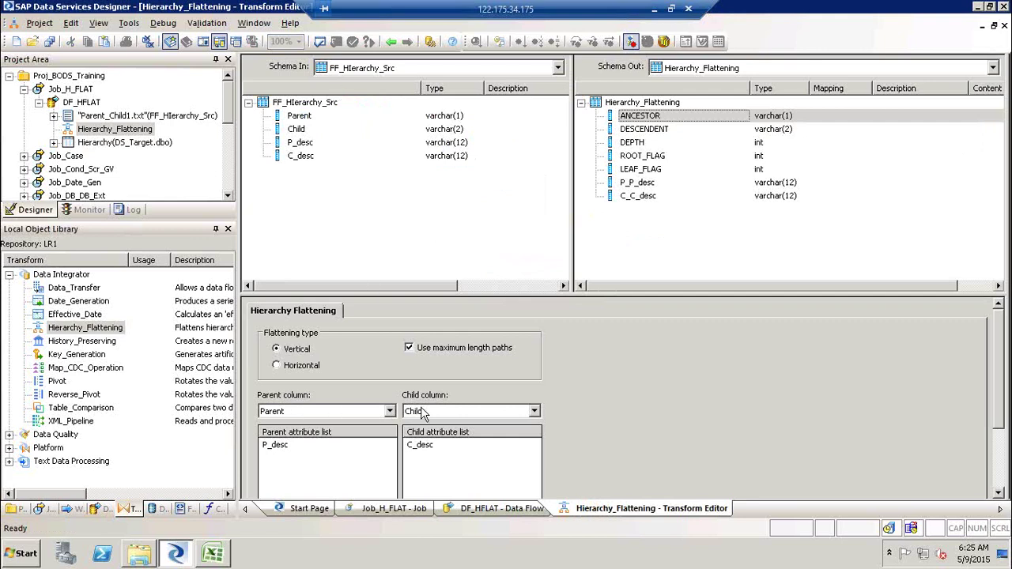
left_click(392, 413)
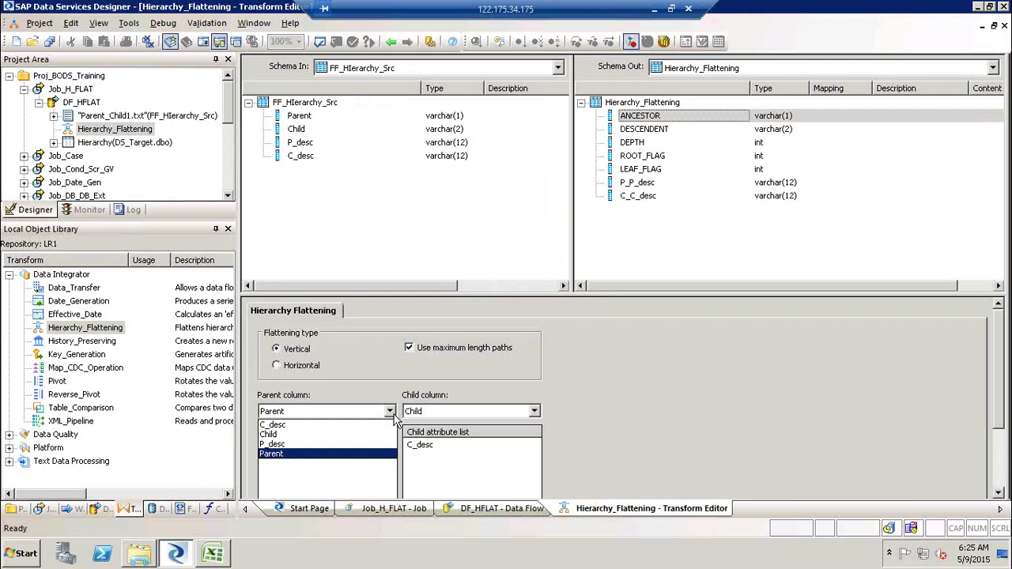
left_click(394, 414)
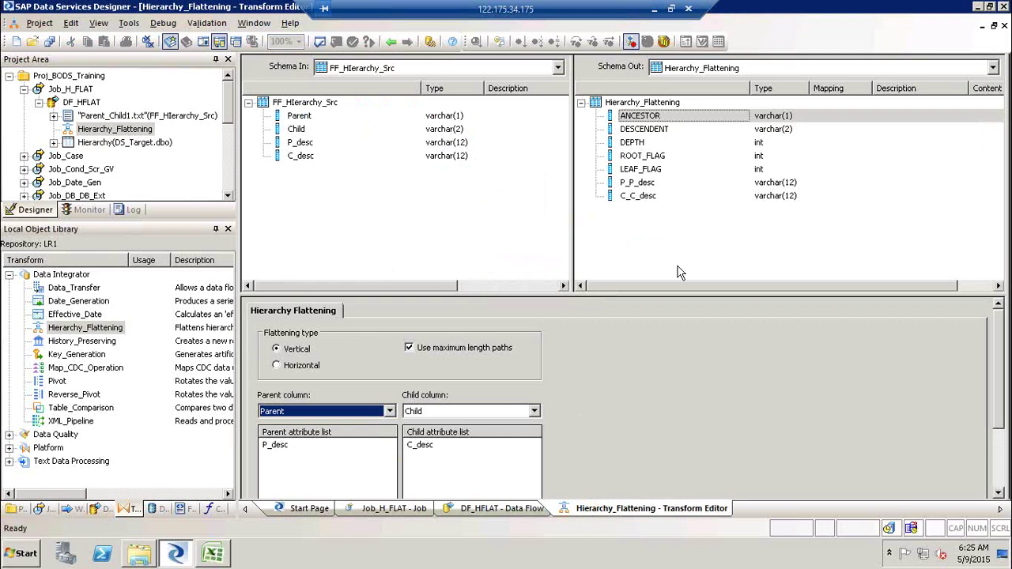
left_click(391, 41)
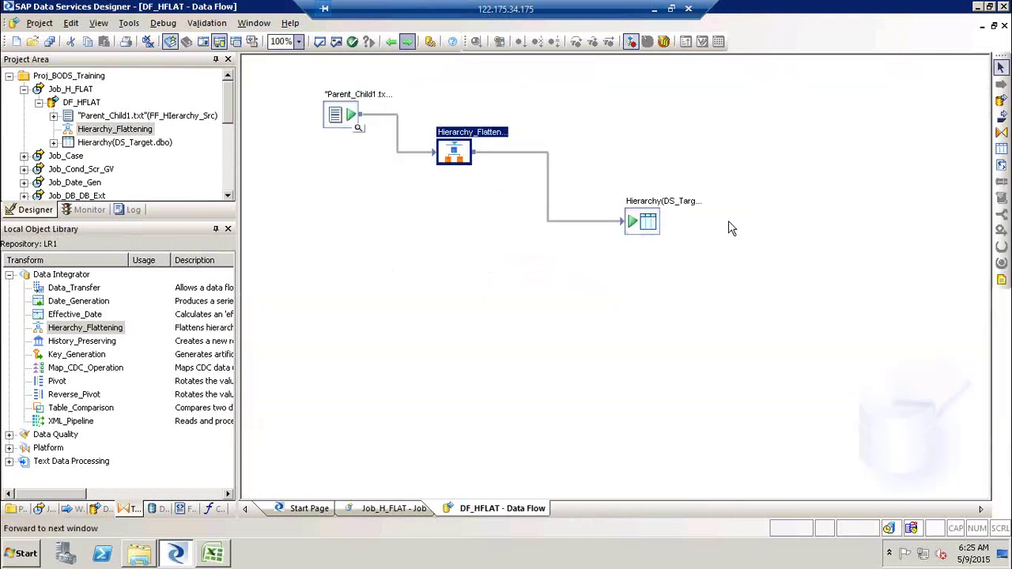
- Execute Job_H_FLAT with the default execution properties
left_click(73, 89)
right_click(75, 91)
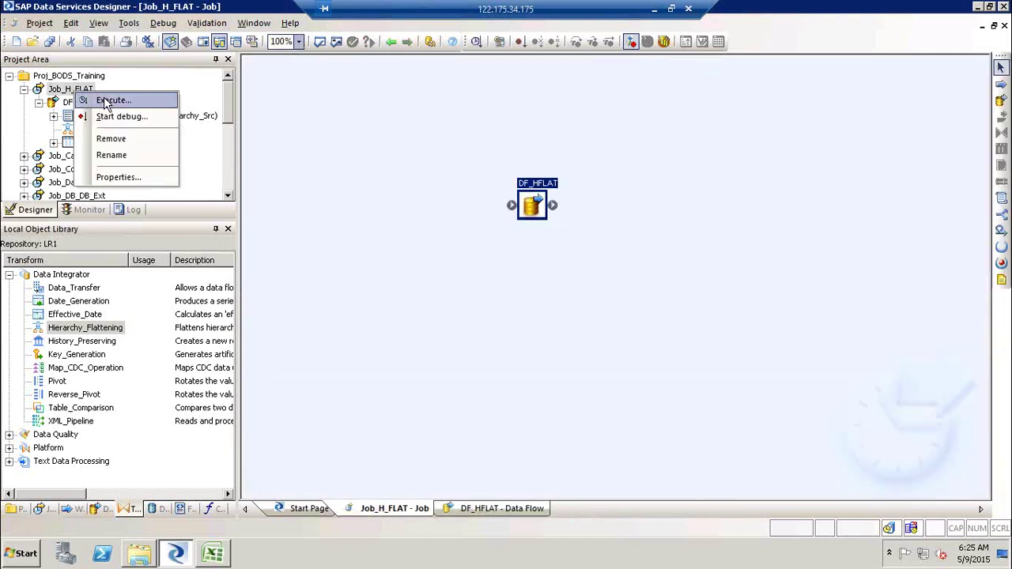
left_click(99, 101)
key("Return")
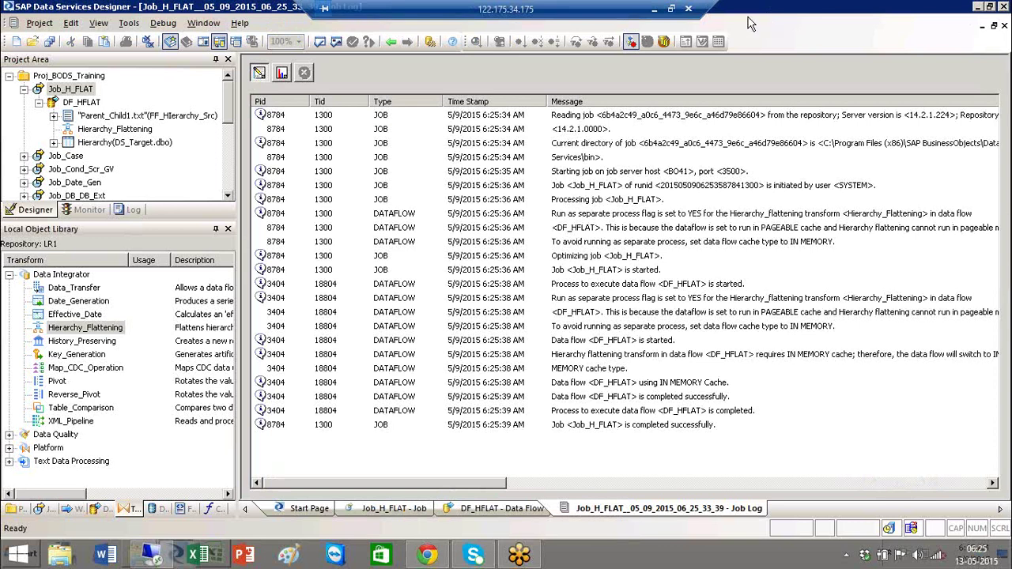
- Open data flow DF_HFLAT and view the Hierarchy target table's data, checking the first row's ancestor and root flag
left_click(83, 98)
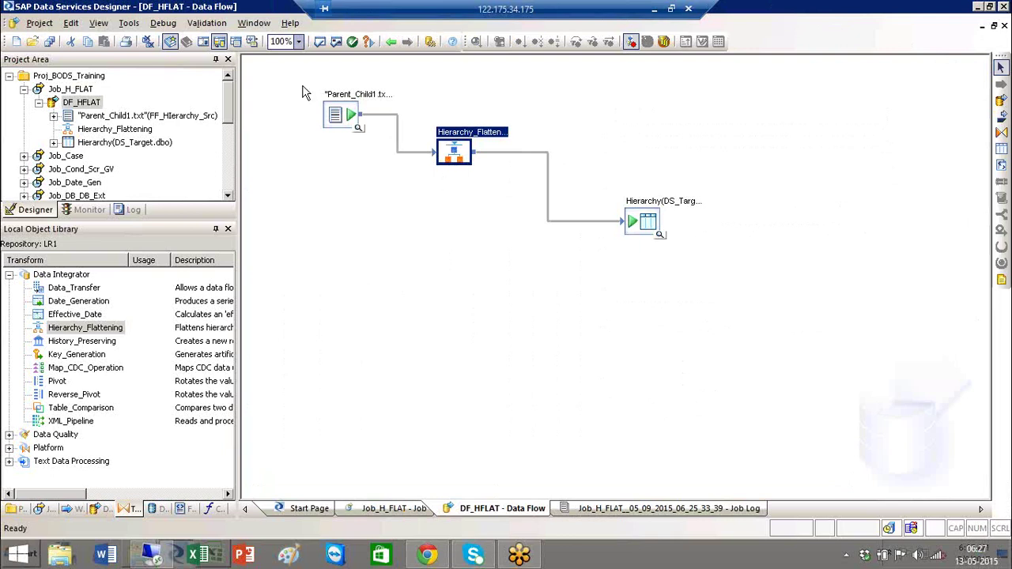
left_click(661, 238)
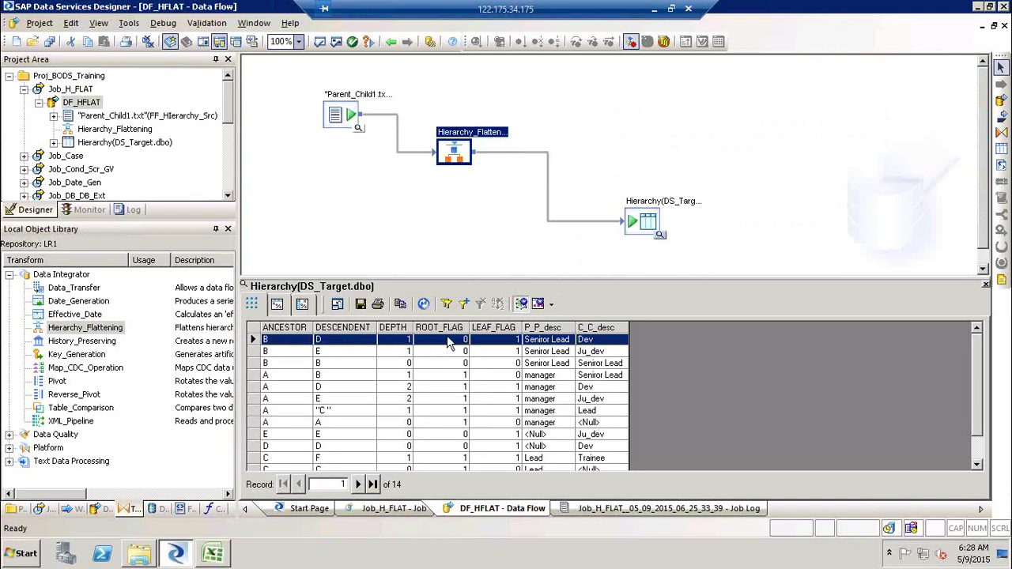
left_click(278, 344)
left_click(460, 341)
- Switch to the Excel hierarchy diagram and examine root node A against the bottom-level nodes D, E and F
left_click(212, 553)
left_click(284, 208)
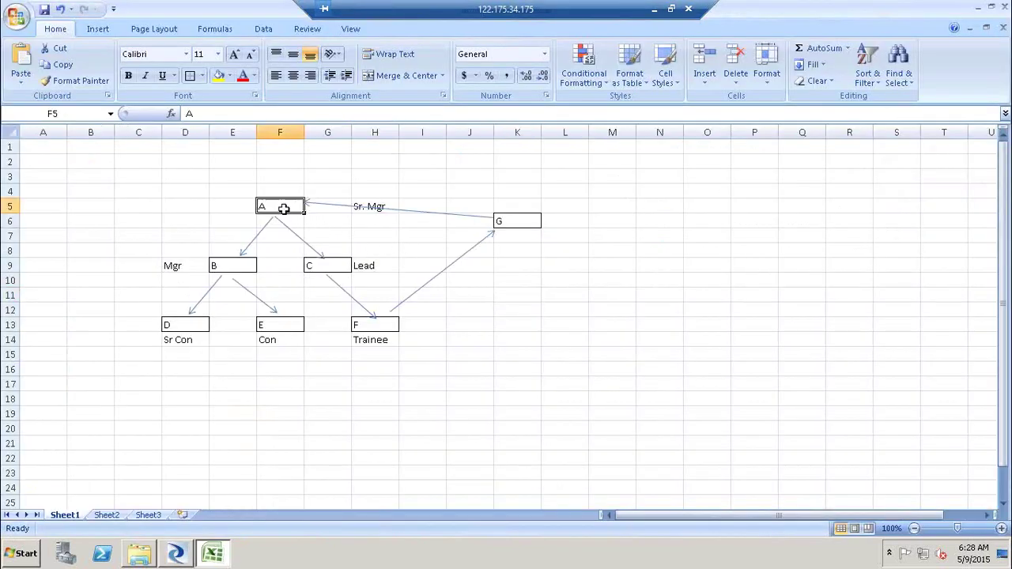
left_click(182, 327)
left_click(392, 328, "shift")
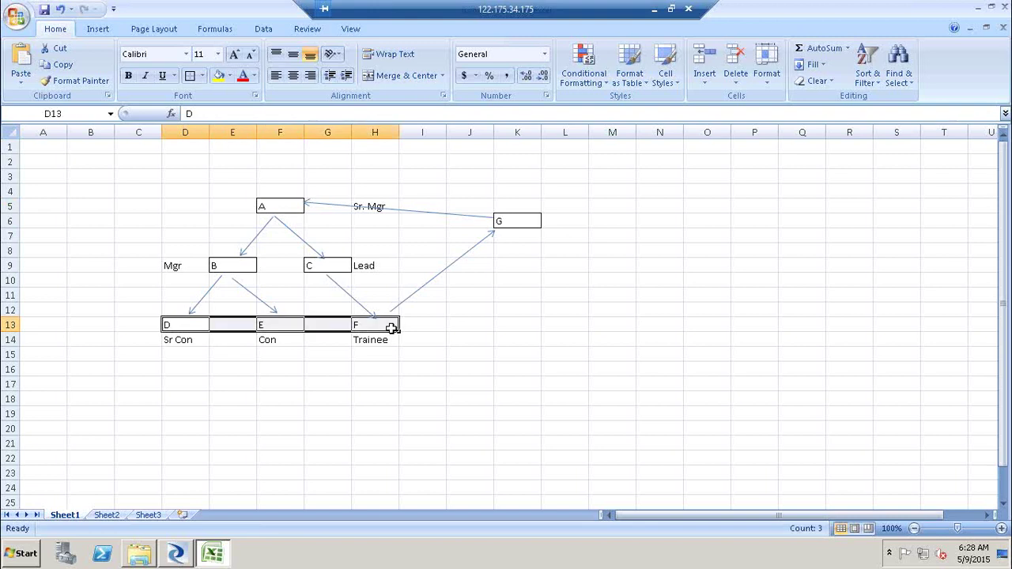
left_click(282, 203)
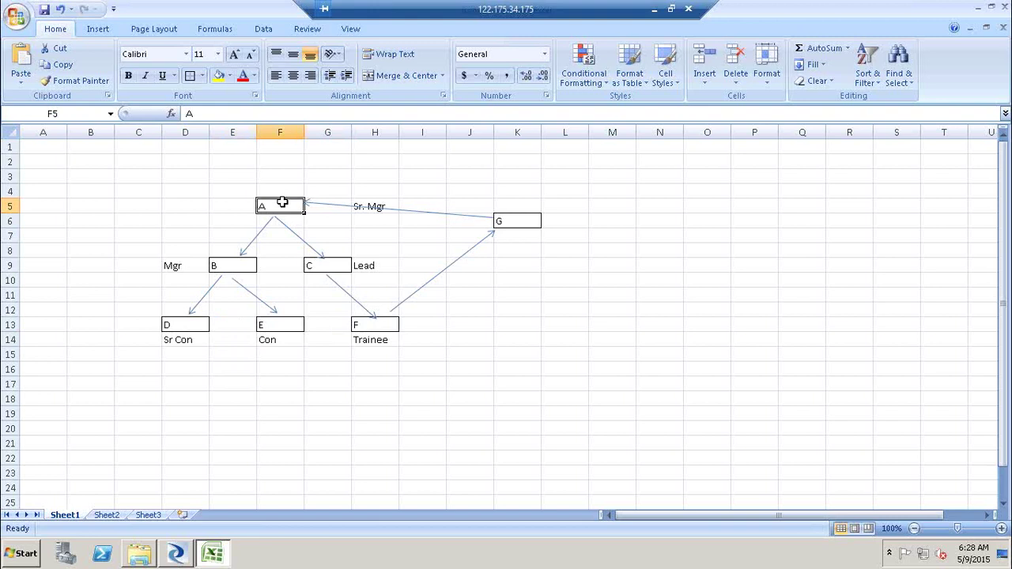
- Switch back to Data Services Designer, examine the flattened rows for ancestors B, C and F, and close the data view
key("alt+Tab")
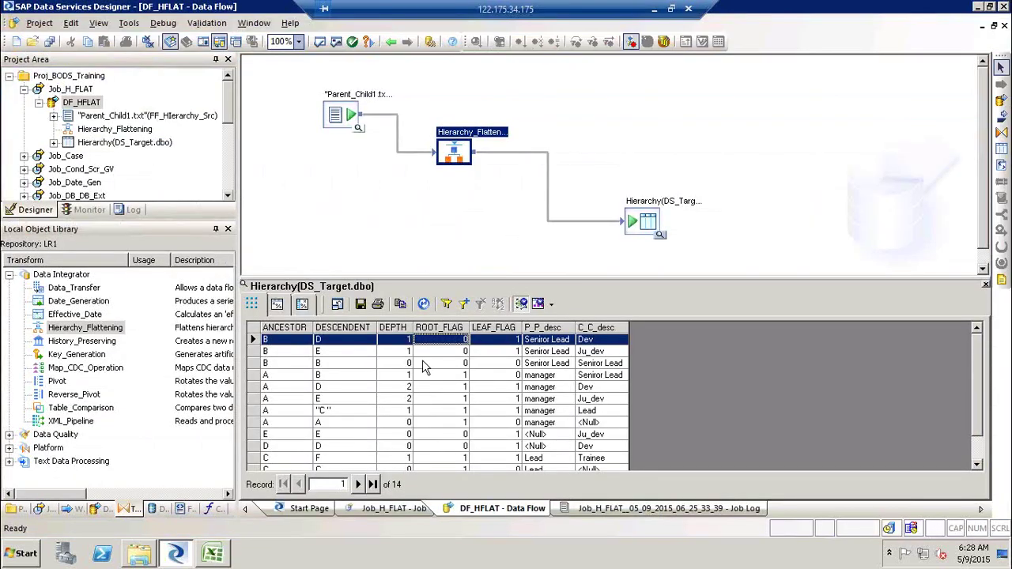
left_click(283, 340)
left_click(544, 341)
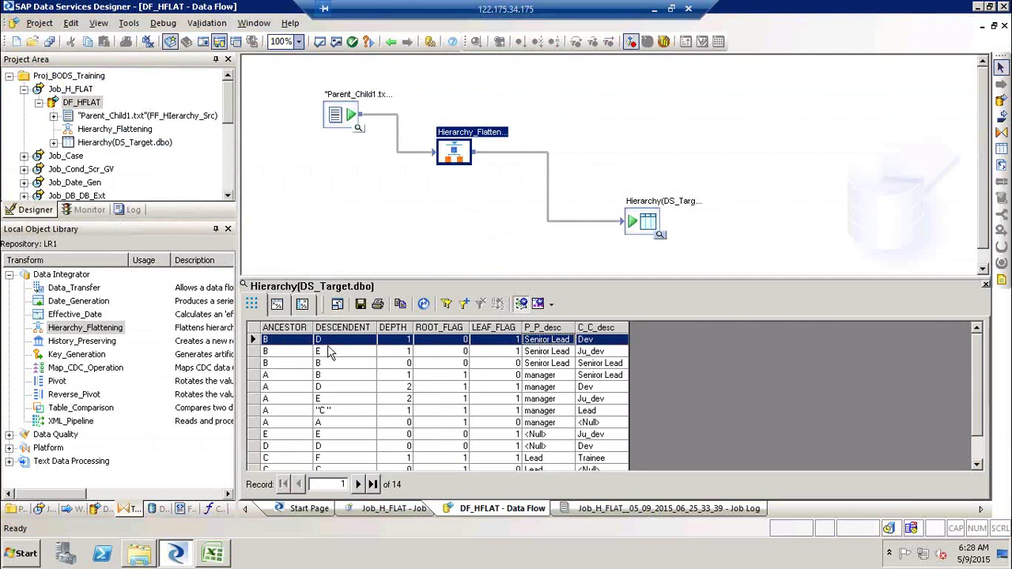
left_click(345, 459)
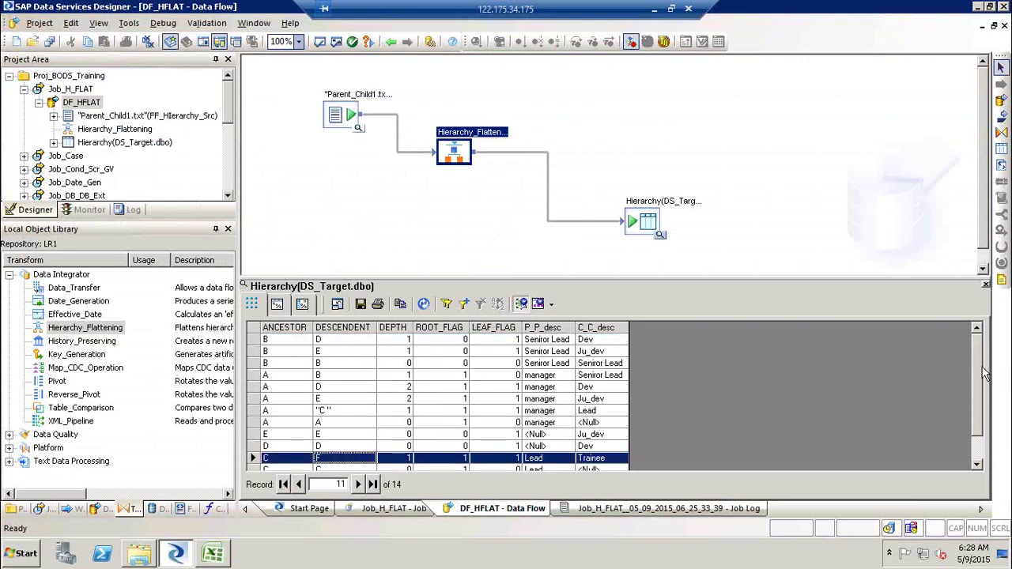
left_click_drag(979, 368, 987, 406)
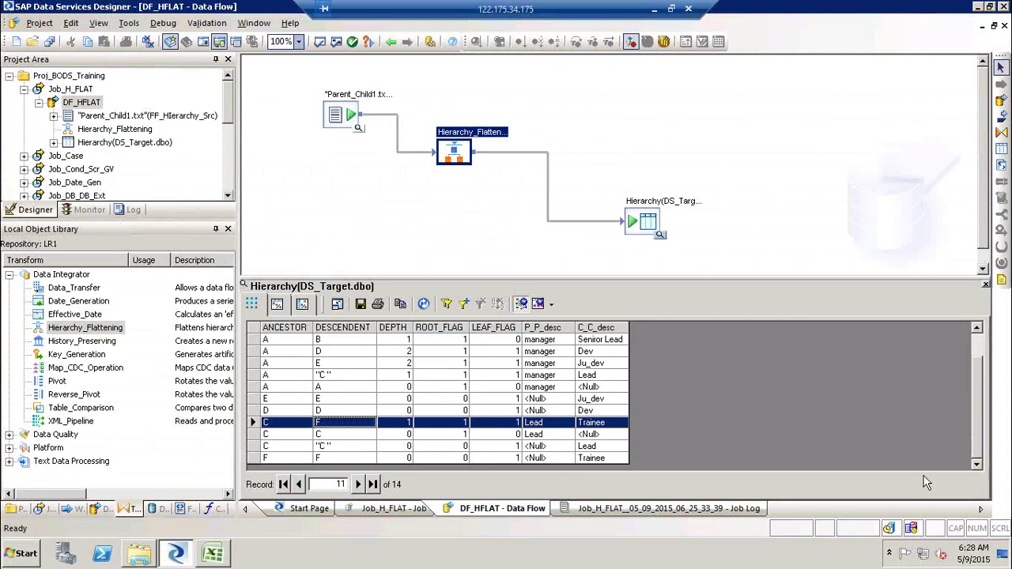
left_click(326, 460)
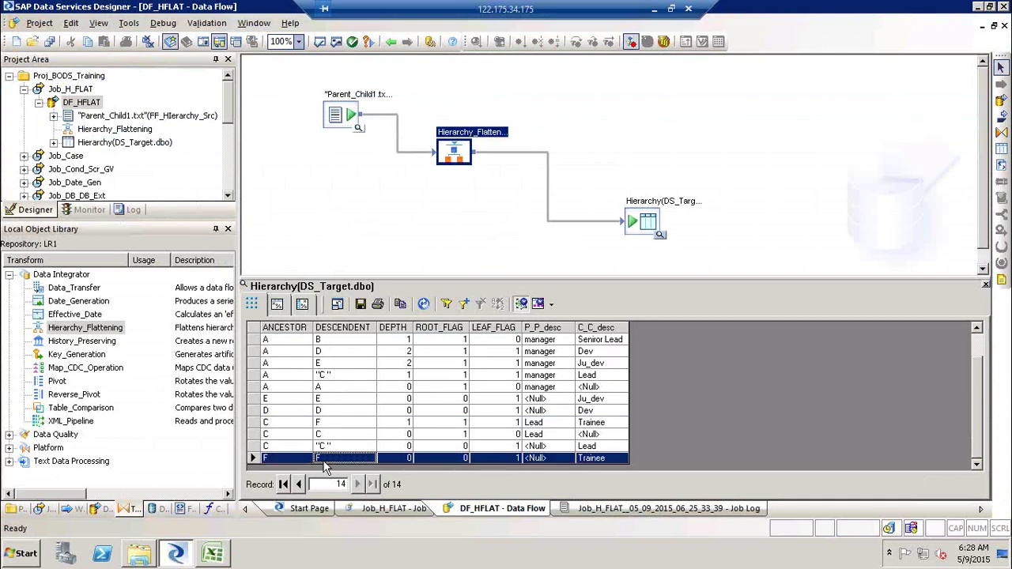
left_click(465, 425)
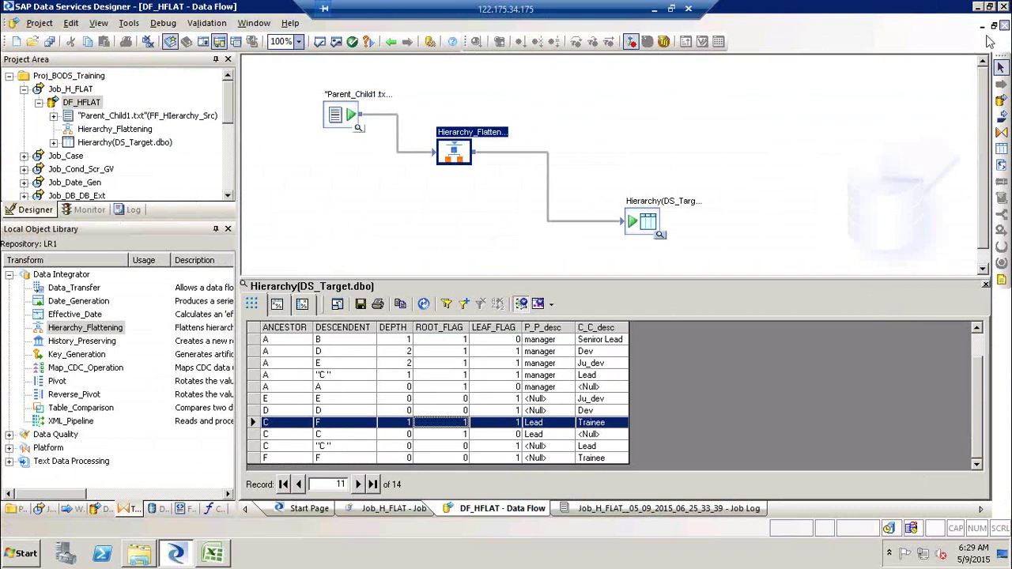
left_click(985, 287)
- Check the P_P_desc and C_C_desc output columns, revalidate the Hierarchy_Flattening transform, and return to the data flow
double_click(480, 136)
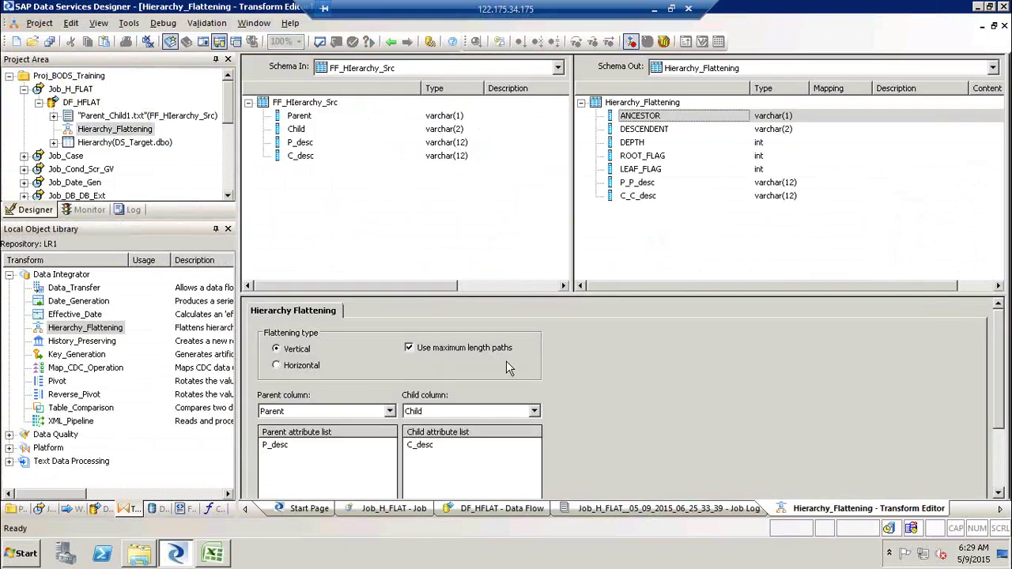
left_click(644, 183)
left_click(645, 196, "ctrl")
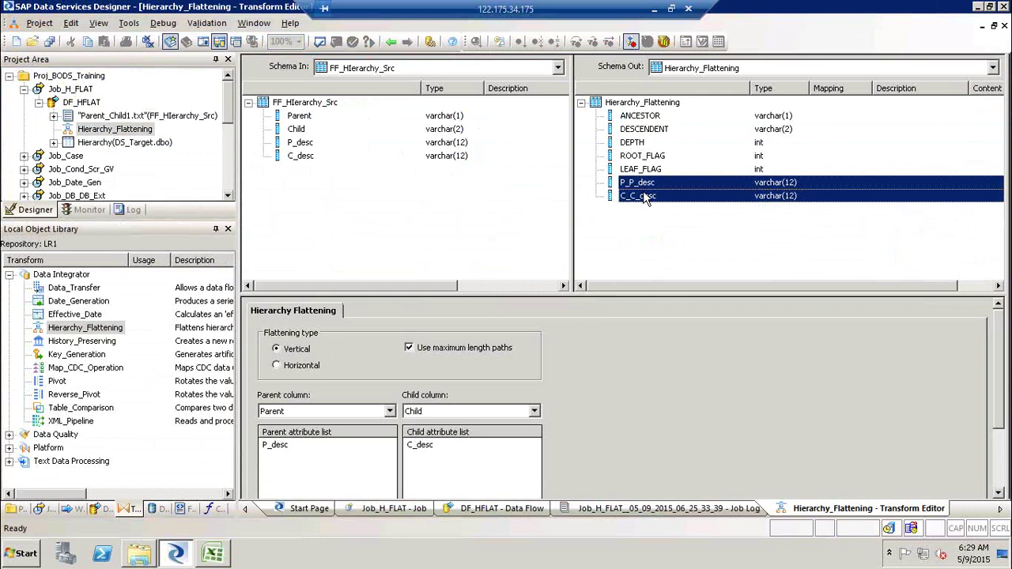
right_click(645, 198)
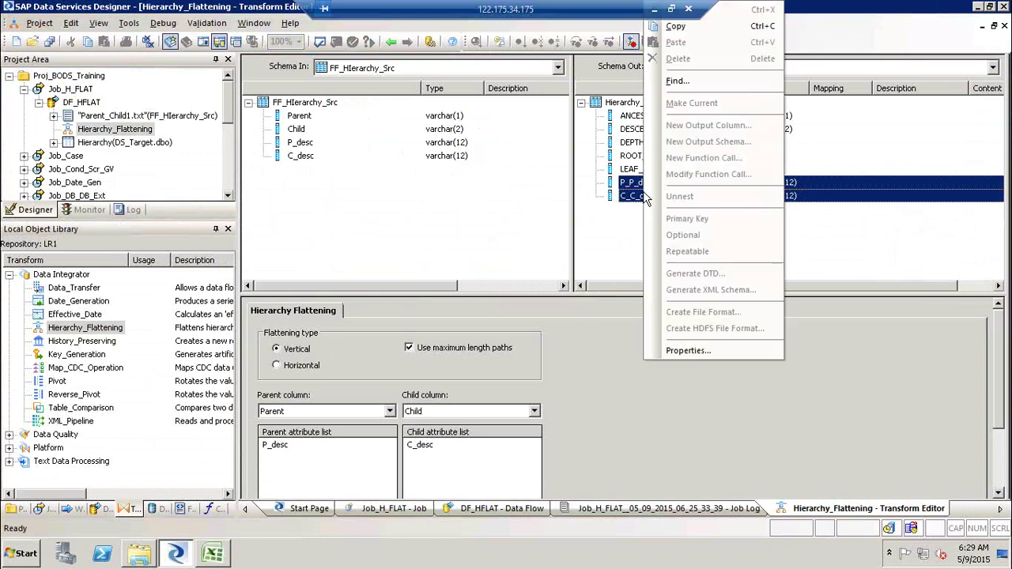
left_click(480, 201)
left_click(319, 42)
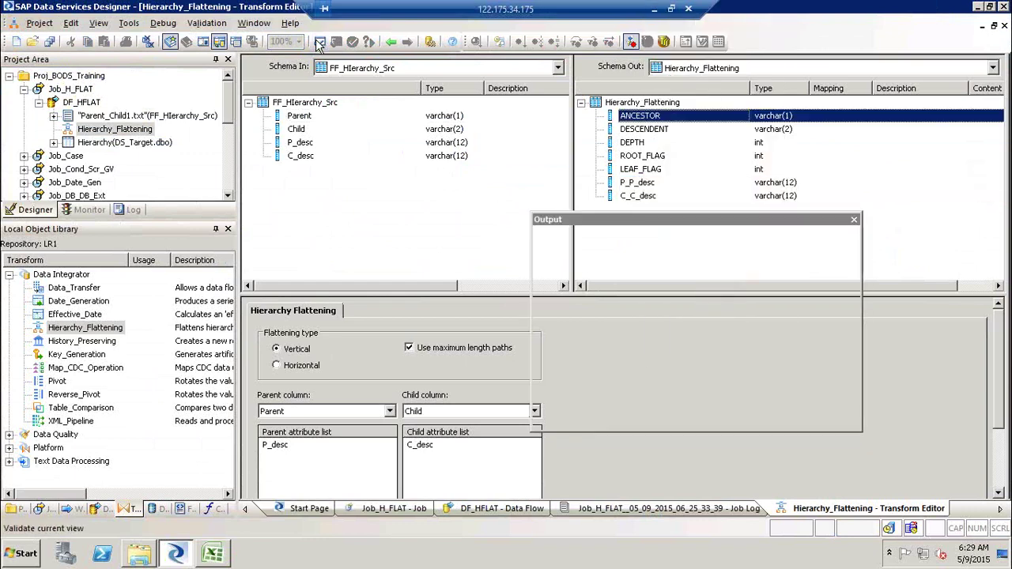
left_click(854, 220)
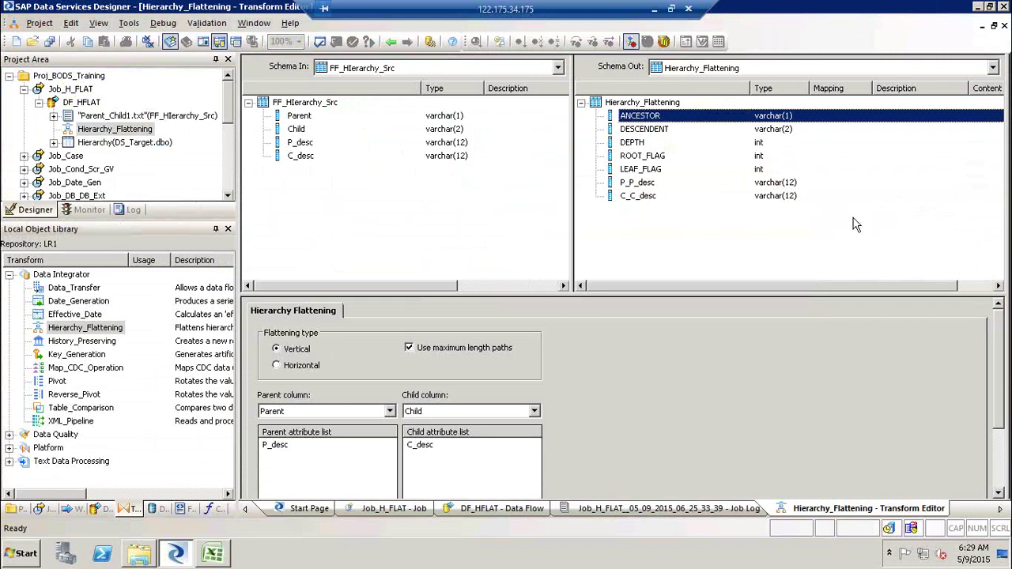
left_click(390, 42)
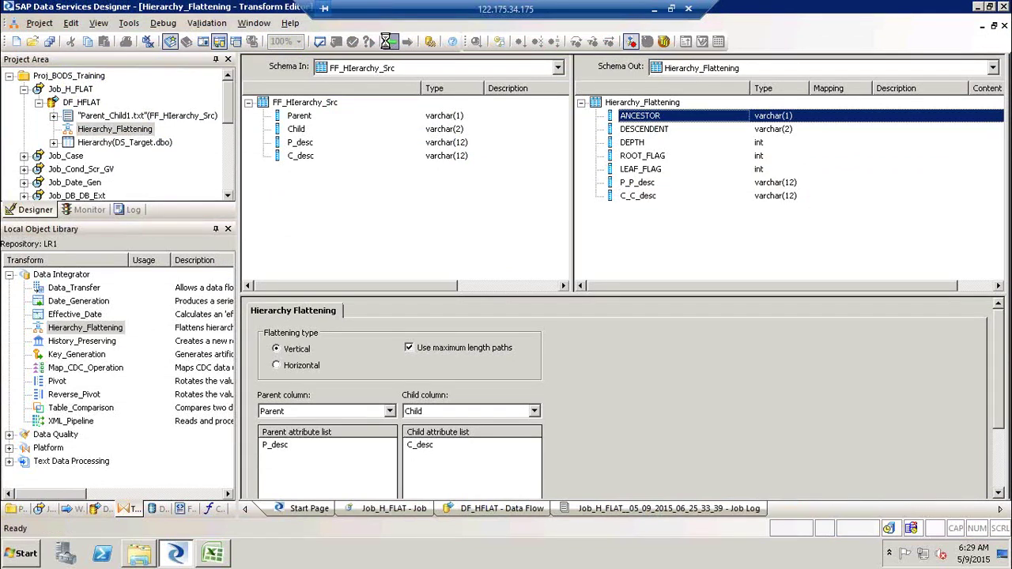
- Execute Job_H_FLAT again and reopen data flow DF_HFLAT
left_click(79, 89)
right_click(79, 89)
left_click(111, 94)
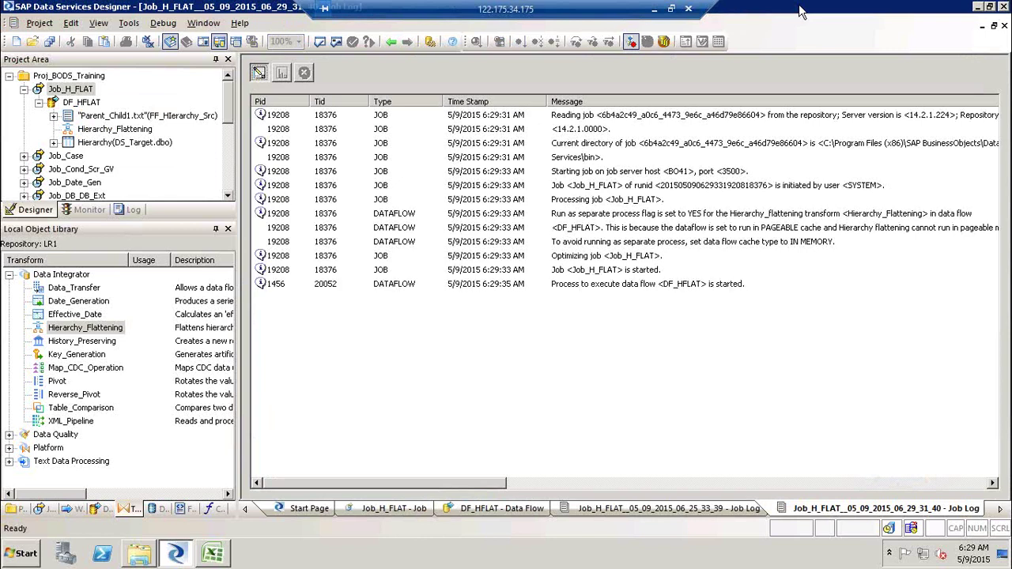
double_click(82, 103)
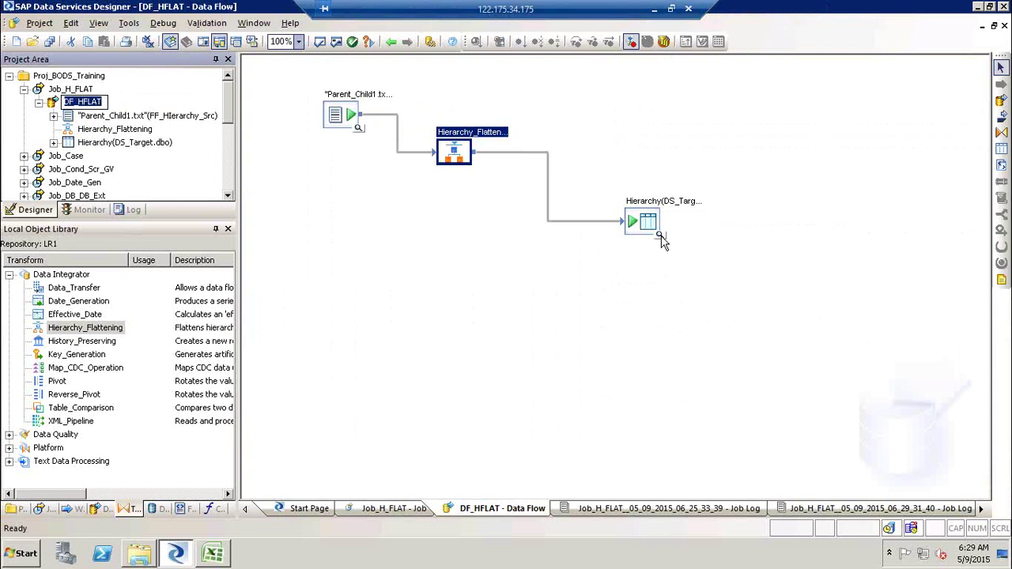
- View the data of target table Hierarchy and examine the rows for ancestor B with descendent D and ancestor A with descendent D
left_click(663, 242)
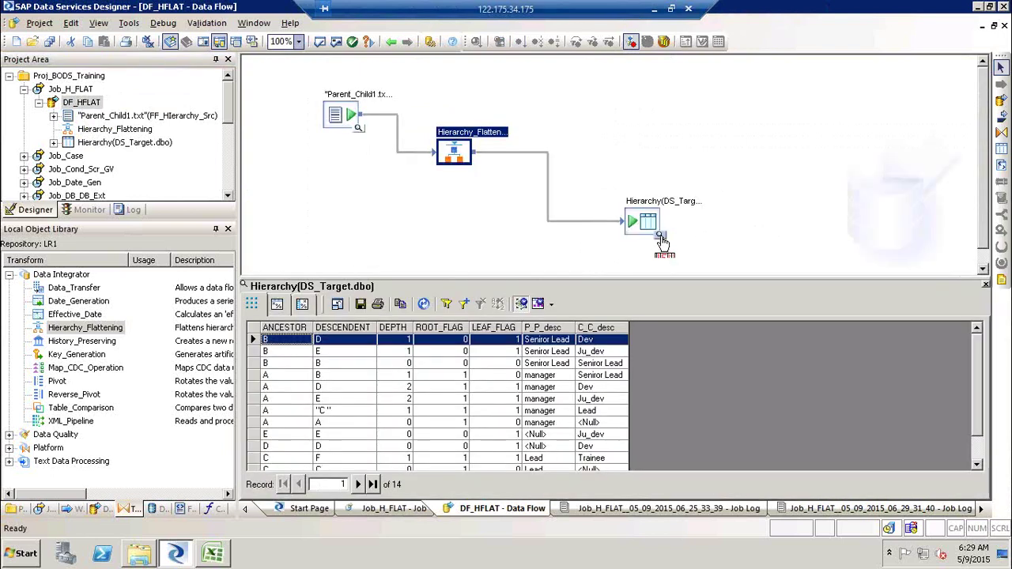
left_click(340, 341)
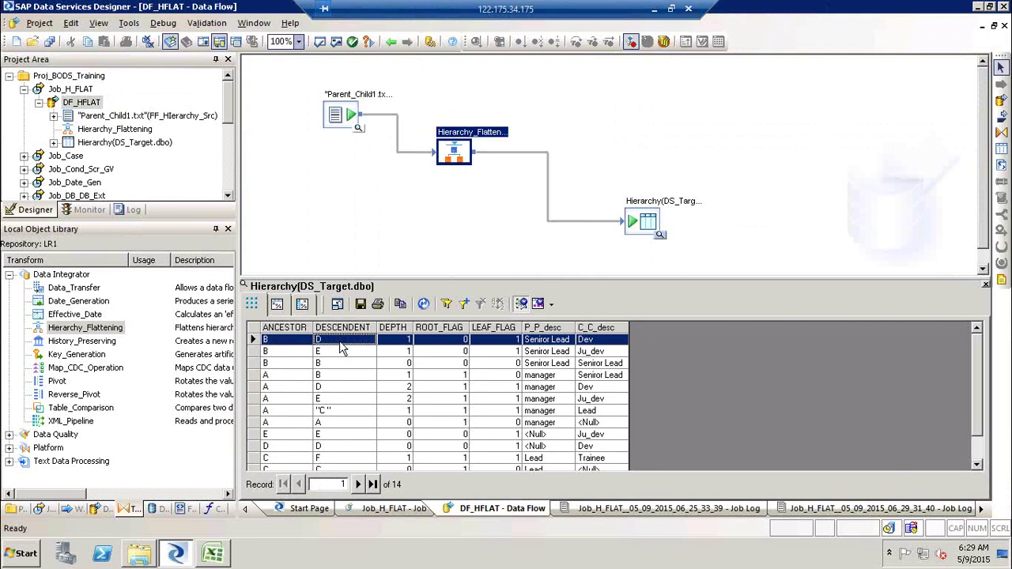
left_click(280, 390)
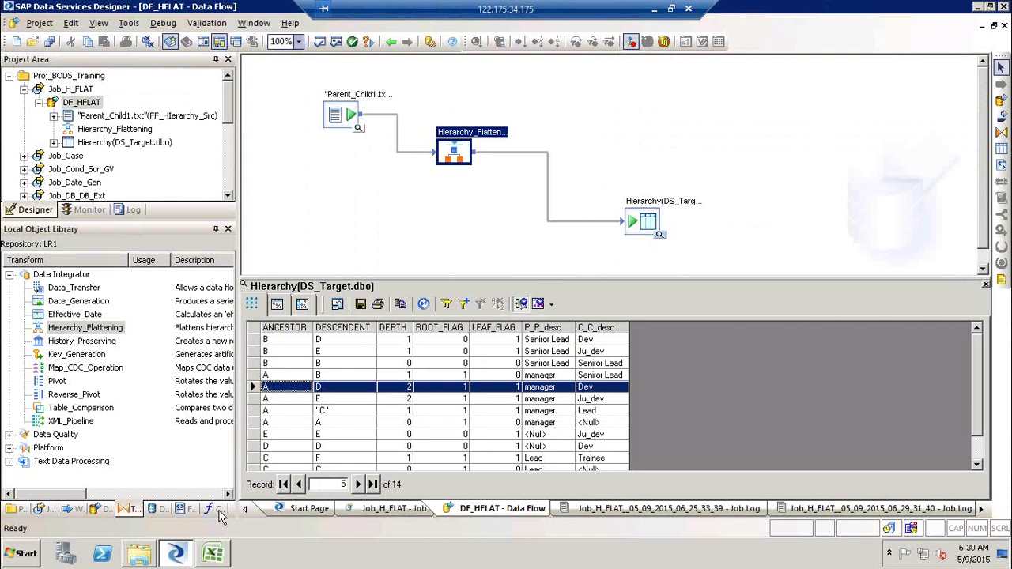
- Switch to the Excel hierarchy diagram and examine the relationship between root node A and bottom-level node D
left_click(214, 554)
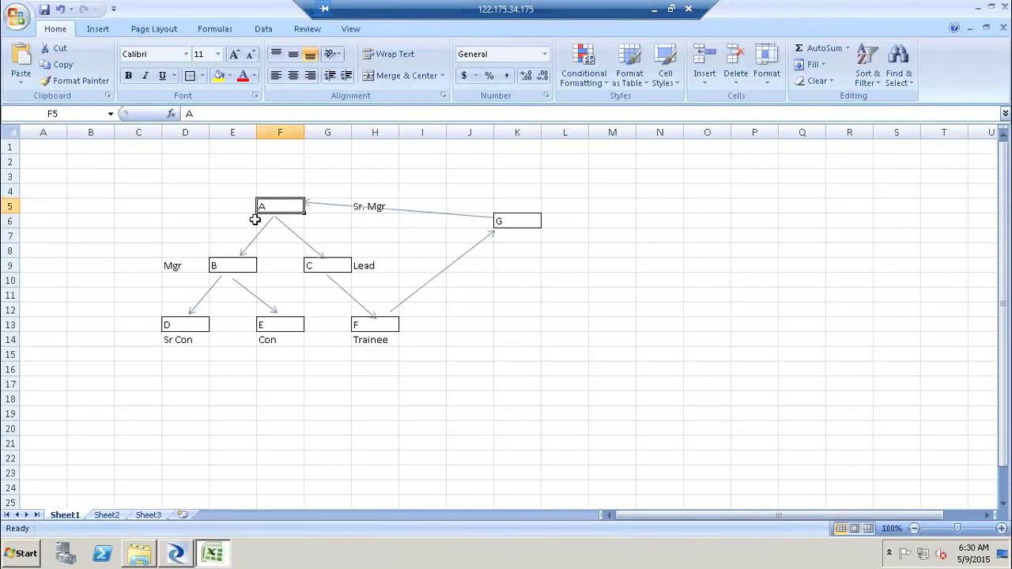
left_click(190, 324)
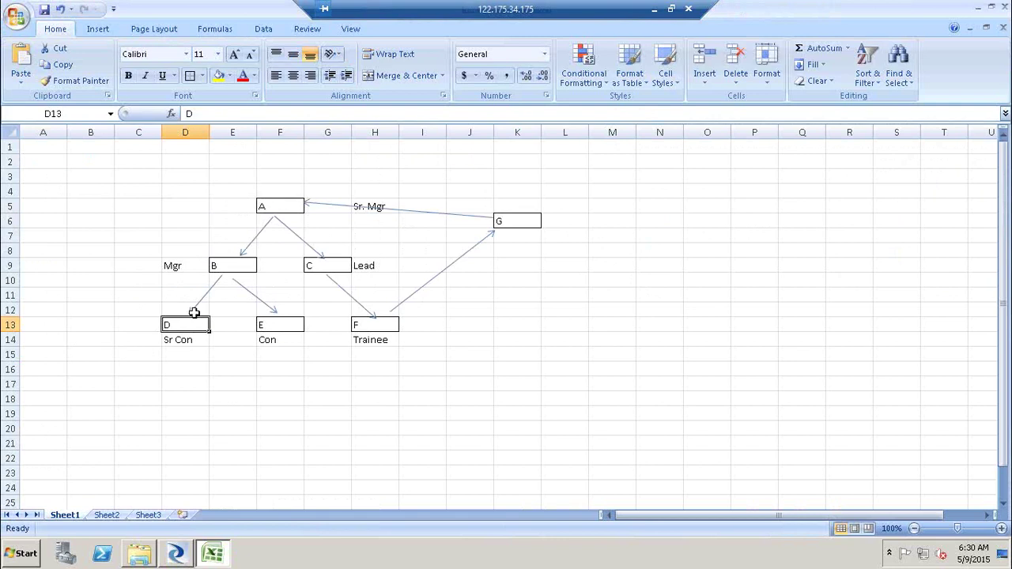
left_click(271, 200)
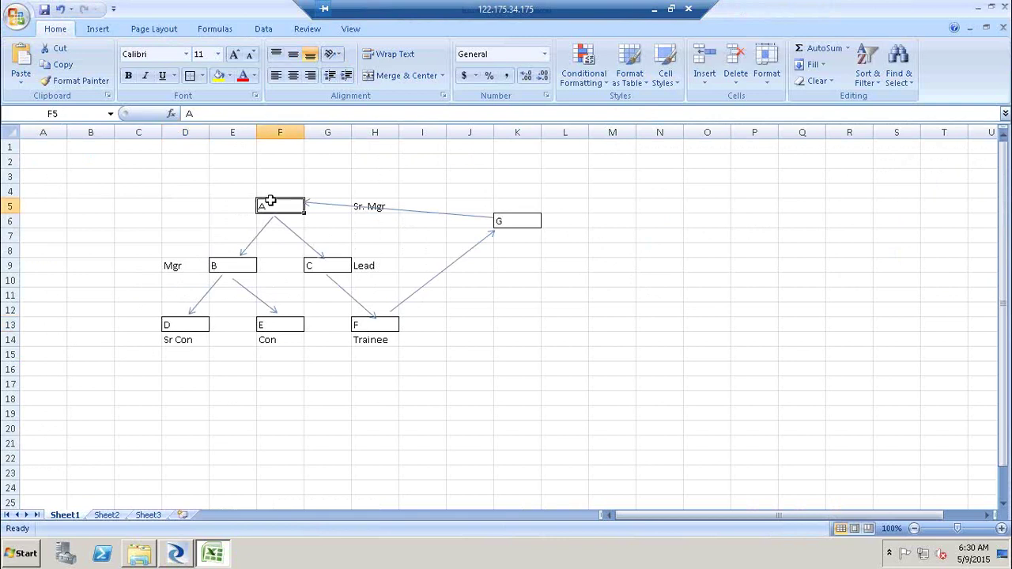
left_click(197, 325)
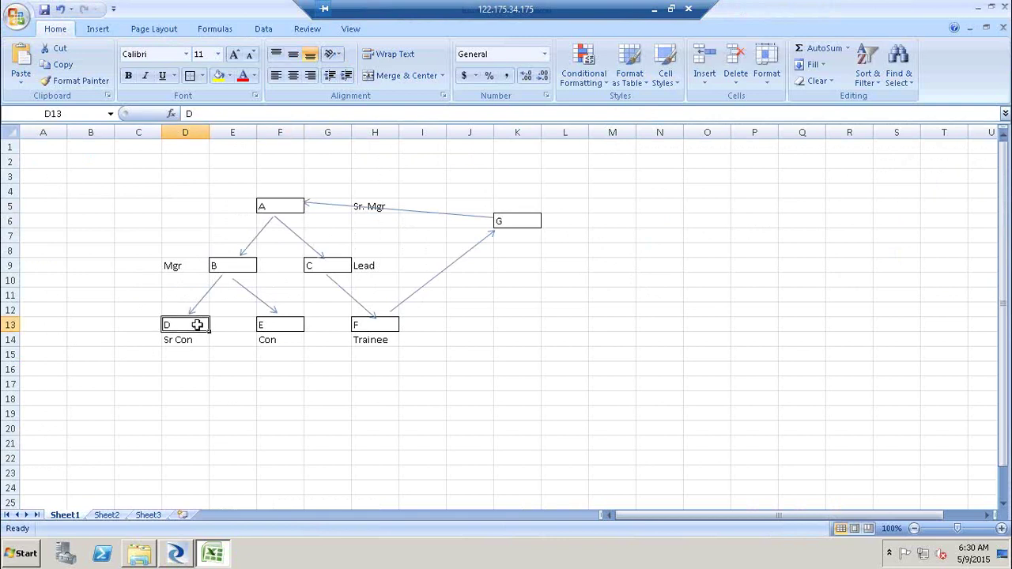
- Switch back to Data Services Designer and examine the depth, root flag, leaf flag and descriptions of the A to D row
key("alt+Tab")
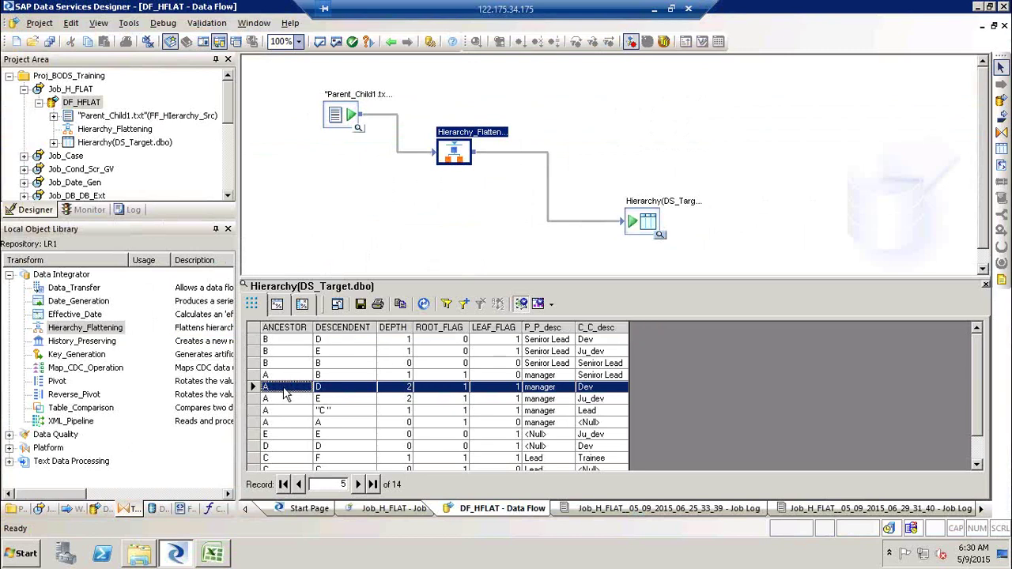
left_click(346, 391)
left_click(408, 390)
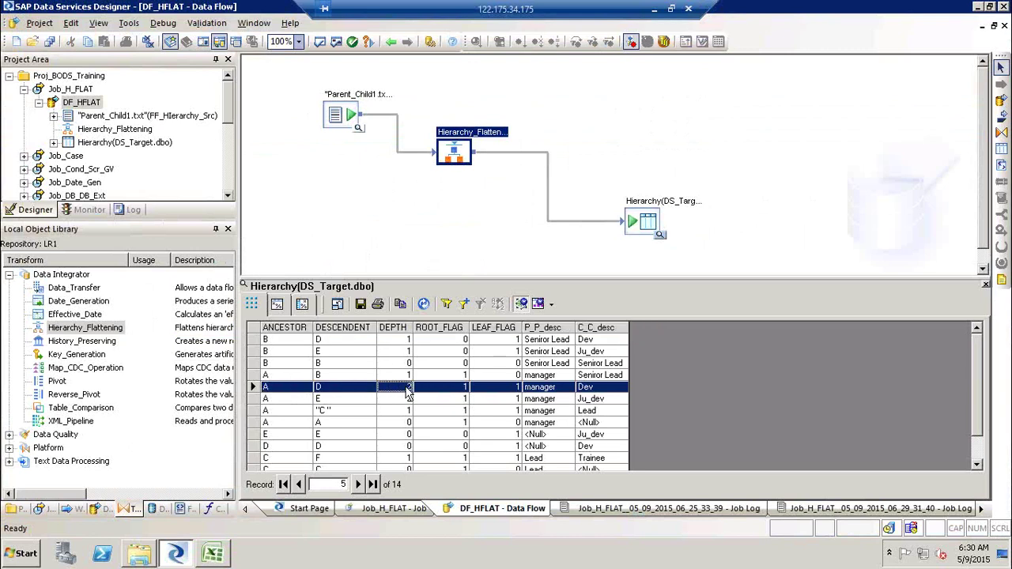
left_click(463, 388)
left_click(506, 389)
left_click(541, 390)
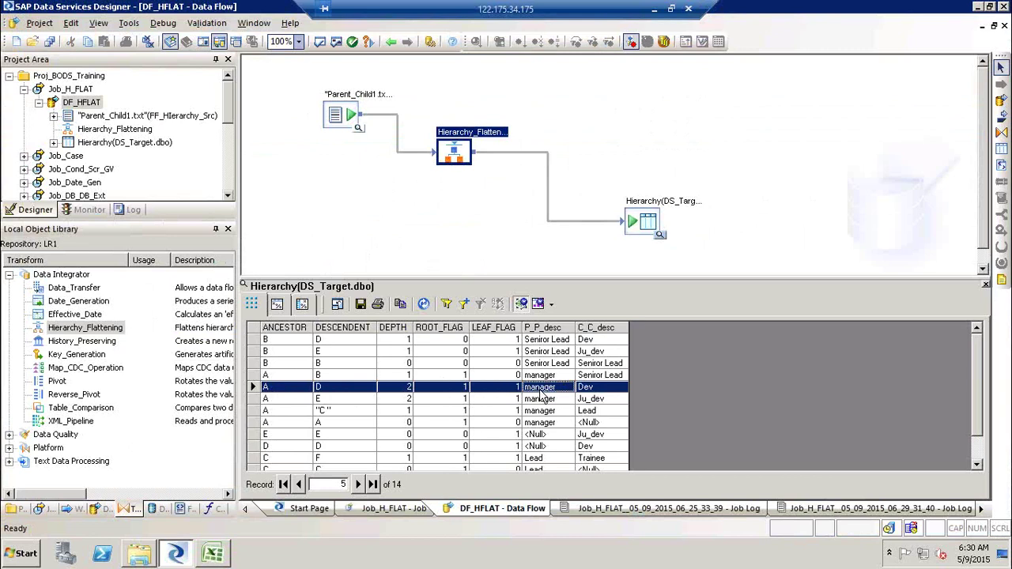
left_click(599, 388)
- View the Parent_Child1.txt source data, check the description of child D, and close both data views
left_click(358, 128)
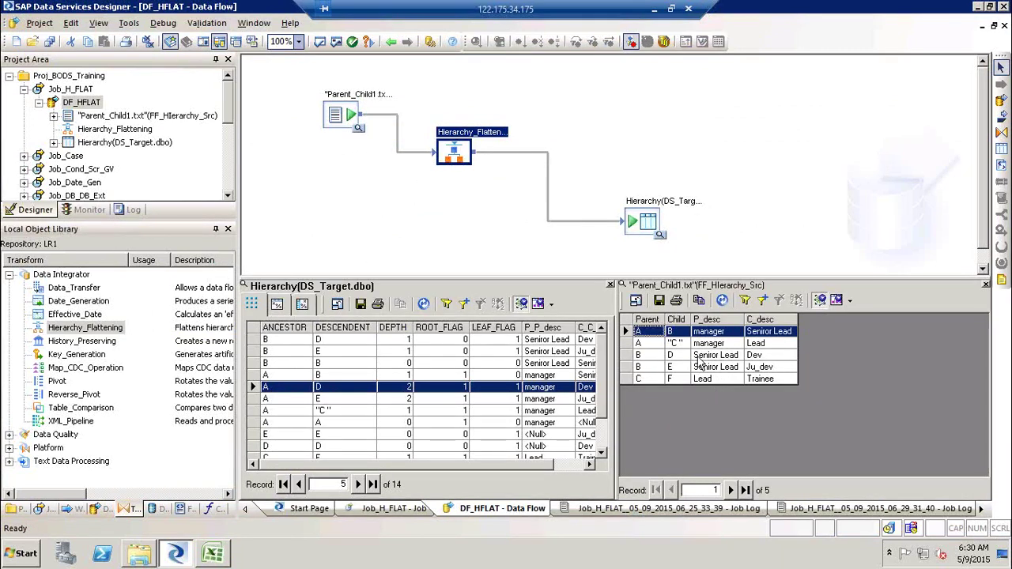
left_click(751, 358)
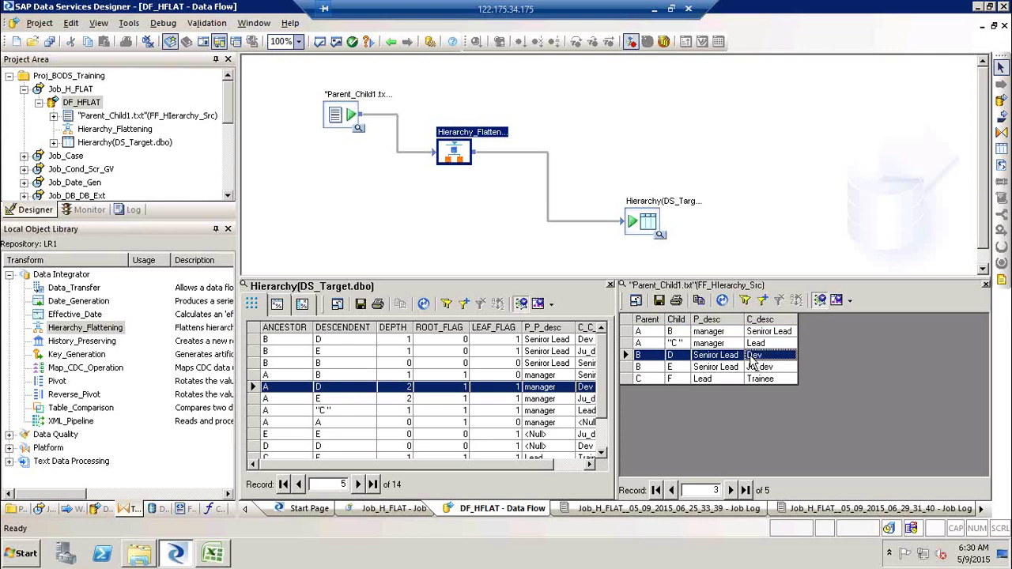
left_click(985, 283)
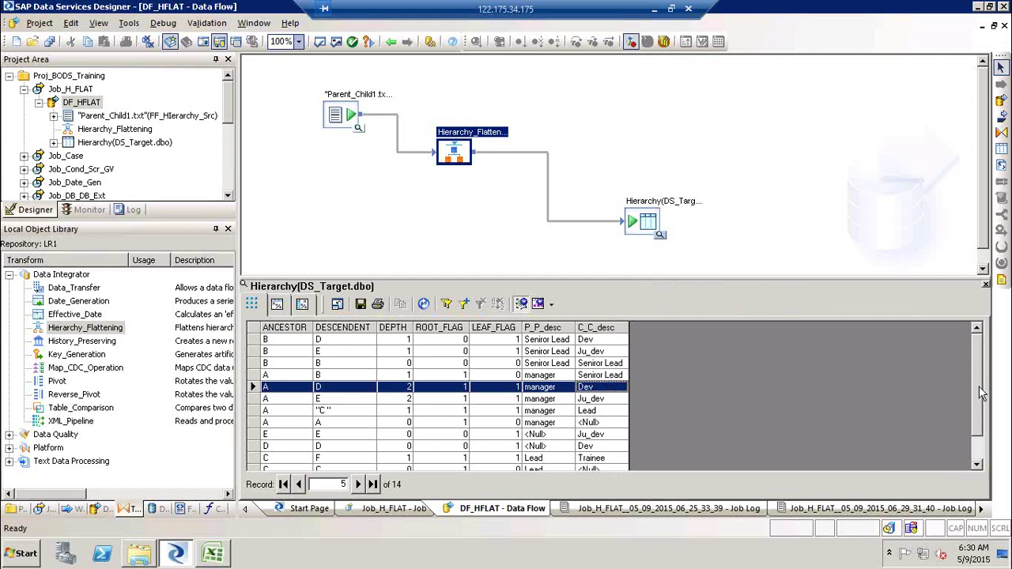
left_click(985, 284)
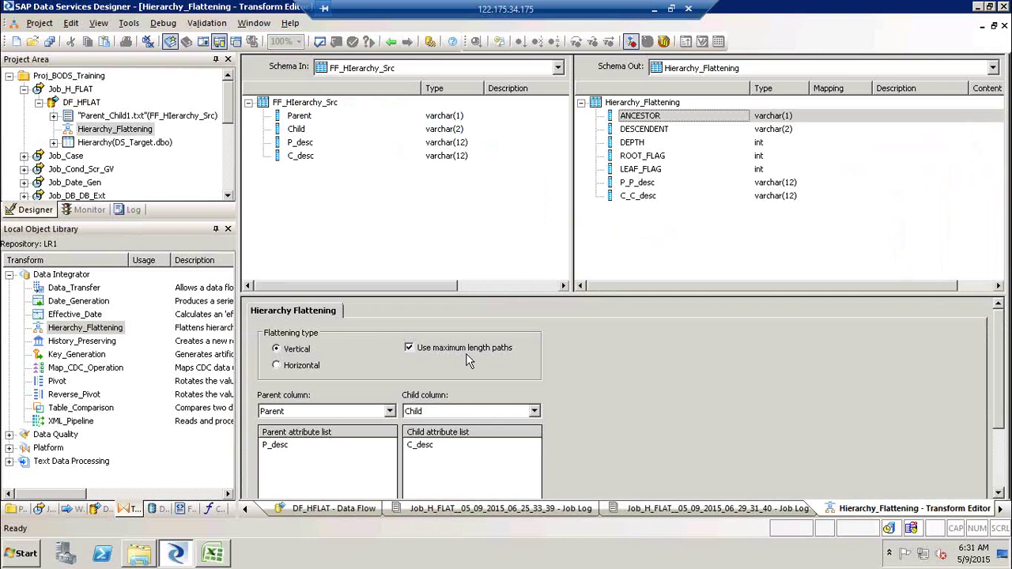
- Set the Hierarchy_Flattening transform to Horizontal flattening with a maximum depth of 2 and validate it
left_click(299, 372)
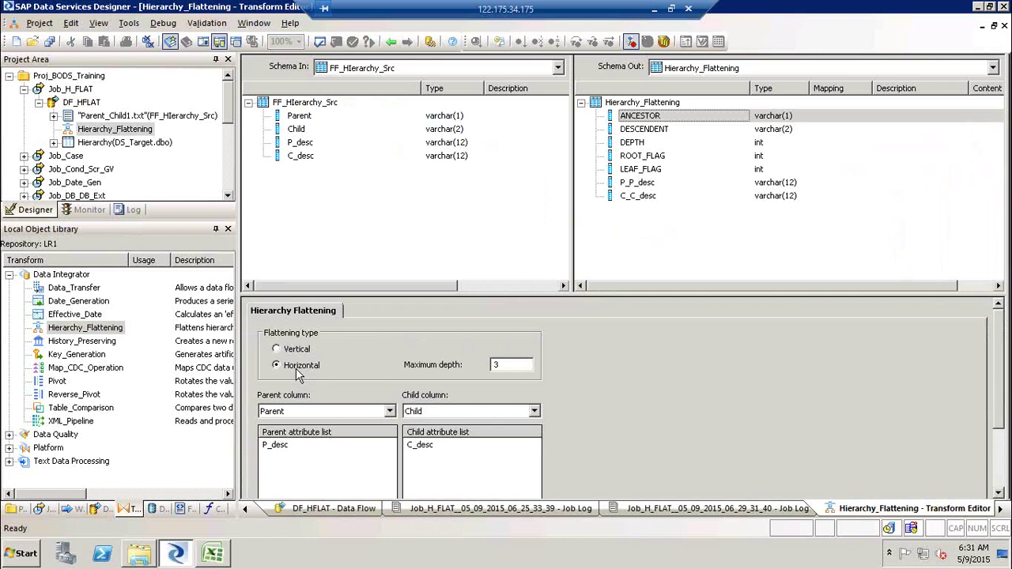
double_click(524, 364)
type("2")
left_click(321, 42)
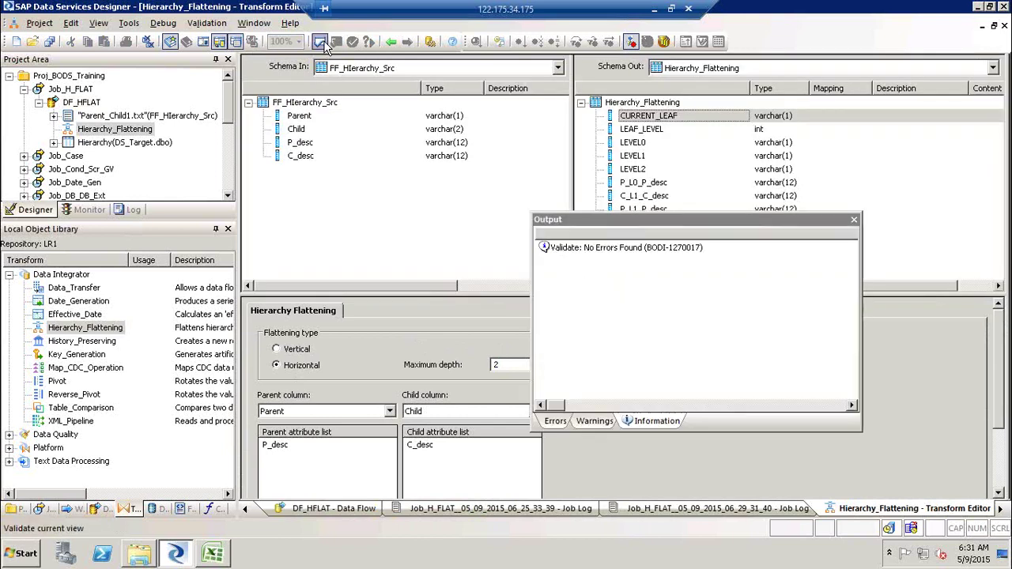
left_click(854, 219)
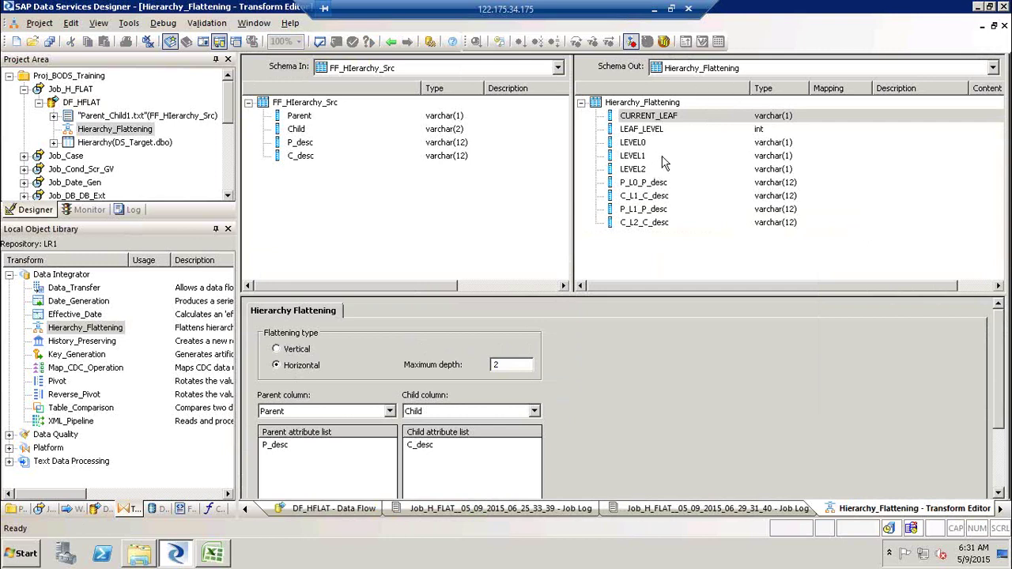
- Examine the output columns CURRENT_LEAF, LEAF_LEVEL, LEVEL0, LEVEL1 and LEVEL2 of the Hierarchy_Flattening transform
left_click(675, 119)
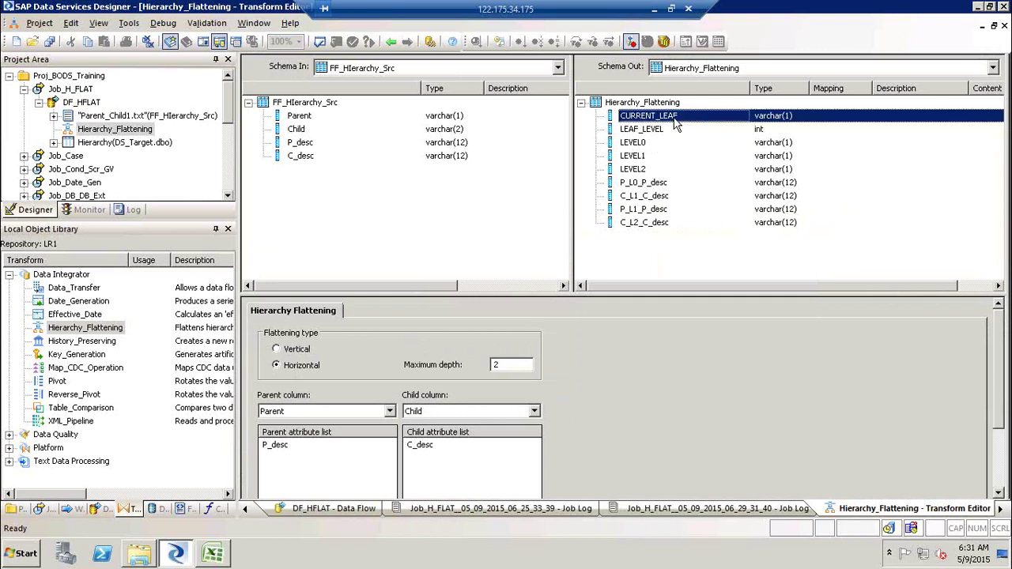
left_click(669, 134)
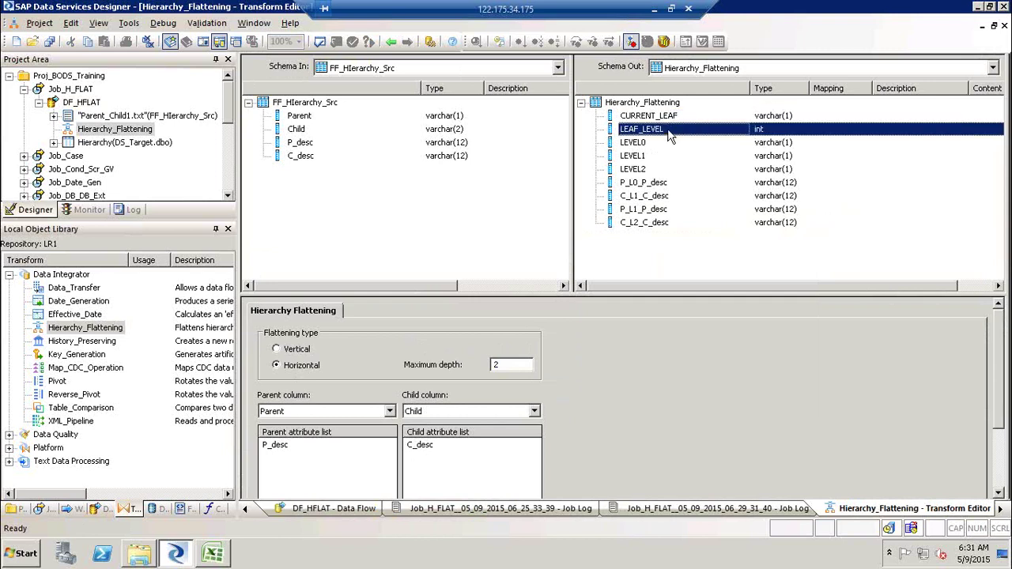
left_click(666, 149)
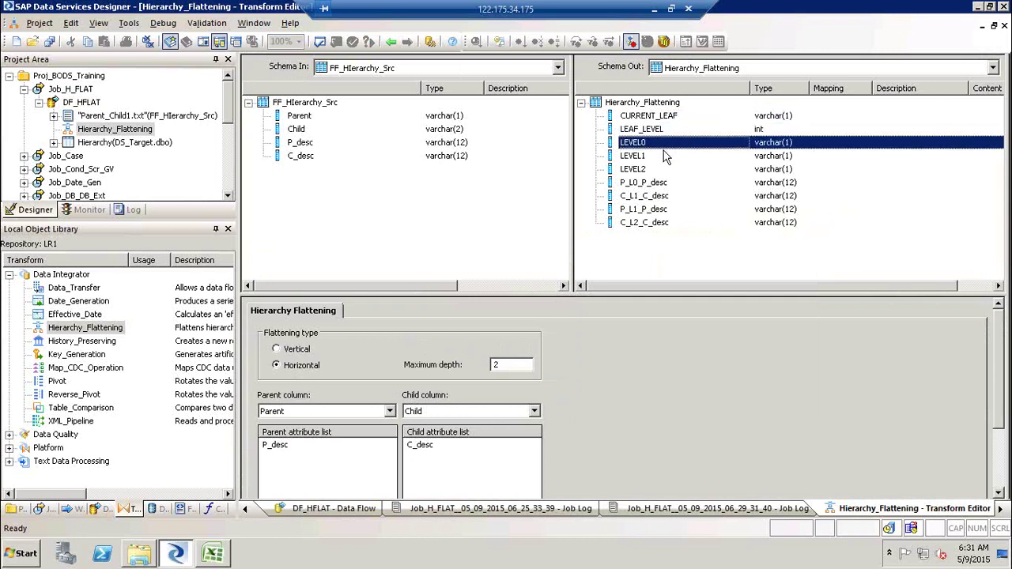
left_click(665, 156)
left_click(663, 170)
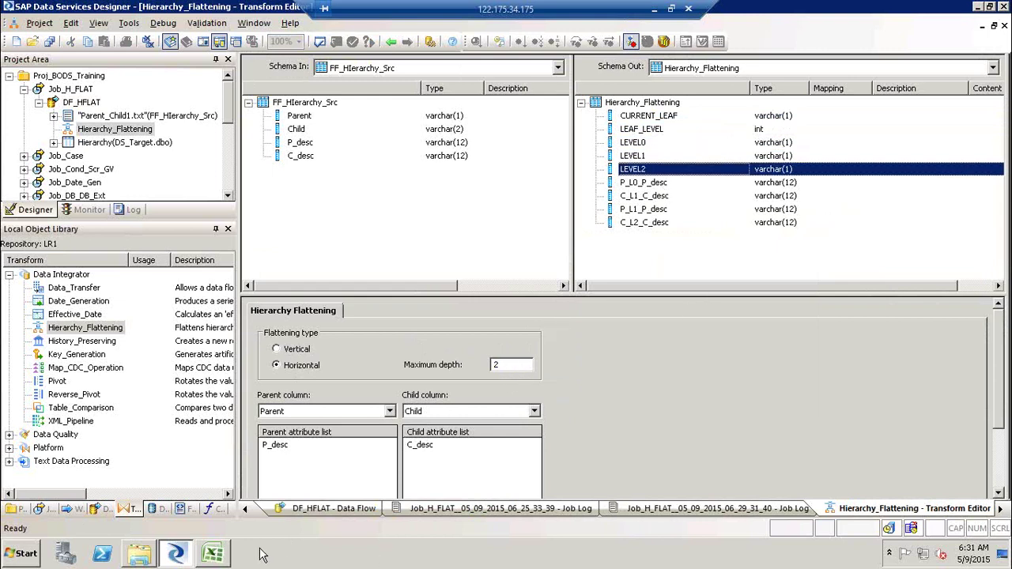
- Switch to the Excel hierarchy diagram and examine its three levels: root A, nodes B and C, and nodes D, E and F
left_click(227, 557)
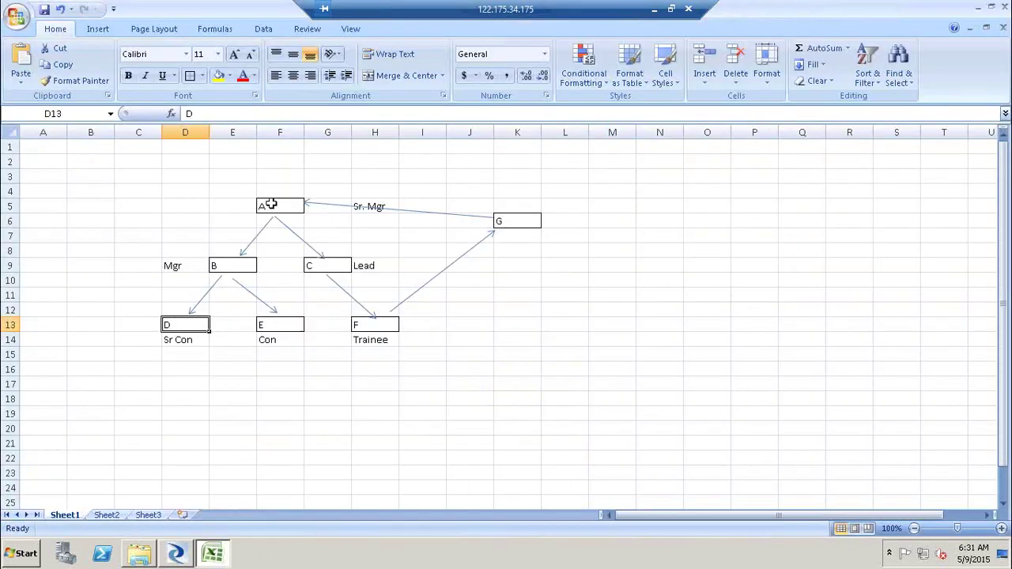
left_click(272, 204)
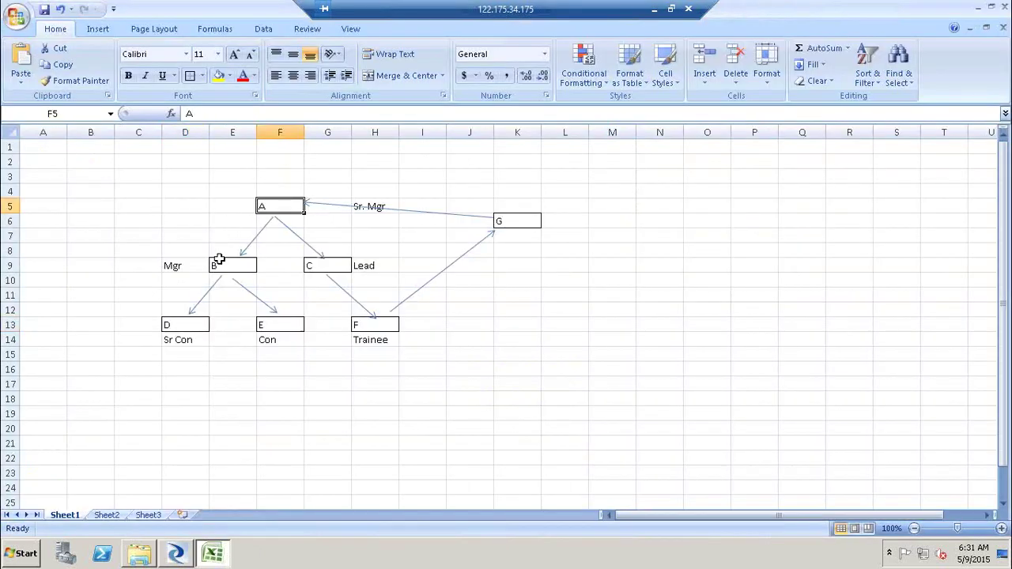
left_click(109, 326)
left_click(118, 325)
left_click(416, 324)
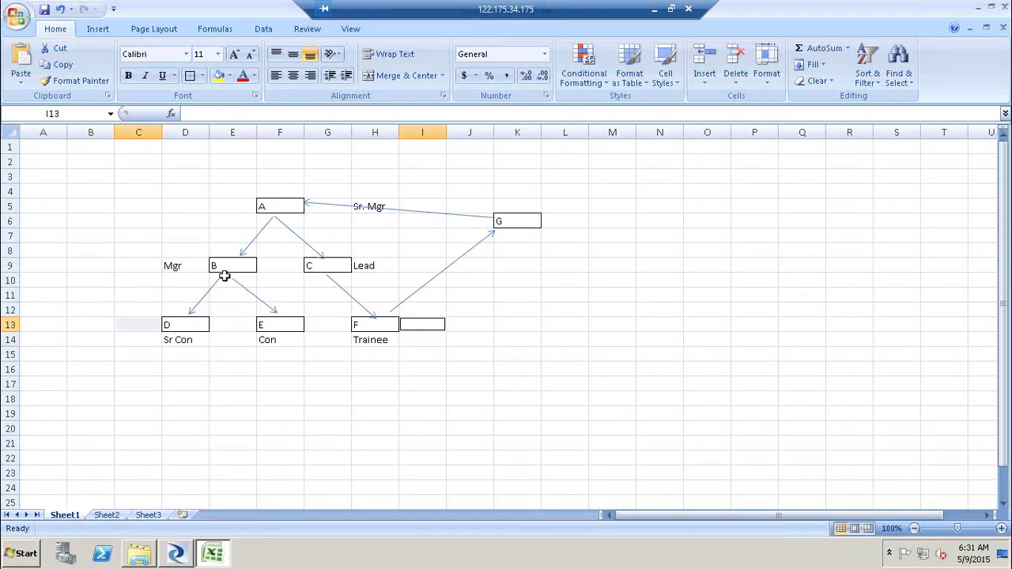
left_click(160, 268)
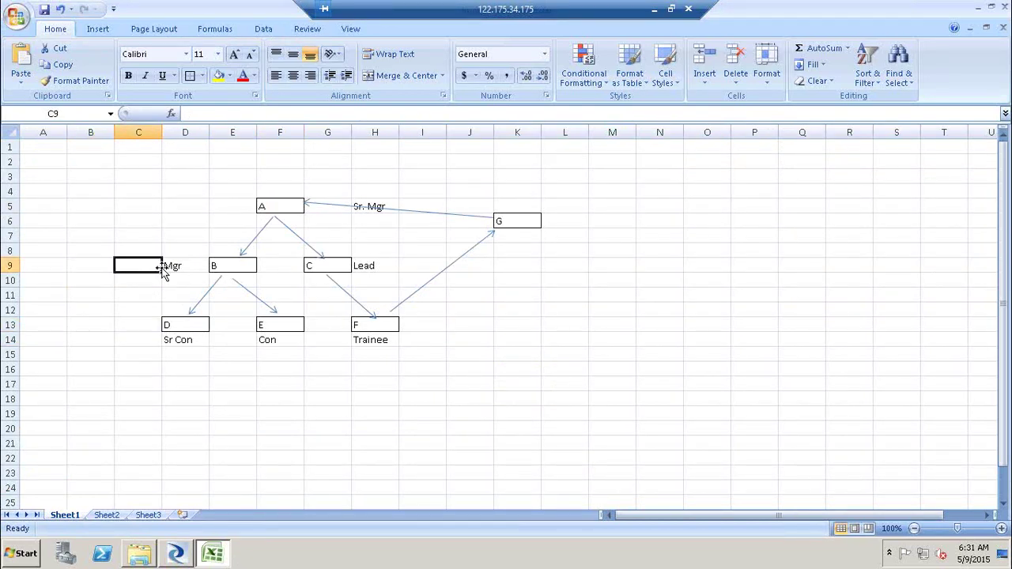
left_click(398, 262, "shift")
left_click(192, 213)
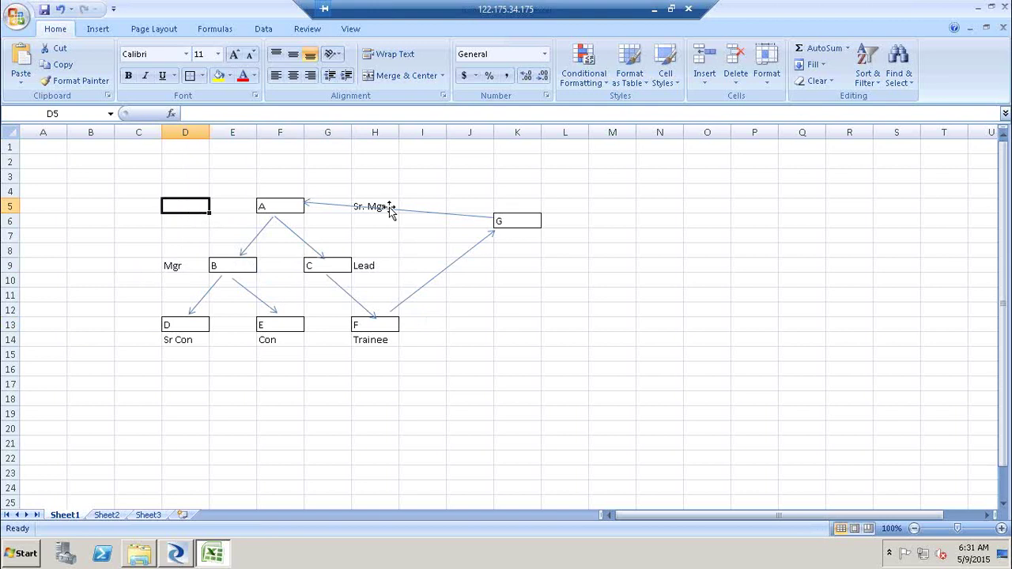
left_click(389, 207)
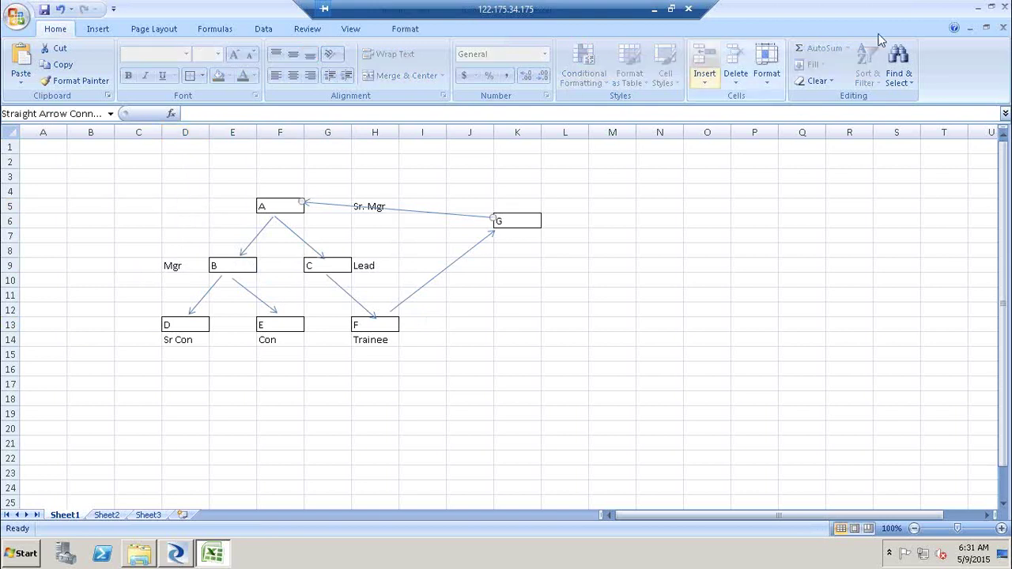
- Switch back to Data Services Designer and compare output columns P_L0_P_desc through C_L2_C_desc with the P_desc and C_desc attributes
left_click(189, 556)
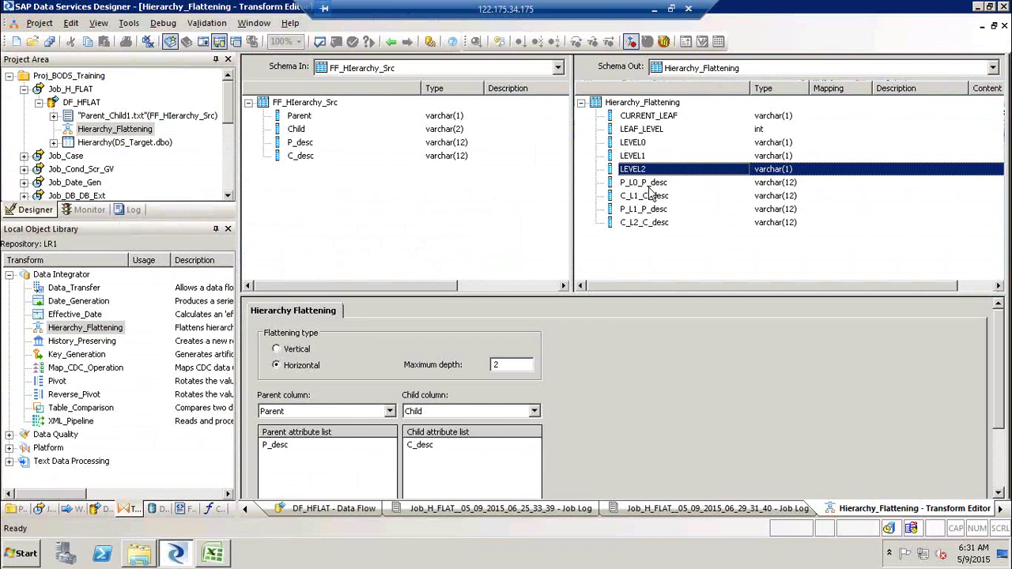
left_click(650, 186)
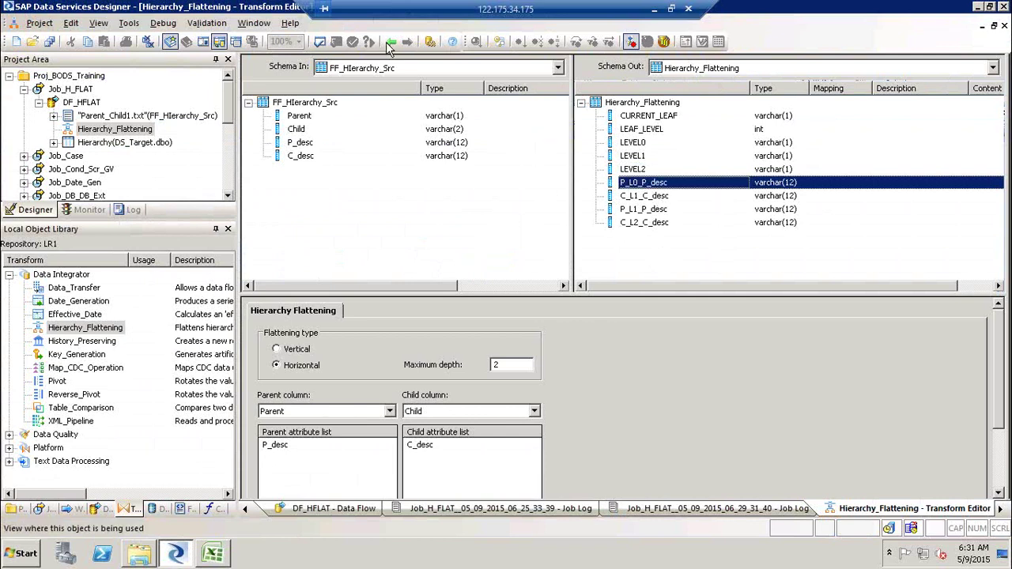
left_click(650, 224, "shift")
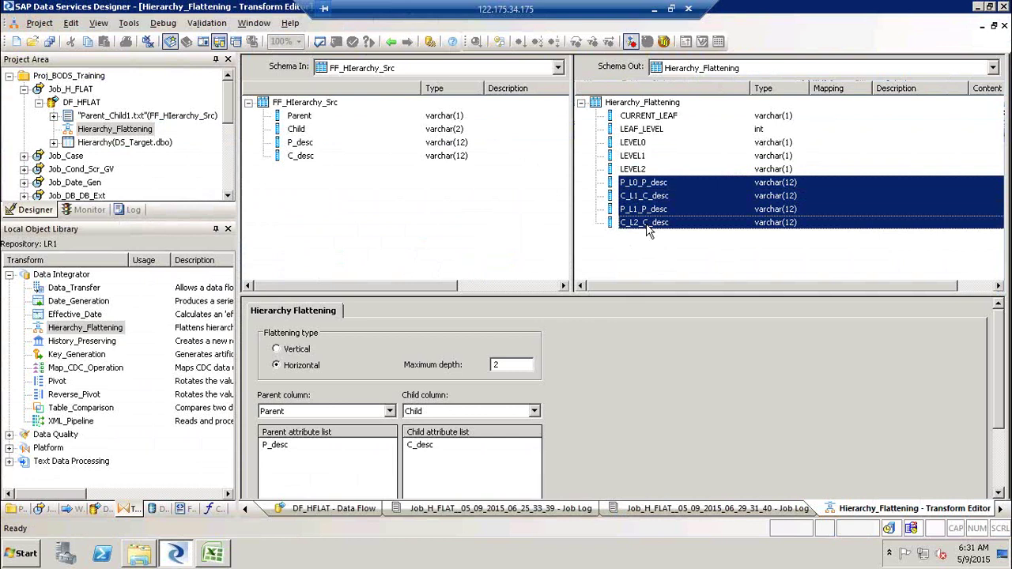
left_click(273, 445)
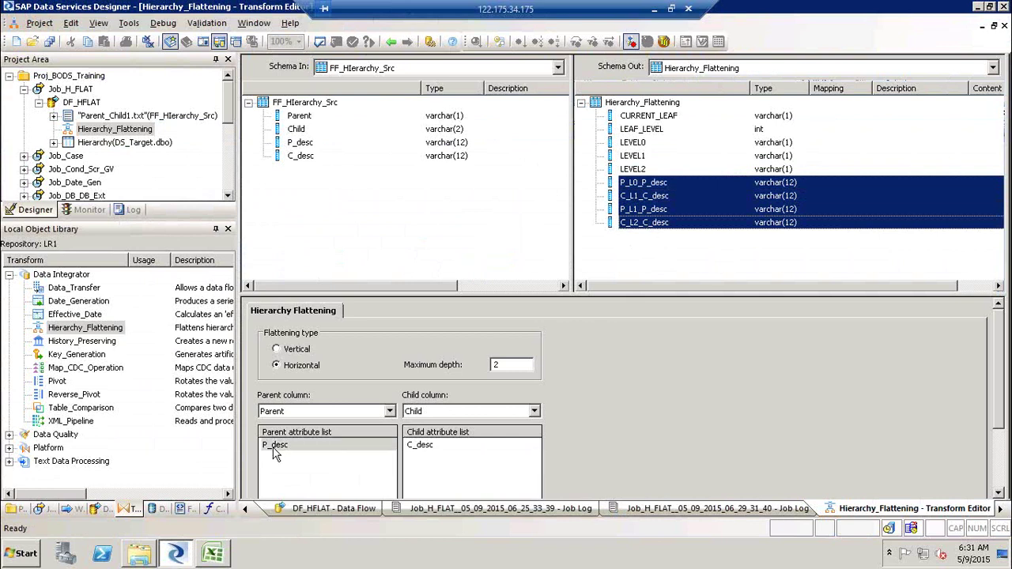
left_click(427, 447)
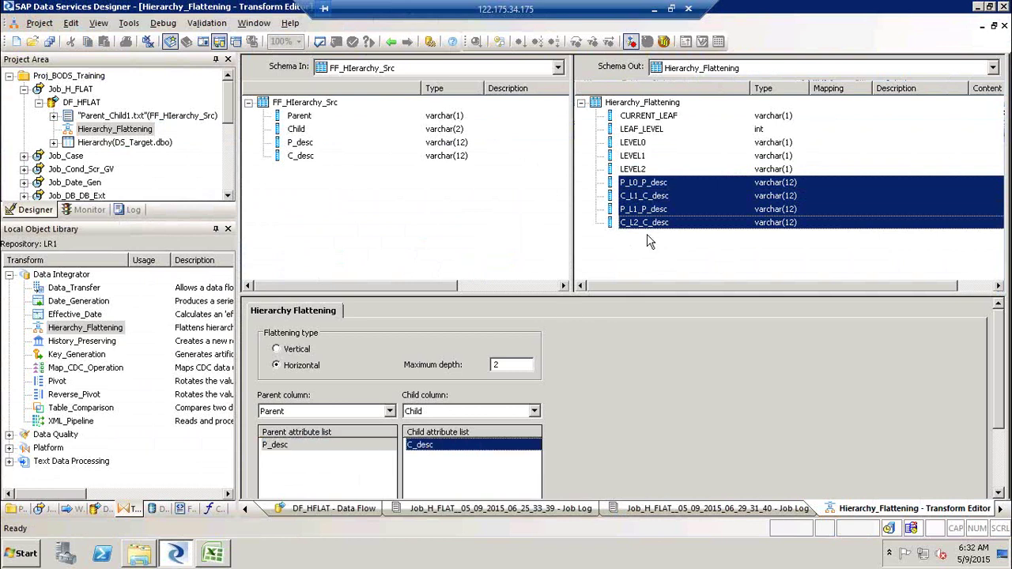
- Remove P_desc from the parent attributes and C_desc from the child attributes, and revalidate the Hierarchy_Flattening transform
left_click(276, 446)
key("Delete")
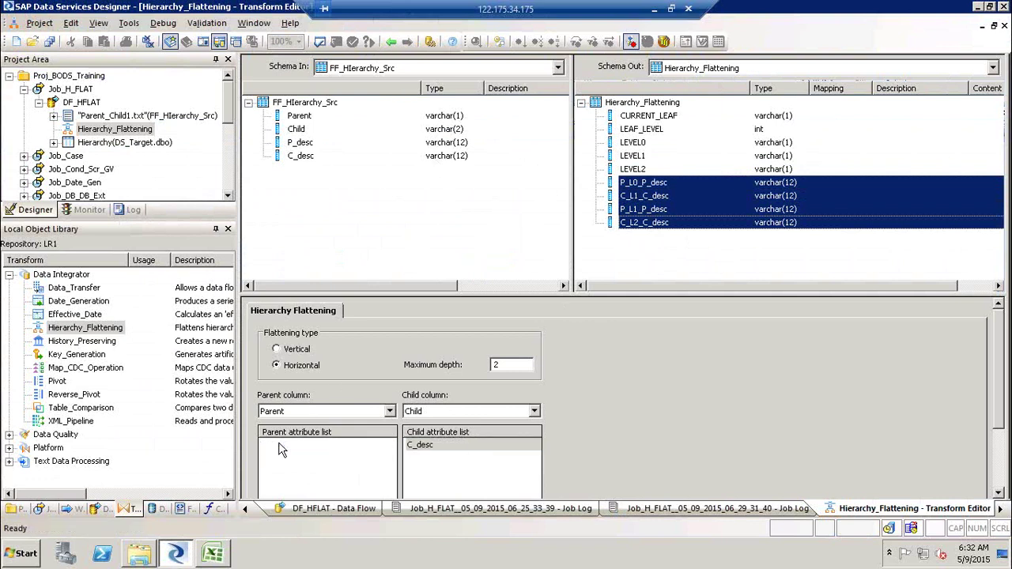
left_click(421, 445)
key("Delete")
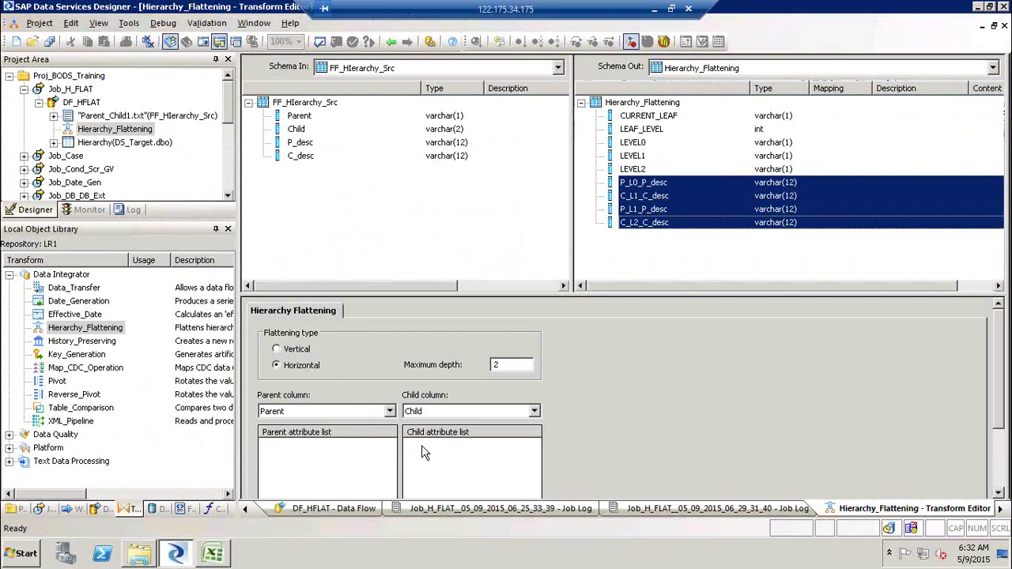
left_click(320, 42)
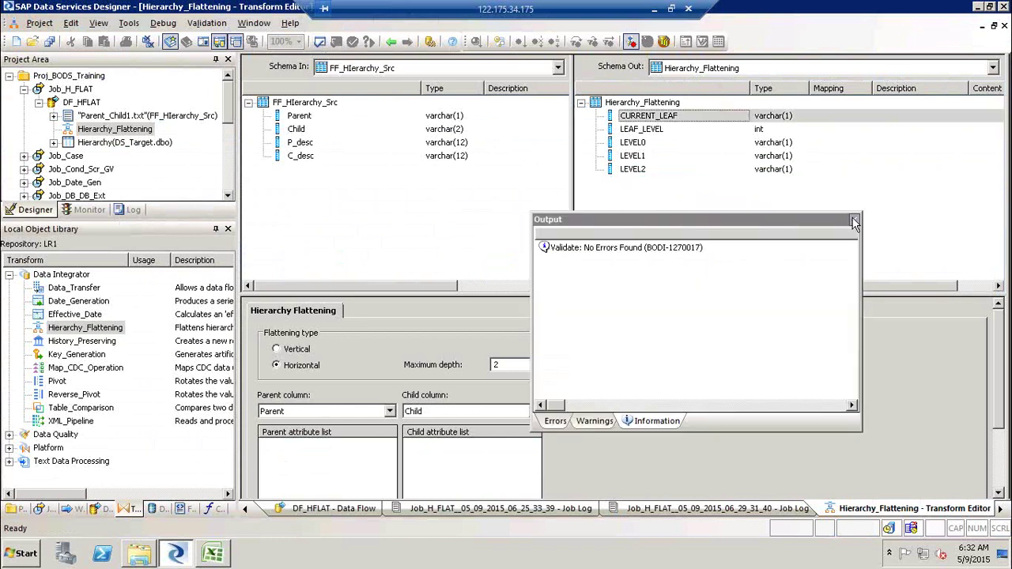
- Dismiss the validation output, return to data flow DF_HFLAT and execute Job_H_FLAT
left_click(855, 221)
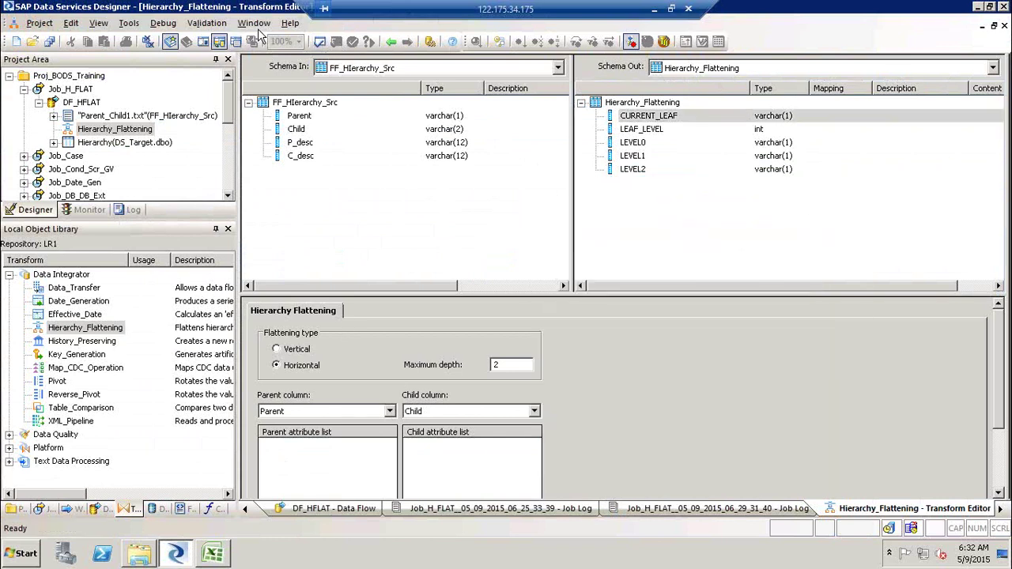
left_click(388, 42)
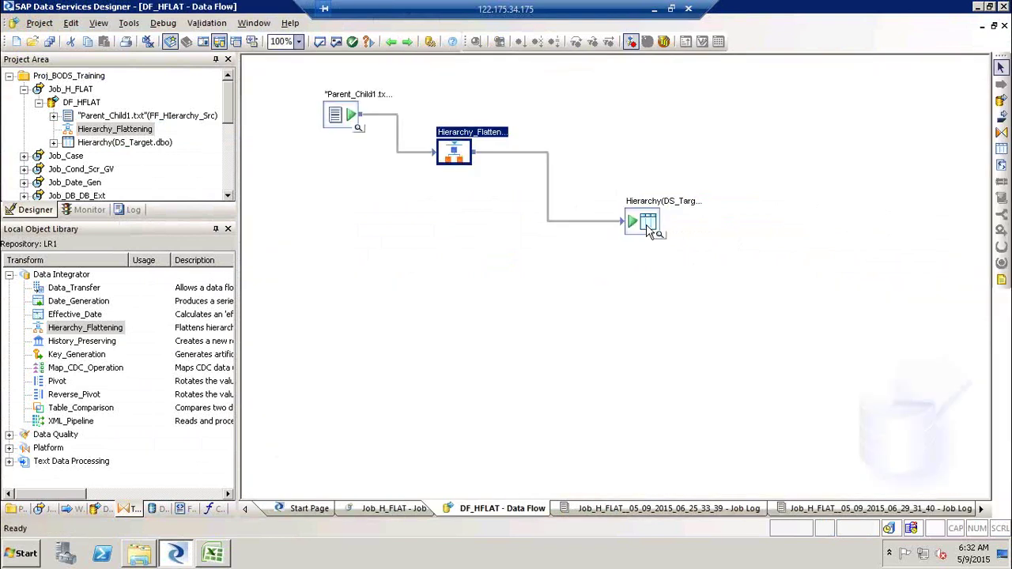
left_click(648, 225)
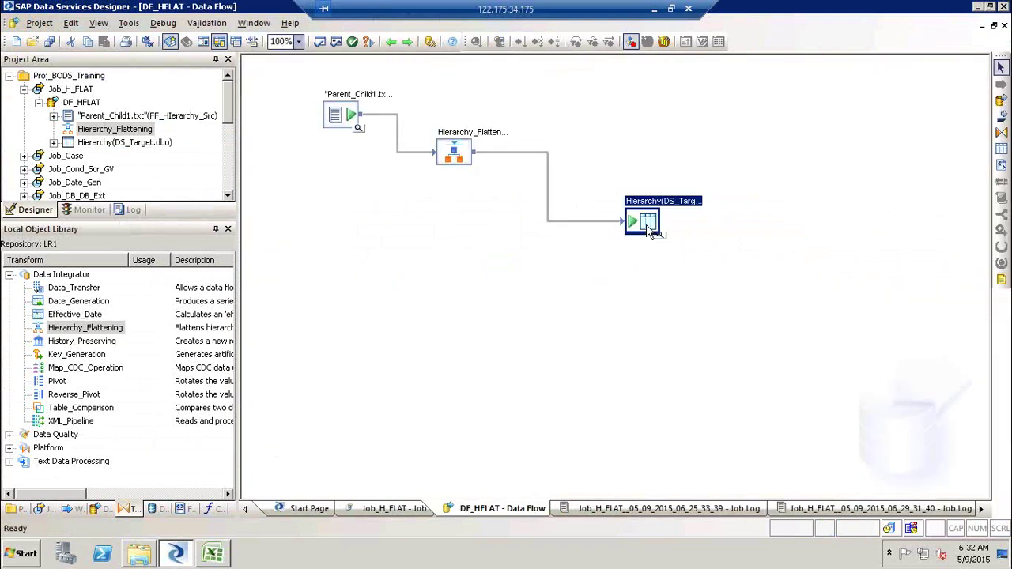
left_click(76, 88)
right_click(76, 89)
left_click(113, 99)
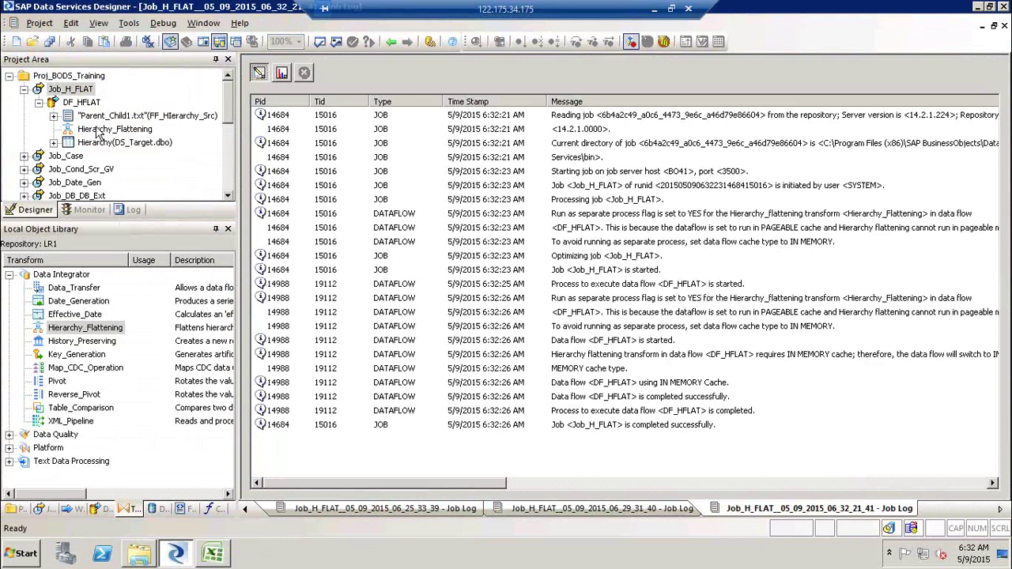
- Open DF_HFLAT, view the data of target table Hierarchy and check the LEAF_LEVEL values of rows A and B
left_click(83, 103)
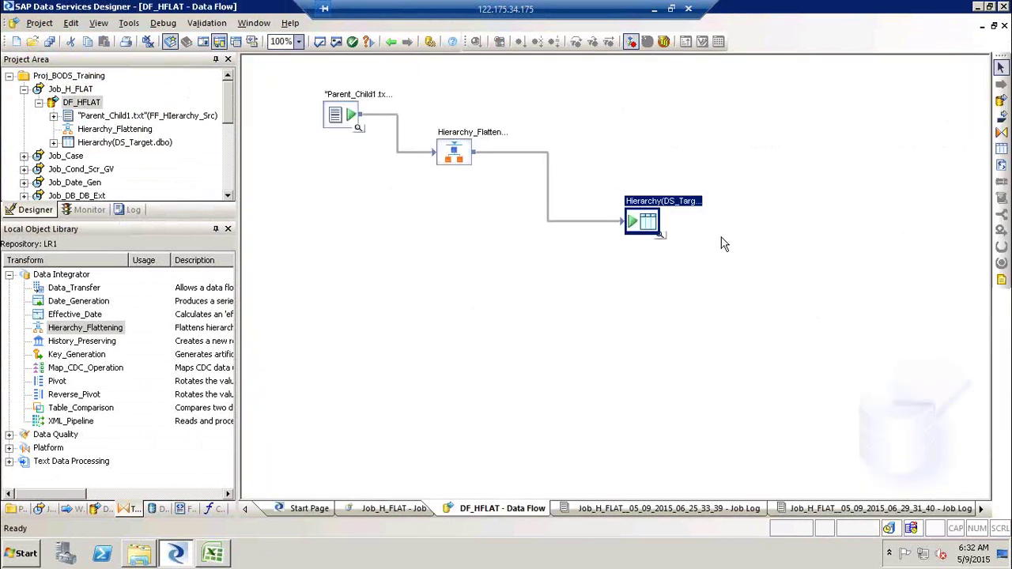
left_click(662, 237)
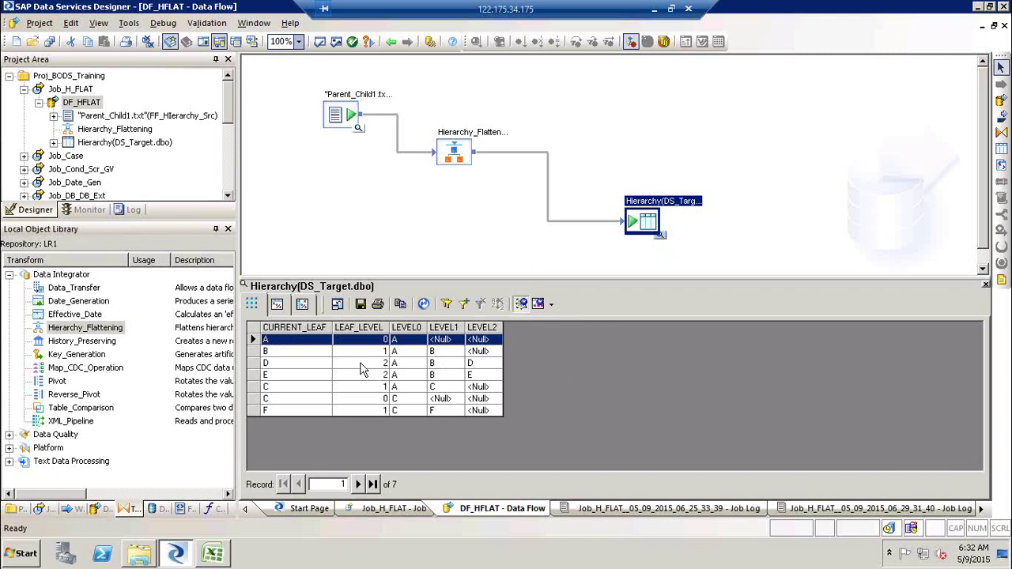
left_click(292, 344)
left_click(385, 351)
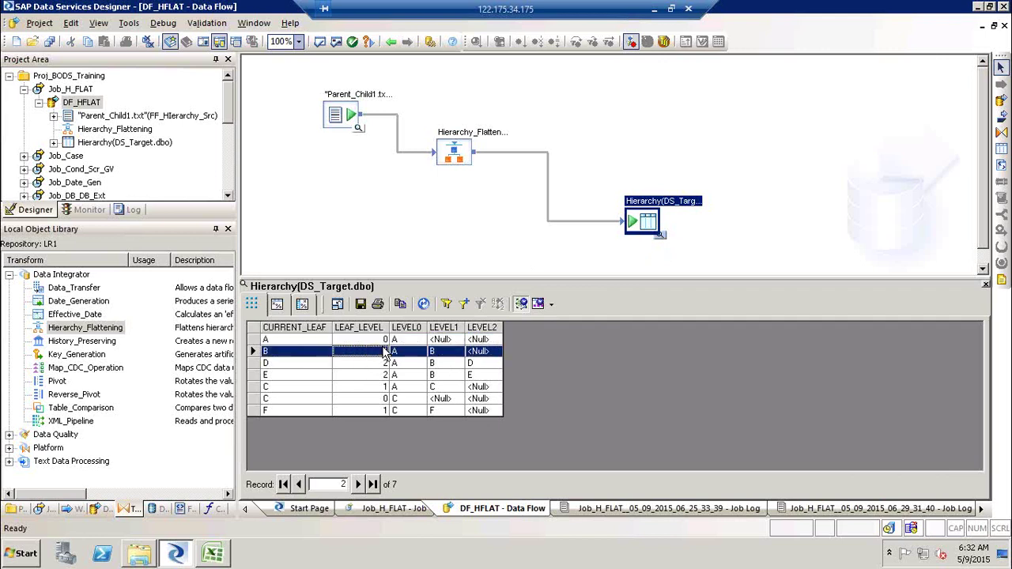
left_click(384, 340)
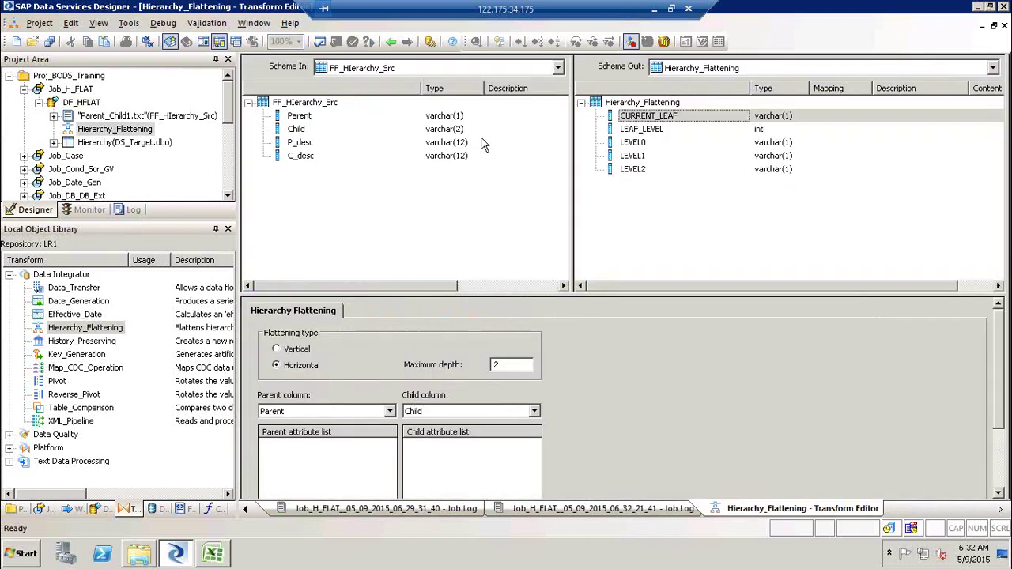
left_click(392, 43)
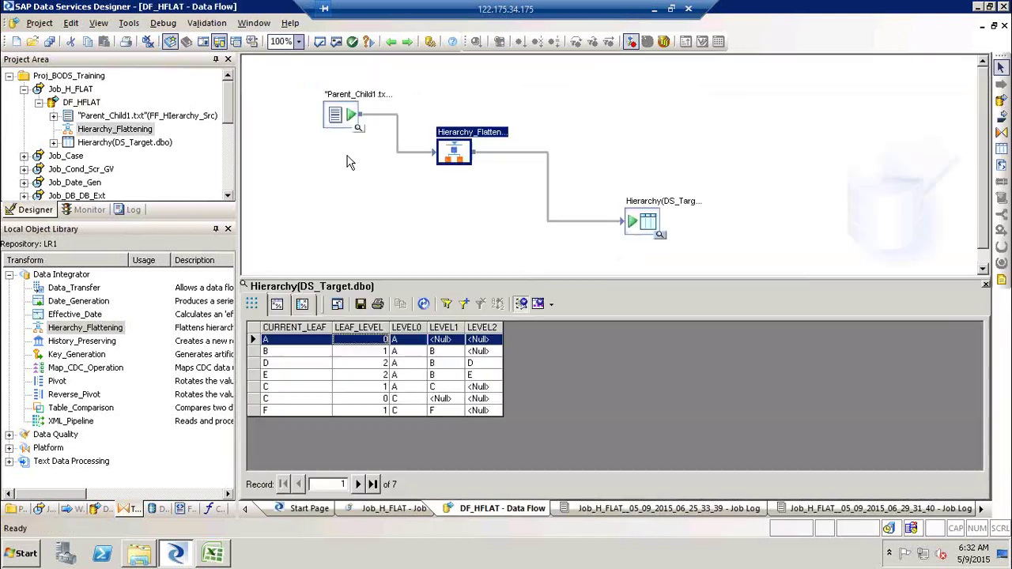
- Switch to the Excel hierarchy diagram and examine the positions of nodes A and B
left_click(212, 554)
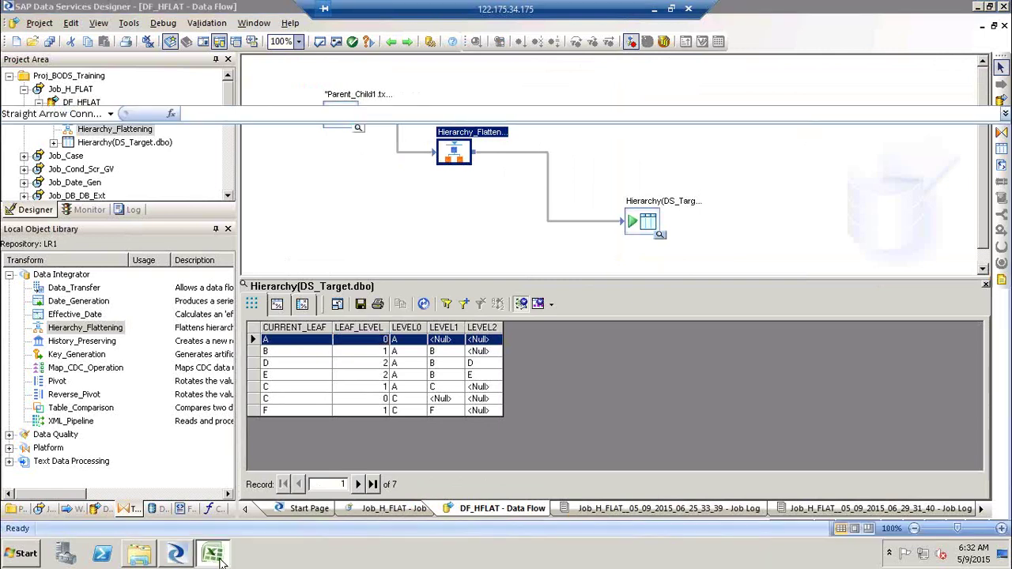
left_click(270, 207)
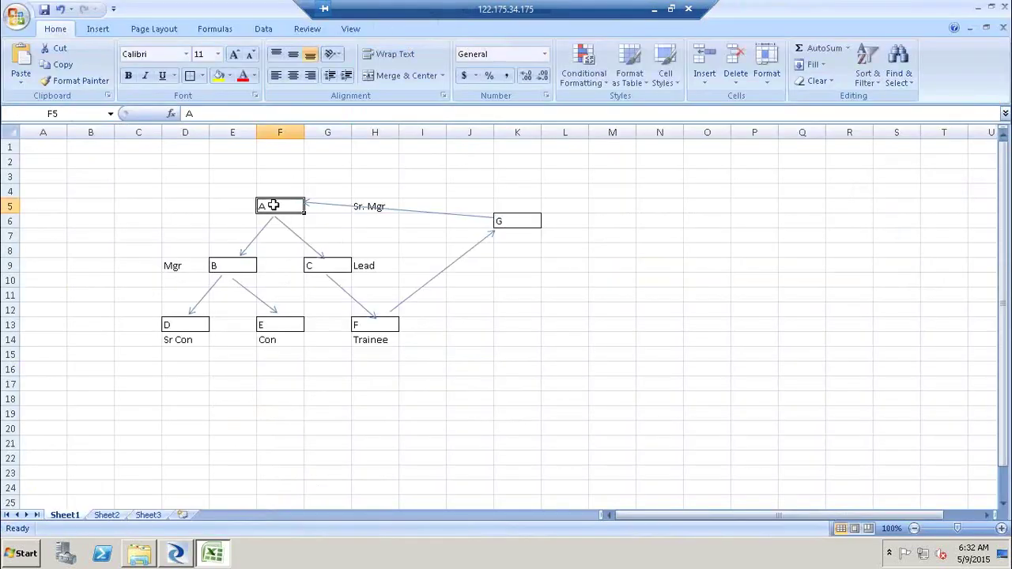
left_click(236, 266)
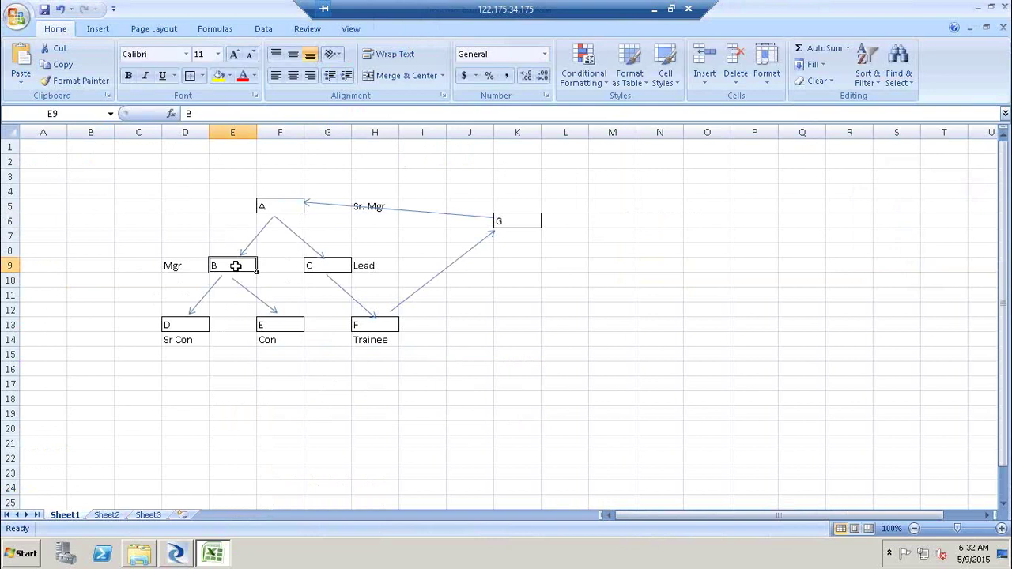
- Switch back to Data Services Designer and examine rows A and D of the Hierarchy data across LEAF_LEVEL, LEVEL0, LEVEL1 and LEVEL2
left_click(176, 555)
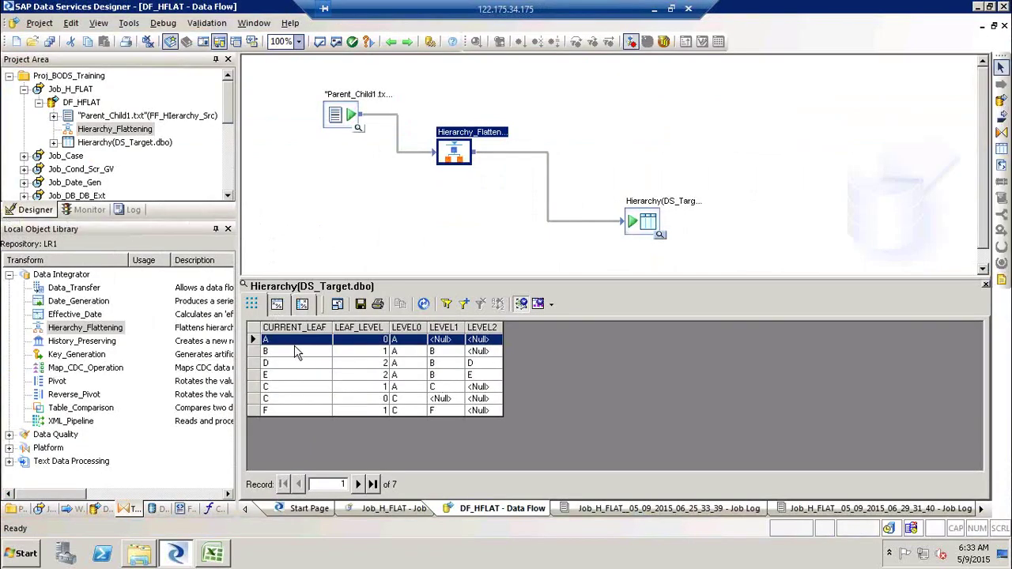
left_click(377, 342)
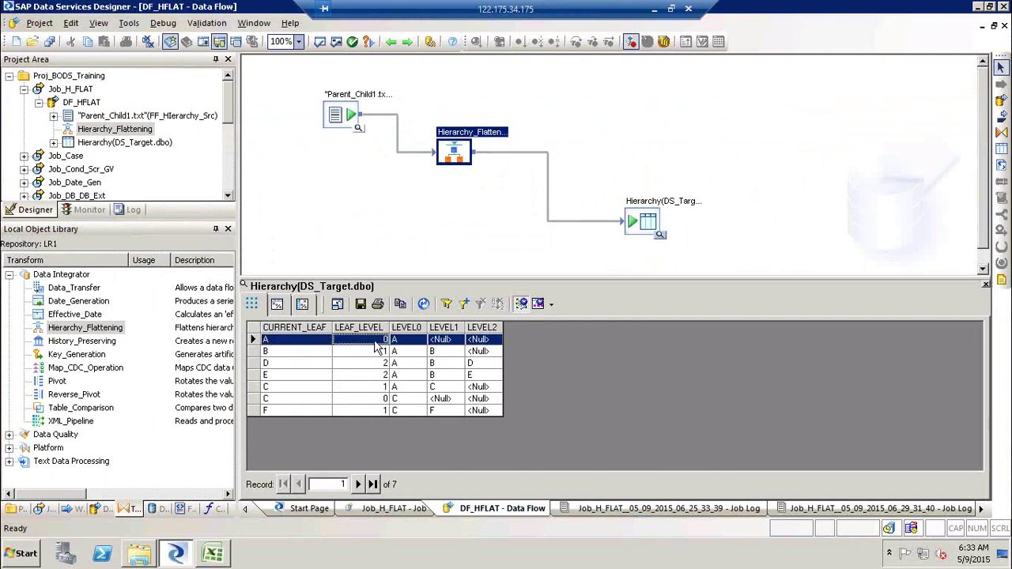
left_click(416, 342)
left_click(438, 345)
left_click(475, 343)
left_click(305, 364)
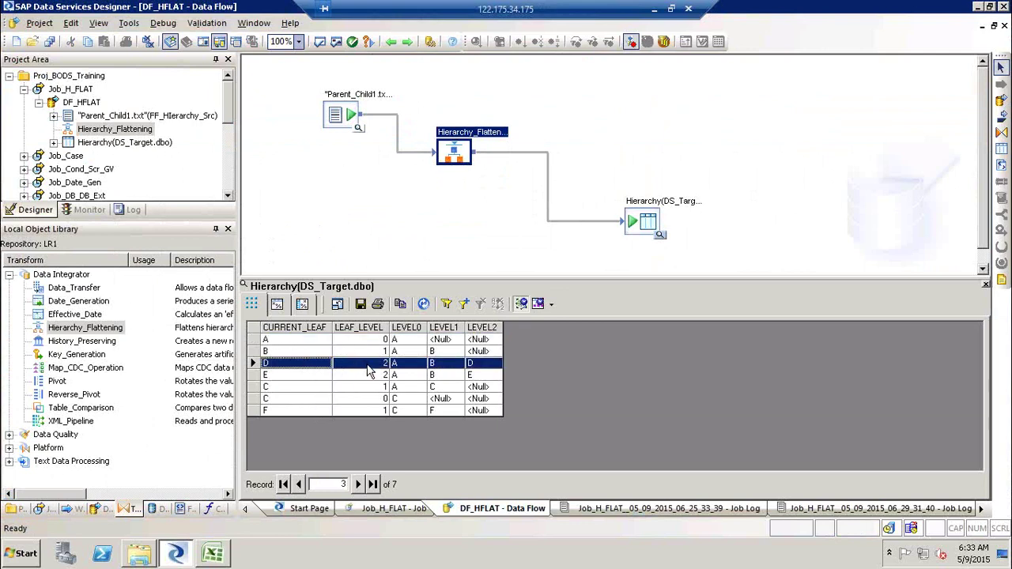
left_click(410, 367)
left_click(432, 367)
left_click(492, 365)
- Trace the path A, B, D in the Excel diagram, and close the Hierarchy data view back in Data Services Designer
left_click(211, 563)
left_click(281, 203)
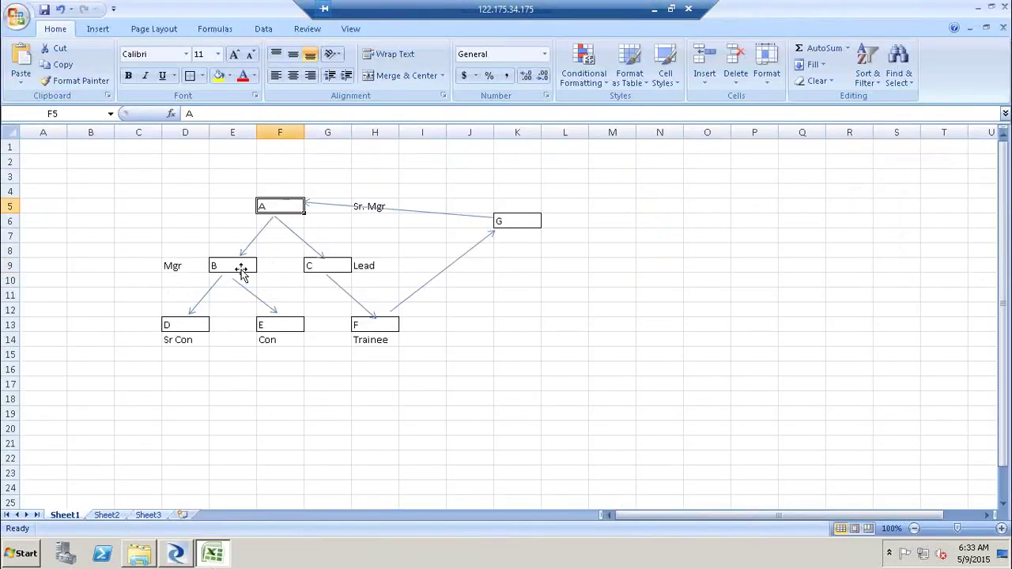
left_click(229, 267)
left_click(195, 326)
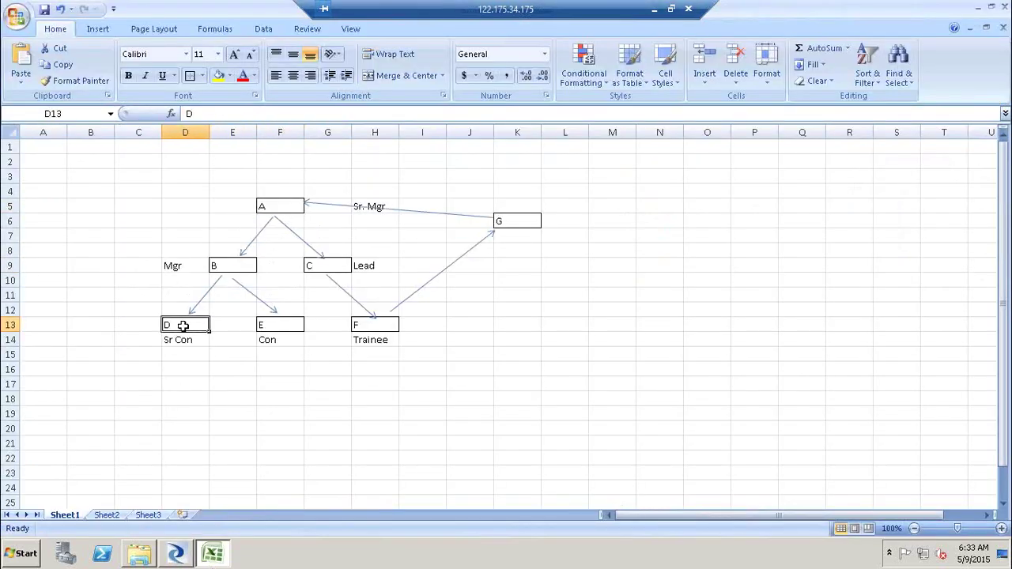
key("alt+Tab")
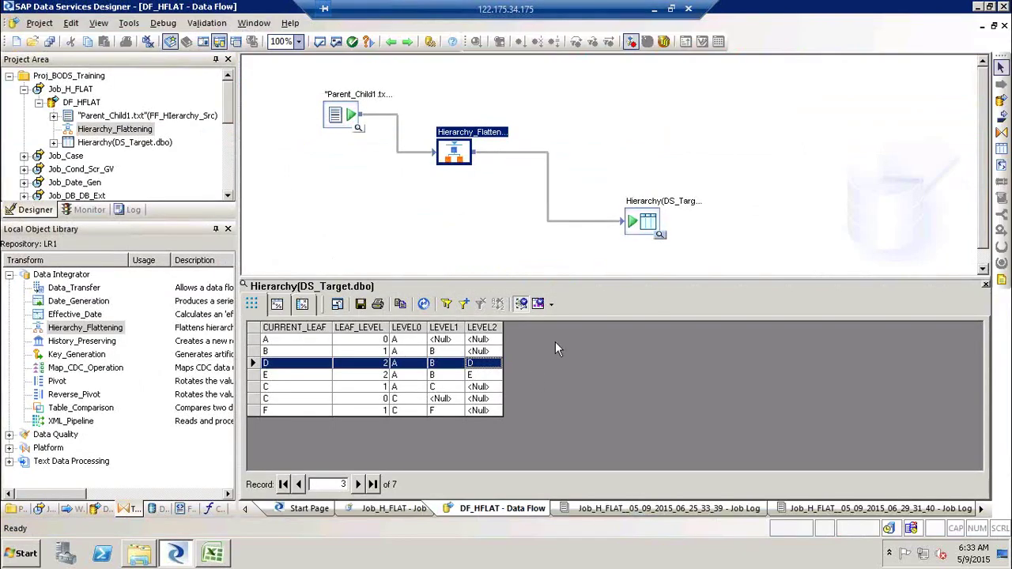
left_click(985, 285)
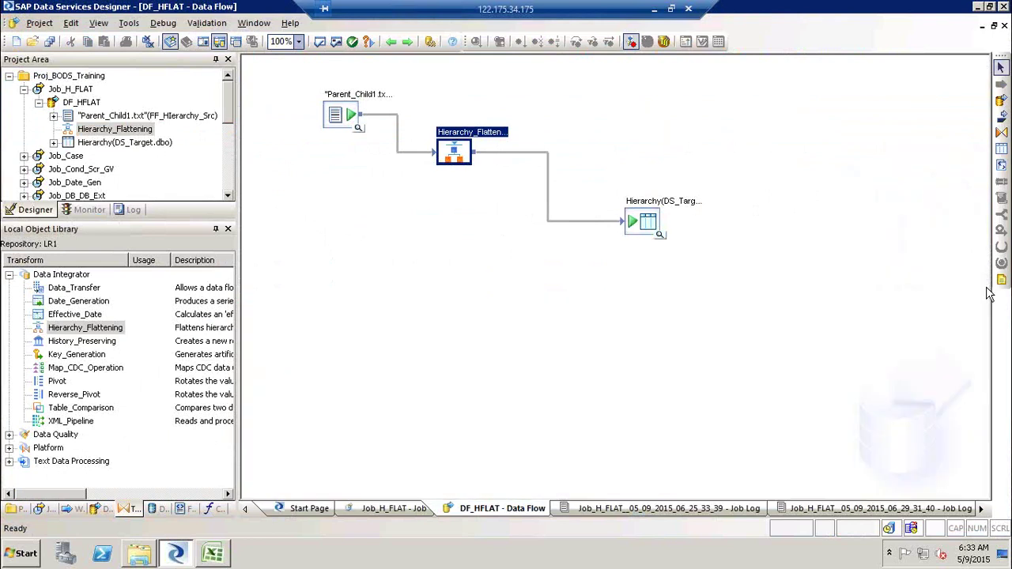
- Switch to Excel and highlight the hierarchy diagram in D4:I16 to review it, and deselect it
left_click(221, 557)
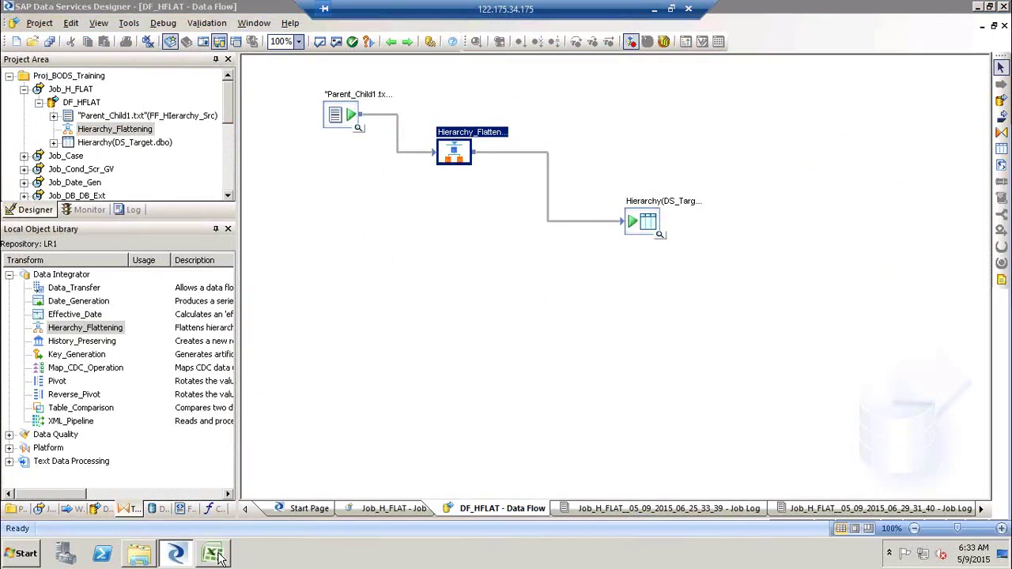
mouse_move(201, 190)
left_mouse_down()
mouse_move(452, 351)
mouse_move(440, 409)
mouse_move(427, 401)
mouse_move(425, 375)
left_mouse_up()
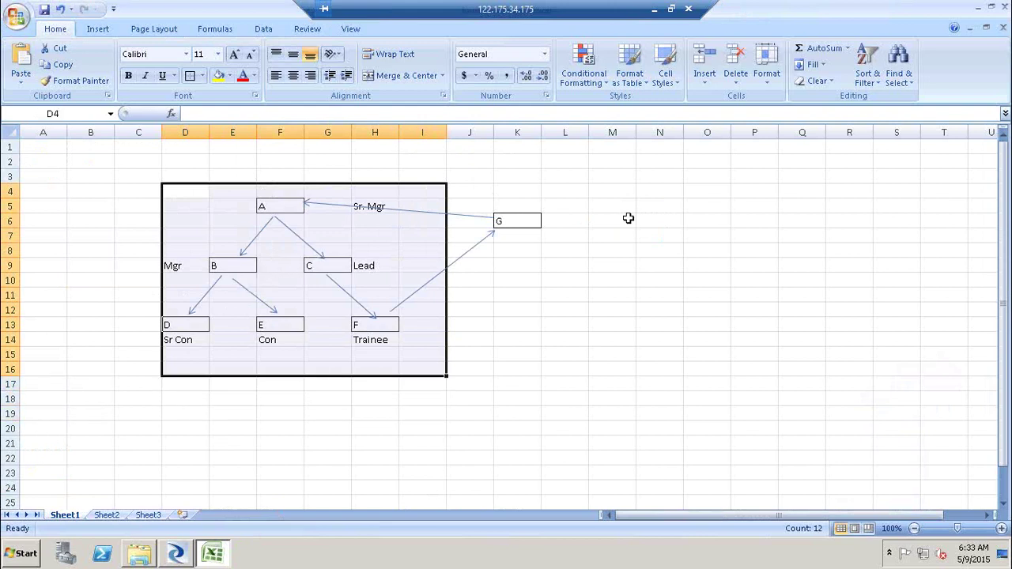
left_click(679, 230)
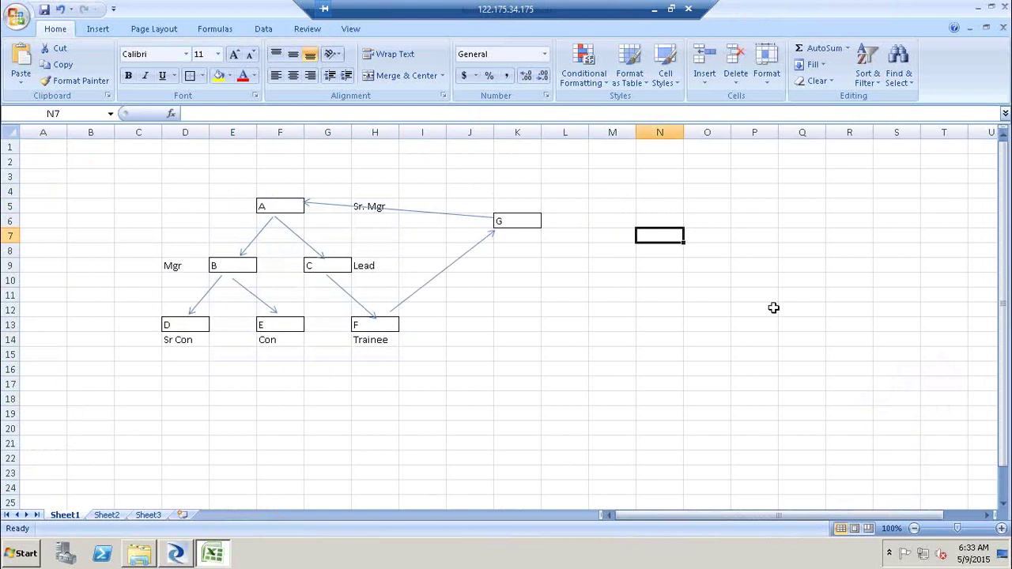
left_click(717, 236)
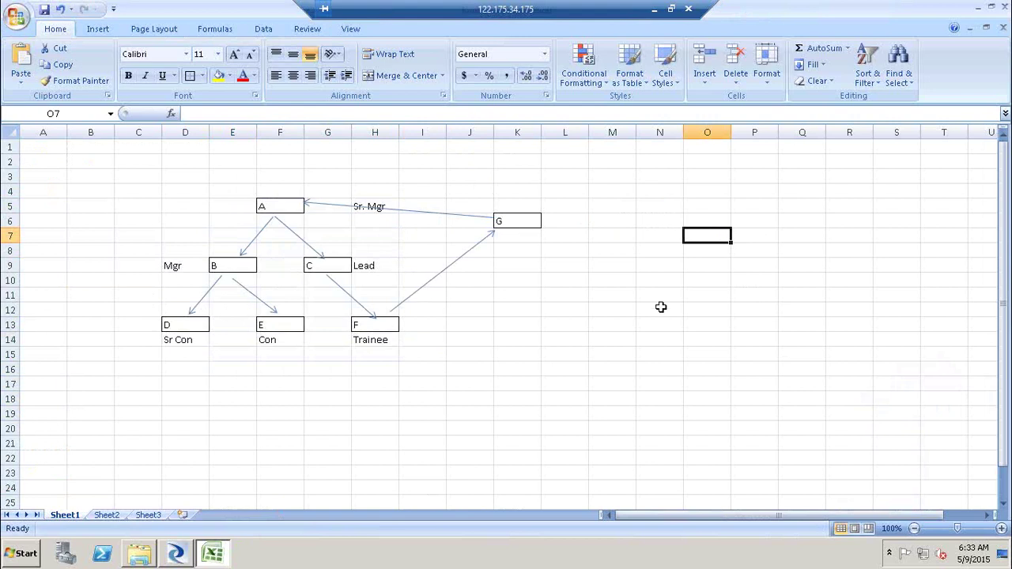
- Switch to Data Services Designer and select the History_Preserving, Key_Generation and Table_Comparison transforms together in the object library
left_click(177, 557)
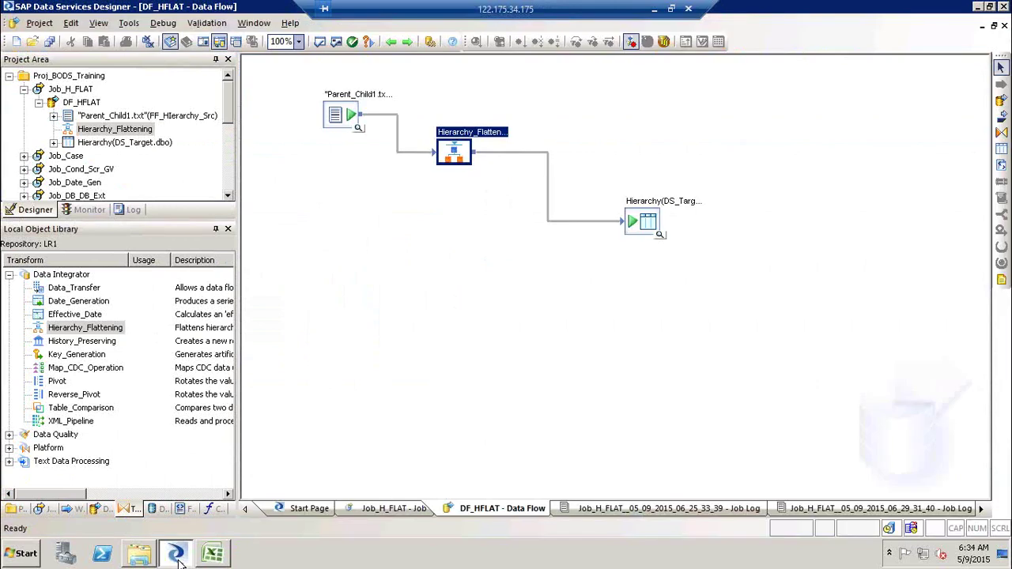
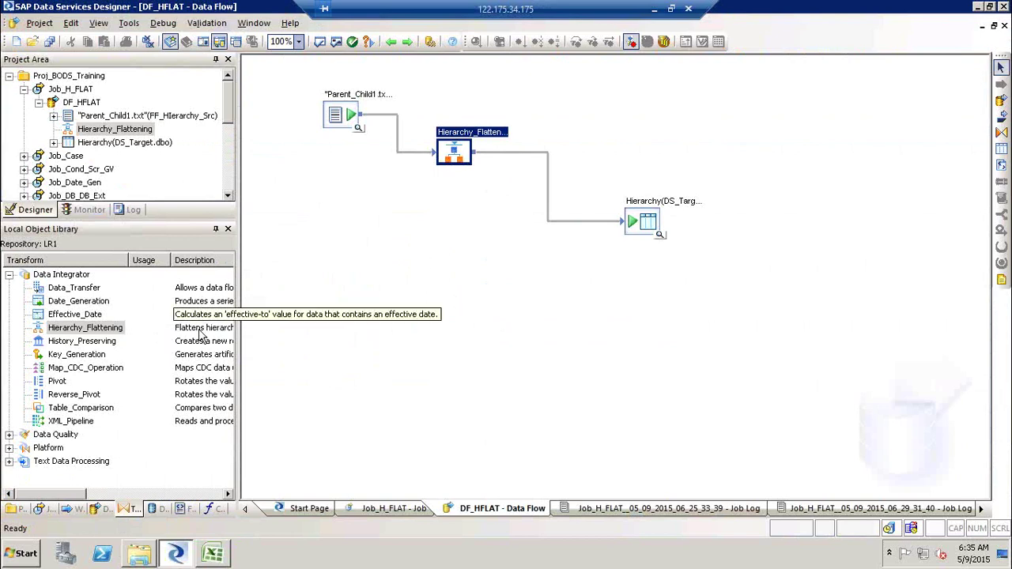
left_click(82, 341)
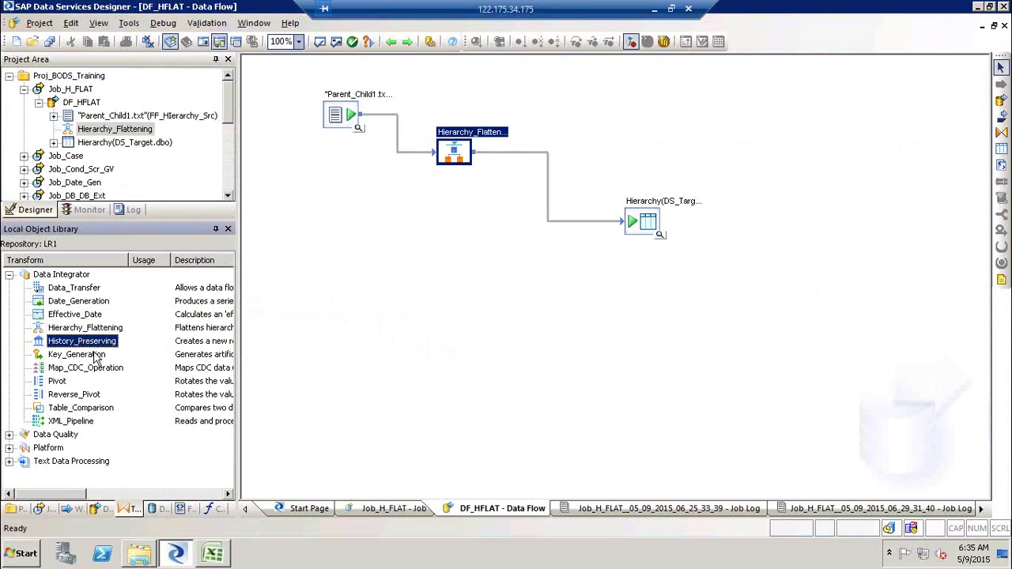
left_click(93, 355, "ctrl")
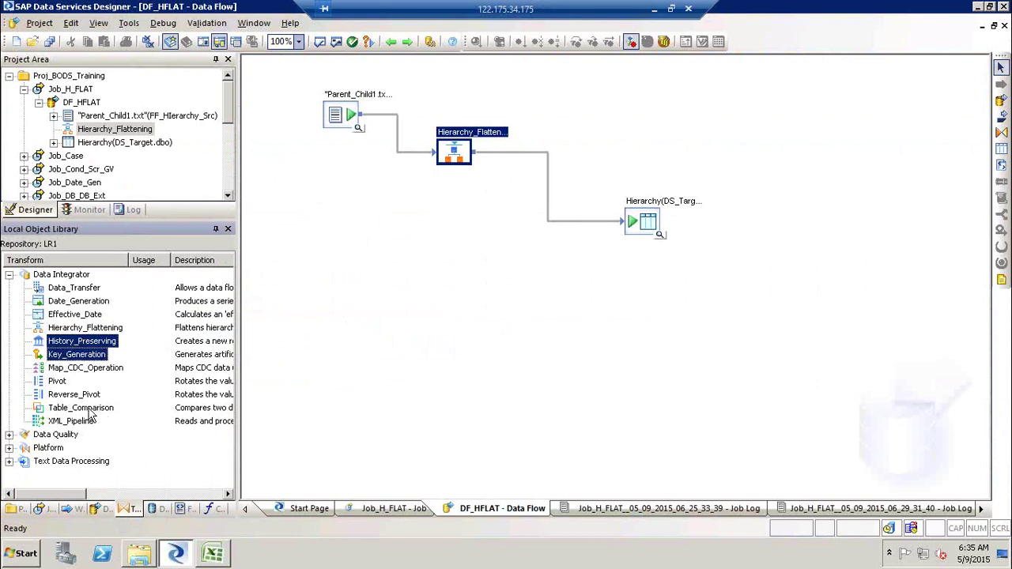
left_click(90, 409, "ctrl")
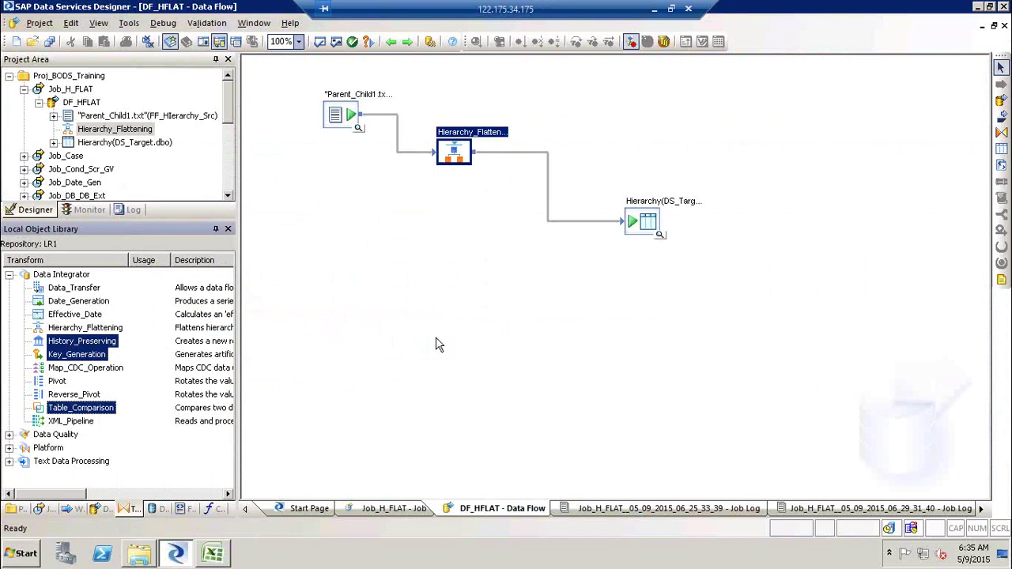
- Switch to Excel and enter the text Delta in cell C3 of the empty Sheet2
left_click(220, 556)
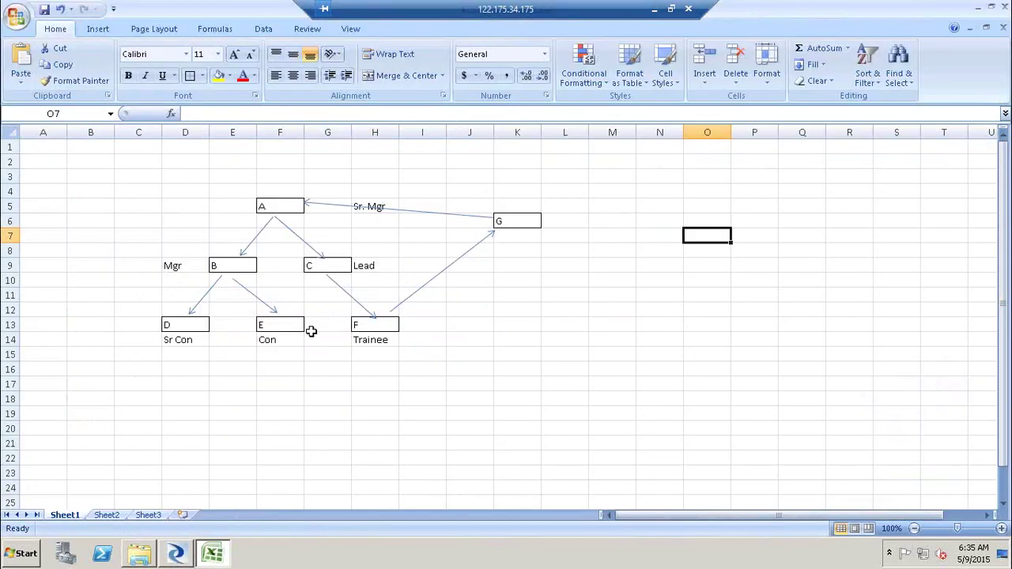
left_click(119, 515)
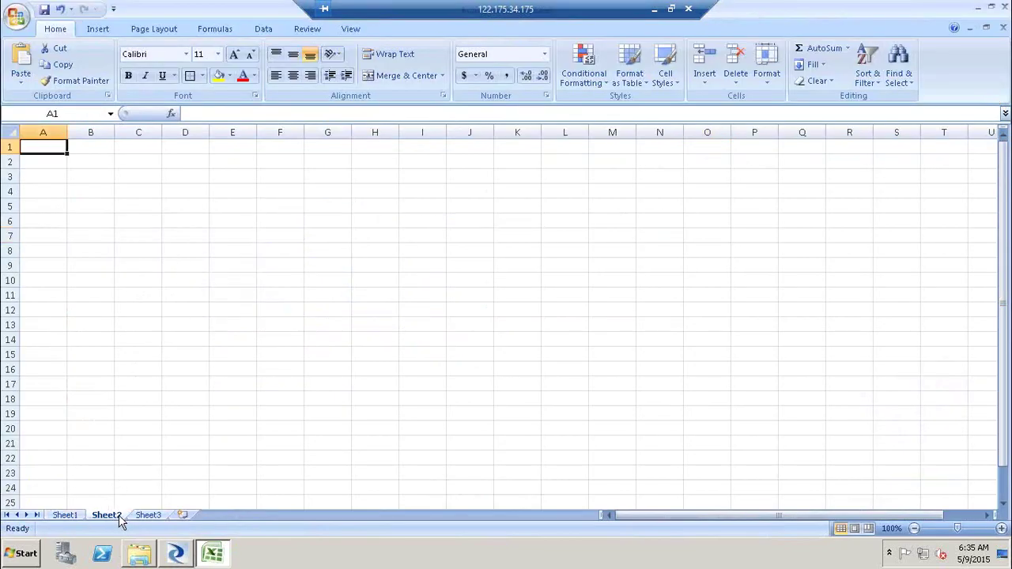
left_click_drag(155, 186, 199, 235)
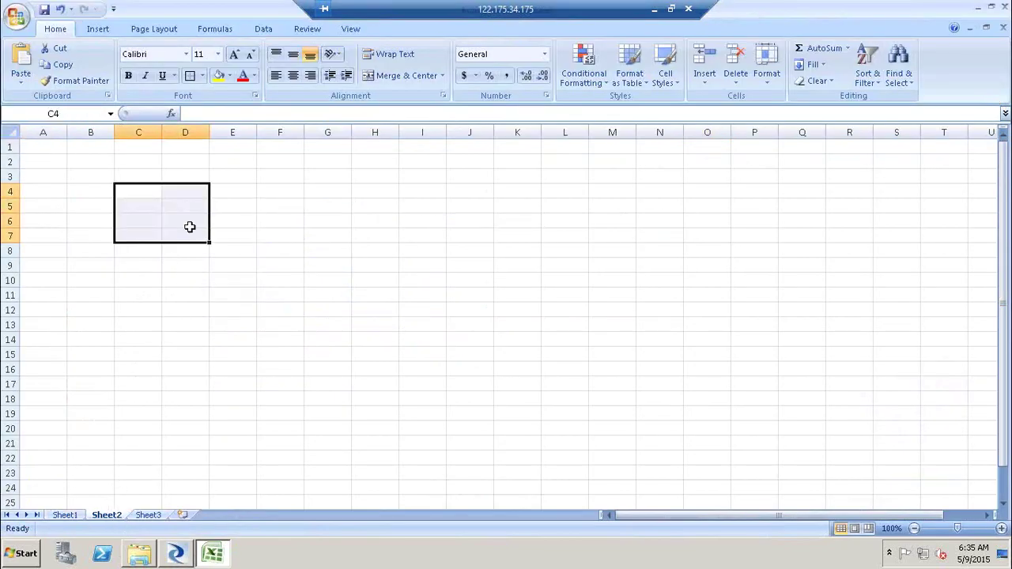
left_click(127, 172)
type("Delta")
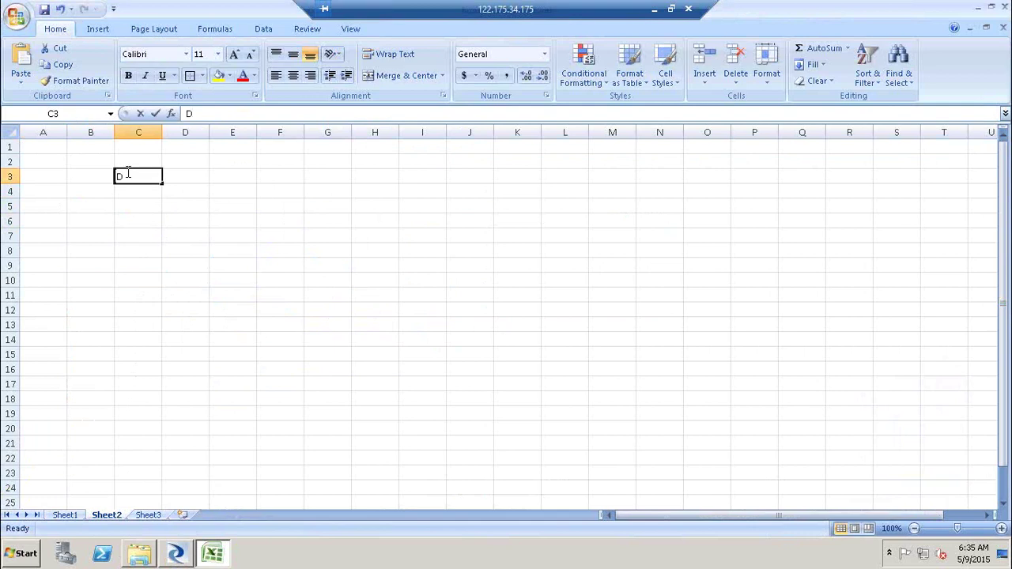
left_click(236, 179)
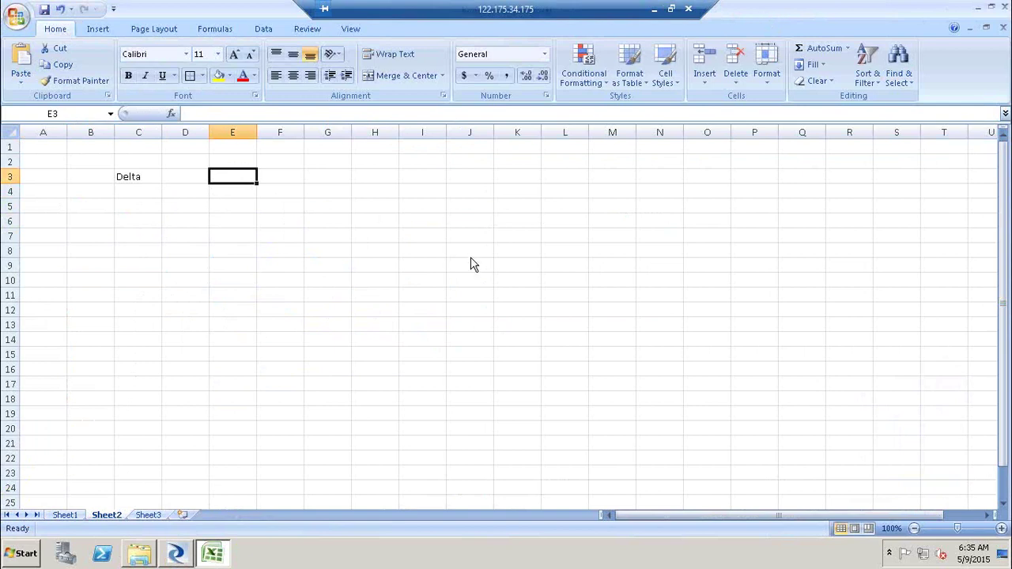
left_click(197, 208)
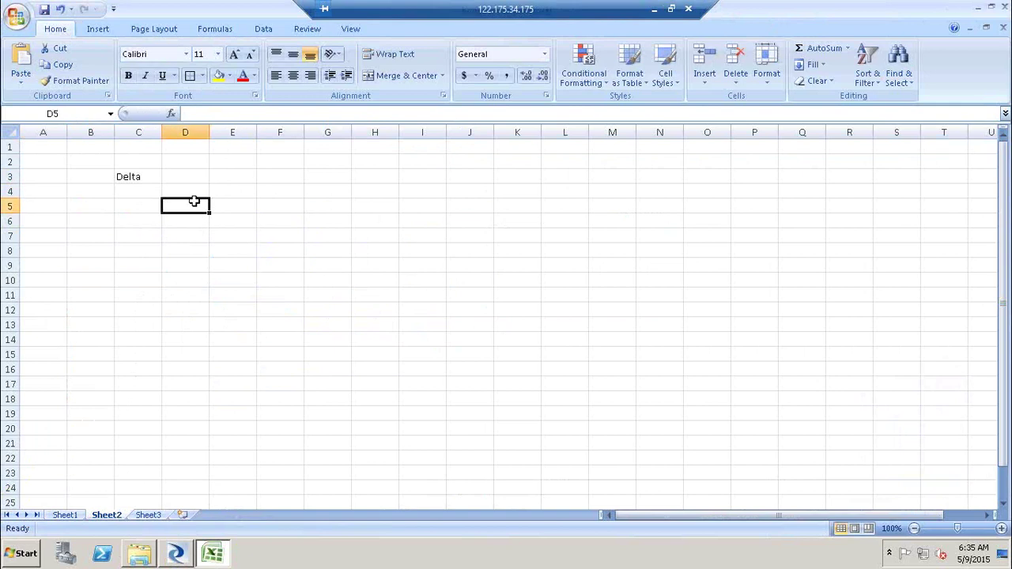
left_click_drag(245, 202, 285, 246)
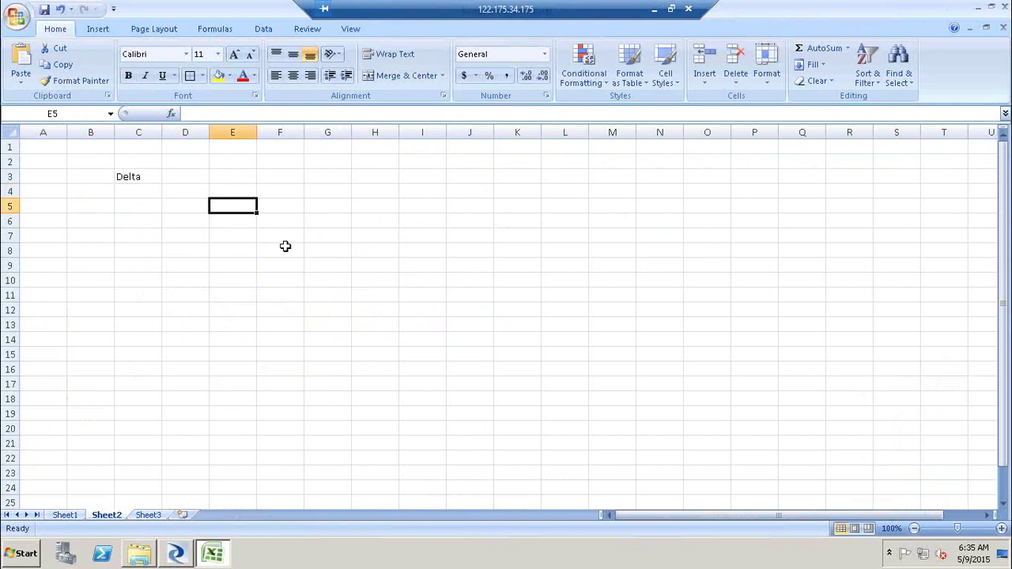
- Outline the ranges E5:F8 and M5:O8 with borders to form a source box and a target box
left_click(190, 76)
left_click_drag(626, 203, 685, 255)
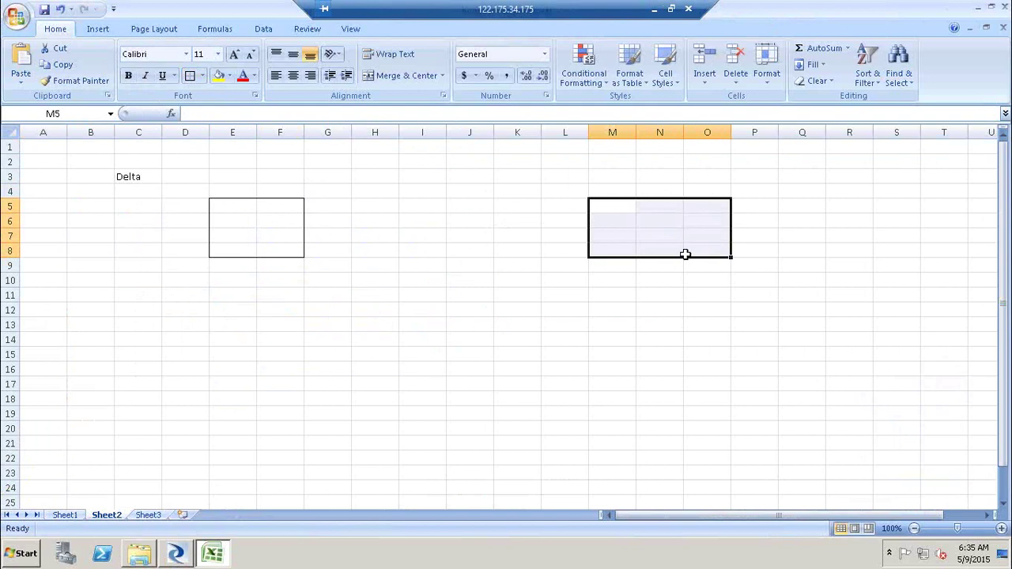
left_click(190, 76)
left_click(470, 222)
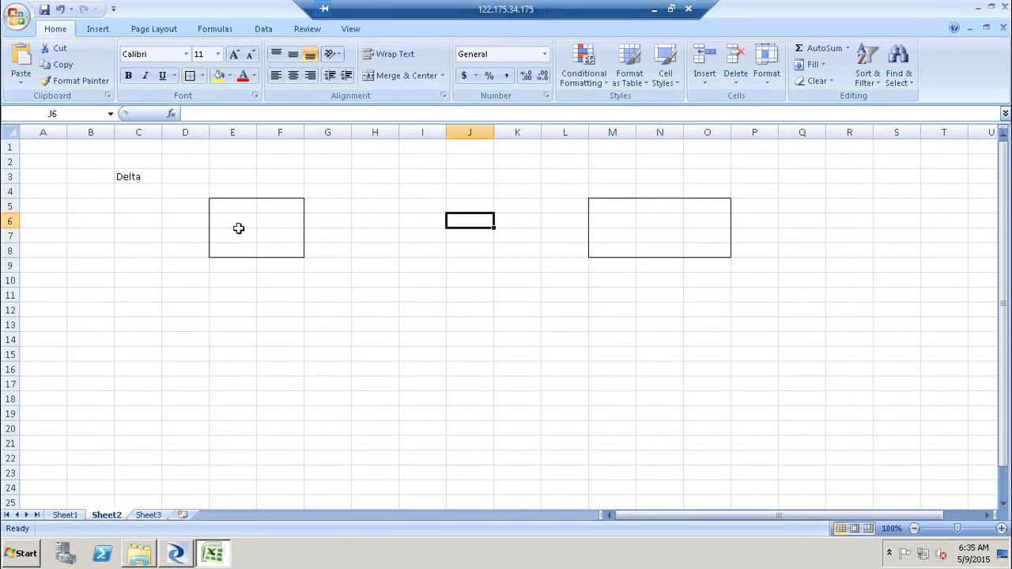
- Draw a straight arrow about 4.7" long from the E5:F8 box to the M5:O8 box
left_click(98, 29)
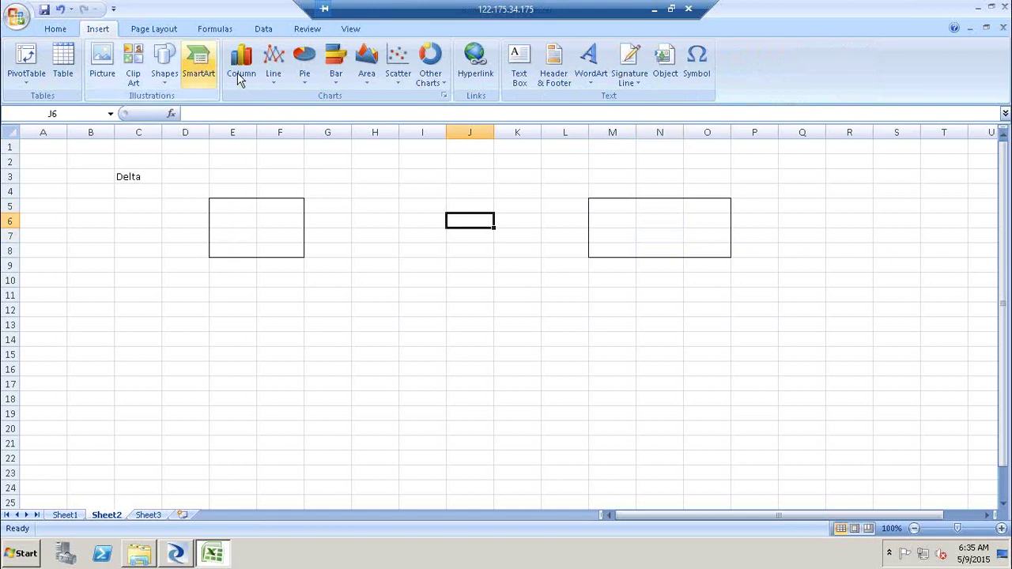
left_click(164, 72)
left_click(187, 111)
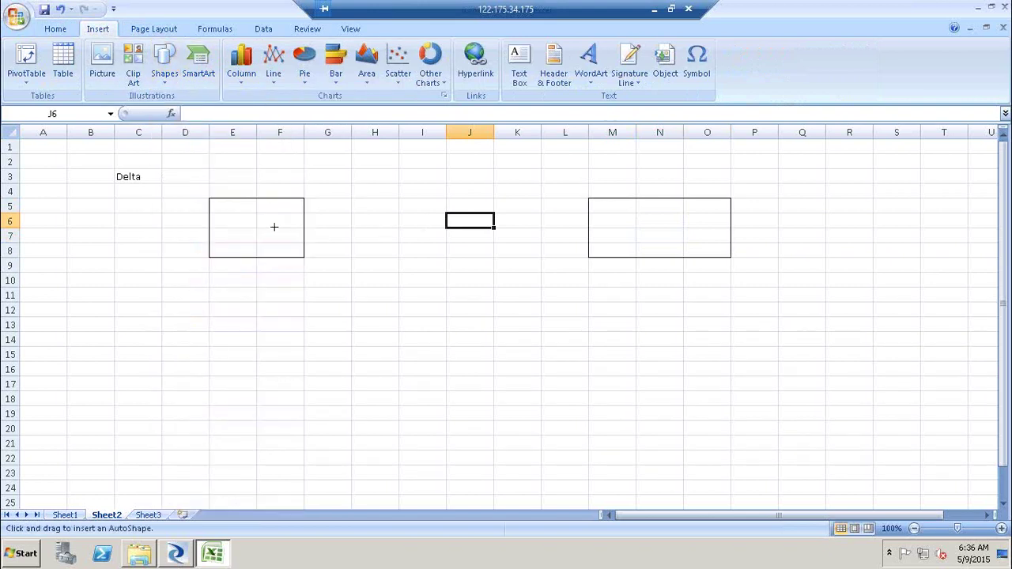
left_click_drag(275, 227, 606, 223)
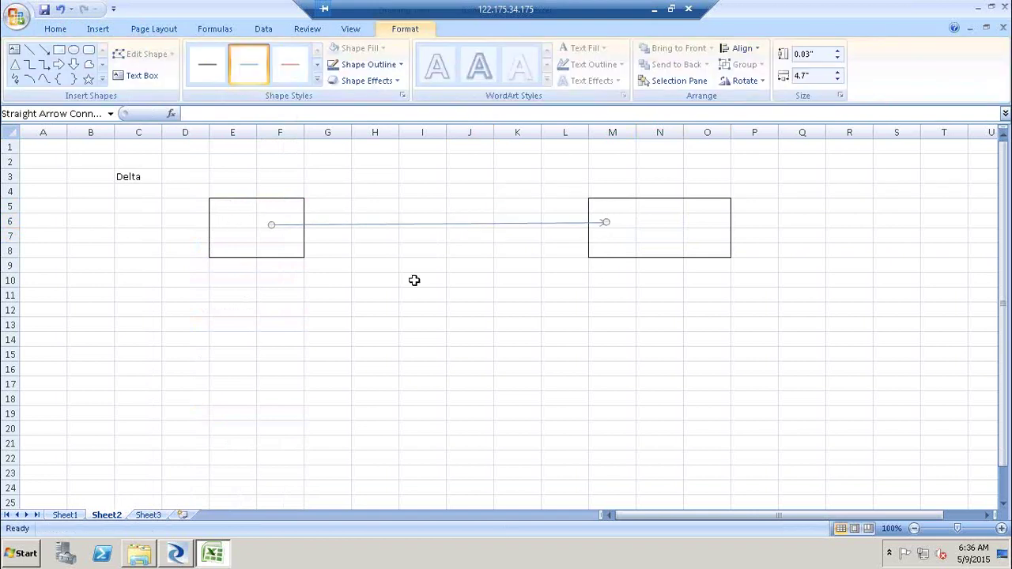
- Enter 100,00,00000 in F10 below the source box and copy it to N10 below the target box
left_click(260, 277)
type("10")
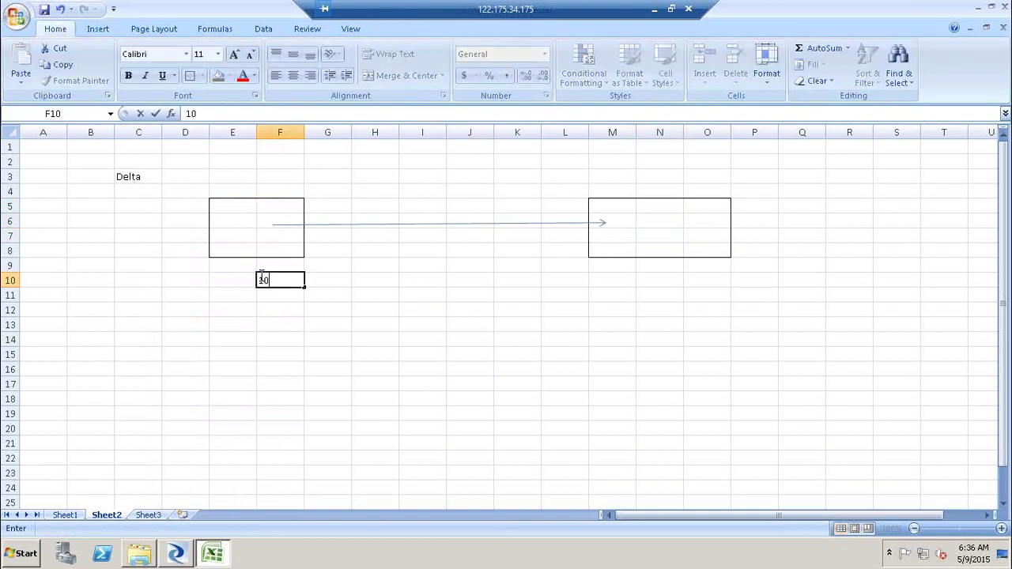
type("0,00,00000")
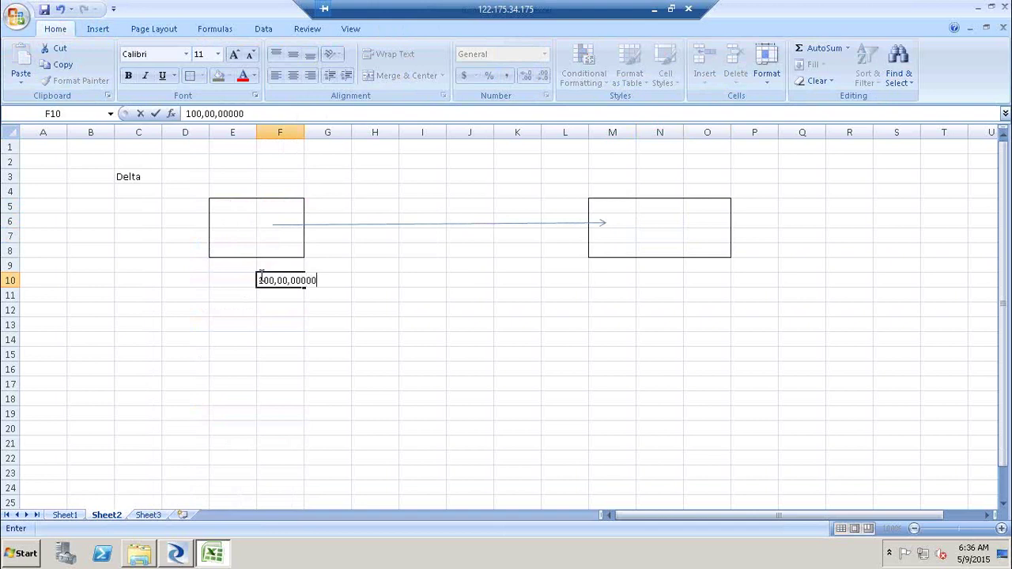
left_click(317, 366)
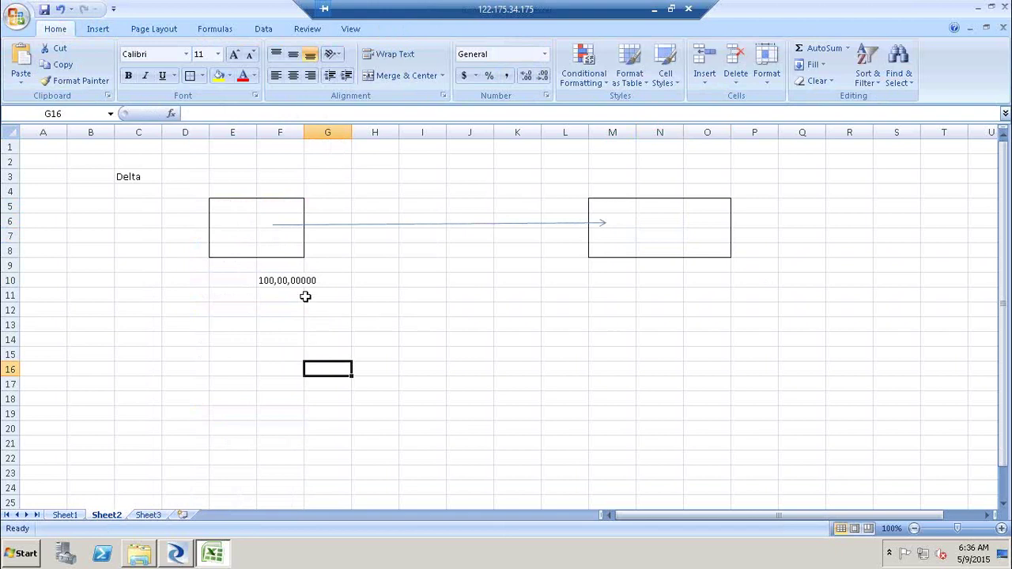
left_click(270, 280)
key("ctrl+c")
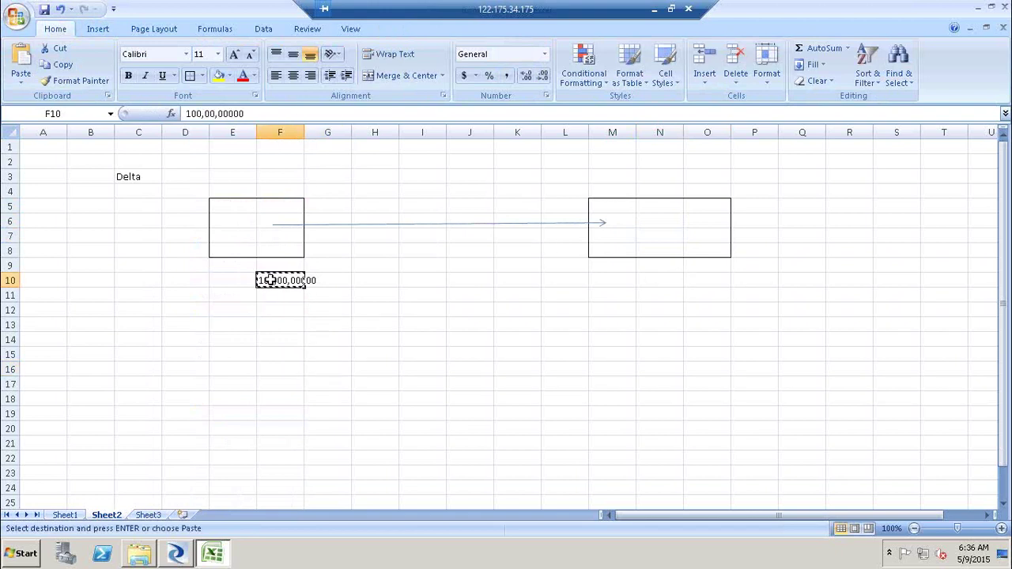
left_click(660, 281)
key("ctrl+v")
key("ctrl+c")
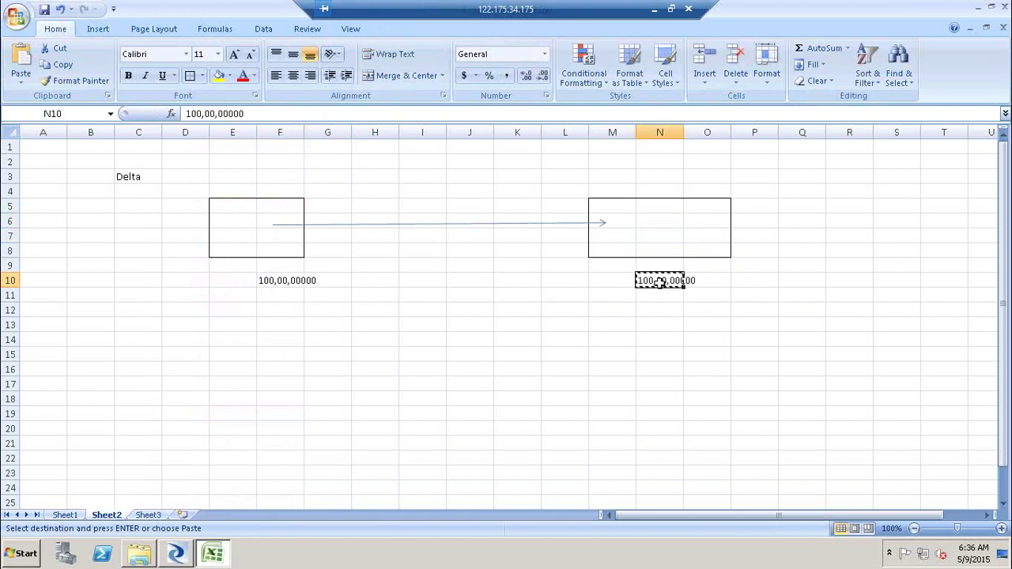
left_click(707, 344)
- Label the arrow by entering Full load in cell I6
left_click(404, 218)
type("Full")
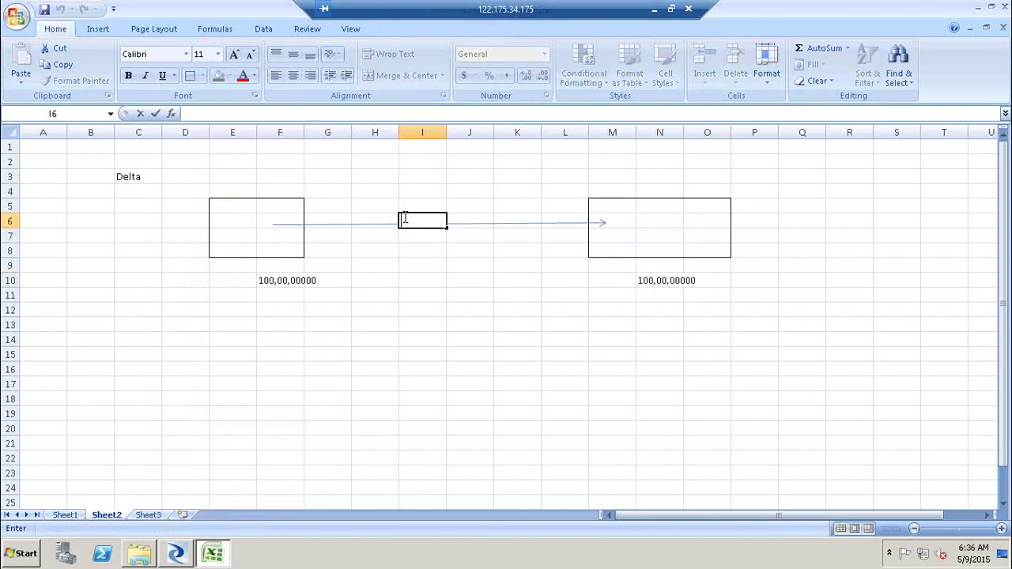
type(" load")
left_click(539, 389)
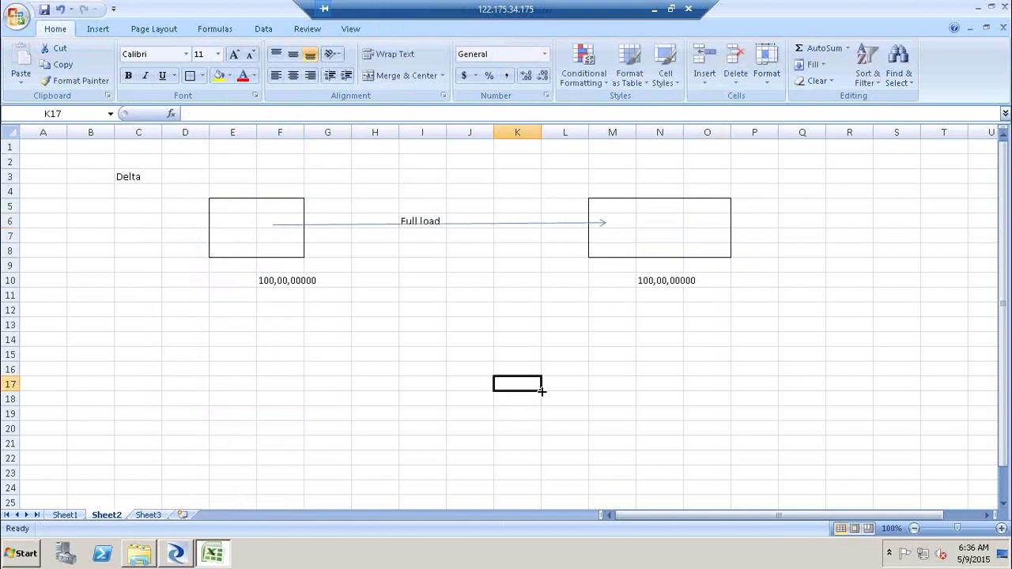
- Enter "I , U" in F11 and "10, 15" in F12 below the source record count
left_click(267, 294)
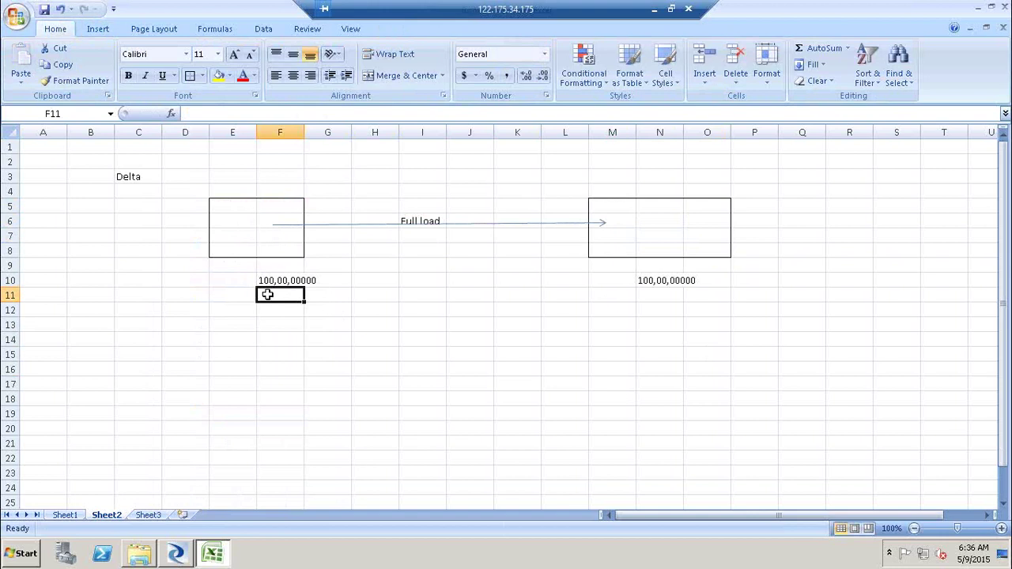
type("I , U")
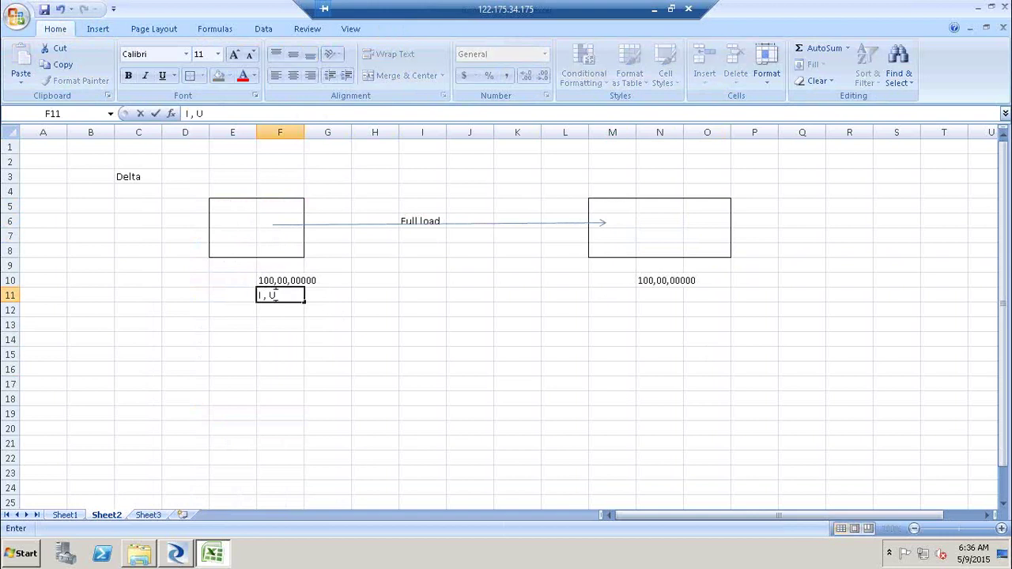
left_click(388, 305)
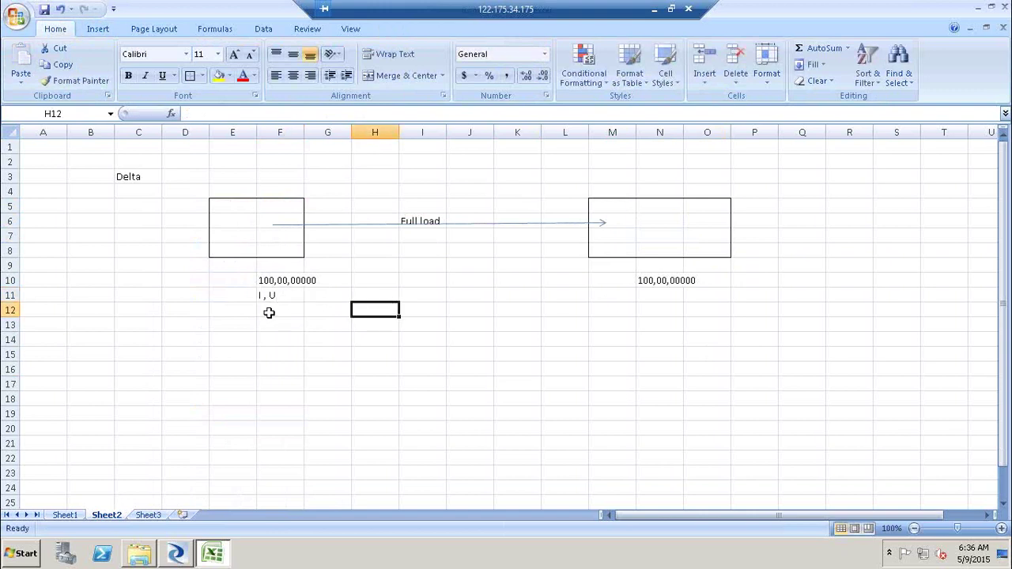
left_click(268, 313)
type("10, 15")
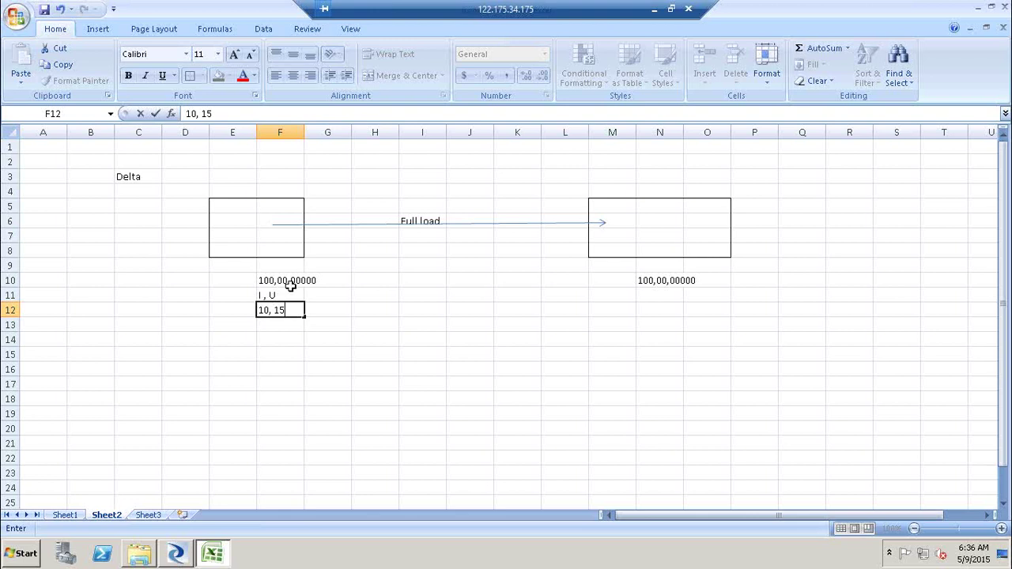
left_click(290, 284)
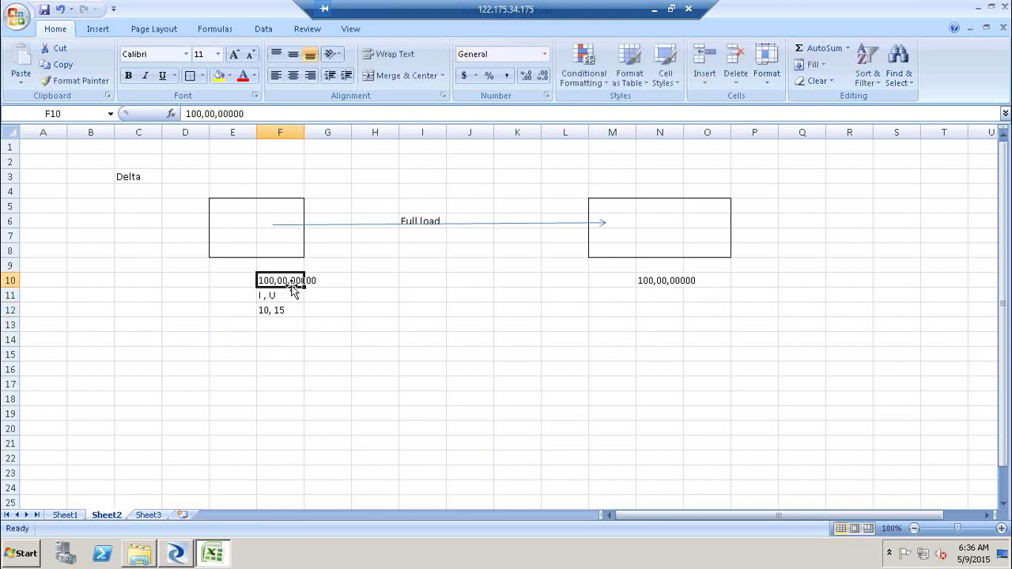
- Enter 25 in N11 and Delta in O11 below the target record count
left_click(659, 296)
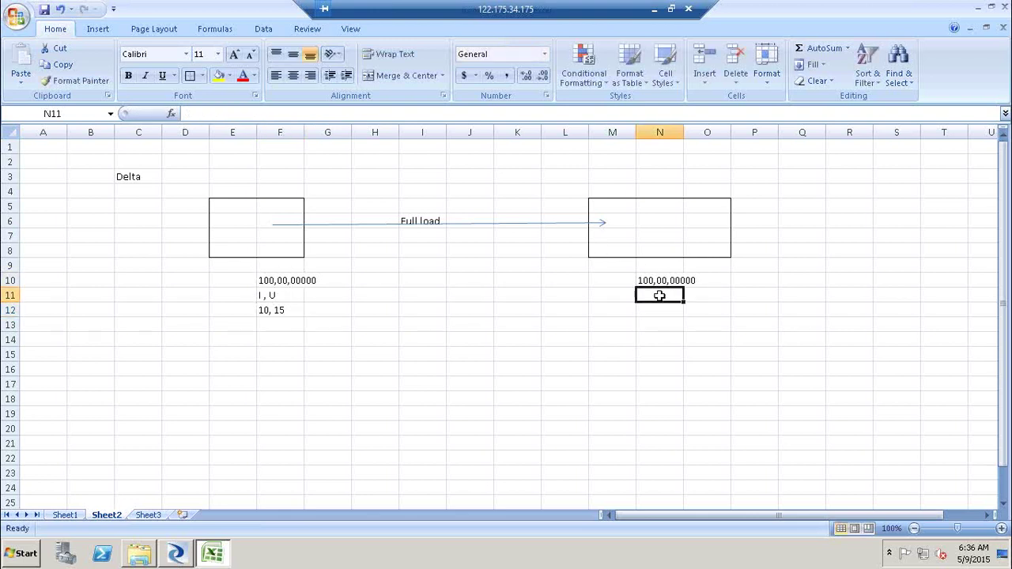
type("25")
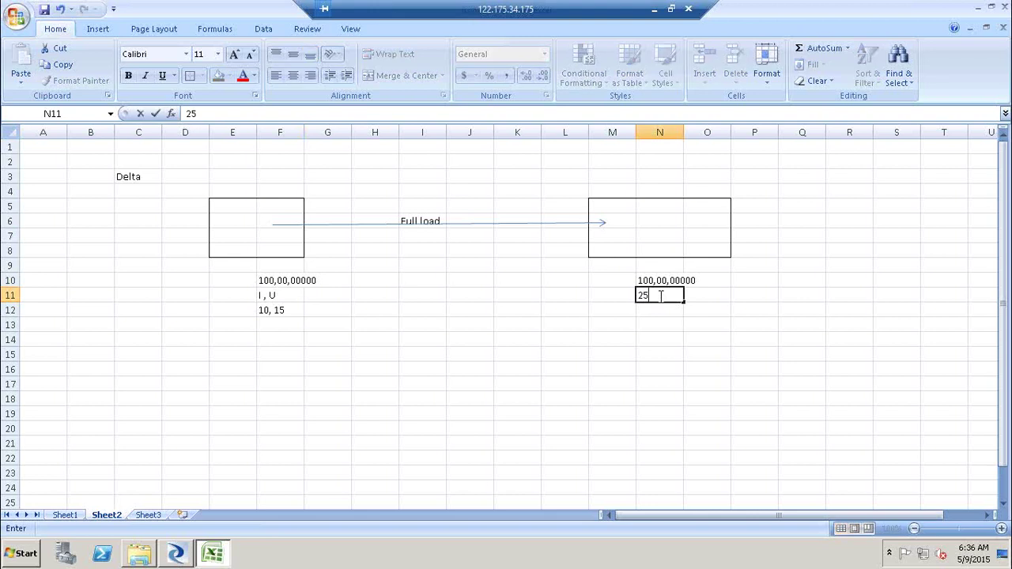
left_click(285, 313)
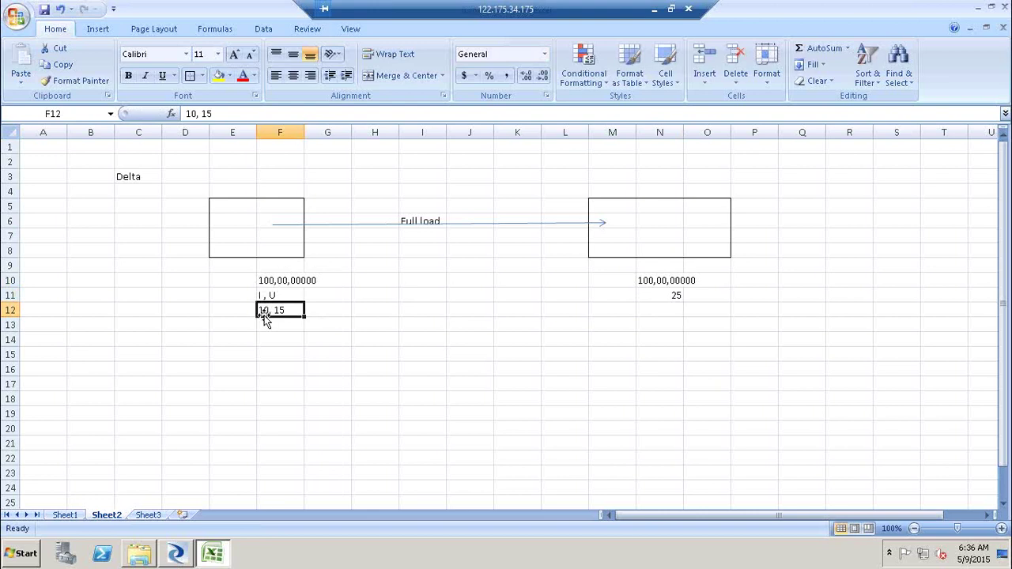
left_click(676, 295)
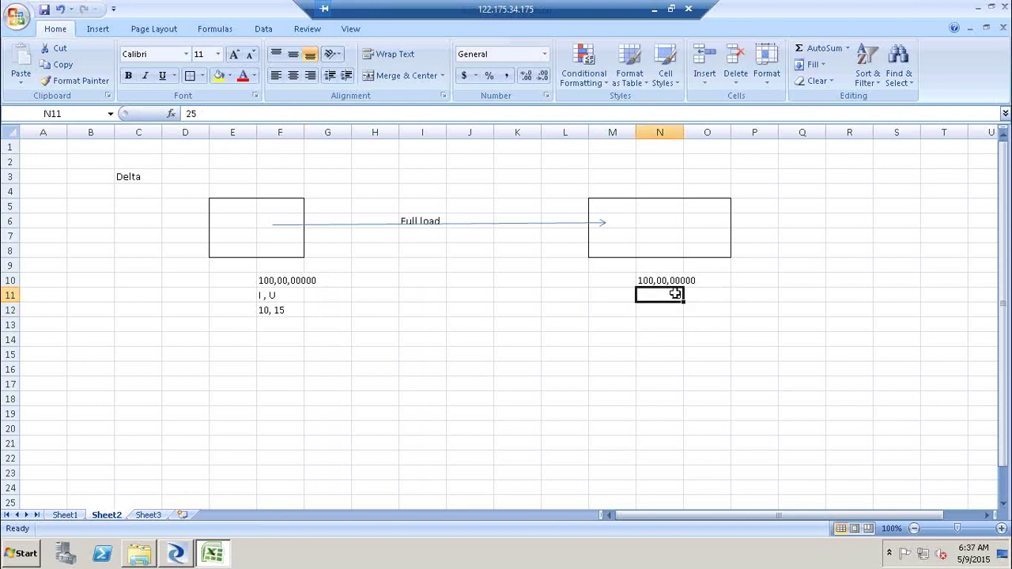
left_click(714, 296)
type("Delta")
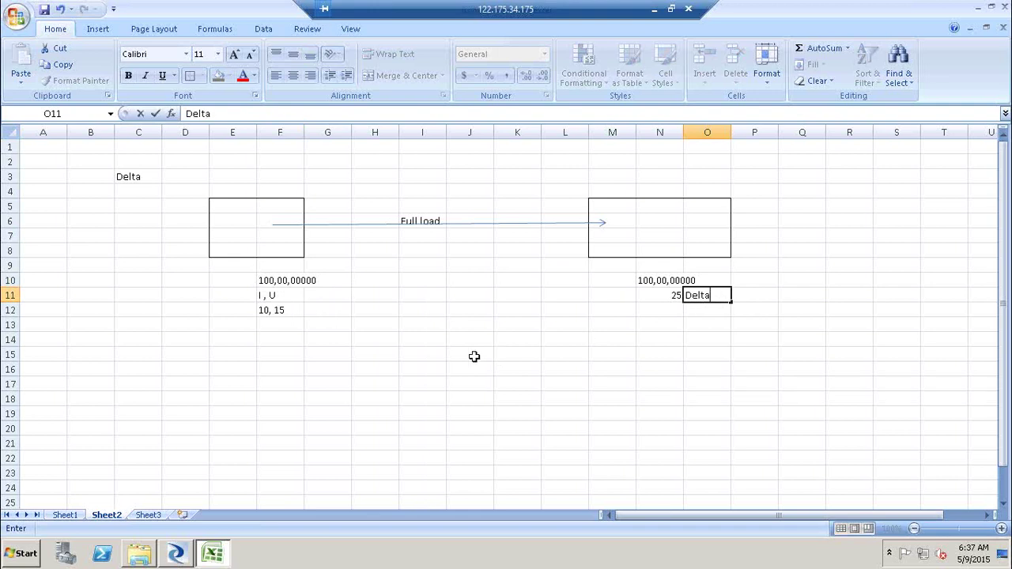
left_click(473, 357)
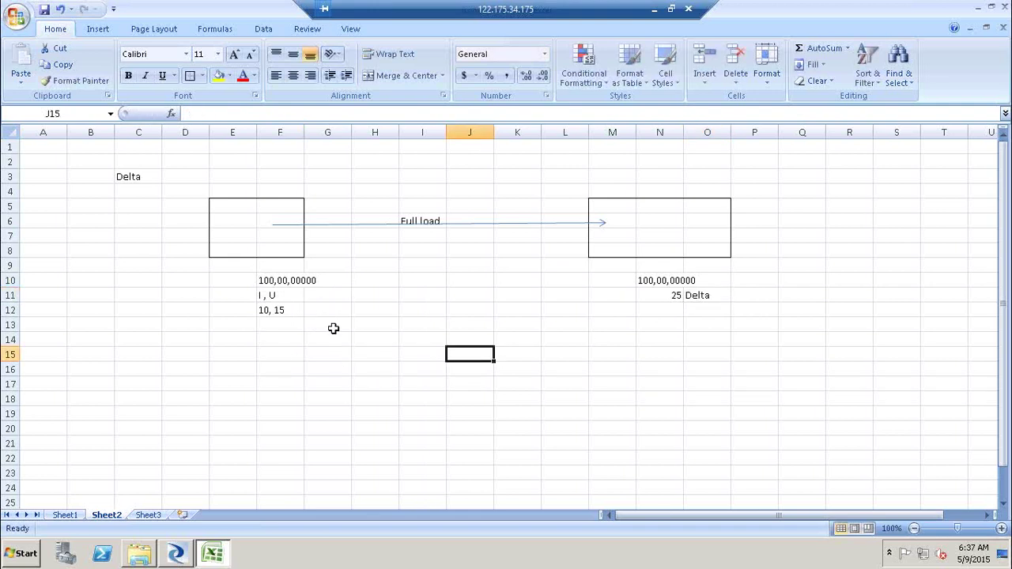
- Enter the label "Delta / Time stamp" in F4 above the source box
left_click(281, 312)
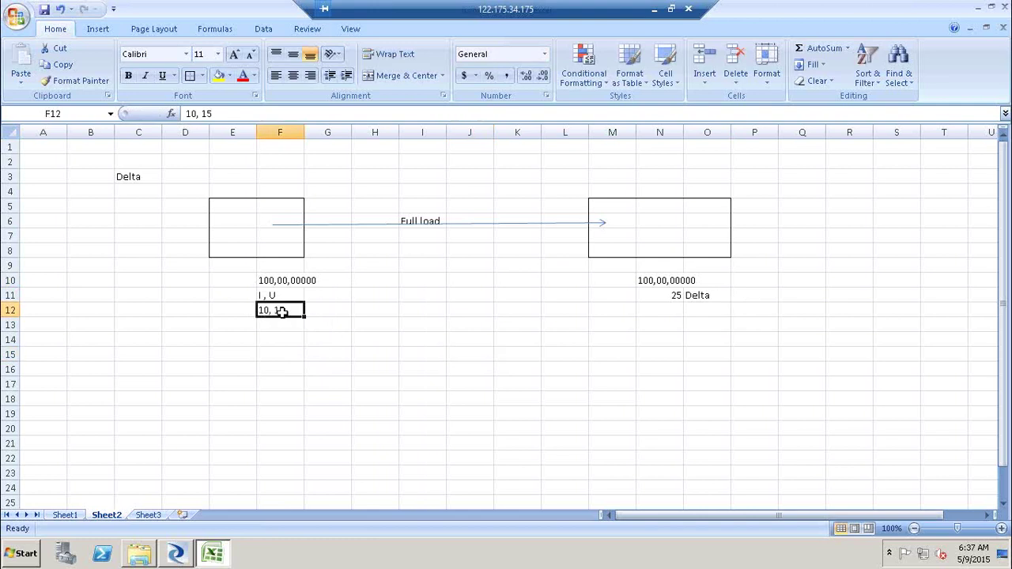
left_click(291, 193)
type("Del")
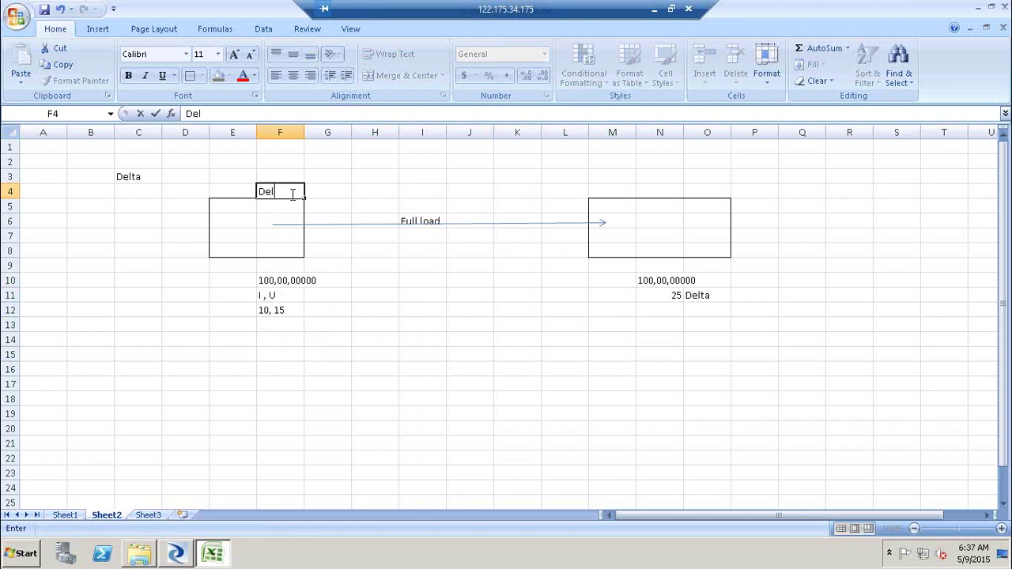
type("ta / Time stamp")
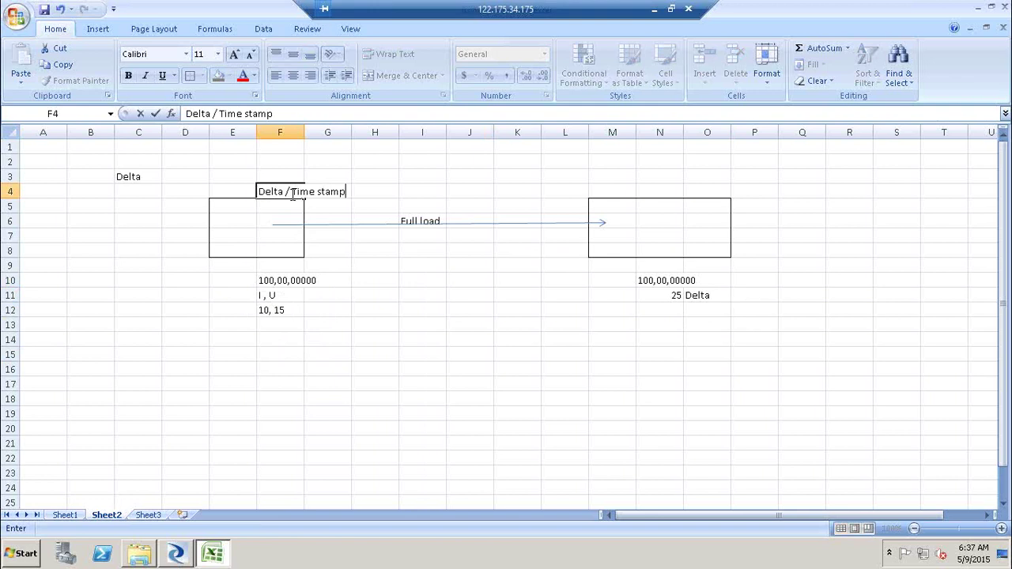
left_click(477, 297)
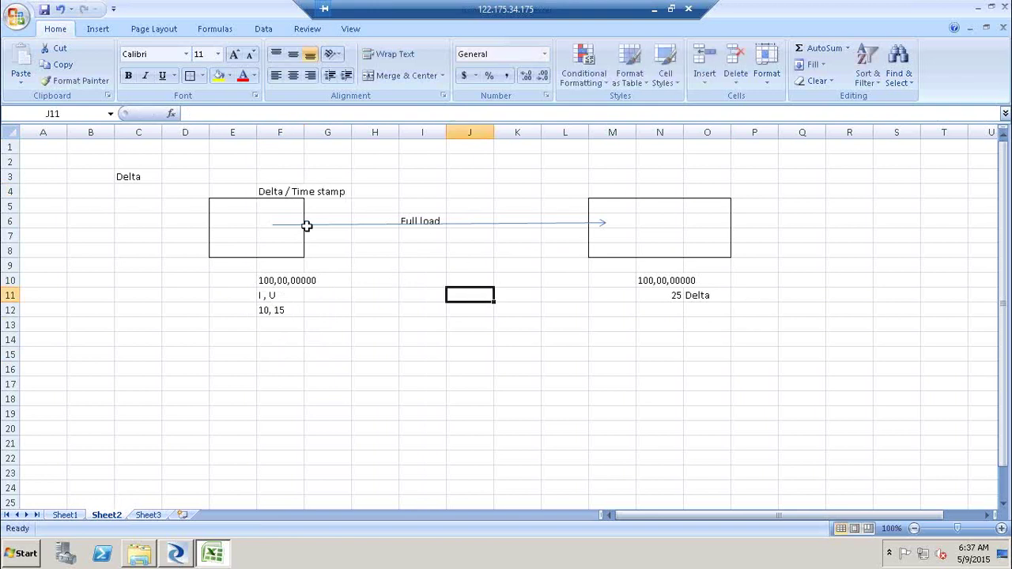
- Review the source box, its change values in F12 and the target box by selecting cells in each
left_click(278, 216)
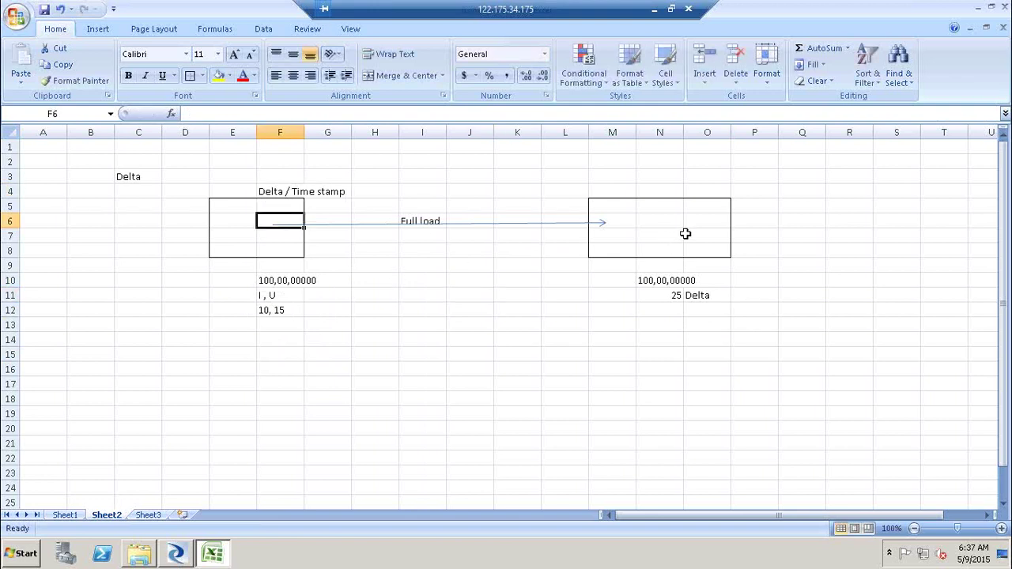
left_click(685, 235)
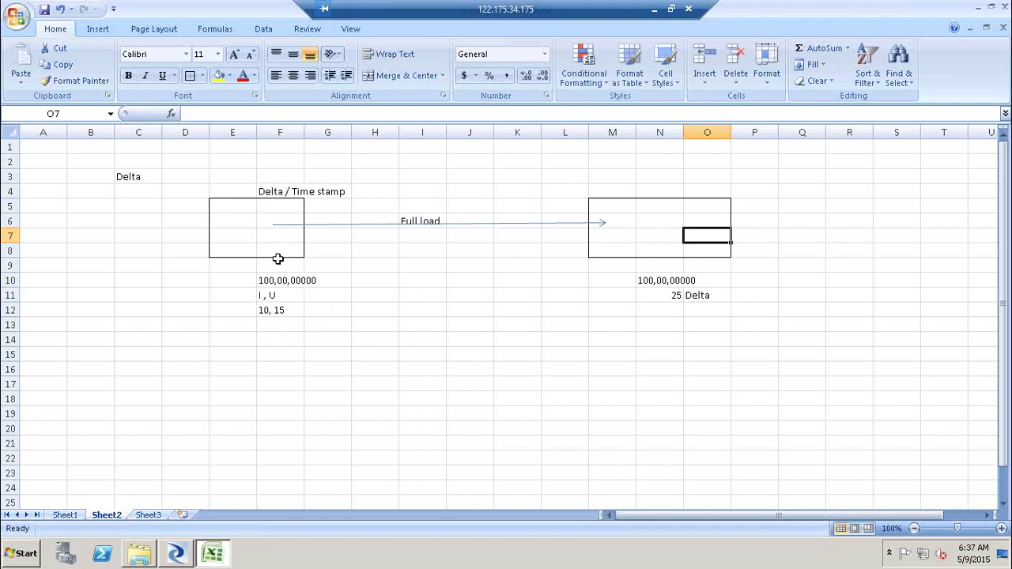
left_click(280, 235)
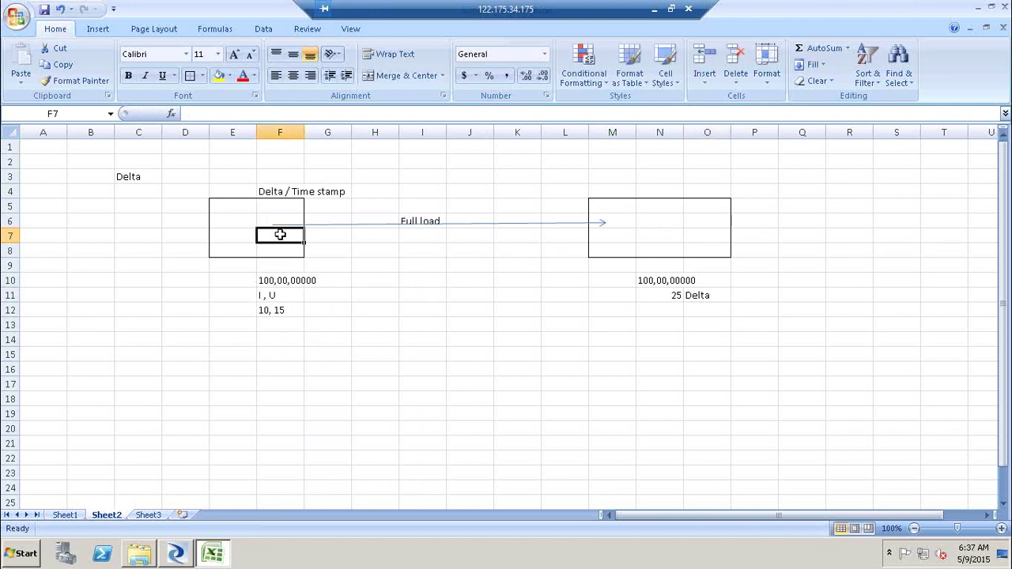
left_click(286, 323)
left_click(292, 312)
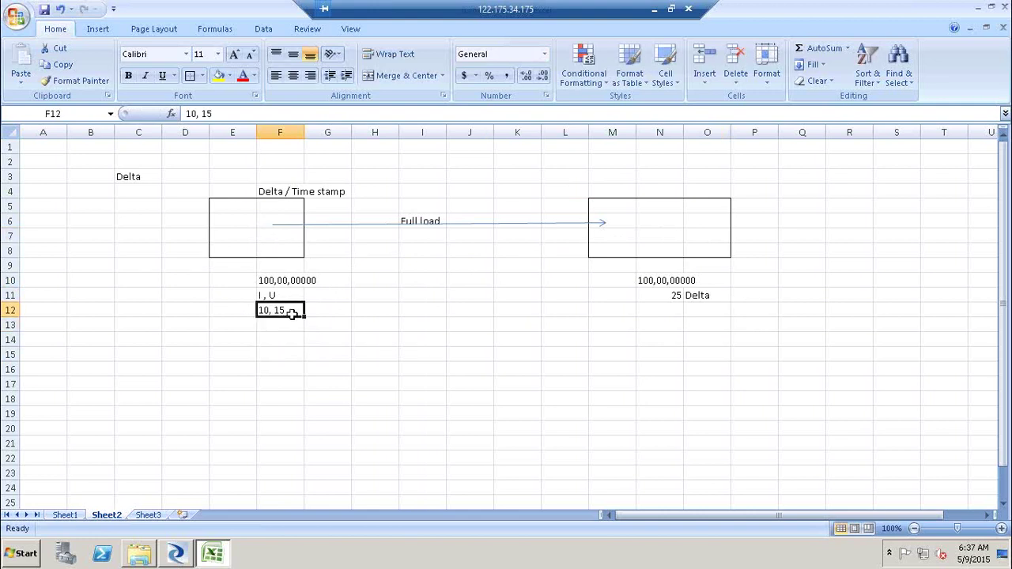
left_click(287, 220)
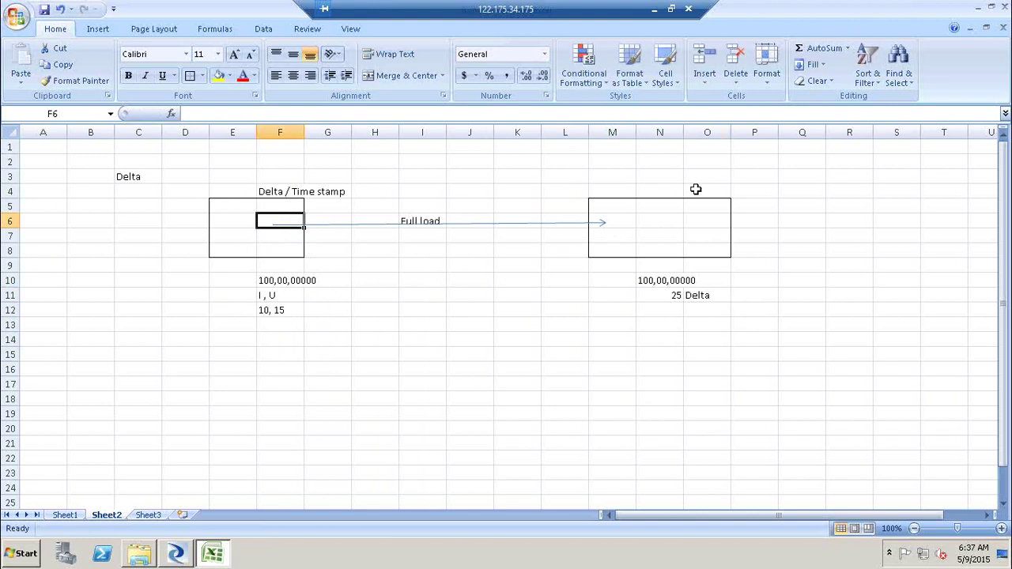
left_click(696, 217)
left_click(244, 237)
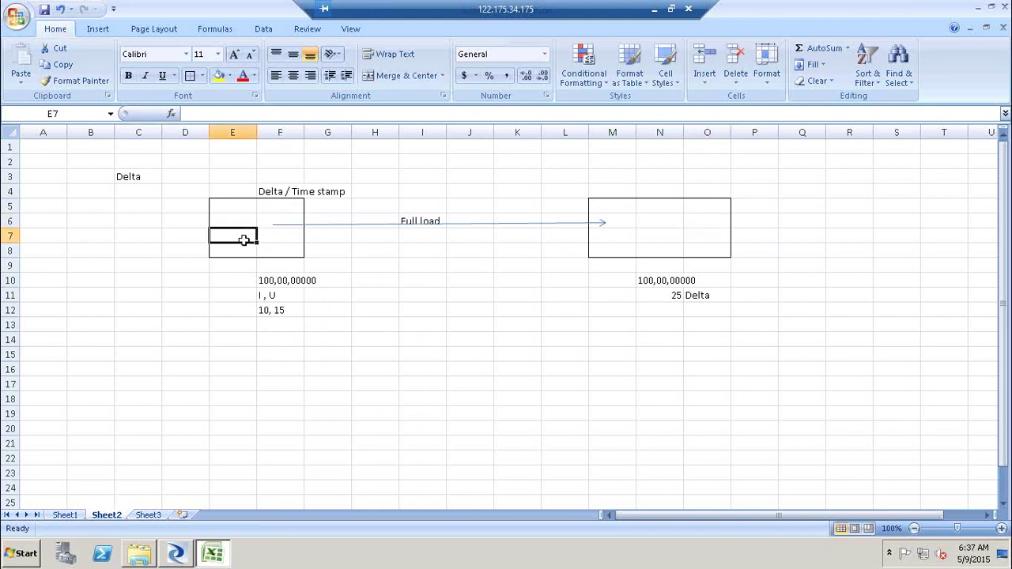
left_click(723, 244)
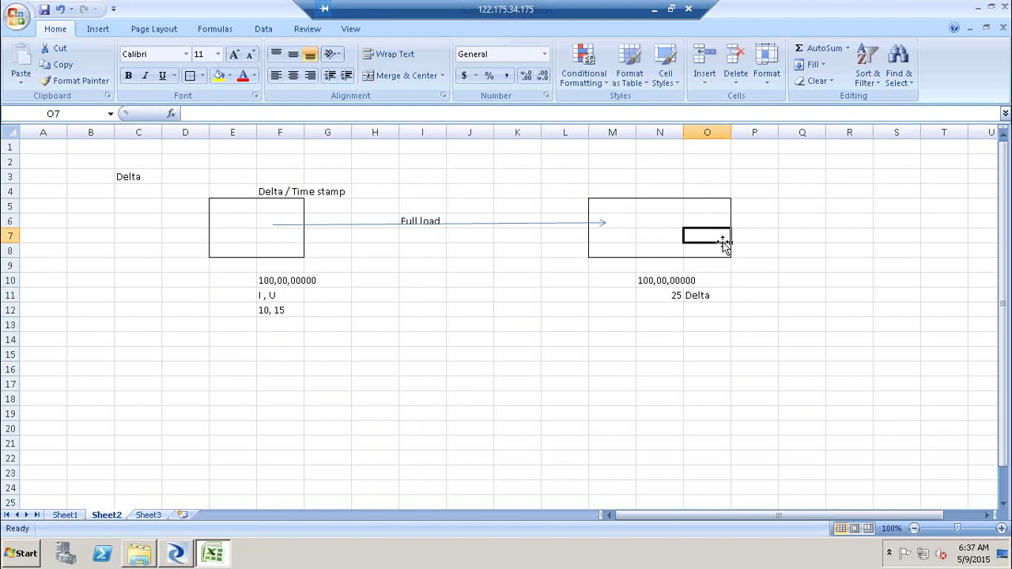
- Enter the heading AutomatedDelta in E15 below the source box and its record counts
left_click(248, 357)
type("Au")
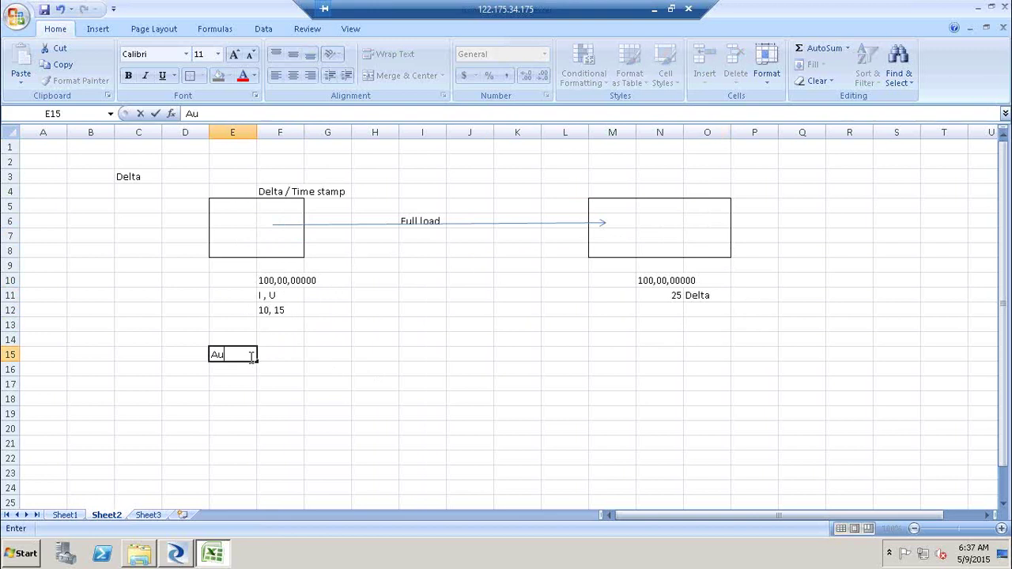
type("tomatedDe")
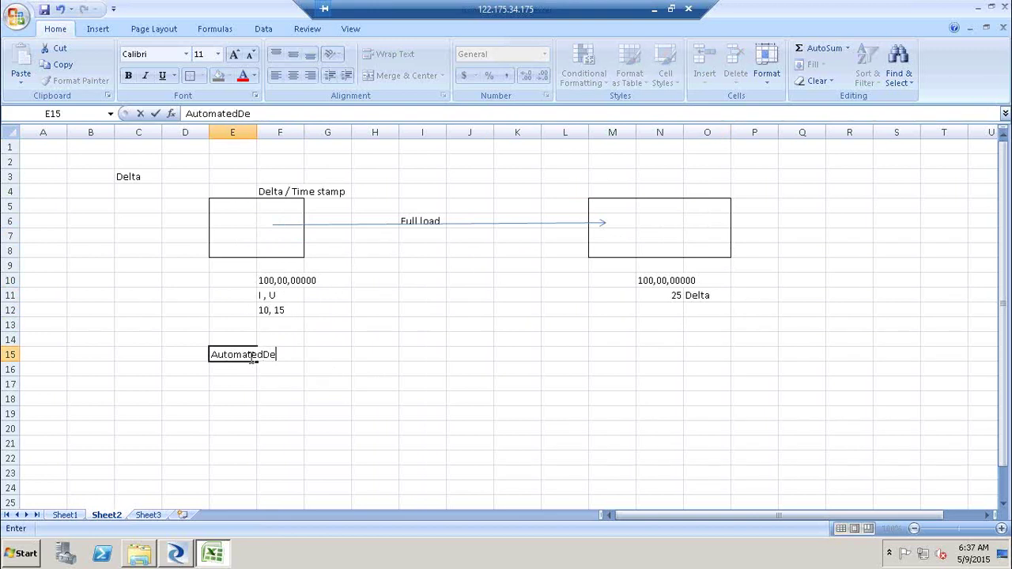
type("lta")
left_click(341, 398)
left_click(239, 357)
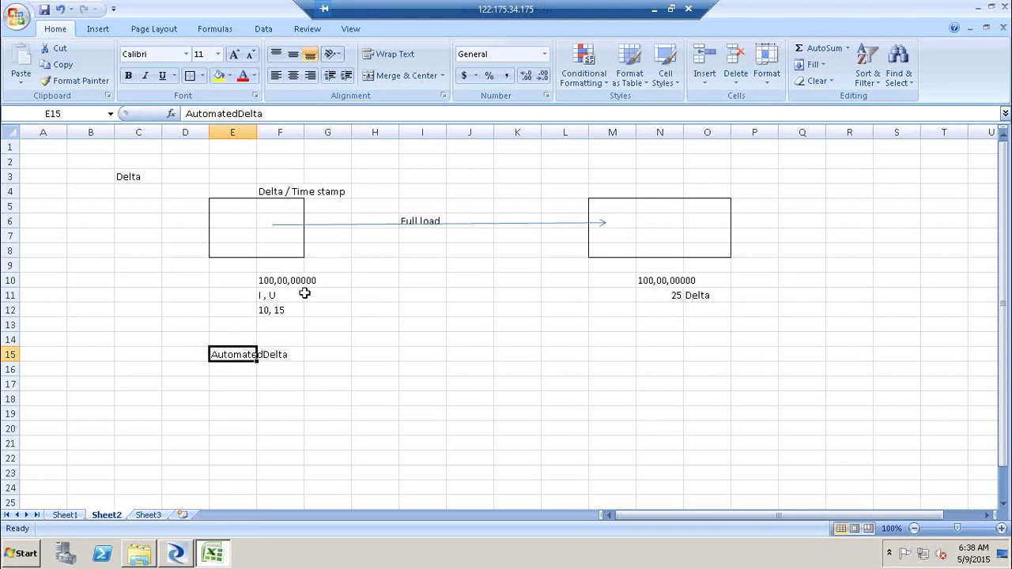
left_click(392, 384)
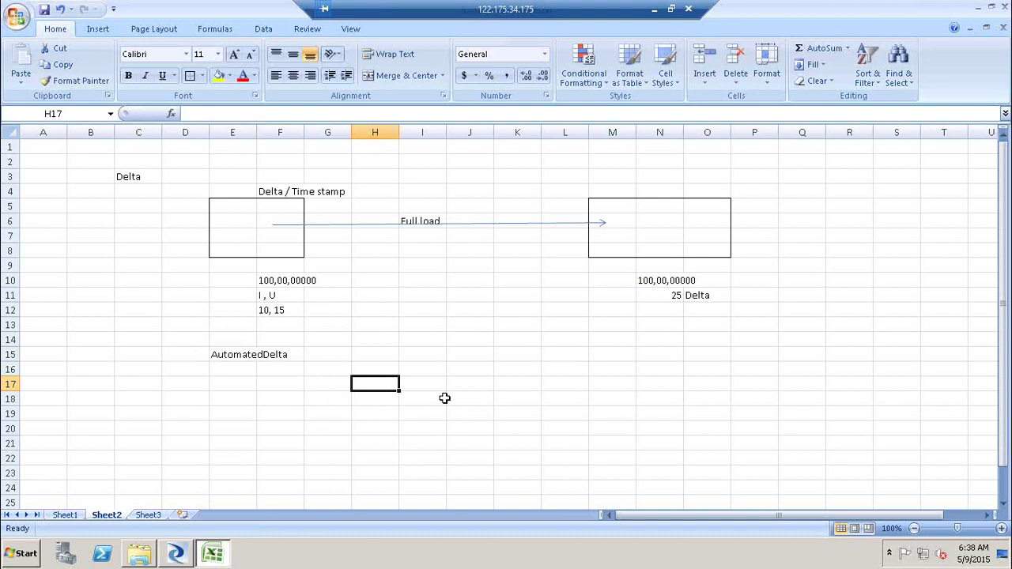
left_click(234, 370)
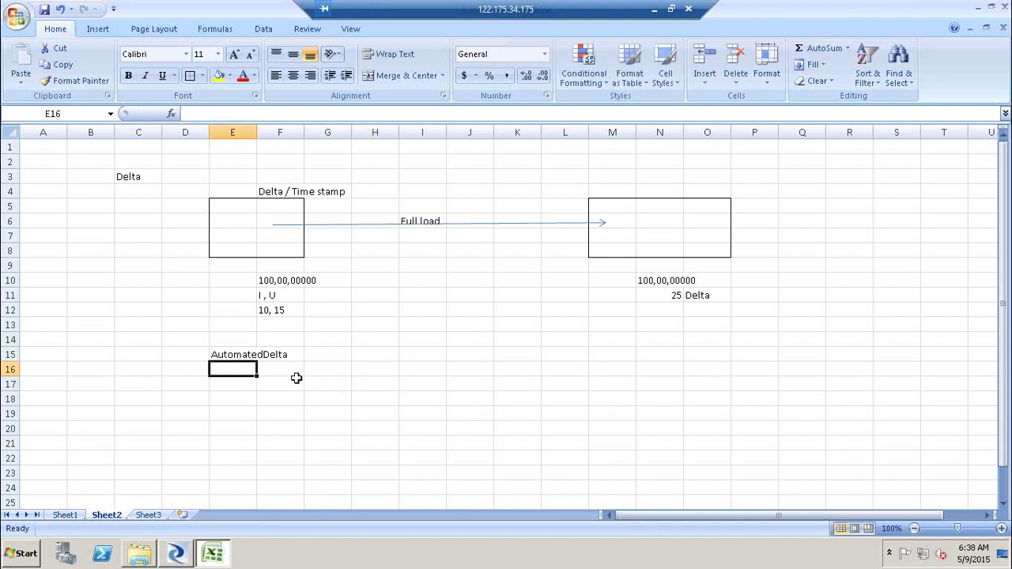
left_click(273, 371)
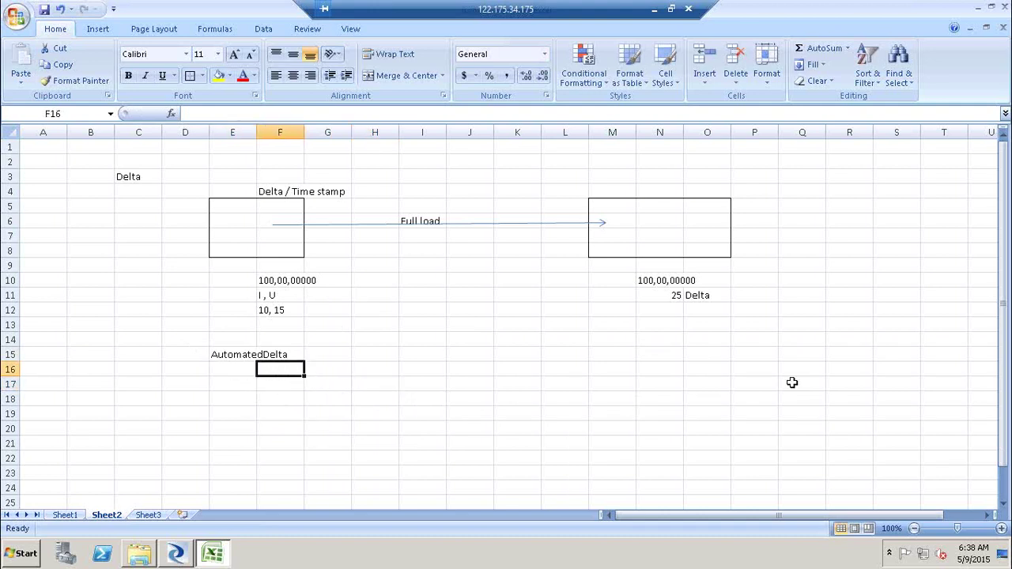
left_click(688, 378, "shift")
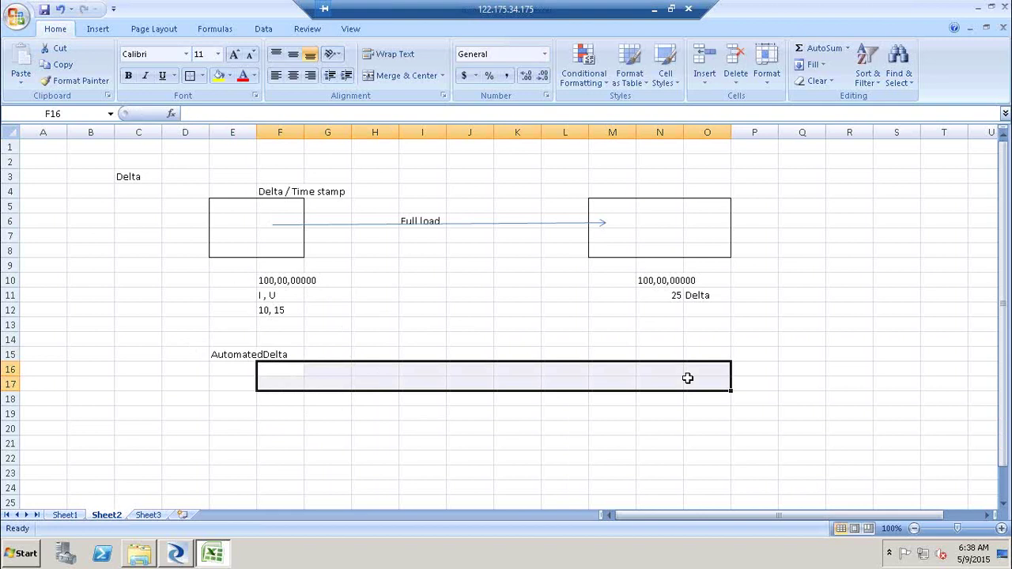
left_click(688, 378)
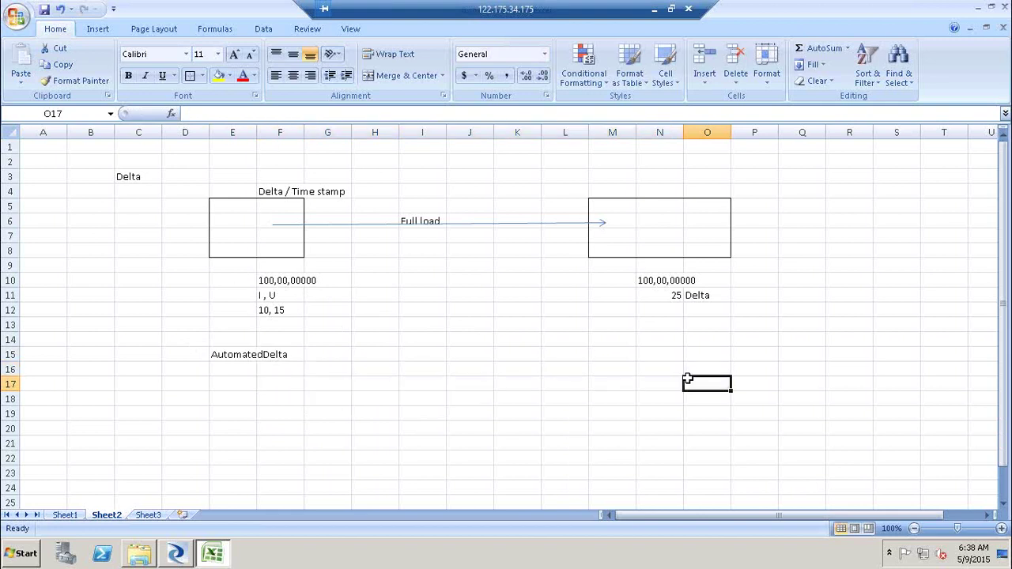
left_click(245, 357)
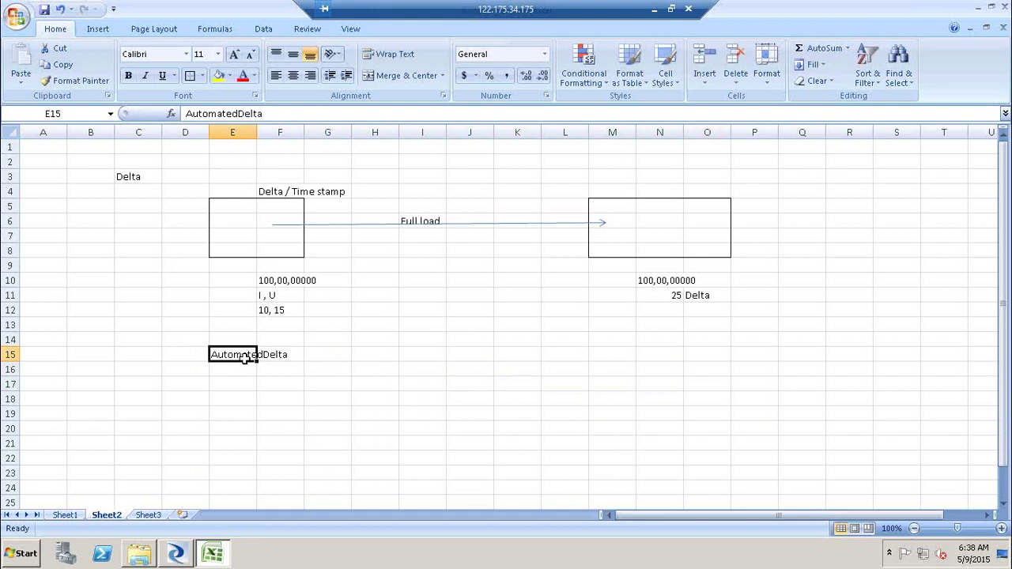
left_click(481, 366)
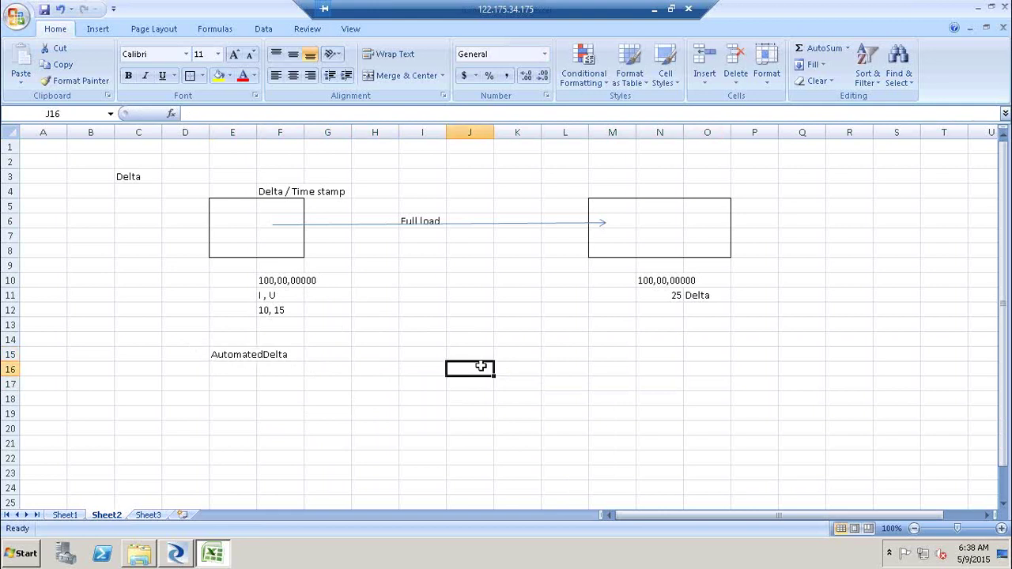
- Enter Emp in F17 below the AutomatedDelta heading as the source table label
left_click_drag(1005, 250, 1005, 279)
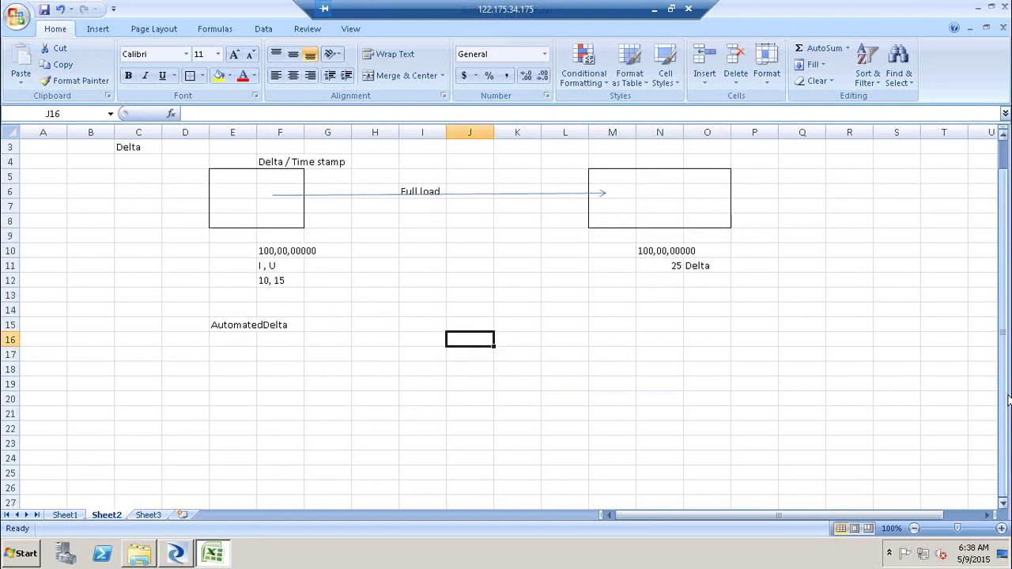
left_click(267, 361)
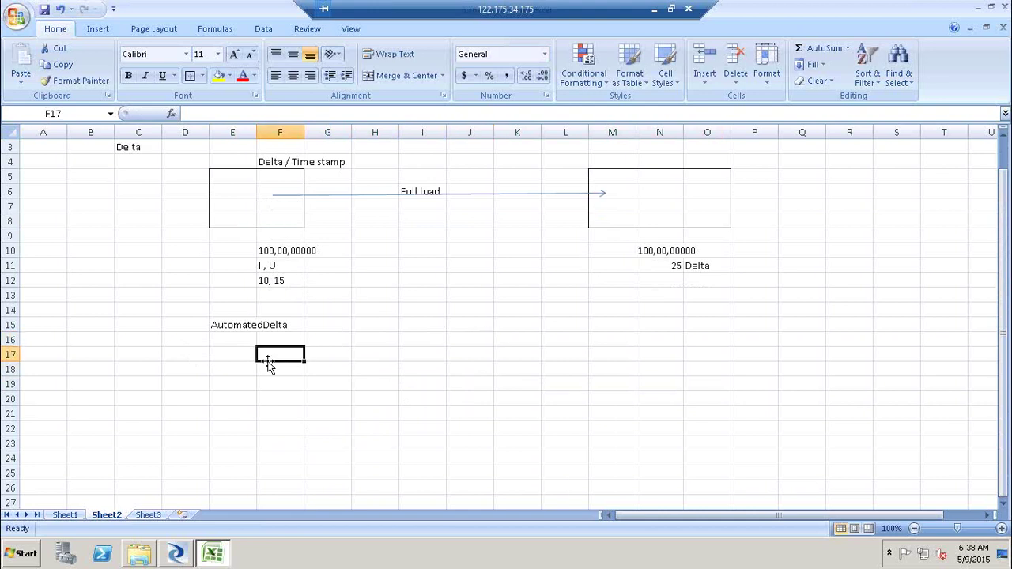
type("Empolo")
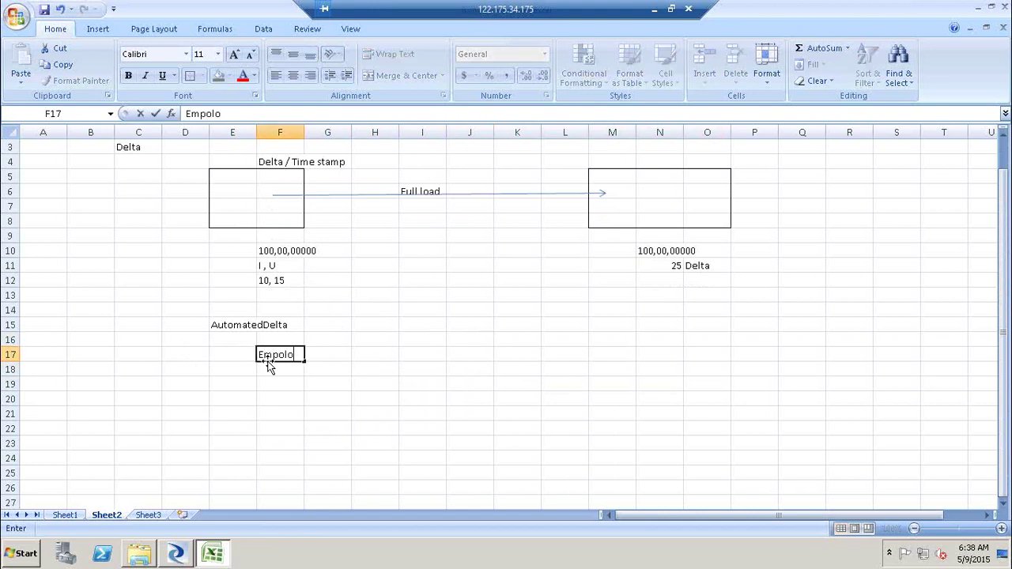
key("BackSpace")
key("BackSpace")
key("BackSpace")
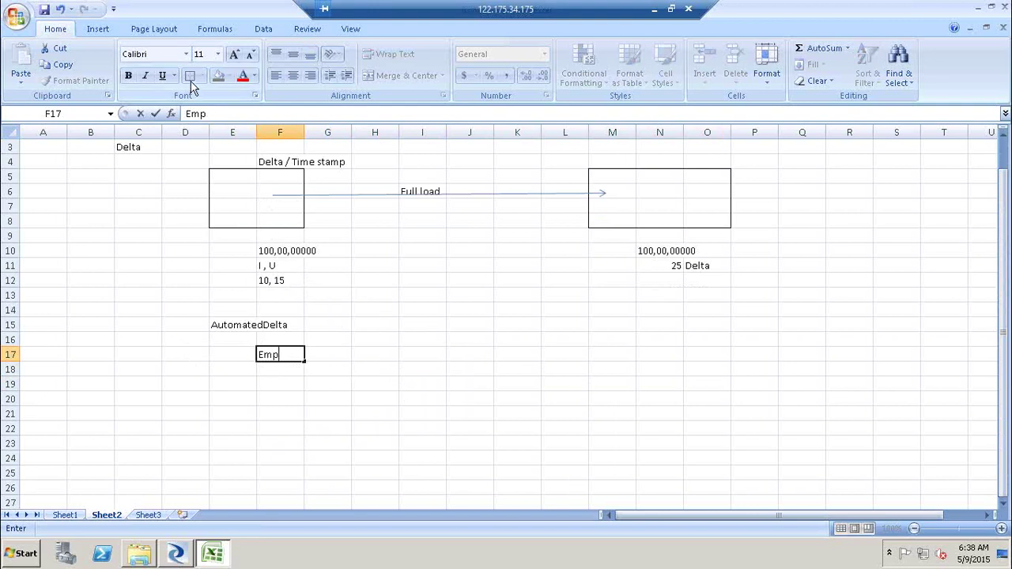
key("Return")
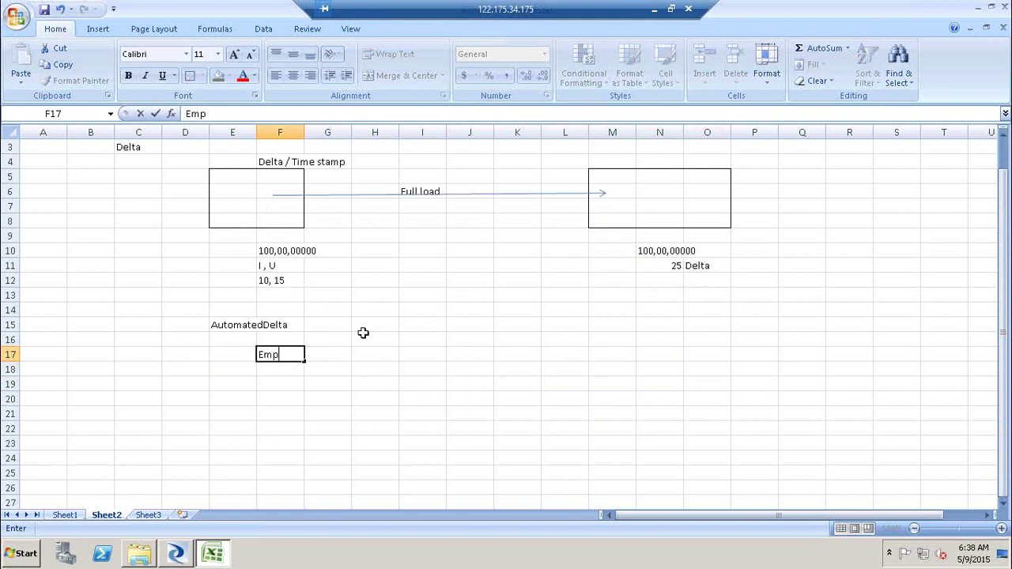
key("Down")
key("Right")
key("Right")
- Outline the Emp cell F17 with an outside border
left_click(295, 355)
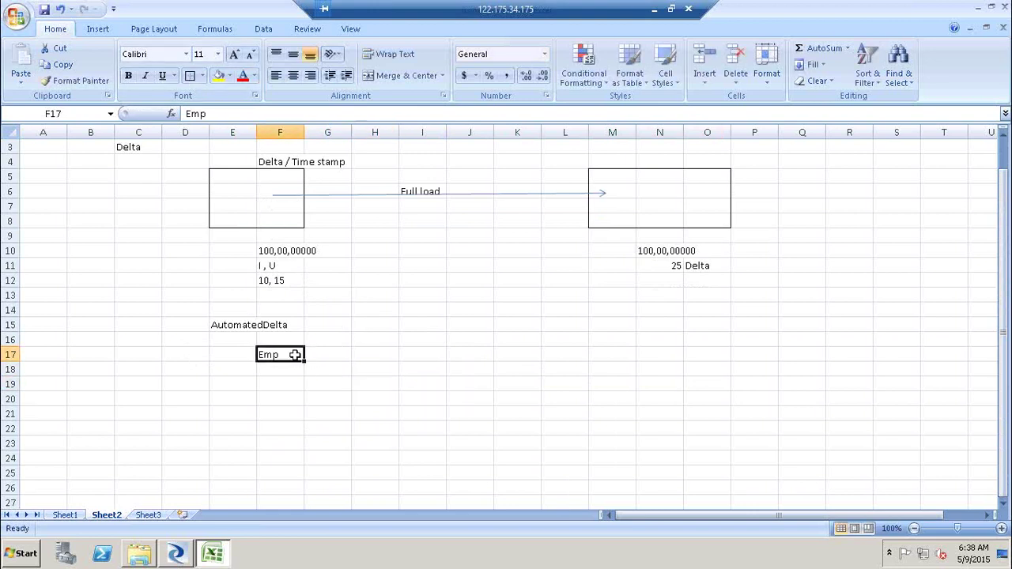
left_click(190, 75)
left_click(375, 355)
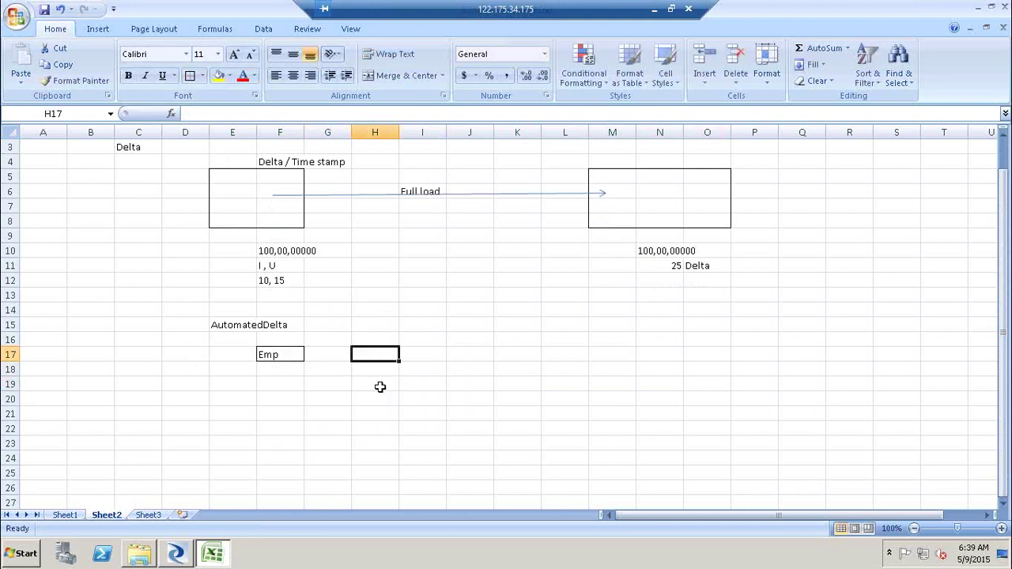
- Enter Table Comp in I20 and Hist preserving in K21 as stages of the automated delta flow
left_click(379, 386)
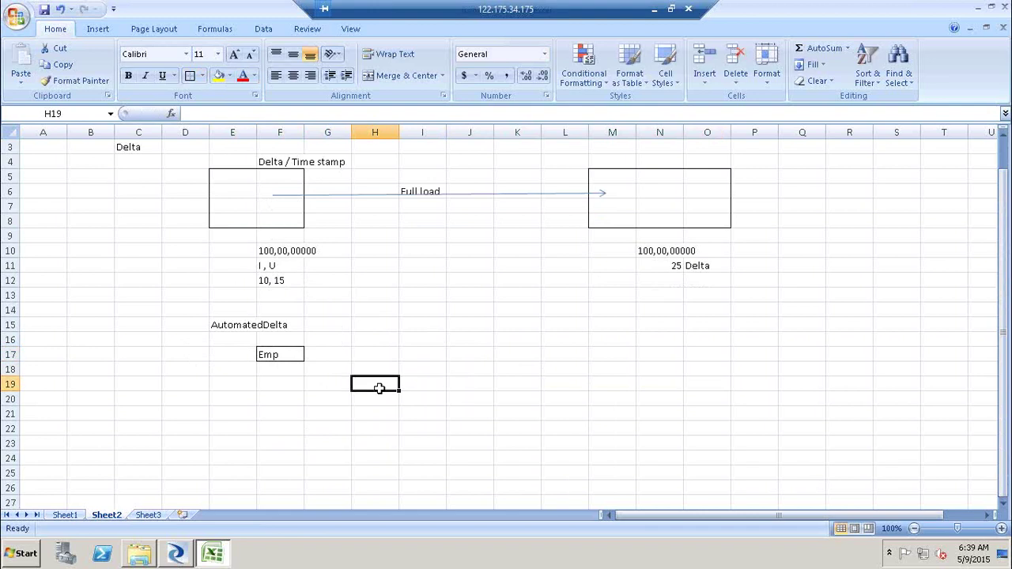
left_click(445, 403)
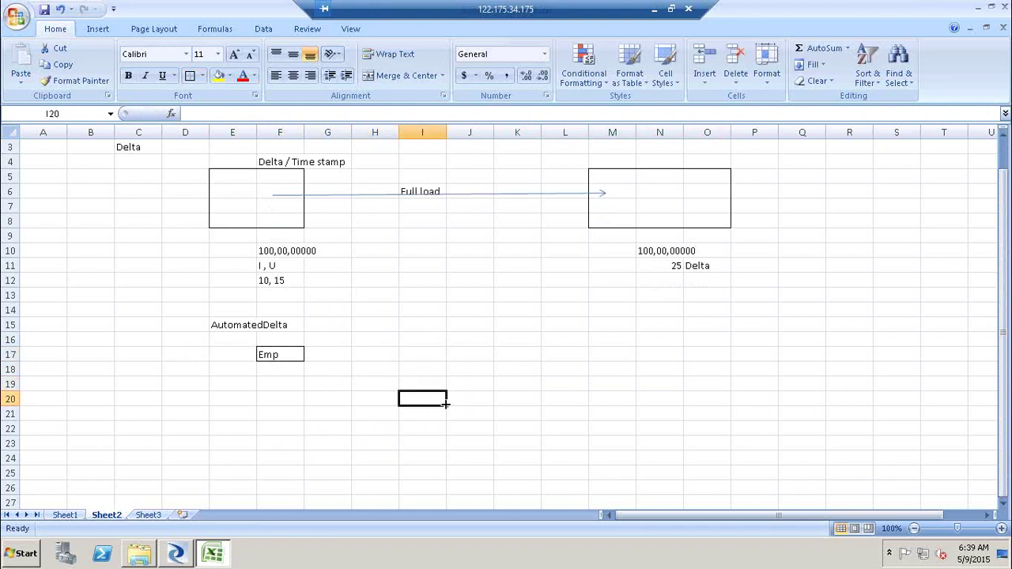
type("T")
key("BackSpace")
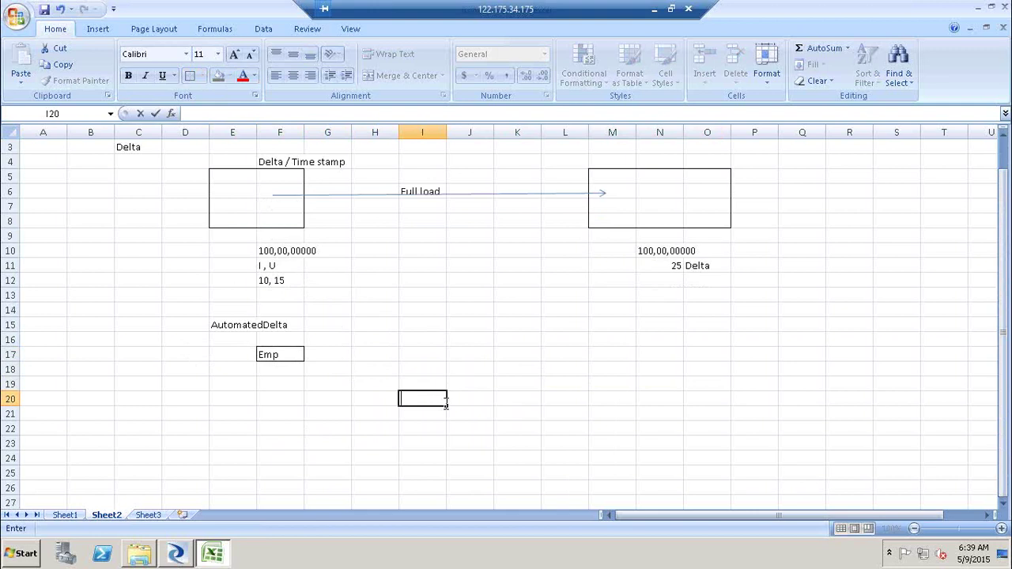
type("Table Comp")
left_click(533, 414)
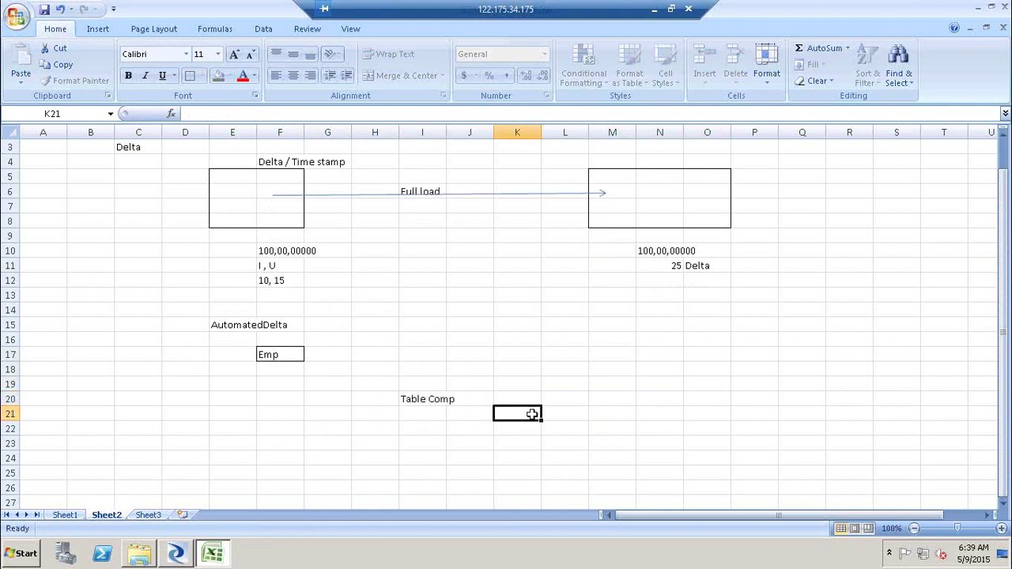
type("Hist preserving")
left_click(629, 428)
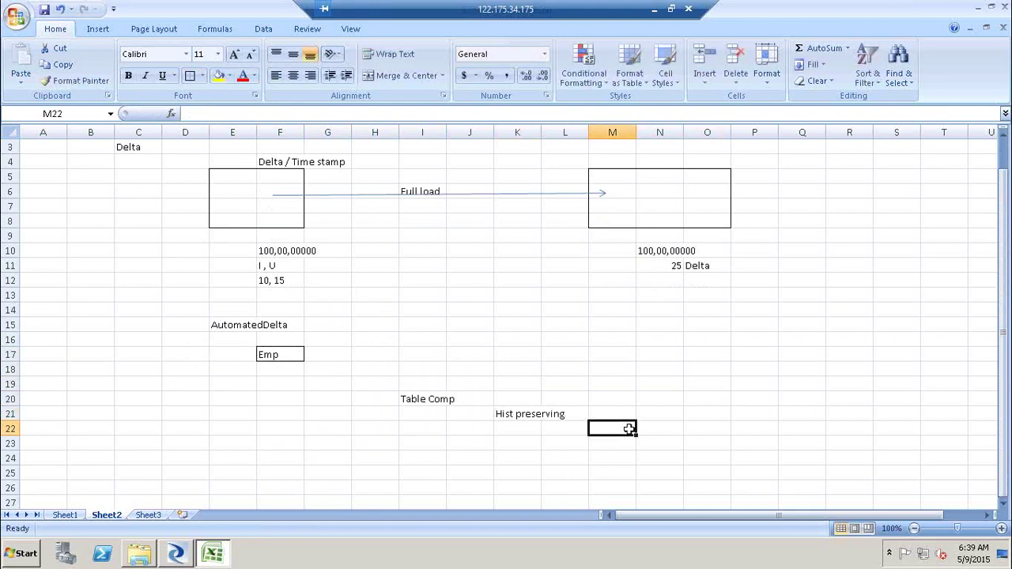
- Enter QT in H18 and Key Gen in M22 to complete the chain of transforms
left_click(360, 370)
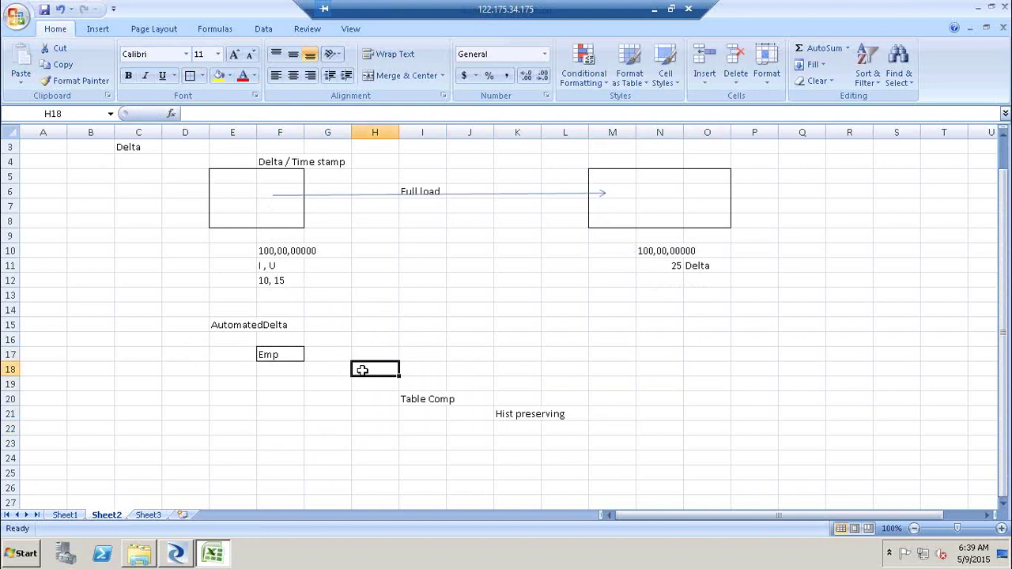
type("QT")
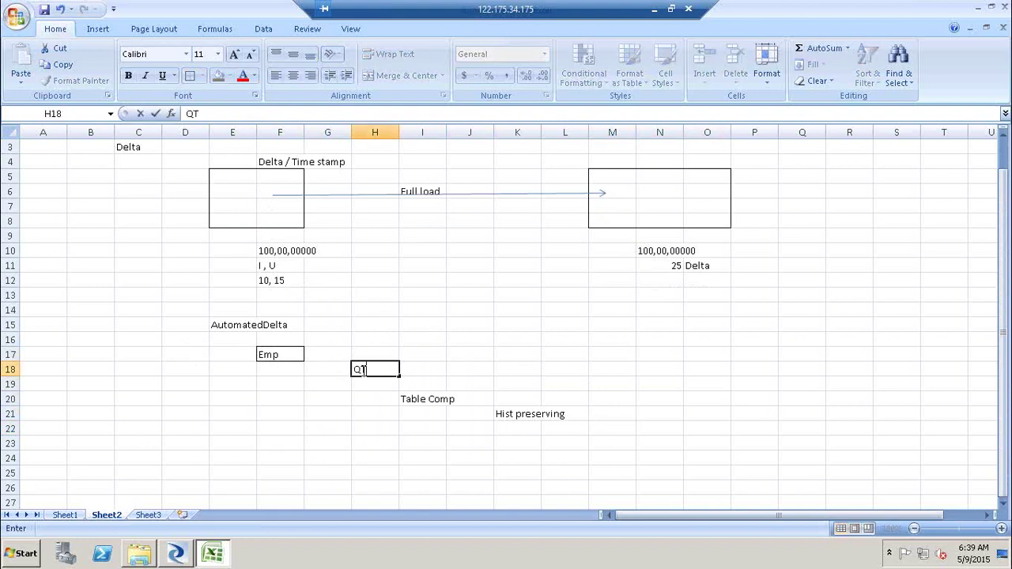
left_click(617, 433)
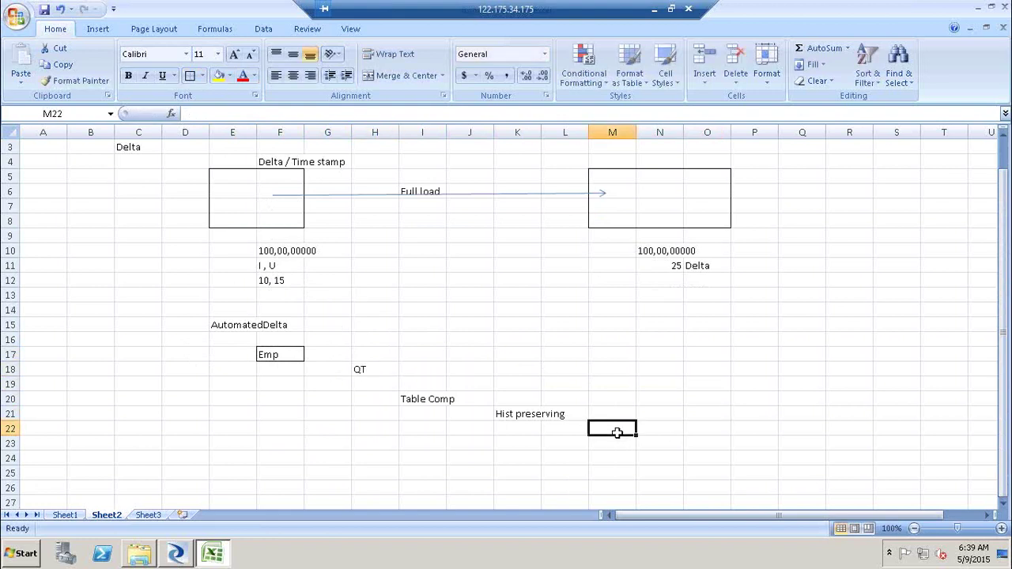
type("Ke")
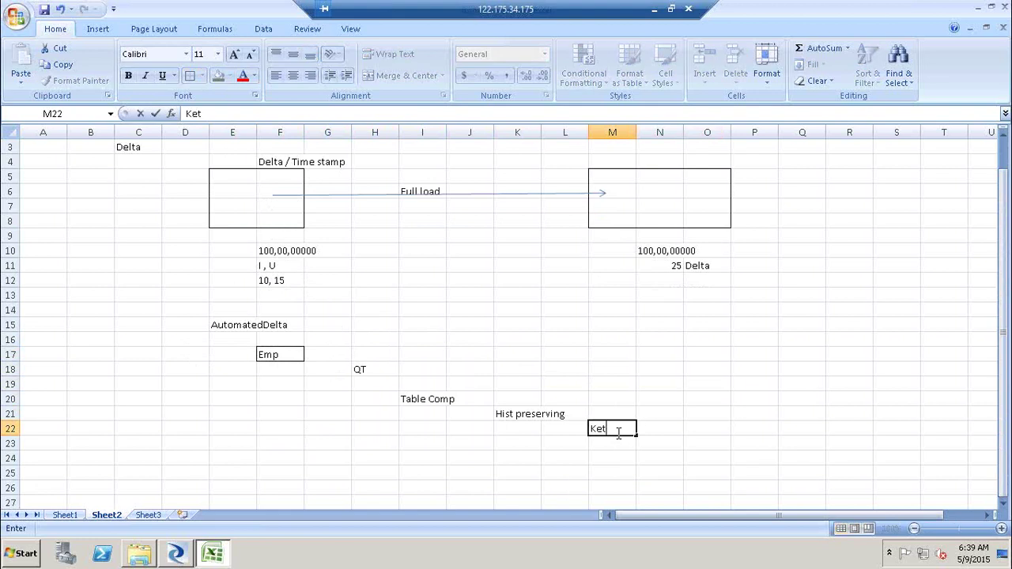
type("y Gen")
- Enter Trgt_table in P23 as the target label and outline P23:P25 with an outside border
left_click(758, 440)
type("Te")
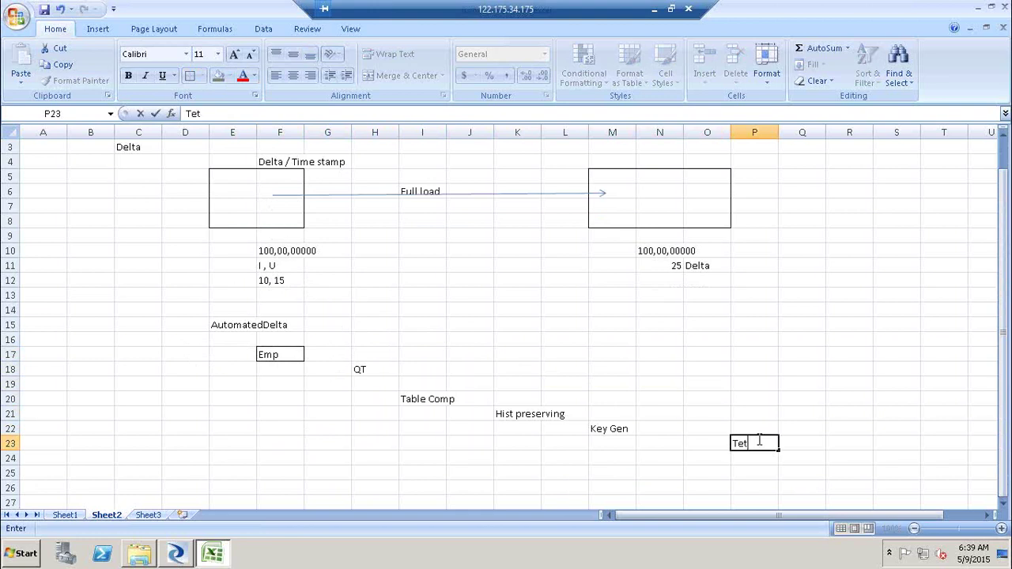
key("BackSpace")
type("rgt_table")
left_click(852, 445)
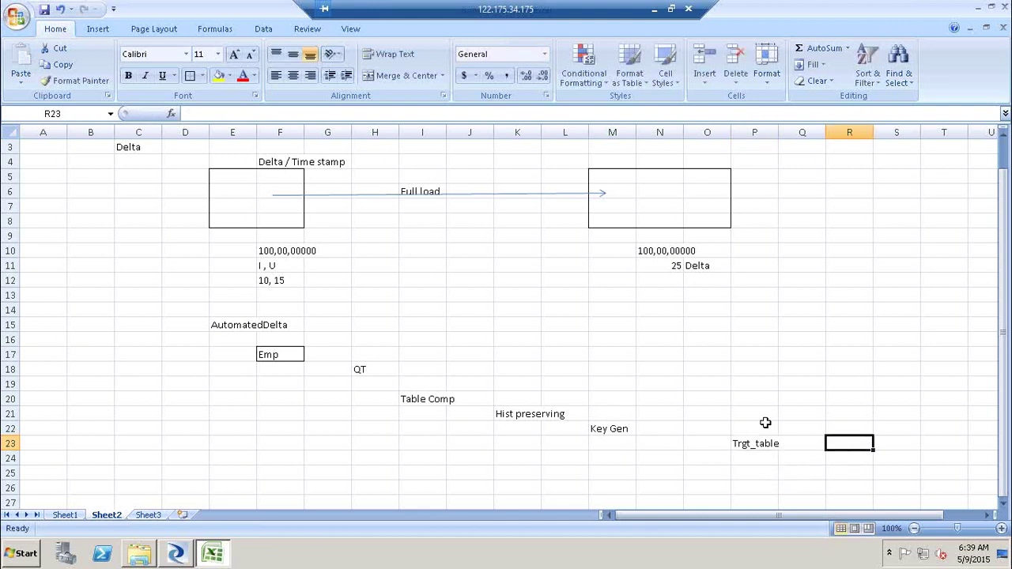
left_click_drag(760, 444, 761, 474)
left_click(190, 75)
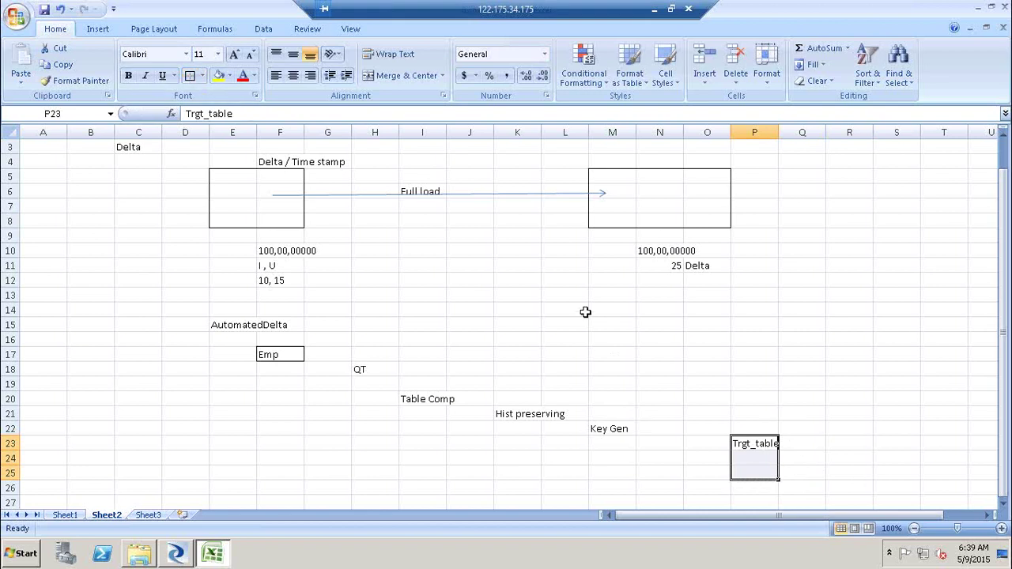
- Put outside borders around the Key Gen, Hist preserving, Table Comp and QT cells
left_click(615, 429)
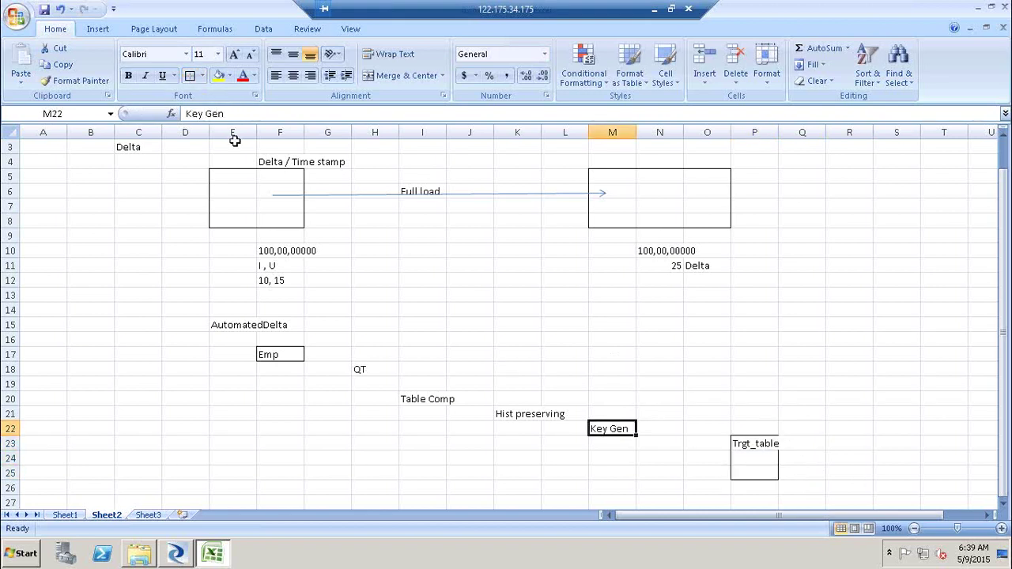
left_click(190, 79)
left_click(540, 414)
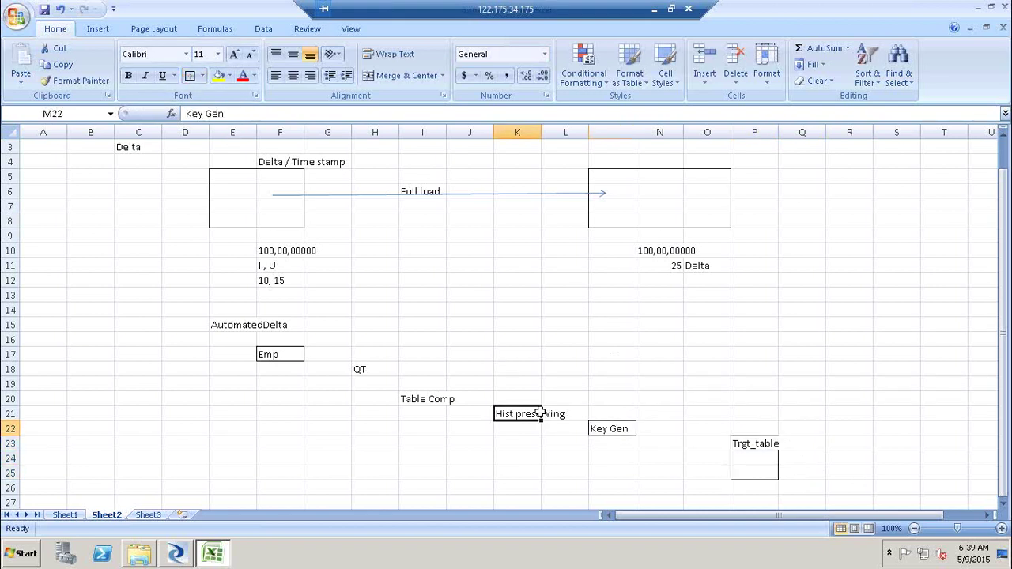
left_click(190, 75)
left_click(439, 402)
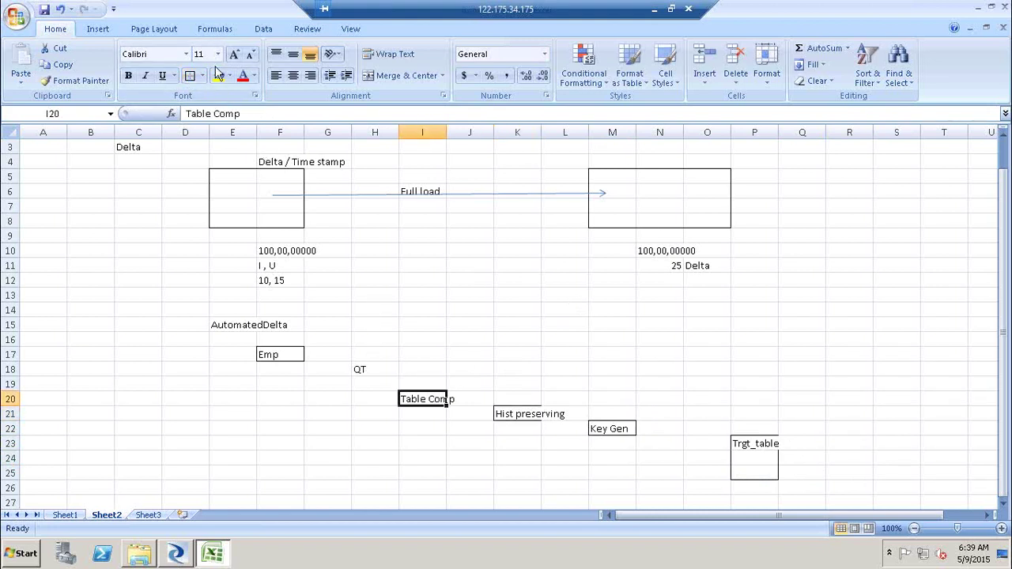
left_click(194, 79)
left_click(369, 370)
left_click(190, 75)
- Draw straight arrows from the Emp box to QT and from QT to Table Comp
left_click(98, 29)
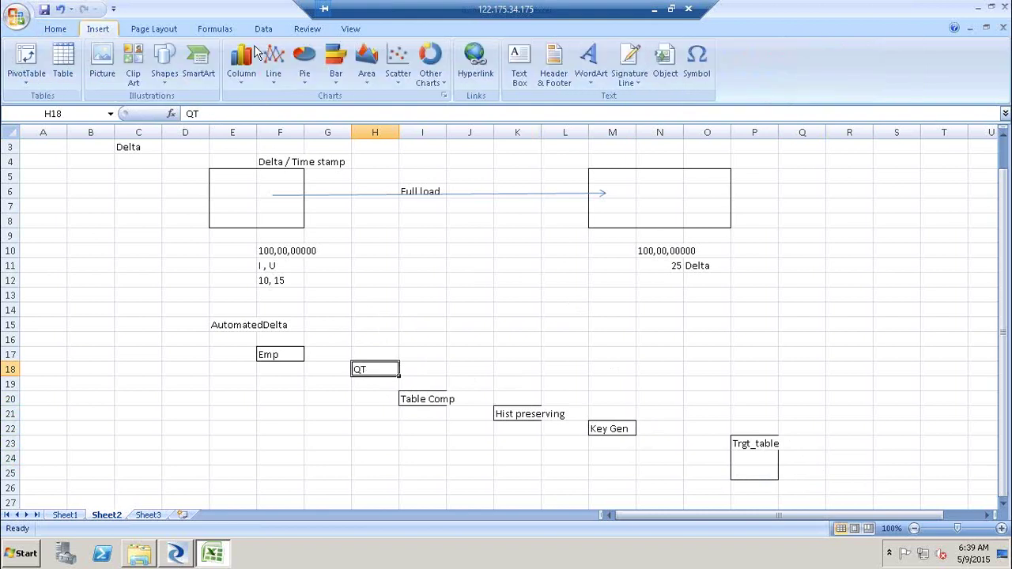
left_click(164, 65)
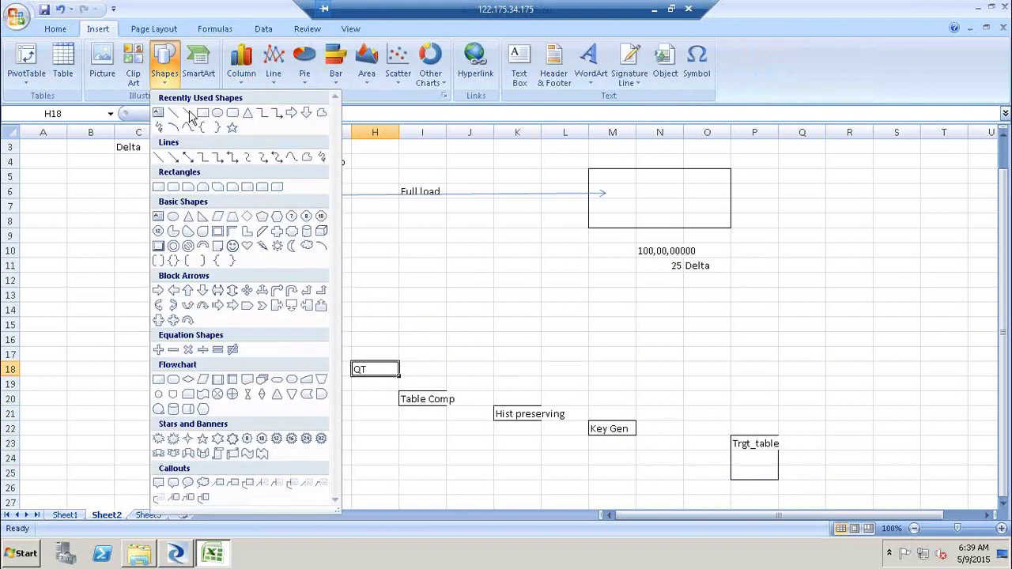
left_click(187, 113)
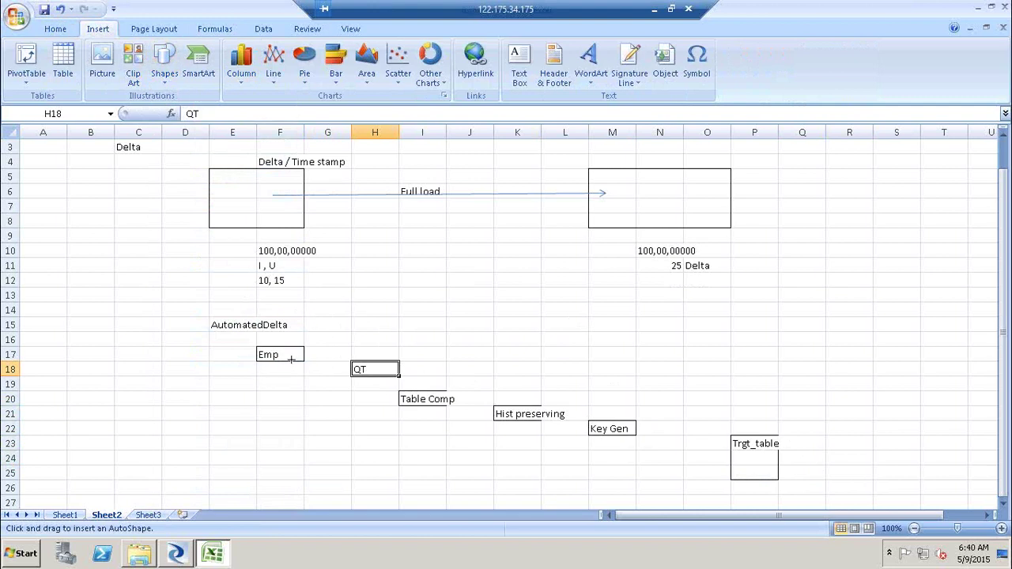
left_click_drag(304, 352, 351, 371)
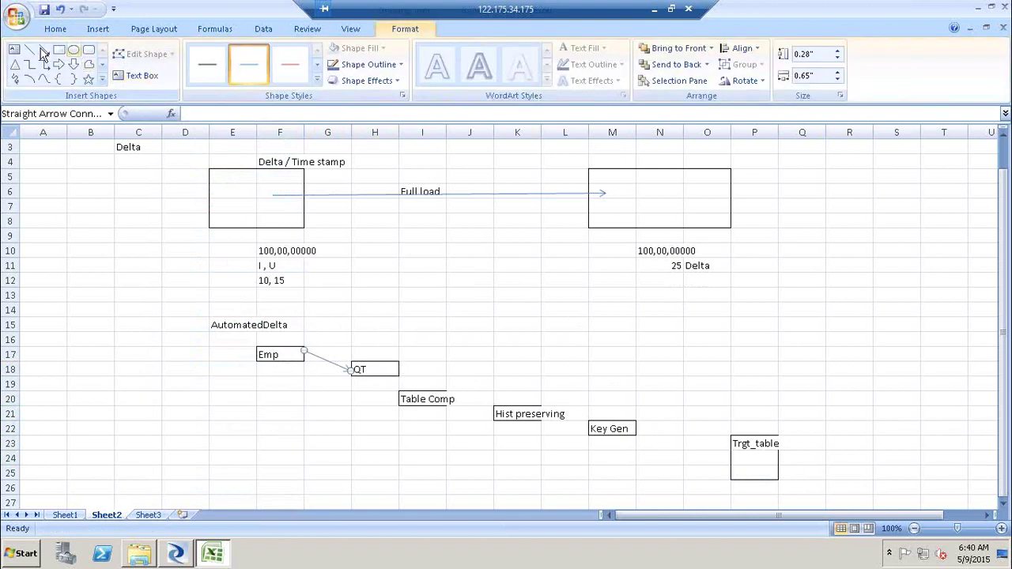
left_click(43, 50)
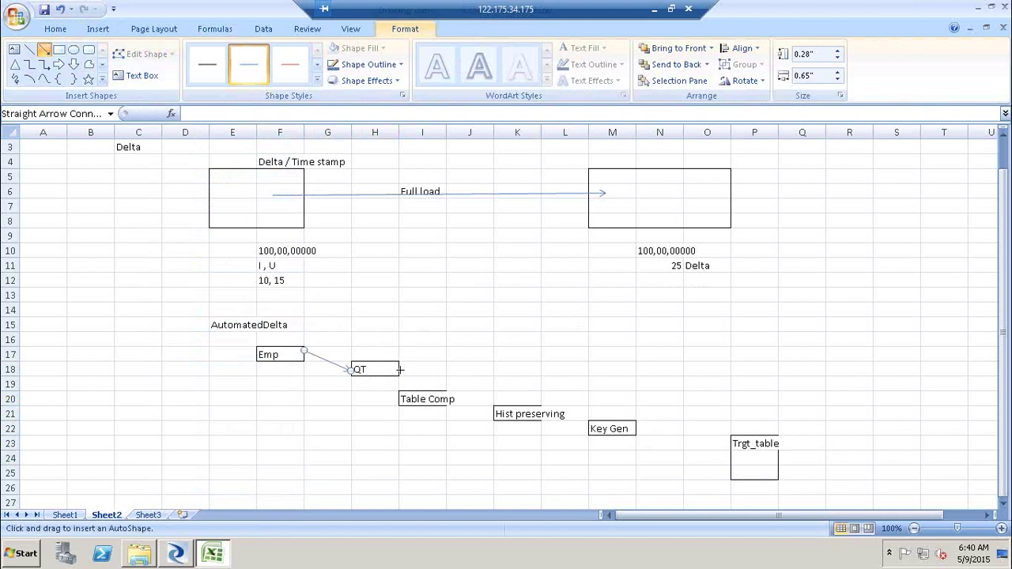
left_click_drag(399, 370, 424, 392)
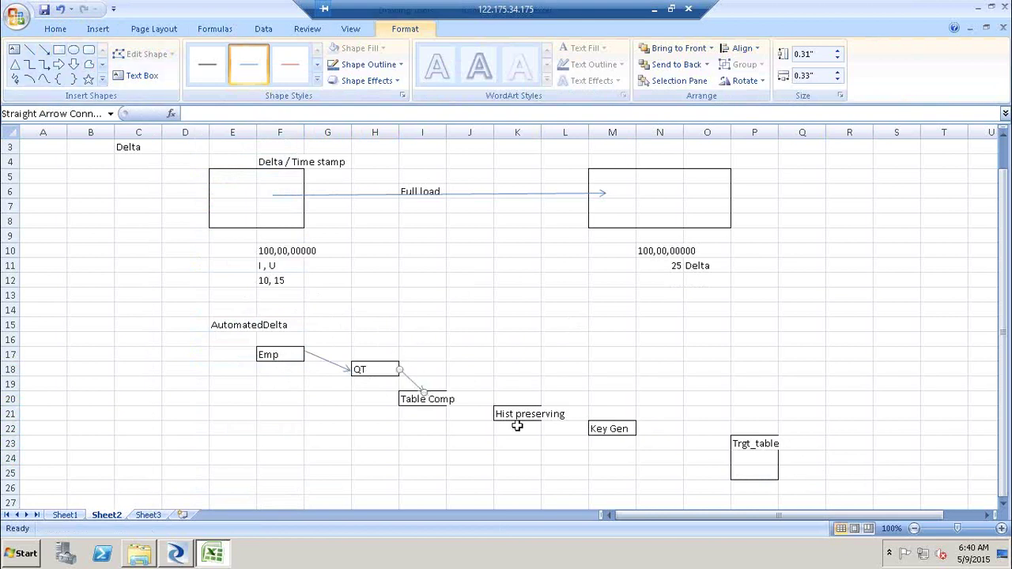
- Draw straight arrows linking Table Comp to Hist preserving, Hist preserving to Key Gen, and Key Gen to the Trgt_table box
left_click(44, 50)
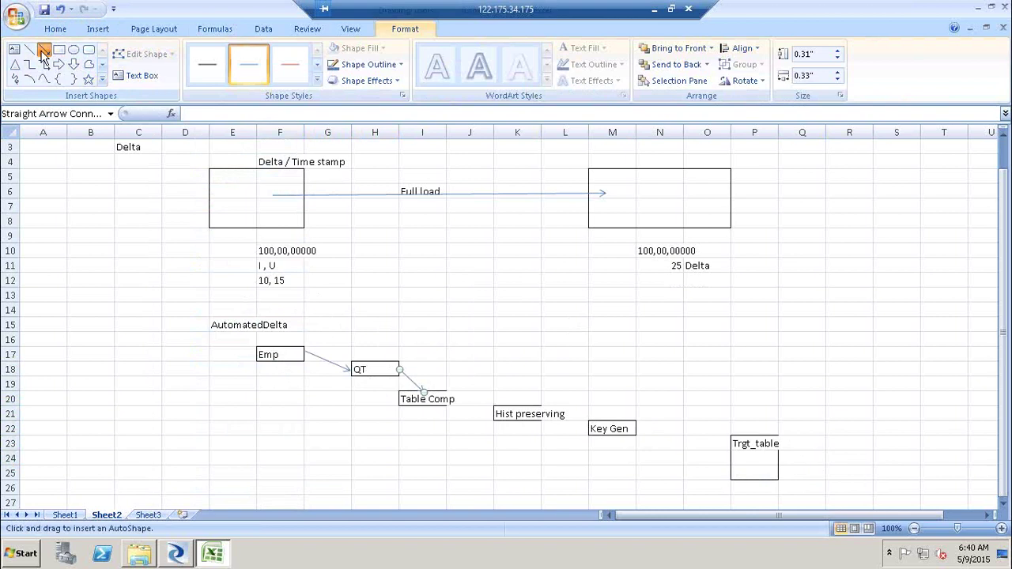
left_click_drag(455, 400, 494, 418)
left_click(43, 50)
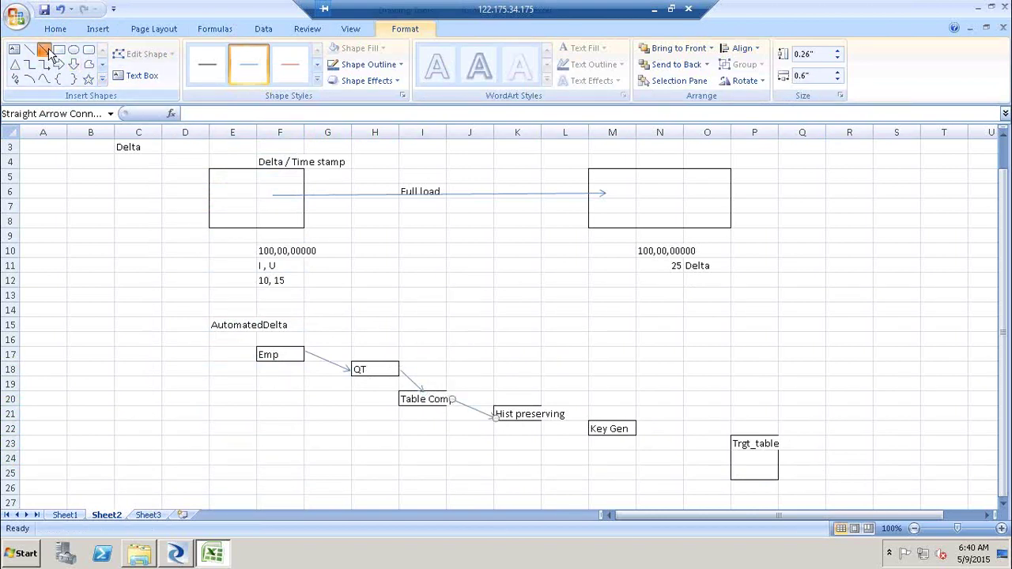
left_click_drag(567, 411, 589, 429)
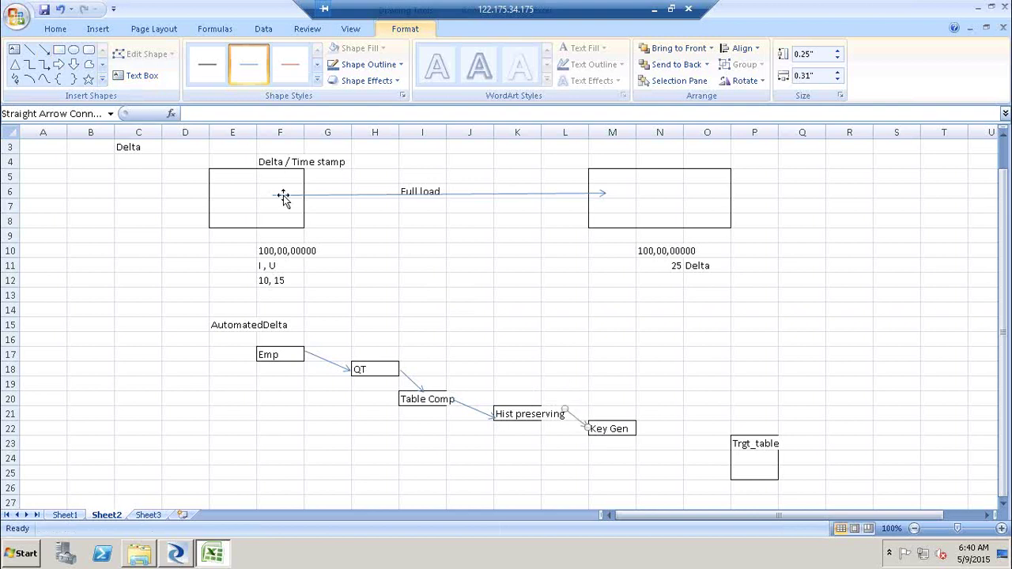
left_click(44, 50)
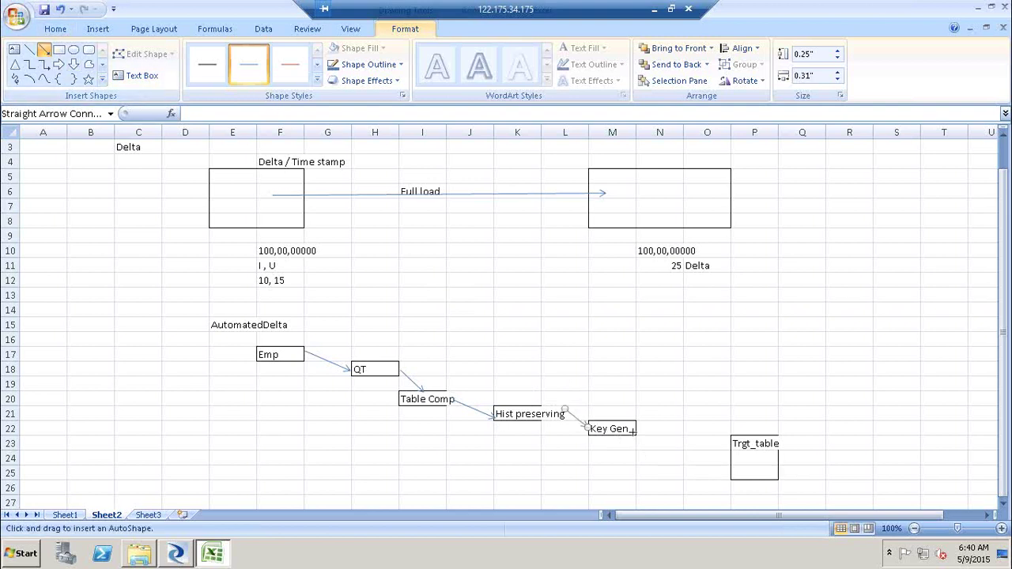
left_click_drag(639, 430, 734, 471)
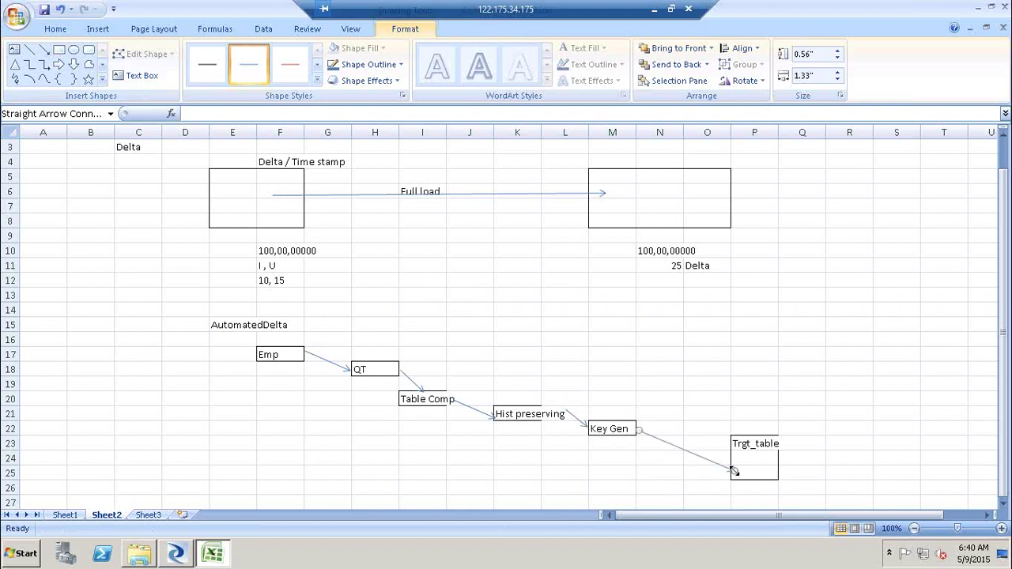
- Format the whole of column J with the Wrap text alignment option
right_click(484, 132)
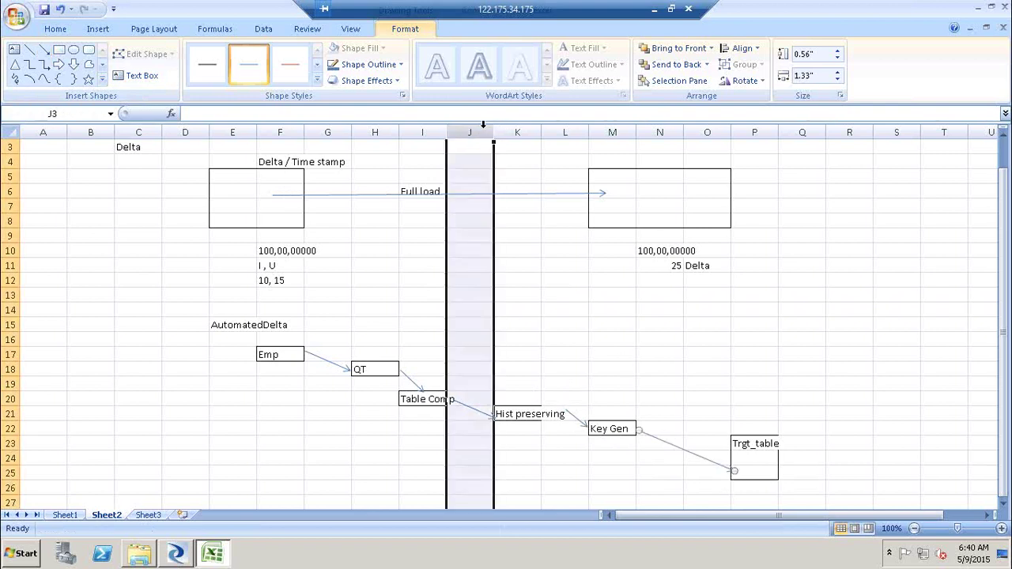
left_click(550, 256)
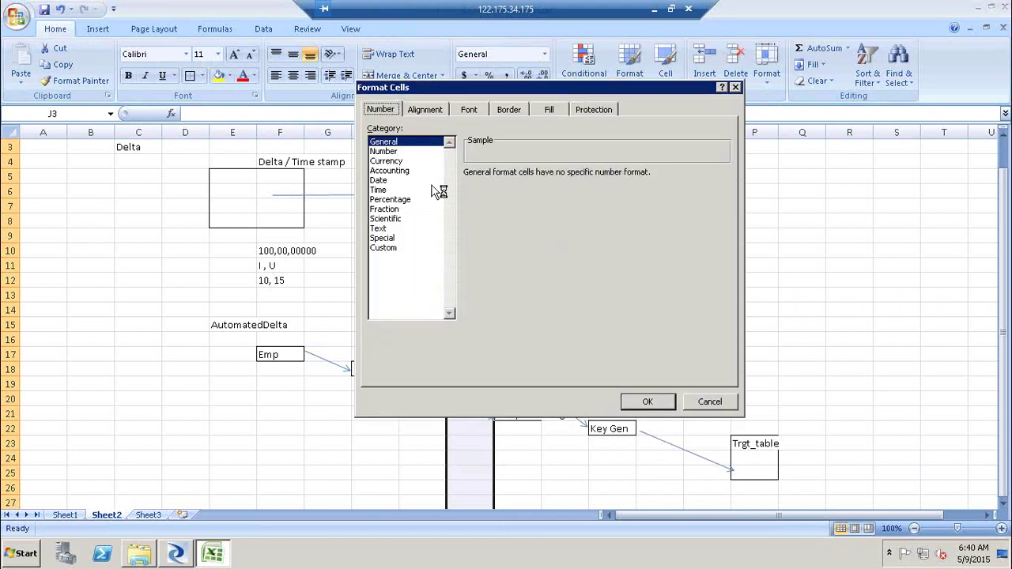
left_click(432, 111)
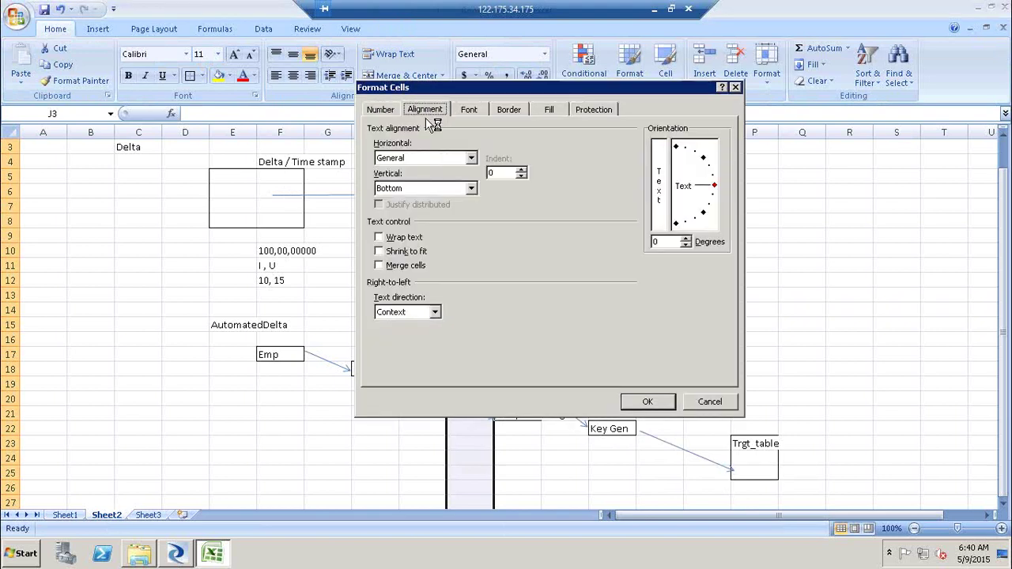
left_click(396, 242)
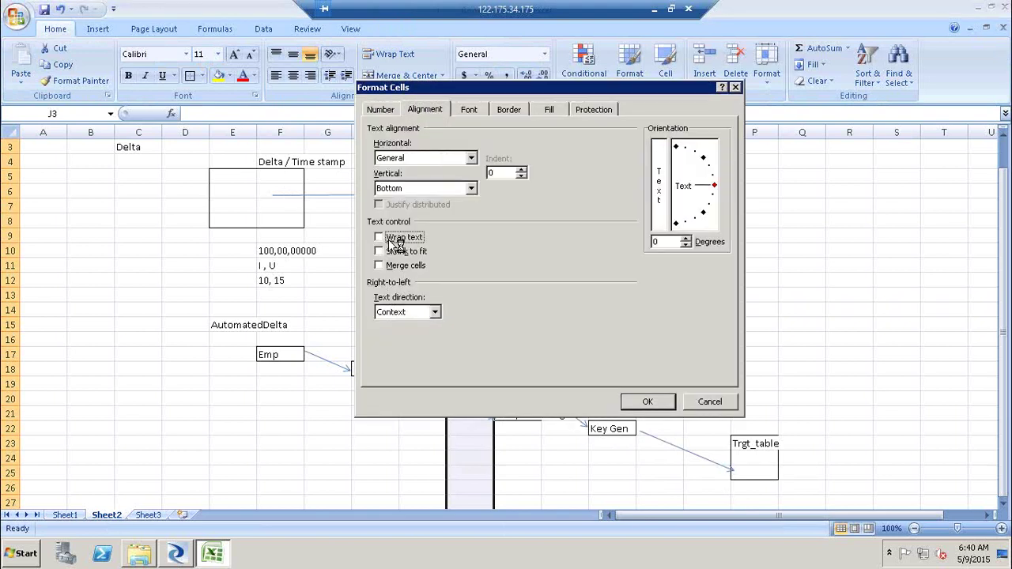
left_click(628, 402)
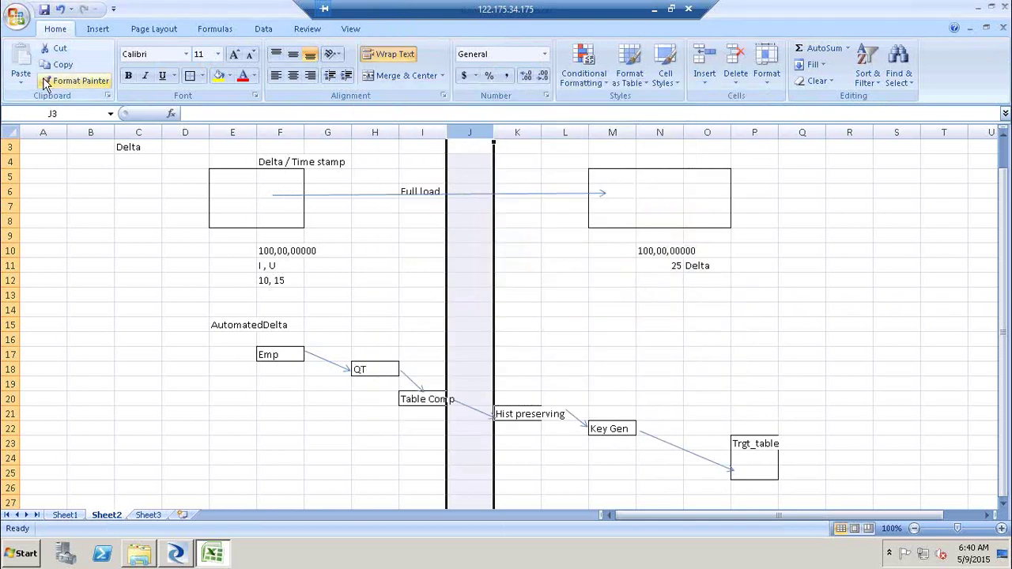
- Copy column J's formatting to columns I and K with Format Painter
left_click(75, 80)
left_click(425, 130)
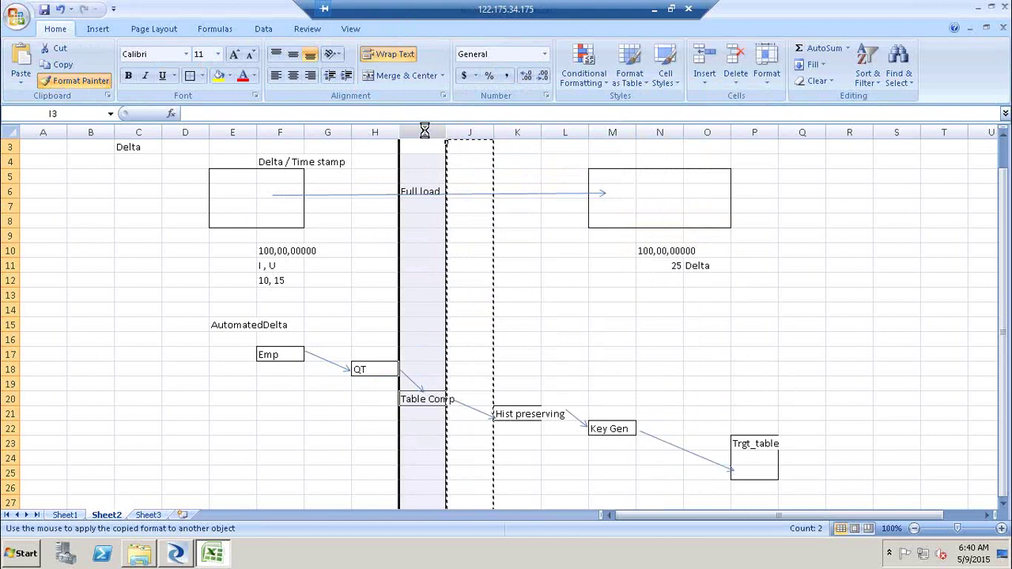
left_click(73, 81)
left_click(520, 131)
left_click(731, 263)
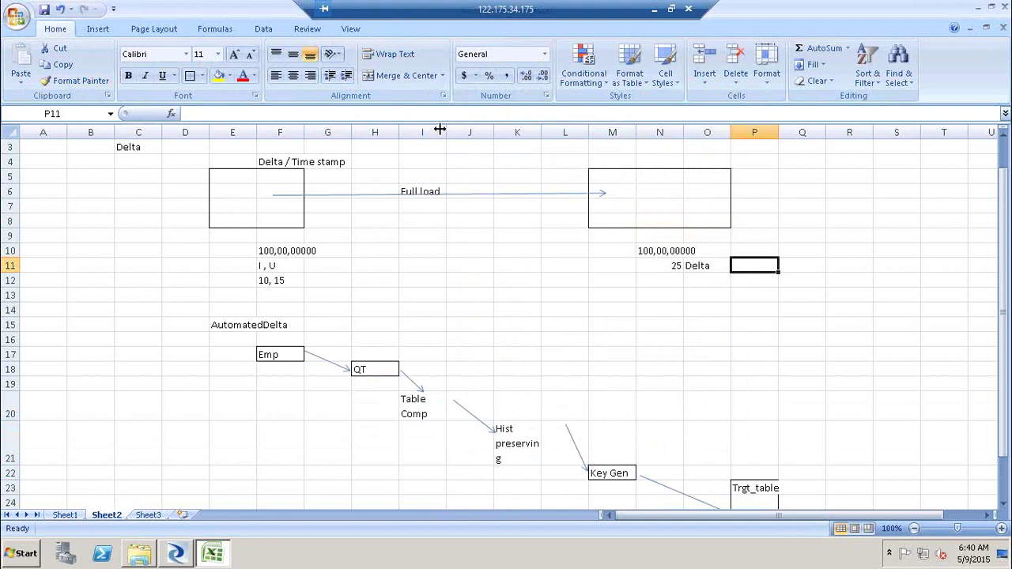
- Widen column I slightly and select the Table Comp cell in the lower diagram
left_click_drag(447, 130, 453, 130)
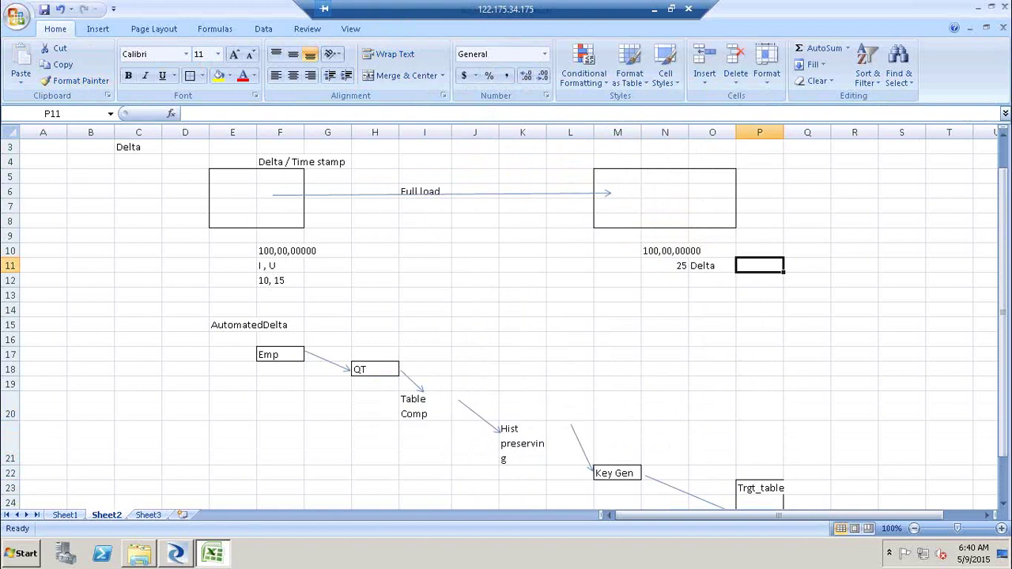
left_click_drag(1007, 299, 1008, 335)
left_click(443, 376)
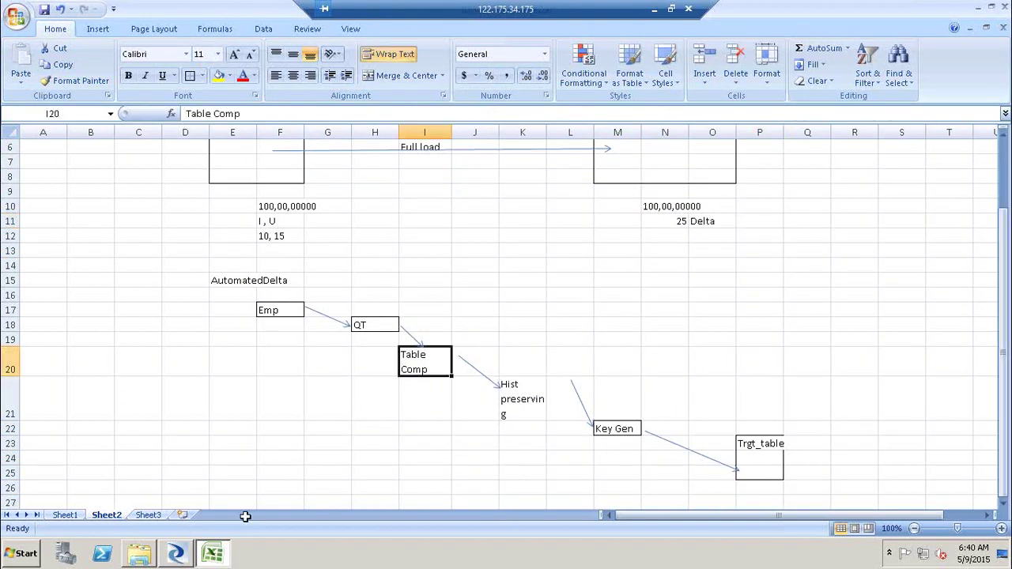
- Check the Table_Comparison description in SAP Data Services Designer, return to Excel and enter Table Comp in A1 of Sheet3
left_click(176, 556)
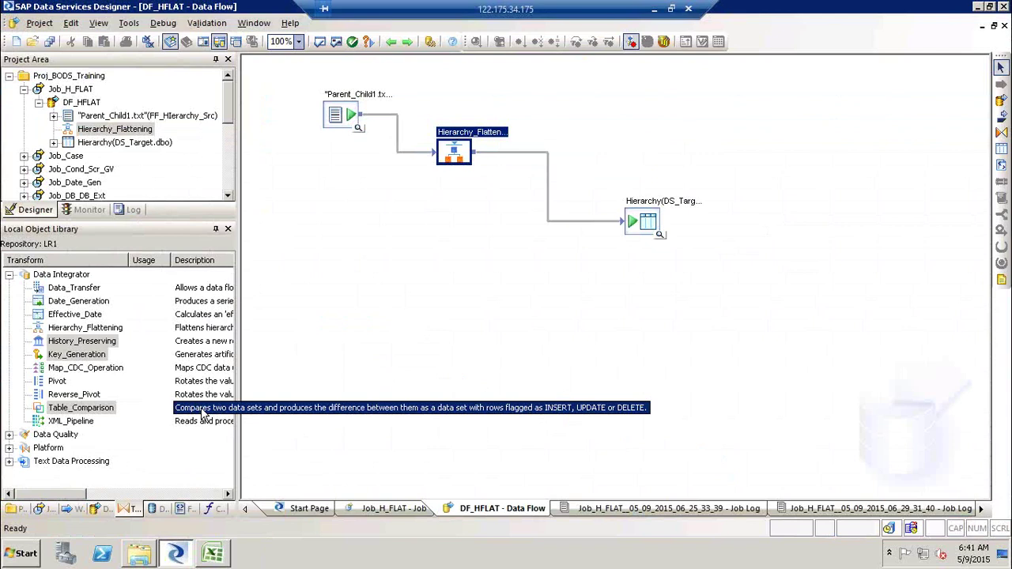
left_click(214, 555)
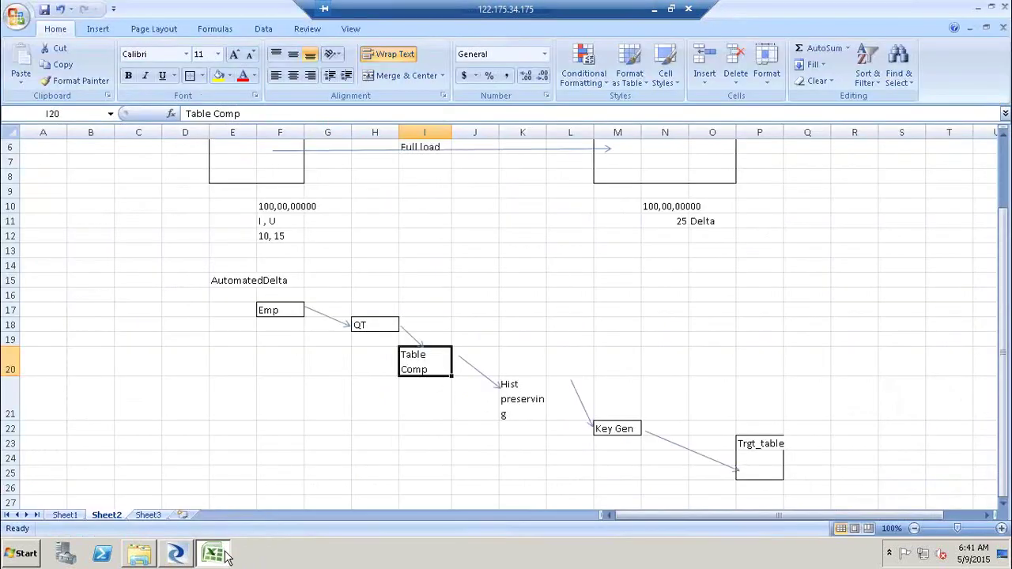
left_click(144, 517)
type("Table Comp")
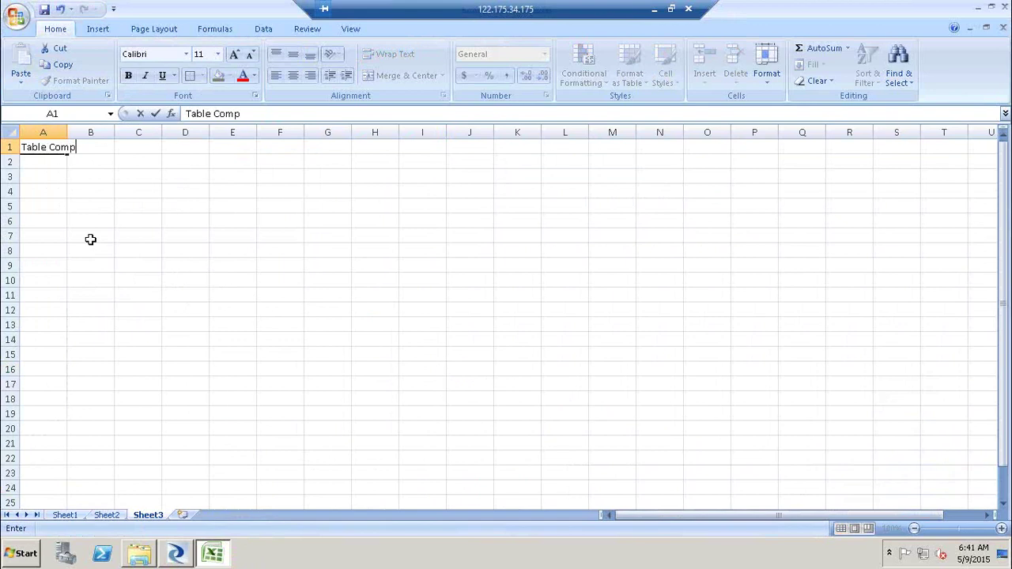
left_click(91, 239)
- Outline the ranges C5:D8 and H7:I11 on Sheet3 with outside borders
left_click(139, 200)
left_click_drag(155, 255, 182, 248)
left_click(194, 76)
left_click_drag(360, 236, 418, 288)
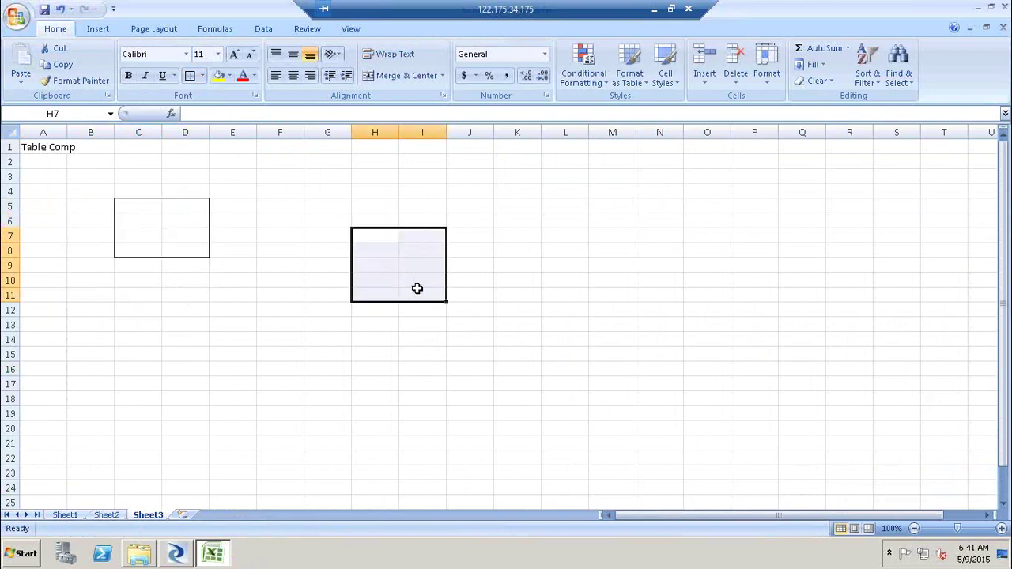
left_click(193, 81)
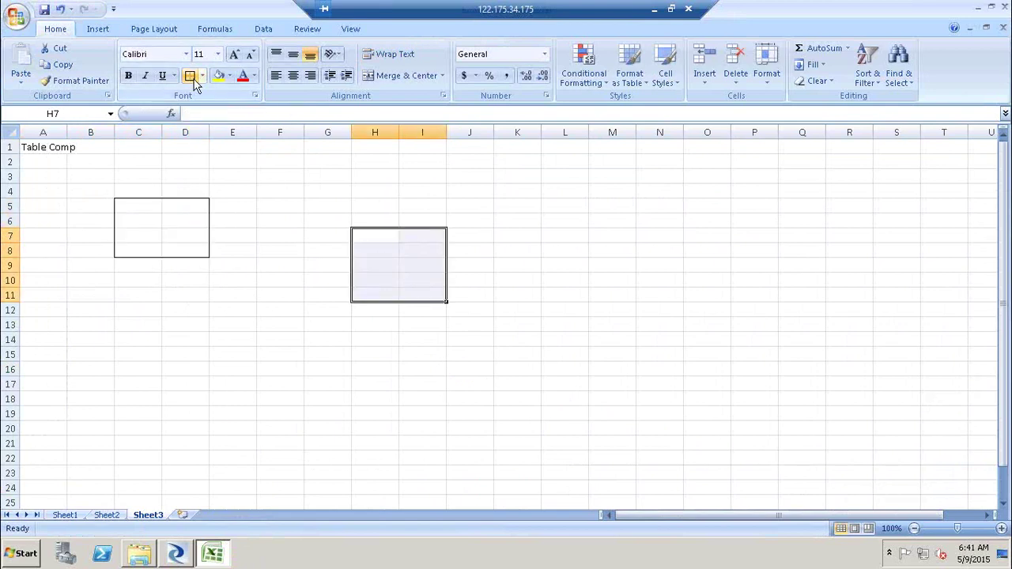
- Switch to SAP Data Services Designer and add the selected History_Preserving, Key_Generation and Table_Comparison transforms to the DF_HFLAT data flow
key("alt+Tab")
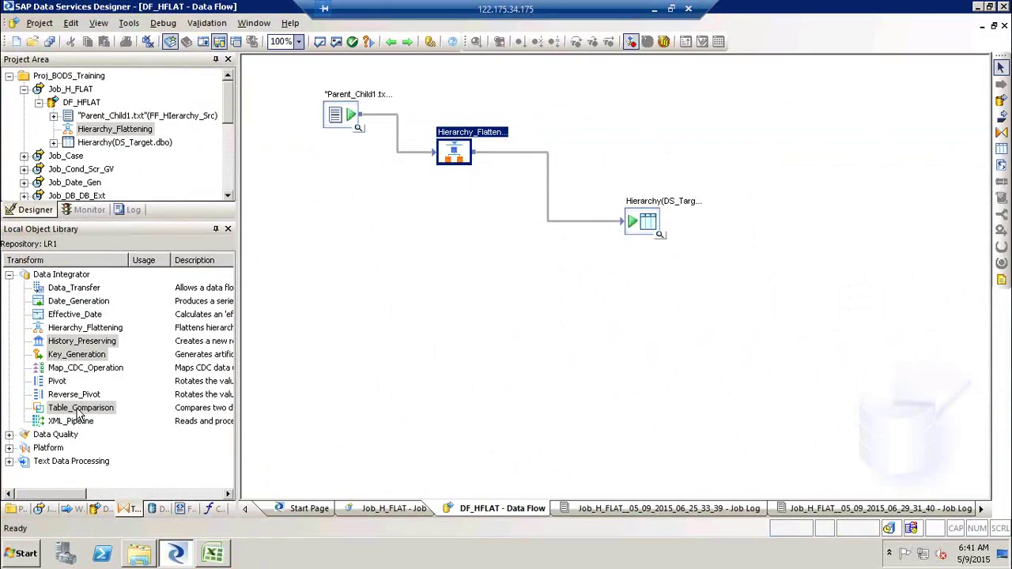
left_click_drag(54, 408, 443, 294)
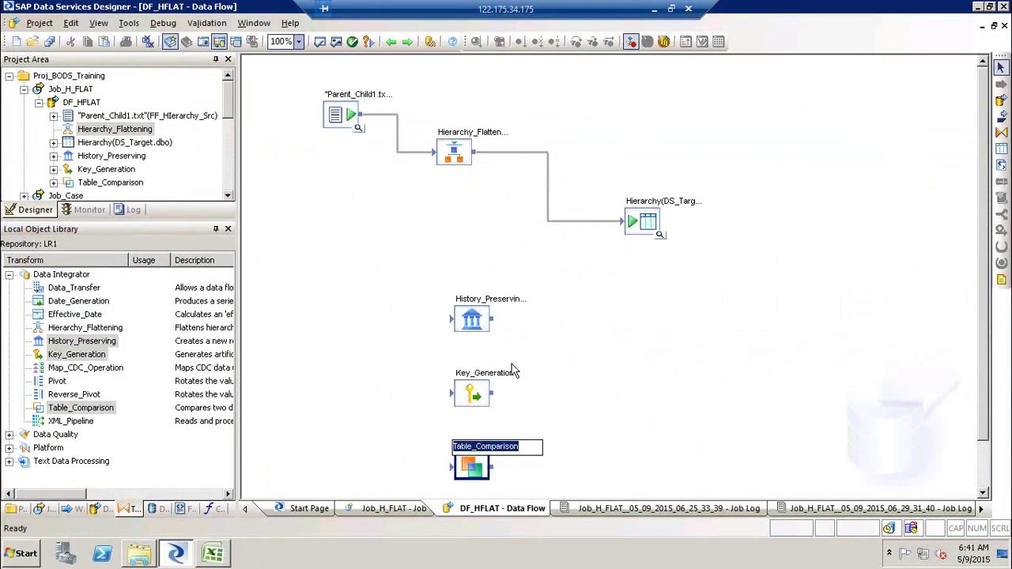
left_click(512, 364)
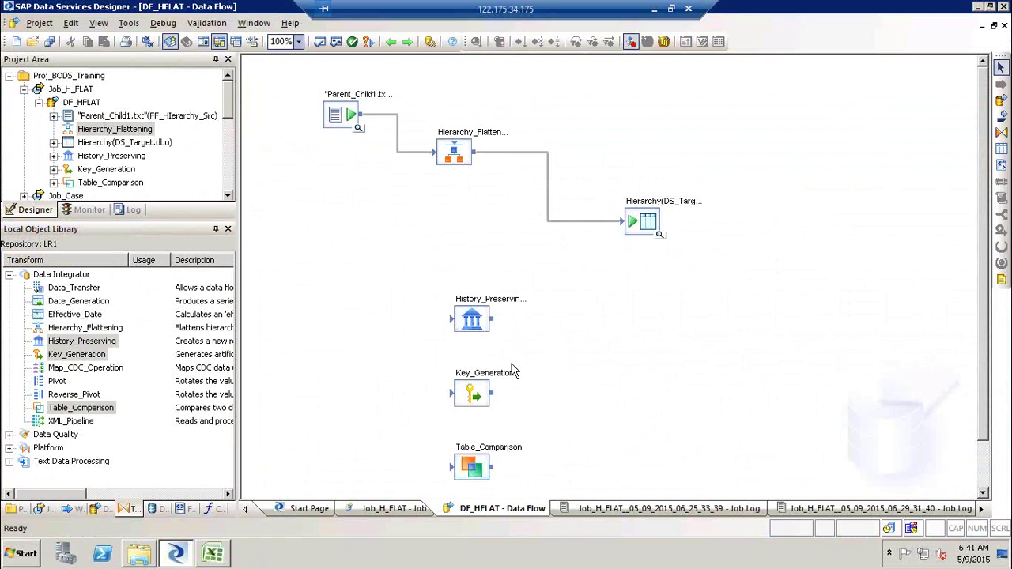
- Delete the History_Preserving and Key_Generation transforms from the DF_HFLAT canvas
left_click(480, 399)
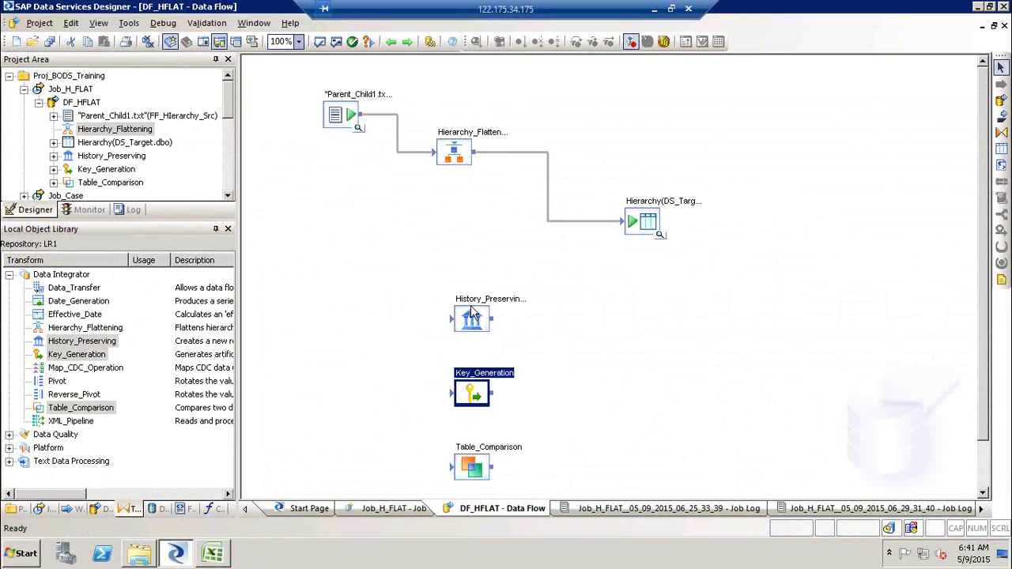
left_click(469, 306)
left_click(472, 400)
left_click(472, 320, "ctrl")
key("Delete")
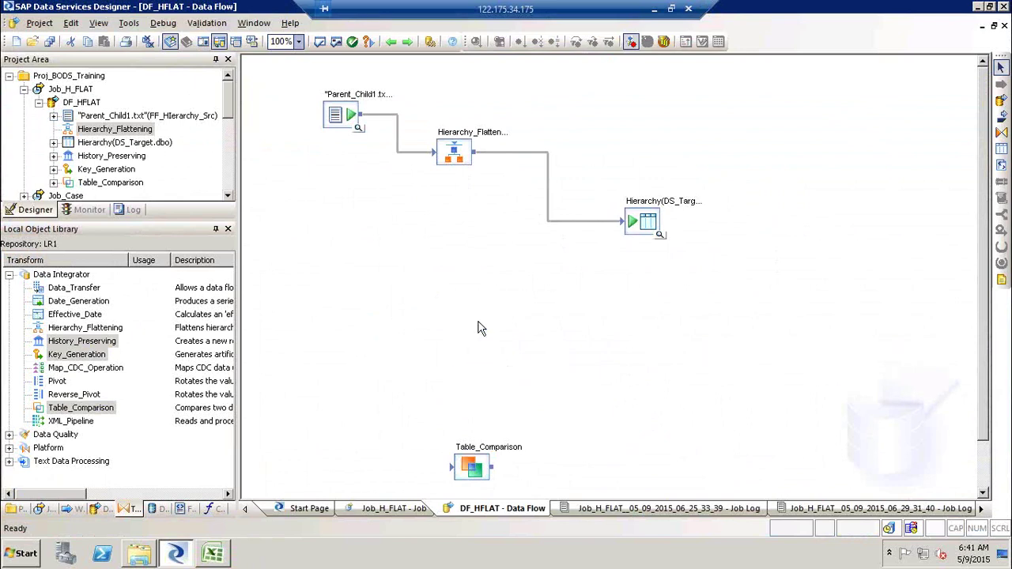
- Move the Table_Comparison transform up to just below Hierarchy_Flattening on the canvas
left_click_drag(473, 467, 421, 305)
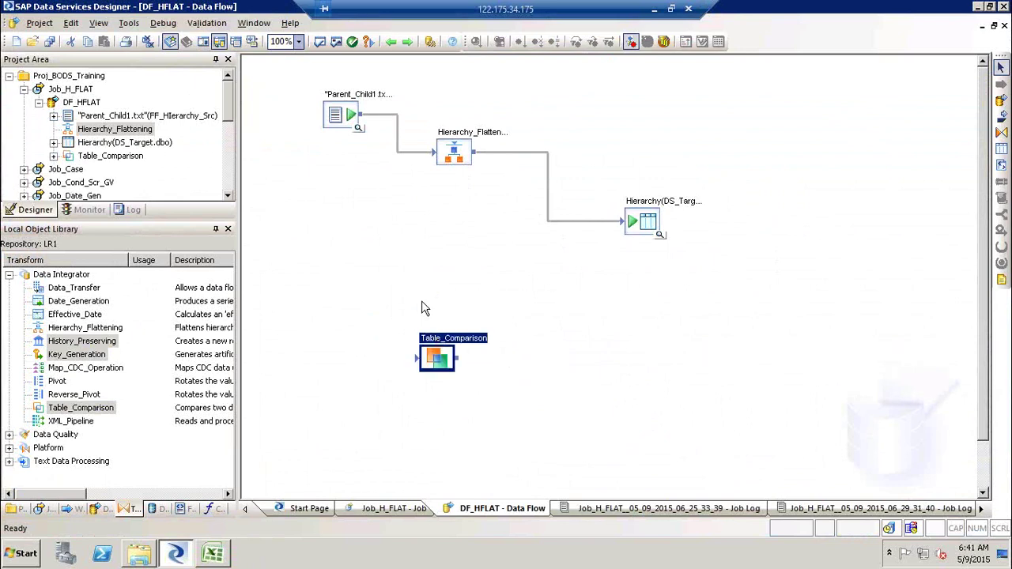
left_click(500, 340)
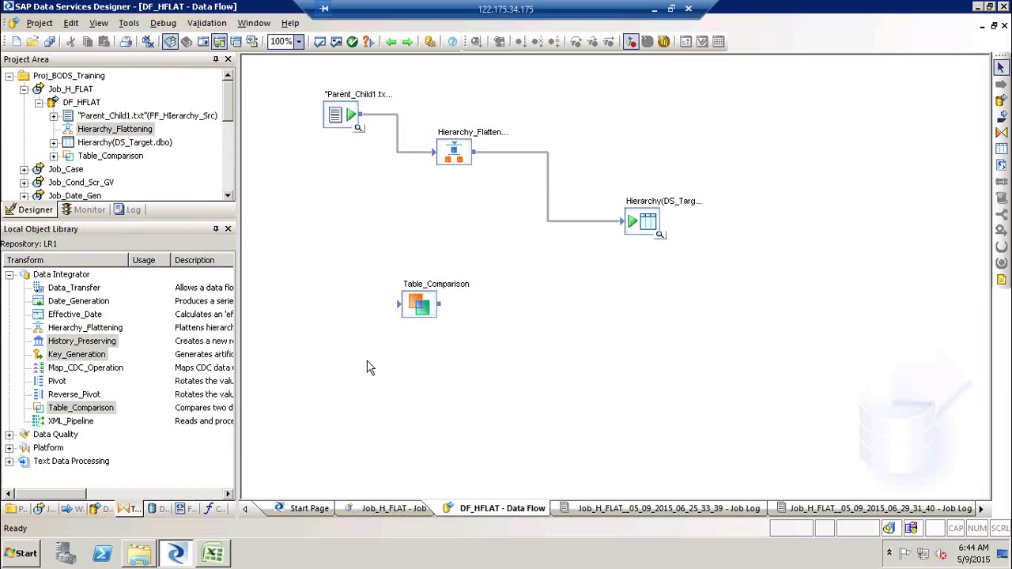
left_click(427, 313)
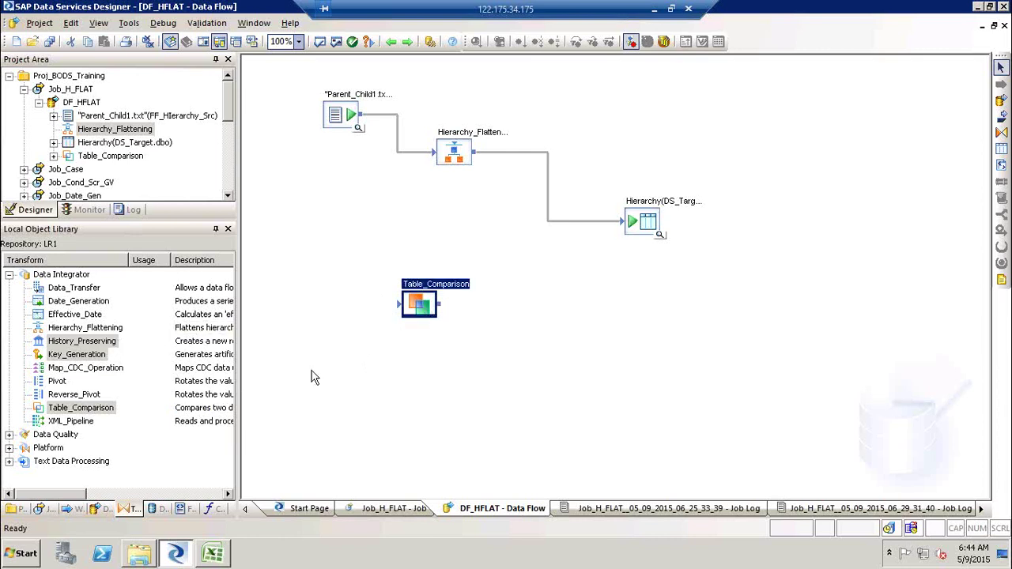
left_click(347, 386)
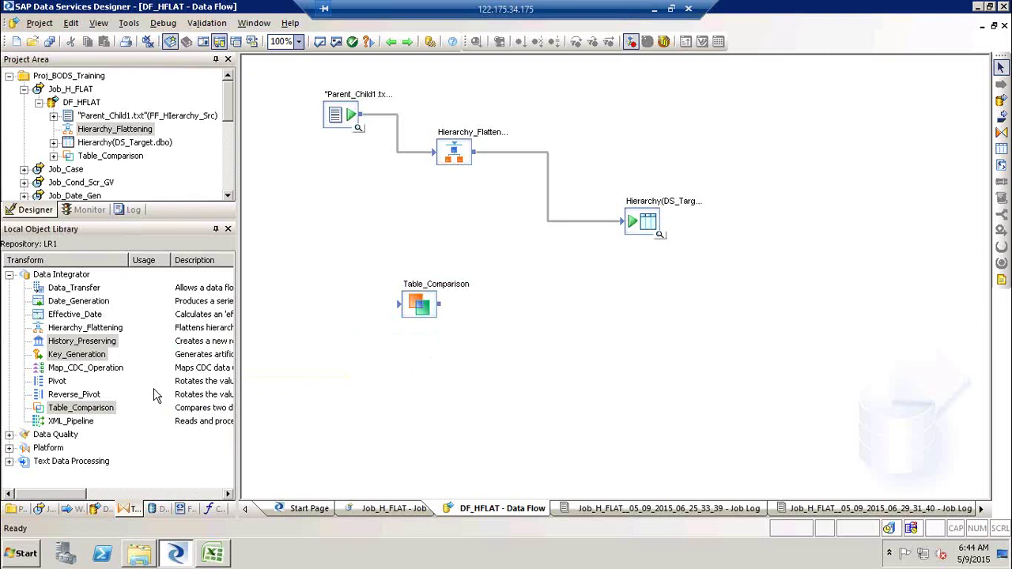
- Add a History_Preserving transform to the data flow, below and to the right of Table_Comparison
left_click(79, 342)
left_click_drag(79, 346, 536, 335)
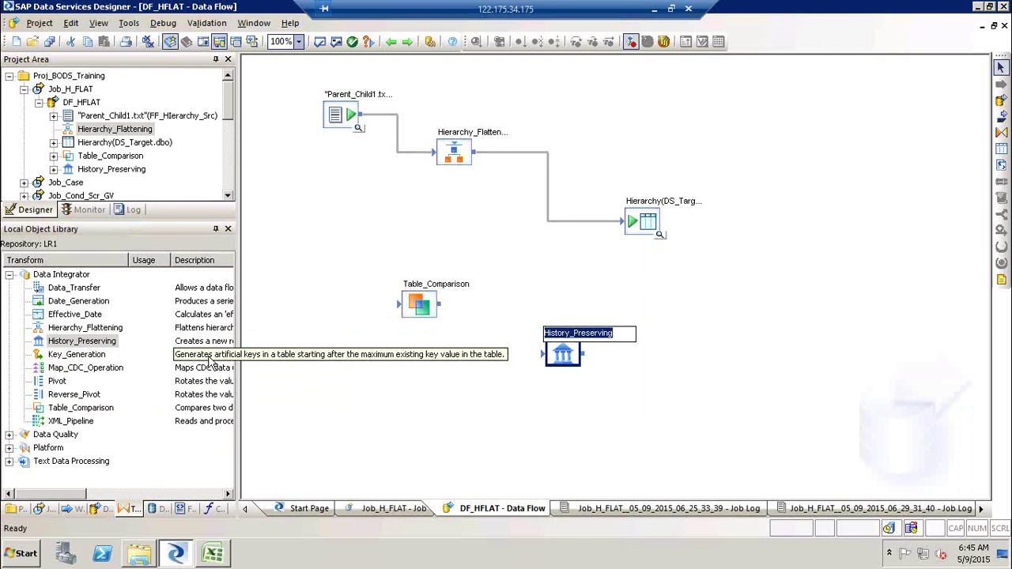
- Delete the Table_Comparison and History_Preserving transforms together from the DF_HFLAT canvas
left_click(358, 255)
left_click_drag(355, 249, 687, 468)
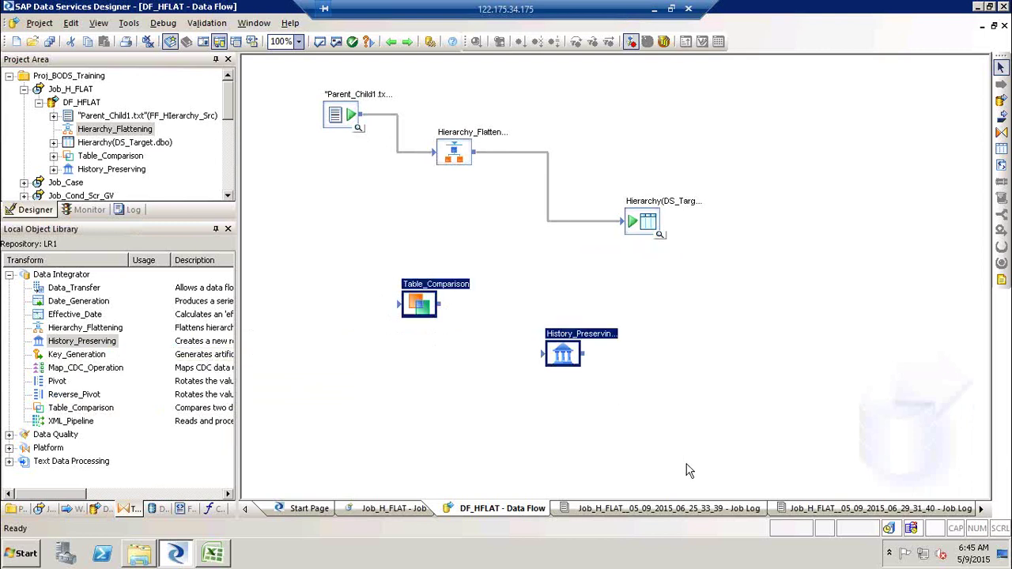
key("Delete")
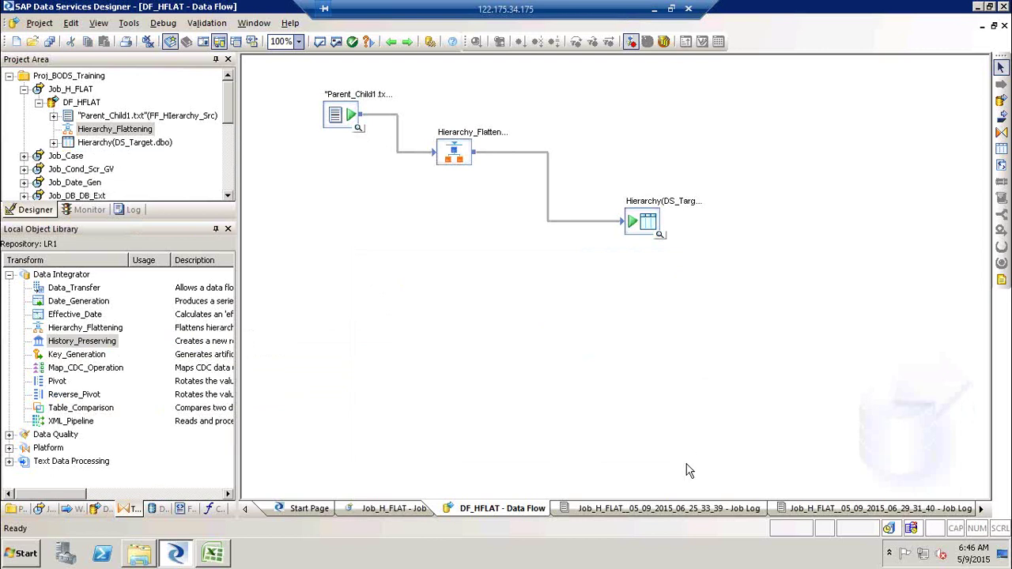
- Collapse Job_H_FLAT in the project tree and create a new batch job named Job_HP under Proj_BODS_Training
left_click(38, 102)
left_click(24, 90)
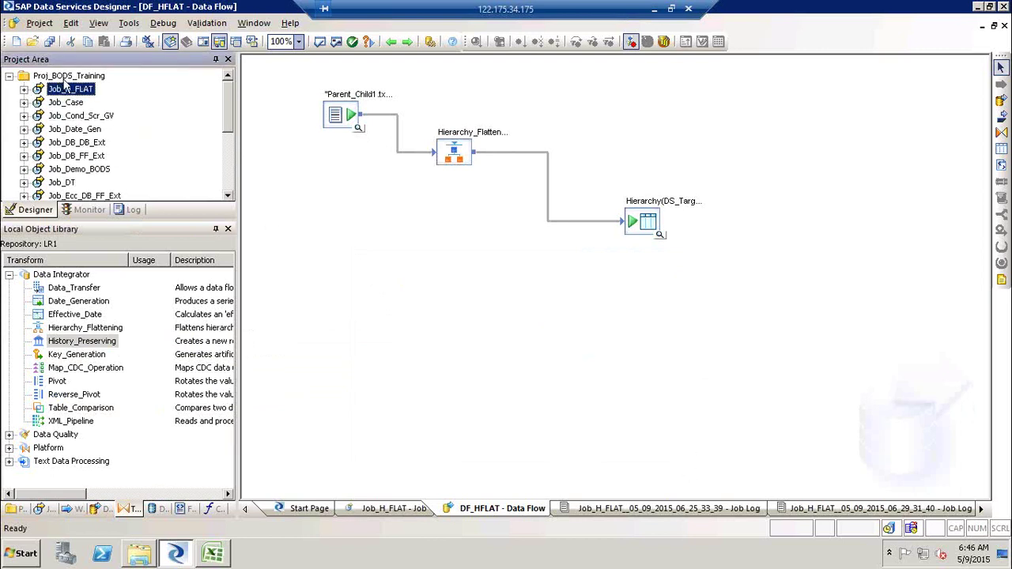
right_click(71, 75)
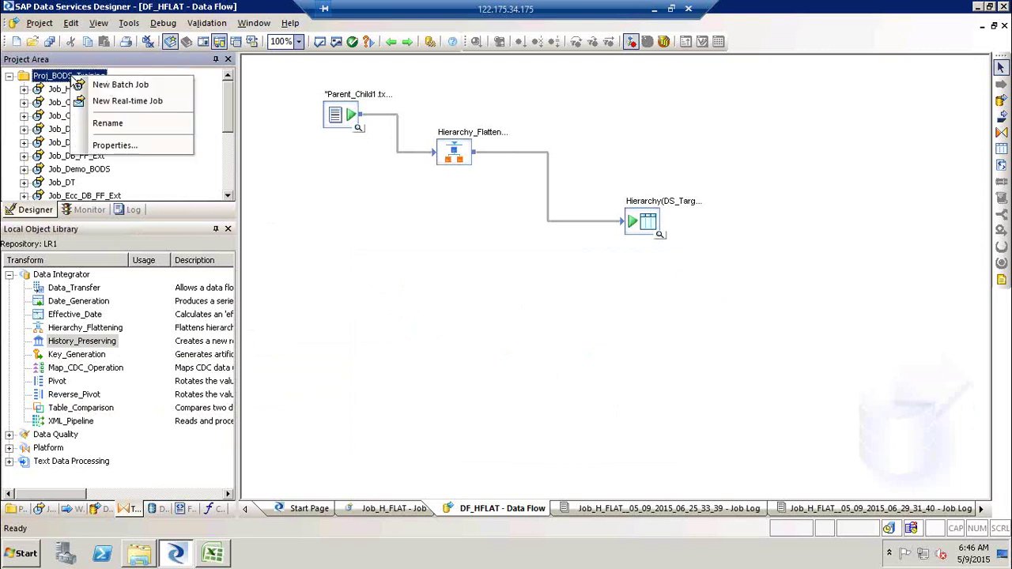
left_click(111, 85)
type("Job_HP")
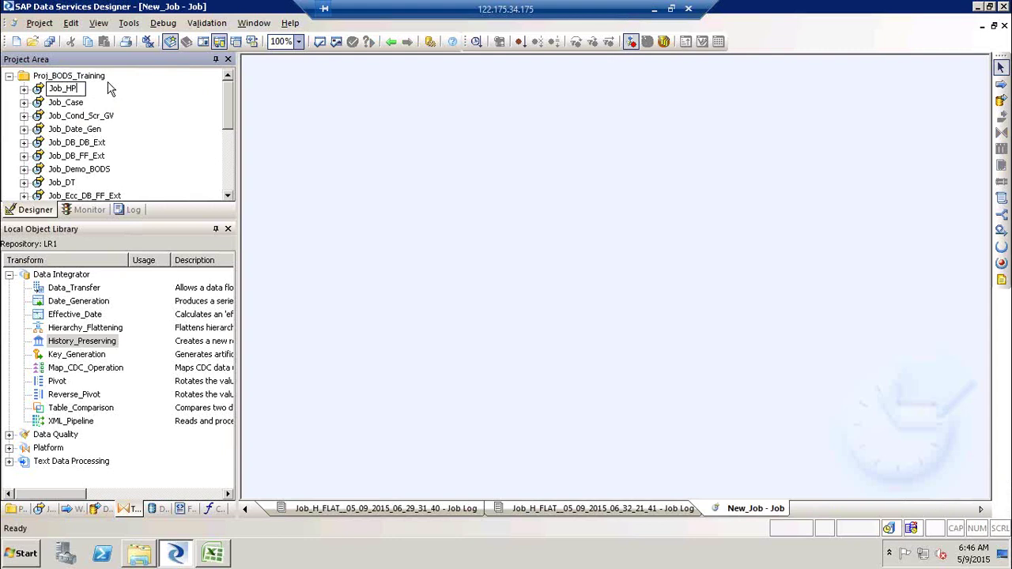
left_click(485, 213)
- Add a data flow named DF_HP to Job_HP and open it for editing
left_click(1002, 99)
left_click(552, 184)
type("DF_HP")
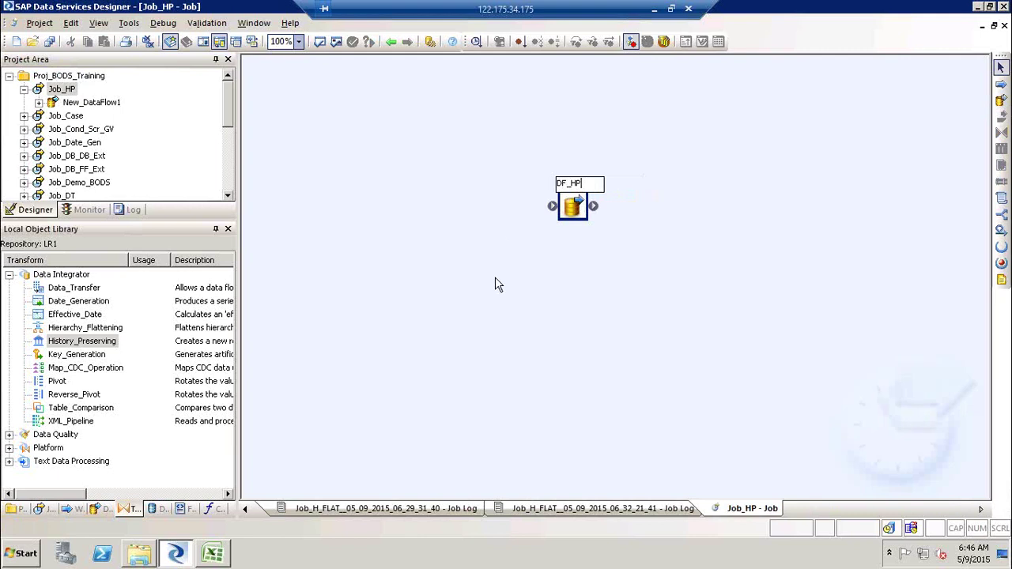
left_click(497, 285)
double_click(573, 185)
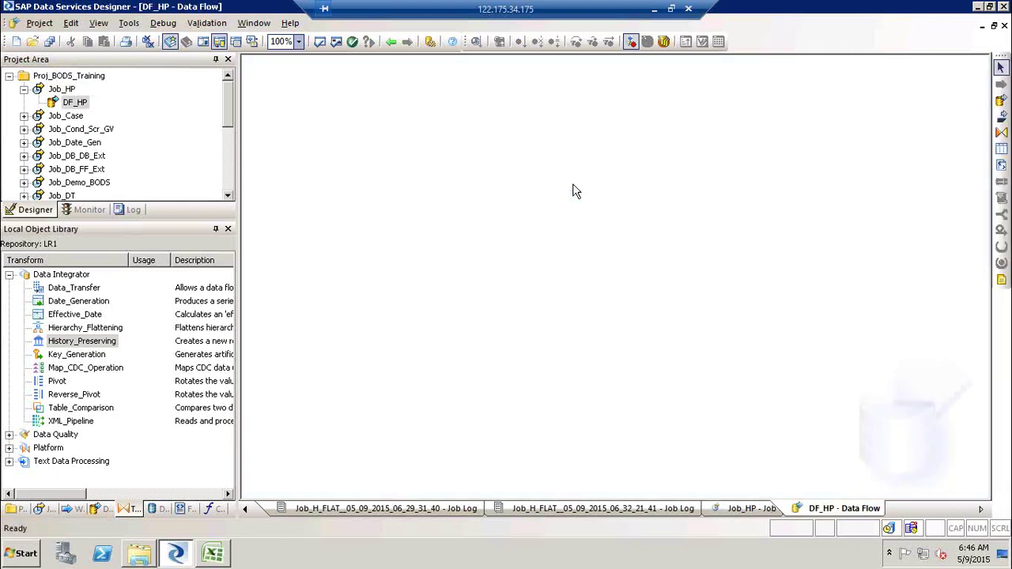
- List the flat file formats, then inspect the FF_Customers text file in the desktop's SourceFF folder and close it
left_click(187, 511)
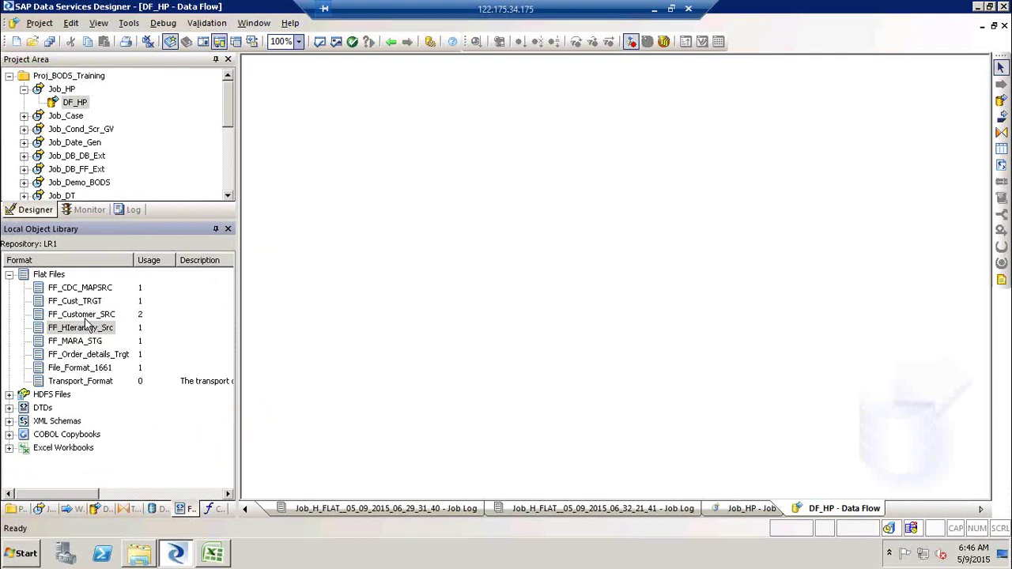
key("super+d")
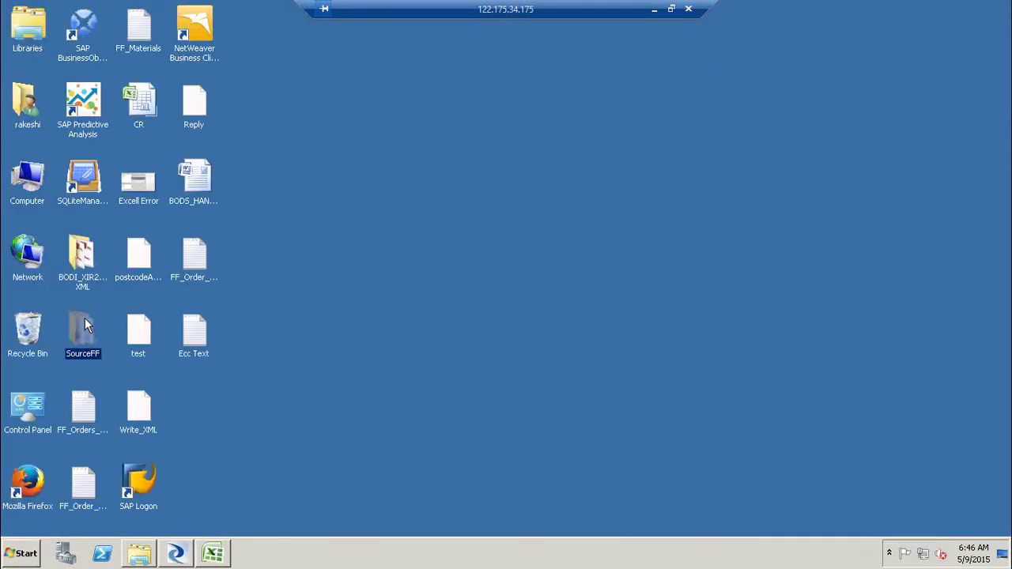
double_click(74, 332)
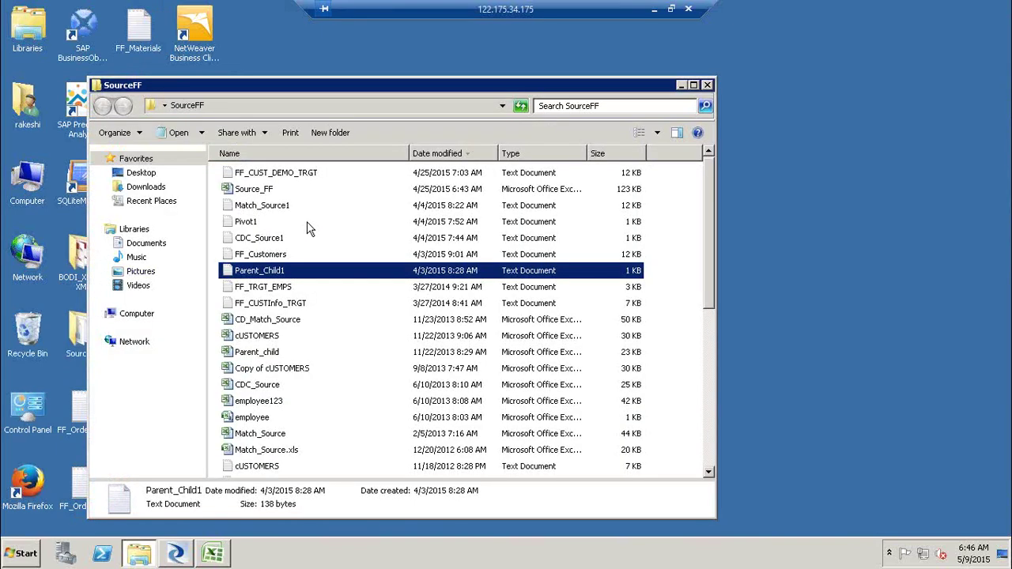
double_click(283, 256)
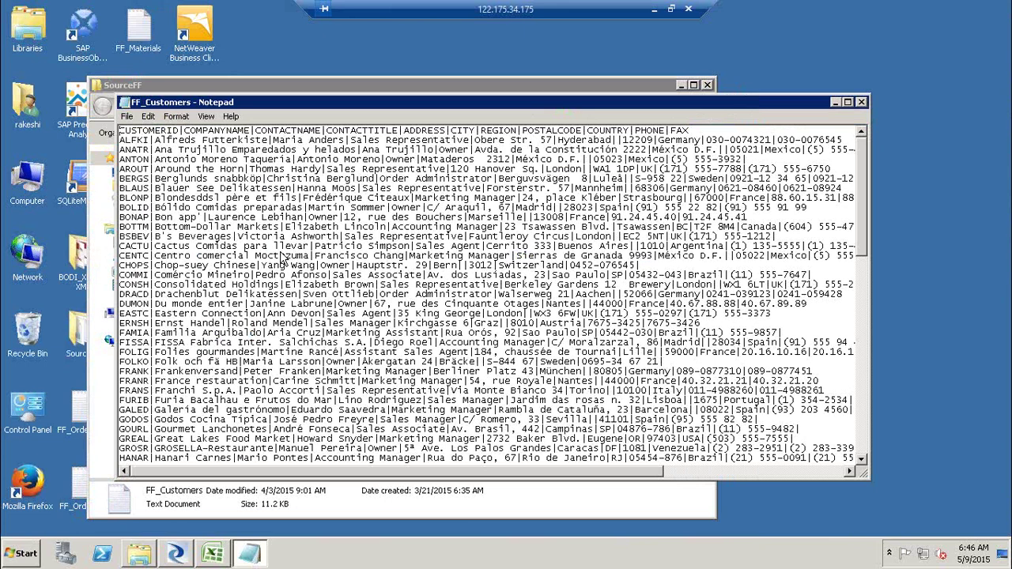
left_click(862, 103)
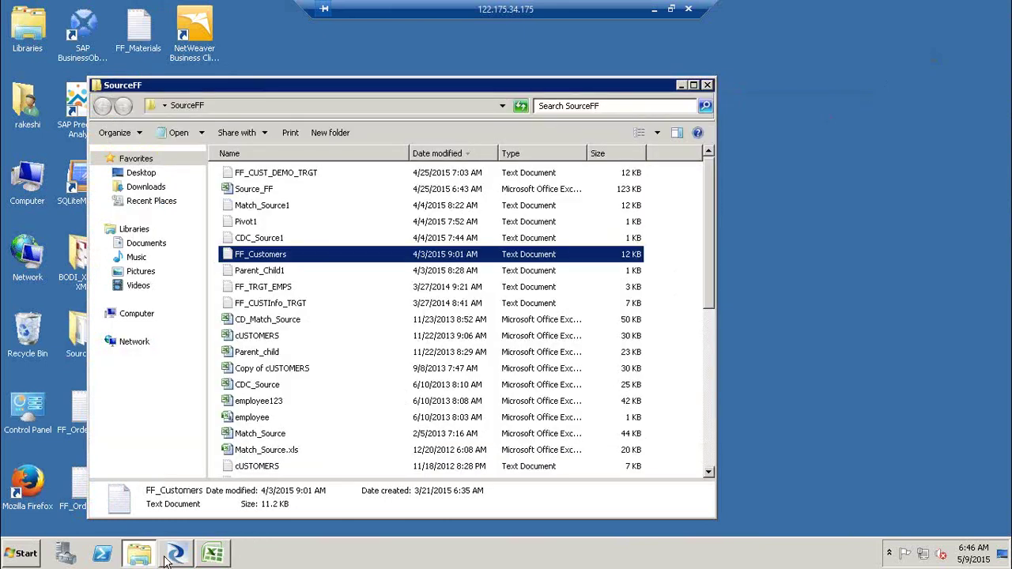
- Return to SAP Data Services Designer and add the FF_Customer_SRC flat file to DF_HP as a source
left_click(172, 557)
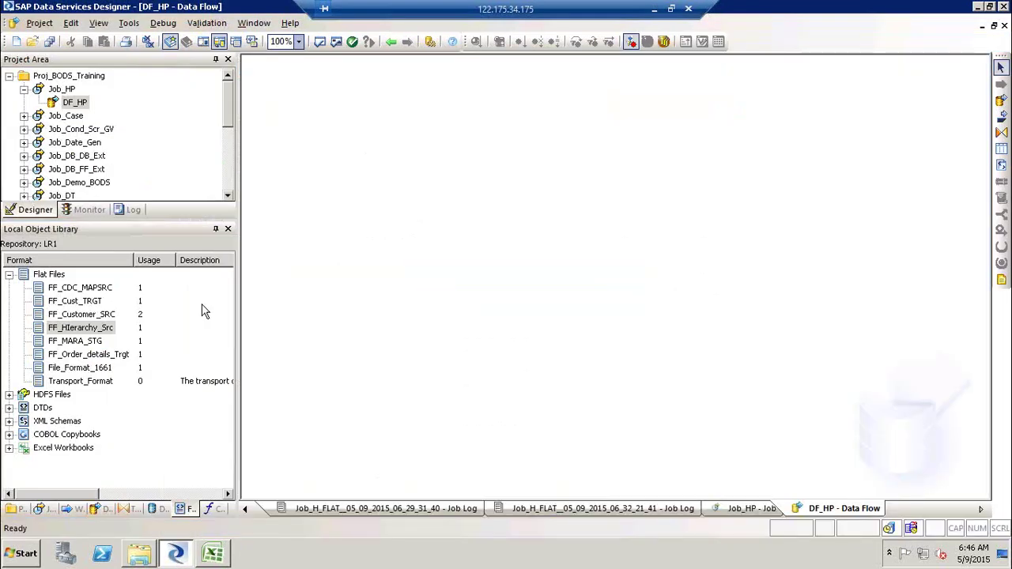
left_click_drag(79, 315, 346, 163)
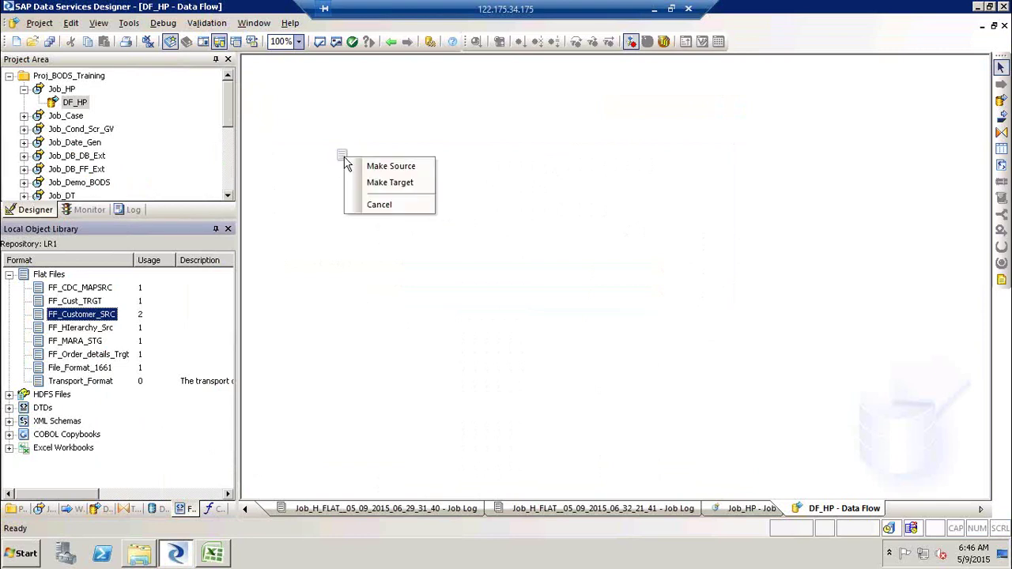
left_click(379, 168)
- Preview the data of the FF_Customers.txt source, examine the first record's CITY value, and close the preview
left_click_drag(382, 204, 382, 202)
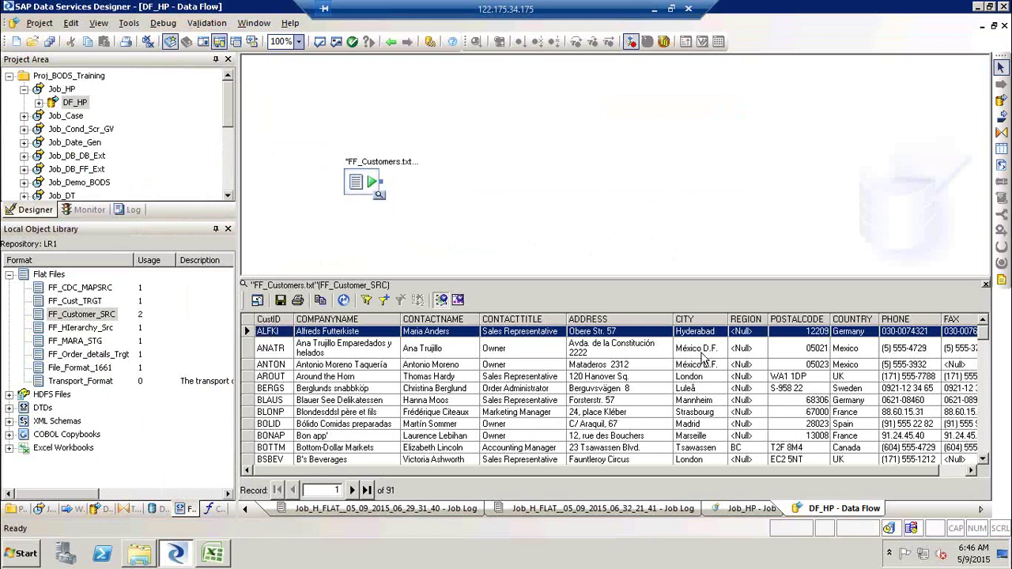
left_click(720, 336)
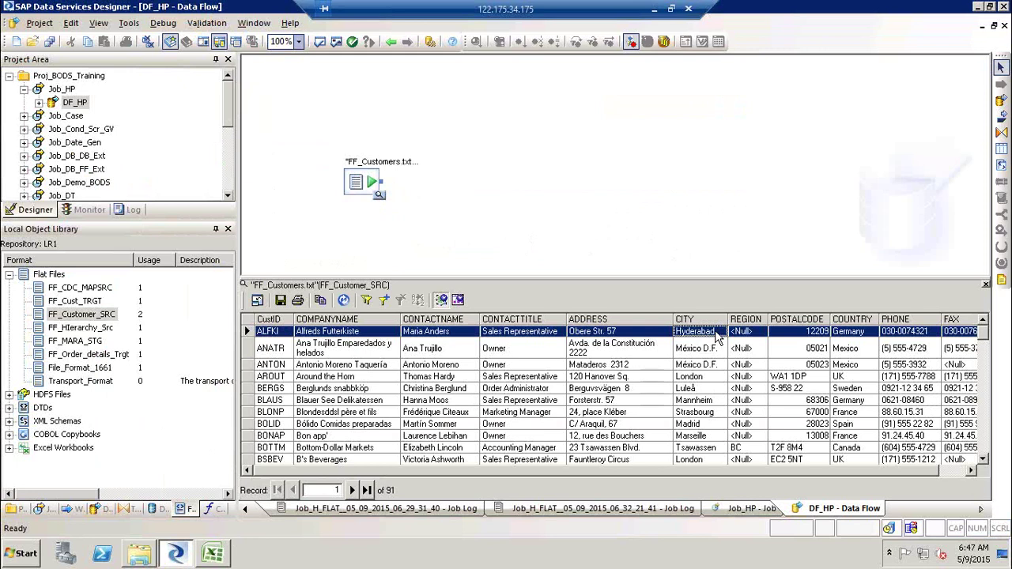
left_click(985, 285)
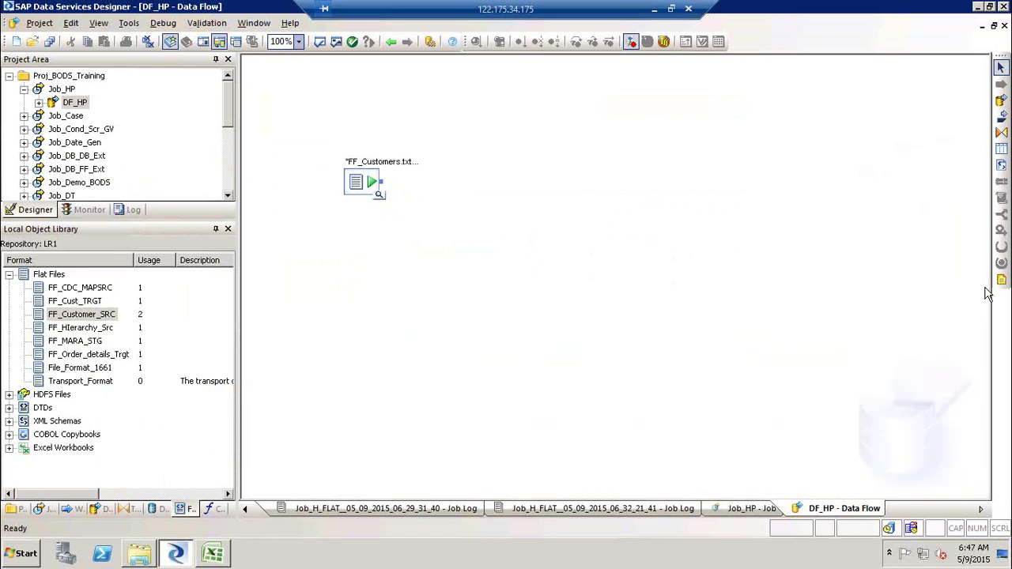
- List the datastores, review the column schema of the FF_Customers.txt source, and return to the DF_HP data flow
left_click(157, 512)
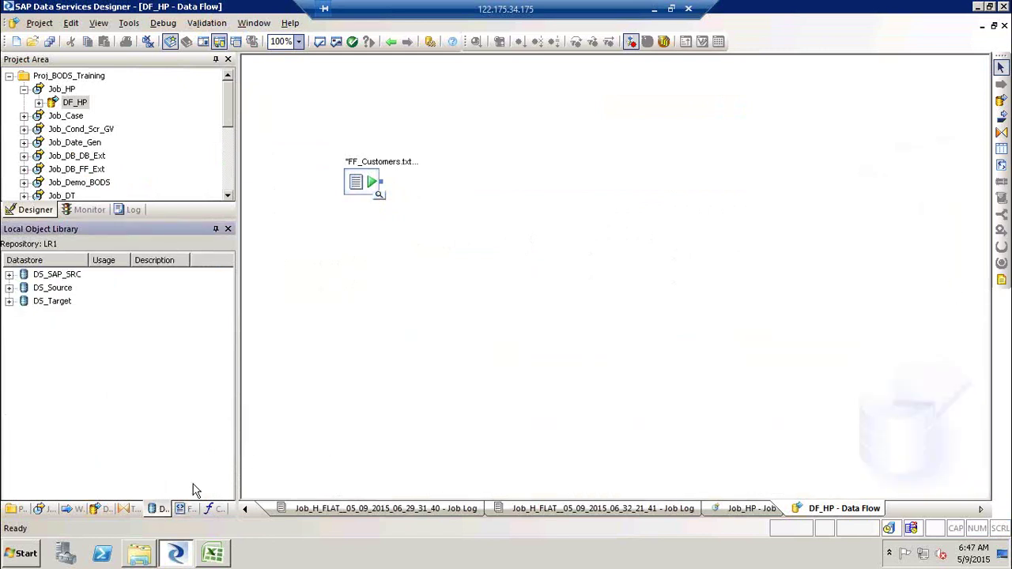
double_click(396, 168)
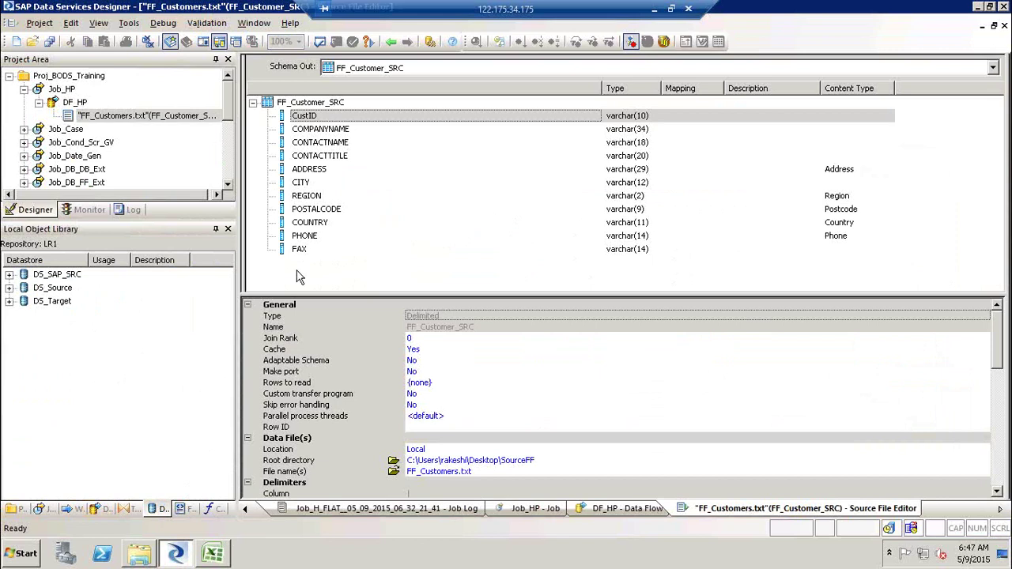
left_click(391, 41)
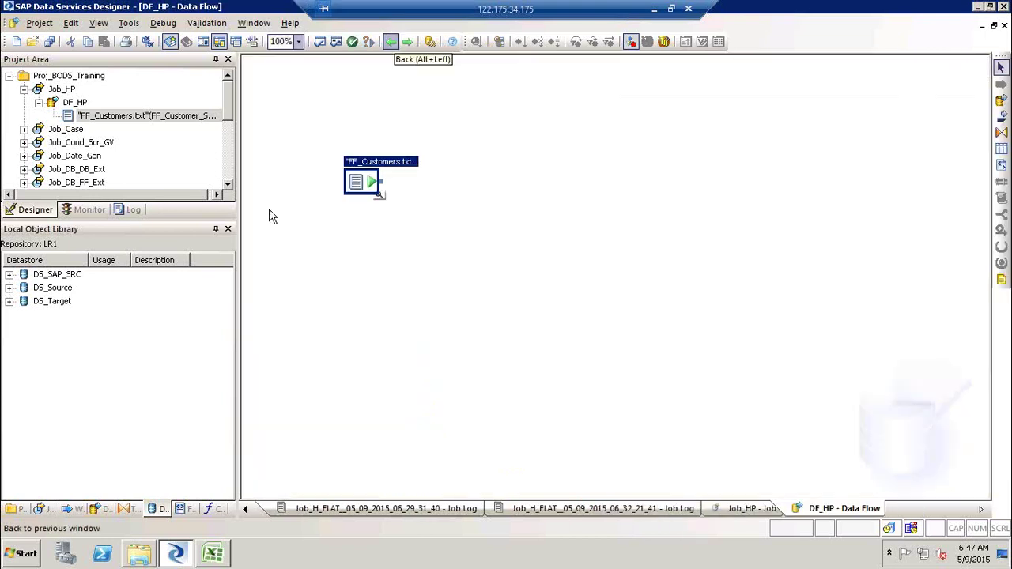
left_click(392, 43)
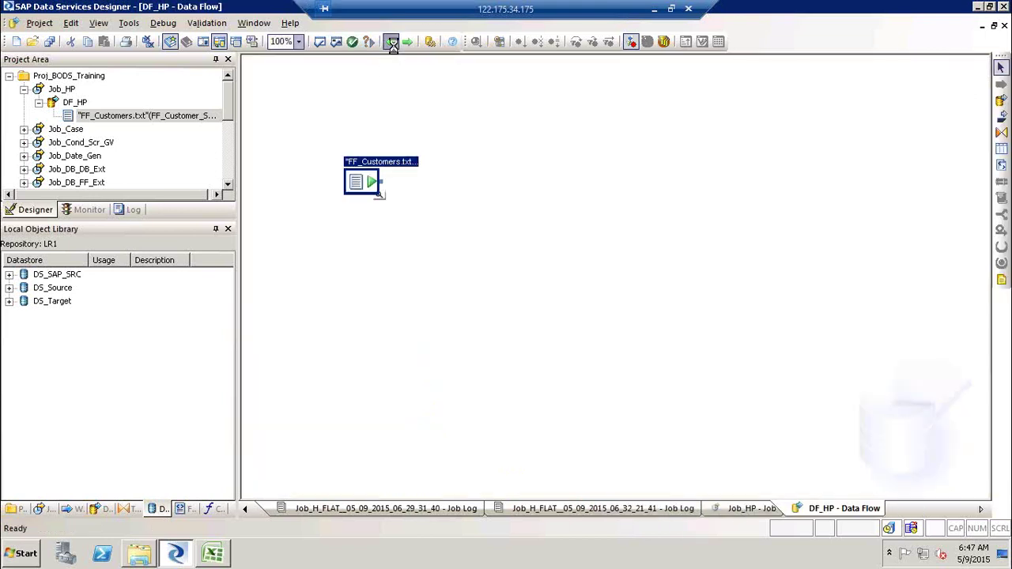
left_click(74, 102)
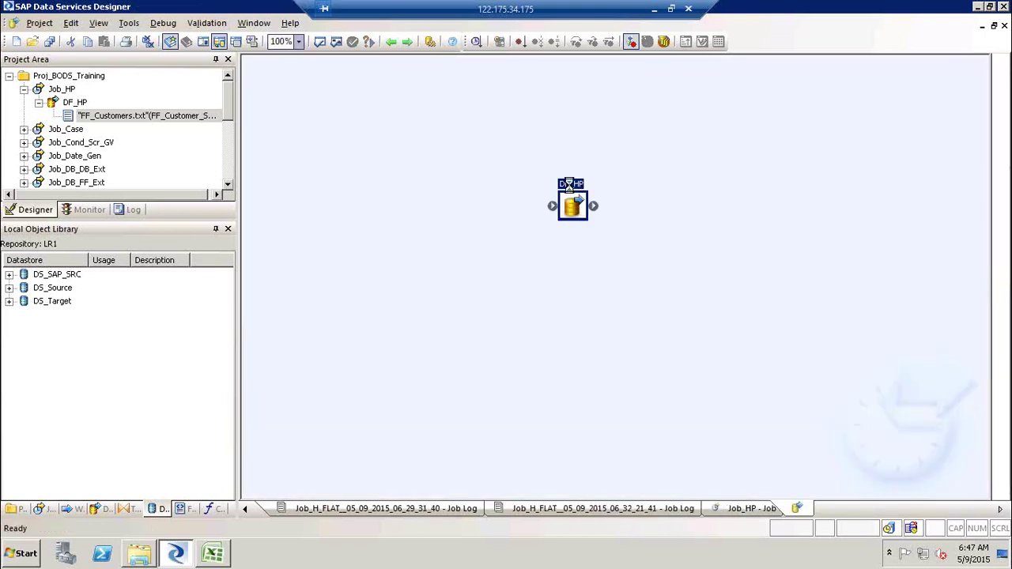
- Show the available Data Integrator transforms in the object library for use in DF_HP
left_click(126, 510)
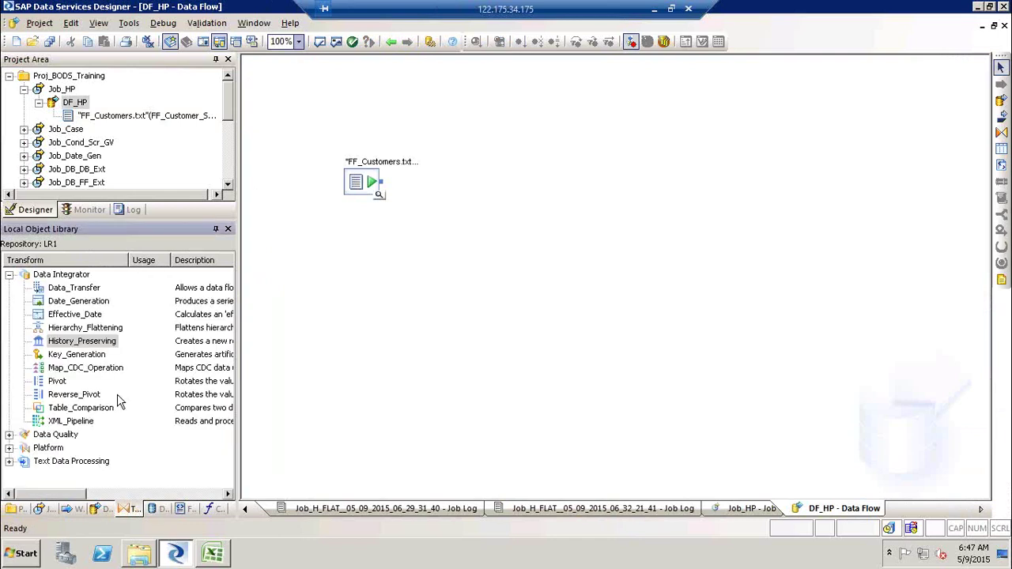
- Try placing a History_Preserving transform in the DF_HP data flow, and review its date, current flag and compare column options
left_click(89, 342)
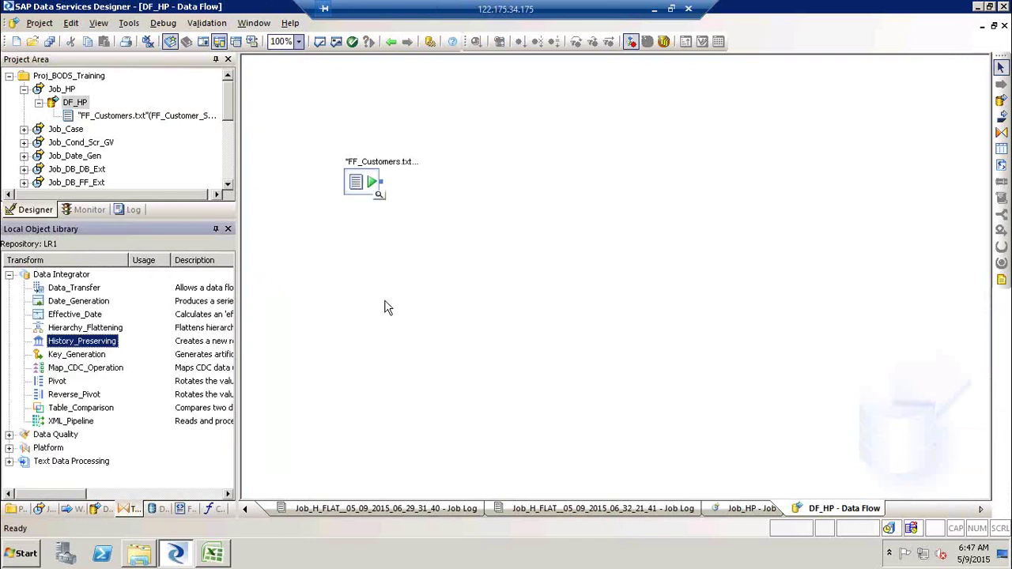
right_click(107, 349)
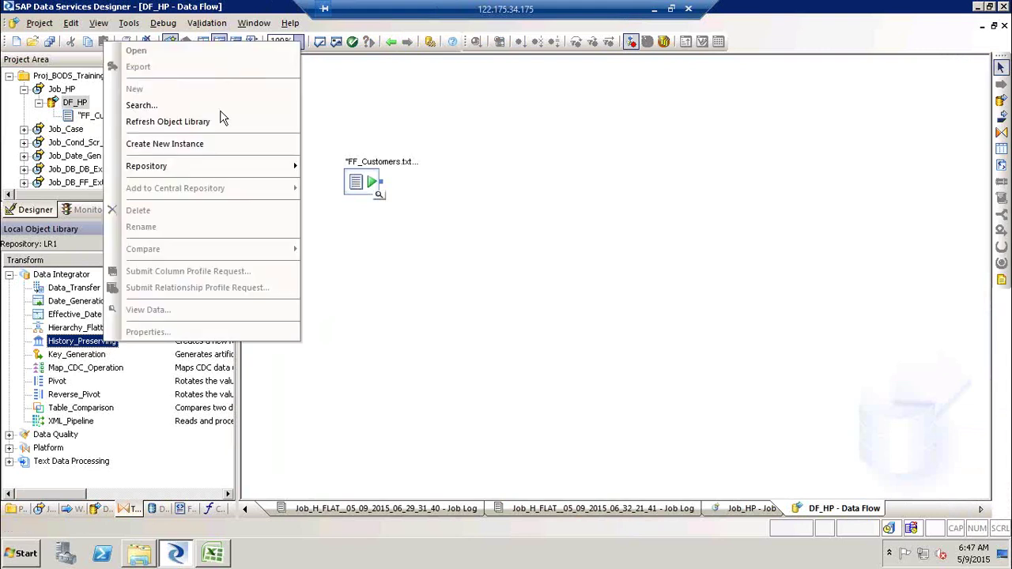
left_click(424, 261)
left_click_drag(88, 346, 579, 230)
left_click(671, 302)
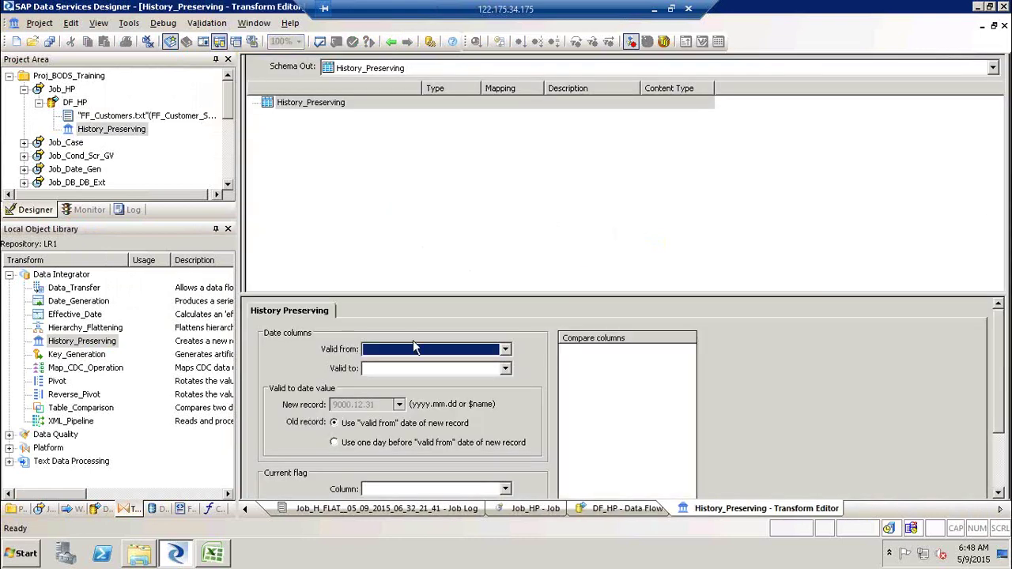
left_click_drag(513, 295, 508, 225)
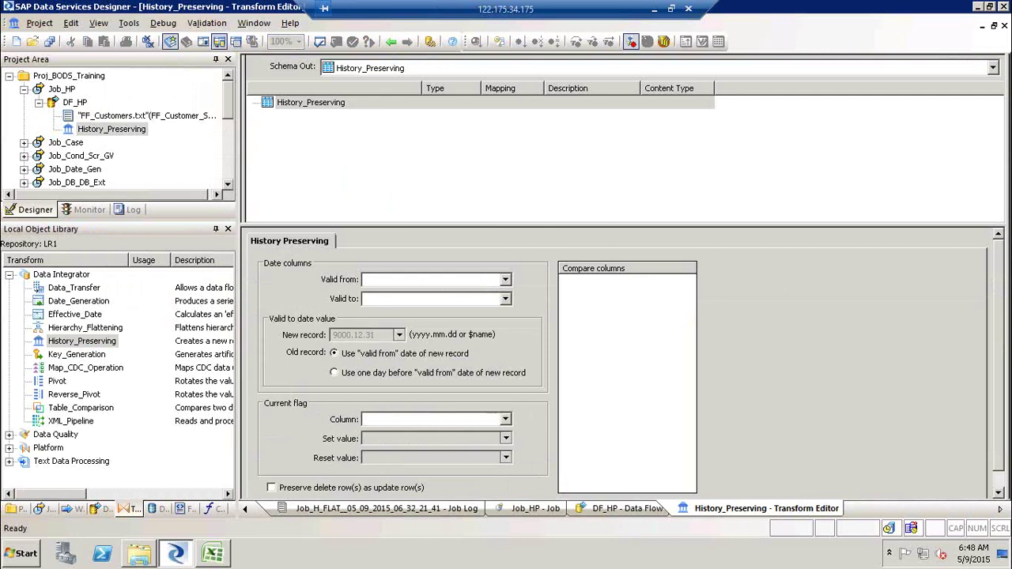
left_click_drag(1001, 263, 1005, 314)
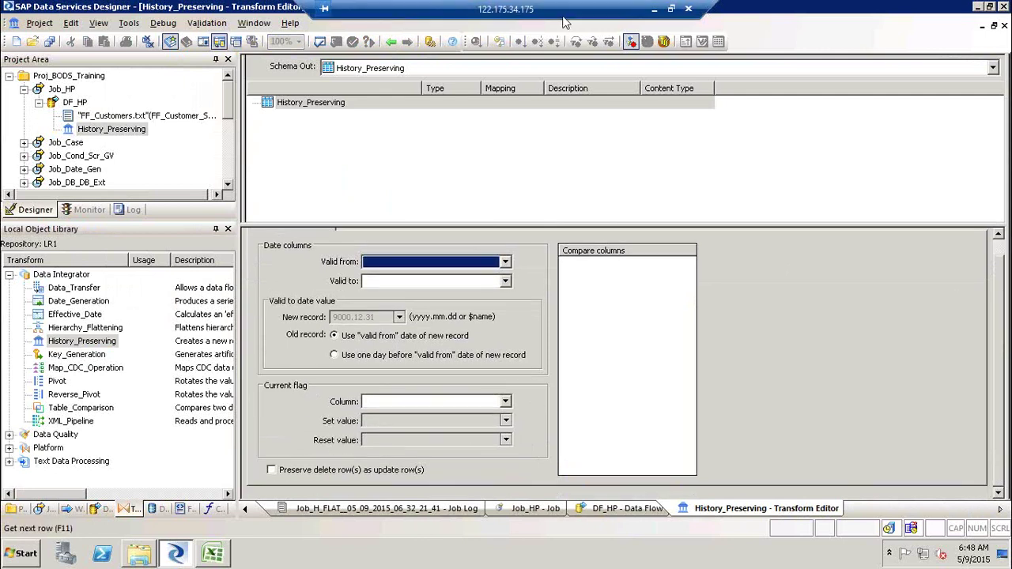
left_click(393, 44)
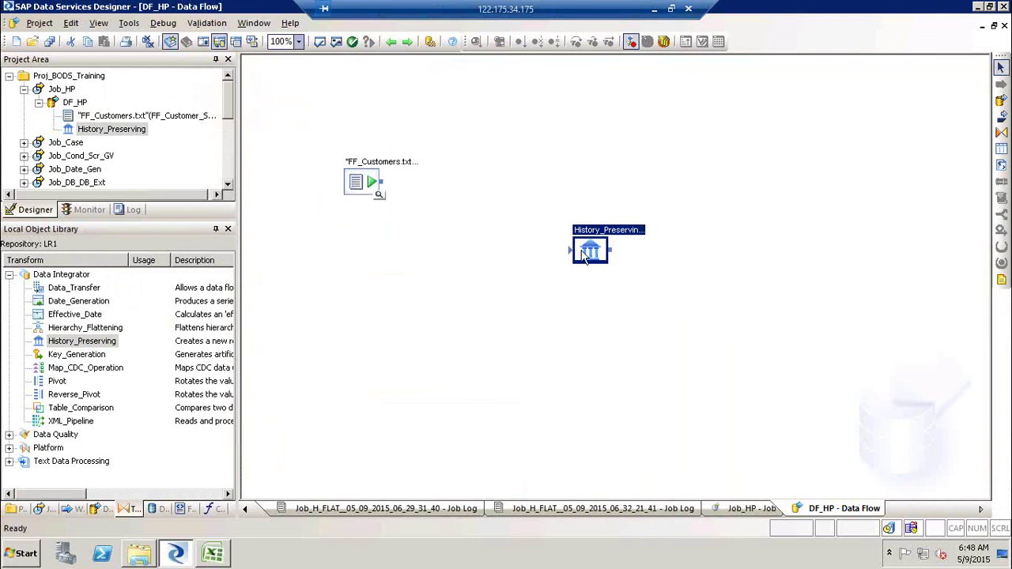
key("Delete")
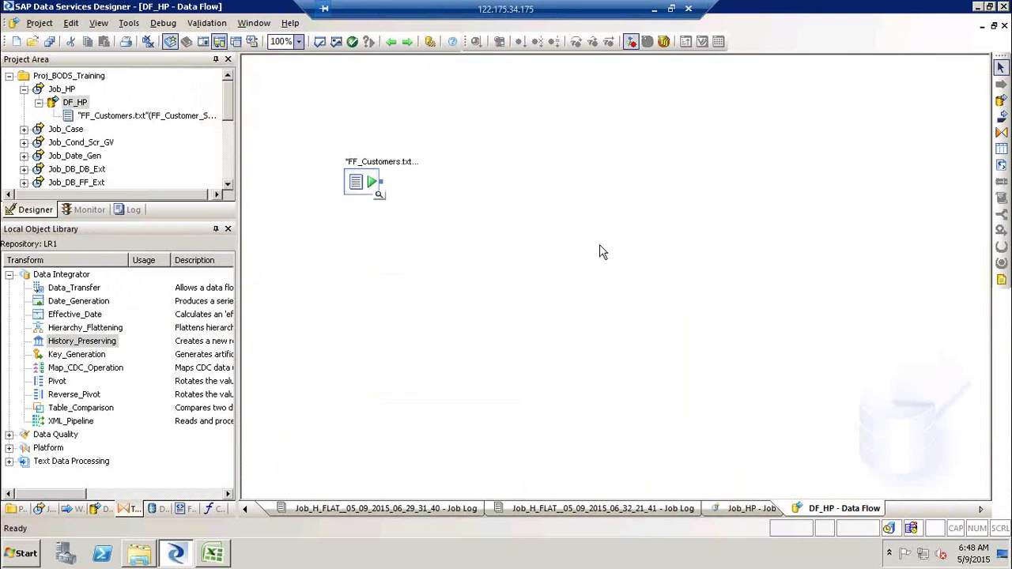
- Try placing a Table_Comparison transform in the data flow, and view its comparison settings
left_click_drag(92, 408, 487, 229)
left_click(572, 276)
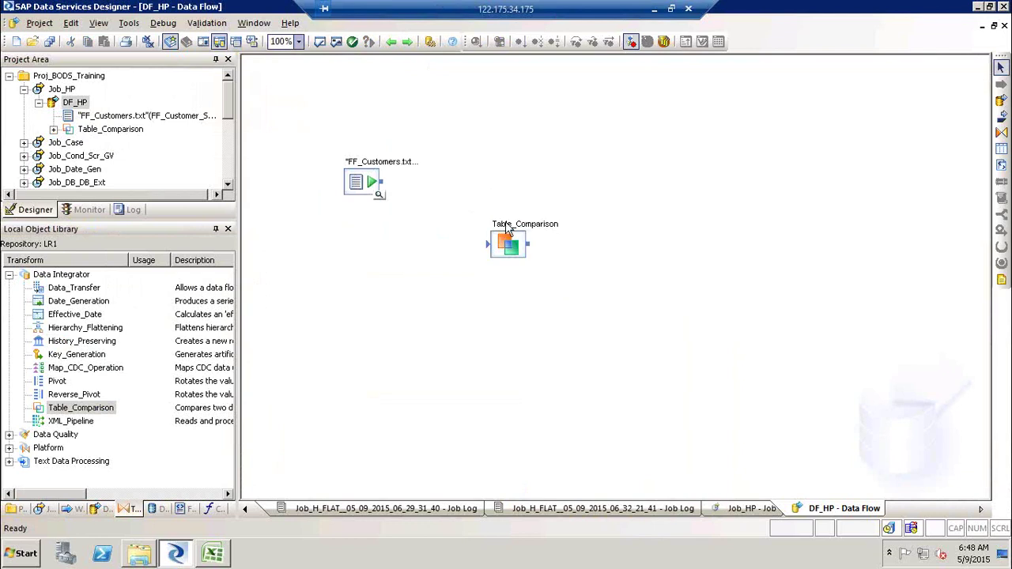
double_click(507, 229)
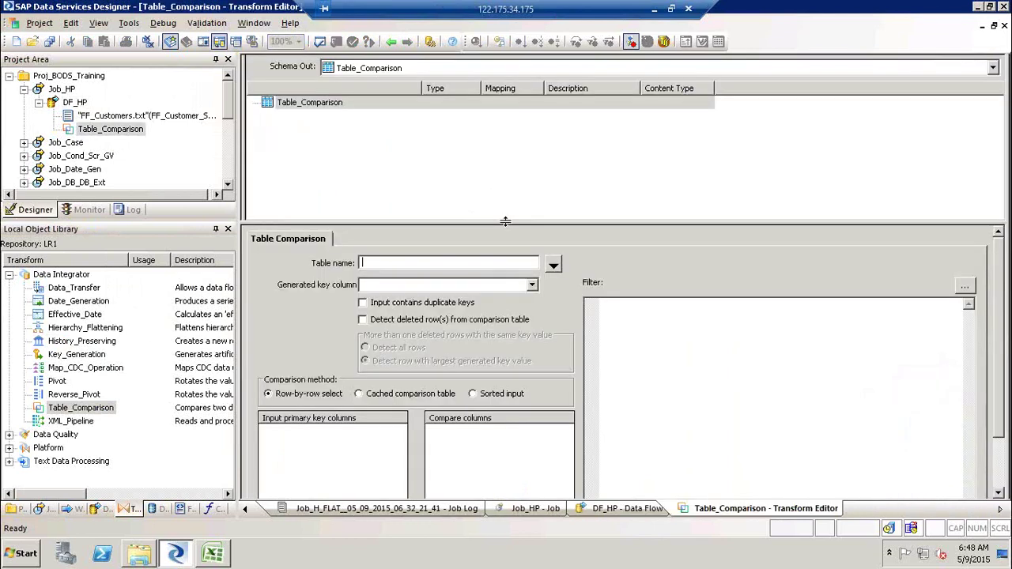
left_click(391, 43)
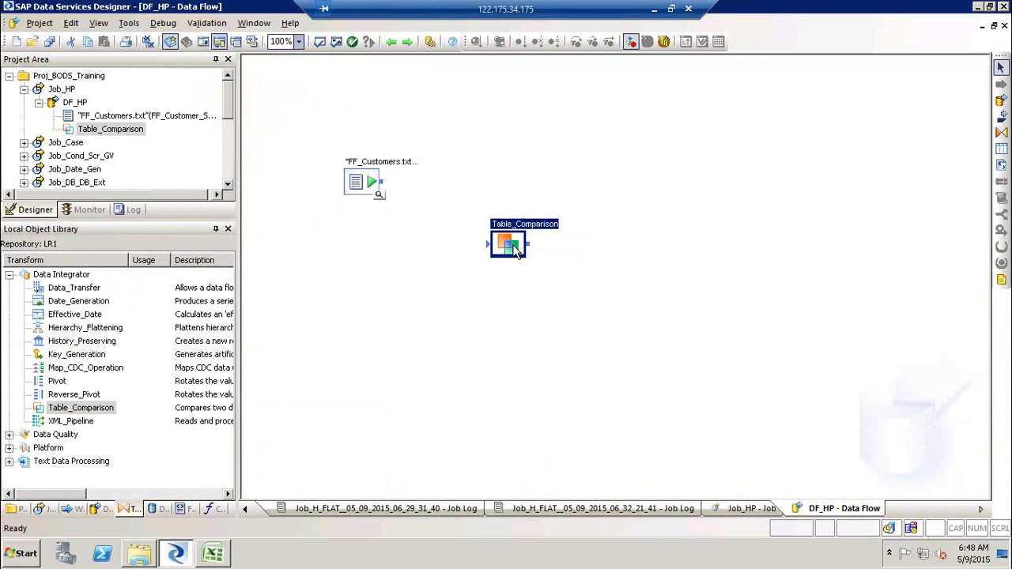
key("Delete")
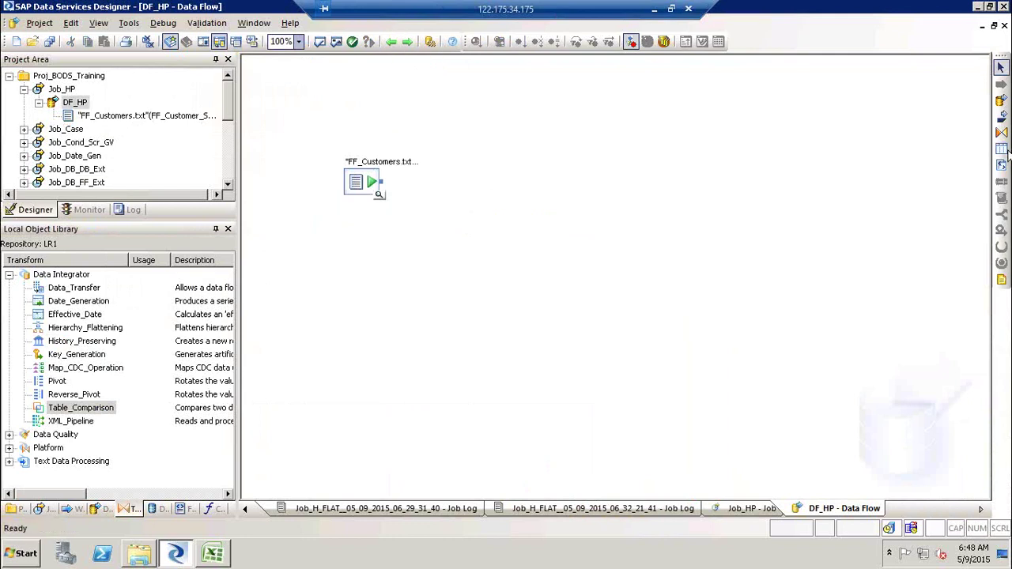
- Add a Query transform fed by the FF_Customers.txt source and map all source columns, CustID through FAX, to its output
left_click(1003, 134)
left_click(480, 227)
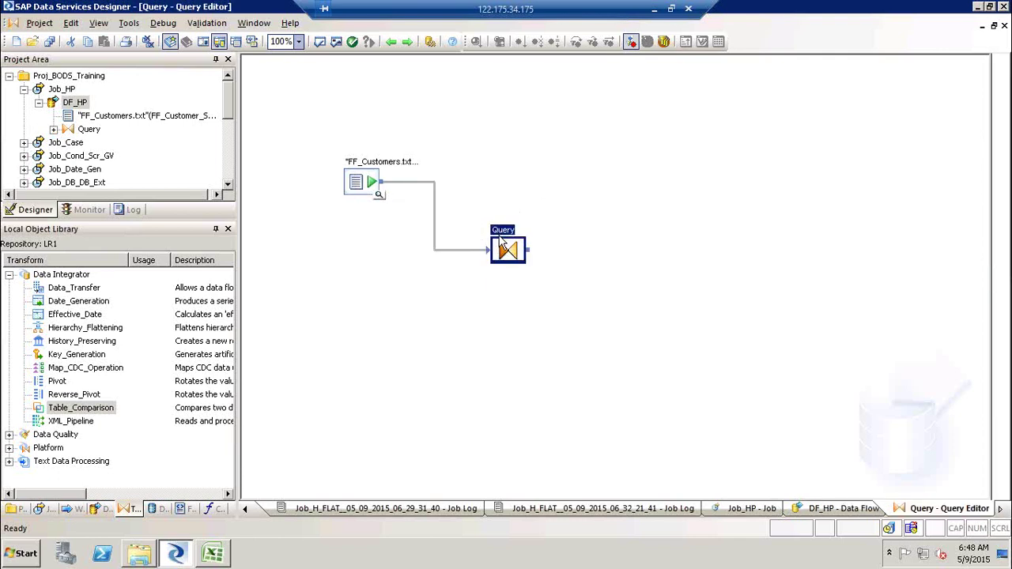
left_click(303, 119)
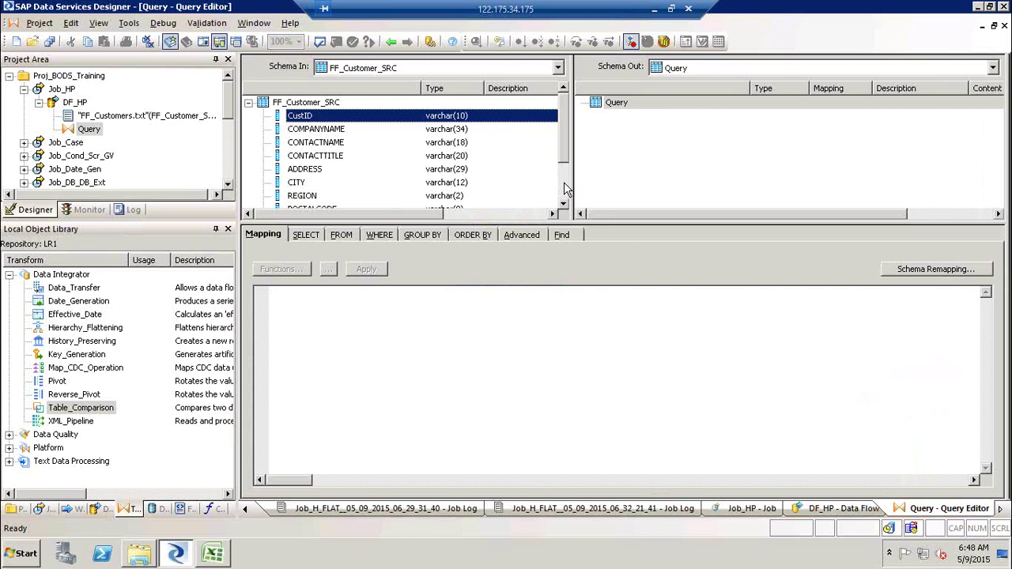
scroll(564, 190, "down", 2)
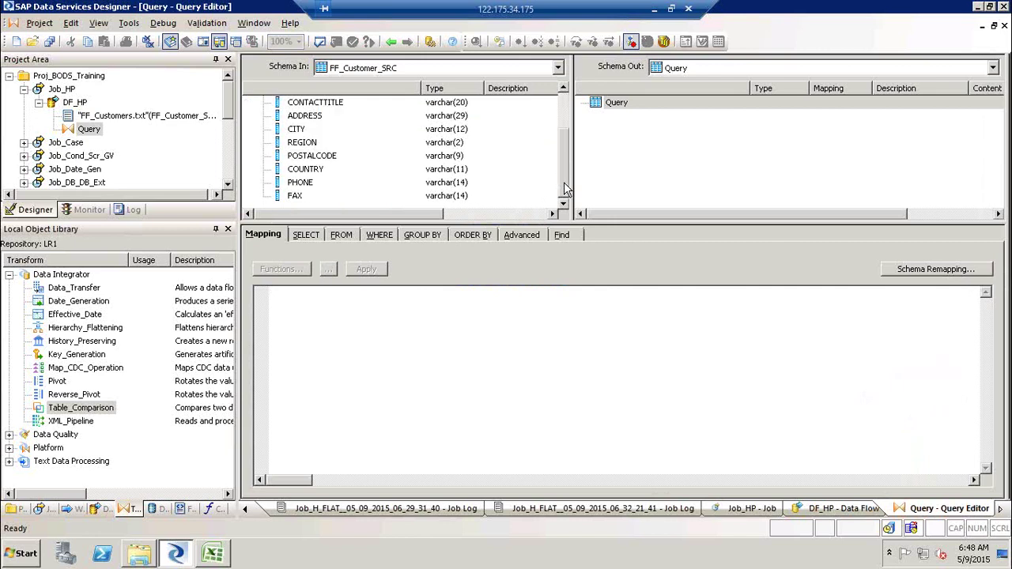
left_click(298, 198, "shift")
right_click(306, 158)
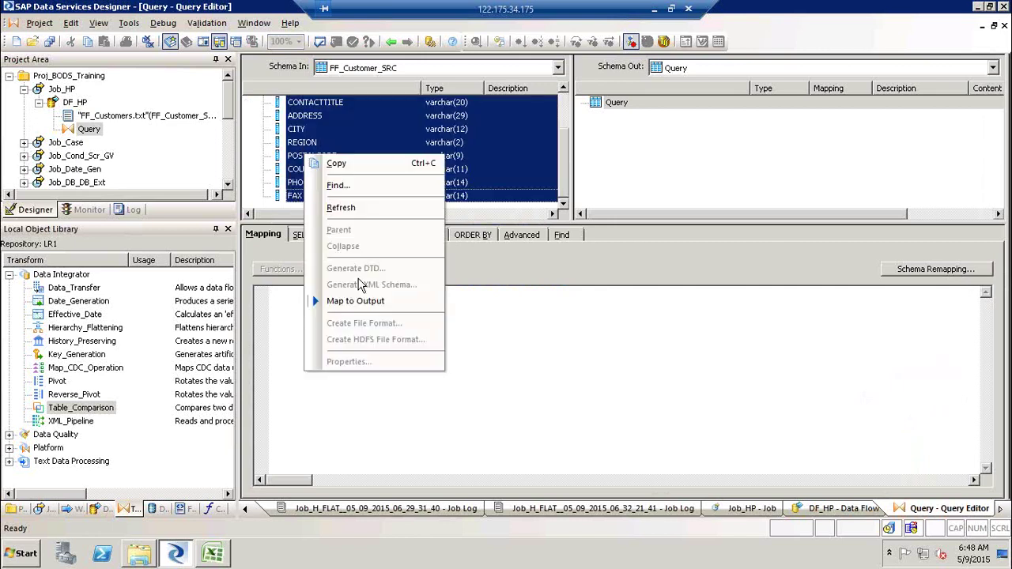
left_click(365, 301)
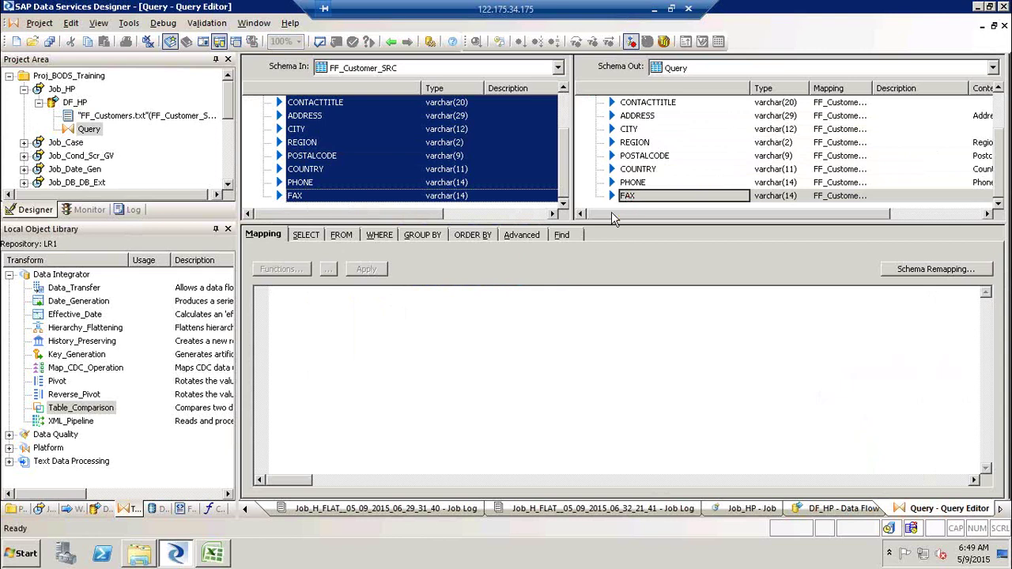
- Insert an output column named Valid_From with data type date below FAX in the Query schema
left_click(630, 197)
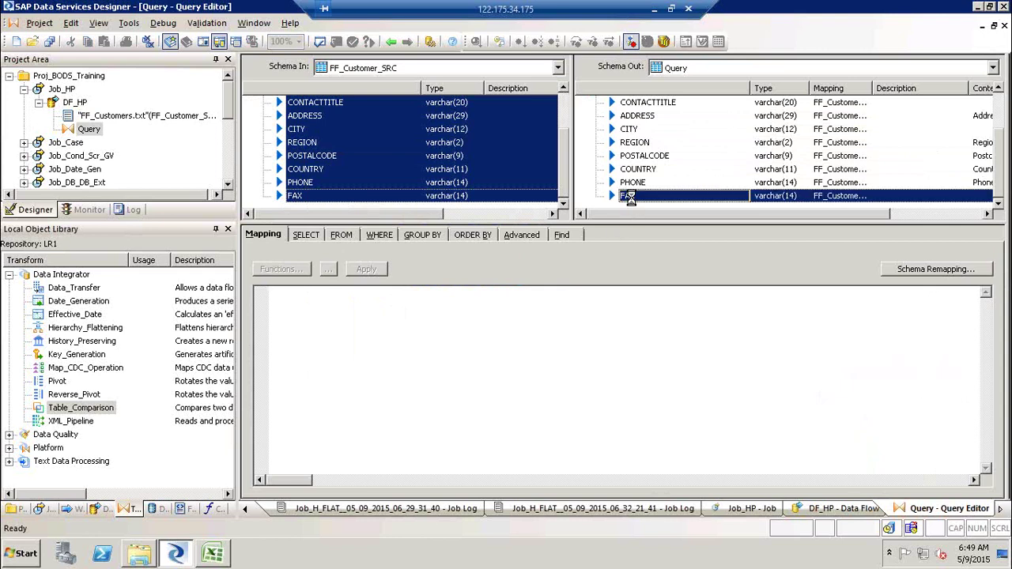
right_click(630, 197)
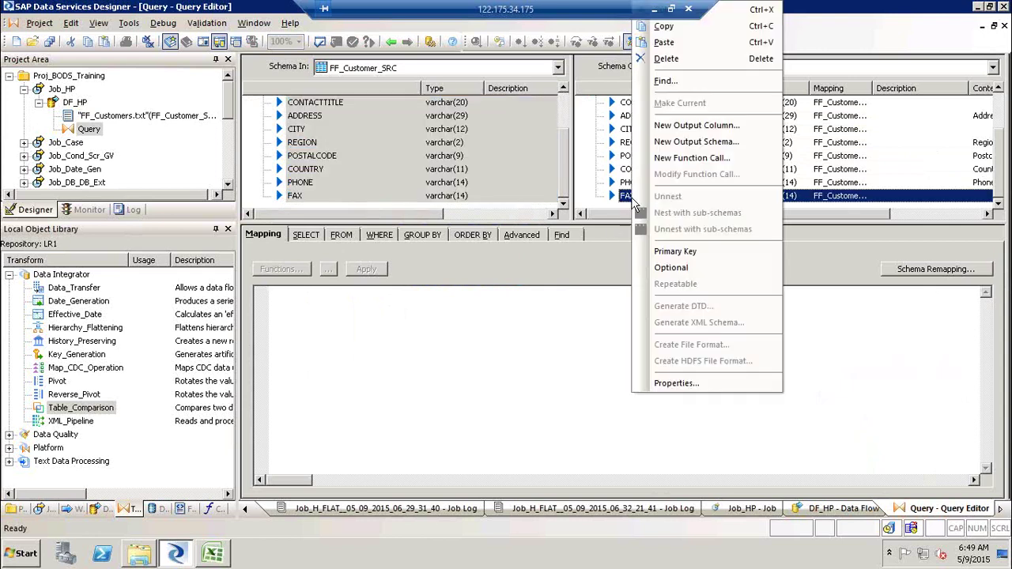
left_click(707, 125)
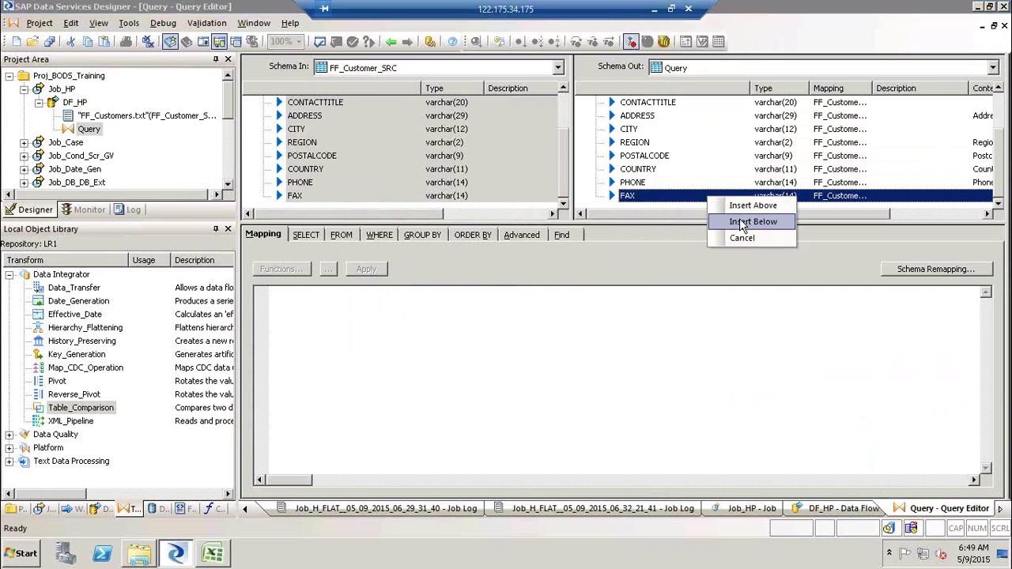
left_click(743, 223)
type("Valid_From")
key("Tab")
key("d")
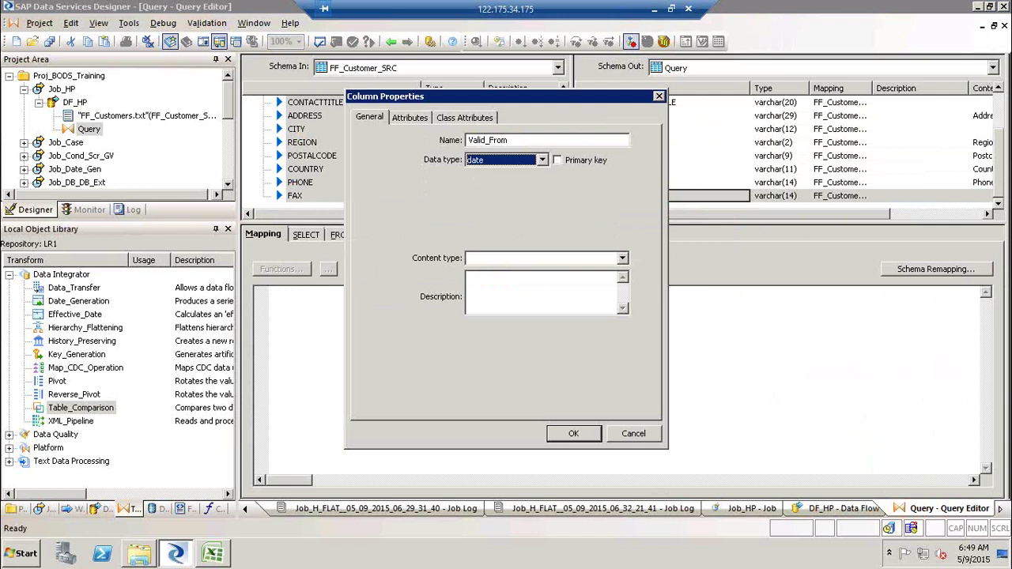
key("Return")
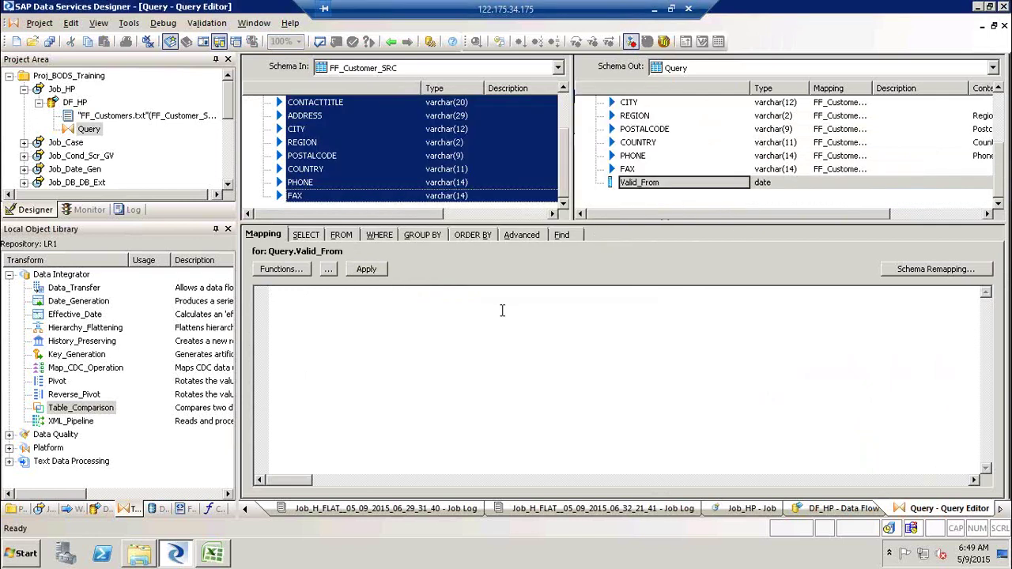
- Map the Valid_From column to the sysdate( ) function
type("sys")
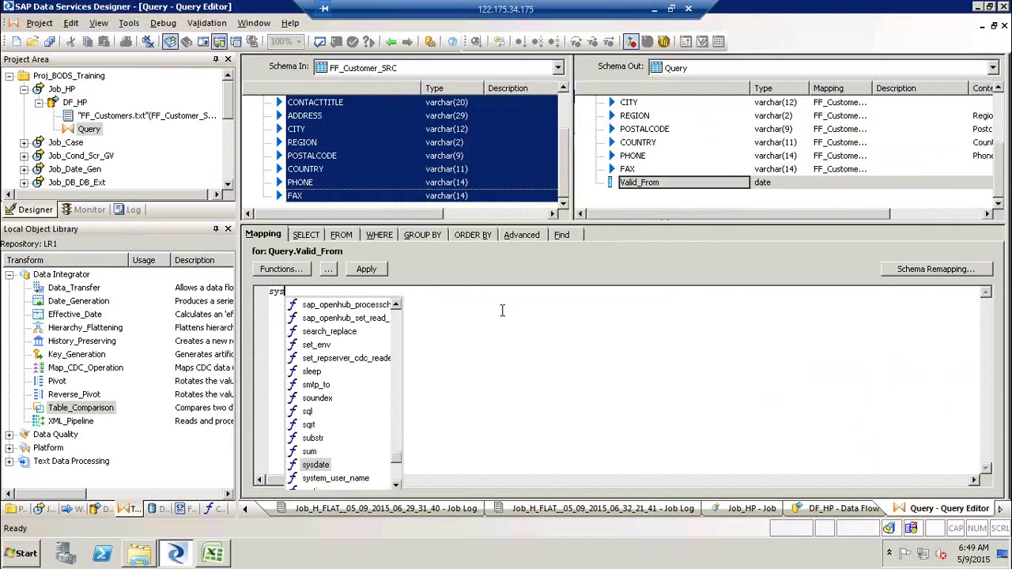
key("Return")
type(")")
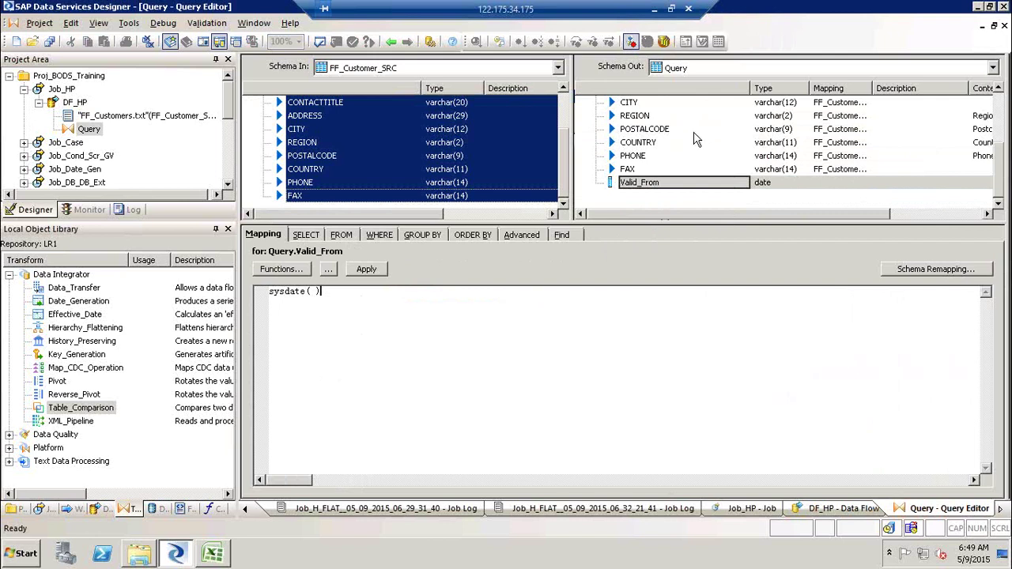
left_click(655, 197)
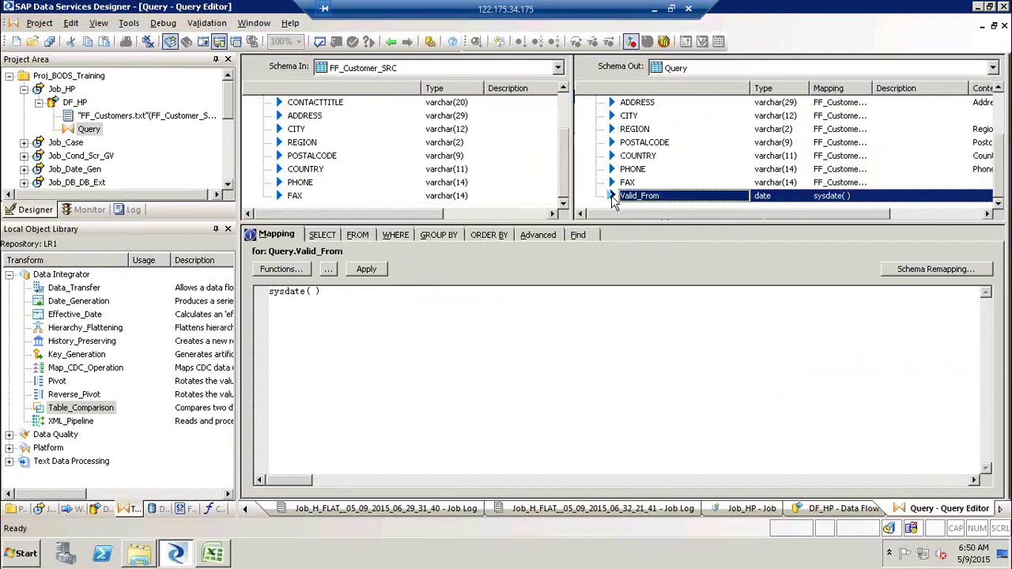
- Insert an output column named Valid_To with data type date below Valid_From
right_click(615, 200)
left_click(653, 126)
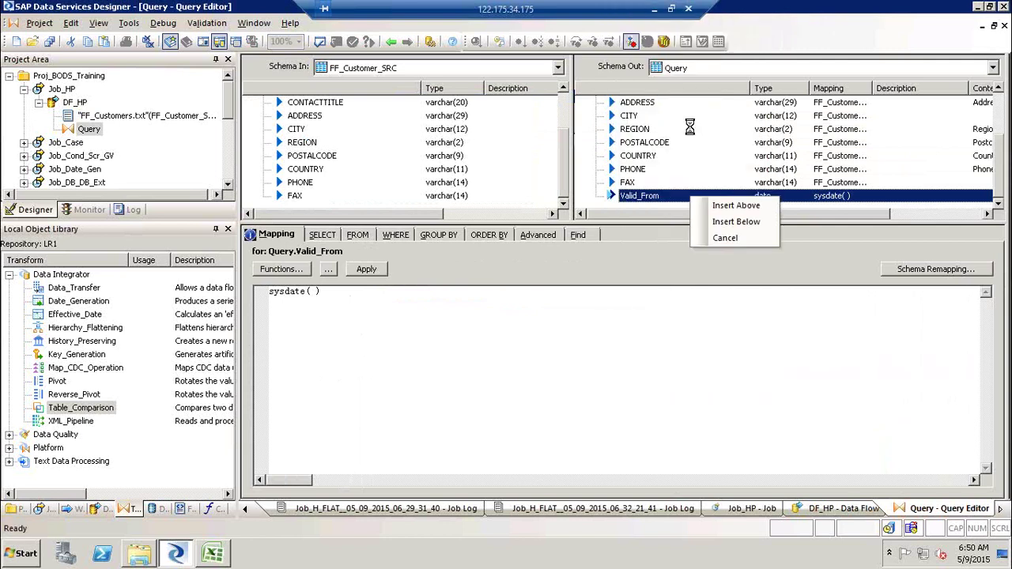
left_click(736, 221)
type("Valid_To")
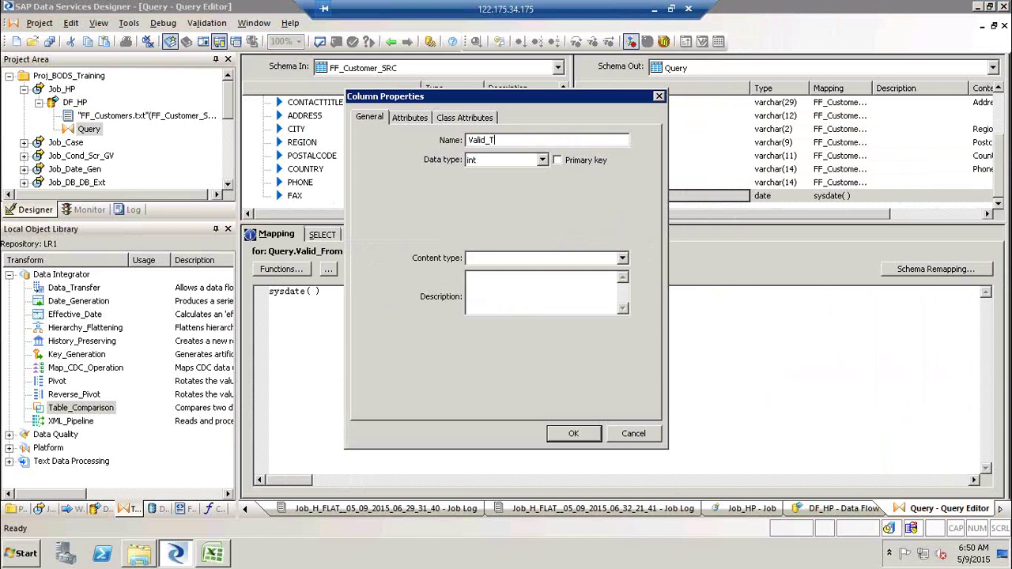
key("Tab")
key("d")
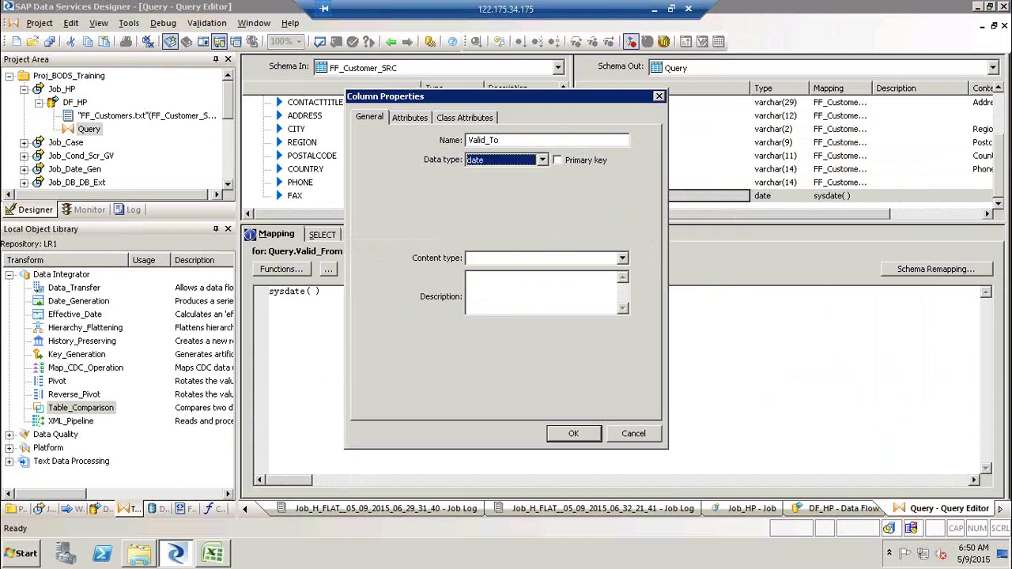
key("Return")
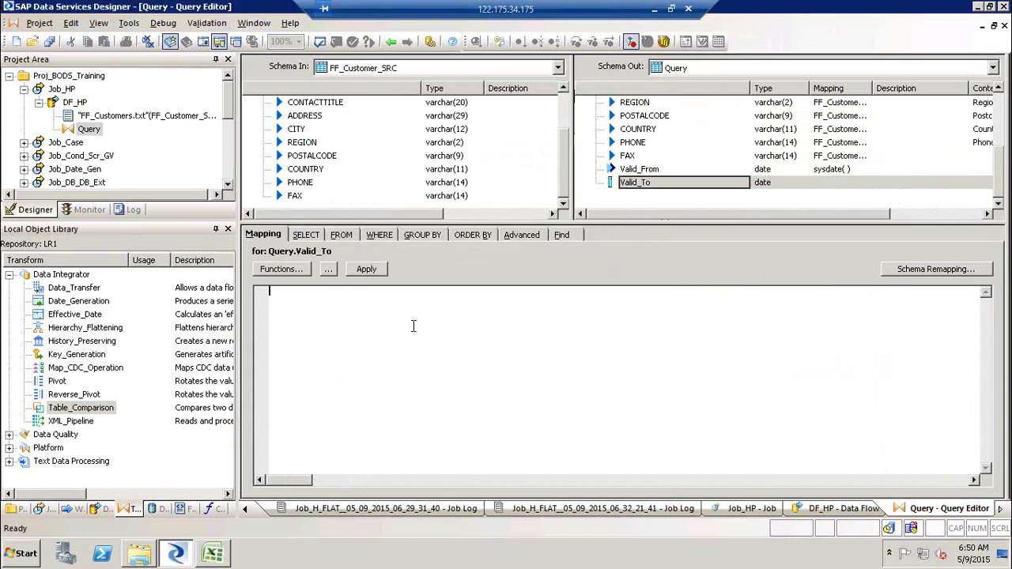
- Map the Valid_To column to the sysdate( ) function
type("sys")
key("Return")
type(")")
left_click(641, 206)
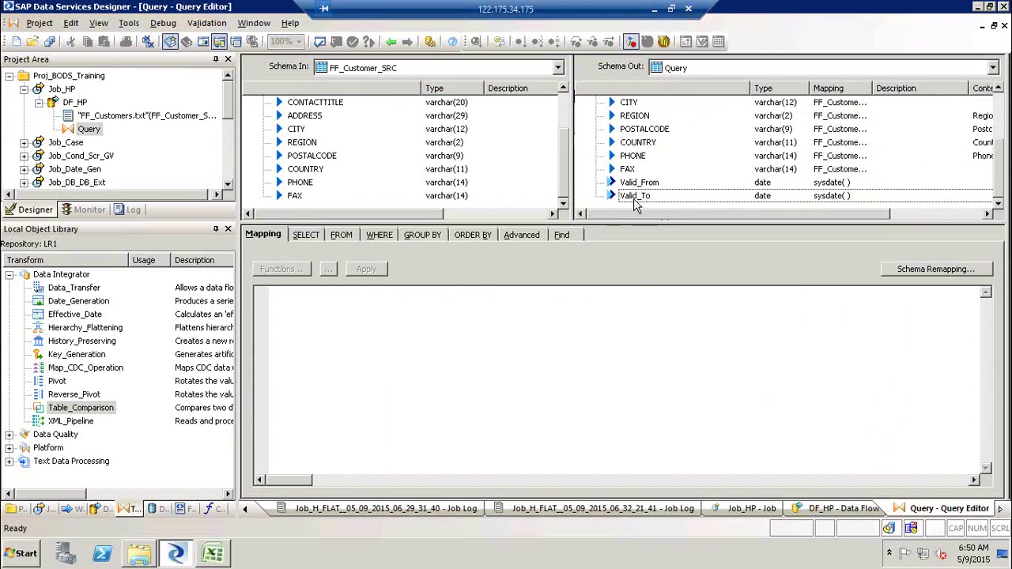
- Insert an output column named Column_Flag below Valid_To in the Query schema
left_click(640, 197)
right_click(636, 196)
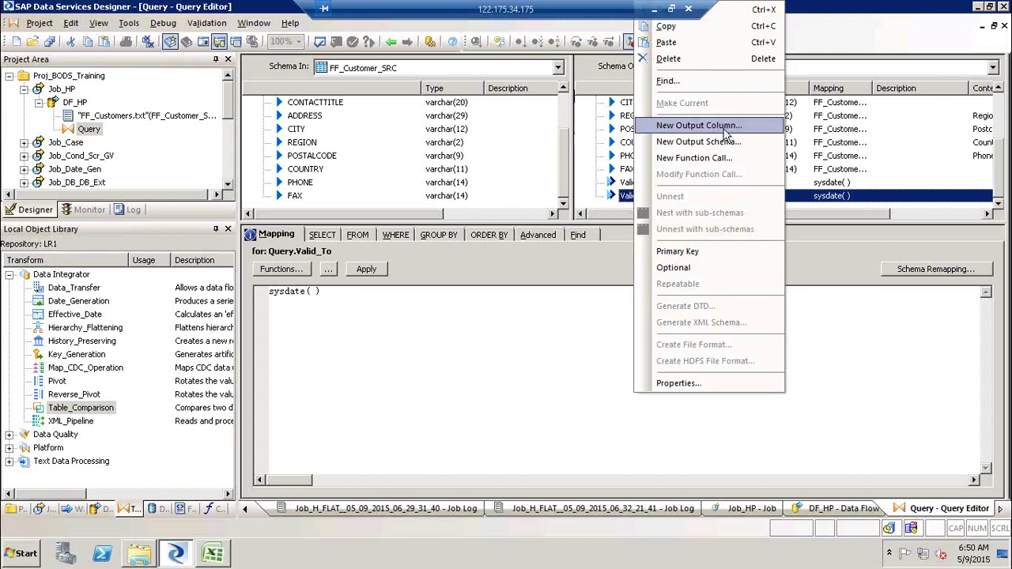
left_click(699, 125)
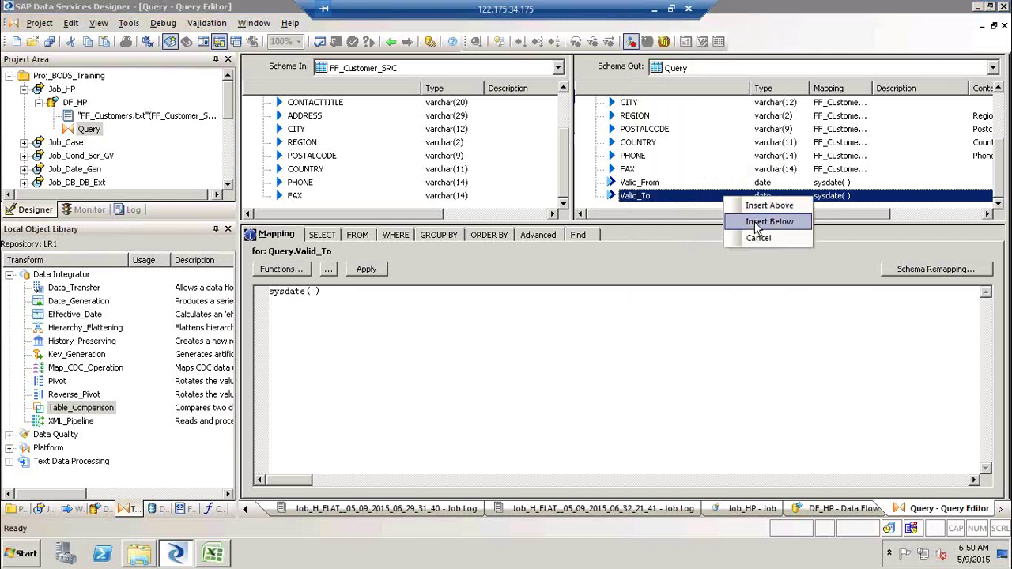
left_click(758, 223)
type("Column_Fla")
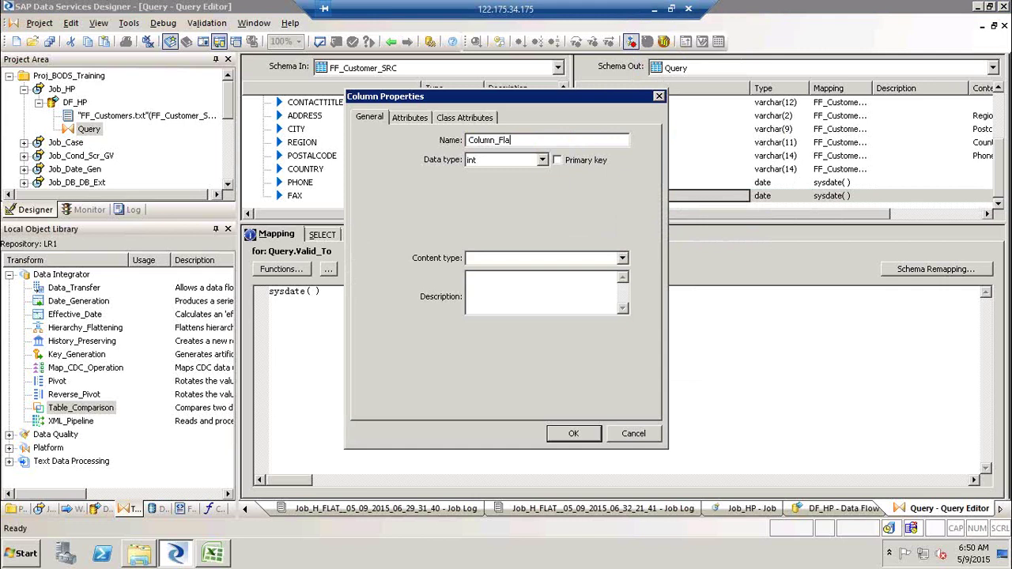
type("g")
key("Return")
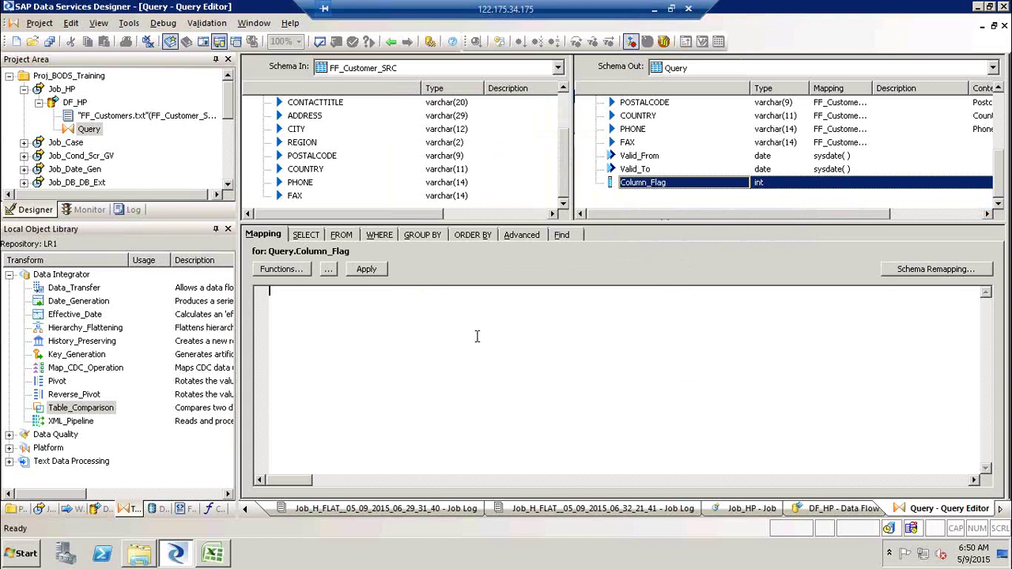
- Set the Column_Flag column's data type to varchar with length 4 and map it to the empty string ''
left_click(662, 183)
left_click(526, 161)
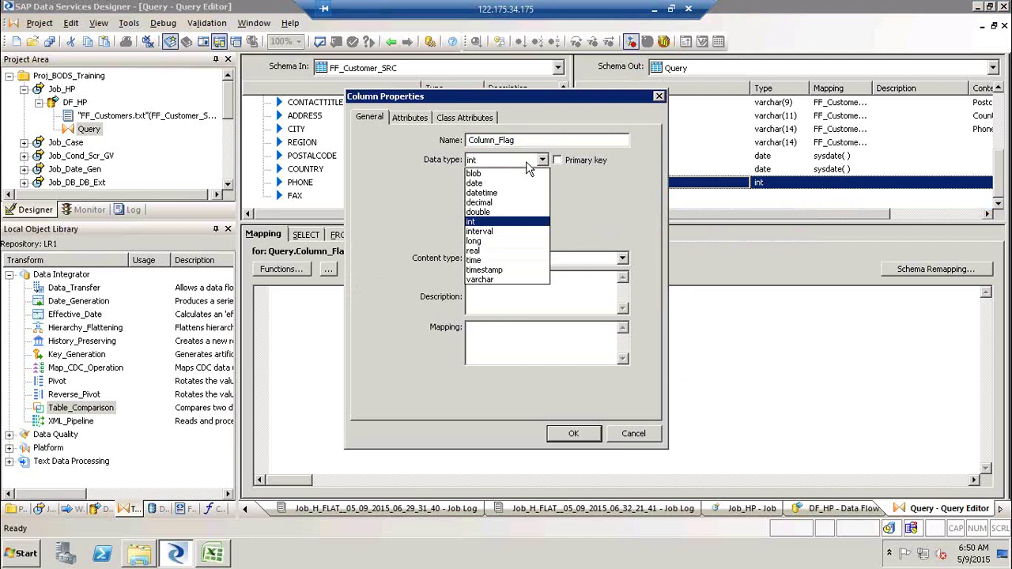
left_click(480, 280)
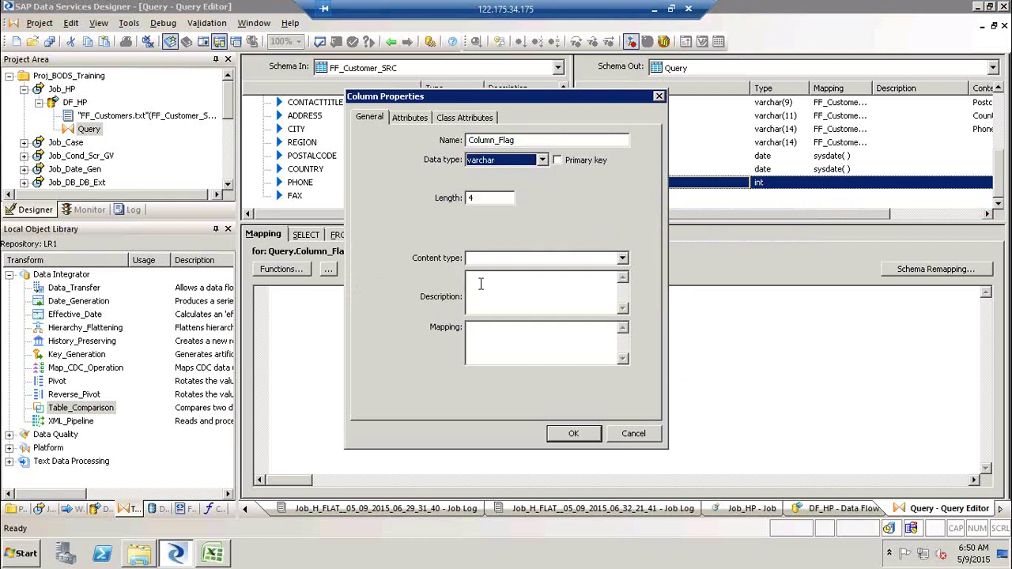
left_click(573, 433)
left_click(454, 317)
type("''")
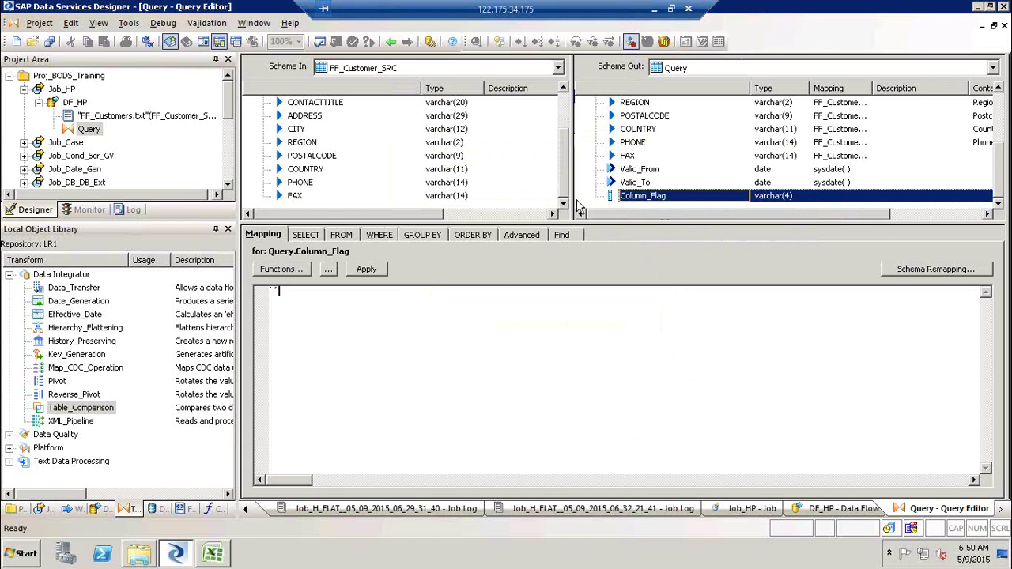
- Insert an output column named Skey with data type int below Column_Flag in the Query schema
left_click(653, 199)
right_click(654, 198)
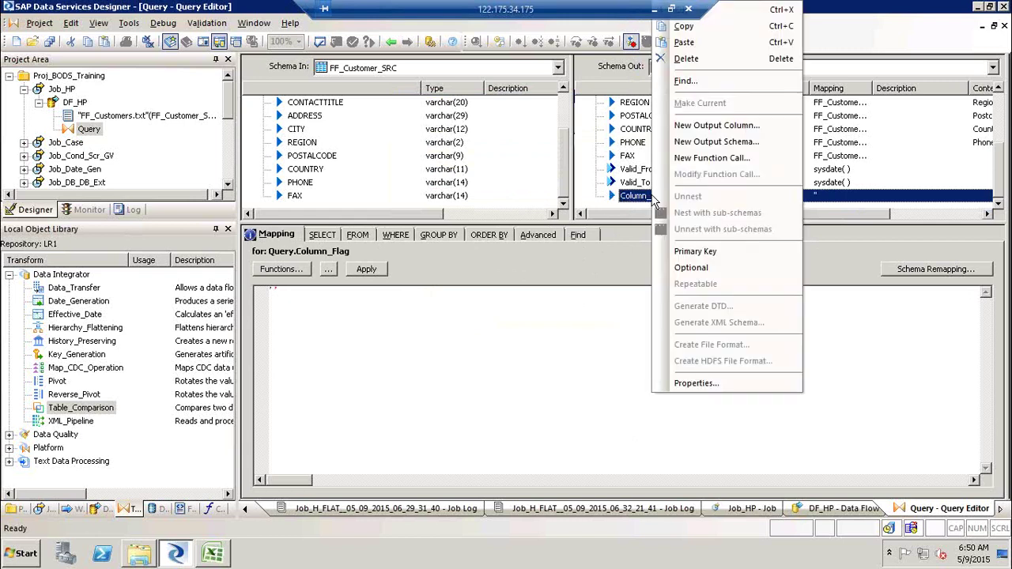
left_click(735, 127)
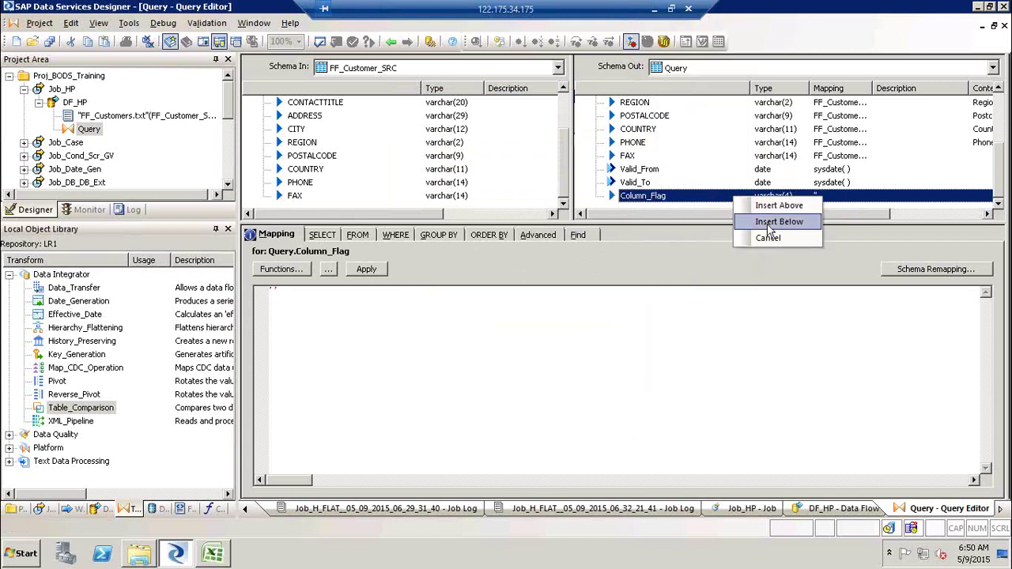
left_click(767, 223)
type("Skey")
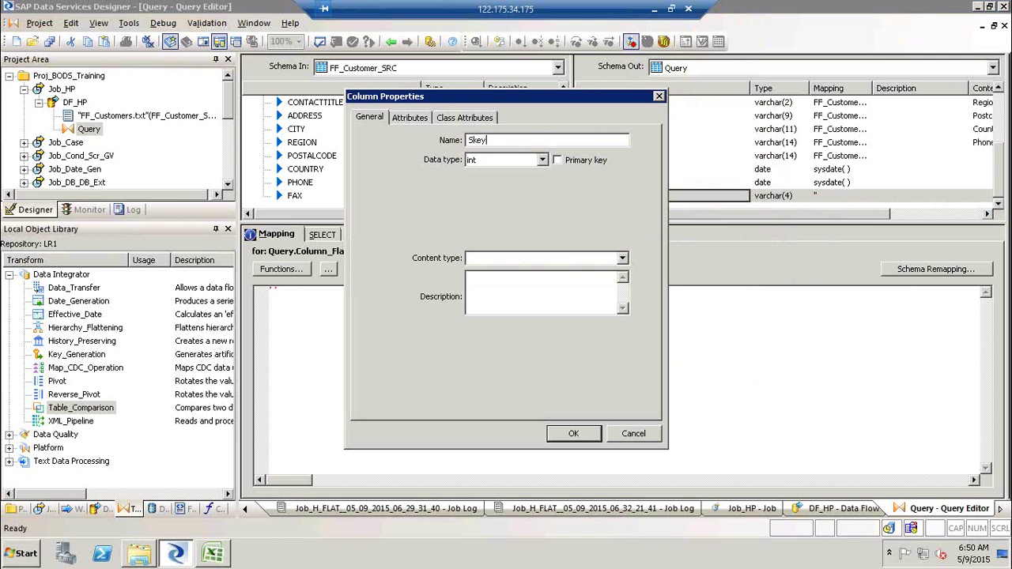
key("Return")
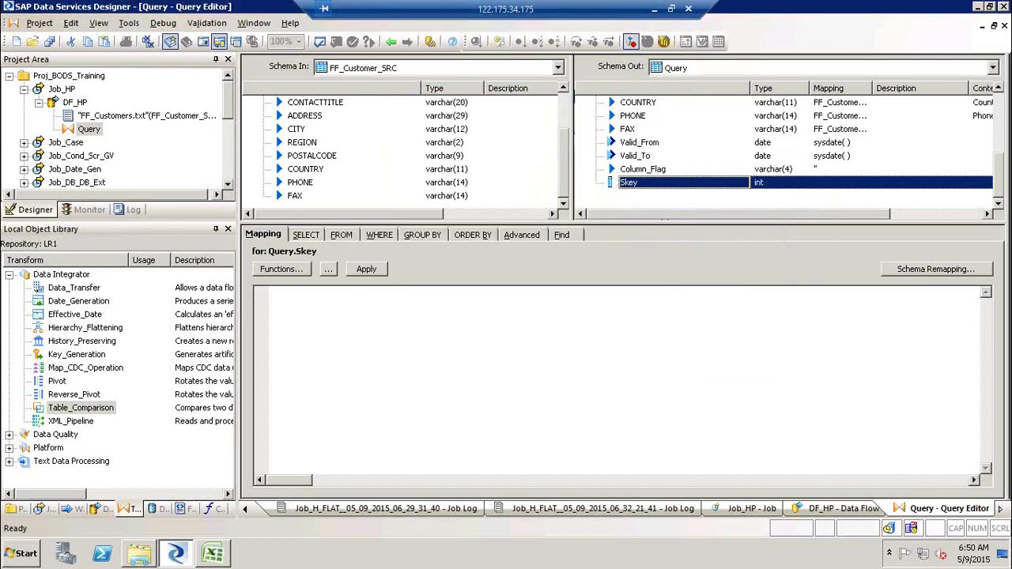
- Map the Skey column to the gen_row_num( ) function
left_click(649, 308)
type("gen")
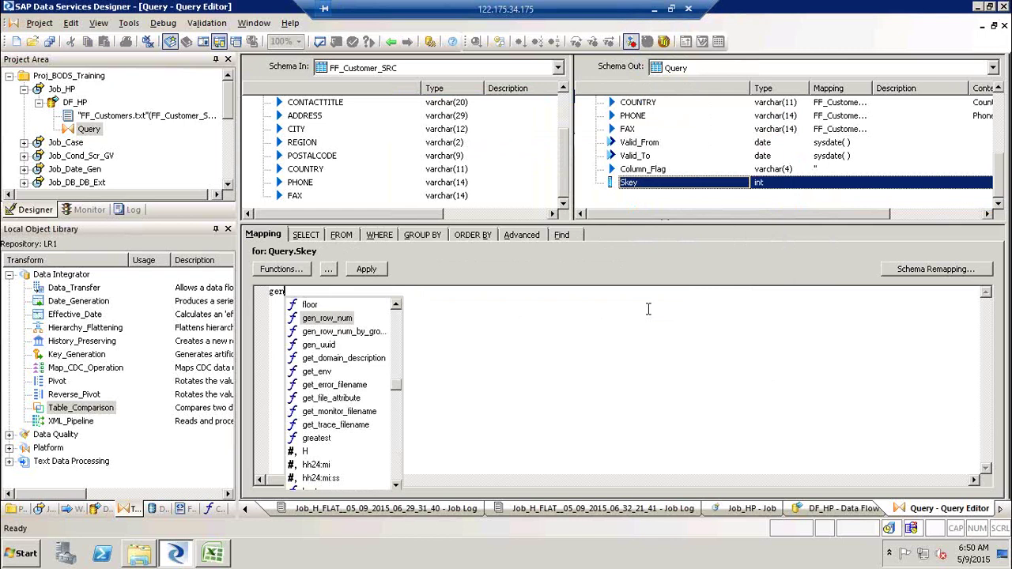
key("Return")
type(")")
left_click(681, 205)
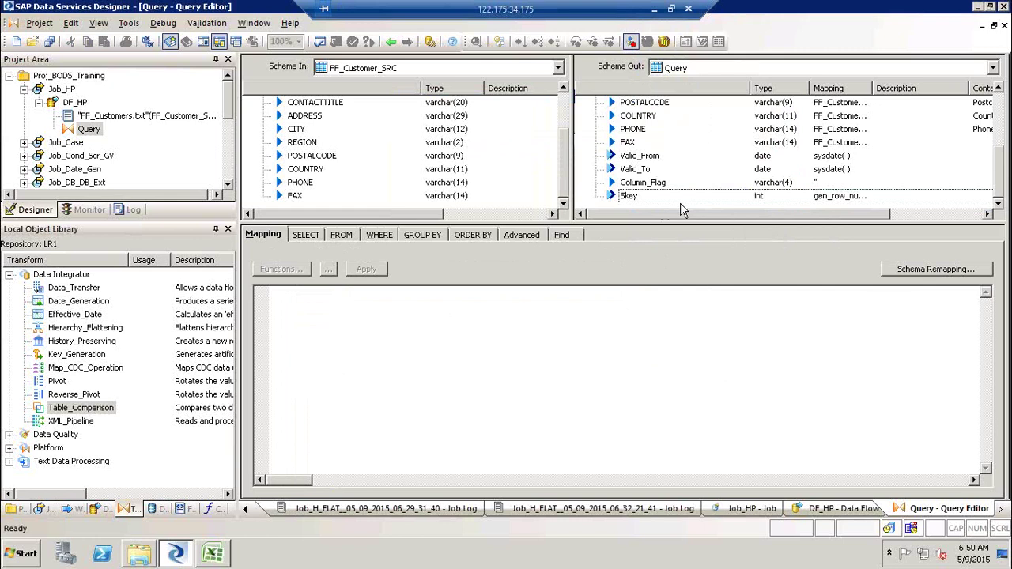
- Return to the DF_HP data flow and add a template table named TEGT_Table in the DS_Target datastore
left_click(391, 42)
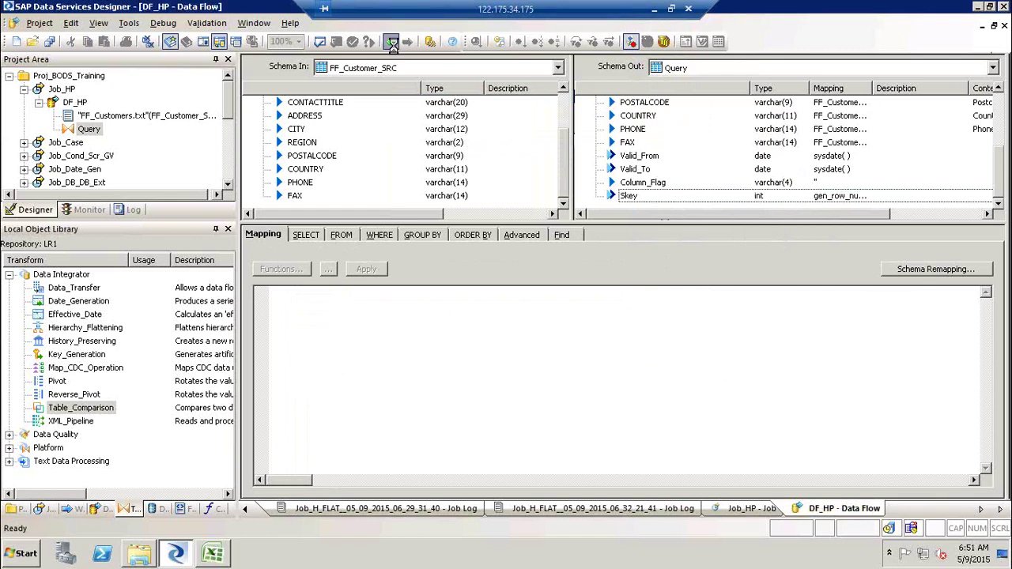
left_click(1003, 151)
left_click(662, 301)
type("TEGT_Tables")
key("BackSpace")
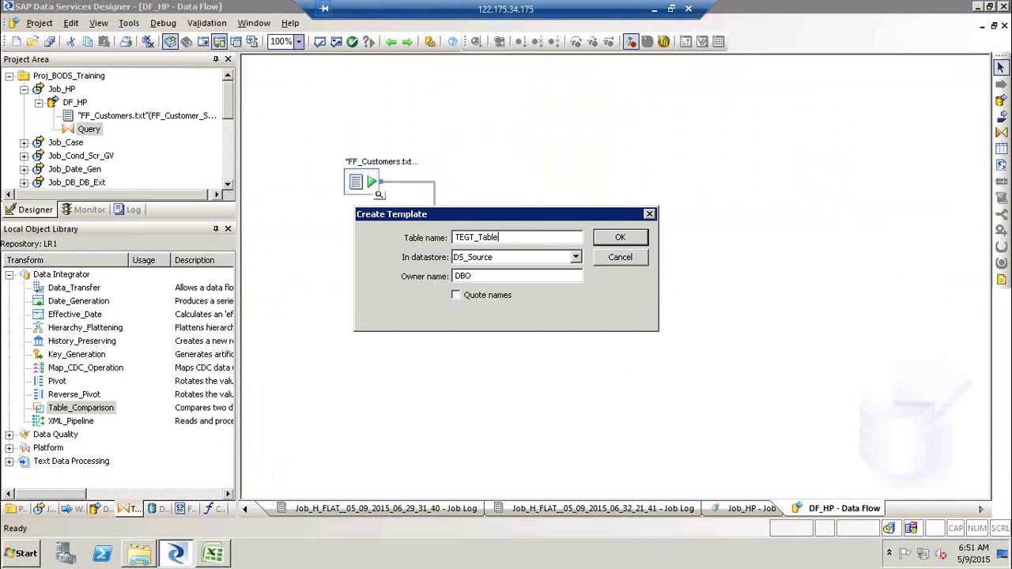
left_click(541, 258)
left_click(528, 280)
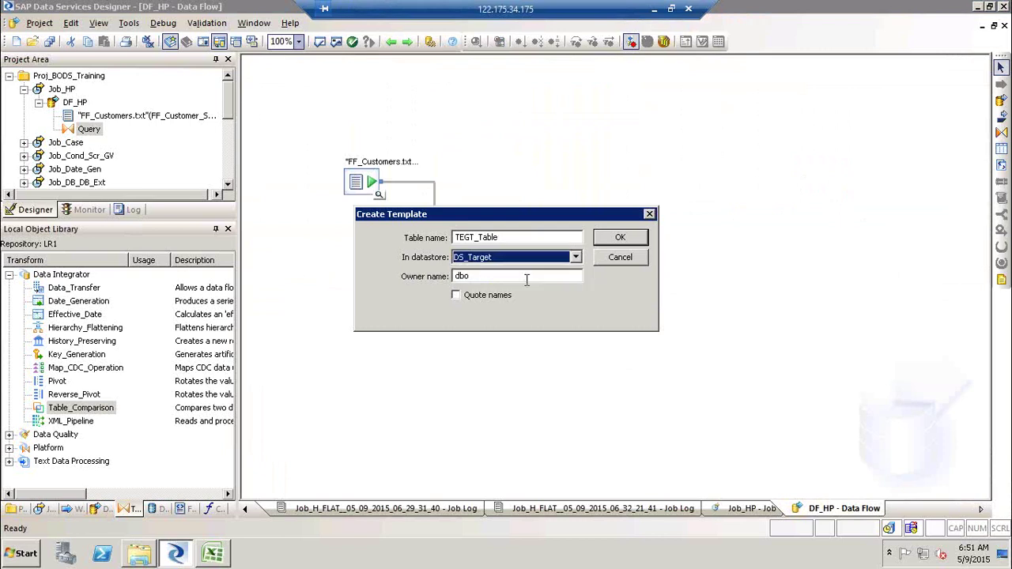
left_click(625, 238)
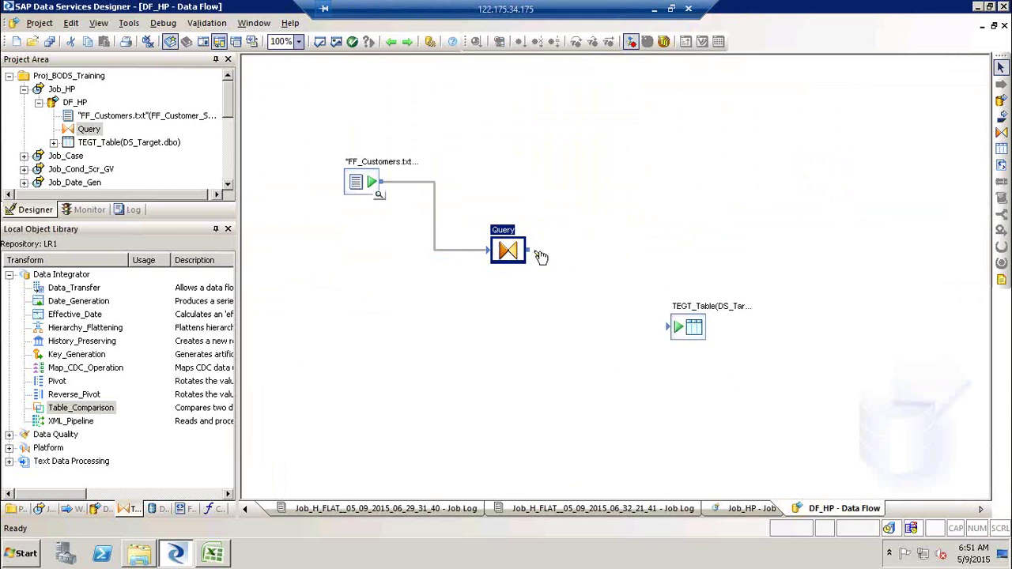
- Connect the Query transform to the TEGT_Table target and validate the data flow
left_click_drag(528, 251, 671, 334)
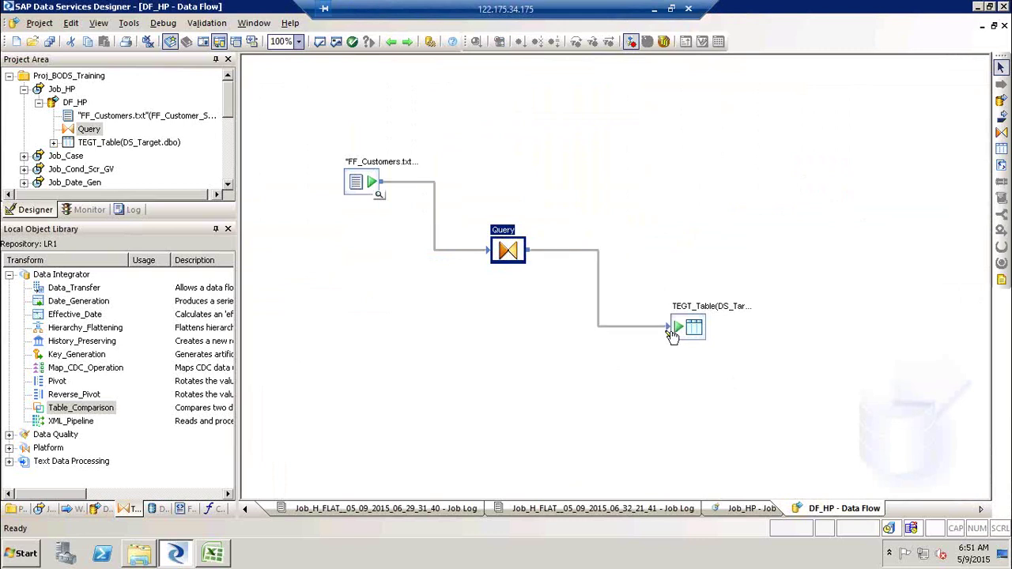
left_click(336, 42)
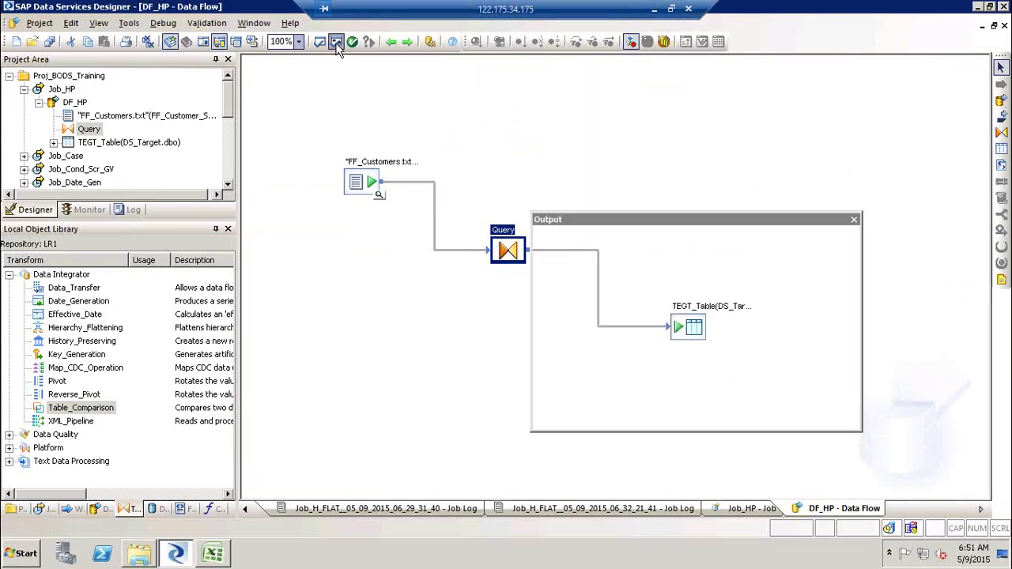
left_click(854, 219)
- Save all changes and execute Job_HP with the DEV system configuration
left_click(62, 89)
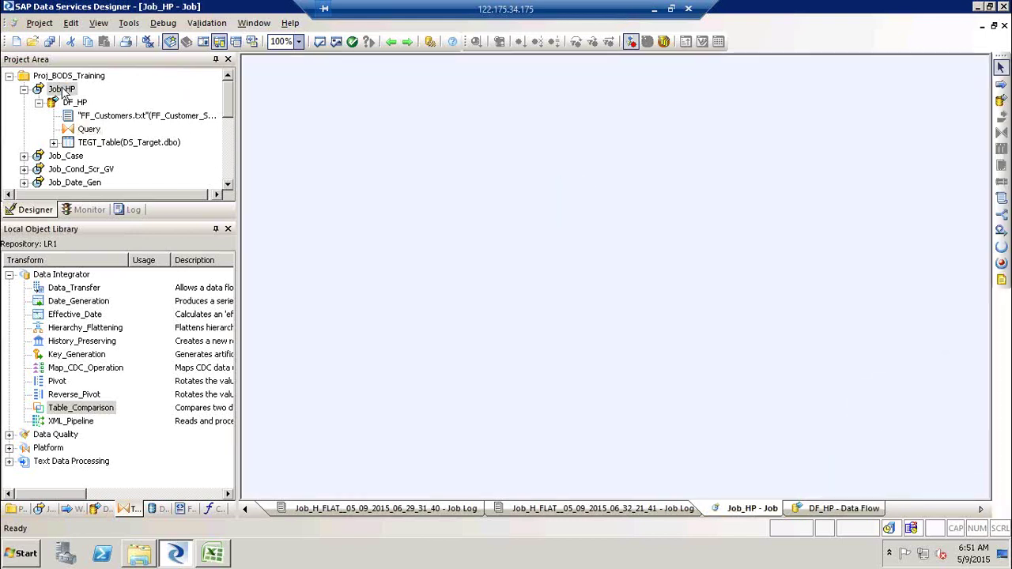
right_click(63, 89)
left_click(91, 97)
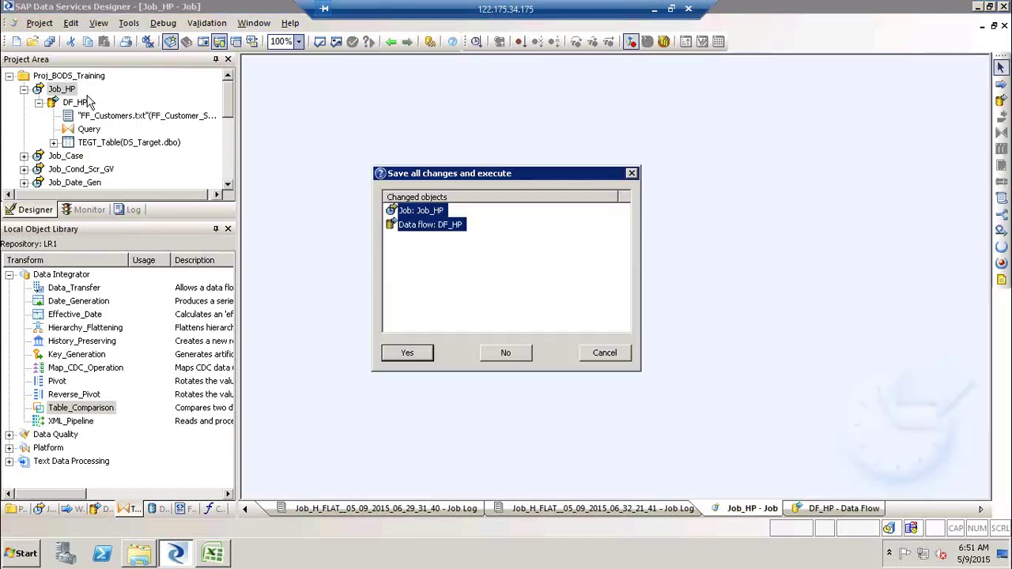
left_click(408, 353)
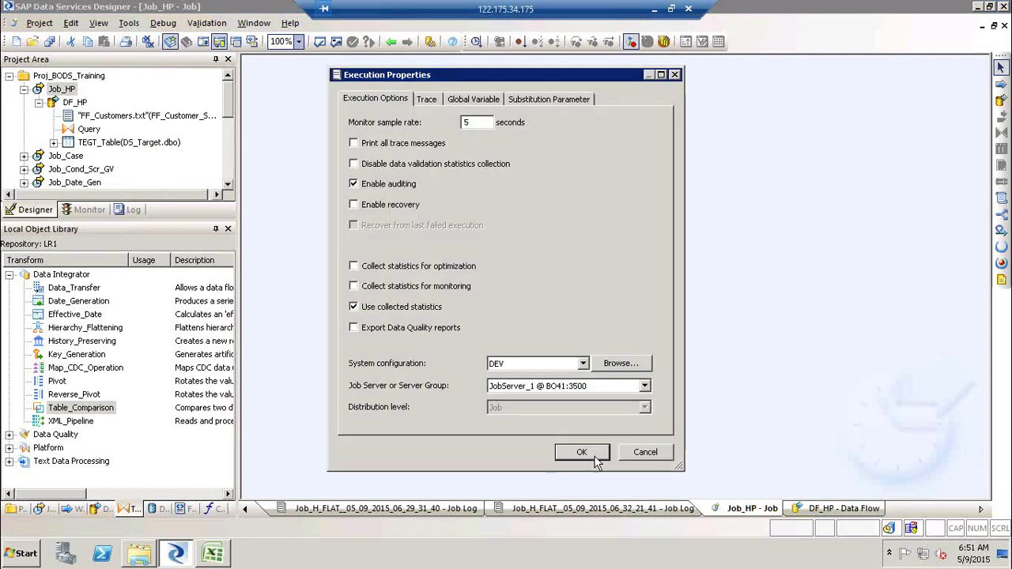
left_click(583, 363)
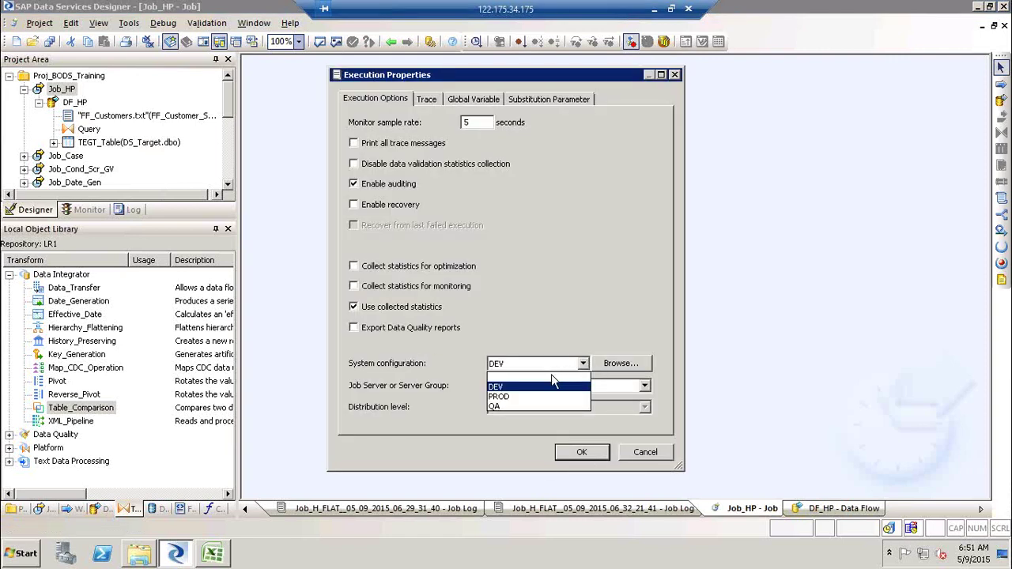
left_click(554, 378)
left_click(584, 364)
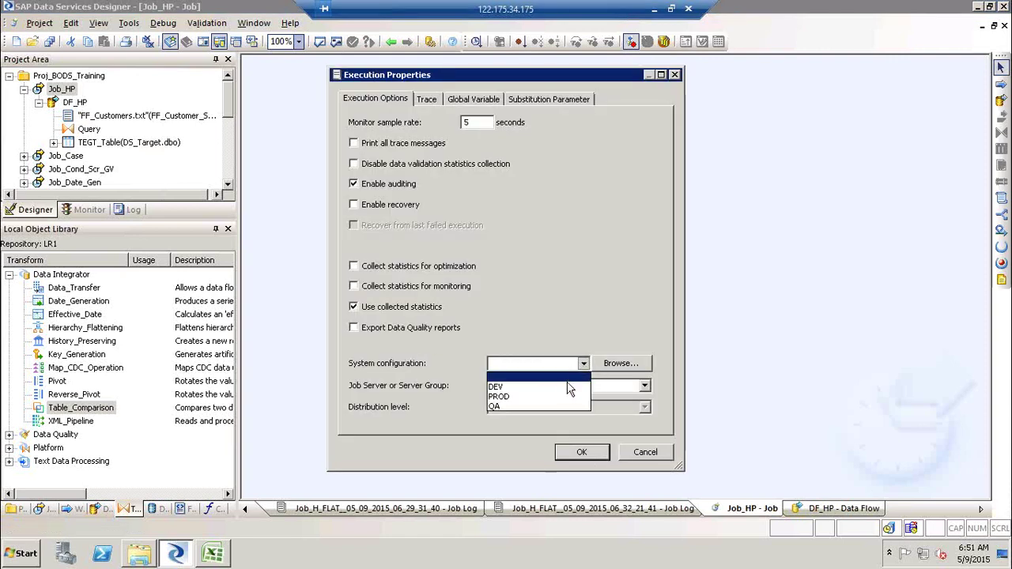
left_click(570, 388)
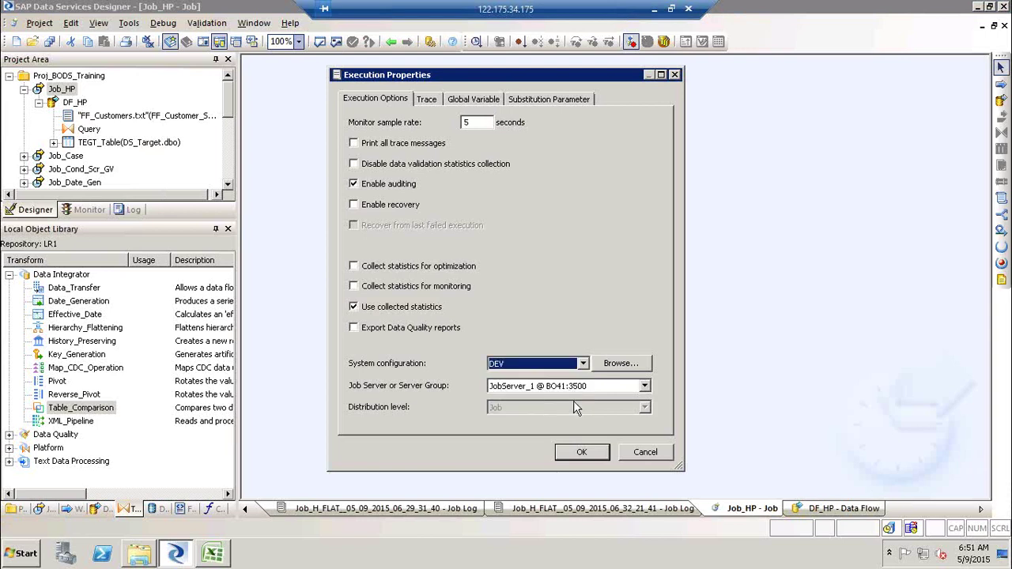
left_click(581, 453)
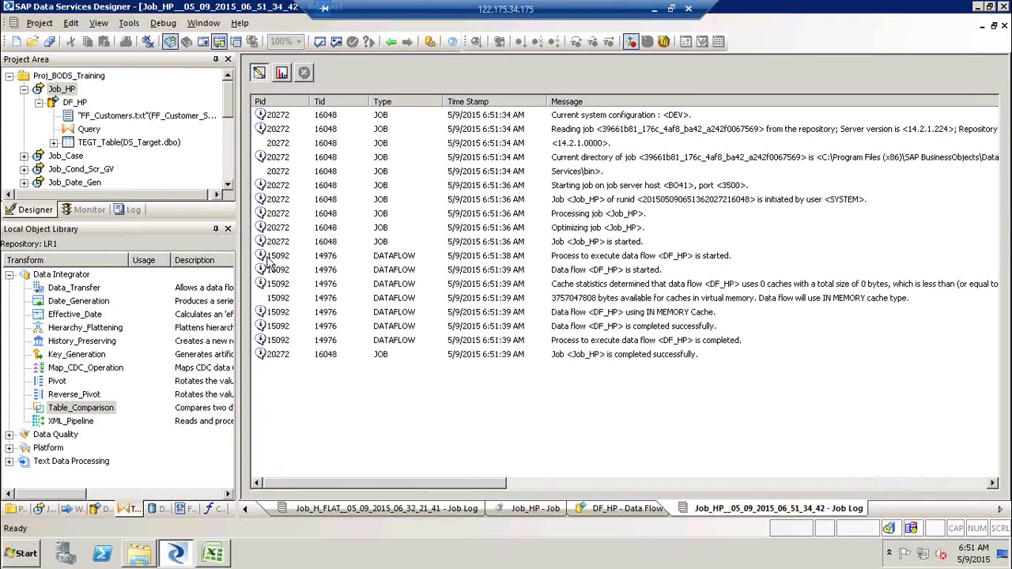
- Open the TEGT_Table target in DF_HP and review its Valid_From, Valid_To, Column_Flag and Skey columns
left_click(75, 103)
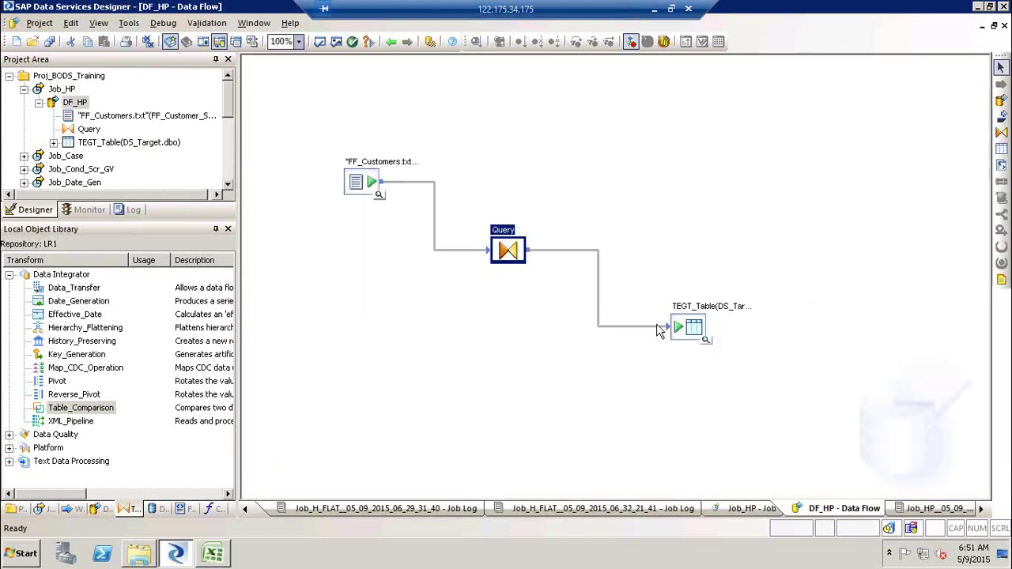
double_click(699, 315)
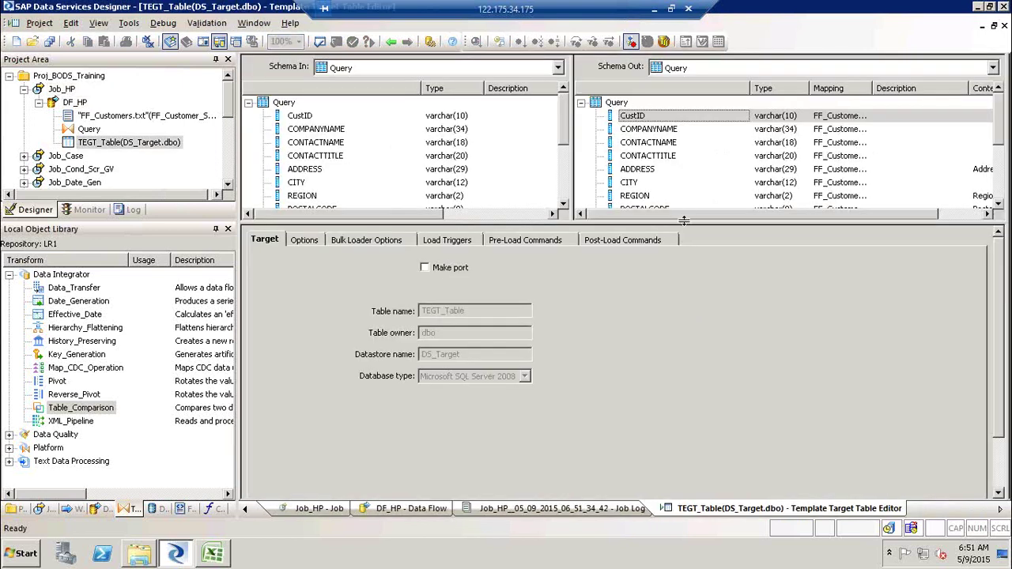
left_click_drag(685, 220, 691, 331)
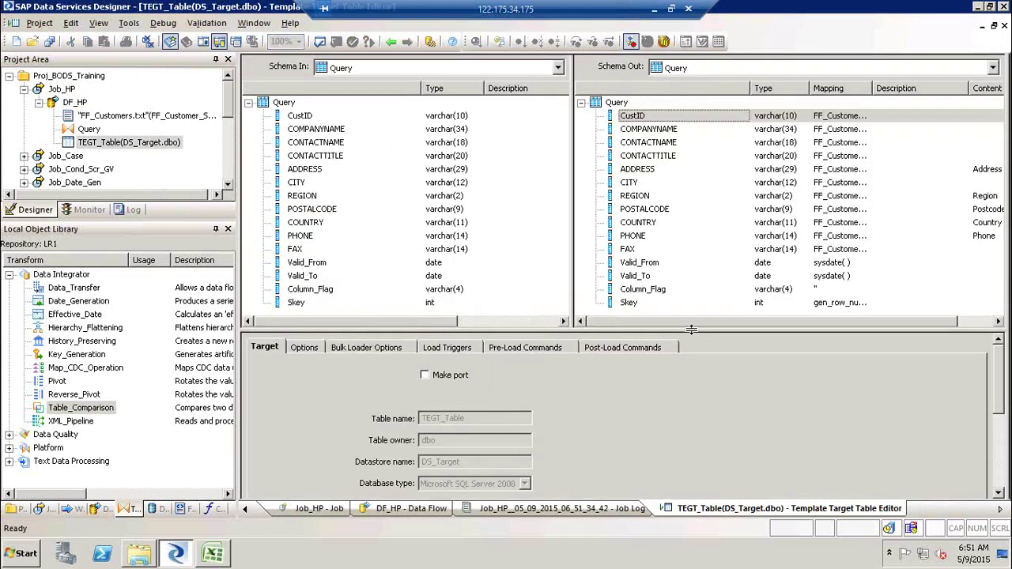
left_click(641, 264)
left_click(642, 277)
left_click(643, 293)
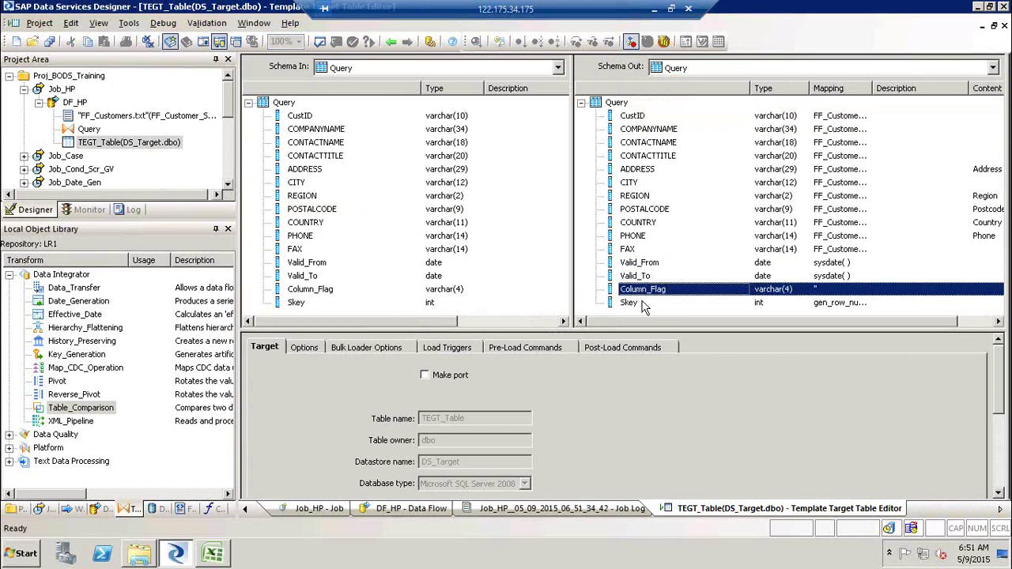
left_click(645, 305)
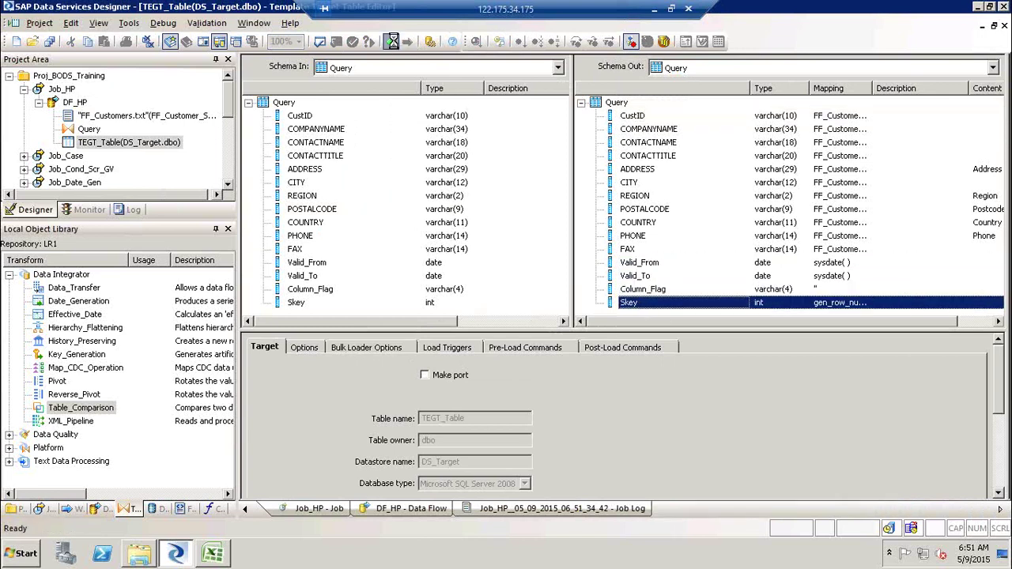
- Delete the Query transform from the DF_HP data flow and move the TEGT_Table target farther from the source
left_click(391, 42)
left_click(508, 255)
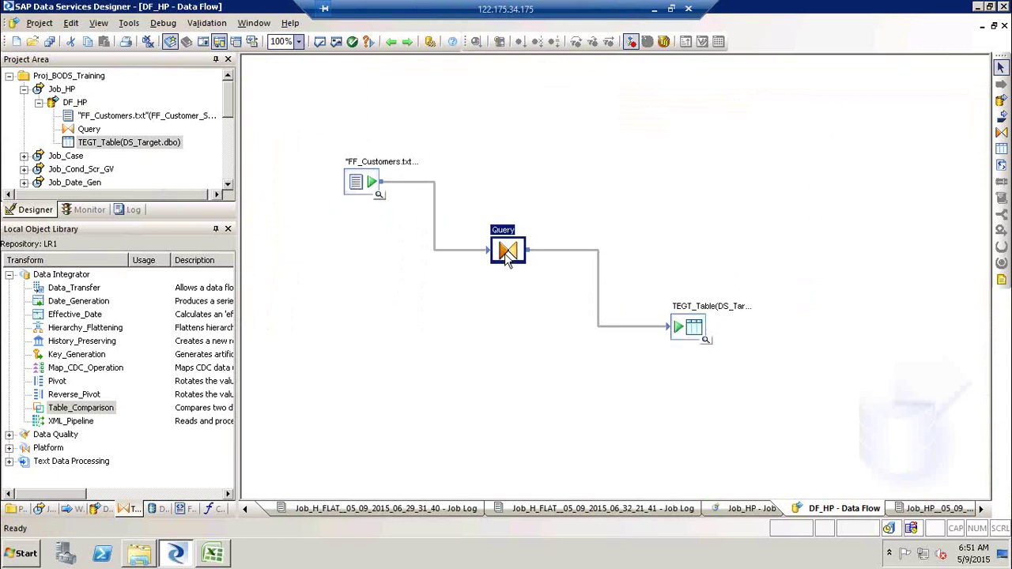
key("Delete")
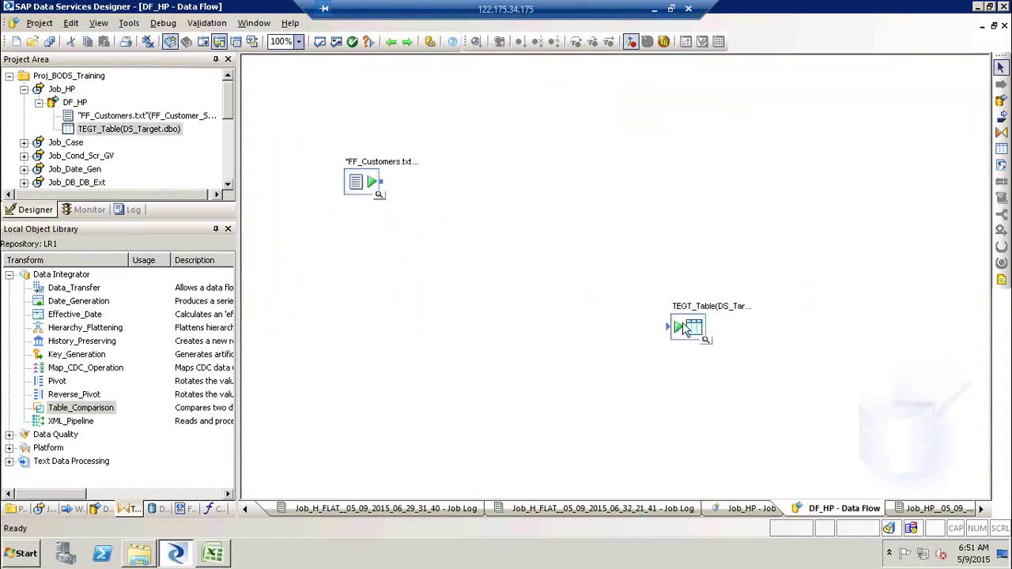
left_click_drag(686, 329, 791, 360)
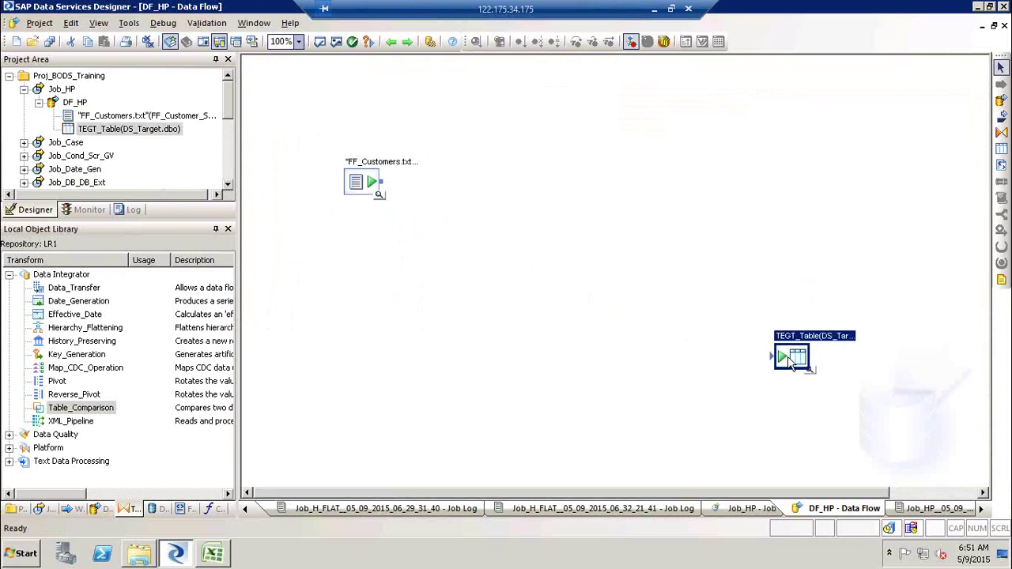
- Place a Table_Comparison transform between the customer source file and TEGT_Table and open it for editing
left_click(82, 412)
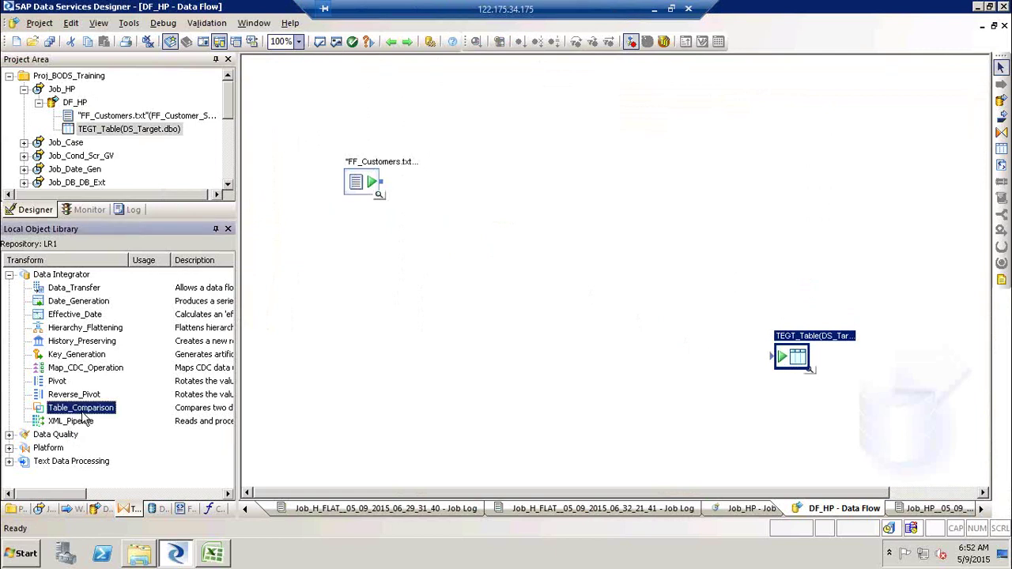
left_click_drag(82, 413, 476, 237)
left_click(601, 304)
double_click(518, 236)
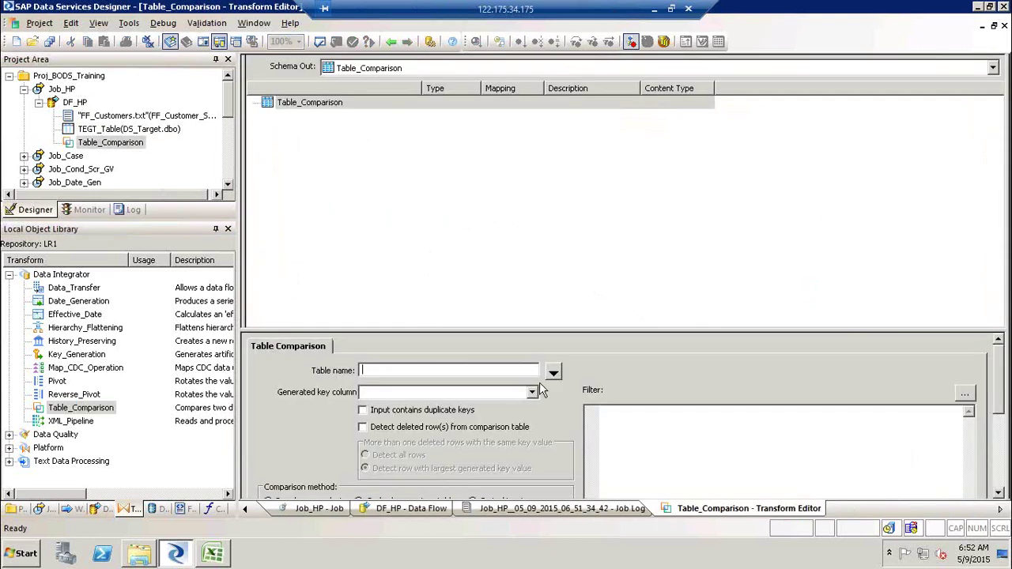
left_click(554, 373)
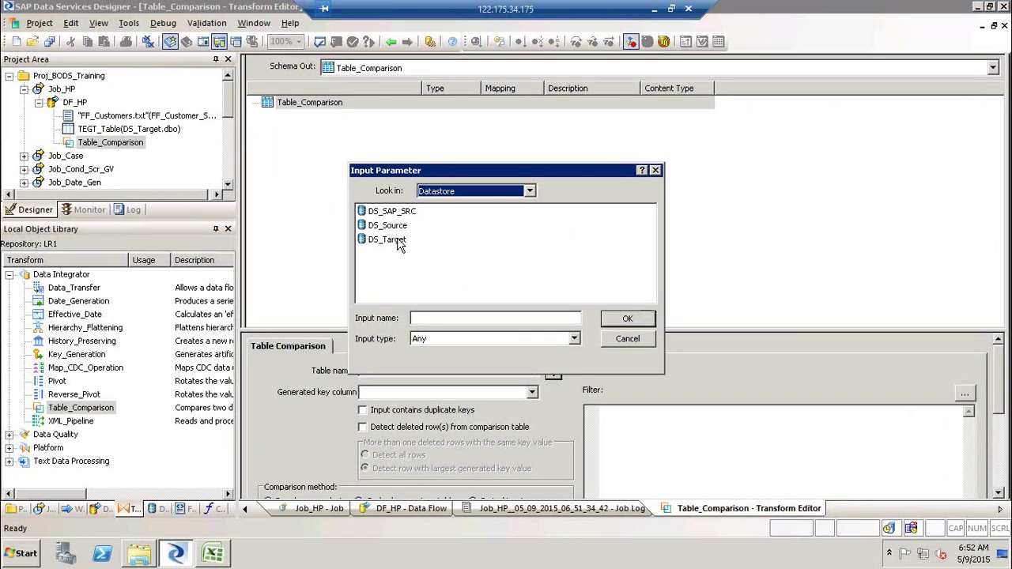
double_click(398, 241)
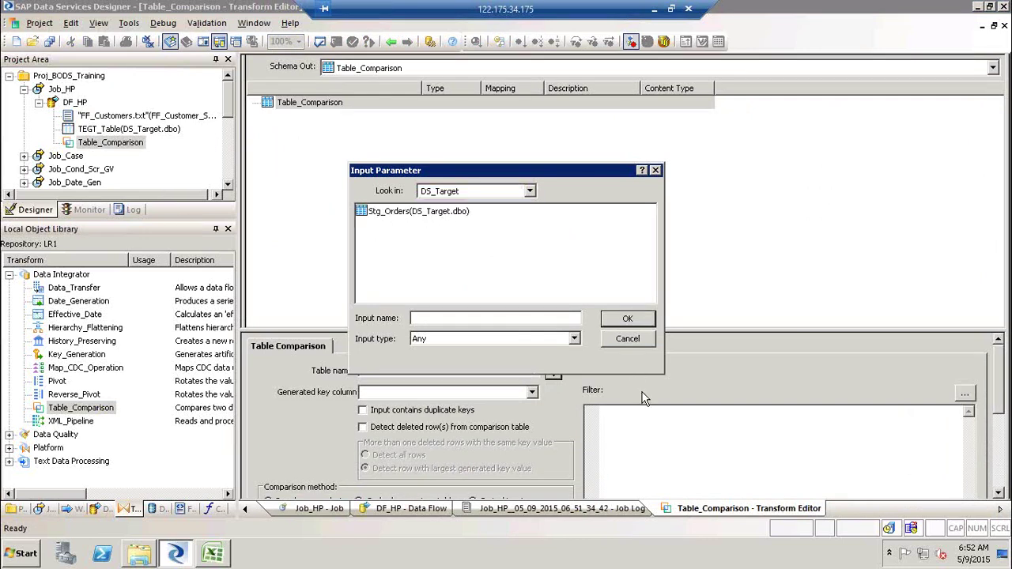
left_click(648, 343)
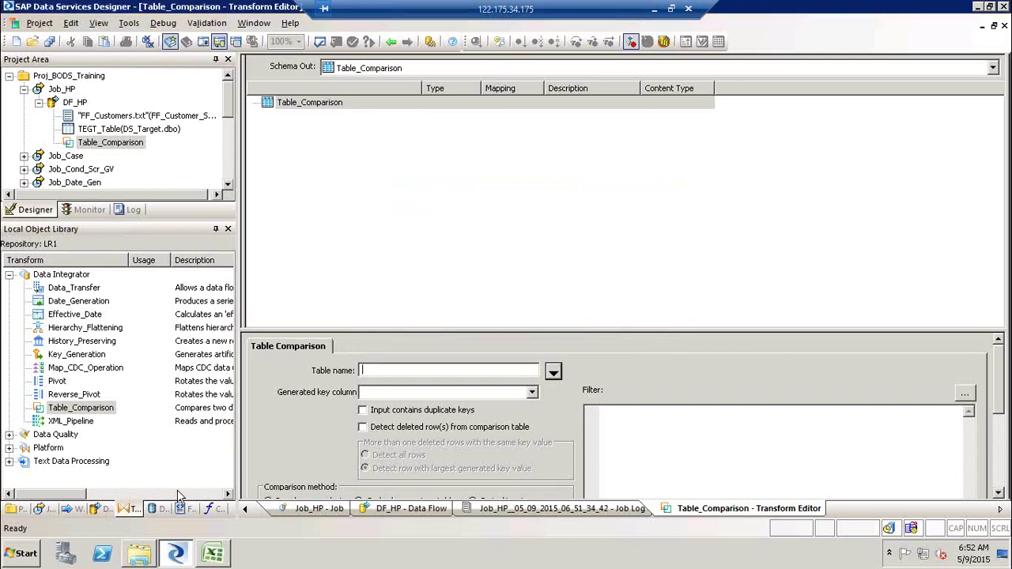
- Check the existing tables of the DS_Target datastore, and import the TEGT_Table template table from DF_HP as a regular table
left_click(158, 509)
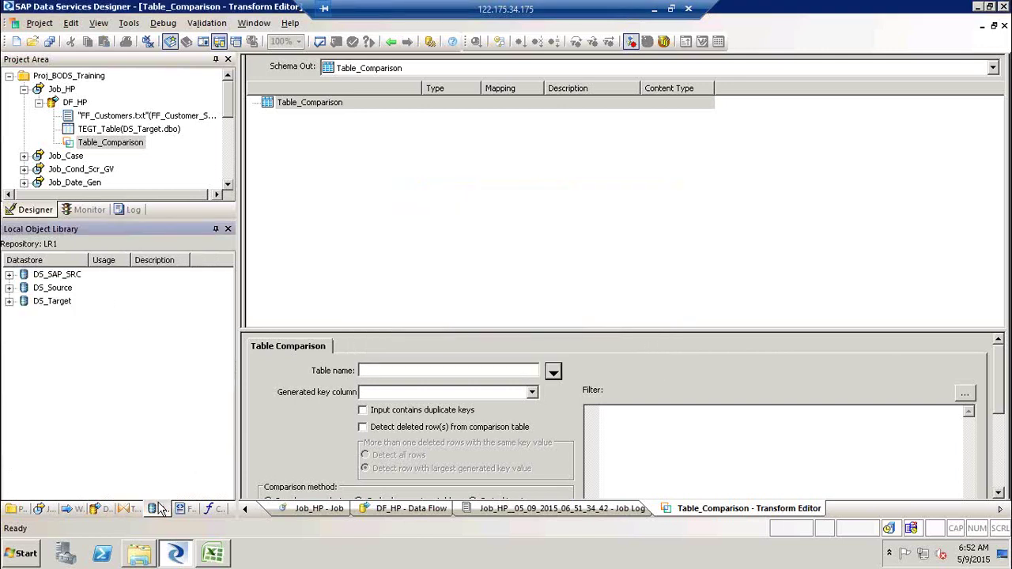
left_click(8, 301)
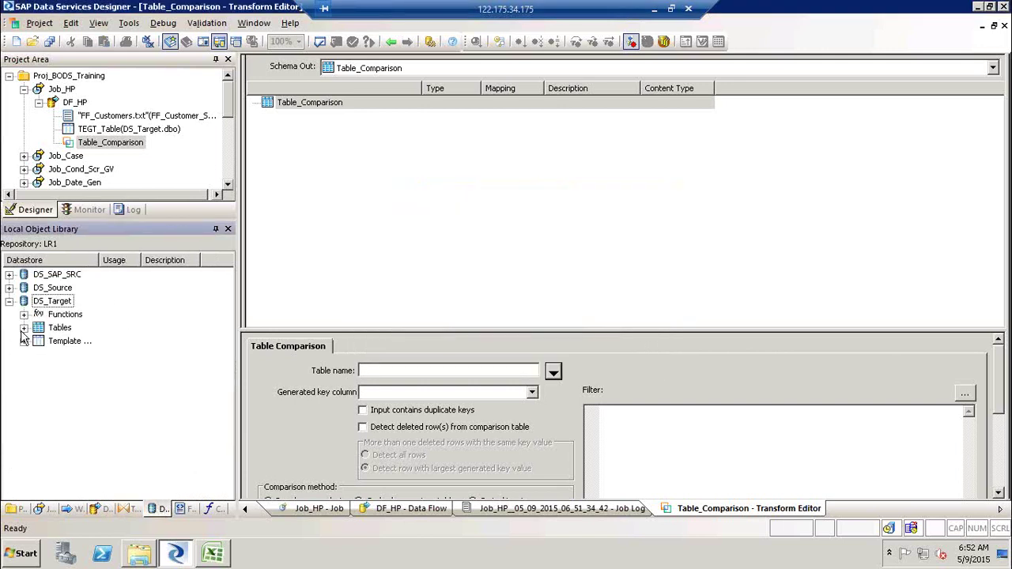
left_click(23, 327)
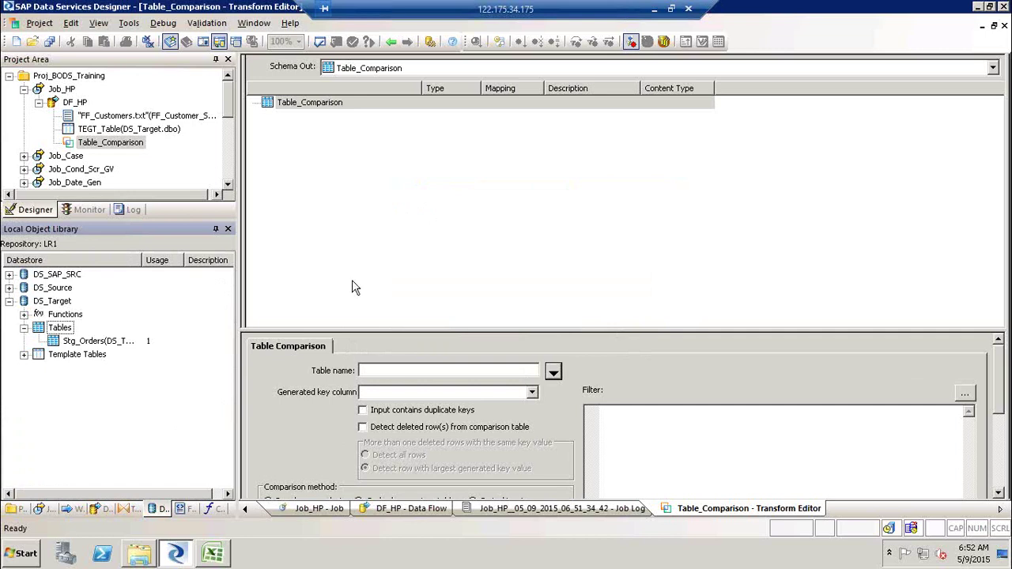
left_click(388, 45)
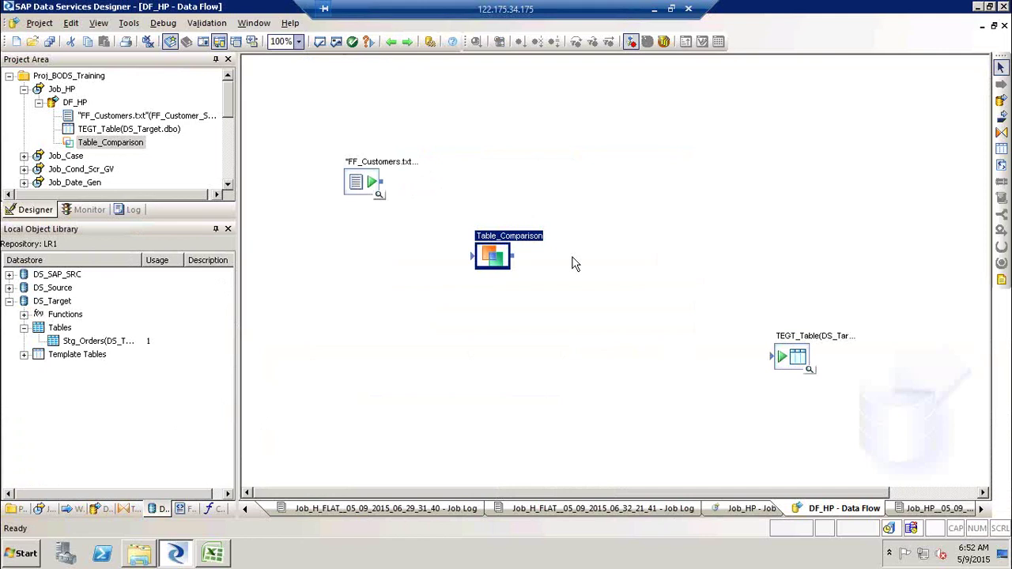
left_click(795, 362)
right_click(795, 363)
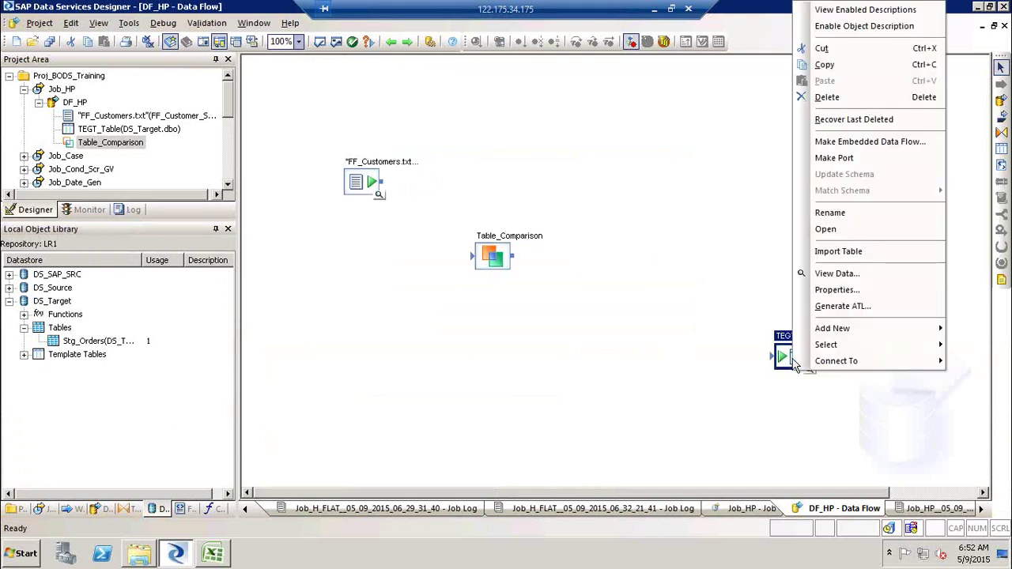
left_click(879, 251)
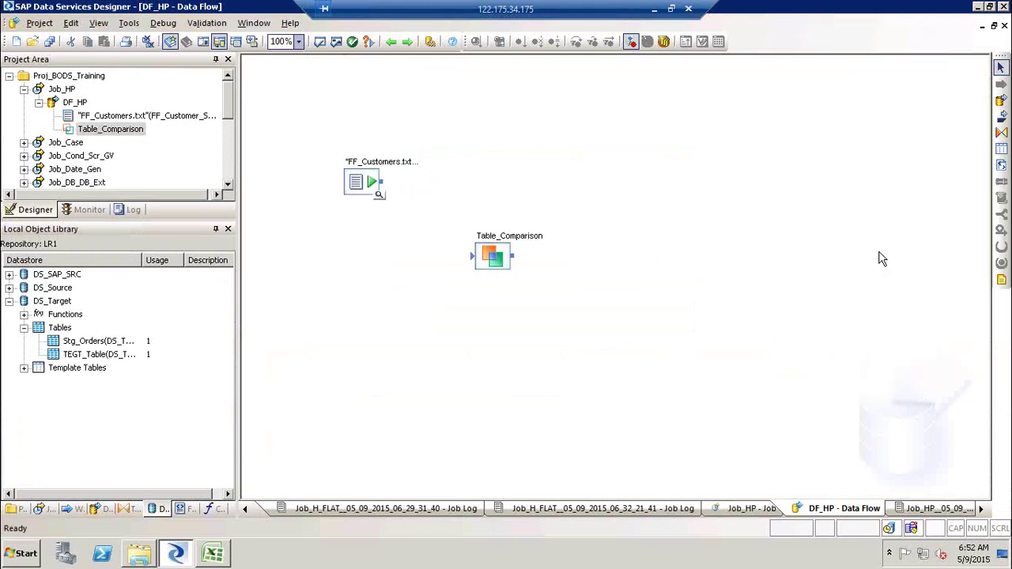
- Place the imported TEGT_Table as a target in DF_HP and space it and the customer source file farther apart
left_click_drag(68, 353, 726, 305)
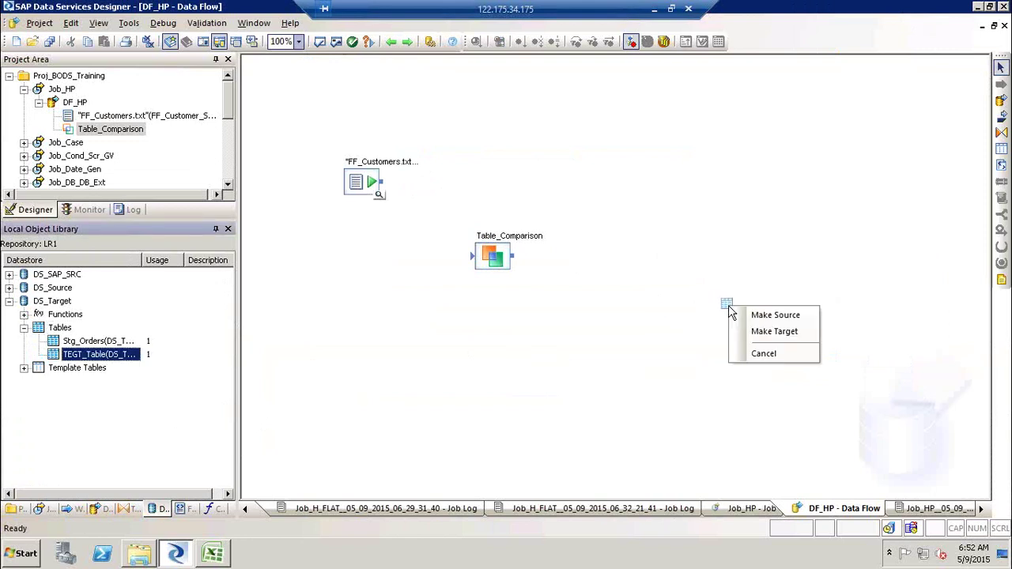
left_click(765, 333)
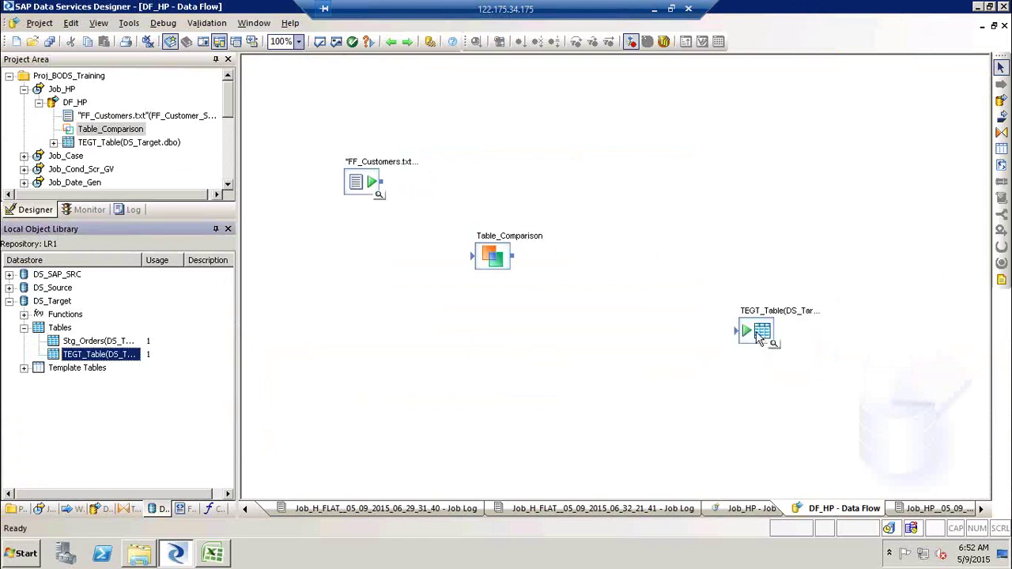
left_click_drag(762, 337, 794, 358)
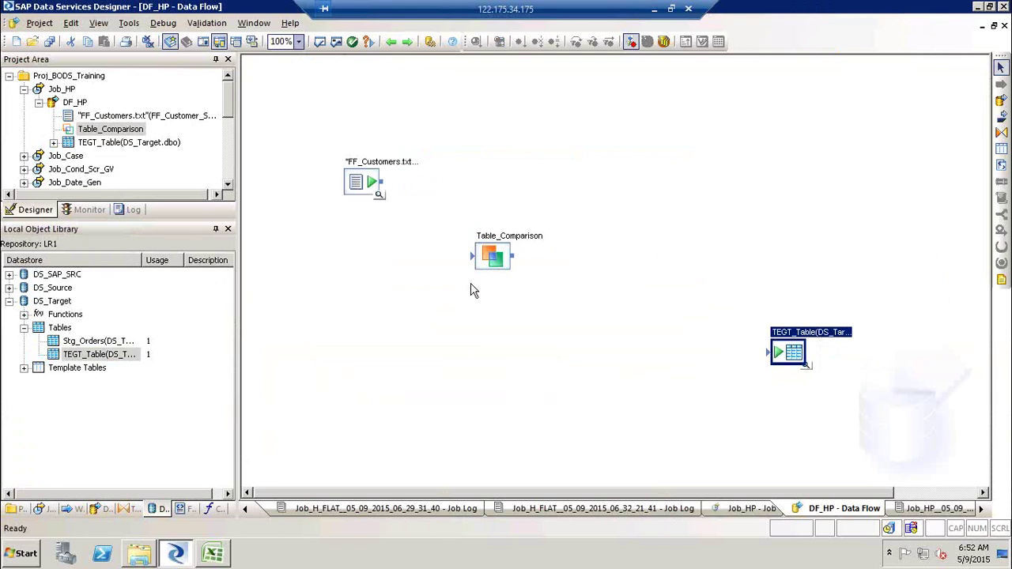
left_click_drag(367, 184, 332, 165)
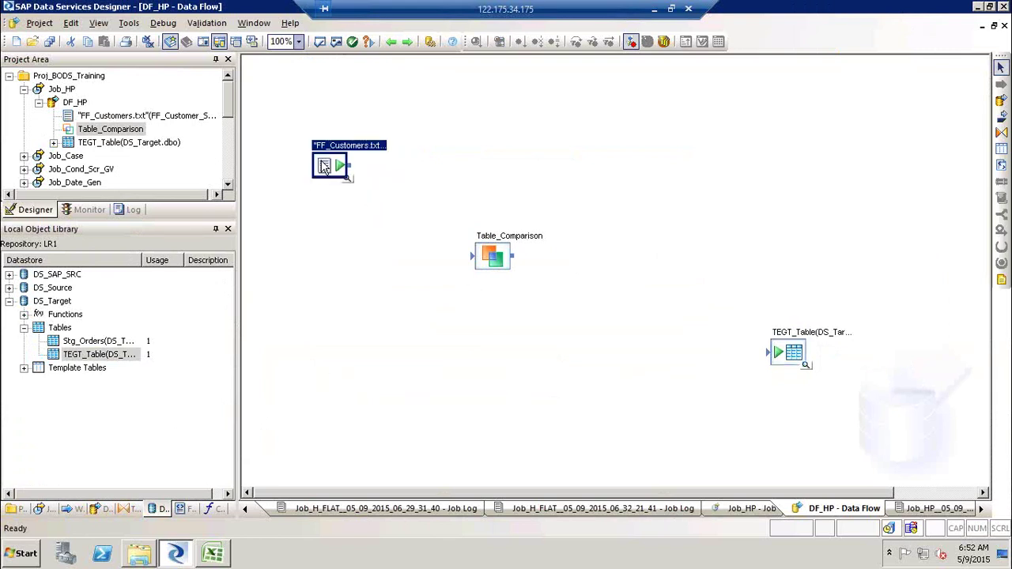
left_click(650, 158)
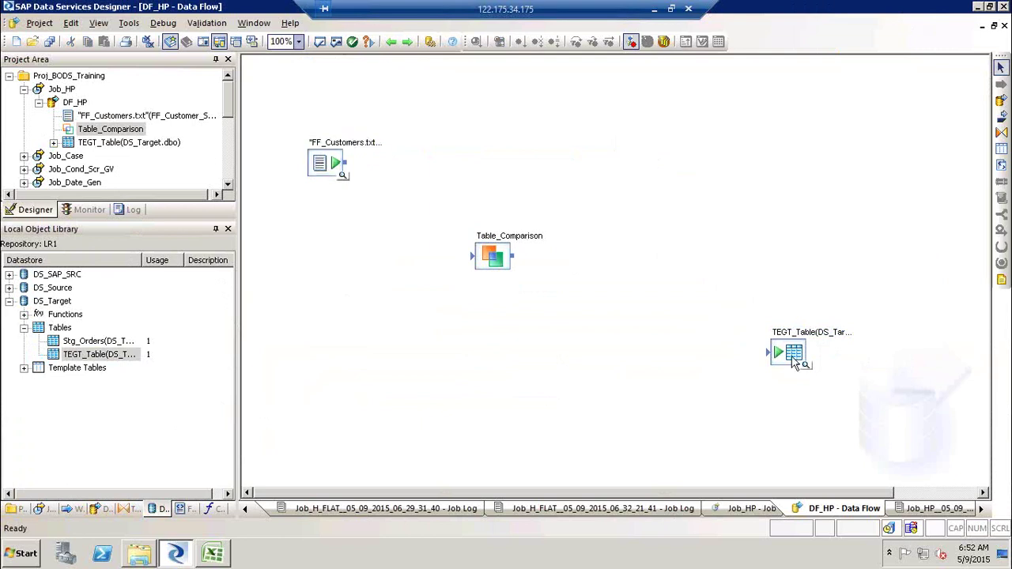
left_click_drag(797, 362, 823, 384)
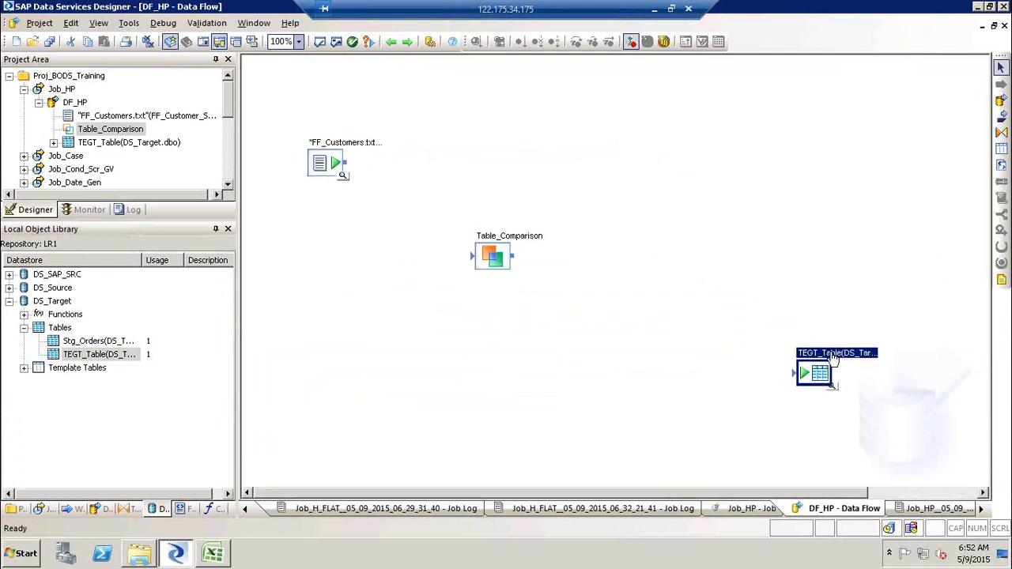
- Enable deleting data from the table before loading in the TEGT_Table target options and return to DF_HP
double_click(831, 358)
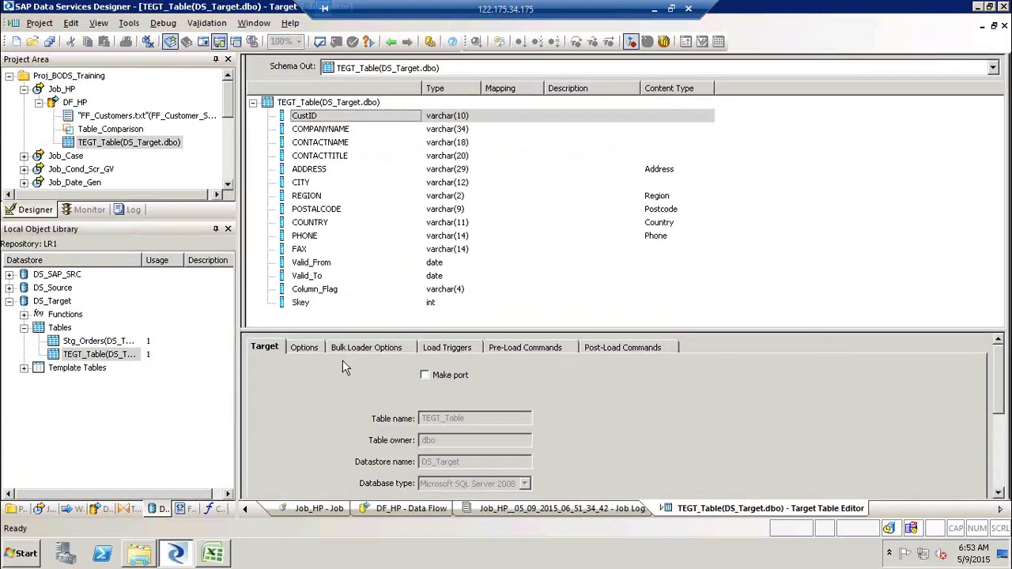
left_click(305, 348)
left_click(433, 398)
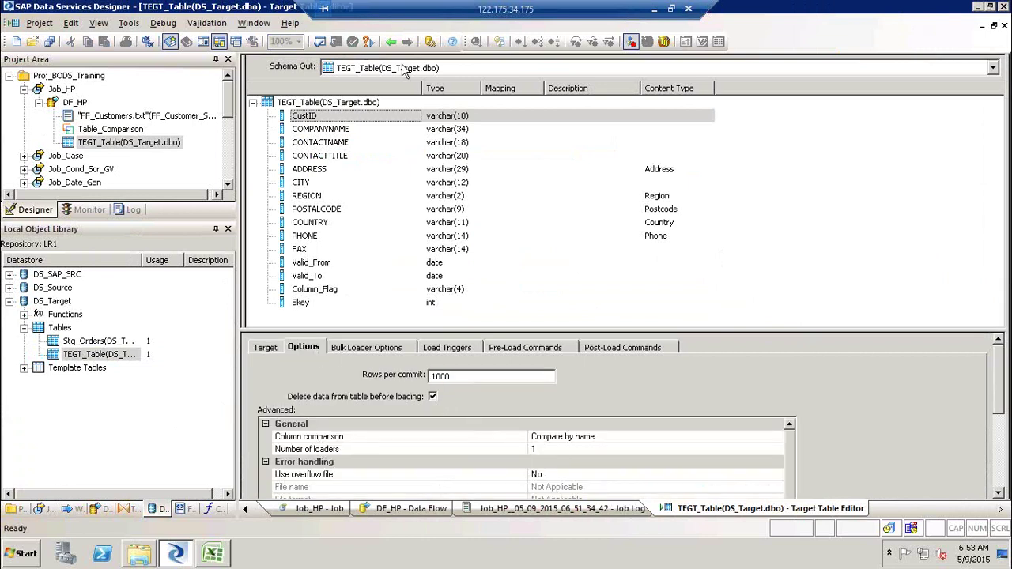
left_click(391, 42)
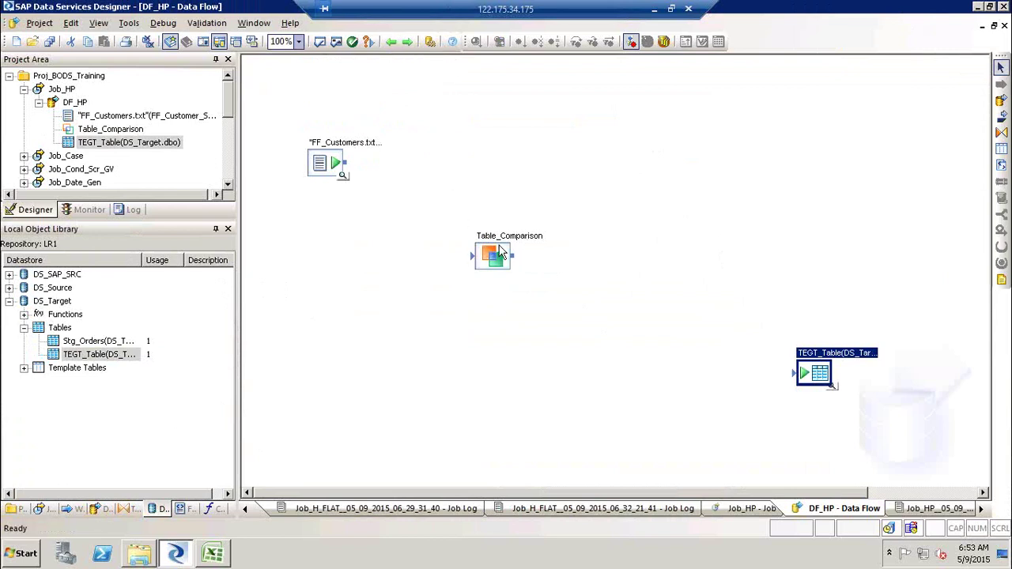
- Replace the Table_Comparison transform in DF_HP with a Query transform and connect the customer source file to it
left_click(500, 264)
key("Delete")
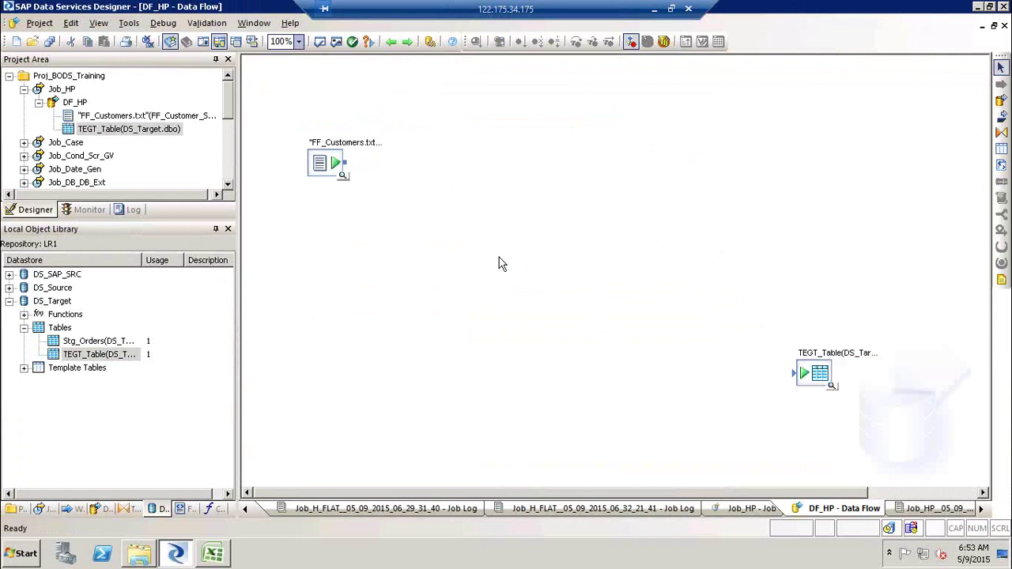
left_click(124, 512)
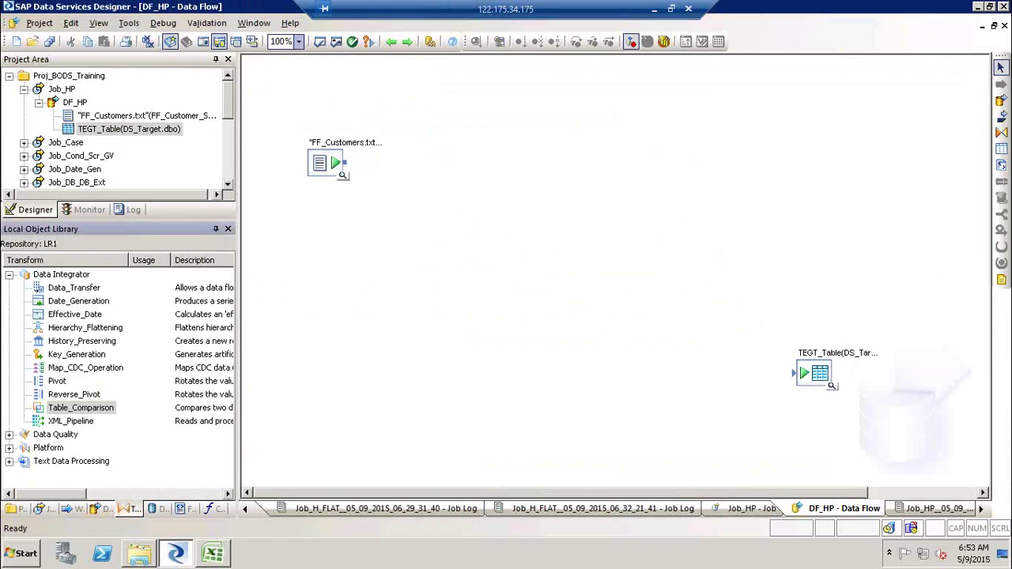
left_click(1001, 132)
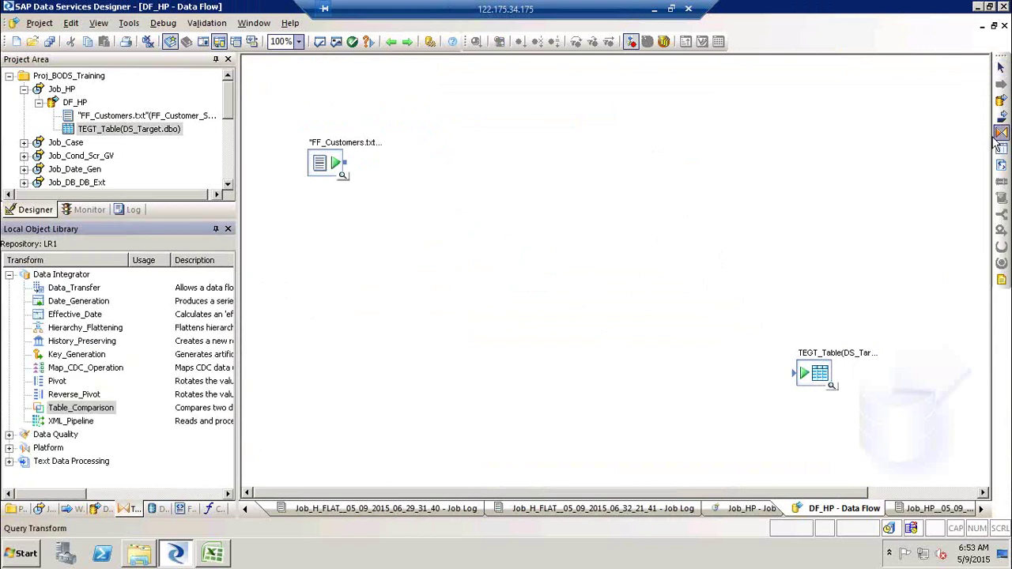
left_click(401, 195)
left_click_drag(345, 162, 412, 215)
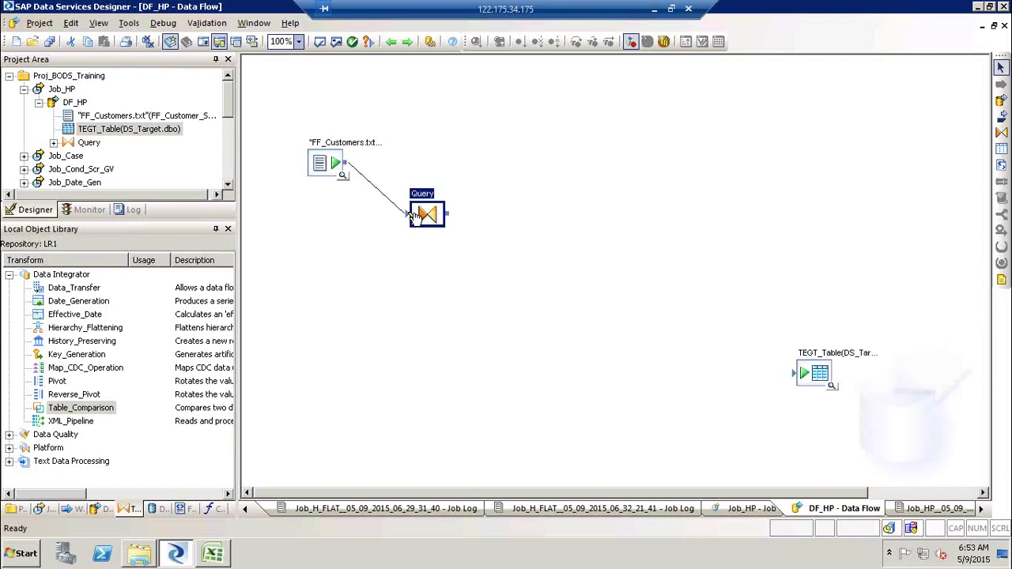
- Map all FF_Customer_SRC columns from CustID to FAX to the Query output
double_click(419, 214)
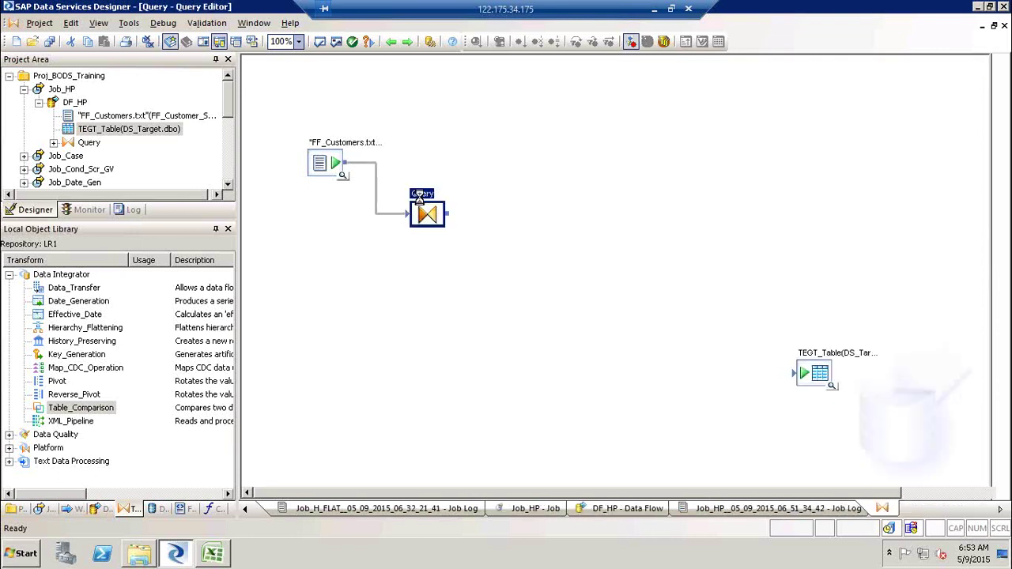
left_click(307, 119)
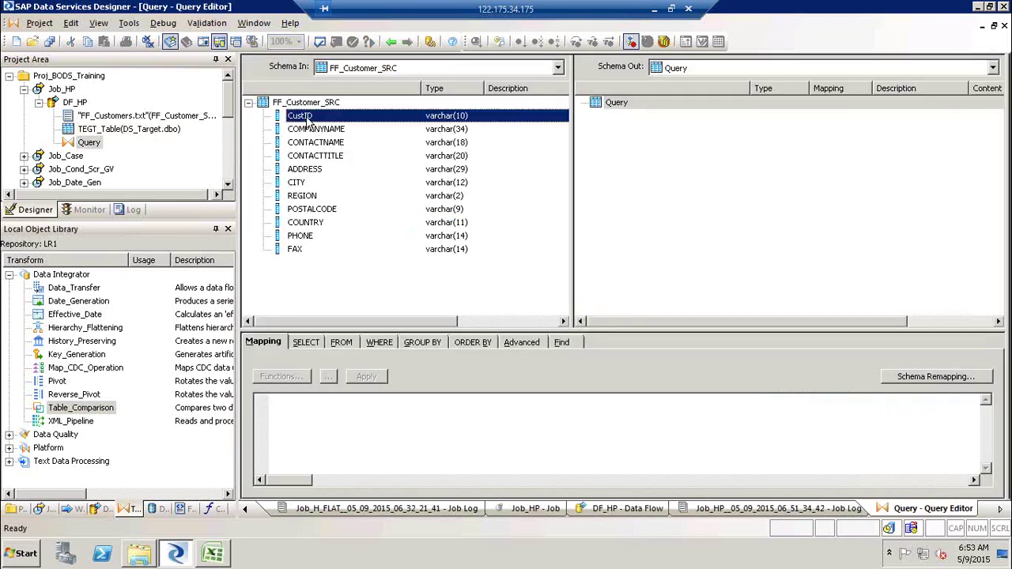
left_click(297, 250, "shift")
right_click(311, 178)
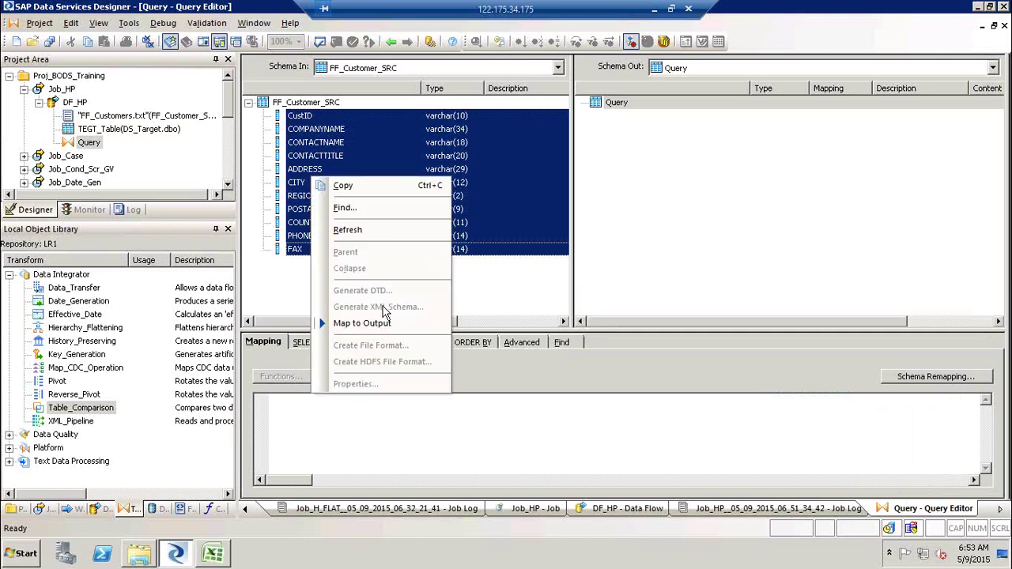
left_click(385, 325)
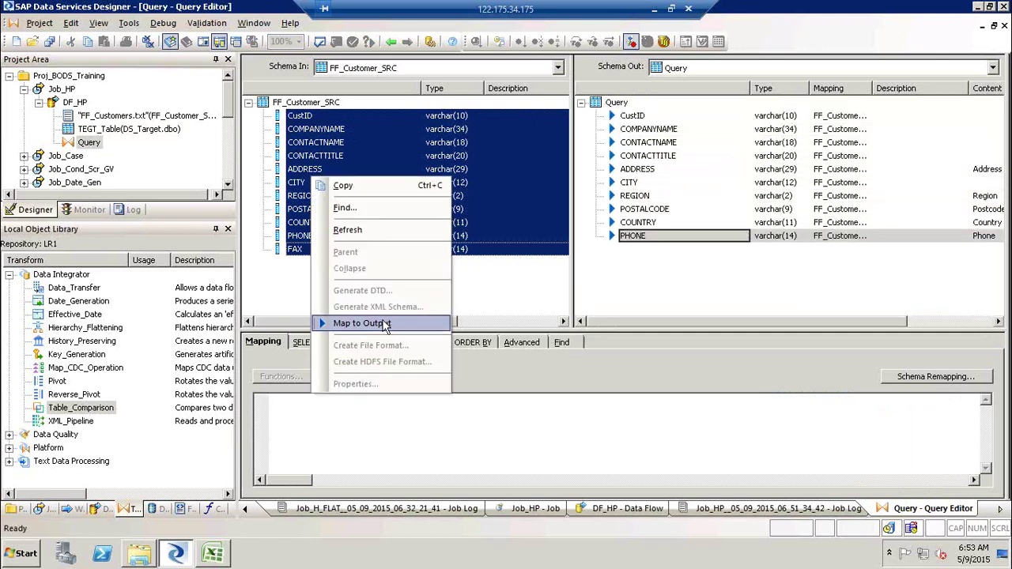
- Insert an output column named Valid_from with data type date below FAX in the Query
left_click(633, 252)
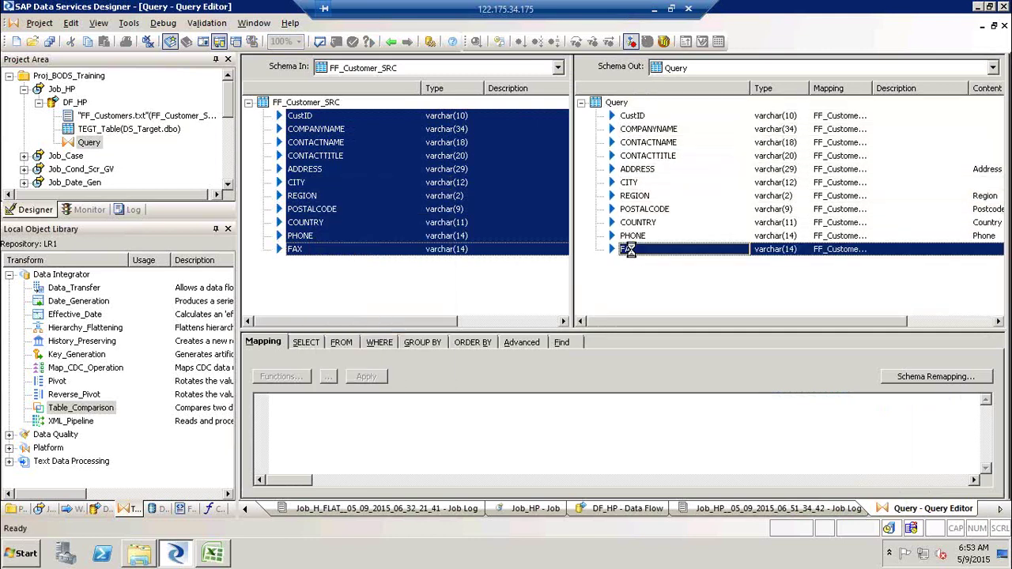
right_click(633, 252)
left_click(696, 128)
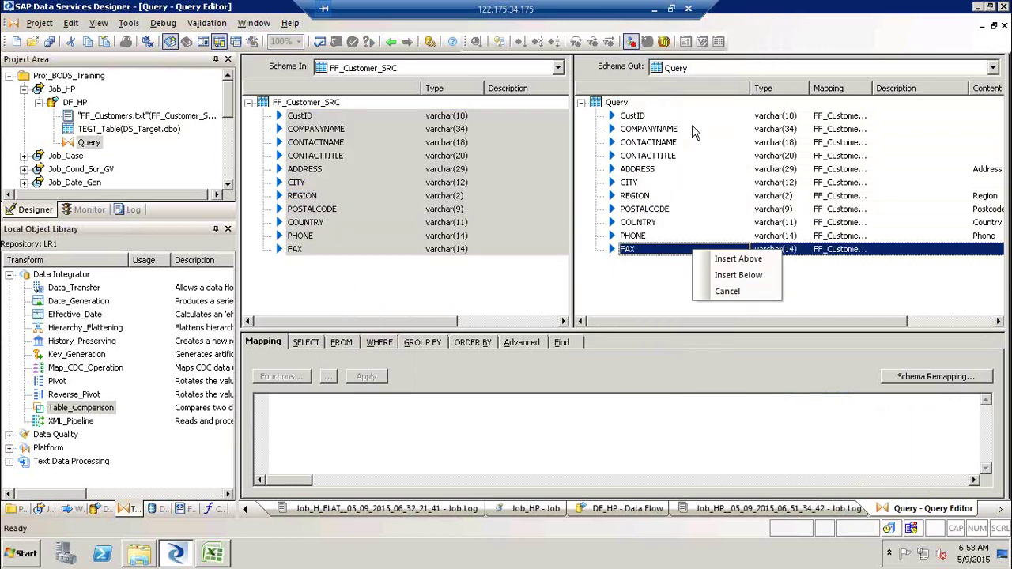
left_click(754, 274)
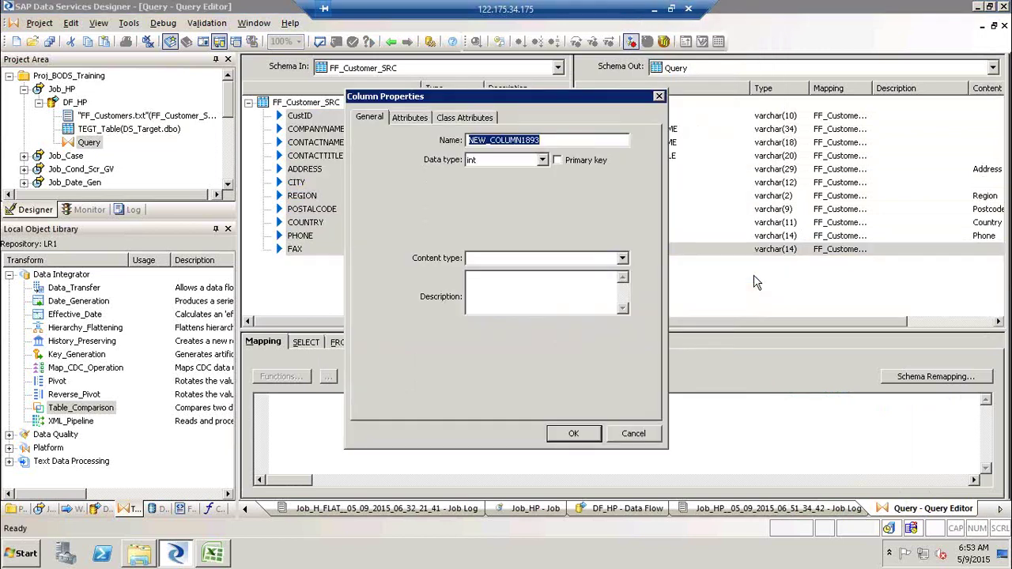
type("Valid_from")
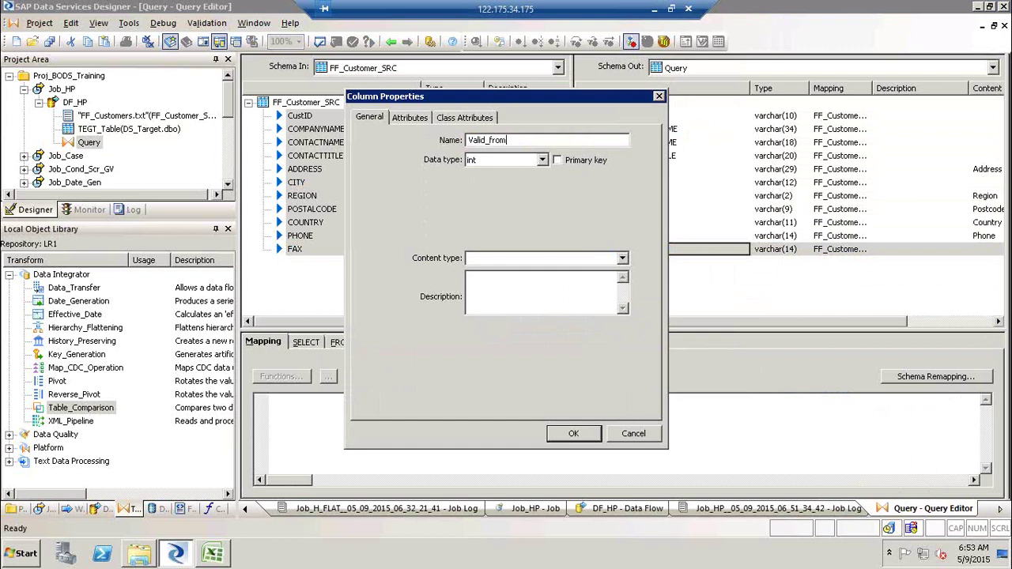
key("Tab")
key("d")
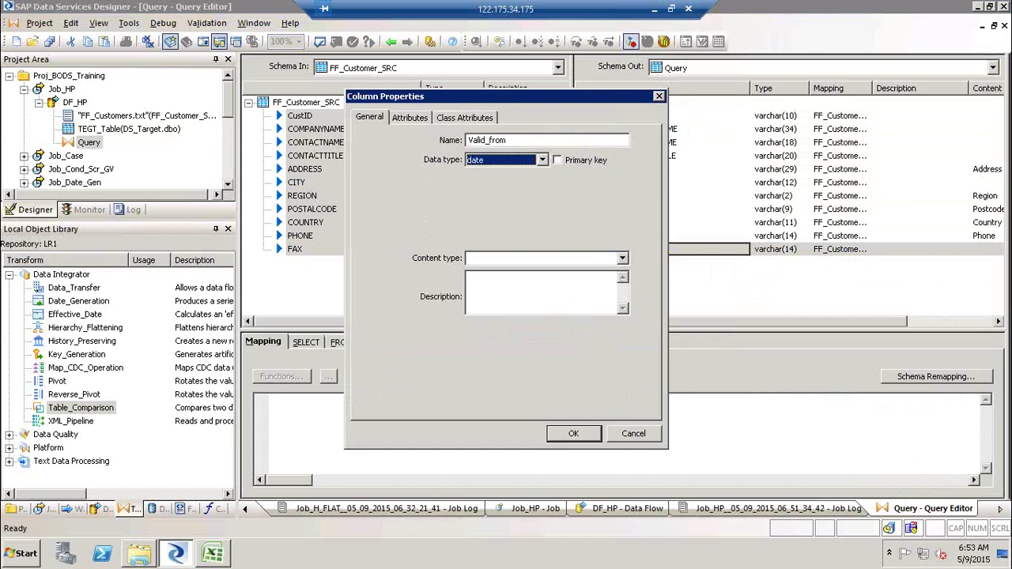
key("Return")
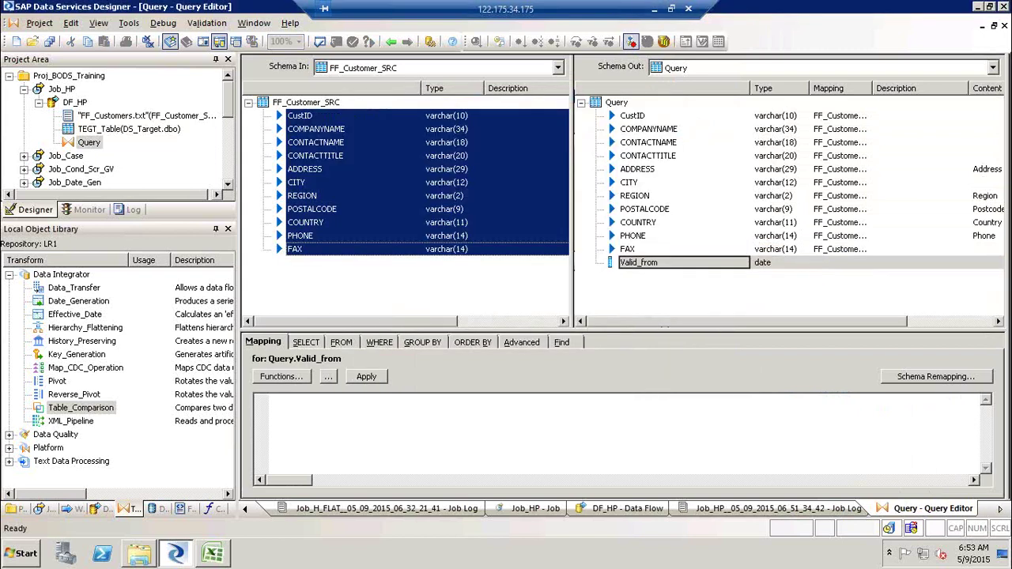
- Map the Valid_from column to the sysdate( ) function
type("sys")
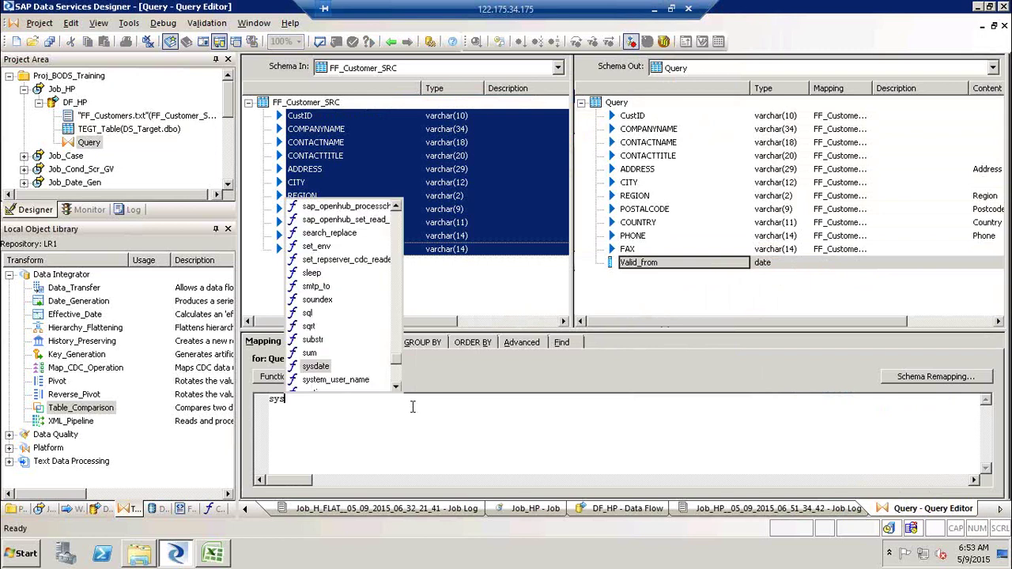
key("Return")
type(")")
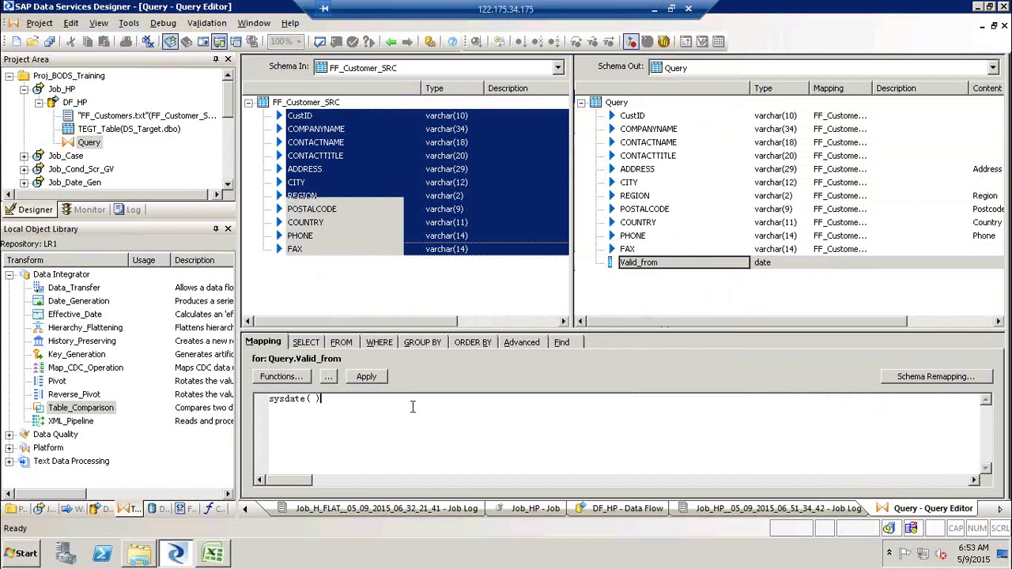
left_click(667, 311)
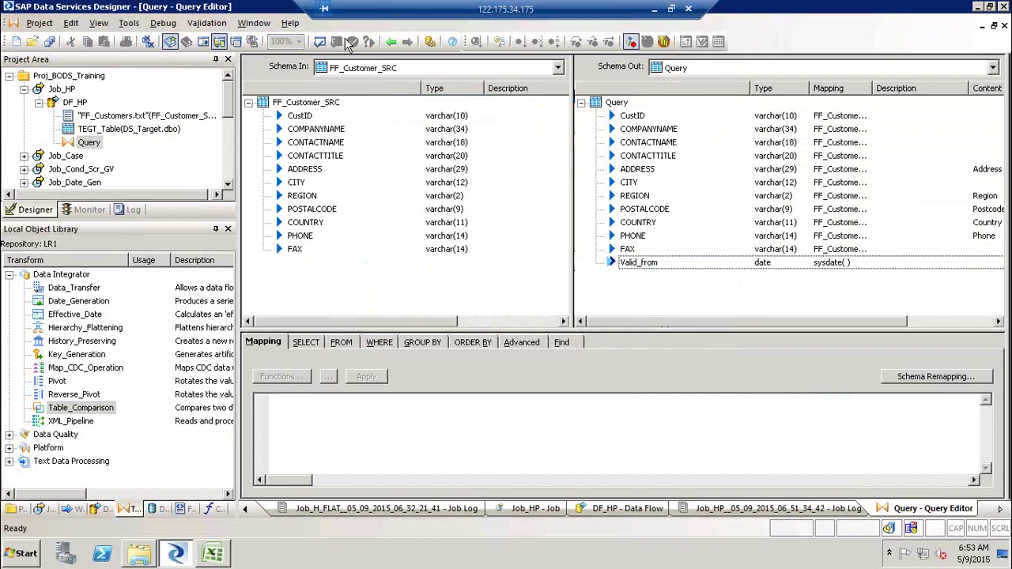
- Place a Table_Comparison transform after the Query in DF_HP and connect the Query output to it
left_click(401, 43)
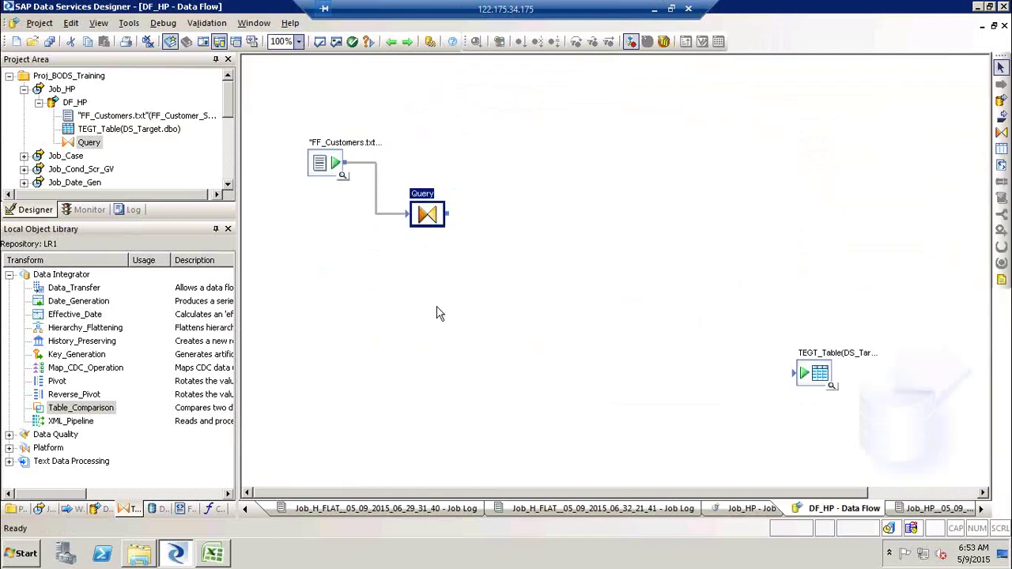
left_click_drag(89, 408, 498, 252)
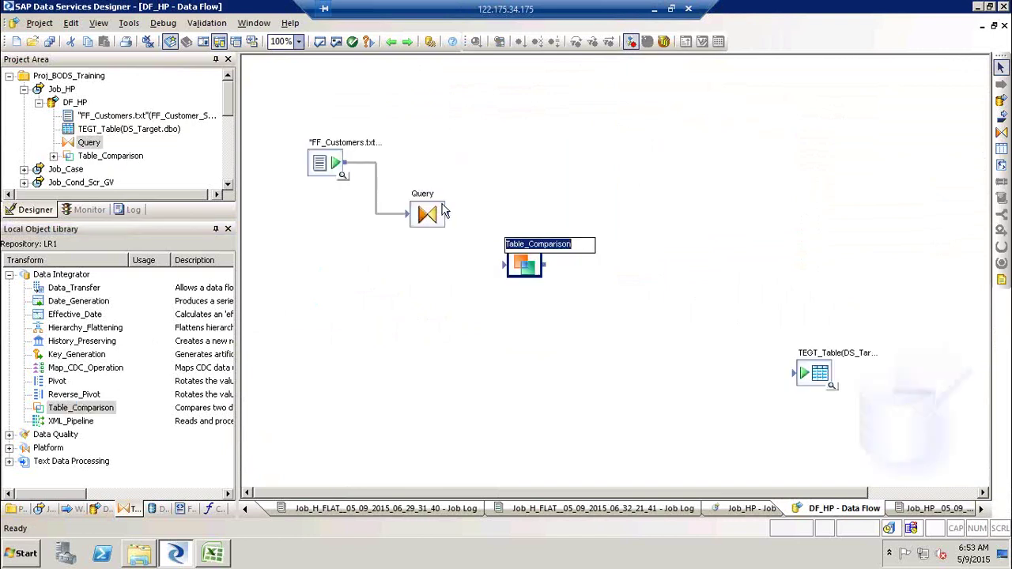
left_click_drag(448, 214, 517, 269)
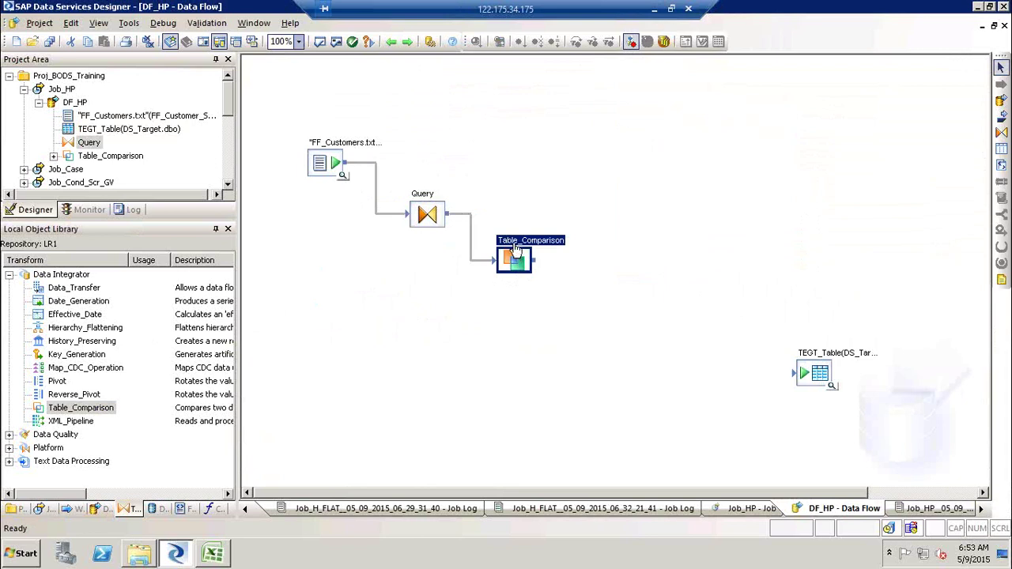
- Set TEGT_Table from the DS_Target datastore as the comparison table of the Table_Comparison transform and review its output columns
double_click(514, 242)
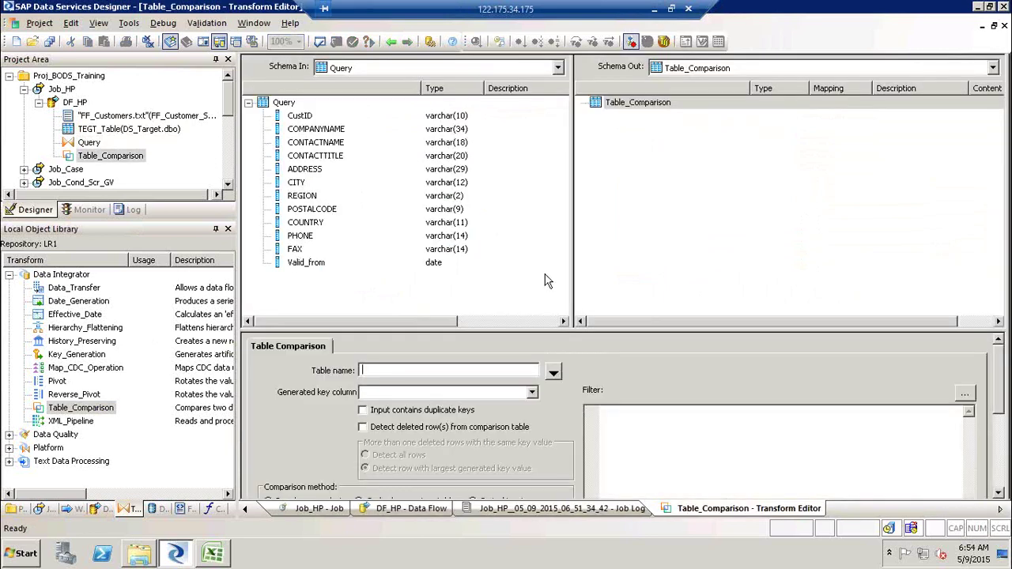
left_click_drag(541, 331, 538, 290)
left_click(446, 182)
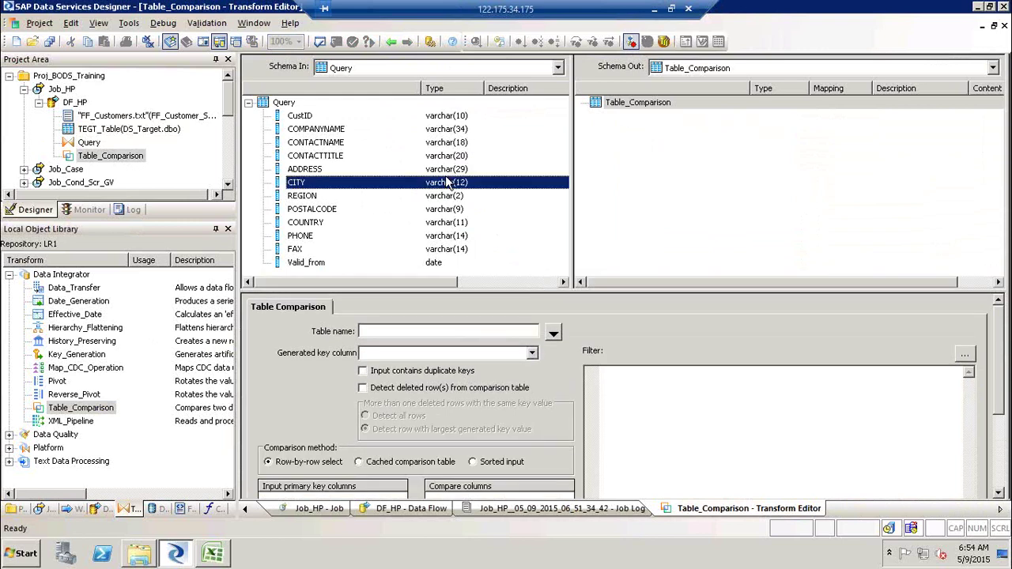
left_click(752, 156)
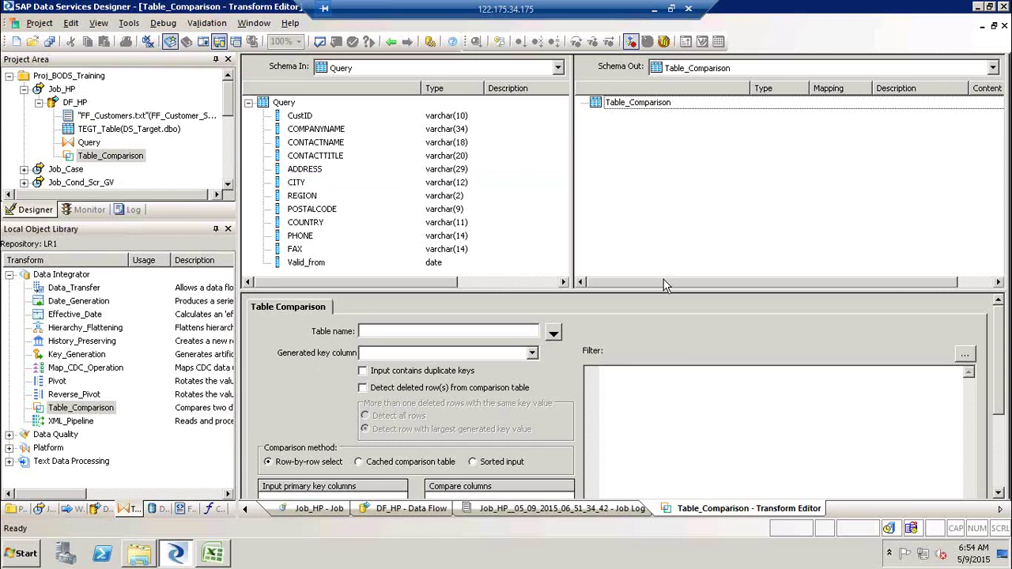
left_click_drag(664, 293, 659, 241)
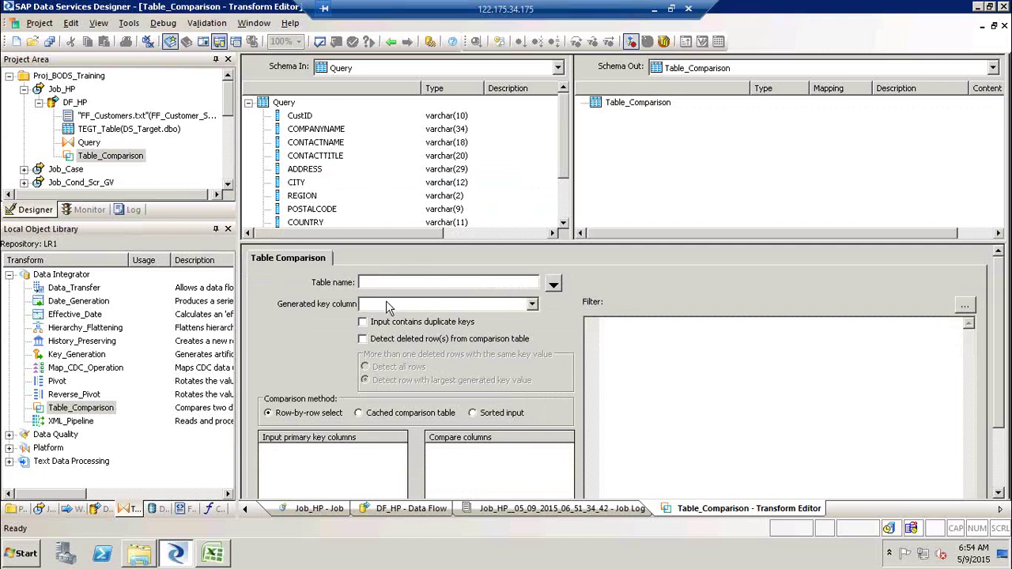
left_click(554, 286)
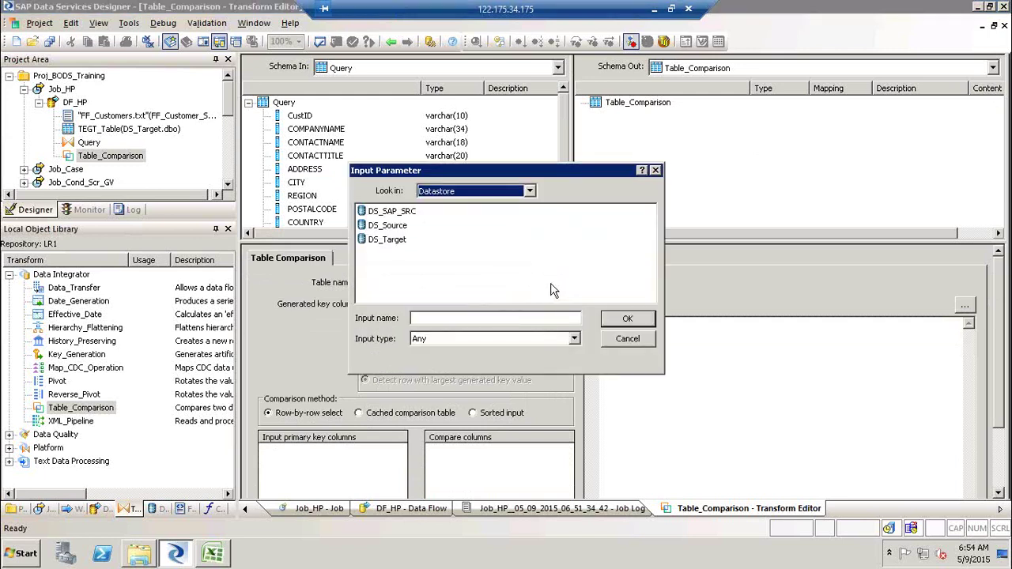
double_click(388, 240)
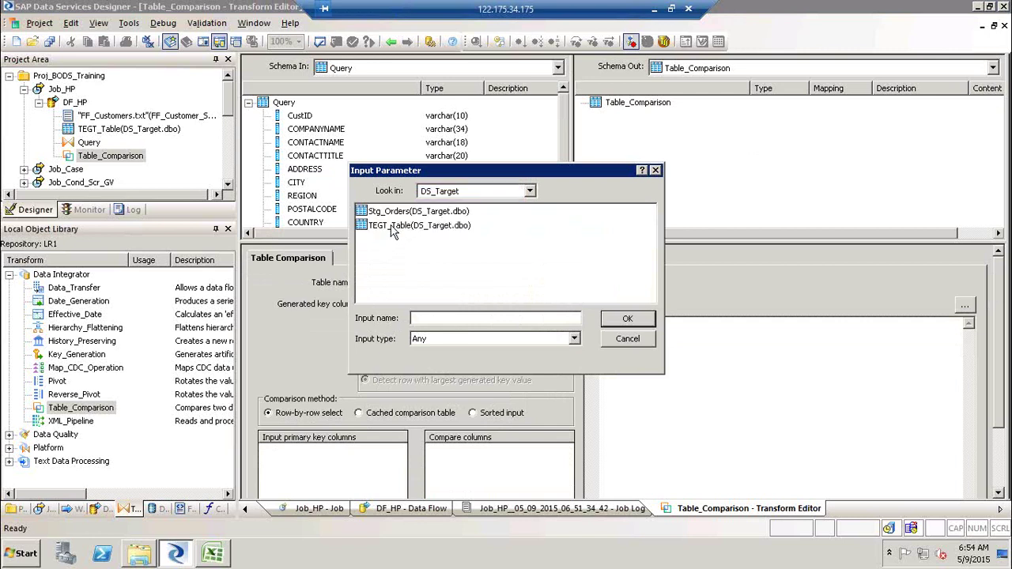
left_click(396, 227)
left_click(627, 319)
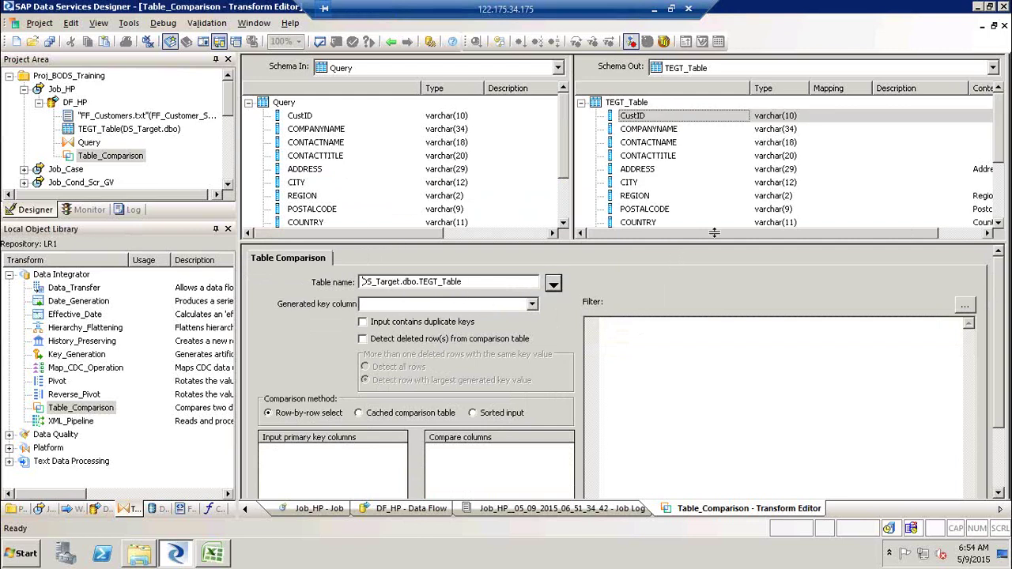
left_click_drag(1005, 126, 1009, 210)
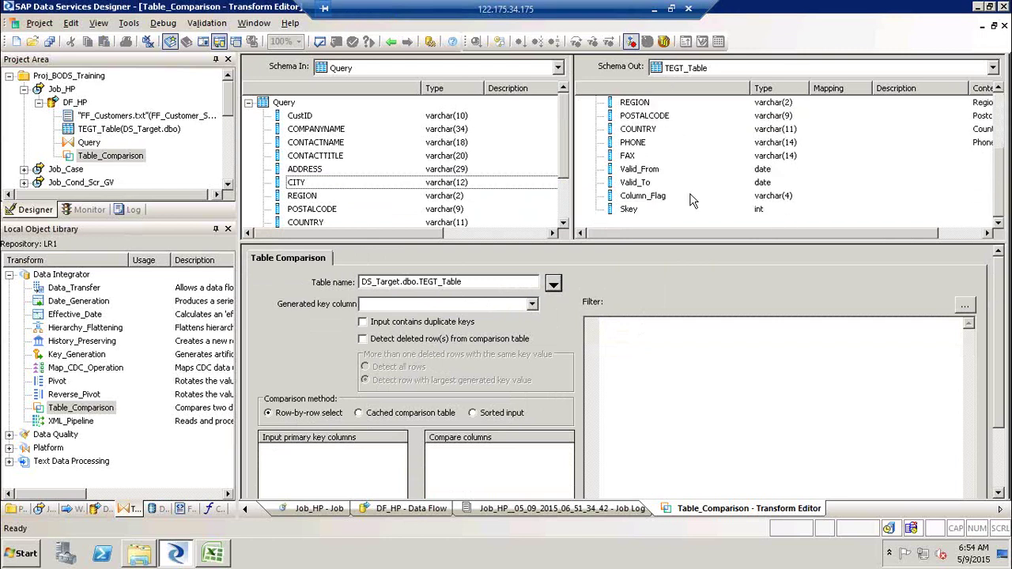
left_click_drag(999, 207, 1004, 93)
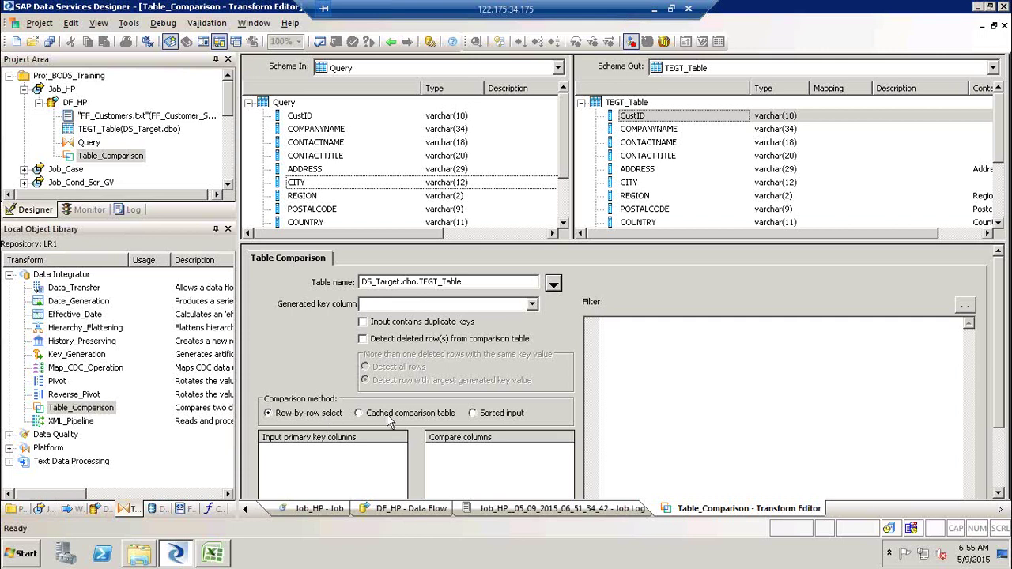
- Switch to the Excel workbook and enter 1 in cell E5 beside the first bordered box on Sheet3
key("super+d")
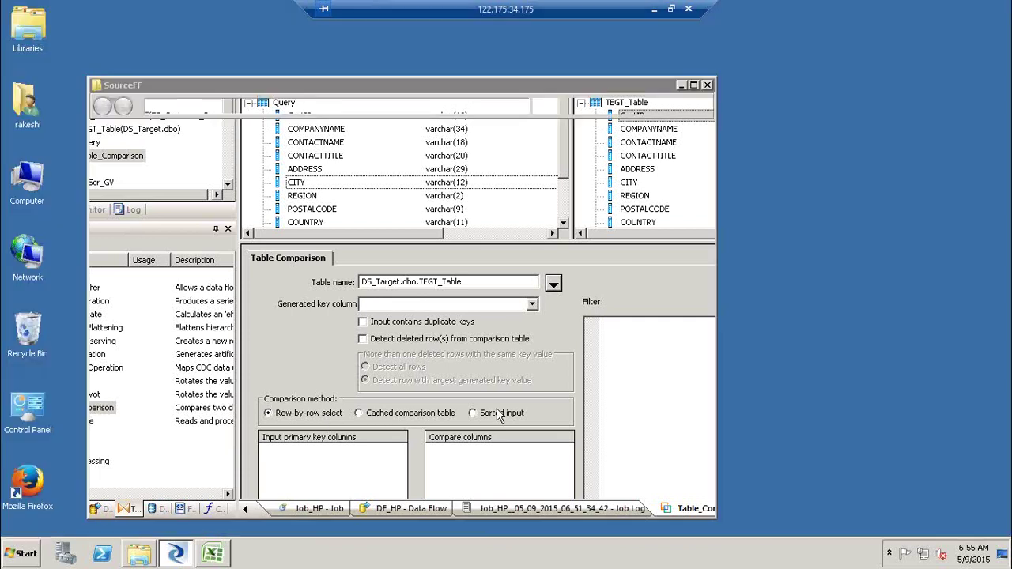
left_click(213, 555)
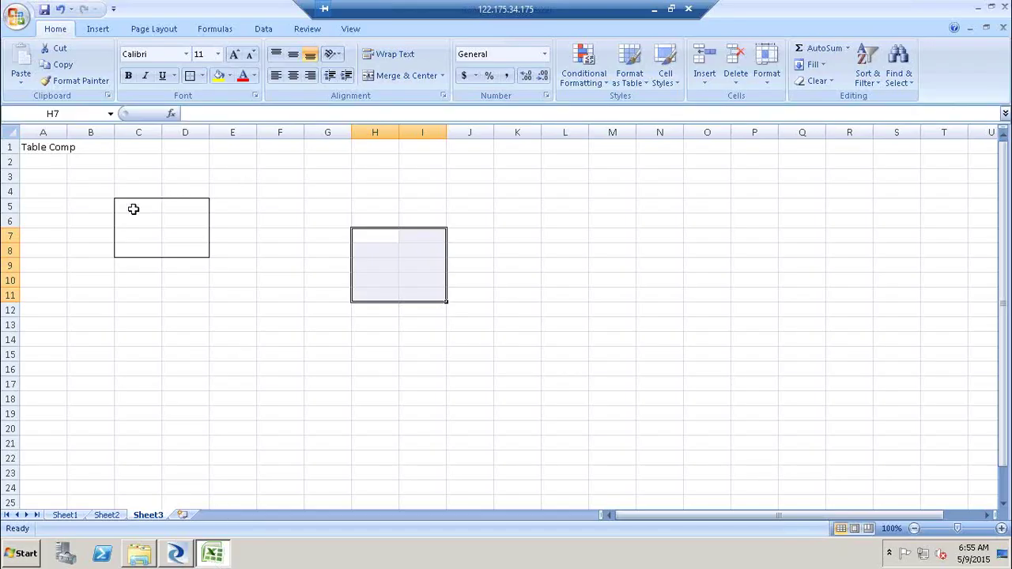
left_click(133, 208)
left_click_drag(133, 208, 187, 208)
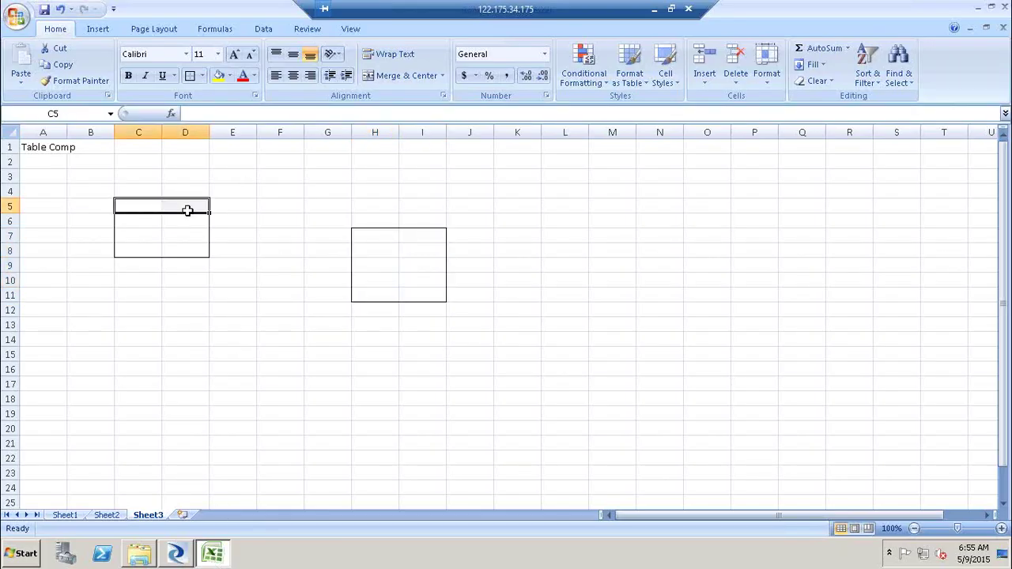
left_click_drag(368, 238, 430, 302)
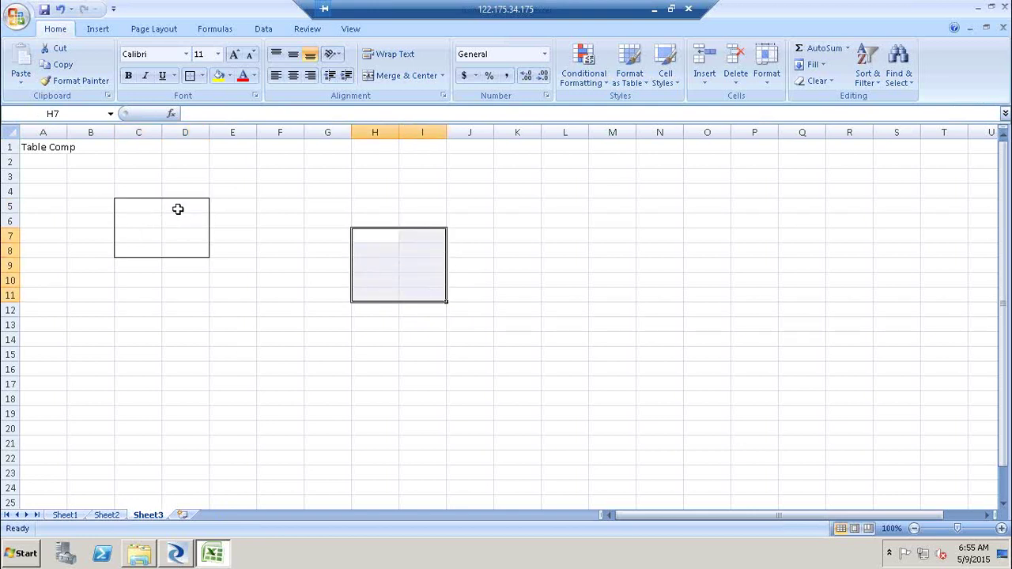
left_click(186, 208)
left_click(242, 206)
type("1")
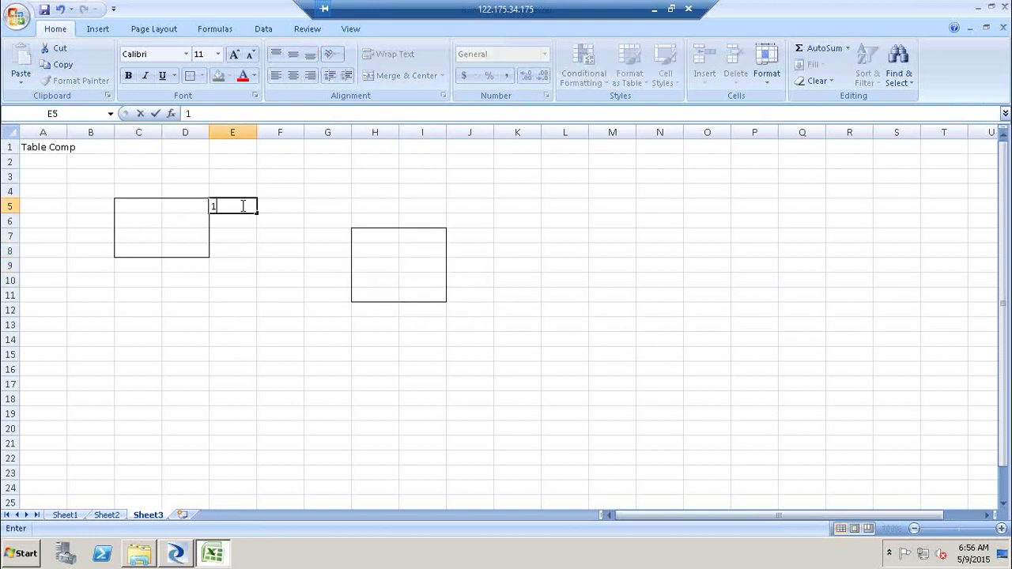
- Number the rows of the second bordered box 1 to 5 in cells J7 to J11
left_click(476, 243)
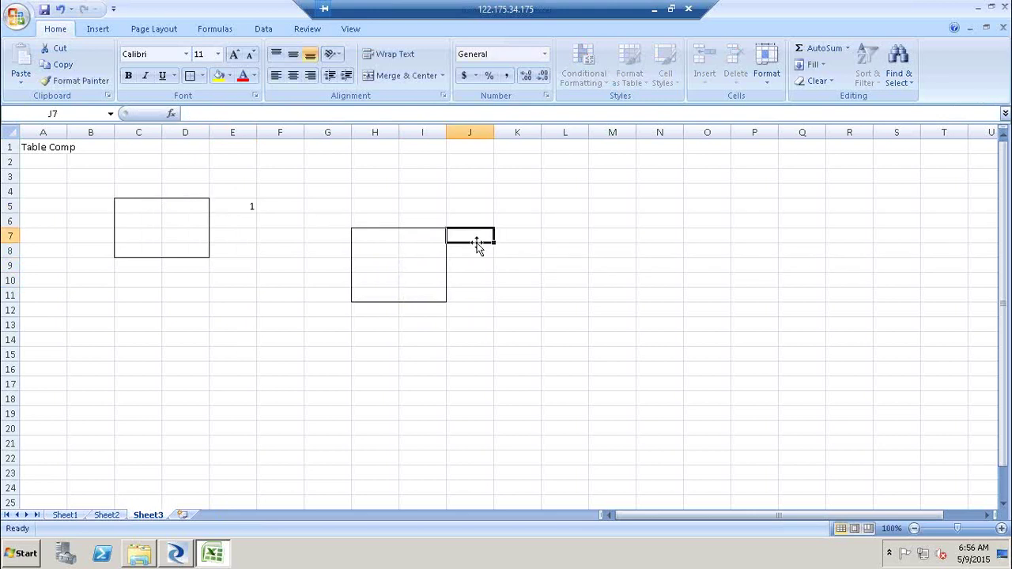
type("1")
key("Return")
type("2")
key("Return")
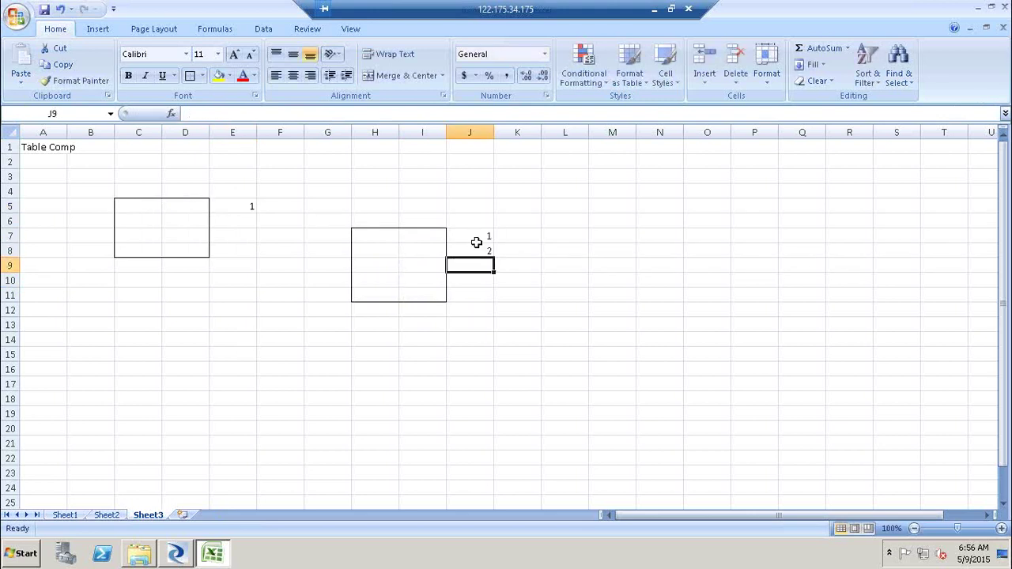
type("3")
key("Return")
type("4")
key("Return")
type("5")
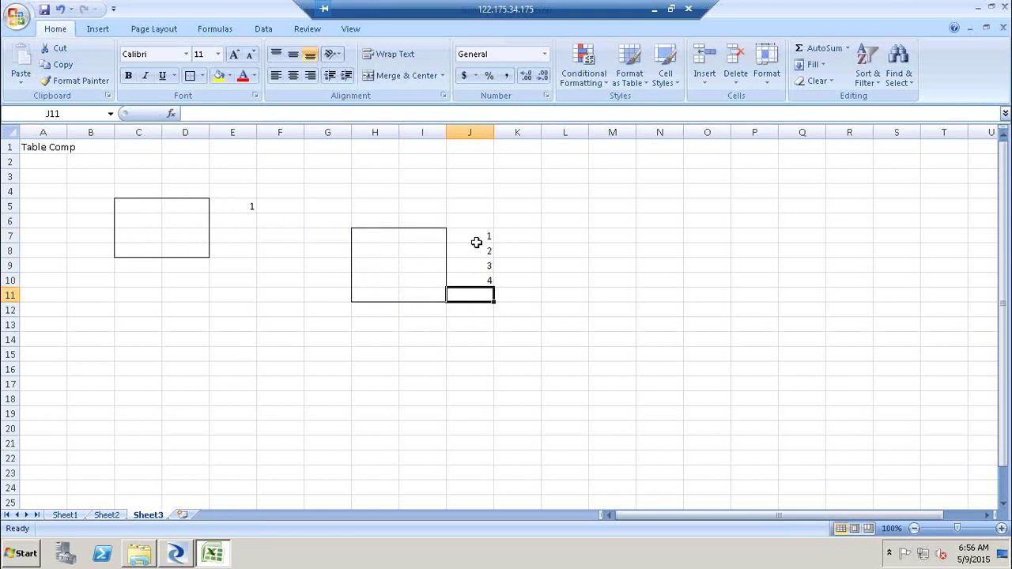
key("Return")
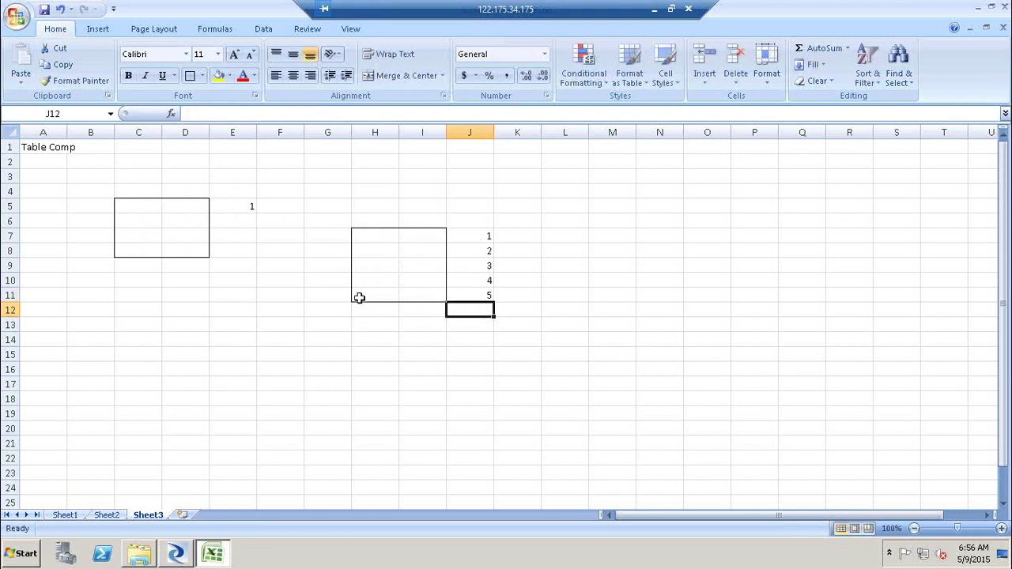
- Enter the flag U in cell K8 beside row number 2
left_click_drag(364, 293, 435, 294)
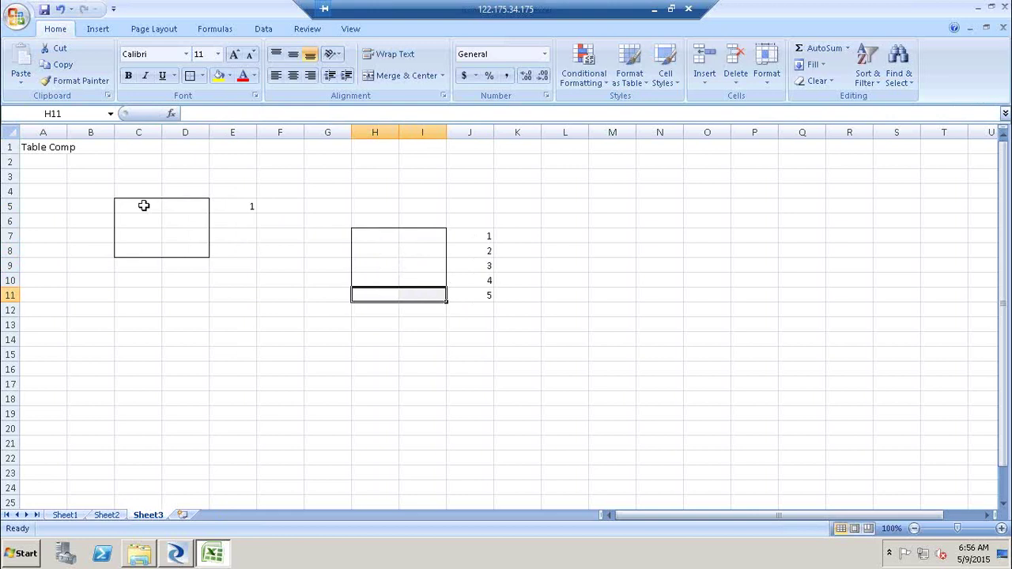
left_click_drag(143, 205, 188, 206)
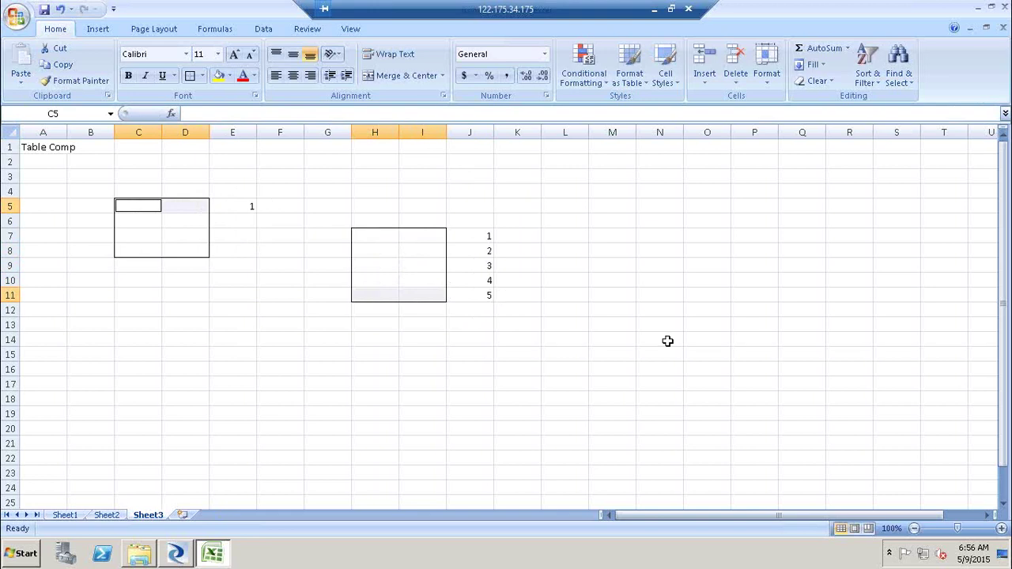
left_click(135, 222)
left_click_drag(434, 237, 432, 301)
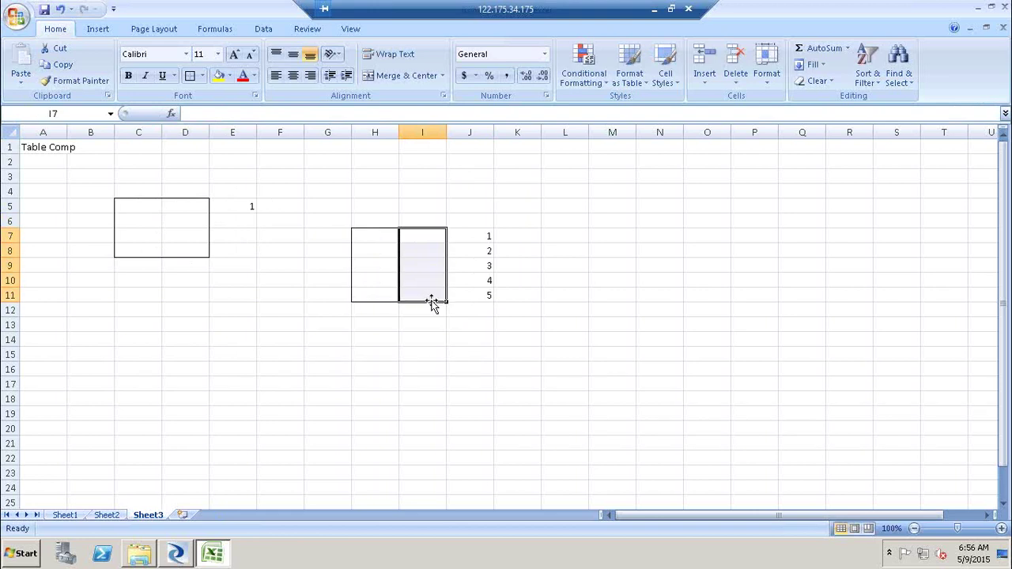
left_click(434, 250)
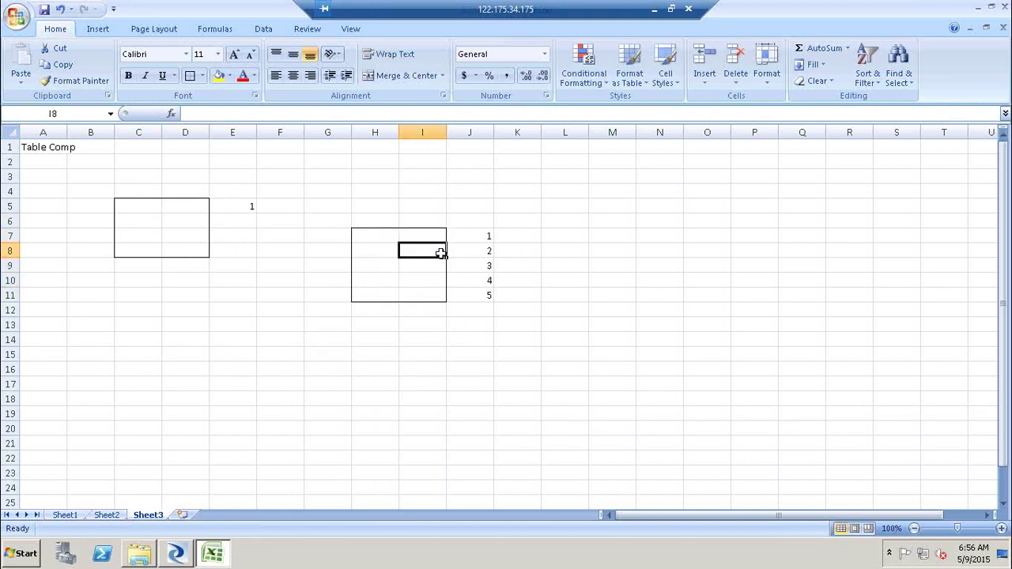
left_click(533, 295)
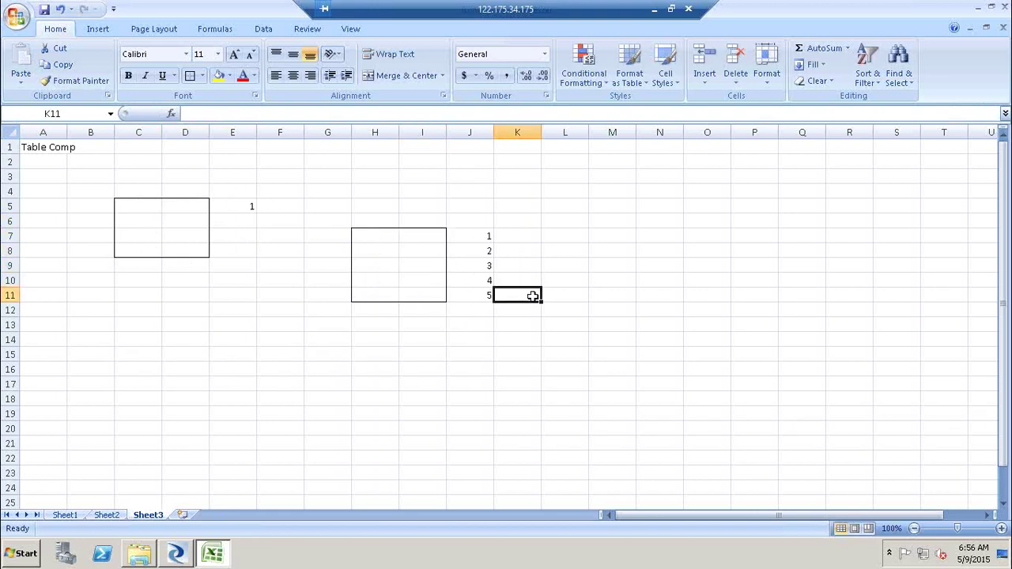
left_click(518, 241)
left_click(521, 253)
type("U")
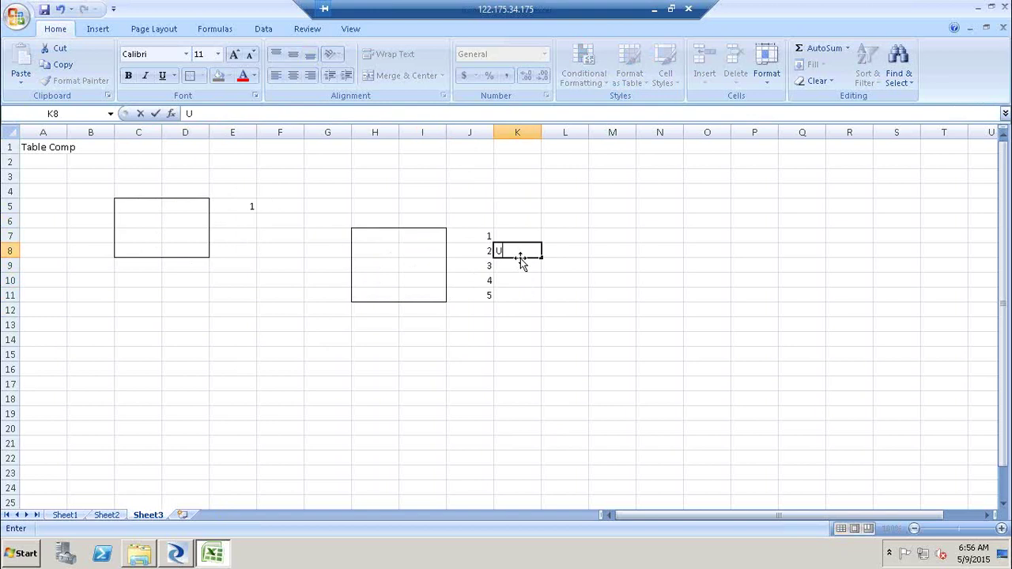
left_click(177, 234)
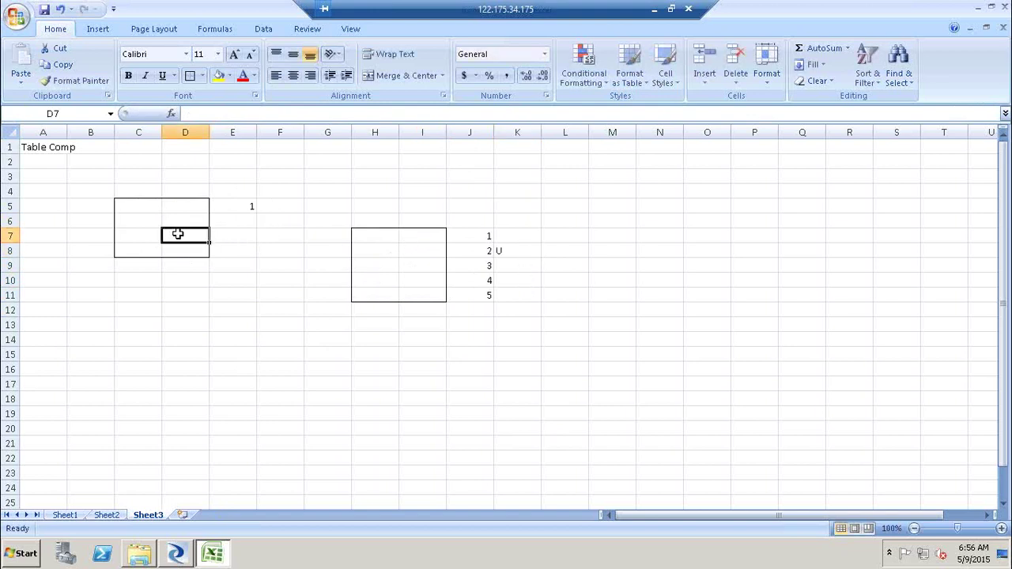
- Enter the flag D in cell K9 beside row number 3
left_click(428, 263)
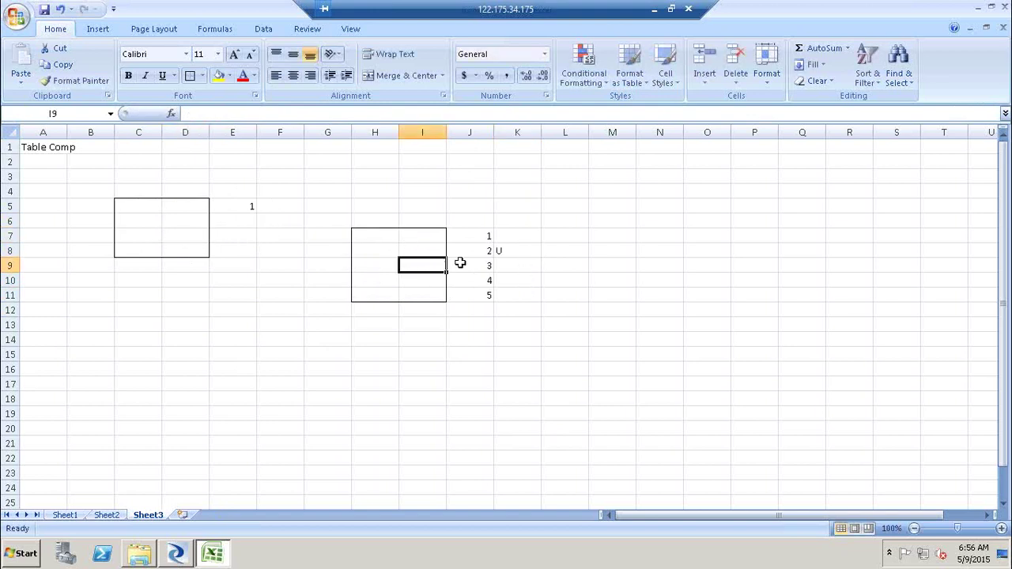
left_click(510, 267)
type("D")
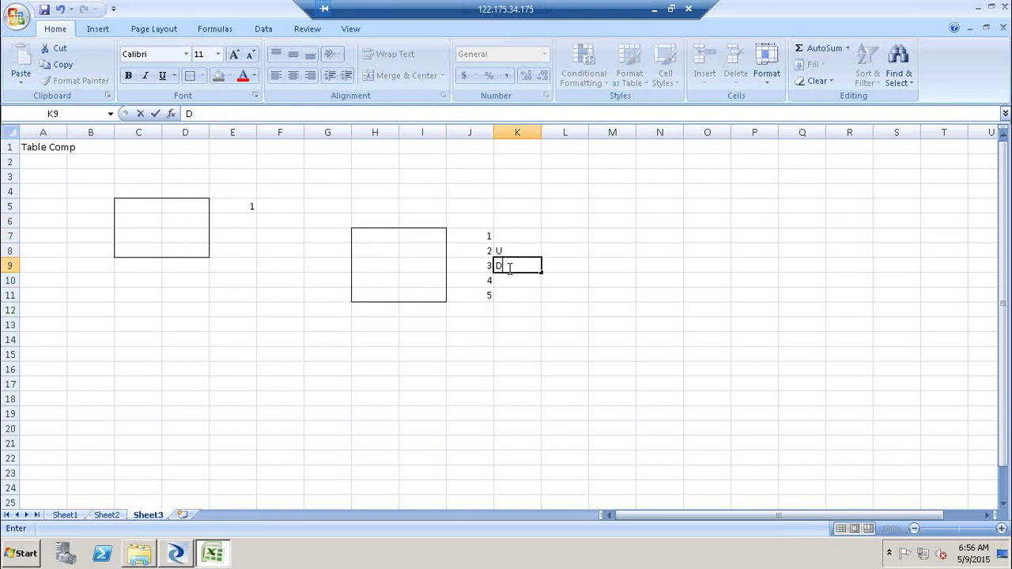
left_click(173, 249)
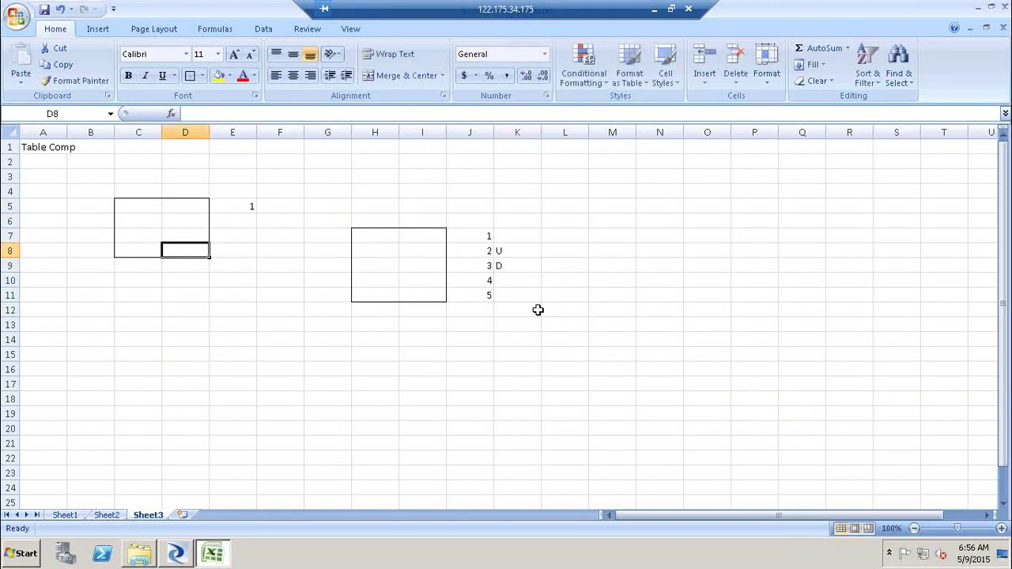
- Add row number 6 in cell J12 and flag it I in cell K12
left_click(491, 309)
type("6")
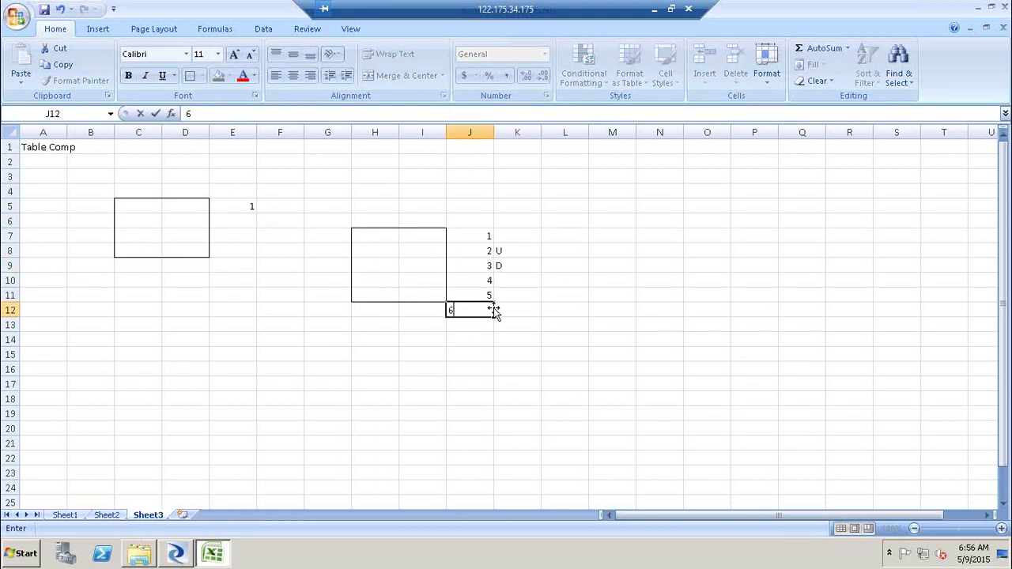
left_click(517, 309)
type("I")
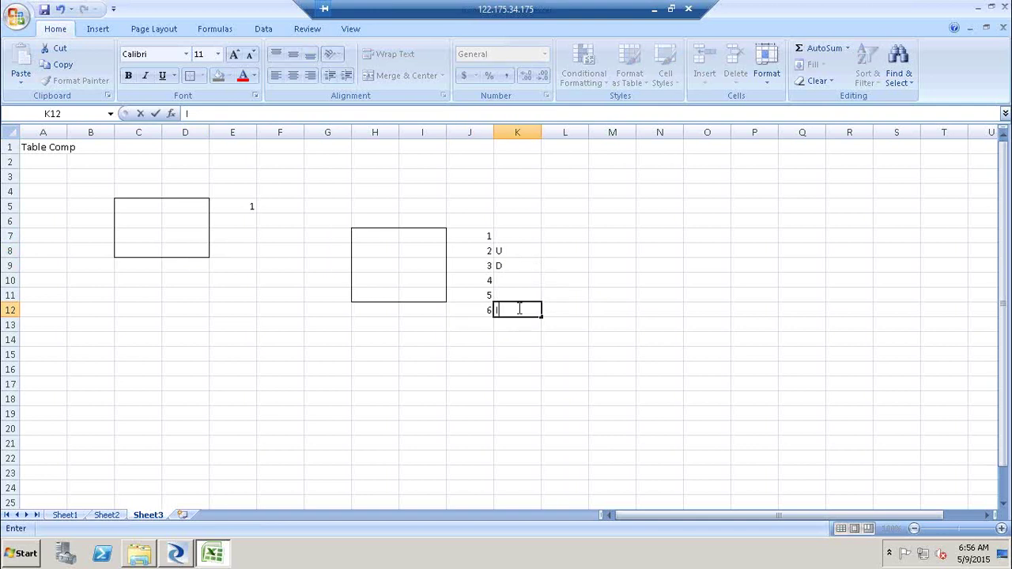
left_click(341, 409)
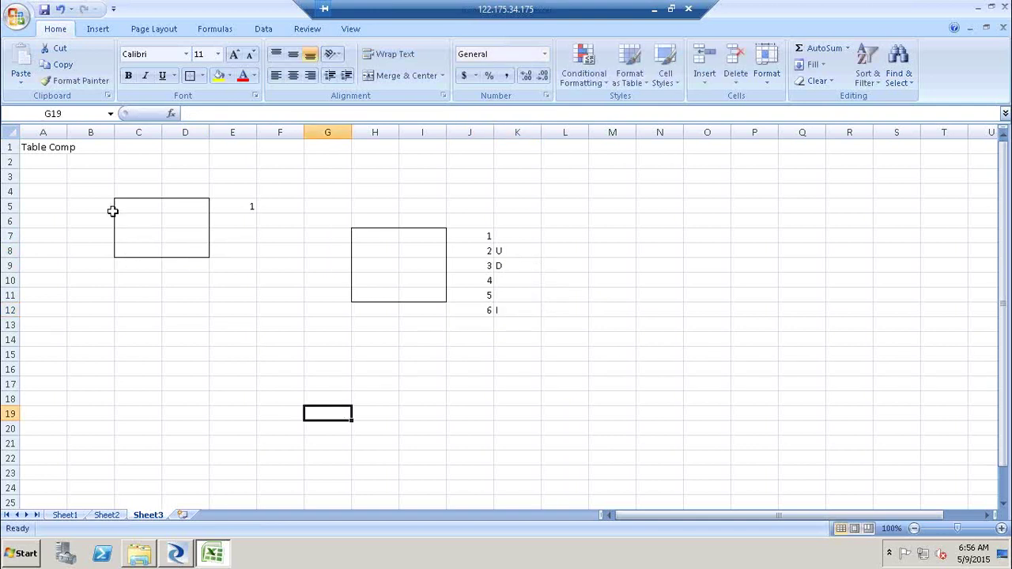
left_click(113, 208)
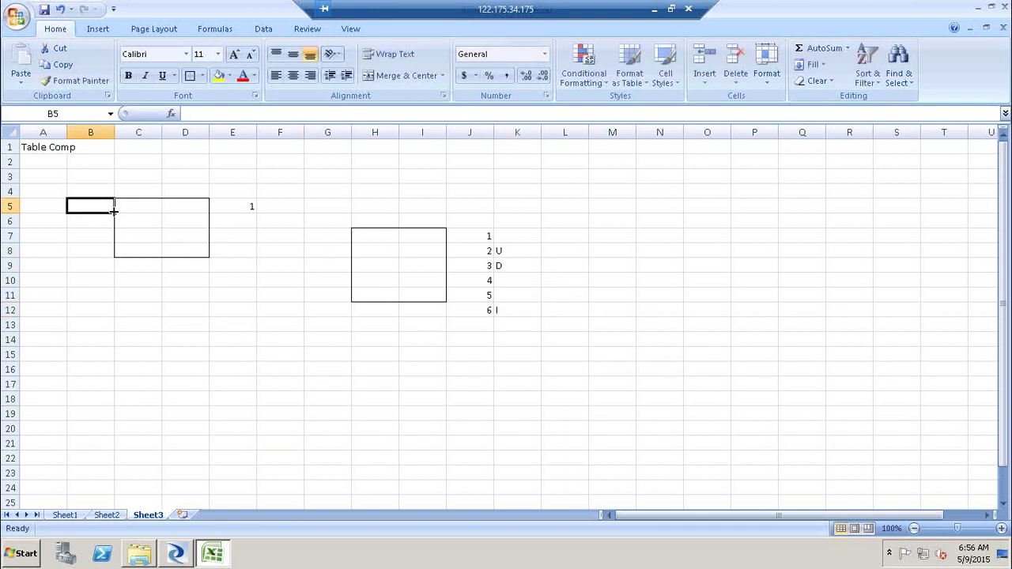
left_click(168, 558)
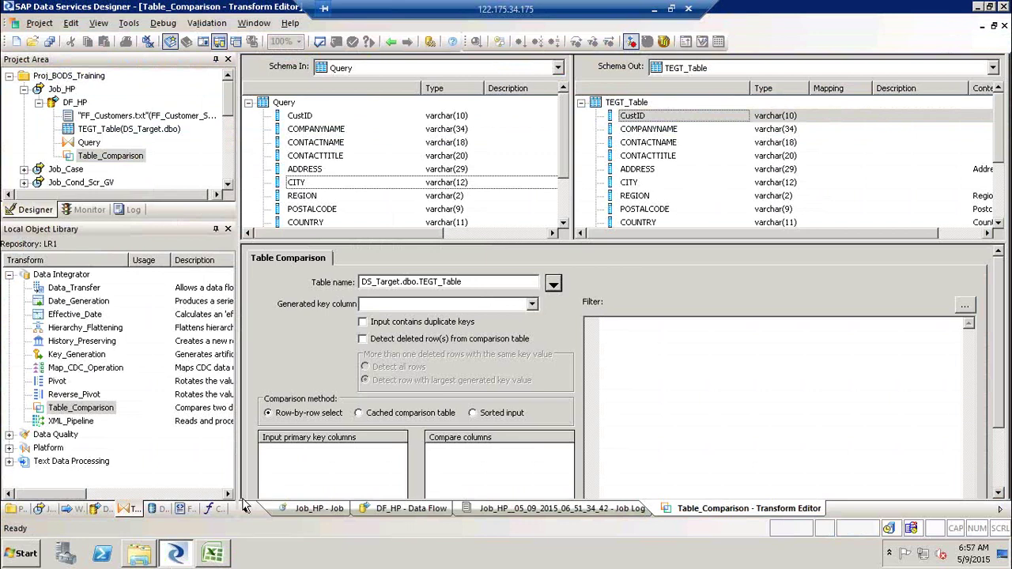
left_click(391, 41)
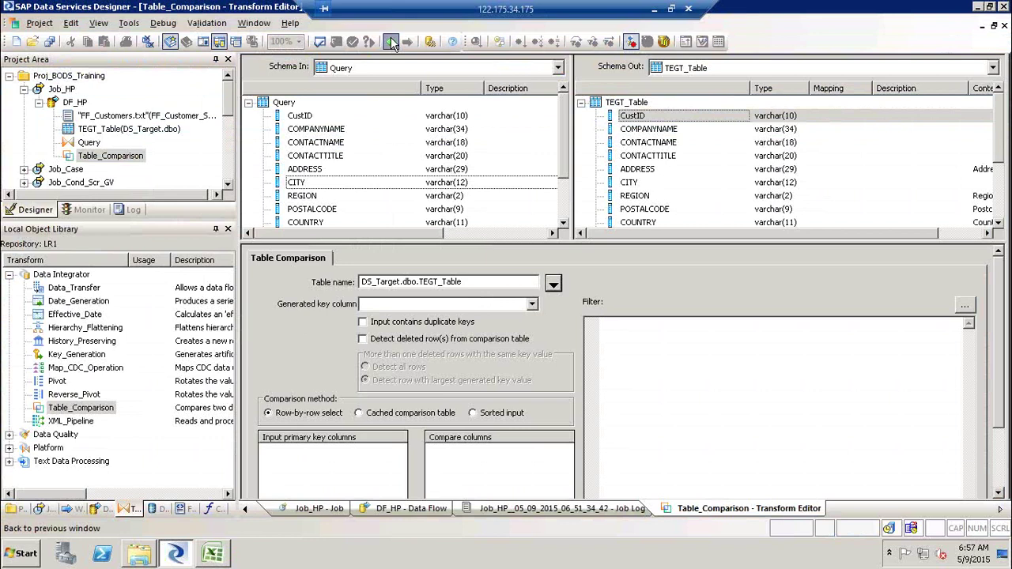
left_click(216, 555)
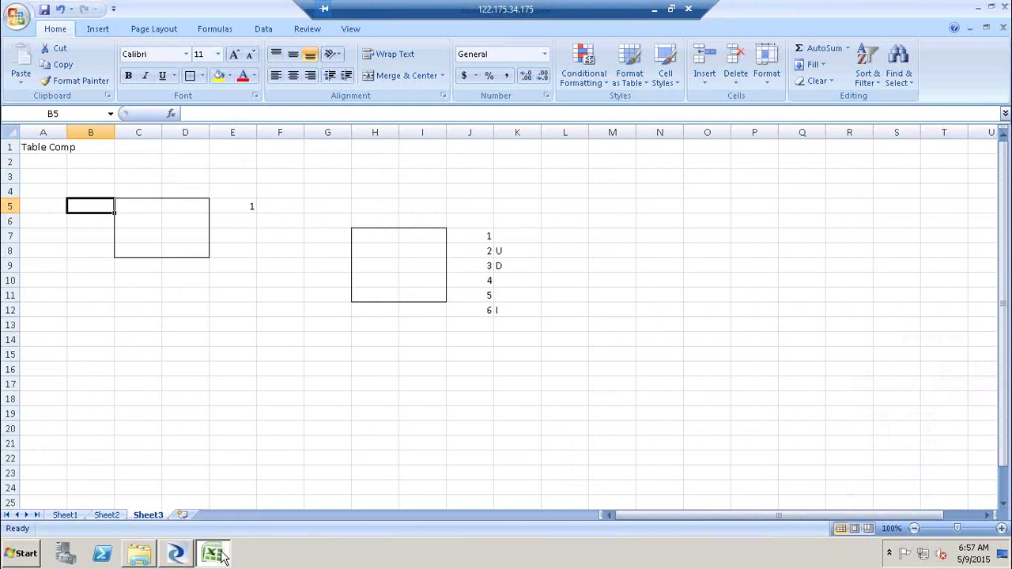
- Enter 100 in cell D4 above the first bordered box and 1000 in cell I6 above the second box
left_click(185, 193)
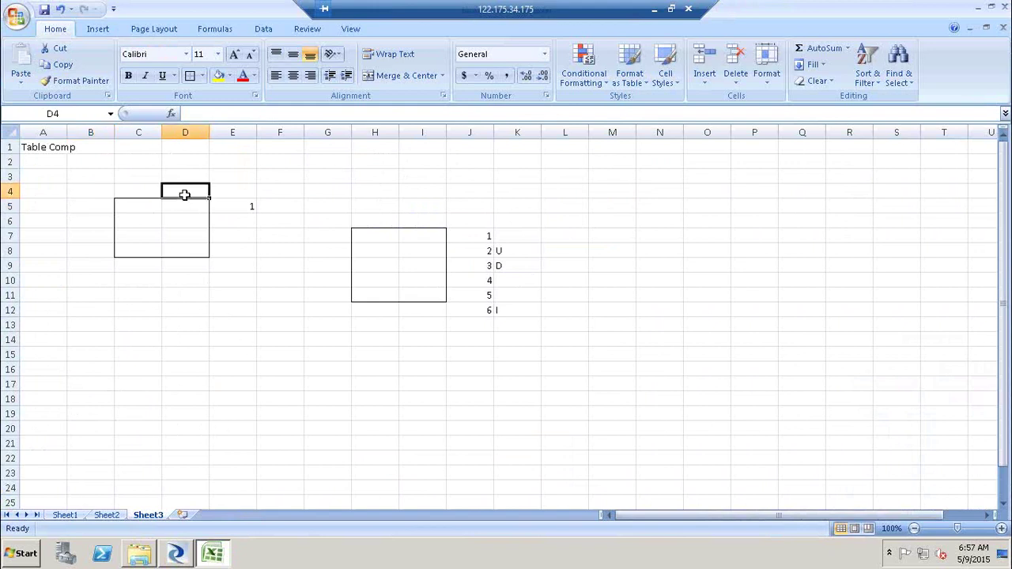
type("100")
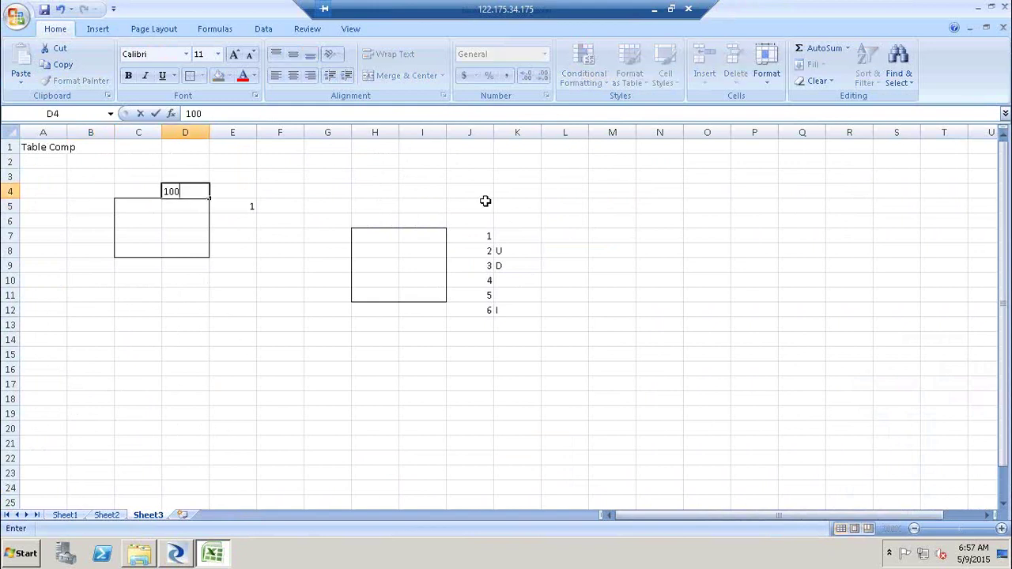
left_click(436, 218)
type("1000")
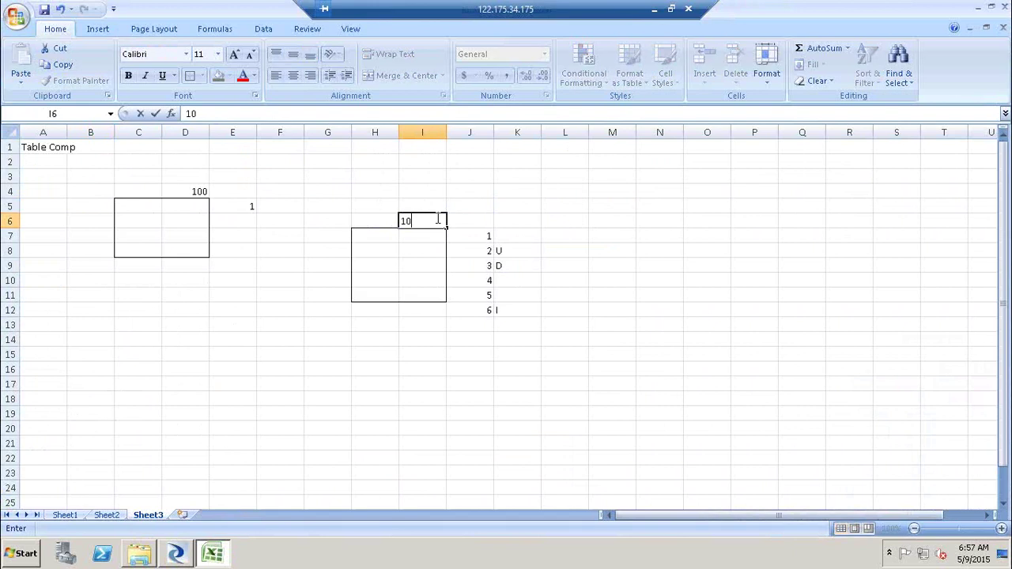
left_click(284, 195)
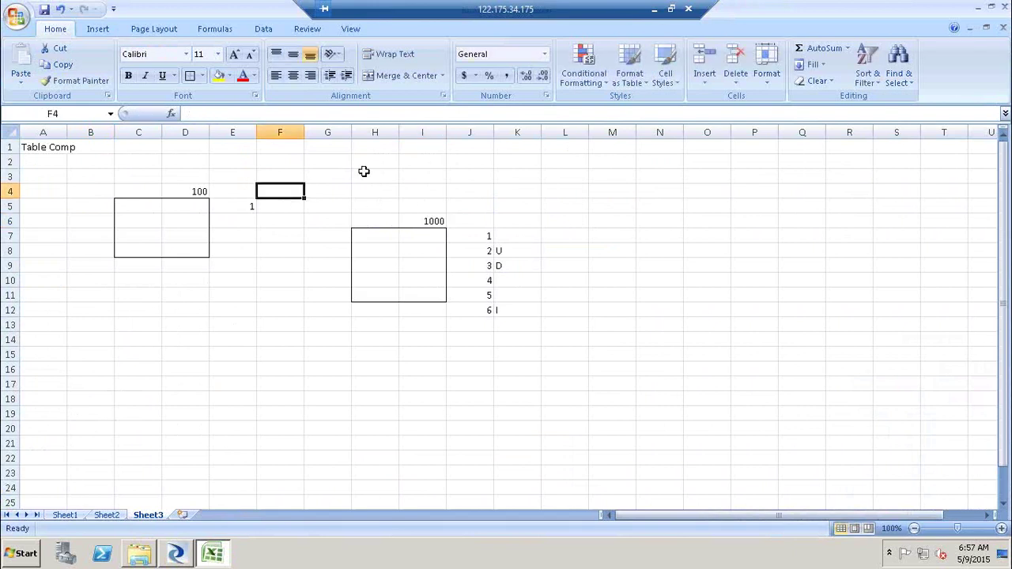
- Write the calculation 100*1000 +1000 in cell H2 and clear that cell again
left_click(364, 165)
type("100")
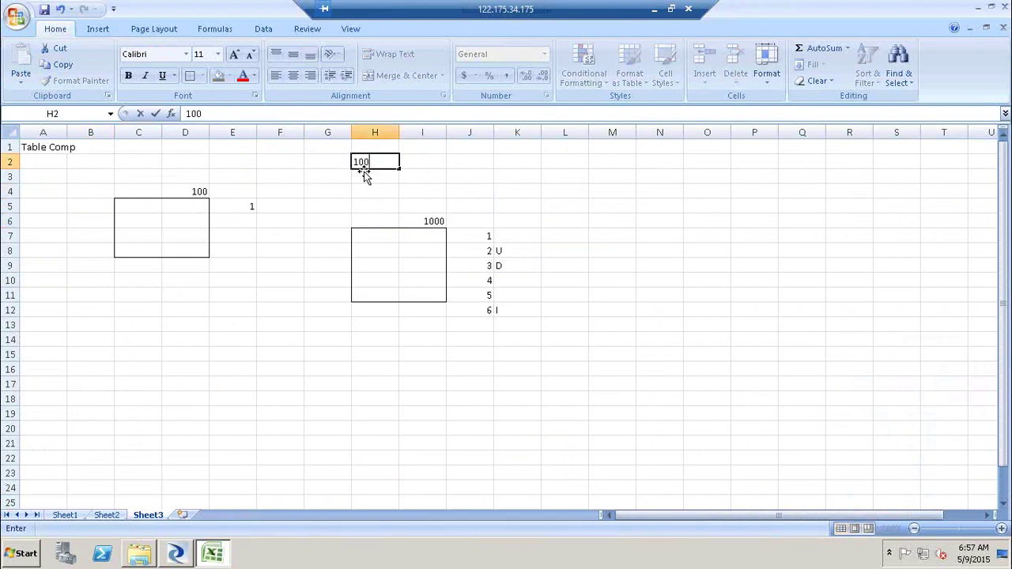
type("*1000")
type("+1000")
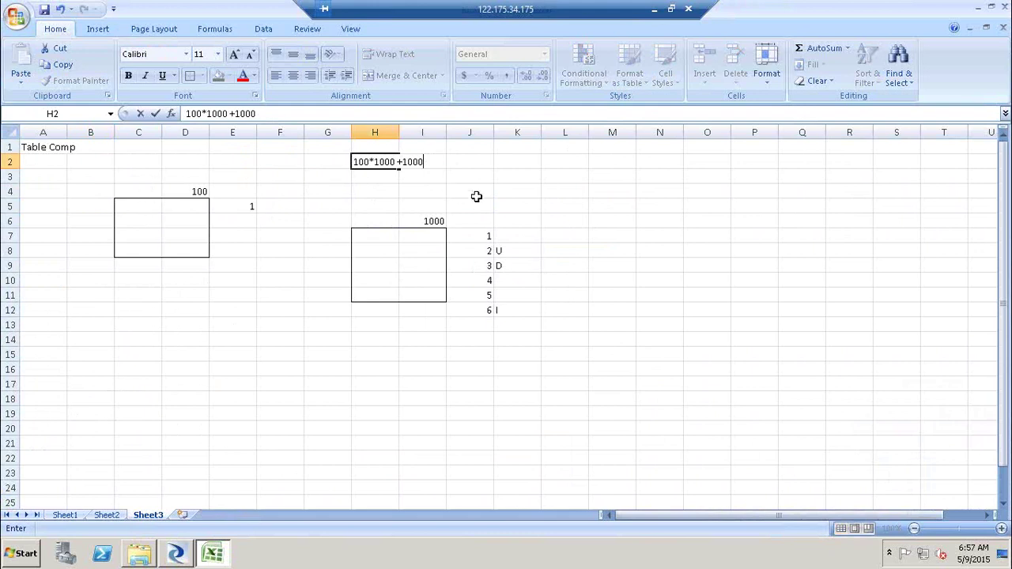
left_click(476, 196)
double_click(365, 161)
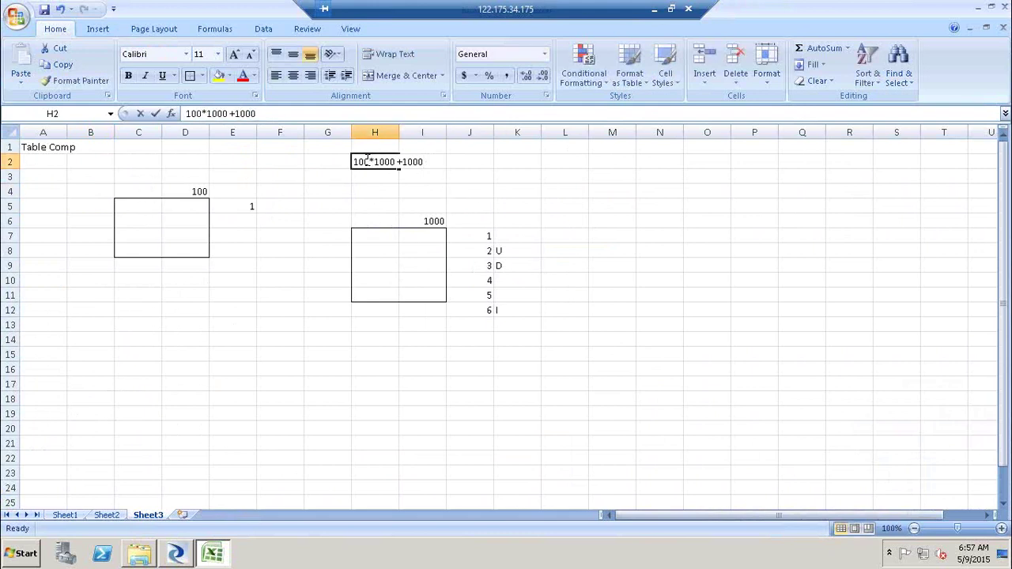
left_click(311, 189)
left_click(382, 161)
key("Delete")
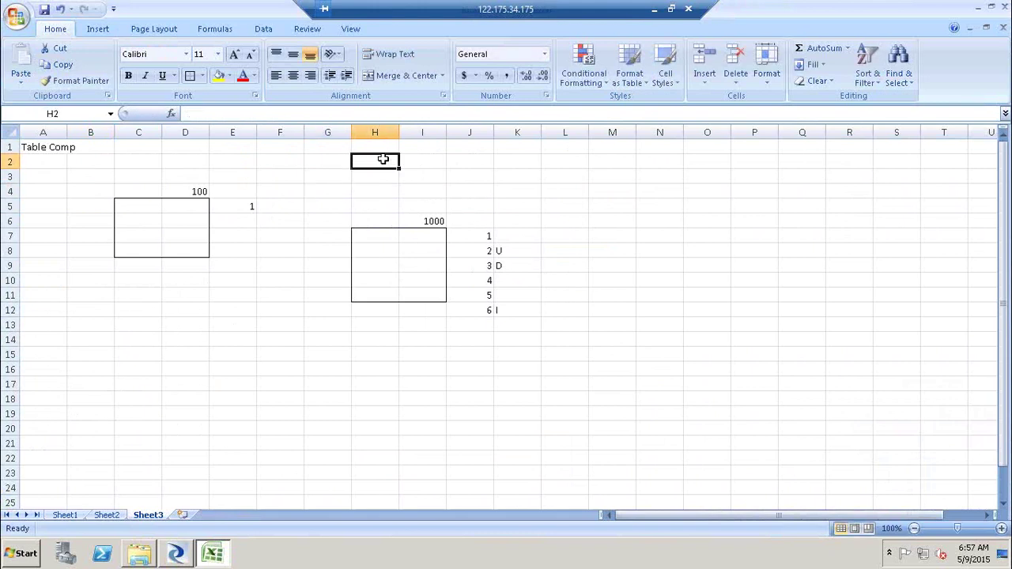
left_click(275, 309)
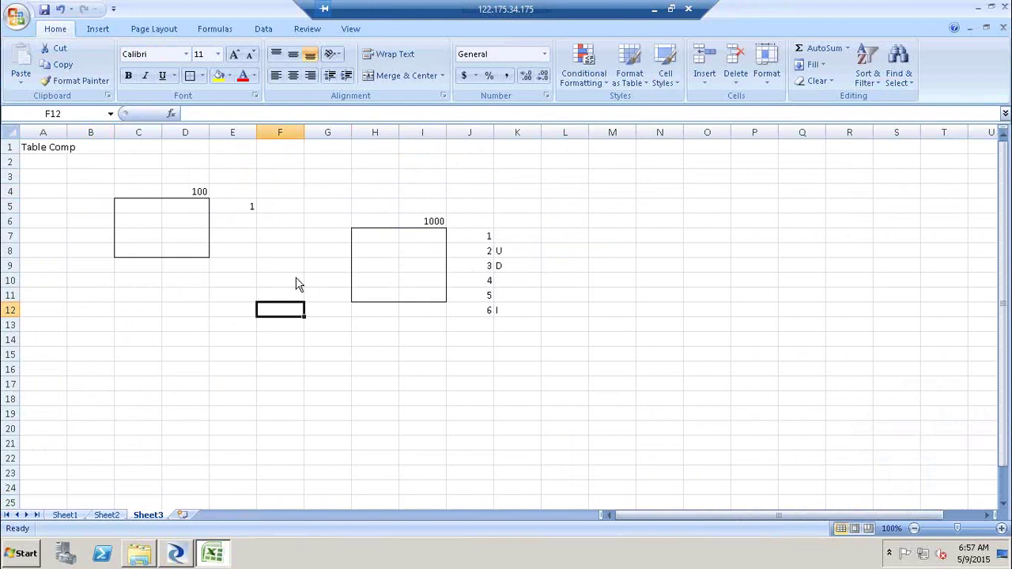
- Switch to Data Services Designer and set the Table_Comparison comparison method to Cached comparison table
key("alt+Tab")
double_click(529, 252)
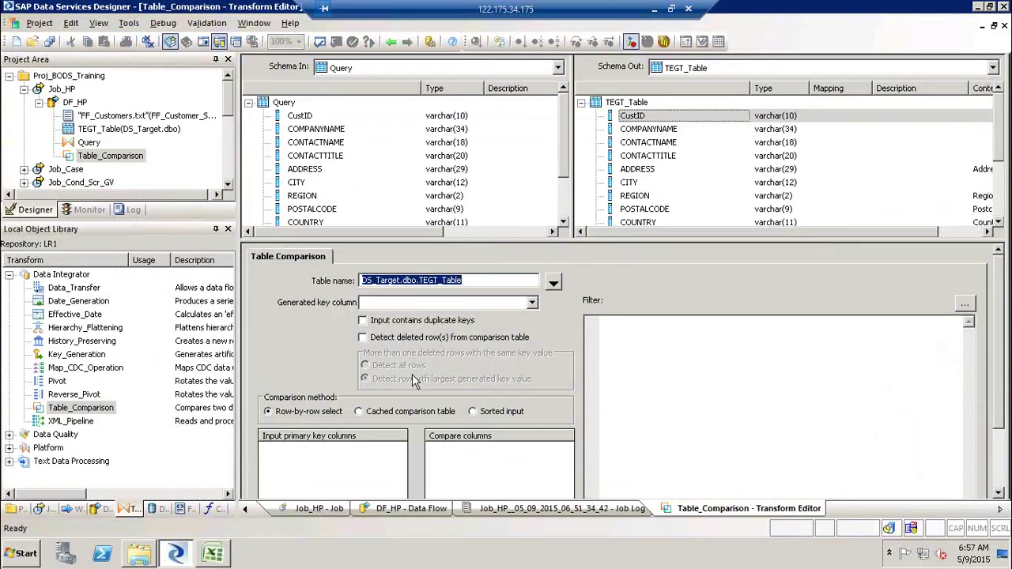
left_click(418, 418)
key("alt+Tab")
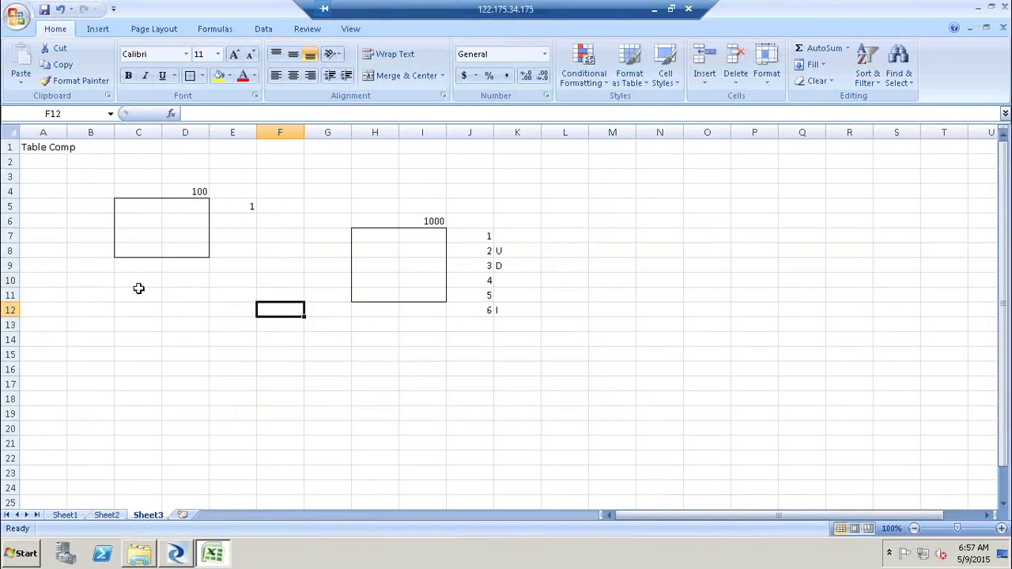
key("alt+Tab")
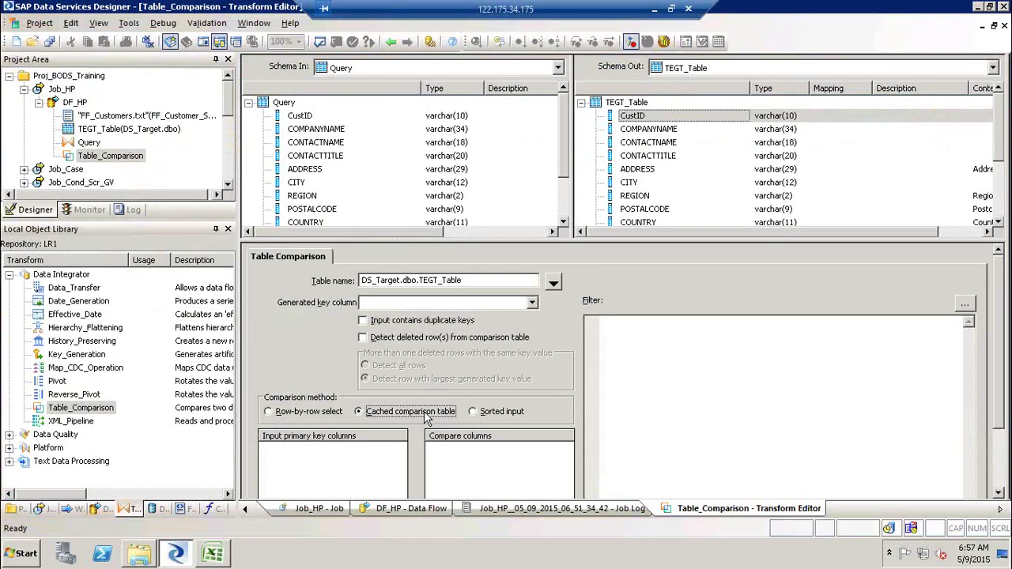
key("Tab")
- Switch to Excel and select both bordered boxes, C5:D8 and H7:I11, together to compare them
key("alt+Tab")
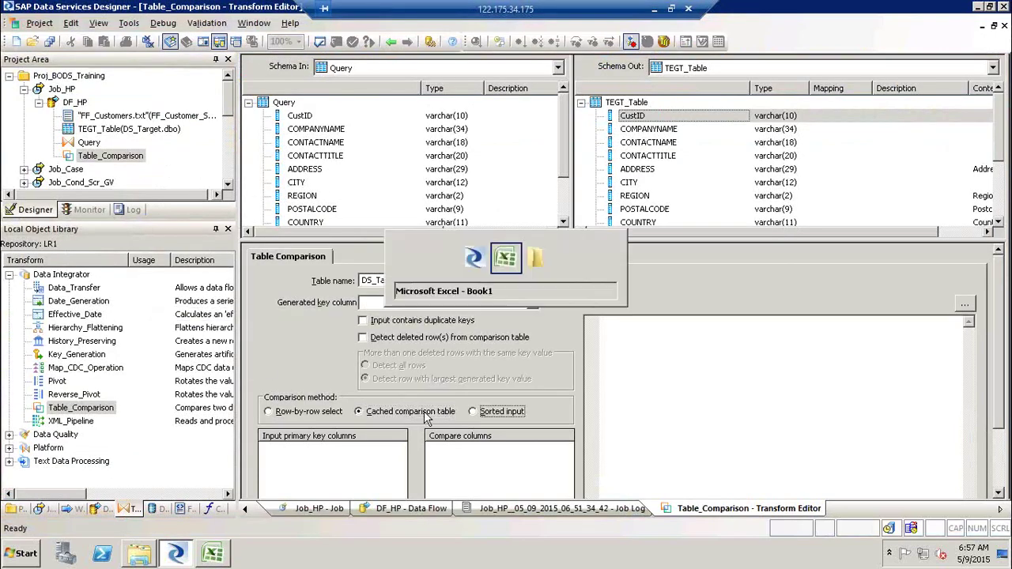
left_click_drag(121, 198, 202, 250)
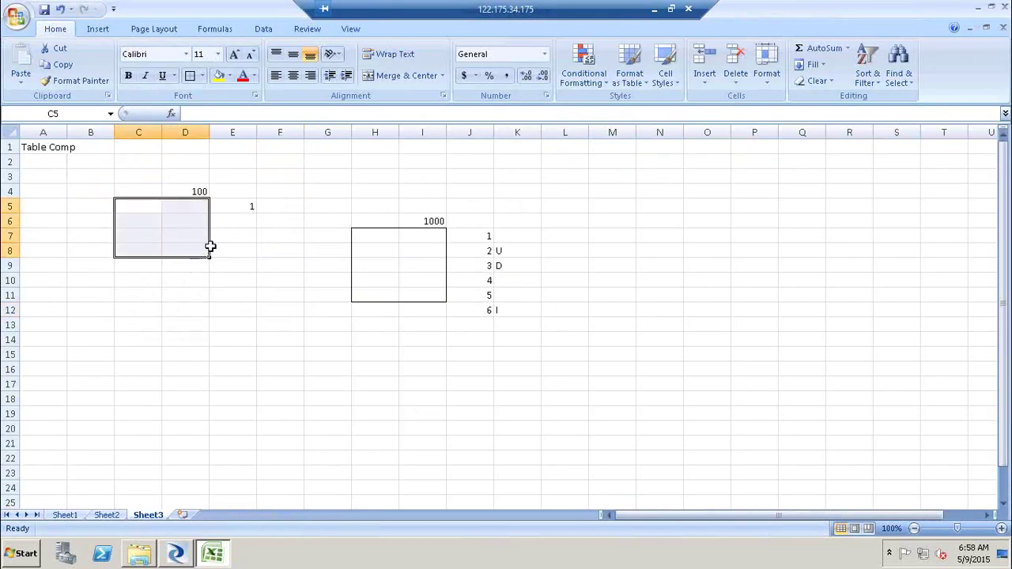
left_click_drag(360, 235, 436, 298)
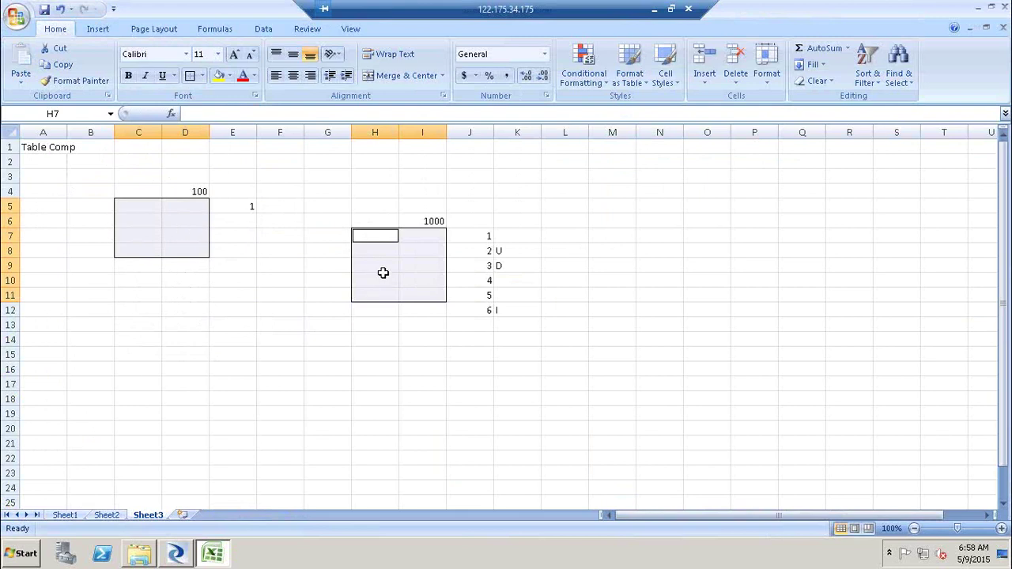
- Enter the flags I, U and D in cells L7, L8 and L9
left_click(584, 235)
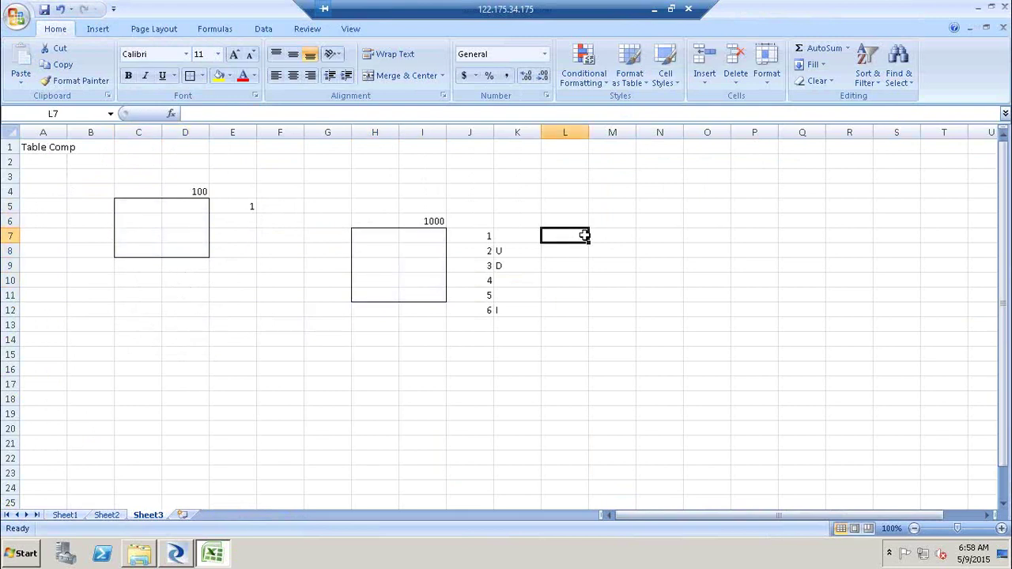
type("I")
key("Return")
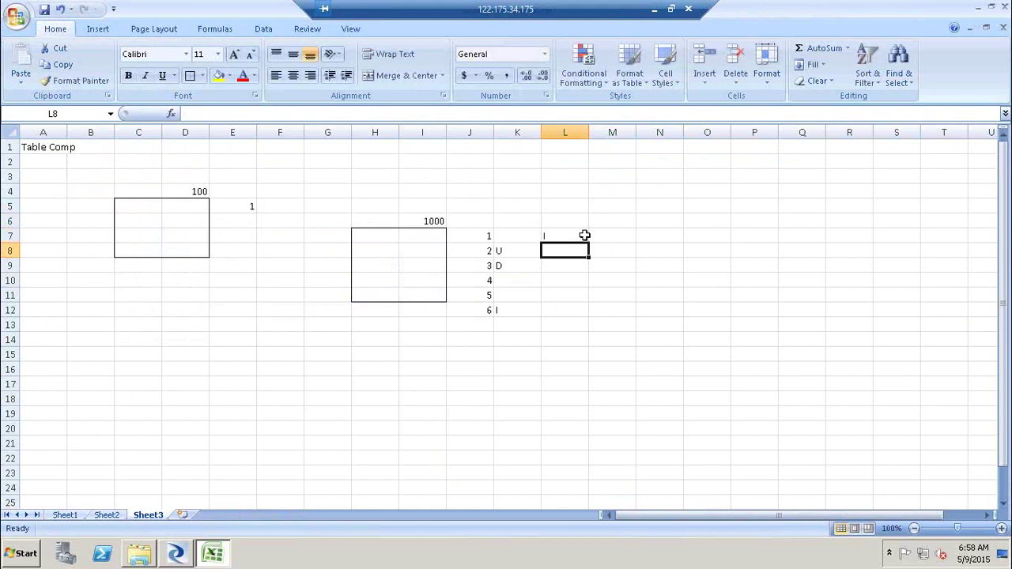
type("U")
key("Return")
type("D")
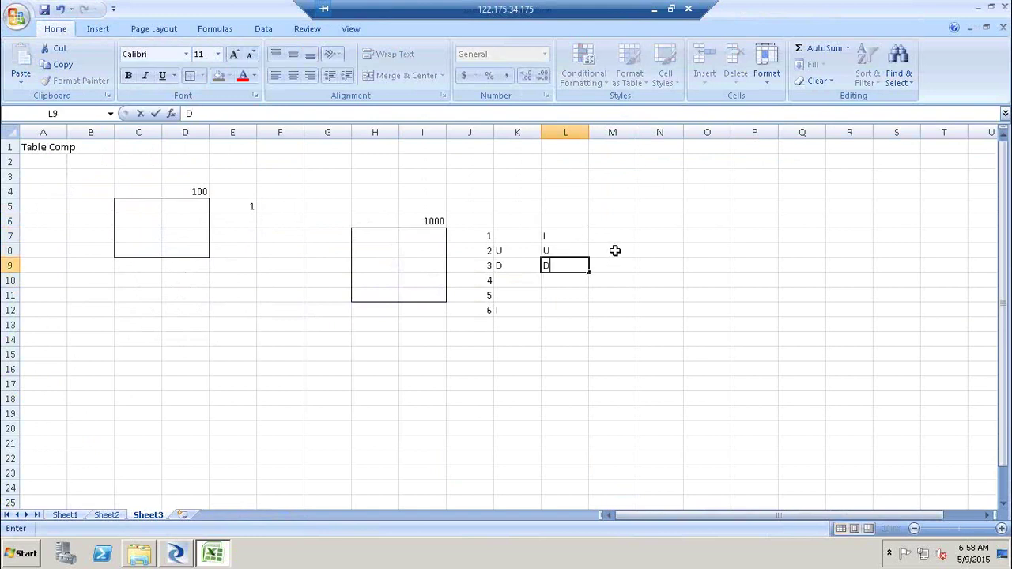
left_click(615, 251)
left_click(610, 265)
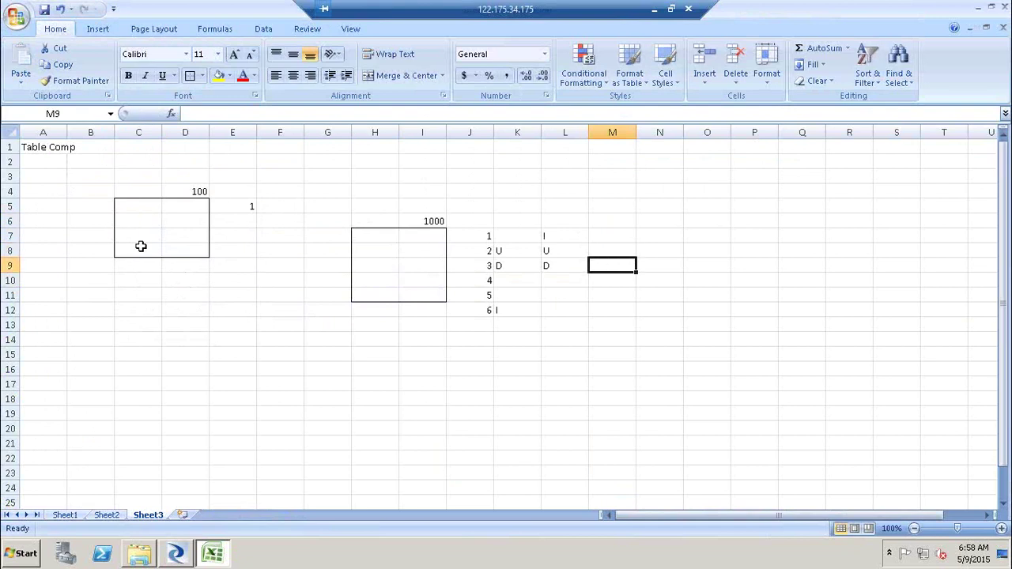
left_click(615, 234)
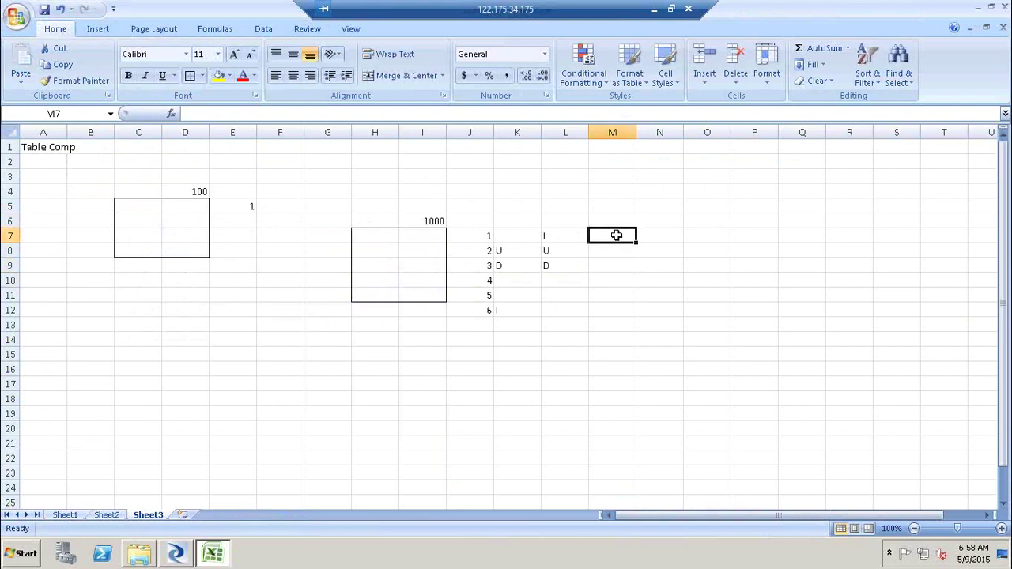
- Fill cells C5 to C8 of the first bordered box with the unsorted values 1, 3, 2 and 5
key("alt+Tab")
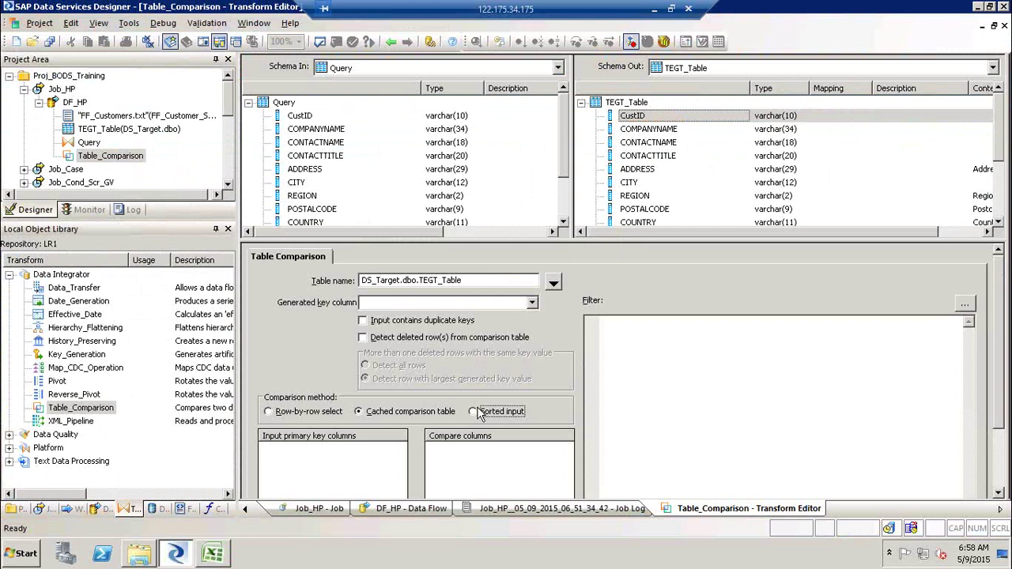
key("alt+Tab")
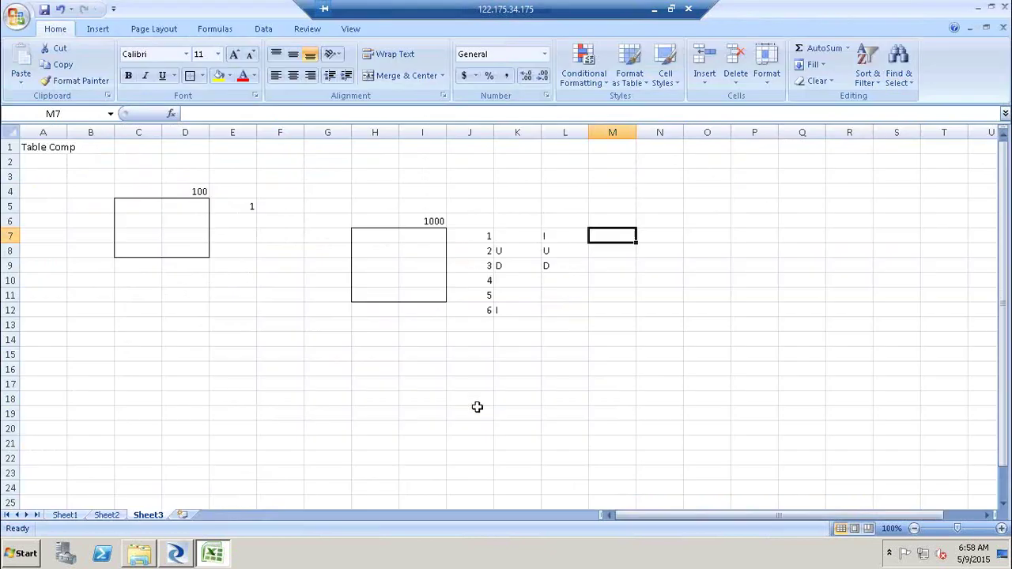
left_click(133, 207)
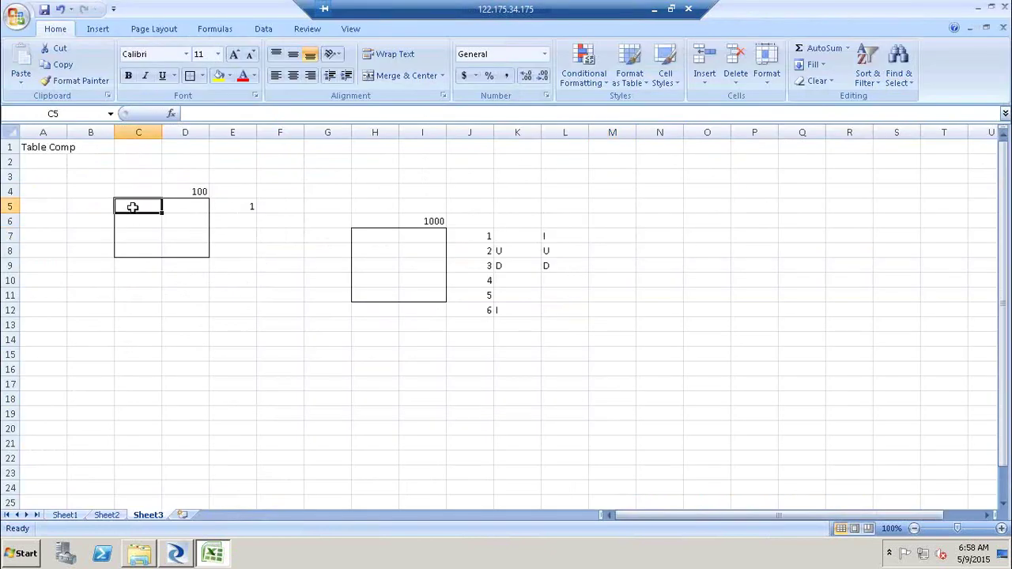
type("1")
key("Return")
type("3")
key("Return")
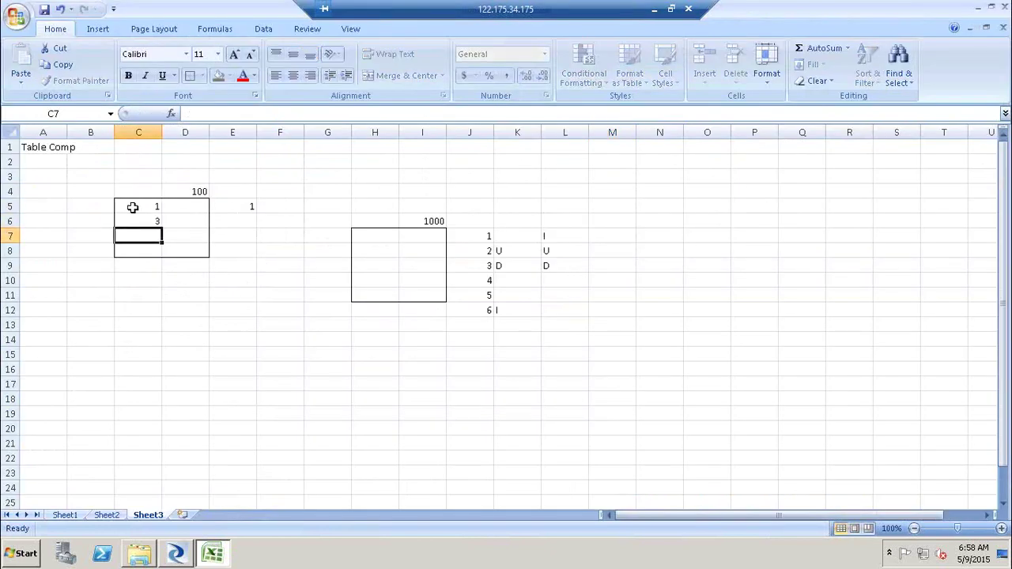
type("2")
key("Return")
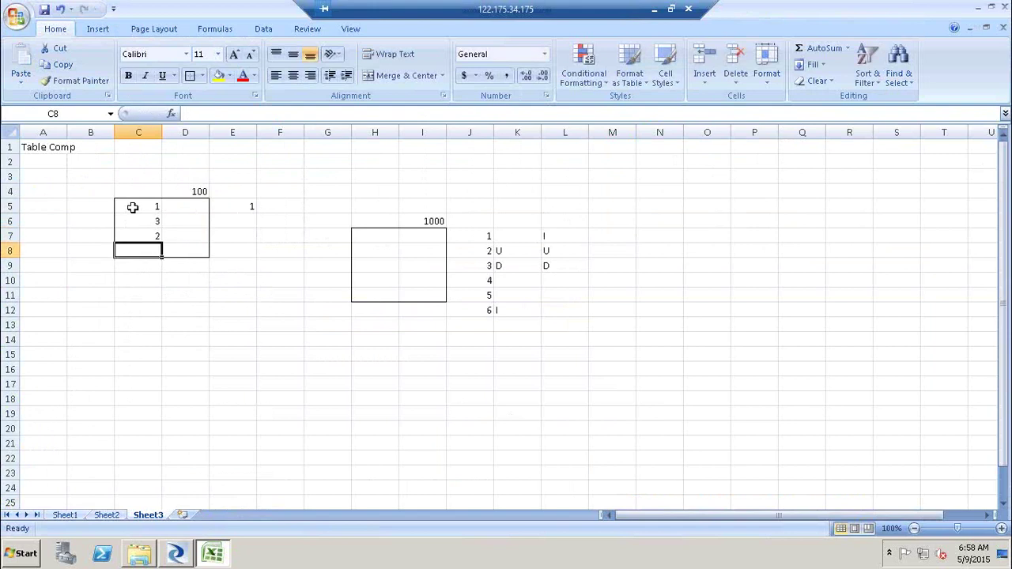
type("5")
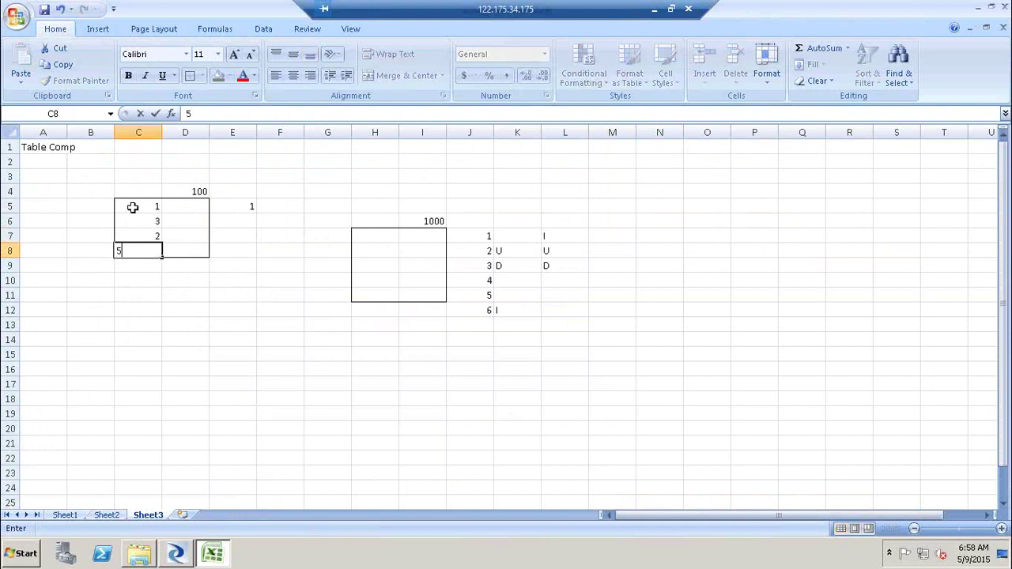
key("Return")
- Select the first source value and the cells I7:I10 of the second box to trace how rows are compared
left_click(142, 209)
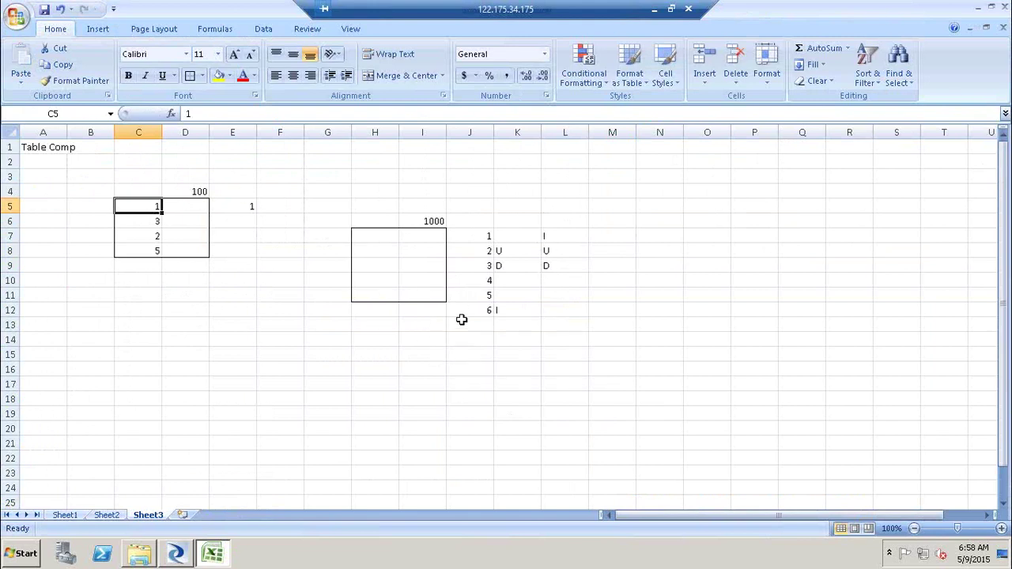
left_click_drag(427, 236, 427, 285)
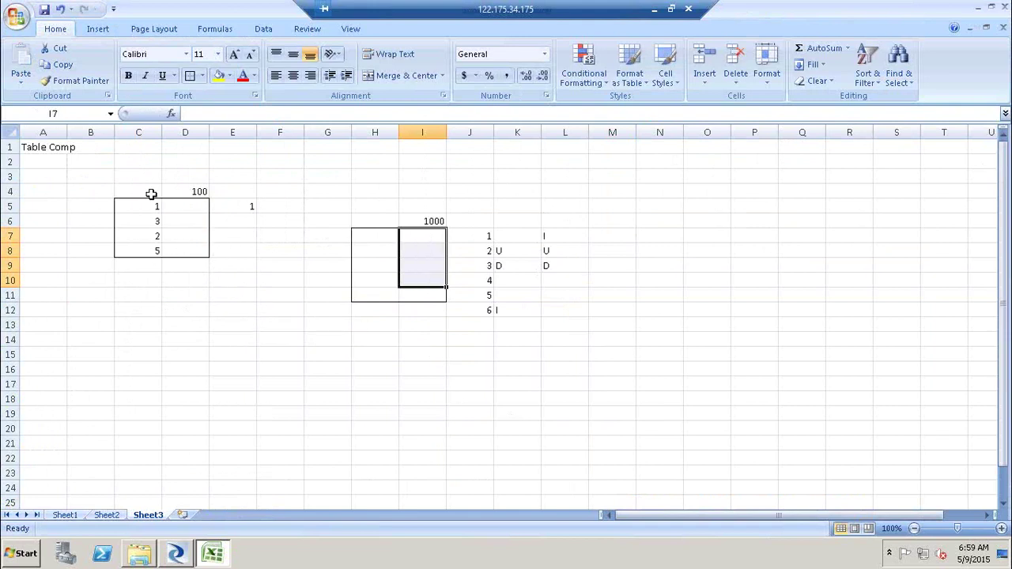
left_click_drag(156, 208, 426, 281)
- Replace the values in cells C6, C7 and C8 with 2, 3 and 4 so the source rows are sorted
left_click(158, 220)
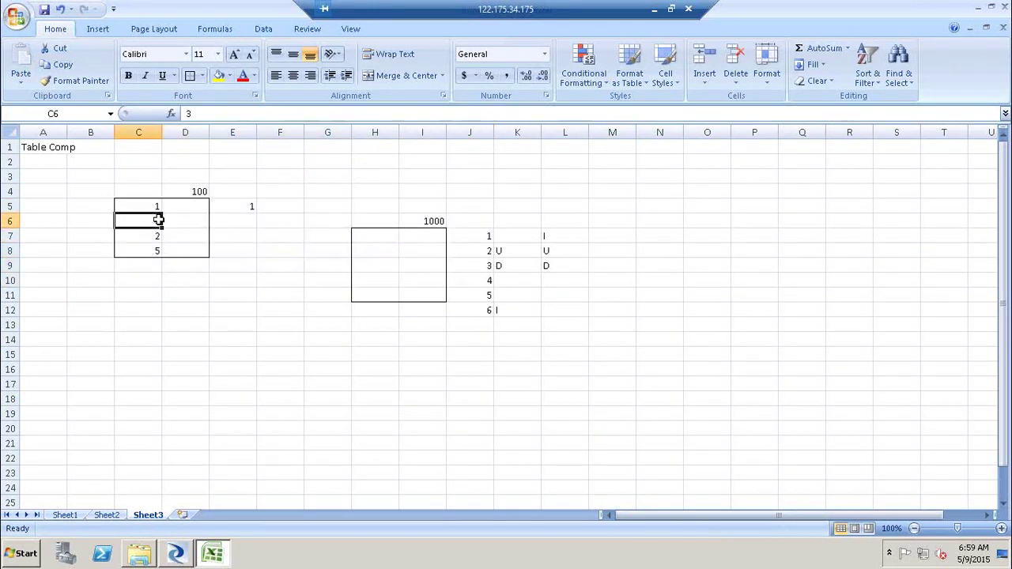
type("2")
key("Return")
type("3")
key("Return")
type("4")
key("Return")
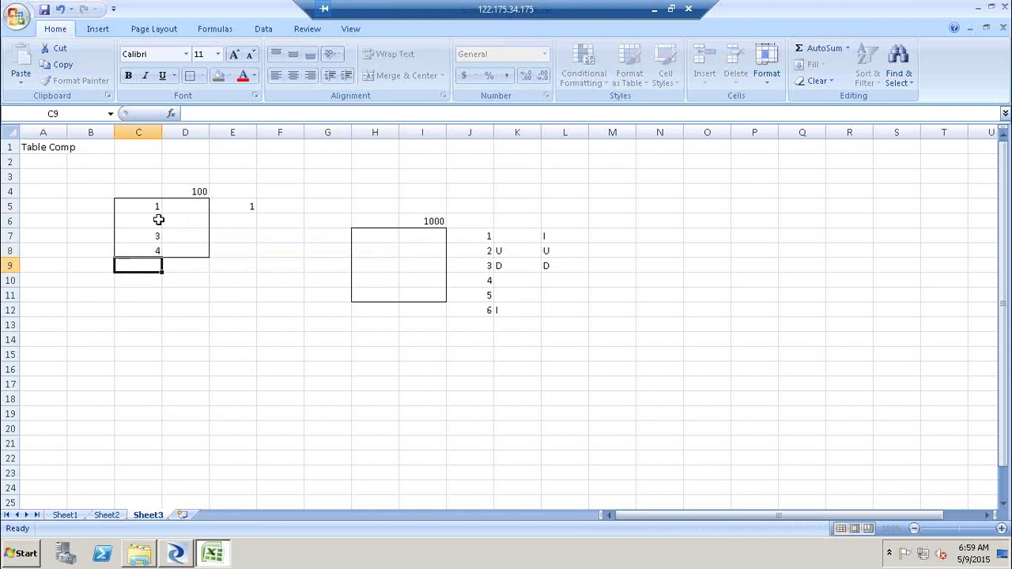
- Trace the sorted comparison by selecting source cells C5 and C6 in turn with target cells I7 and I8:I11
left_click(141, 208)
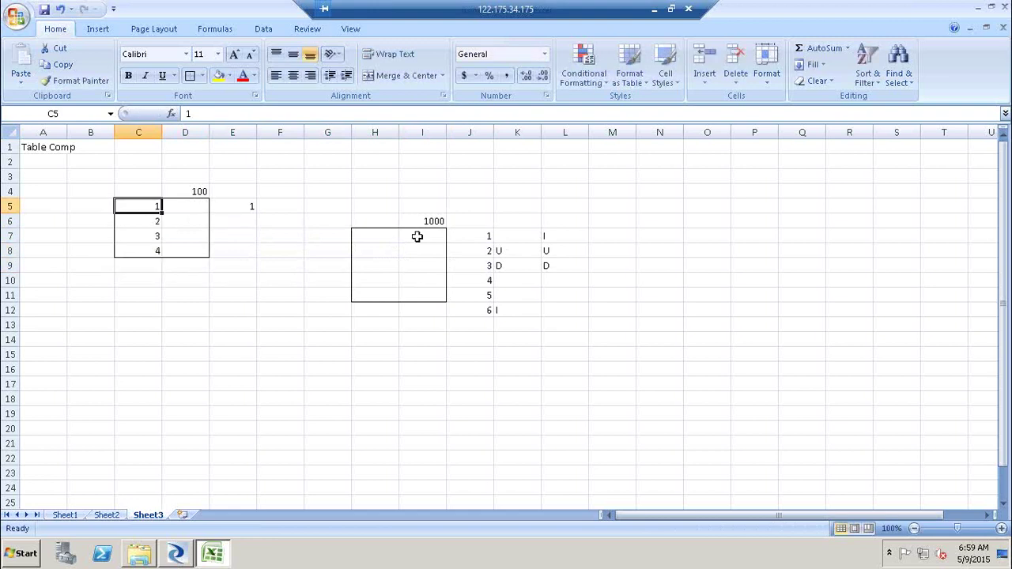
left_click(417, 235)
left_click(136, 224)
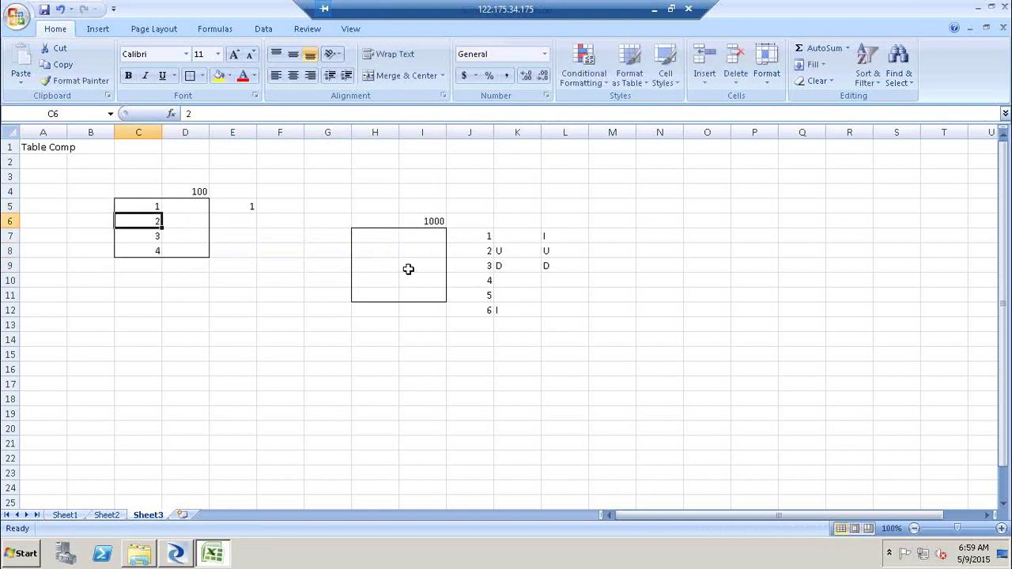
left_click_drag(427, 261, 435, 296)
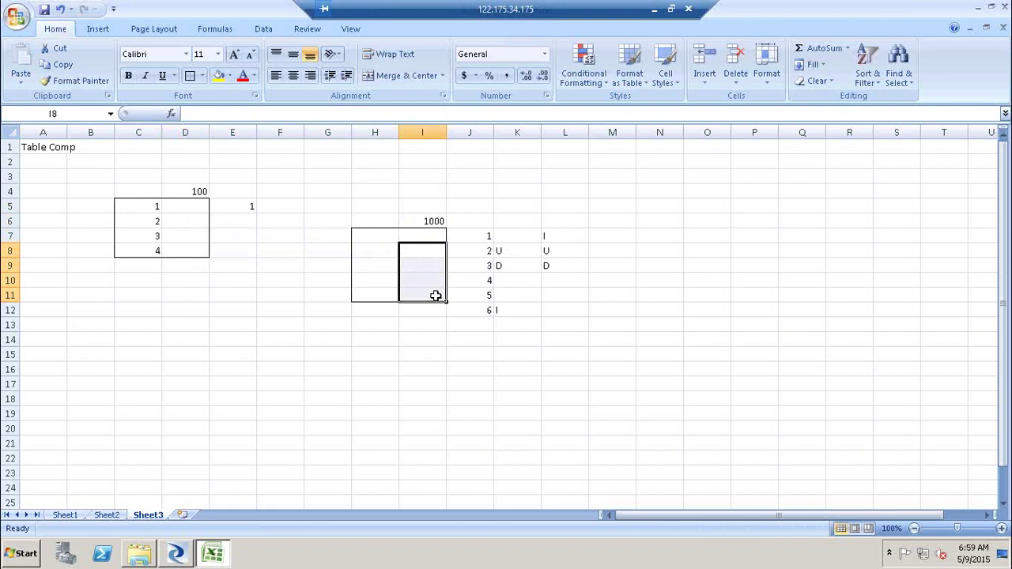
- Switch to SAP Data Services Designer and add an ascending ORDER BY on FF_Customer_SRC.CustID in the Query transform
key("alt+Tab")
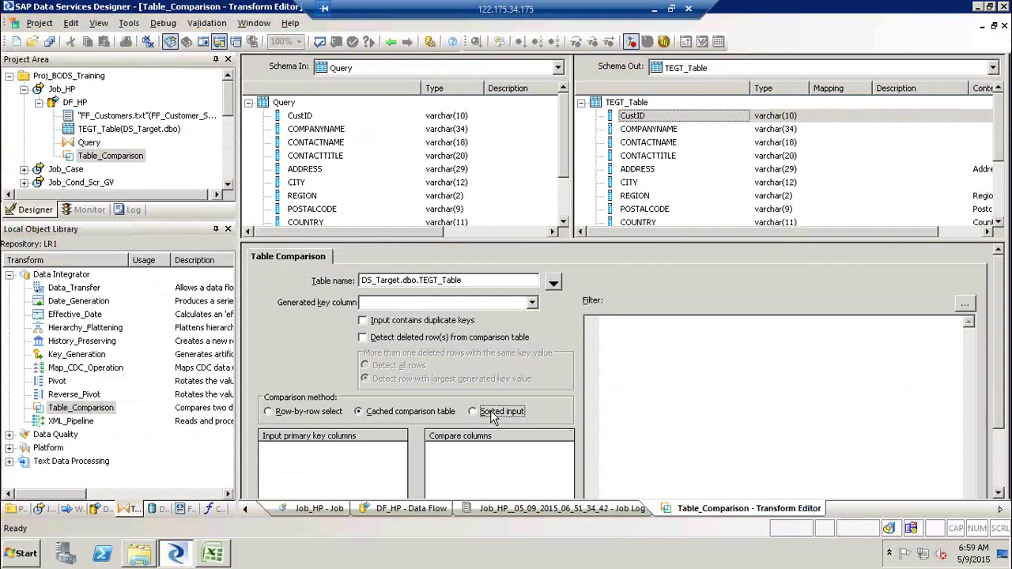
left_click(391, 42)
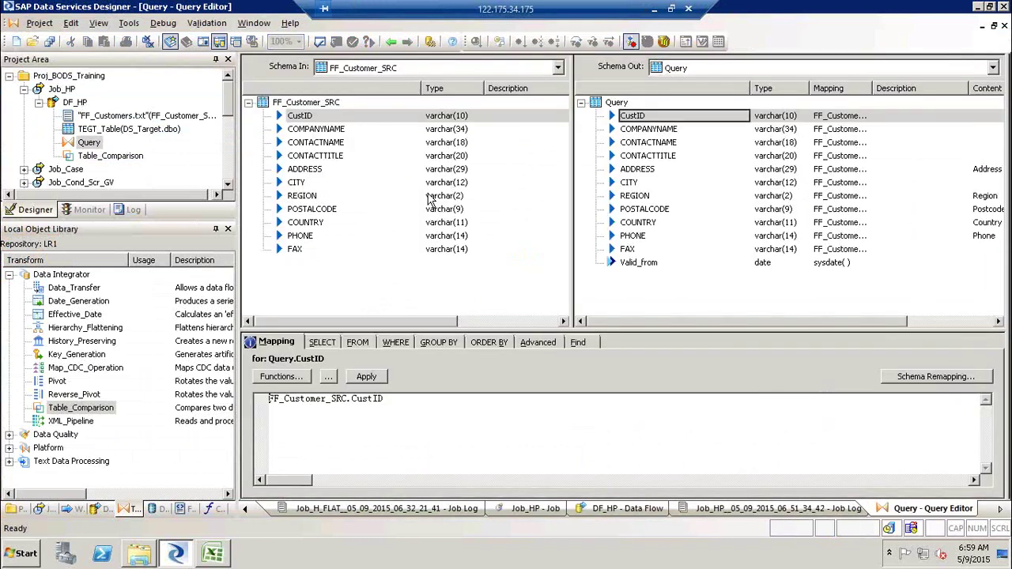
left_click(495, 348)
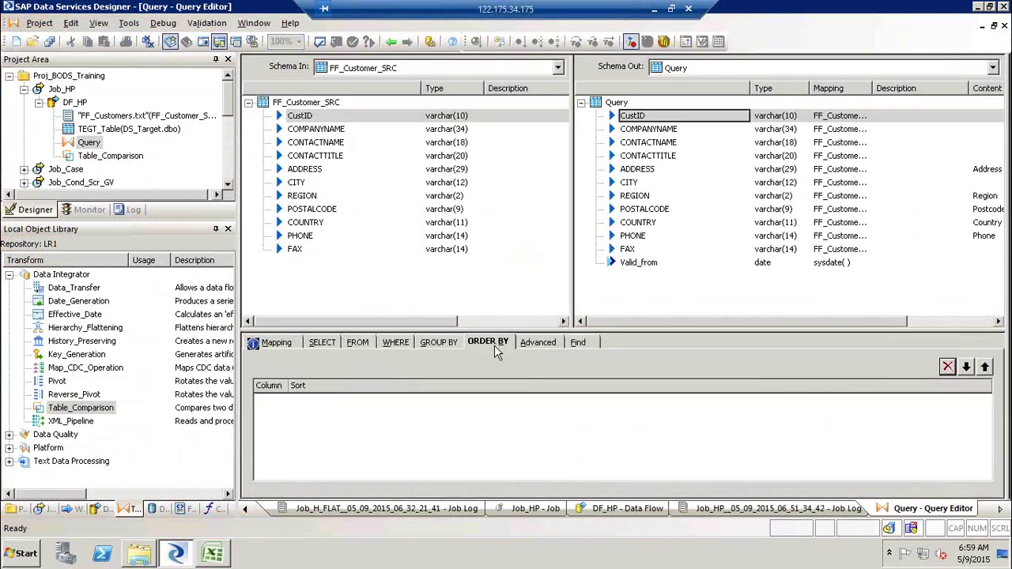
left_click_drag(302, 119, 368, 410)
left_click(426, 400)
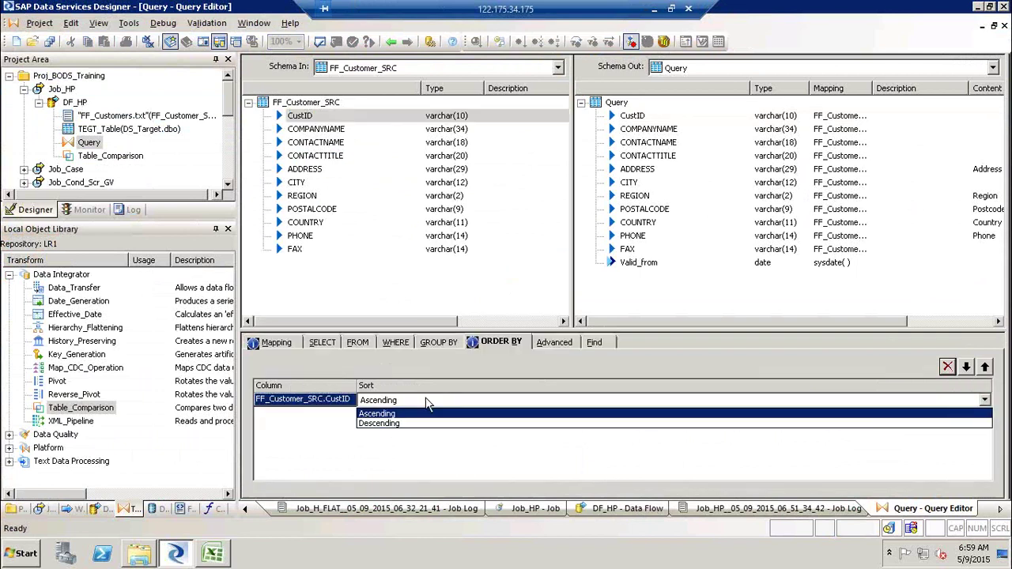
left_click(421, 416)
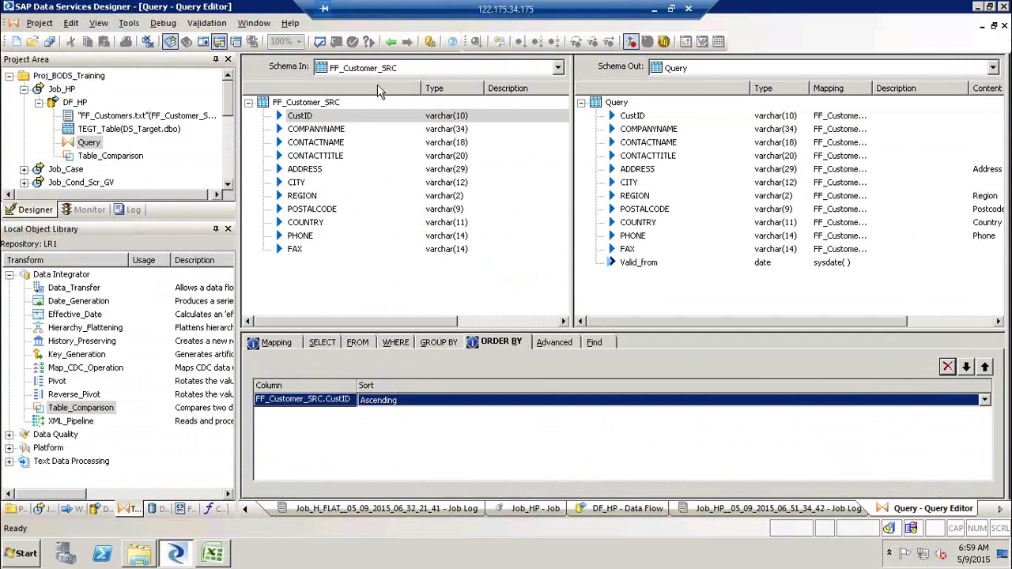
- Set the comparison method of the Table_Comparison transform to Sorted input
left_click(391, 42)
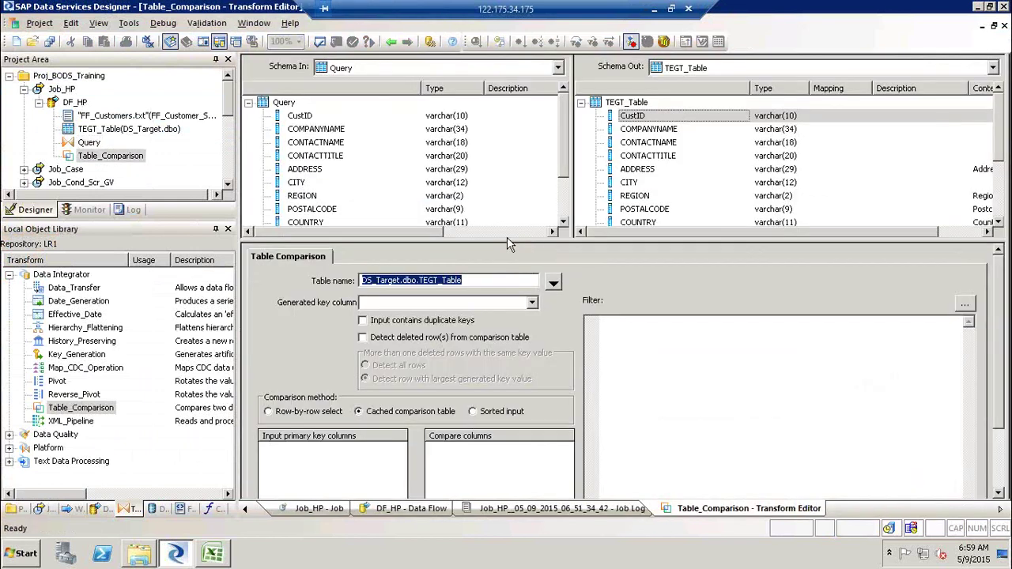
left_click(474, 412)
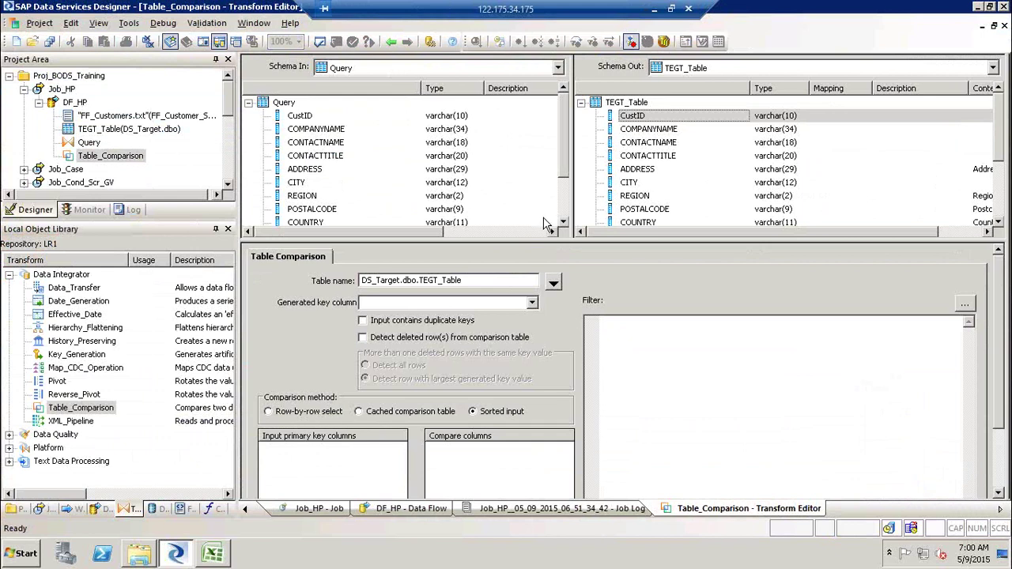
left_click_drag(551, 241, 566, 207)
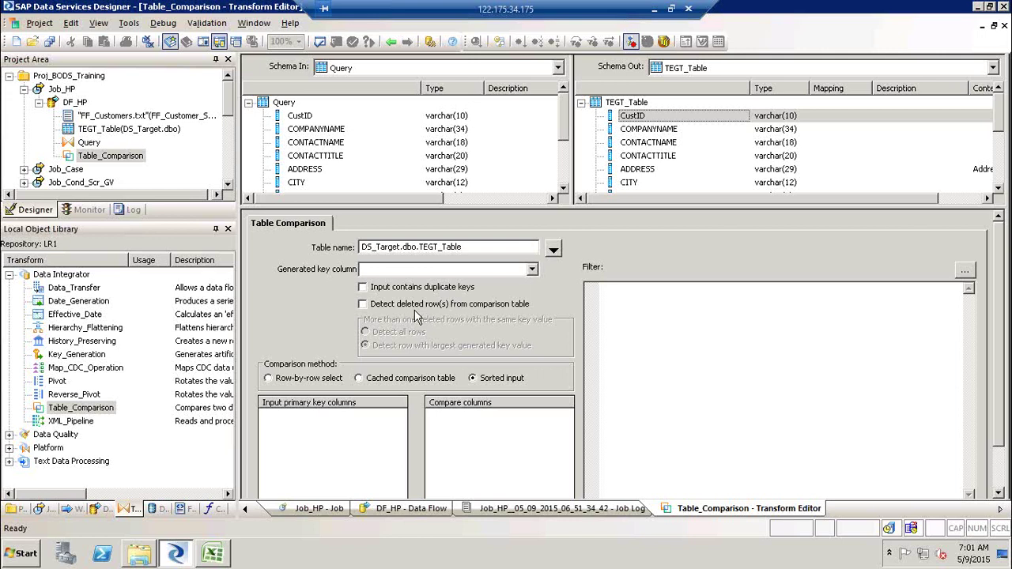
- Add an annotation above Table_Comparison in the DF_HP data flow listing the flags I, U and D on separate lines
left_click(392, 42)
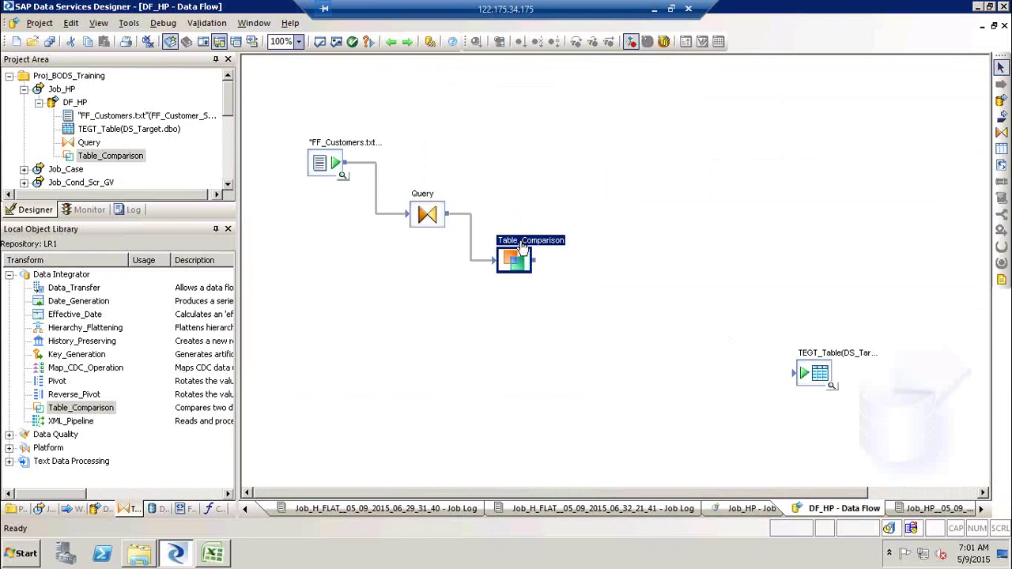
left_click(999, 283)
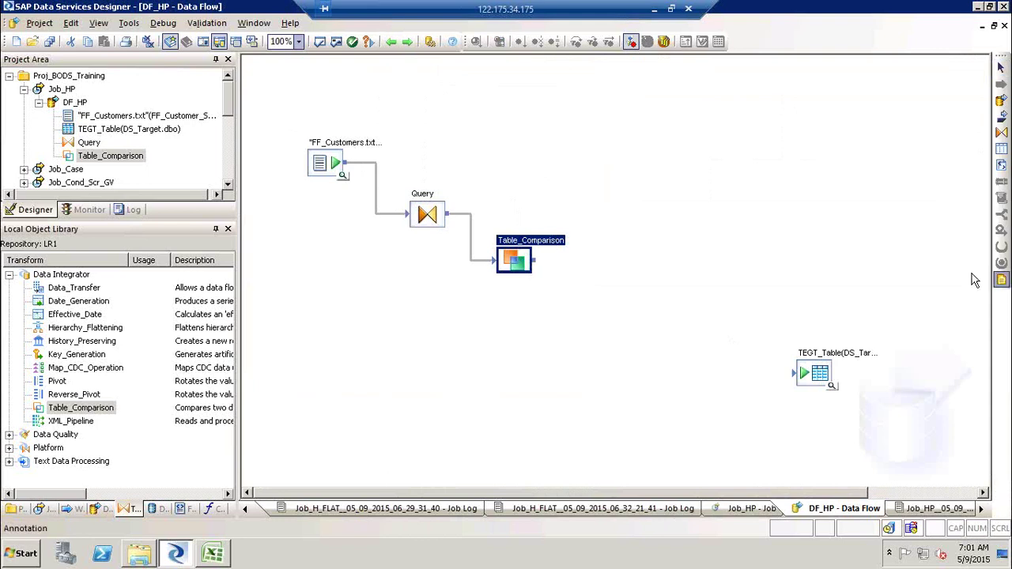
left_click(520, 162)
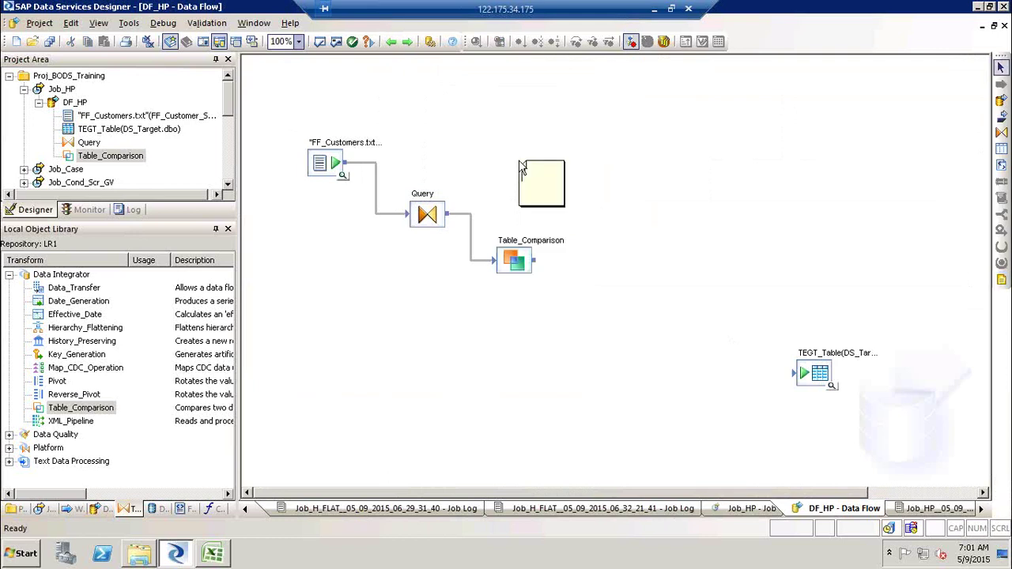
type("U")
key("Return")
type("D")
- Place a Map_Operation transform from the Platform transforms in the data flow and connect Table_Comparison to it
left_click(8, 447)
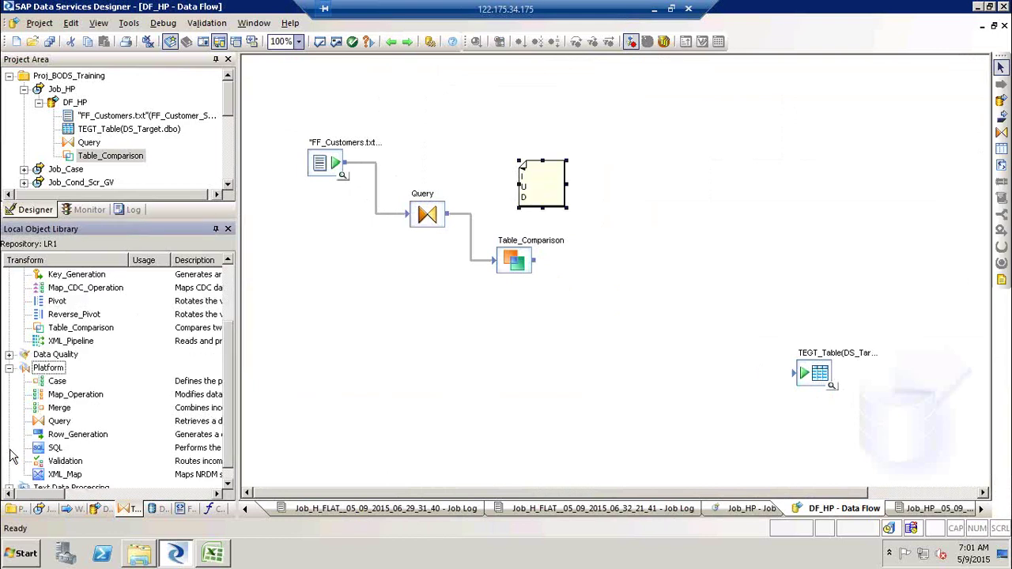
left_click(63, 395)
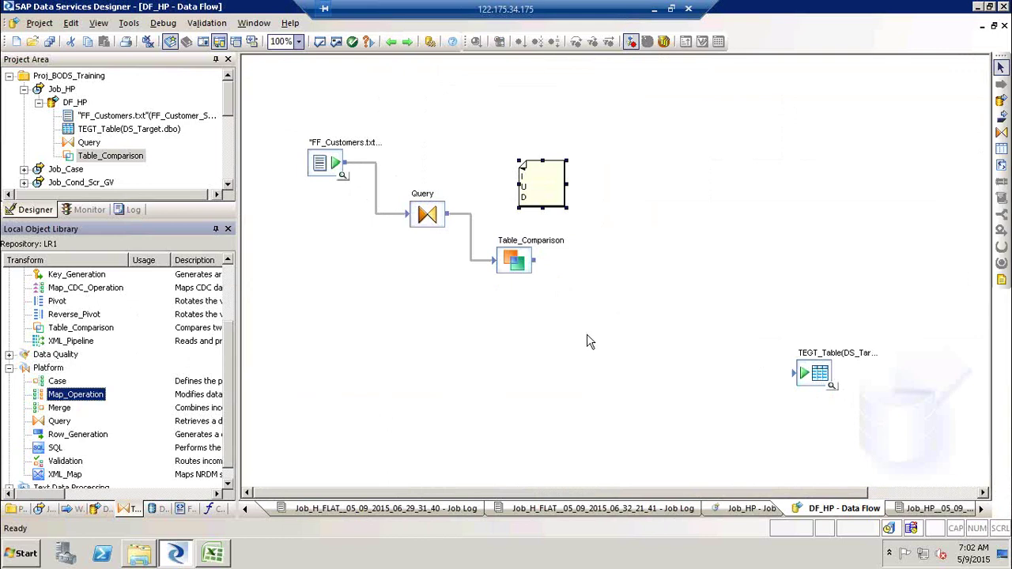
left_click_drag(99, 392, 599, 283)
left_click_drag(536, 260, 602, 303)
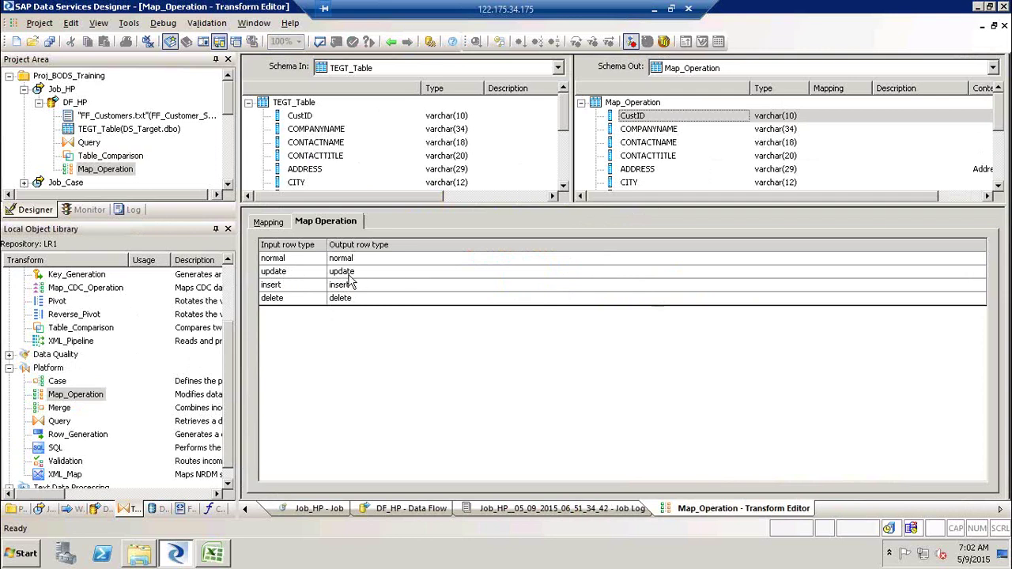
- Map the delete input row type to the discard output row type in Map_Operation
left_click(365, 300)
left_click(366, 301)
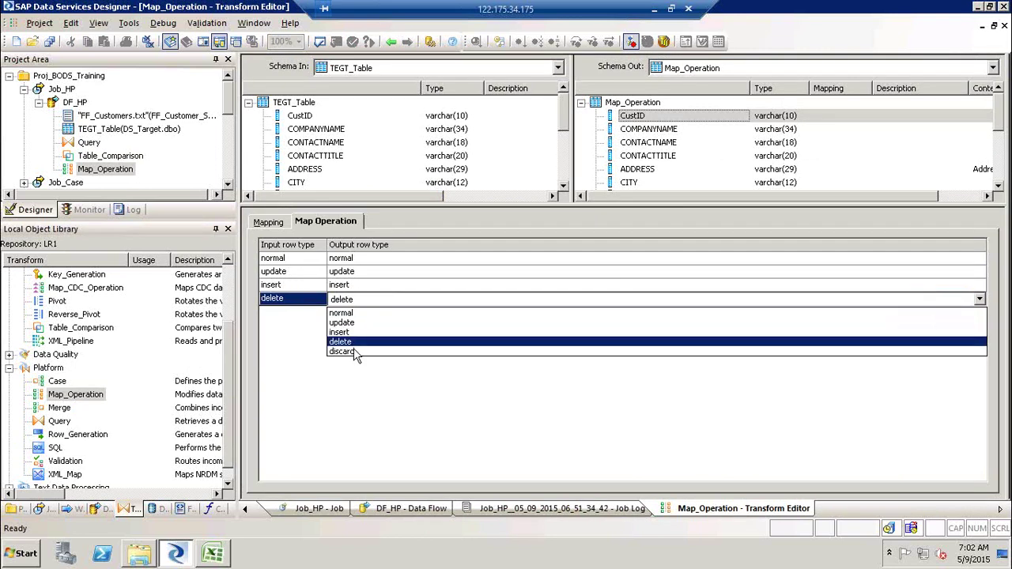
left_click(354, 351)
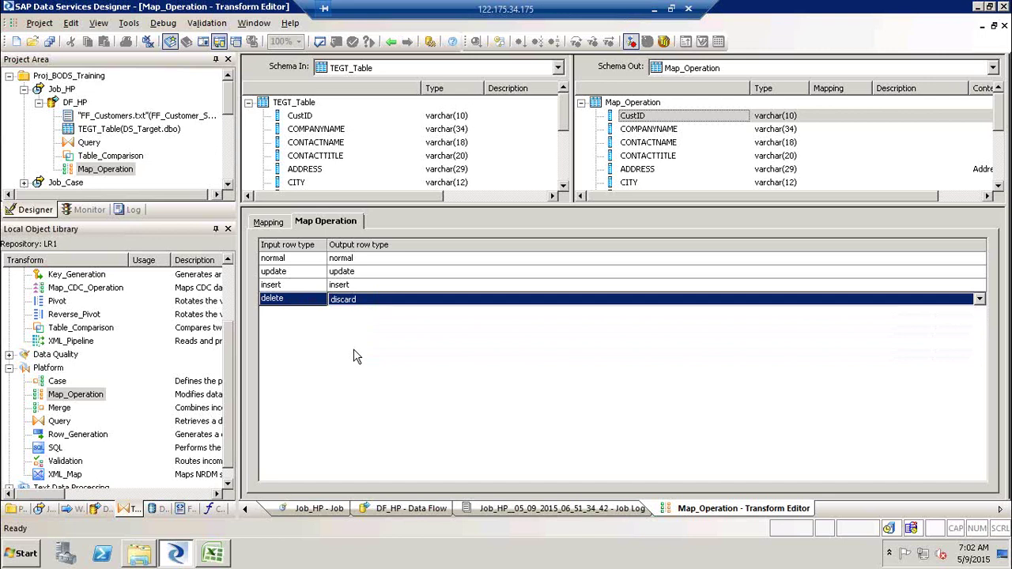
- Set the delete row's output type back to delete and remove Map_Operation from the data flow
left_click(360, 308)
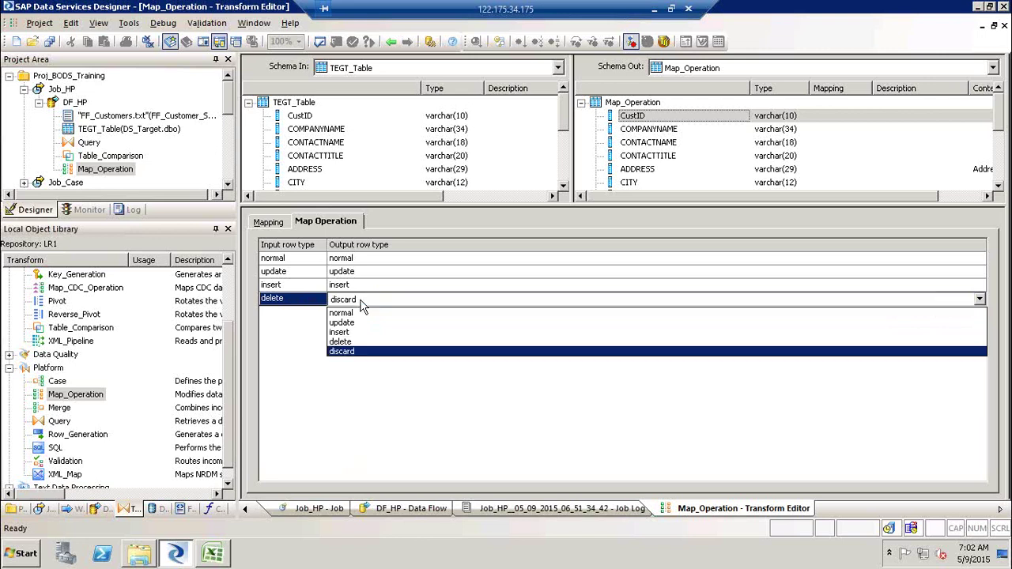
left_click(345, 342)
left_click(389, 41)
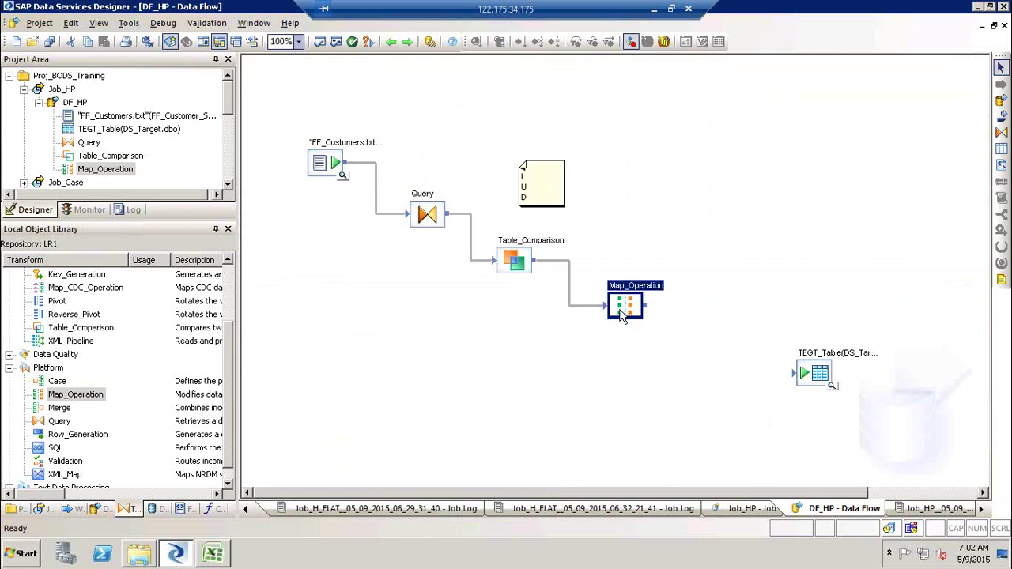
key("Delete")
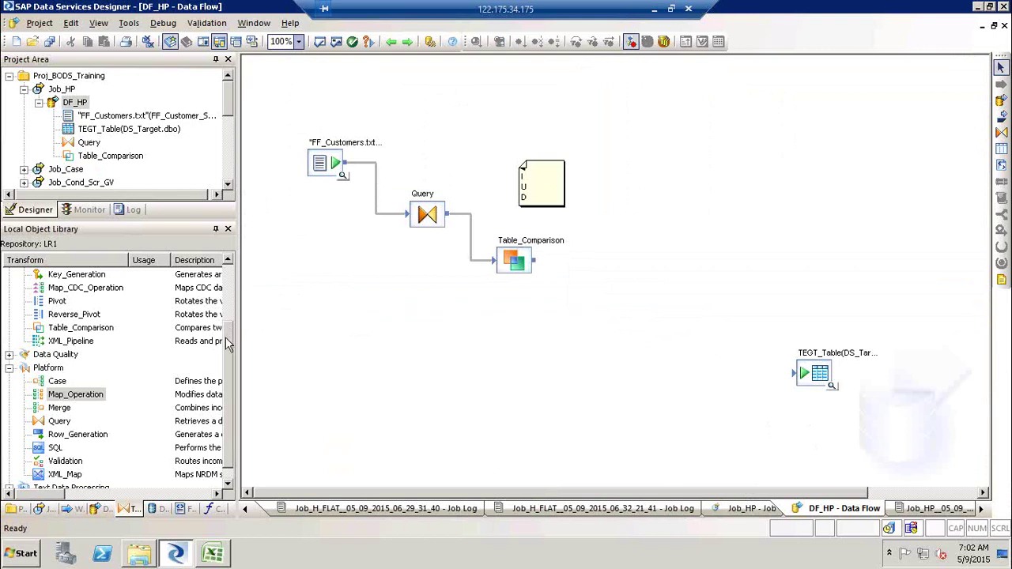
- Reopen the Table_Comparison transform and set its comparison method to Row-by-row select
scroll(228, 311, "up", 2)
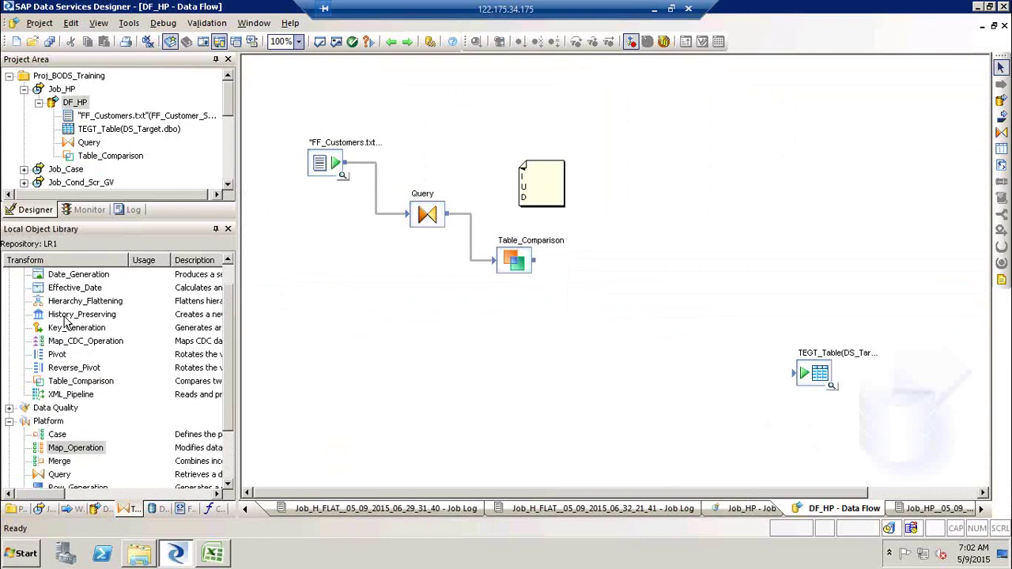
left_click_drag(67, 319, 546, 238)
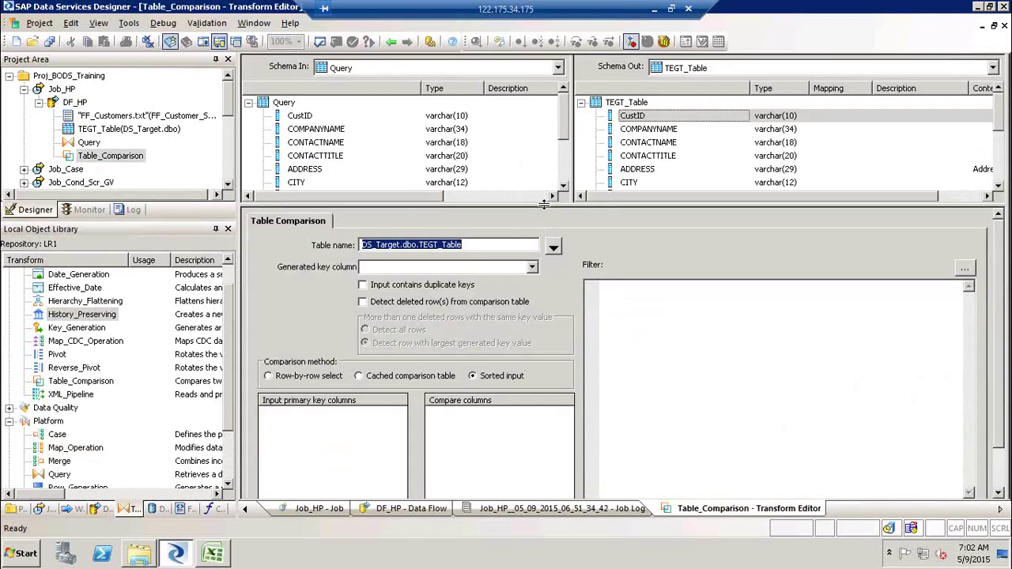
left_click_drag(546, 204, 552, 148)
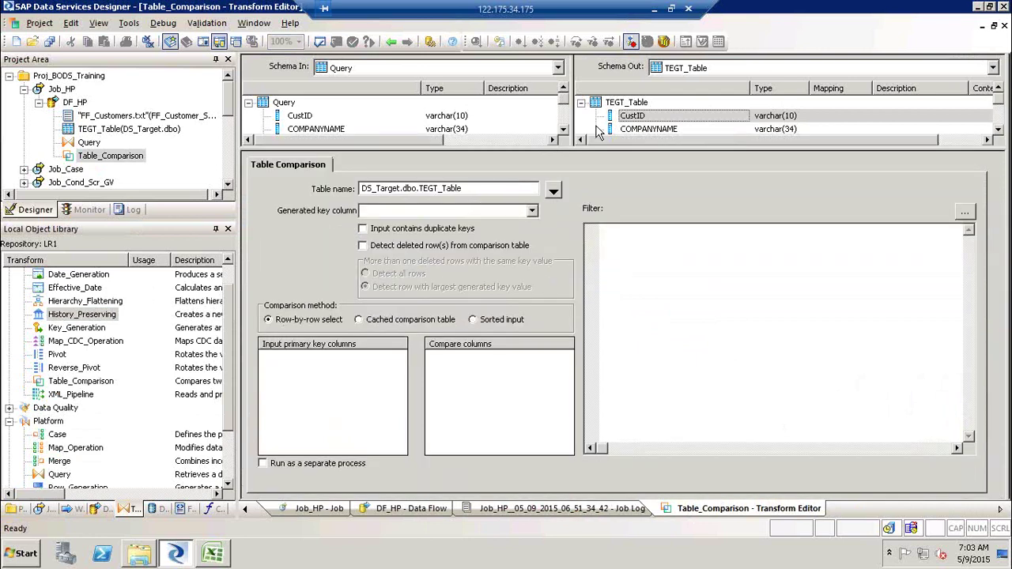
- Remove the CustID sort from the Query transform's ORDER BY and return to the data flow
left_click(393, 43)
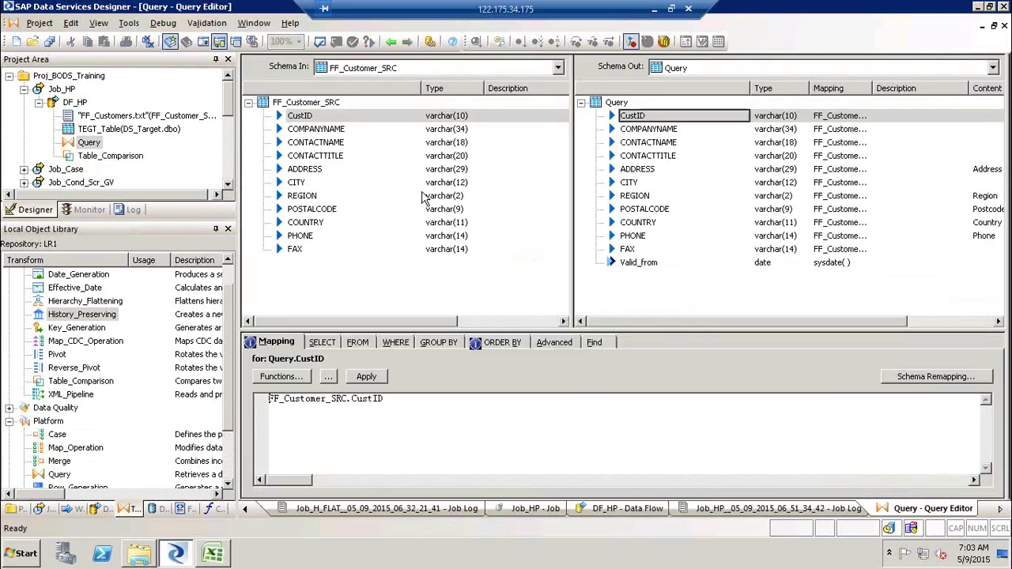
left_click(514, 341)
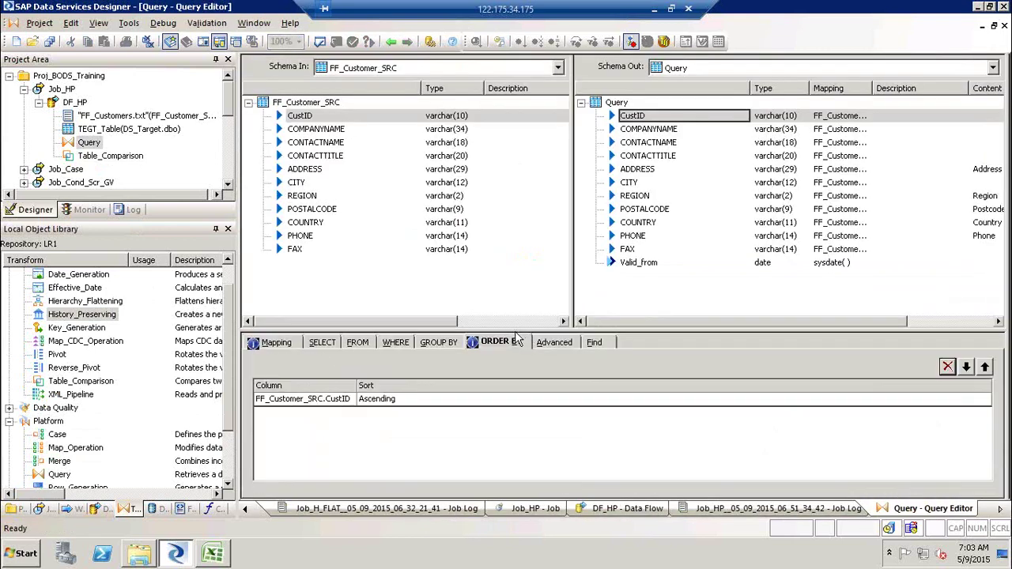
right_click(447, 398)
left_click(484, 442)
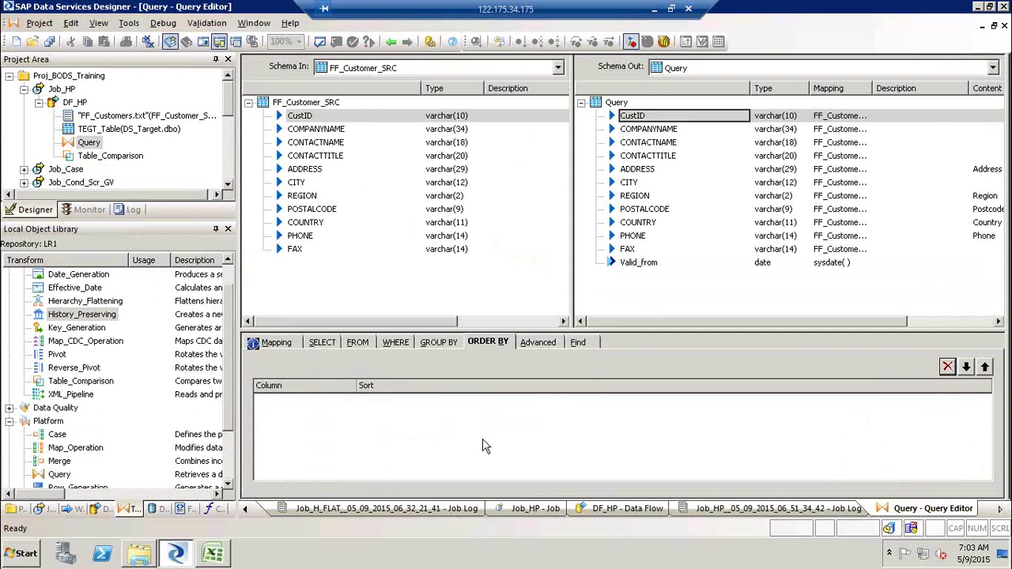
left_click(394, 45)
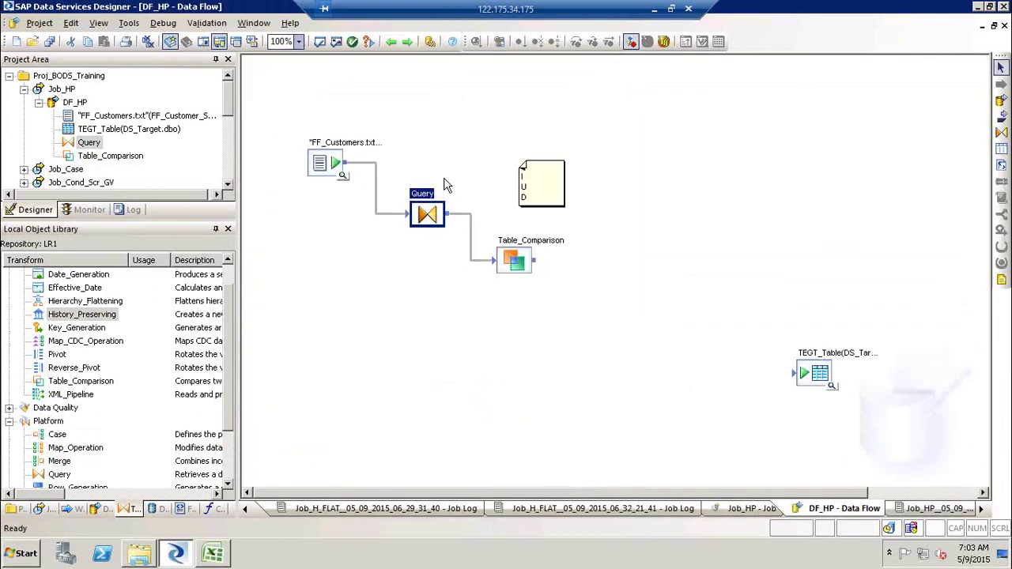
- Add CustID from the Query input schema as the input primary key column of Table_Comparison
double_click(514, 246)
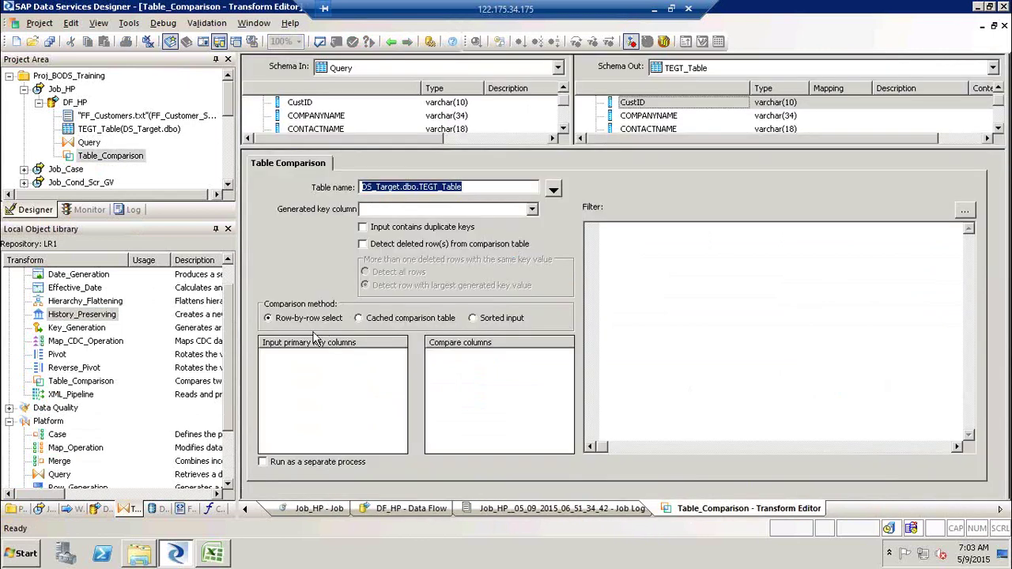
left_click(304, 382)
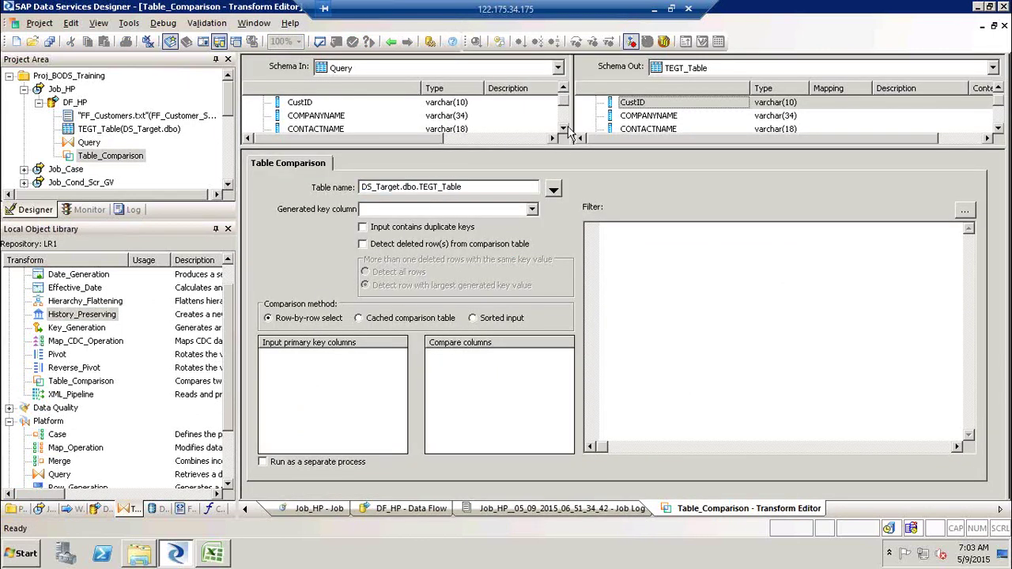
left_click(564, 89)
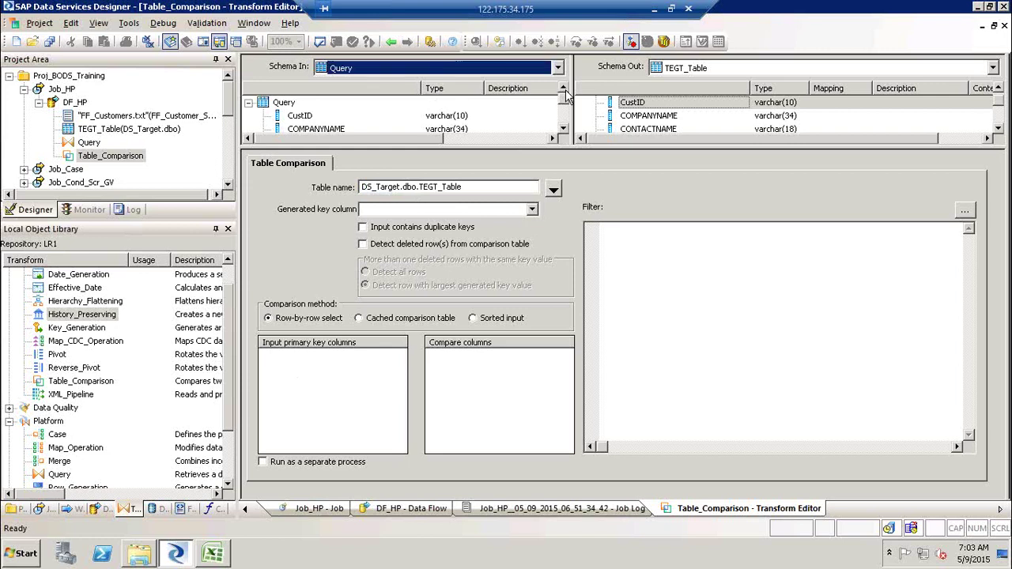
left_click(302, 116)
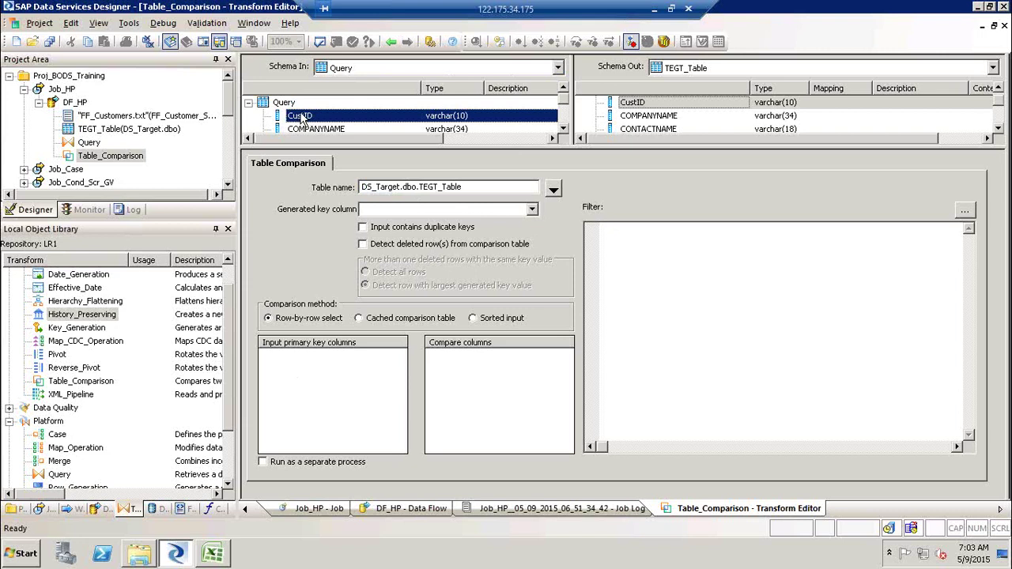
left_click_drag(304, 117, 308, 383)
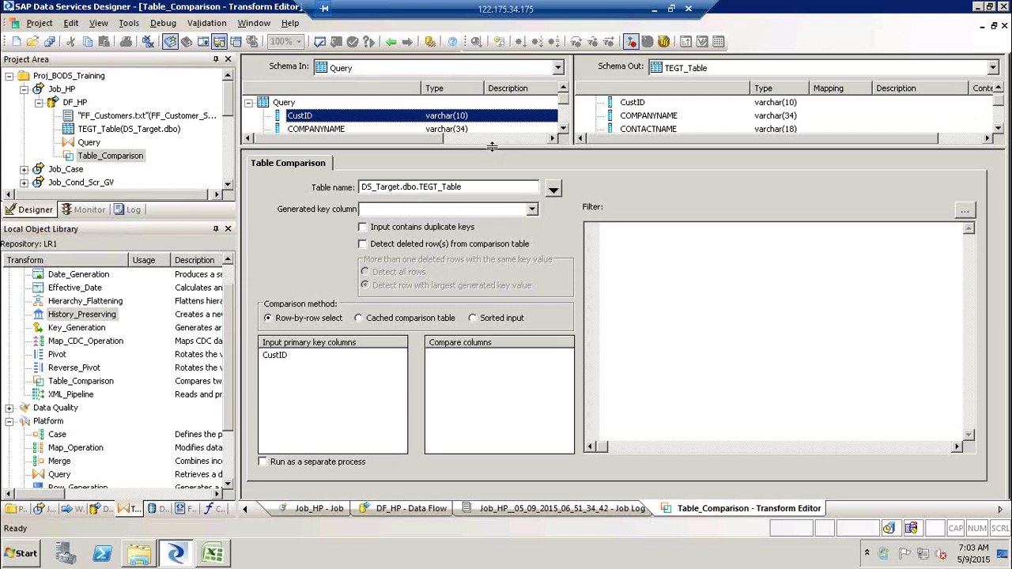
- Look through the Query input columns around ADDRESS and view the data of the FF_Customers.txt source
left_click_drag(492, 148, 496, 199)
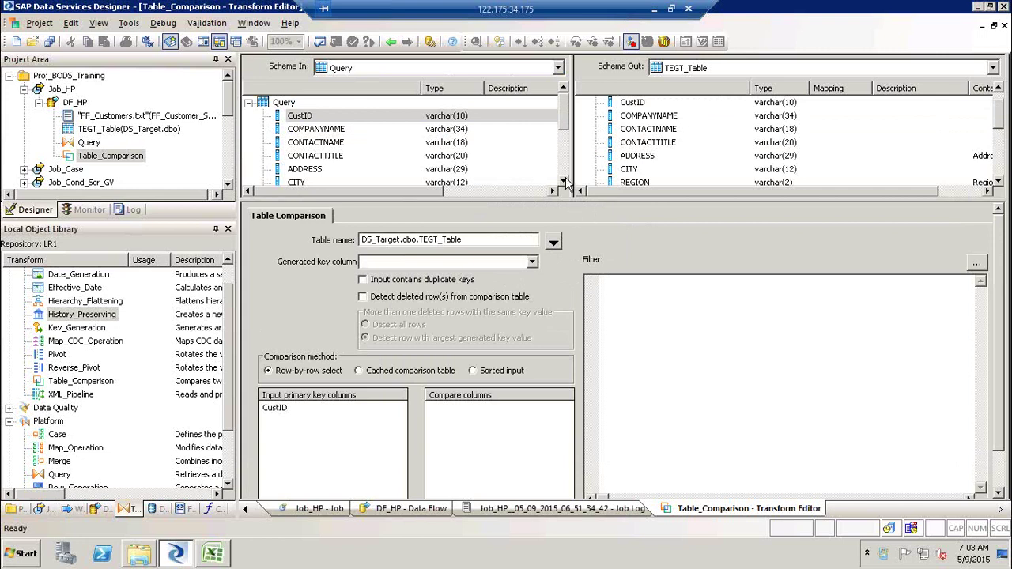
left_click(564, 181)
left_click(564, 181)
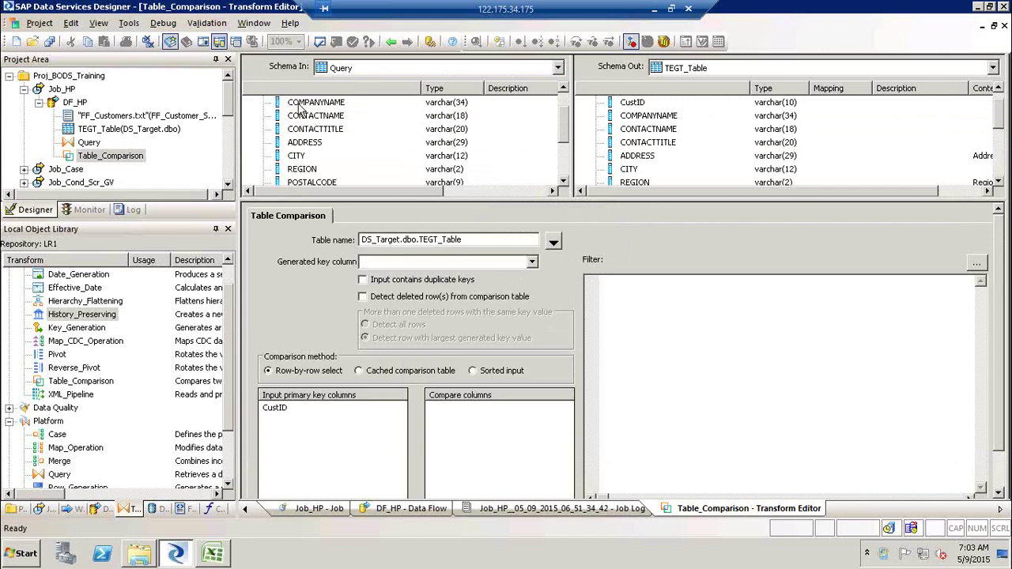
left_click_drag(307, 144, 341, 145)
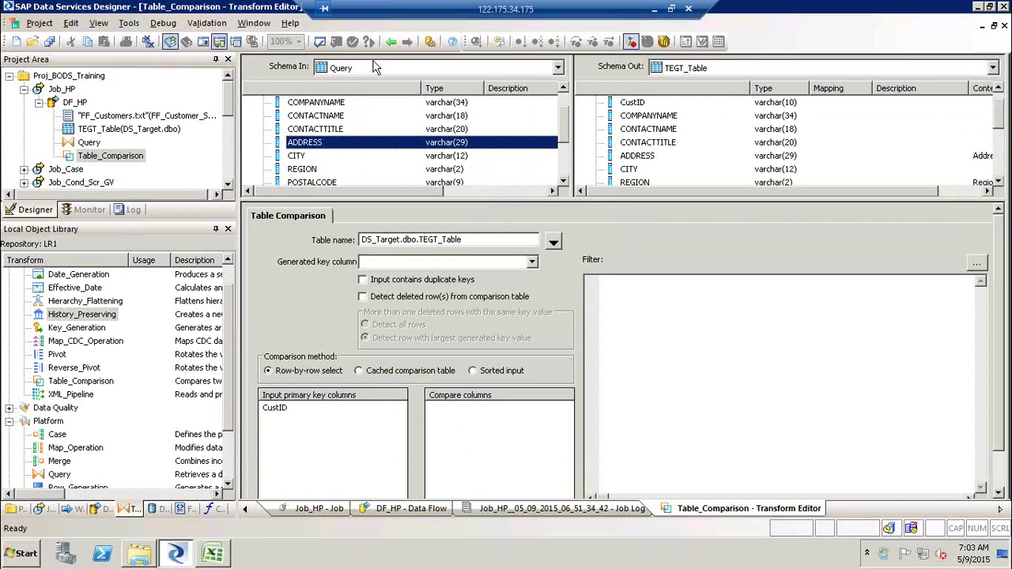
left_click(391, 41)
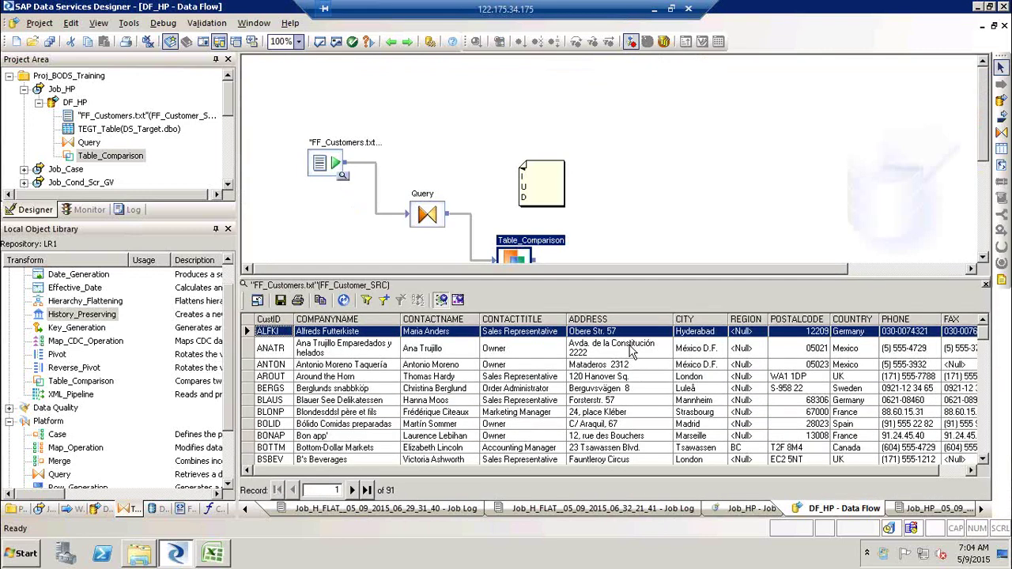
- Check the CITY value of the first FF_Customers.txt record and close the source data preview
left_click(688, 331)
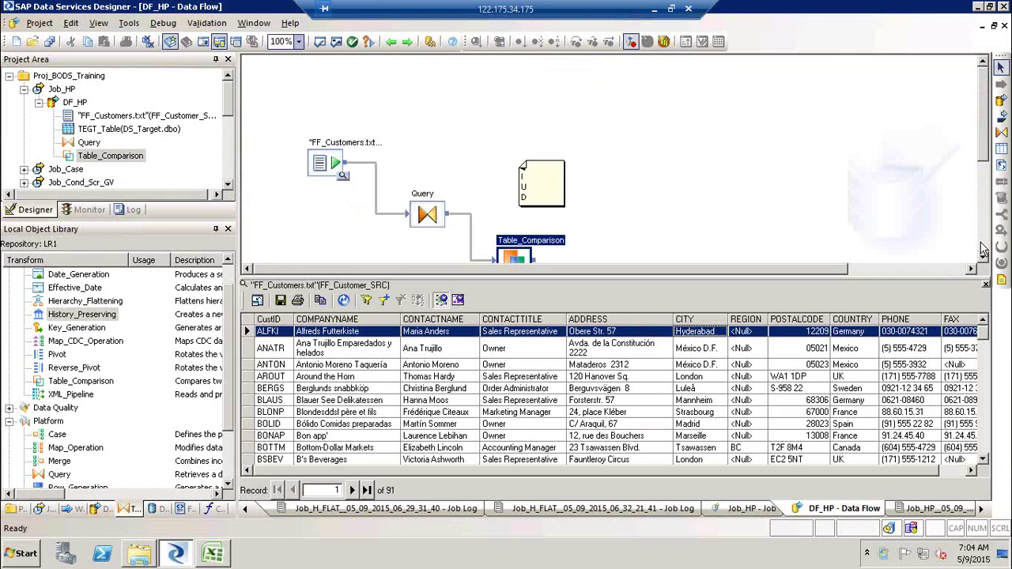
scroll(984, 247, "down", 1)
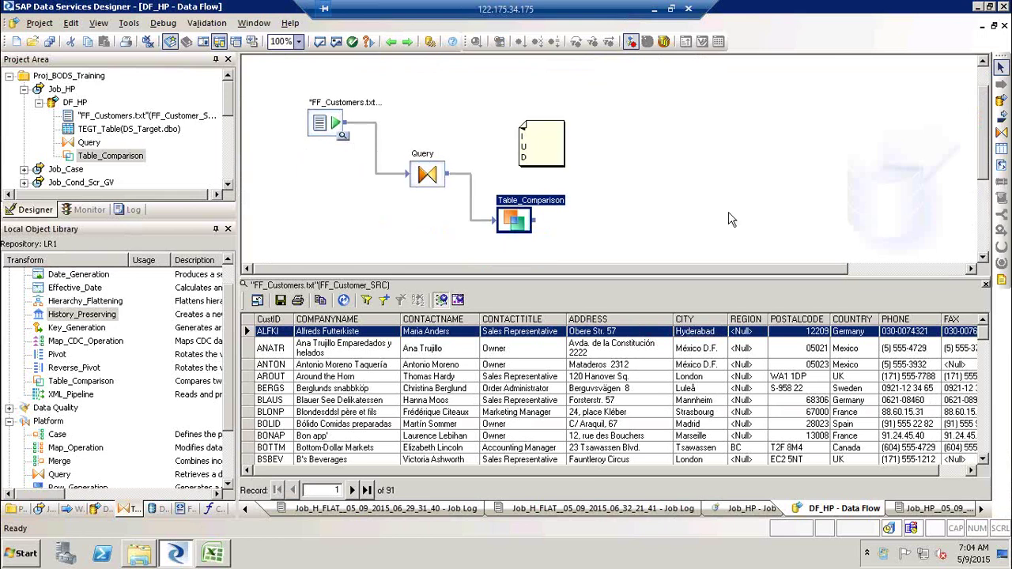
left_click(986, 286)
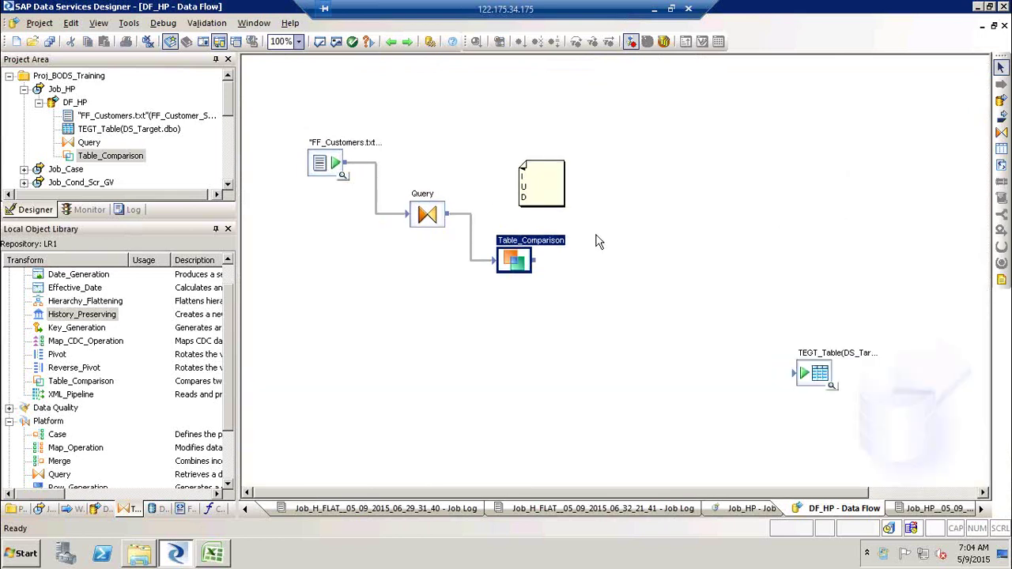
- Reopen the Table_Comparison transform and add CITY from the Query input schema as its compare column
double_click(551, 245)
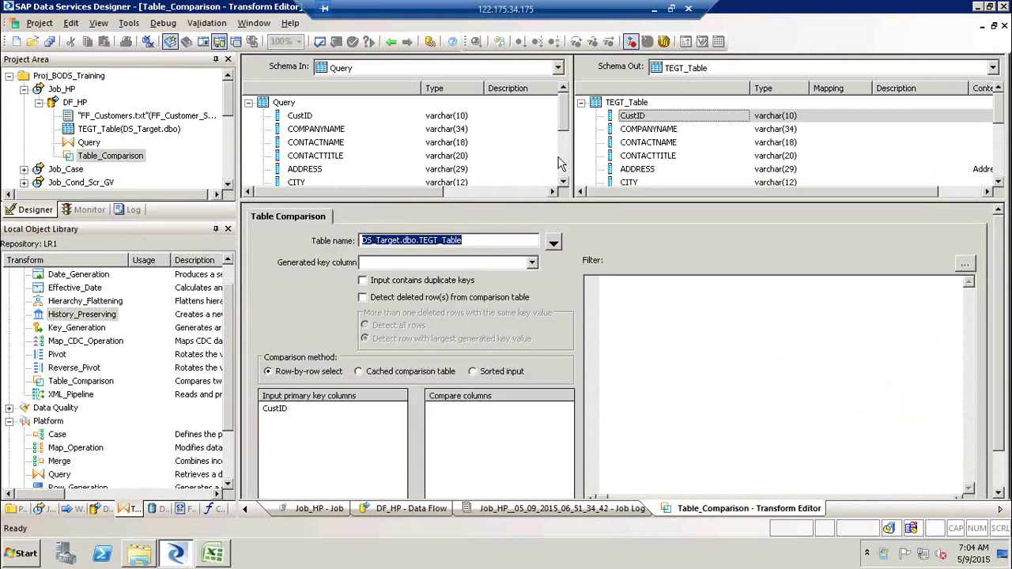
left_click(564, 169)
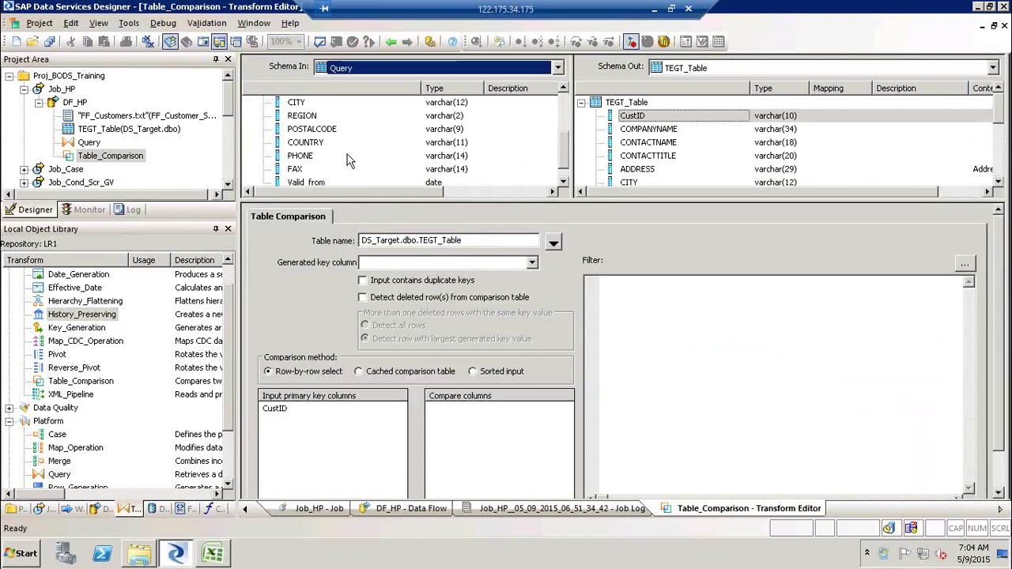
left_click(564, 182)
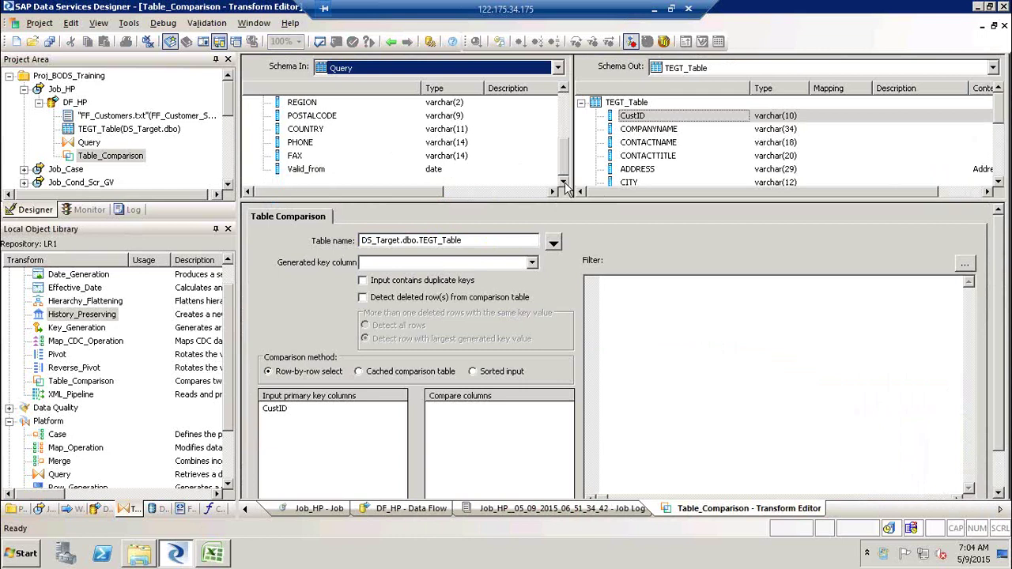
left_click(564, 88)
left_click(564, 88)
left_click(564, 88)
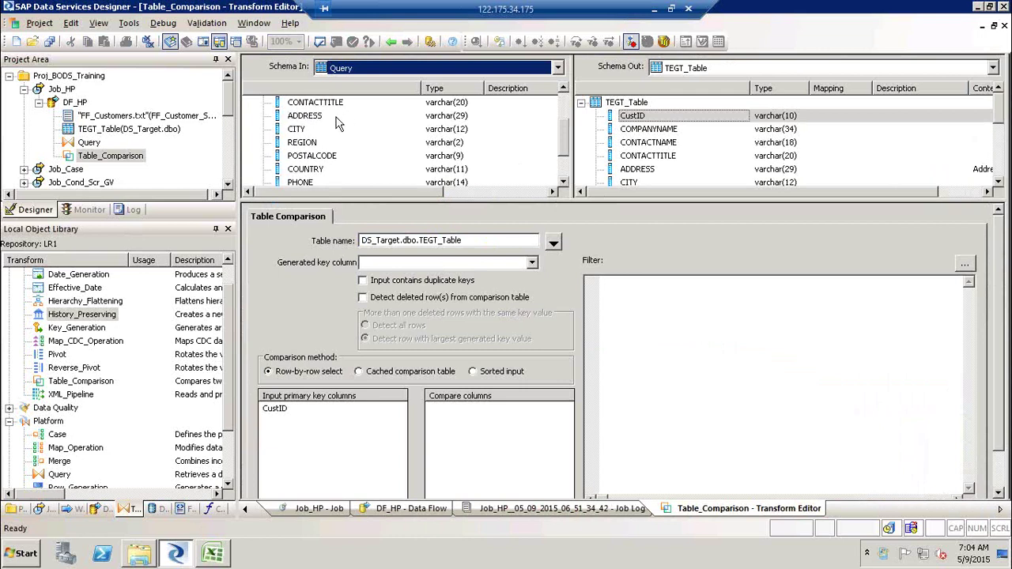
left_click_drag(296, 133, 530, 457)
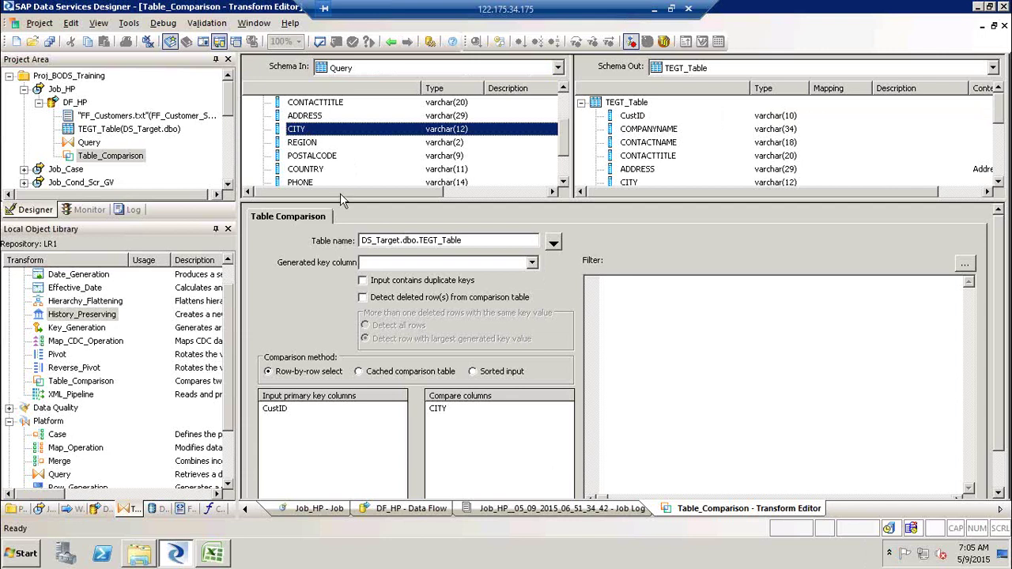
left_click(305, 183)
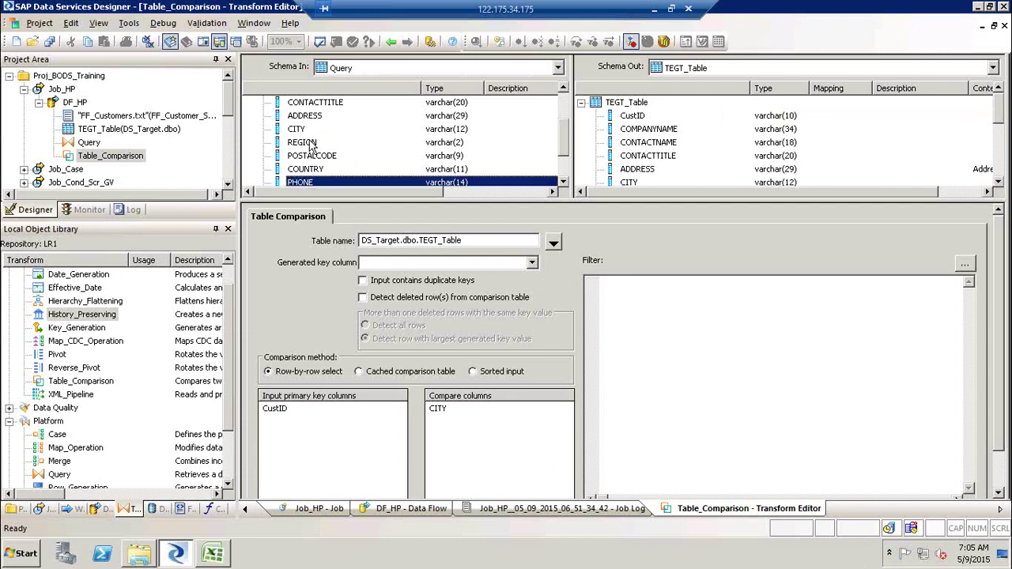
left_click(311, 169)
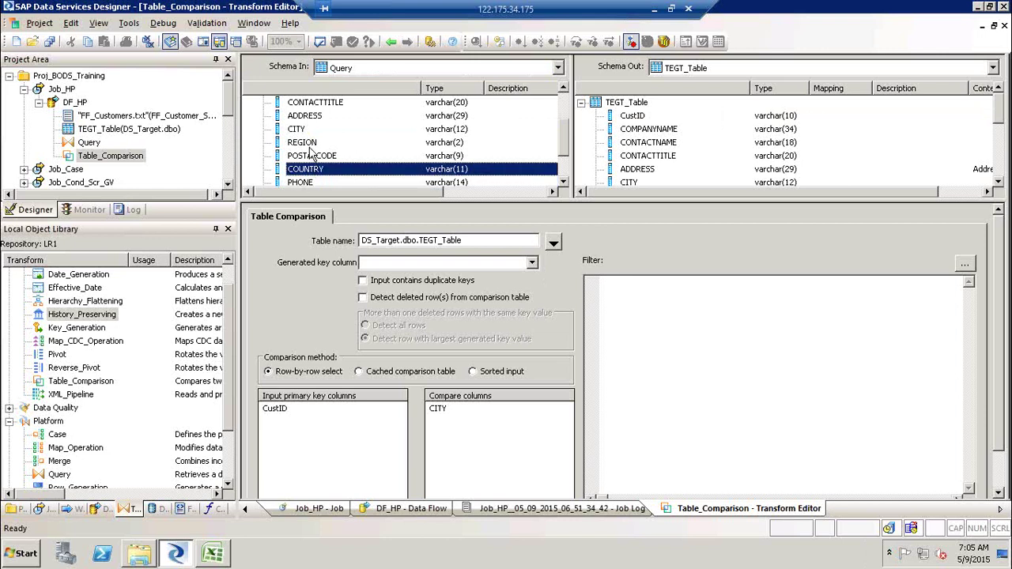
left_click(308, 143)
left_click(306, 117)
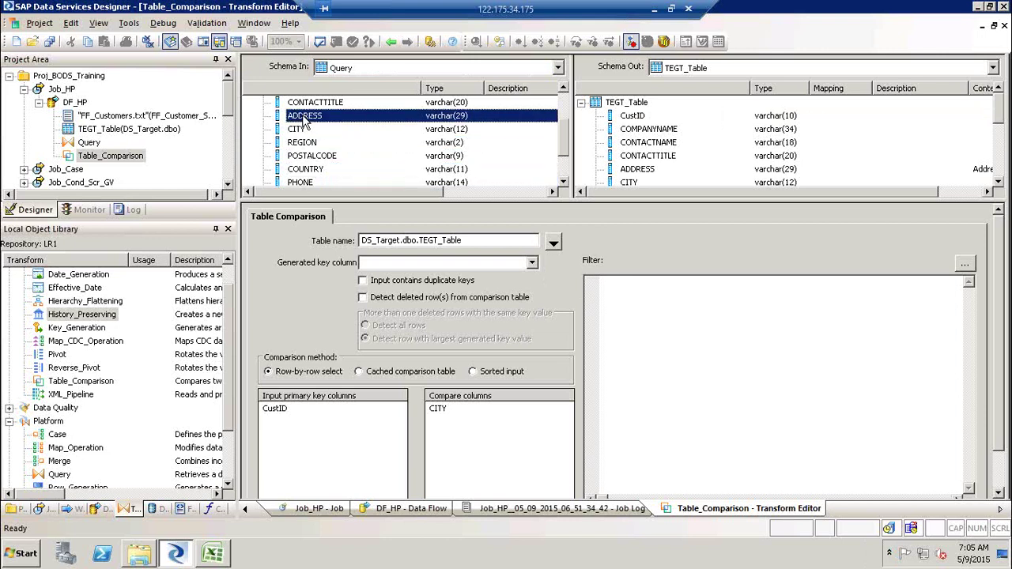
left_click(304, 183, "shift")
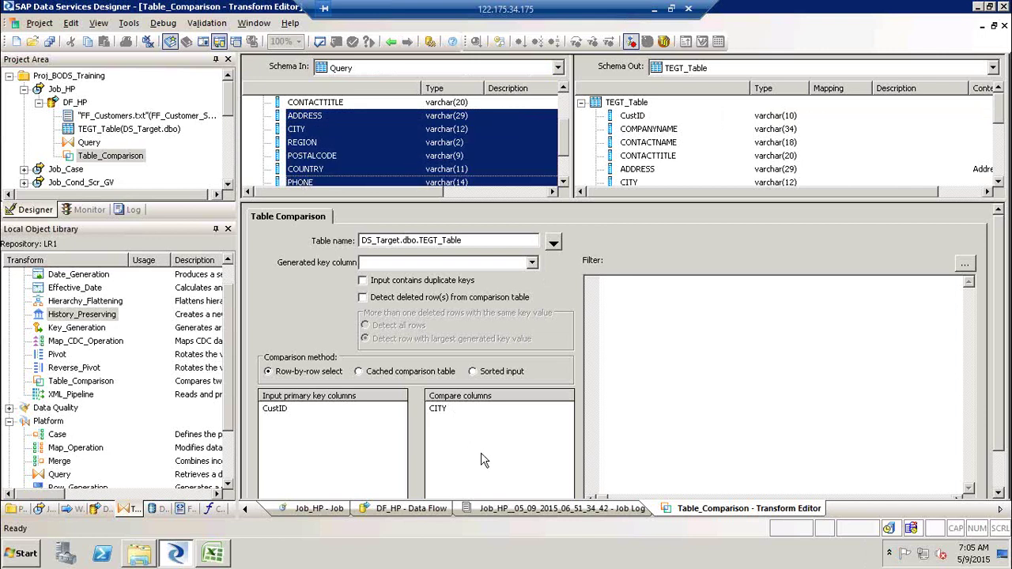
left_click(751, 382)
left_click(445, 412)
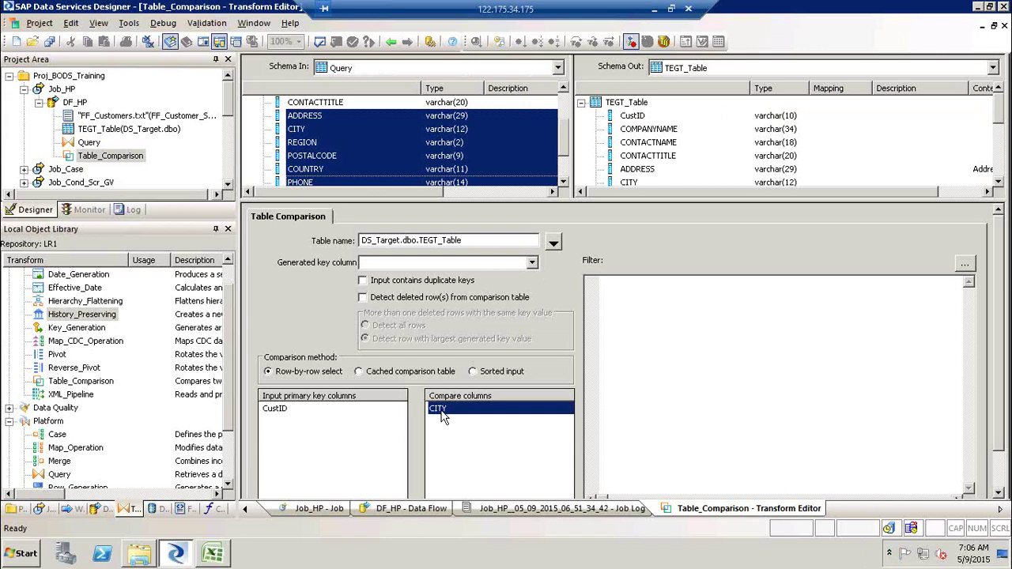
left_click(653, 380)
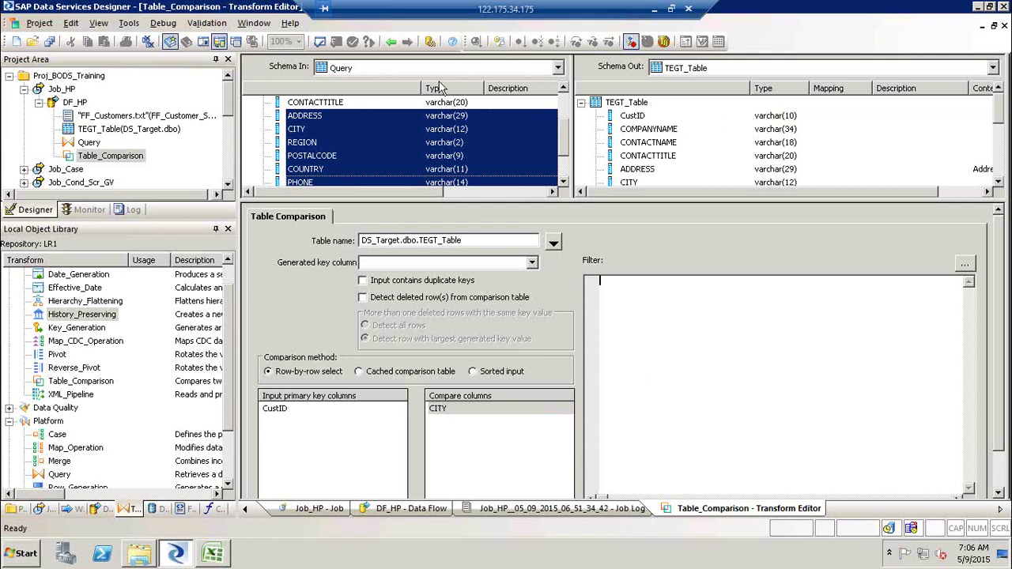
- Return to the DF_HP data flow, add a History_Preserving transform and connect the Table_Comparison output to it
left_click(394, 42)
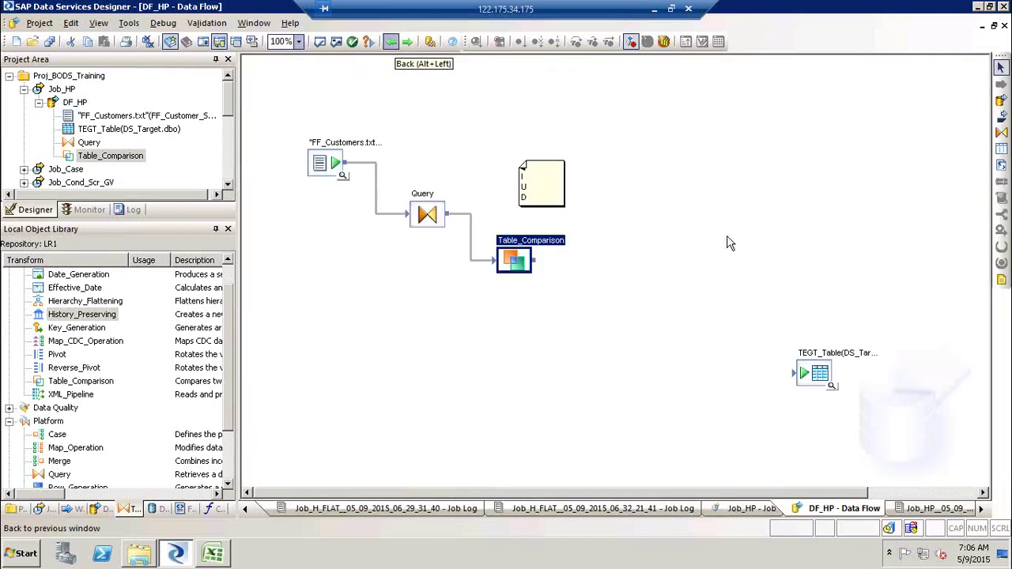
left_click(93, 315)
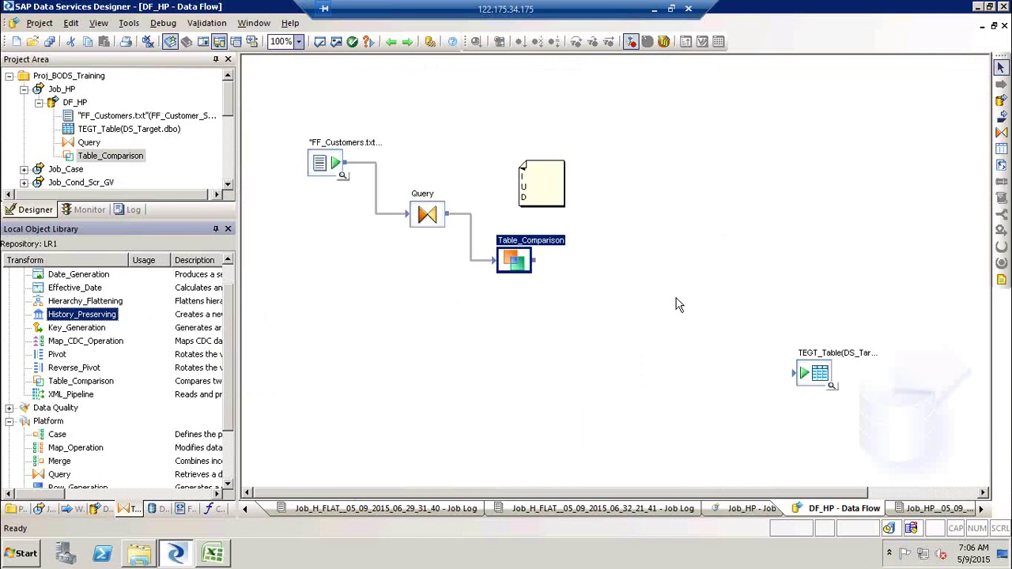
left_click_drag(184, 314, 616, 322)
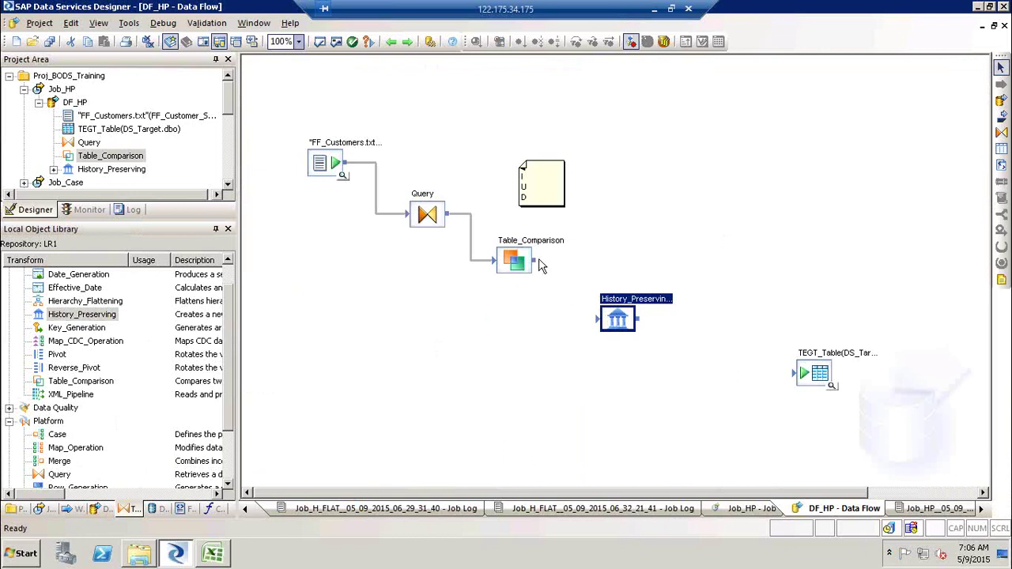
left_click_drag(541, 268, 599, 320)
left_click(94, 449)
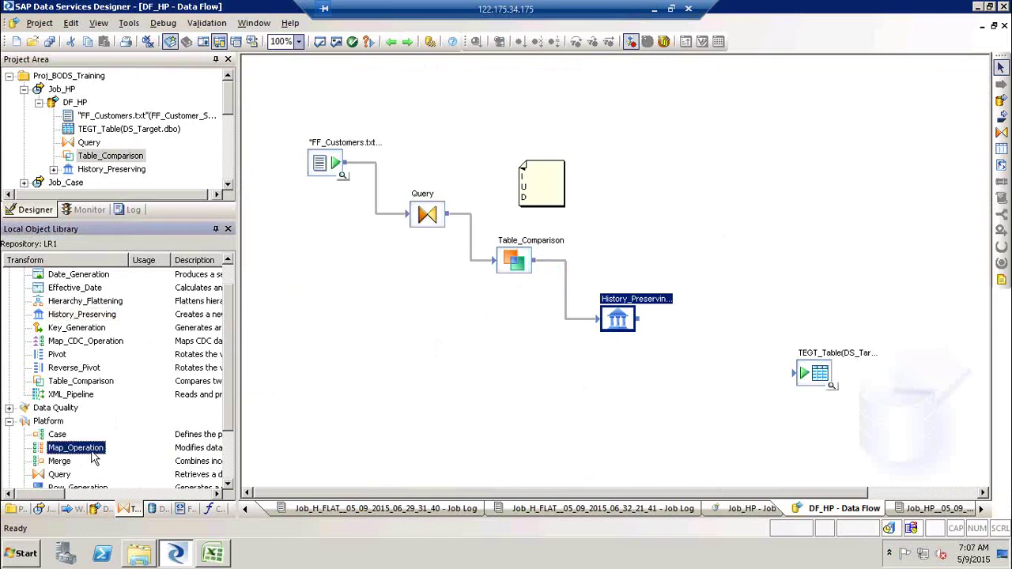
left_click(93, 383)
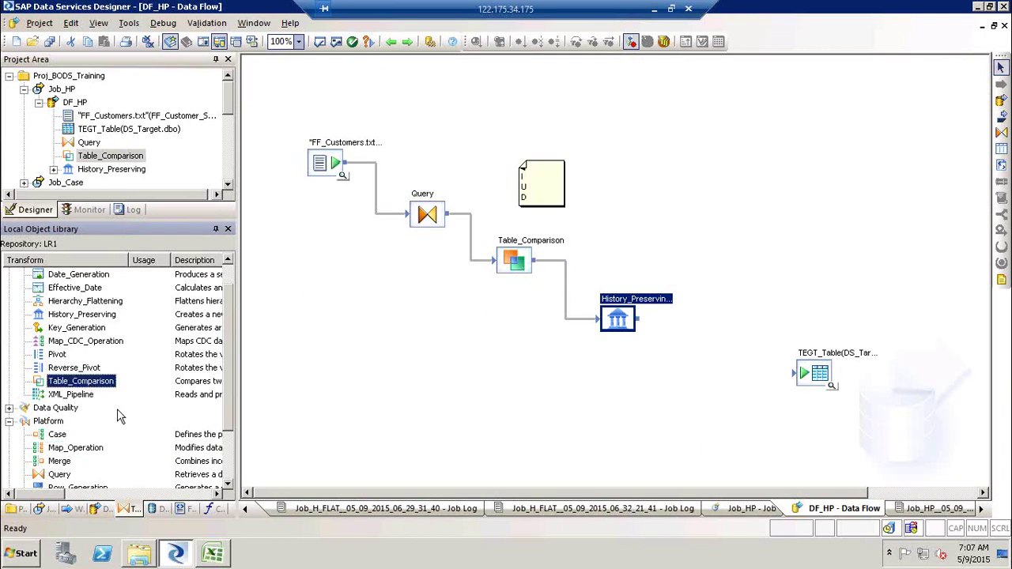
left_click(81, 450)
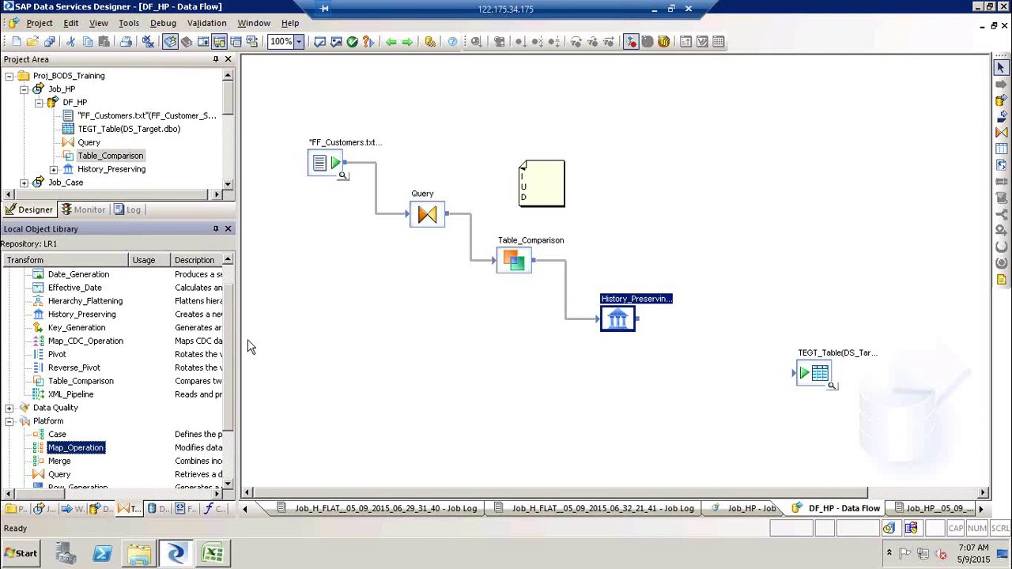
left_click(69, 385)
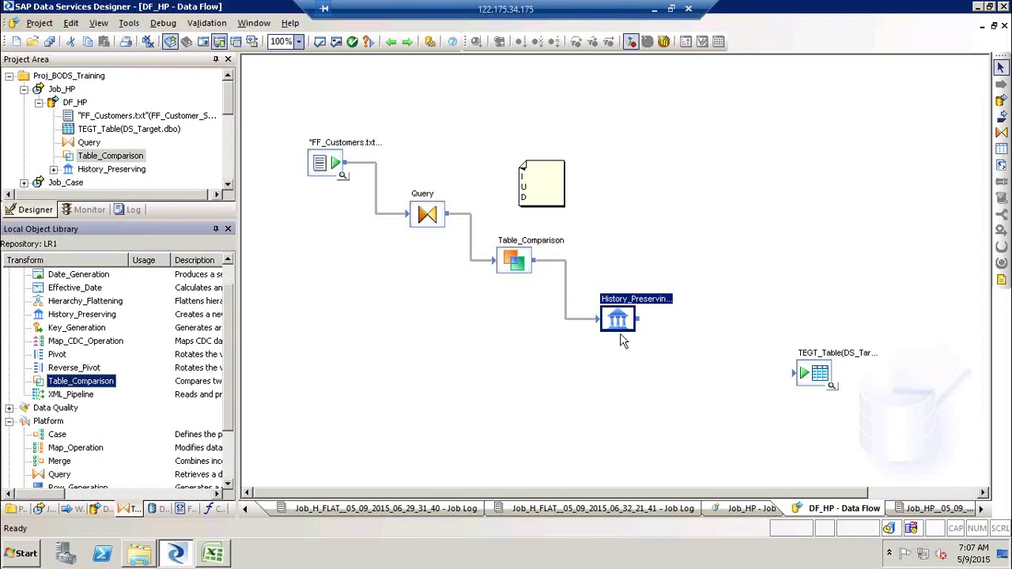
- Open the History_Preserving transform and set its date columns to Valid_From for valid from and Valid_To for valid to
double_click(637, 297)
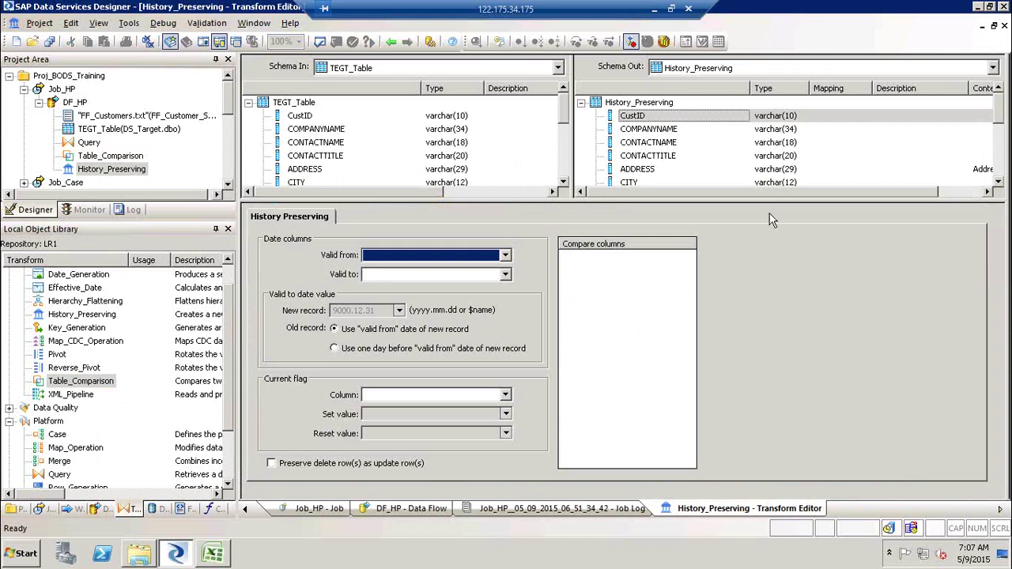
left_click(1003, 167)
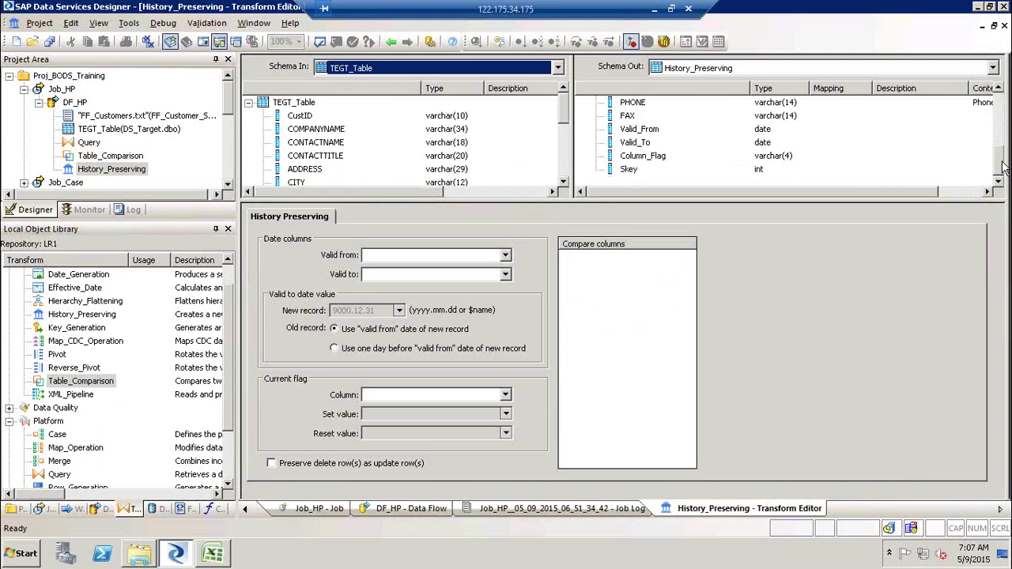
left_click(565, 173)
left_click(565, 173)
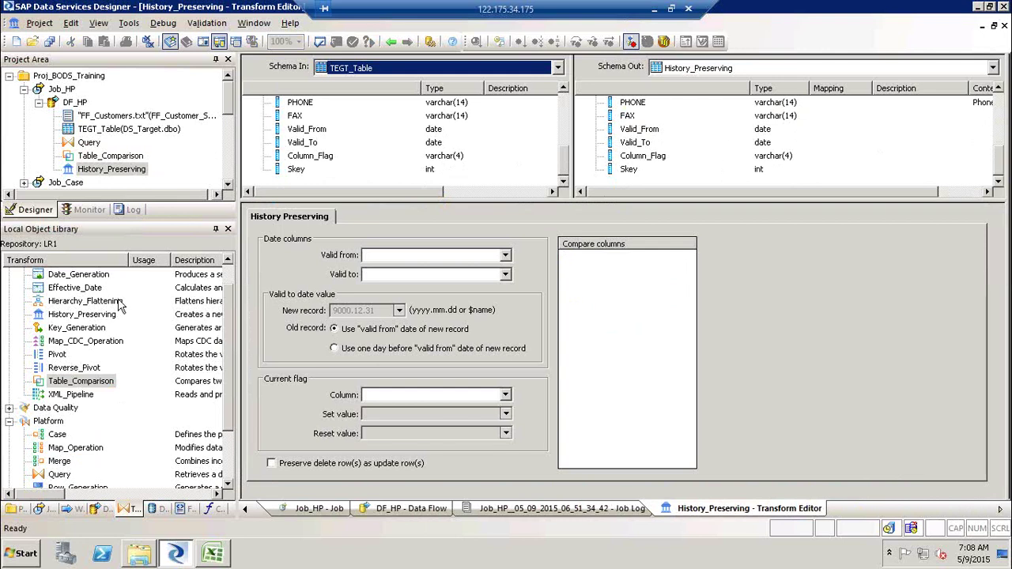
left_click(506, 257)
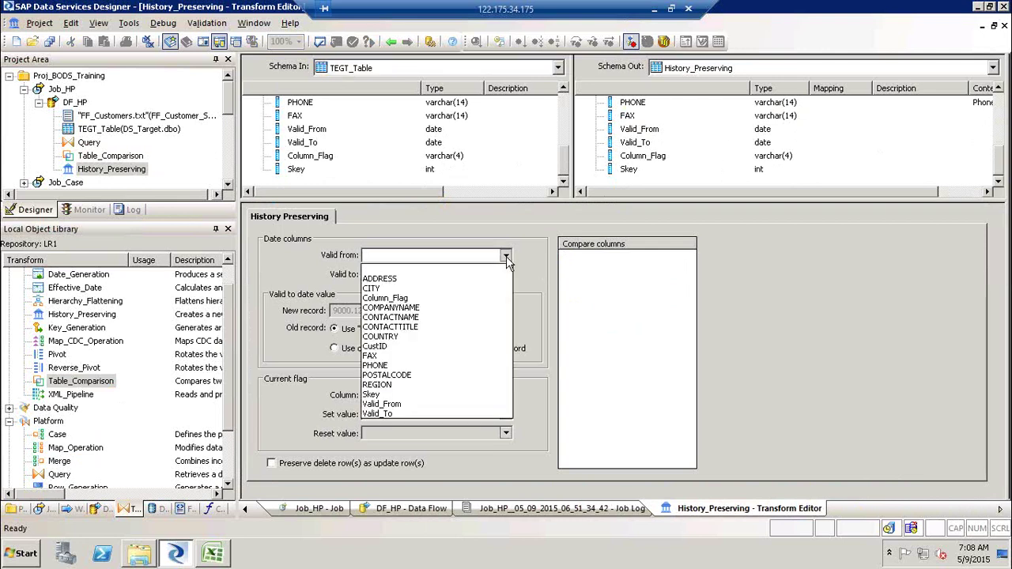
left_click(422, 410)
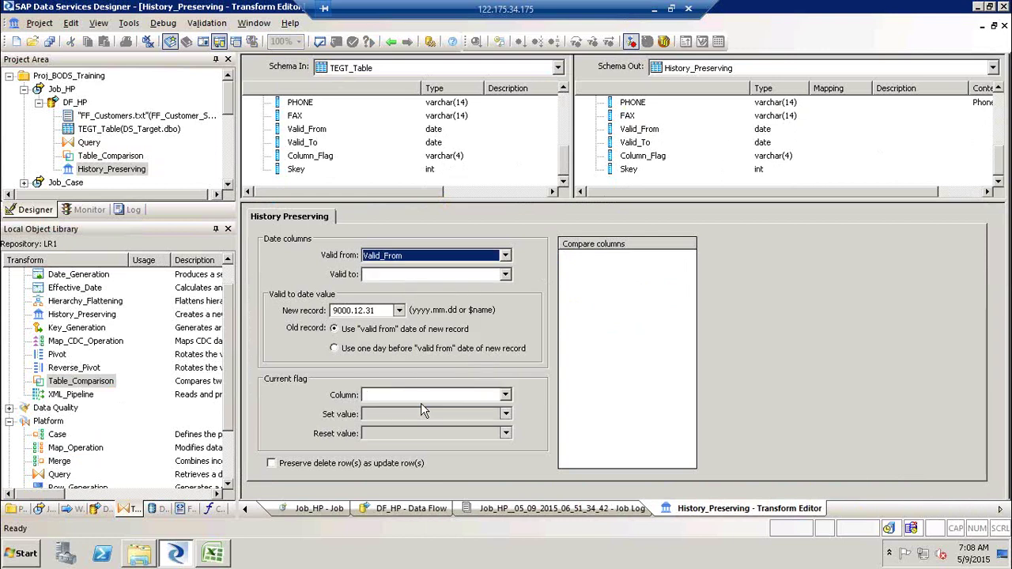
left_click(501, 279)
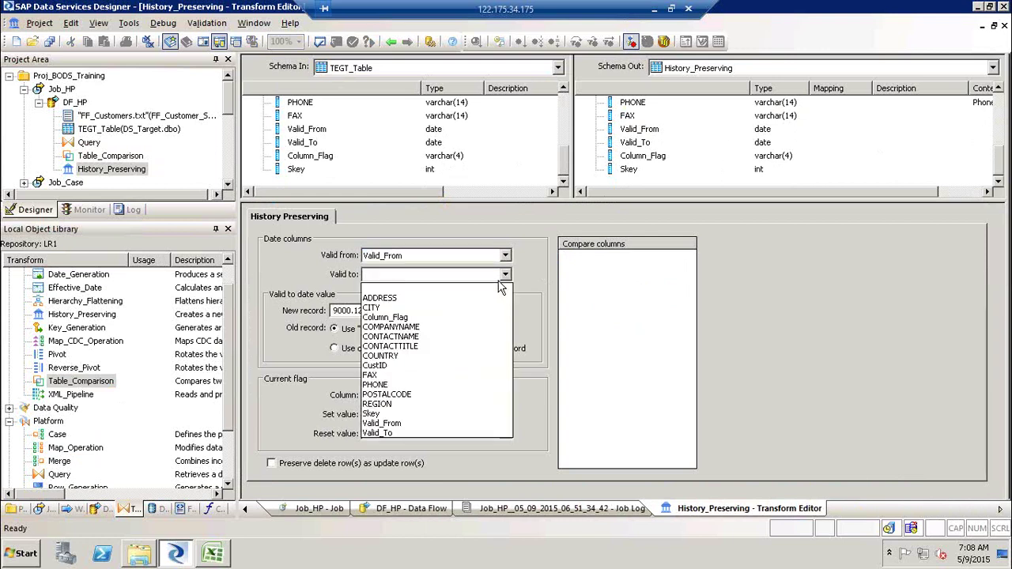
left_click(391, 434)
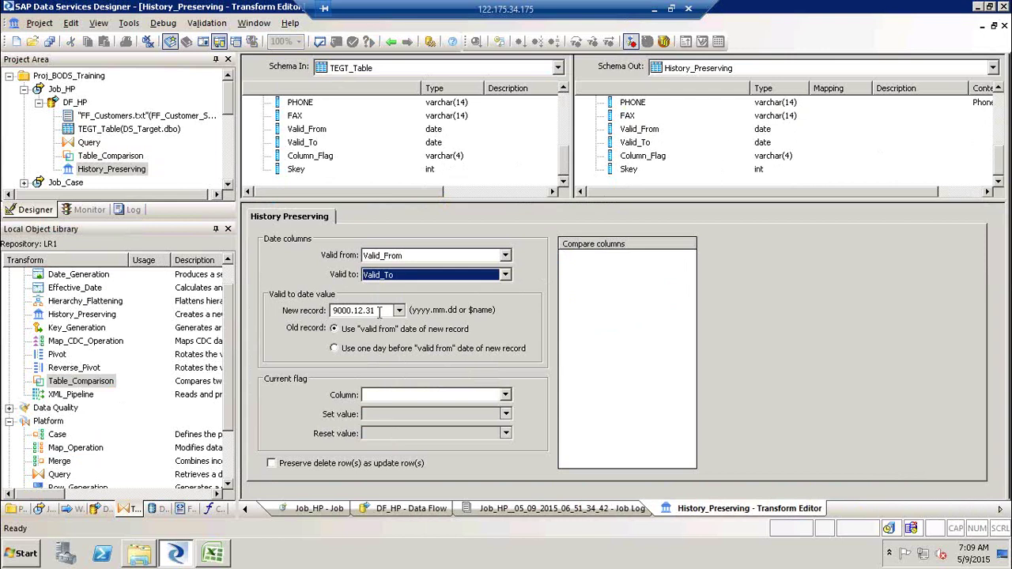
key("Tab")
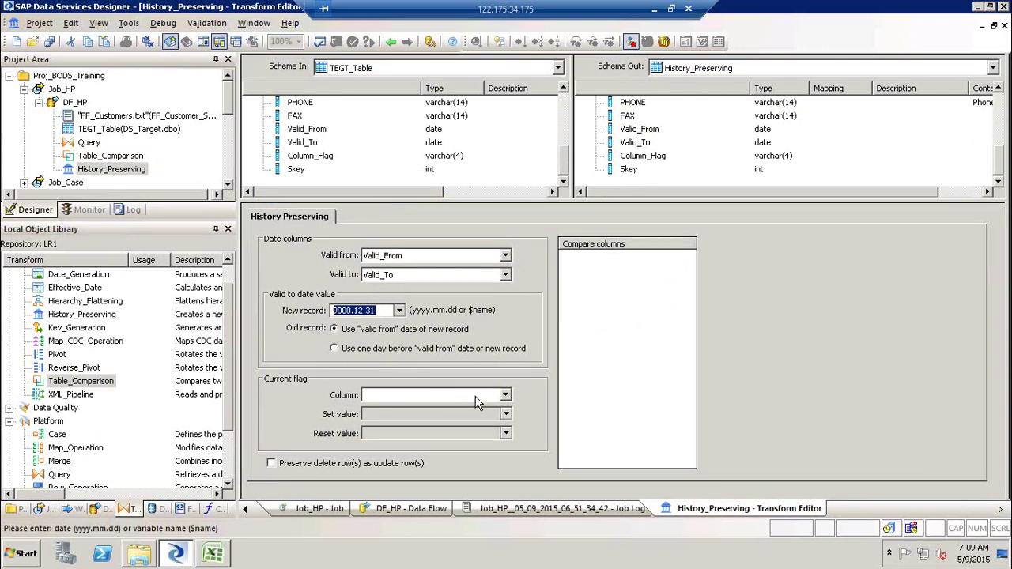
- Set the History_Preserving current flag to Column_Flag, with set value 'Y' and reset value 'N'
left_click(505, 396)
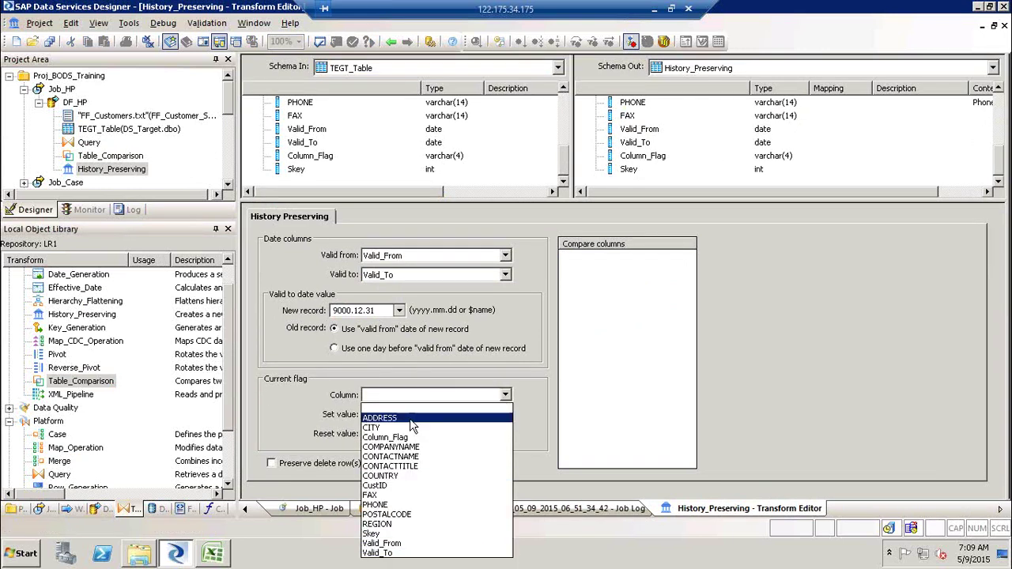
left_click(403, 440)
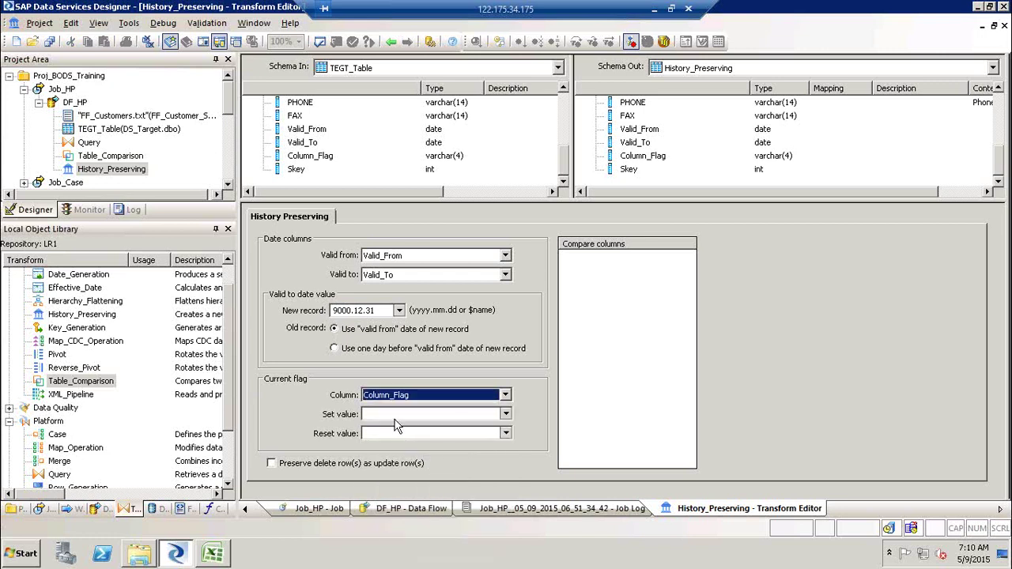
left_click(395, 415)
type("'")
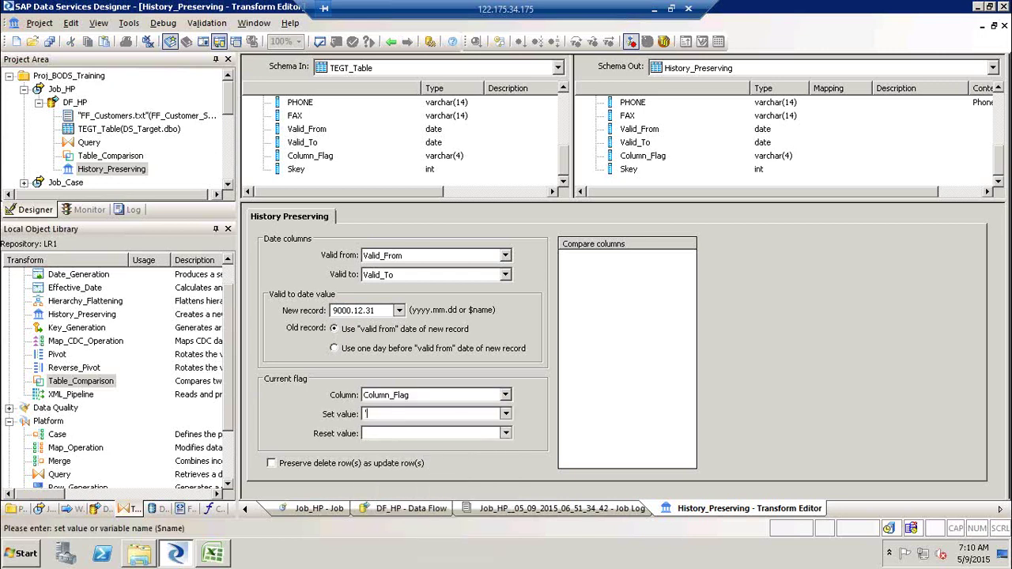
type("Y'")
key("alt+Down")
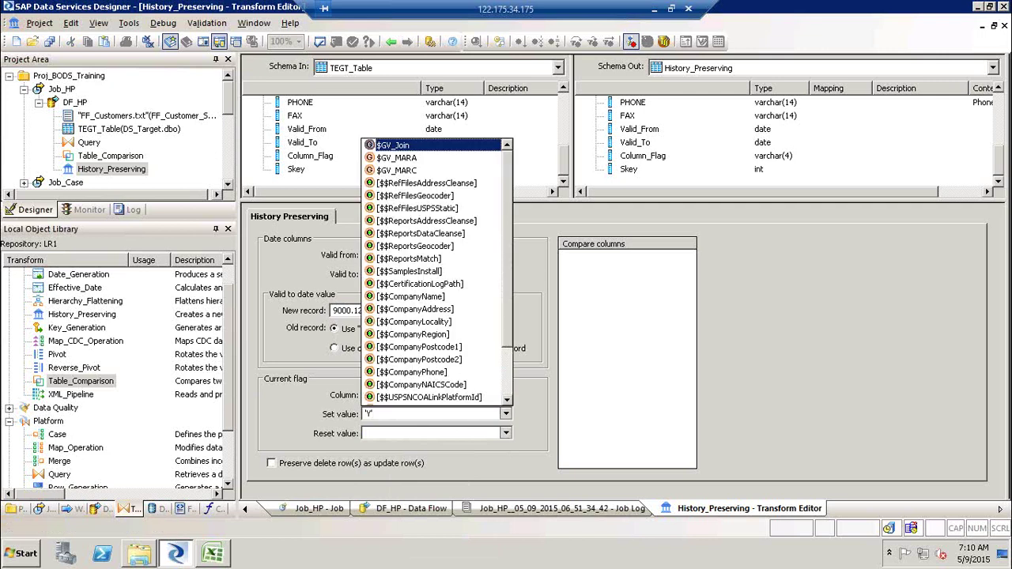
left_click(389, 433)
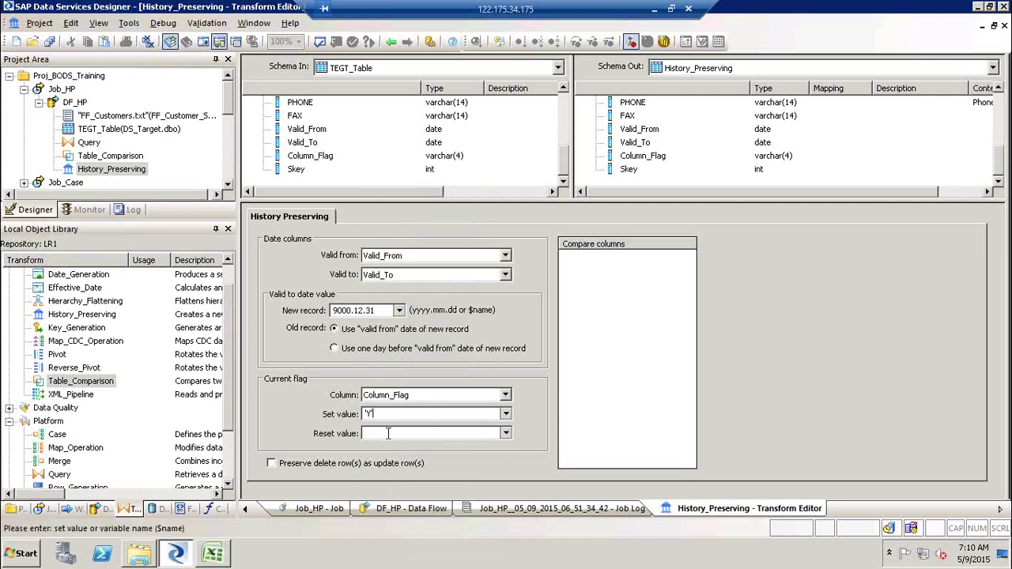
type("'N")
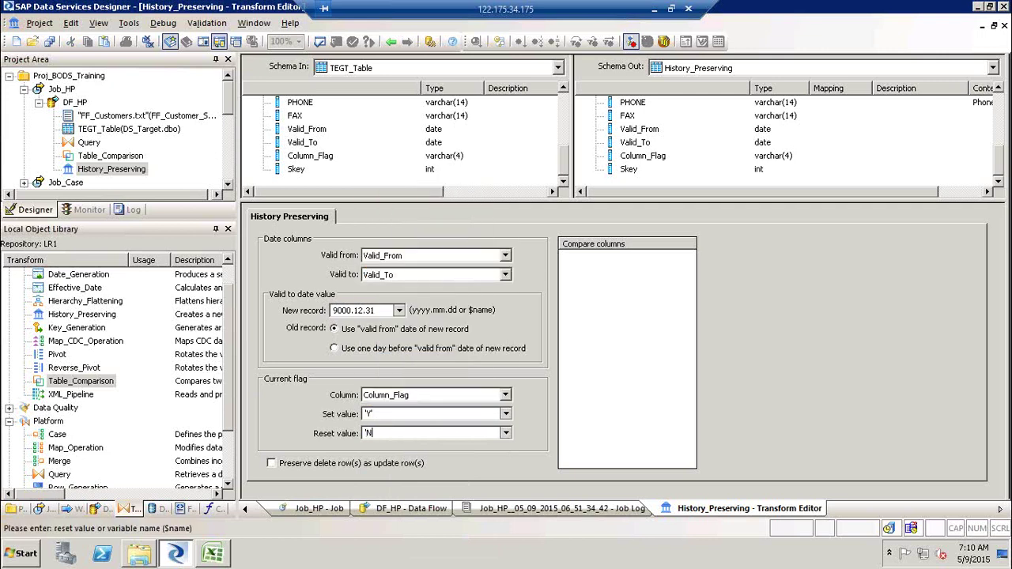
type("'")
- Add CITY from the TEGT_Table input schema as the History_Preserving compare column and validate the transform
left_click(562, 112)
left_click_drag(294, 129, 573, 307)
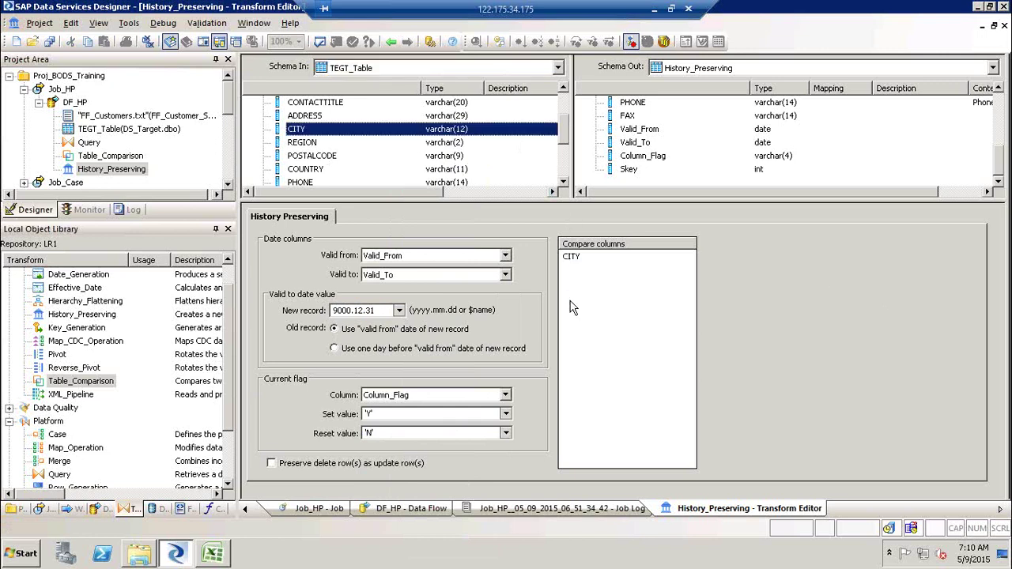
left_click(320, 42)
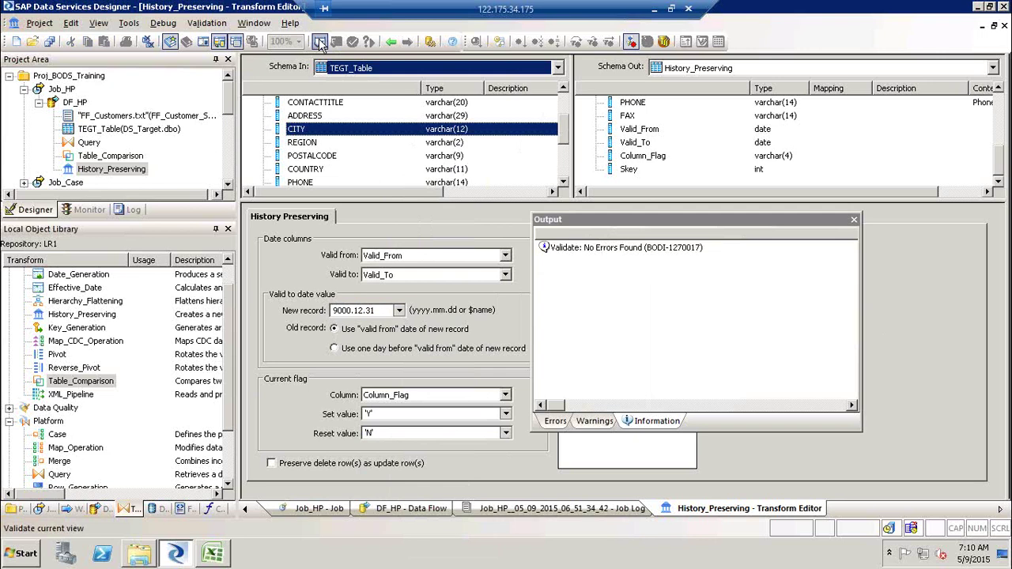
left_click(854, 220)
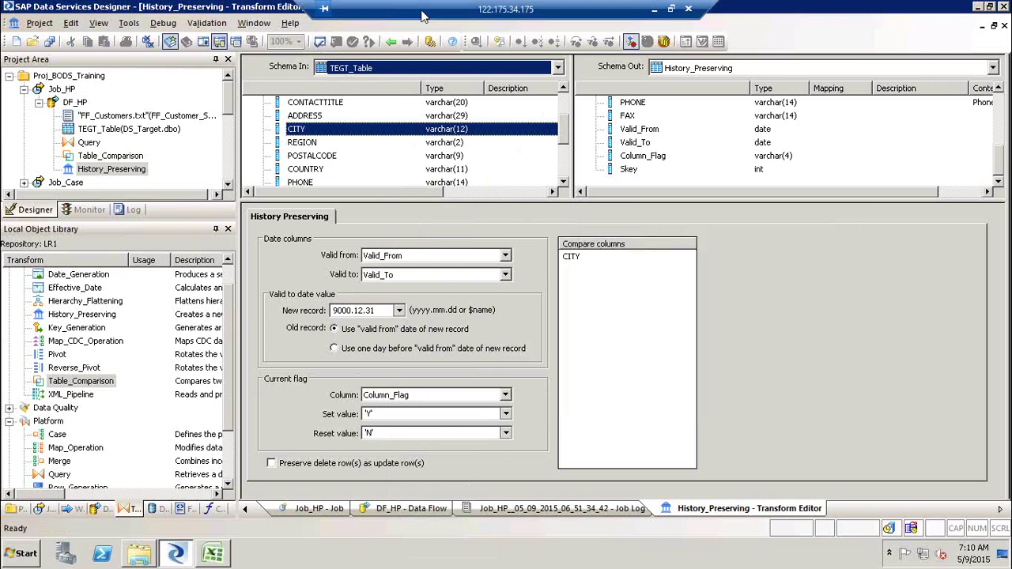
- Return to the DF_HP data flow, add a Key_Generation transform and connect the History_Preserving output to it
left_click(391, 42)
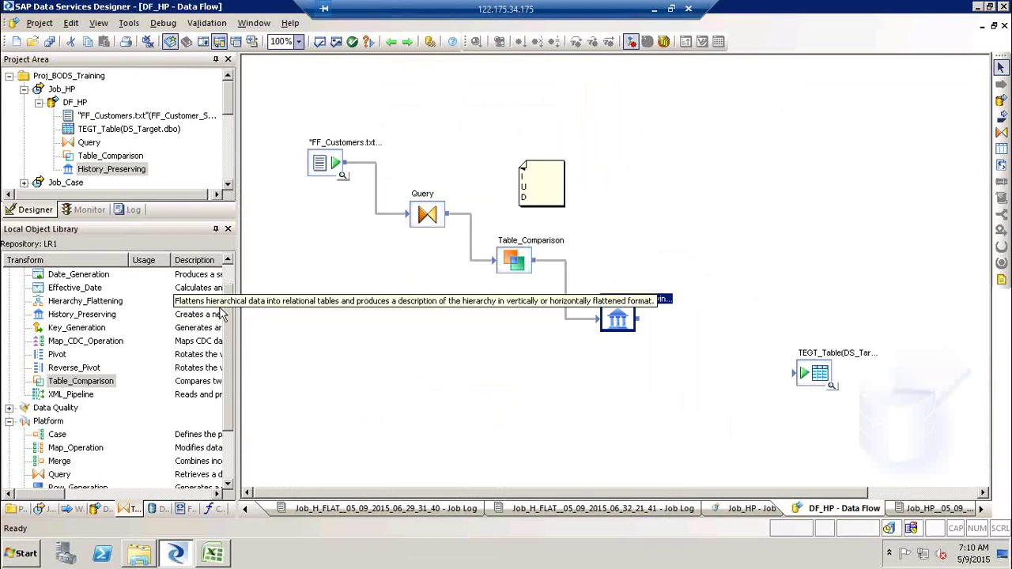
left_click(65, 330)
left_click_drag(66, 333, 654, 372)
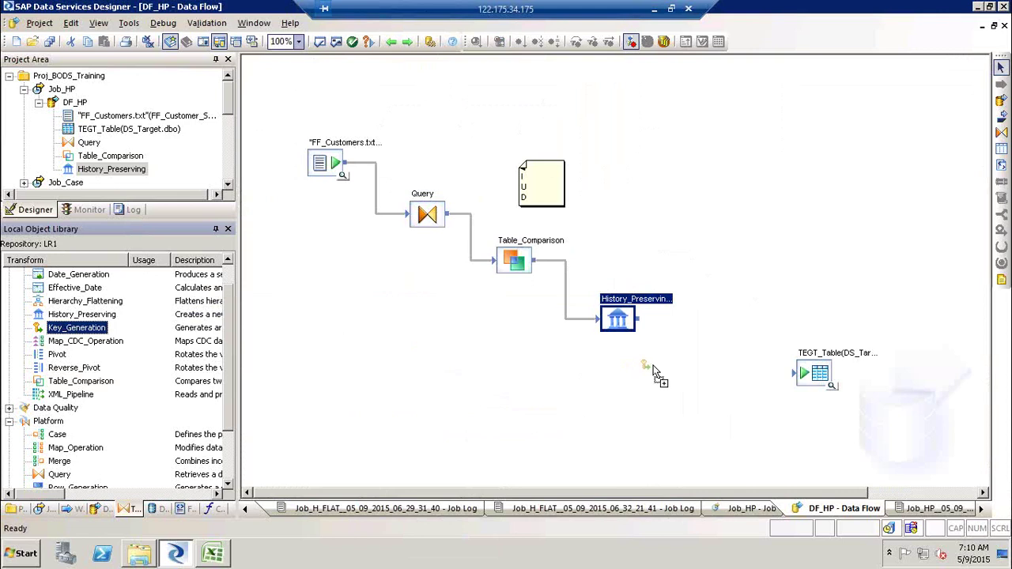
left_click_drag(686, 349, 706, 359)
left_click_drag(647, 326, 685, 354)
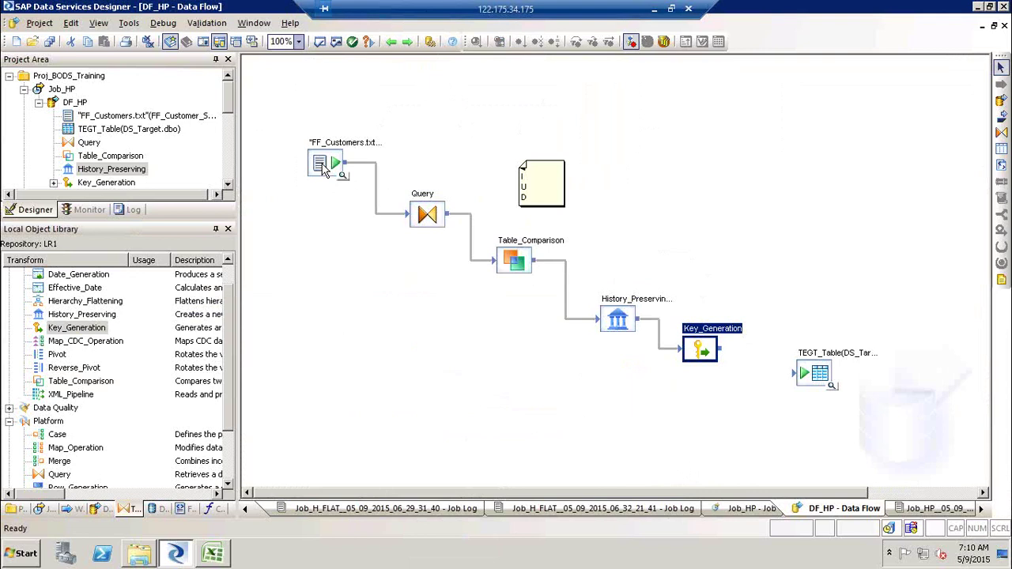
- Configure Key_Generation with DS_Target's TEGT_Table as its table, Skey as the generated key column and an increment value of 1
double_click(701, 349)
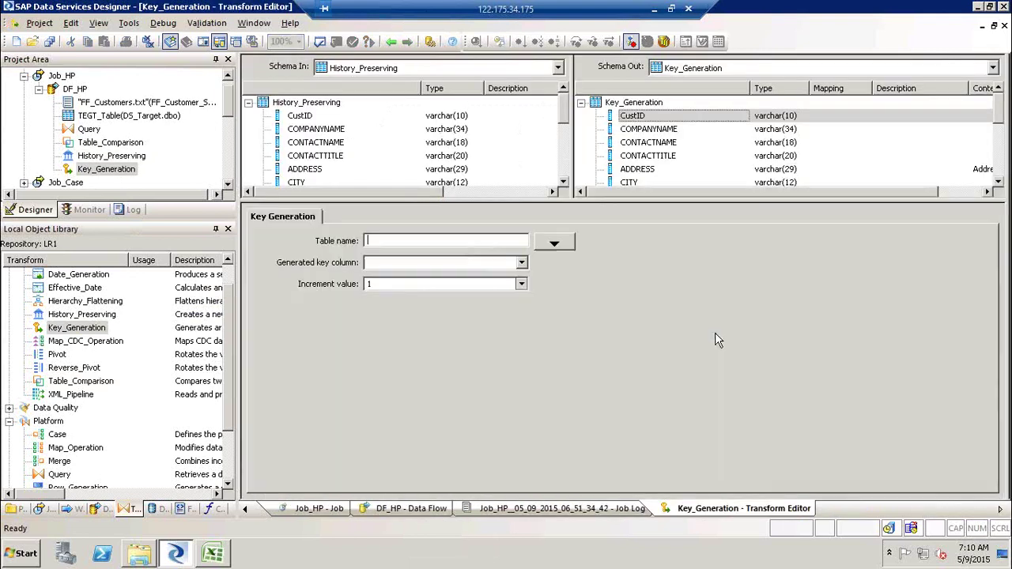
left_click(556, 244)
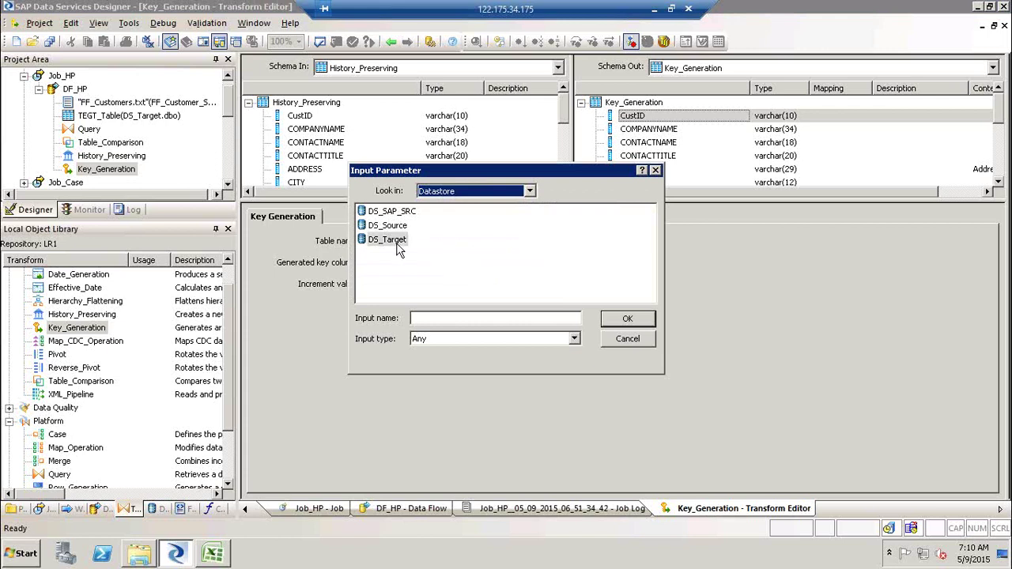
double_click(397, 240)
double_click(396, 225)
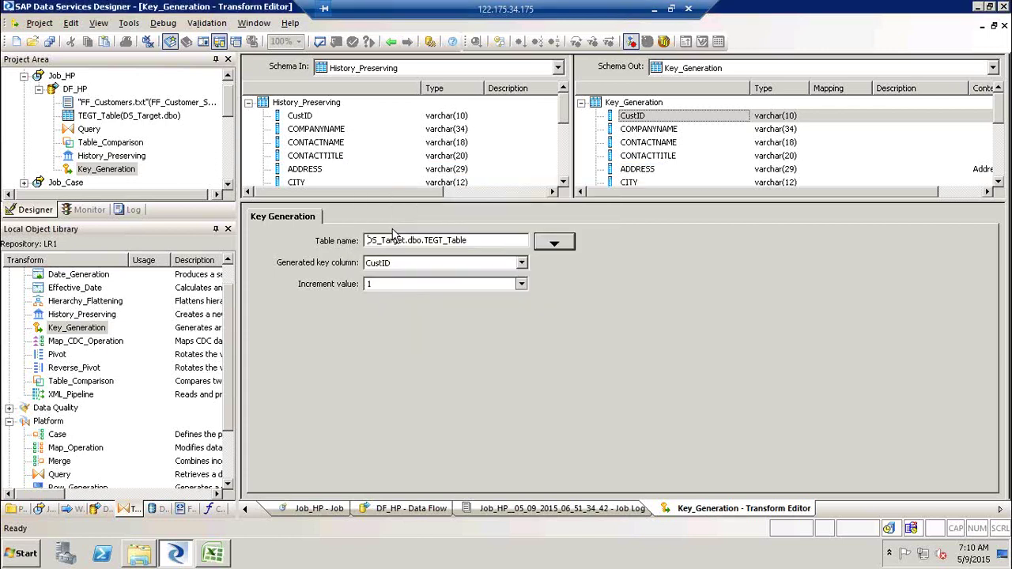
left_click(521, 262)
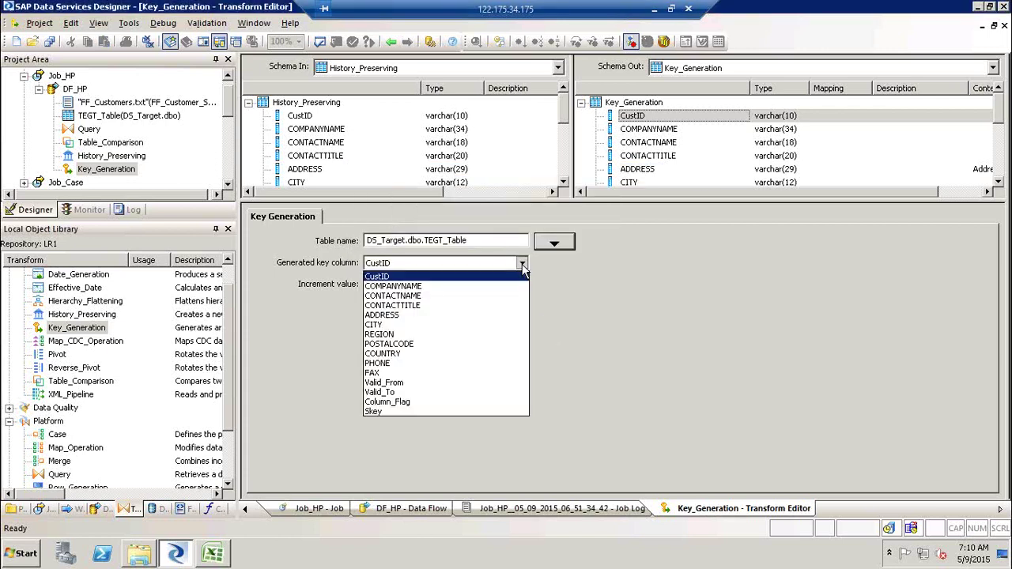
left_click(400, 411)
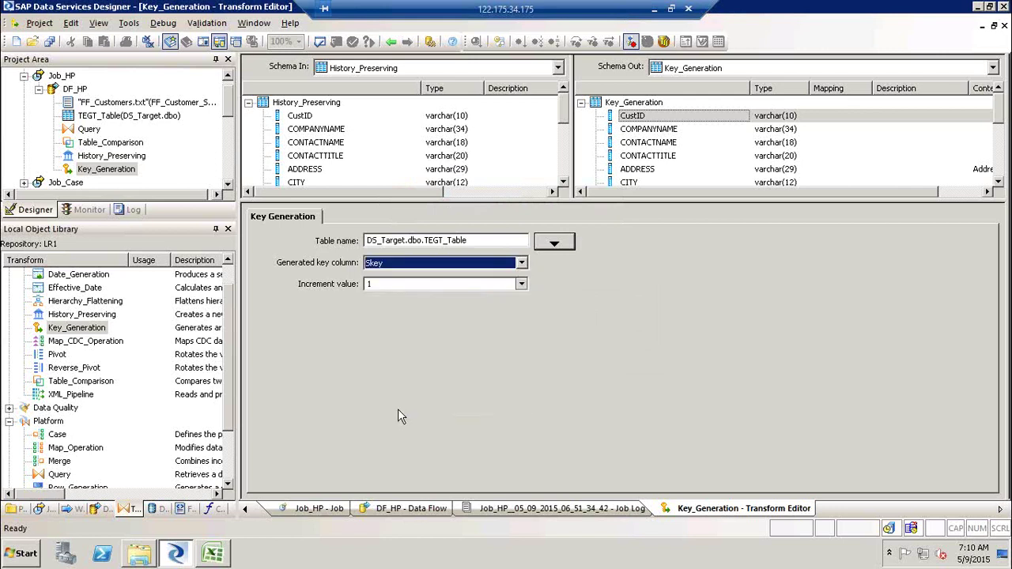
left_click(420, 288)
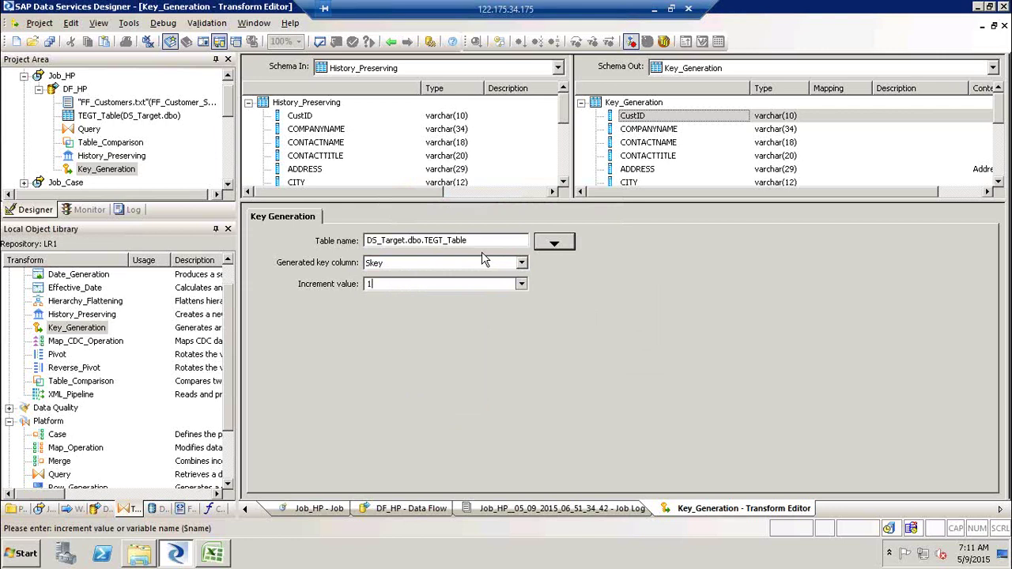
- Connect the Key_Generation output to TEGT_Table in DF_HP and review the target table's loading options
left_click(392, 43)
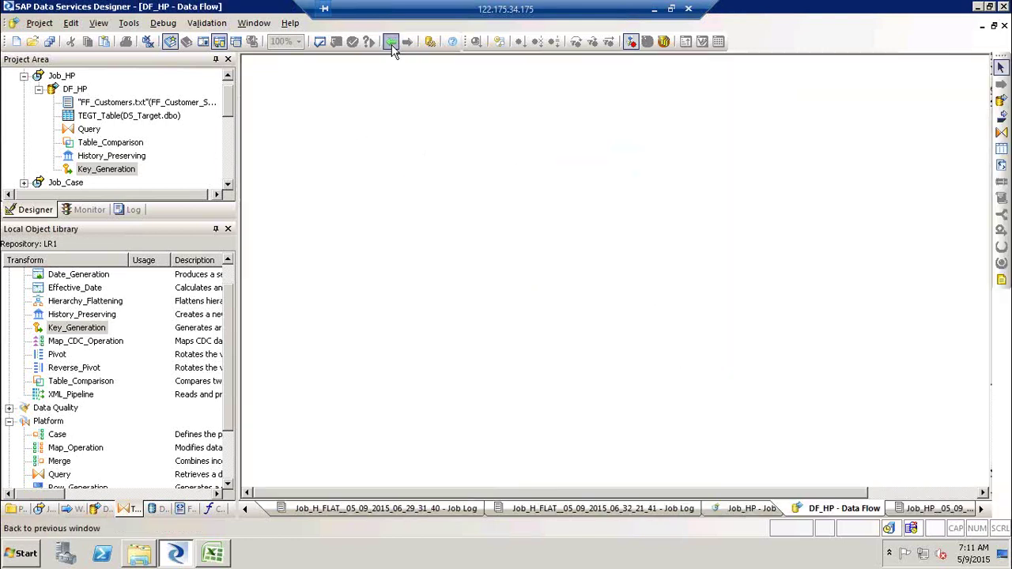
left_click_drag(719, 349, 799, 381)
double_click(821, 371)
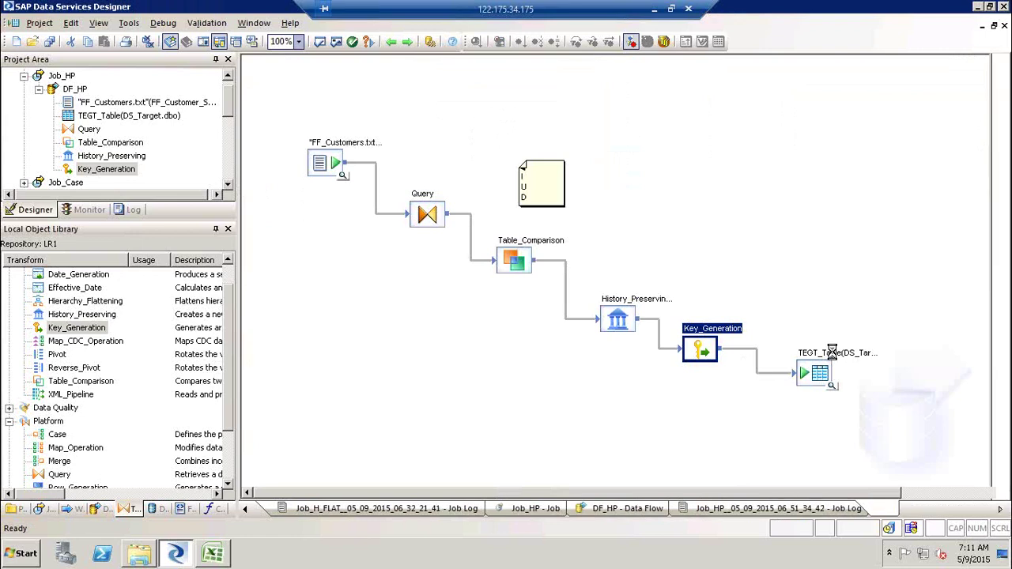
left_click(304, 348)
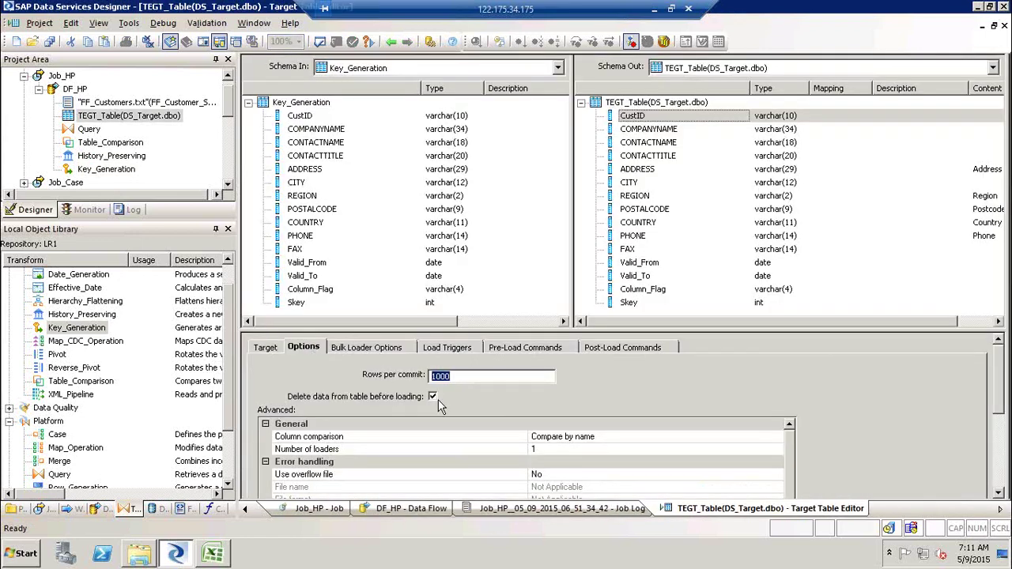
left_click(391, 43)
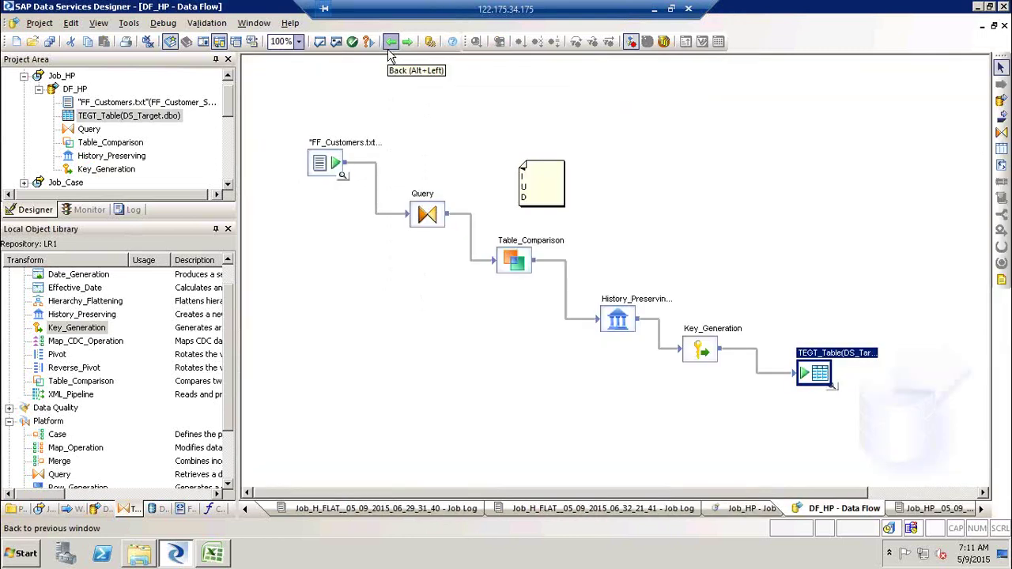
- Validate all objects in the DF_HP data flow and close the validation output
left_click(336, 43)
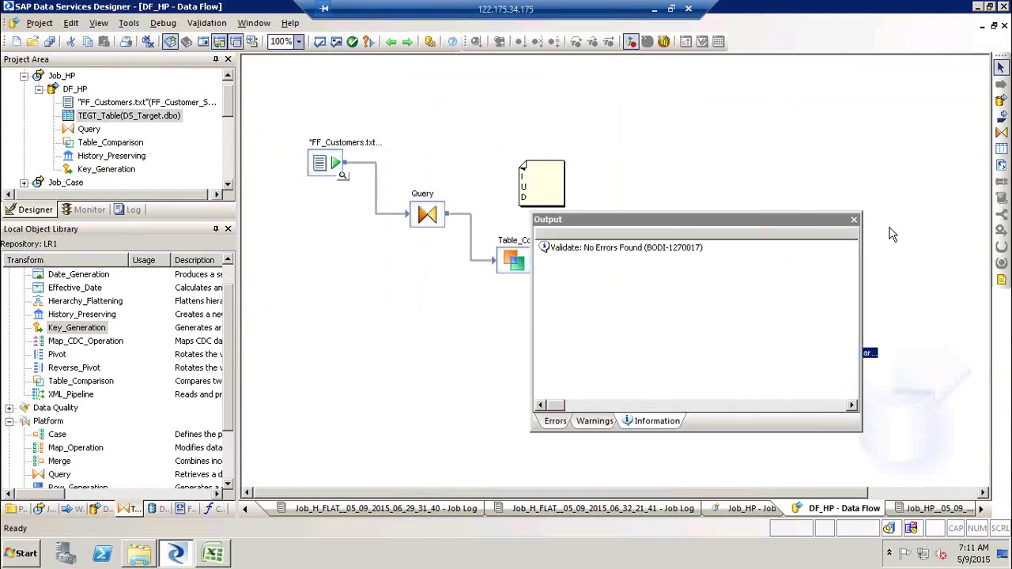
left_click(854, 220)
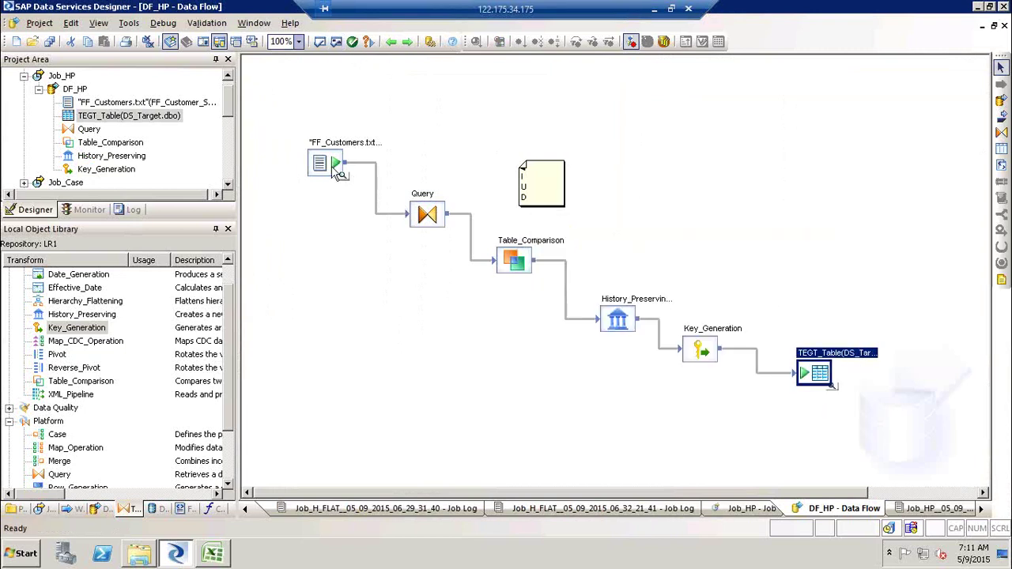
left_click(336, 173)
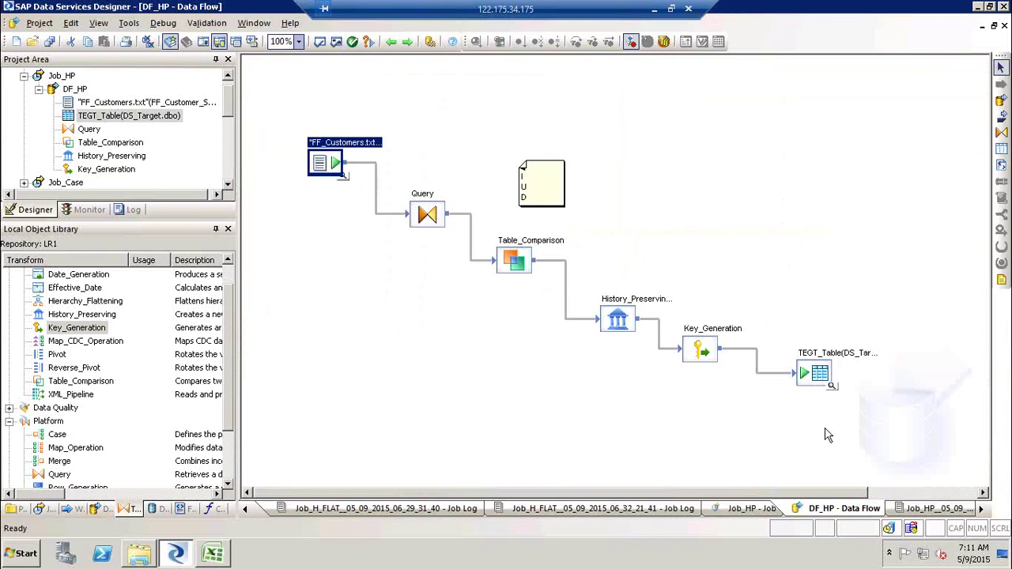
- Execute Job_HP with the default execution properties
left_click(58, 79)
right_click(66, 89)
left_click(87, 97)
key("Return")
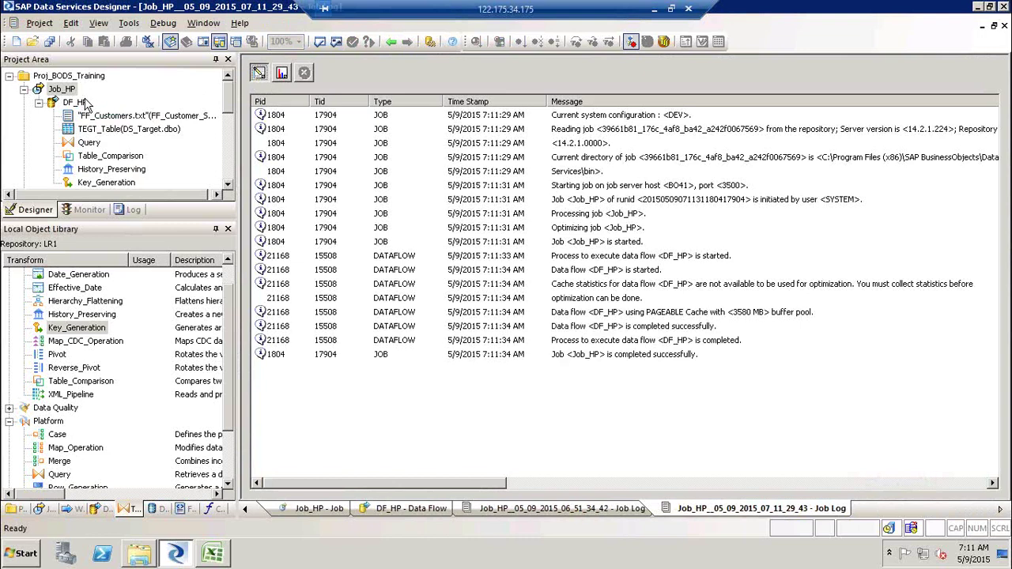
- Turn off deleting data before loading for the TEGT_Table target in DF_HP and return to the data flow
left_click(78, 103)
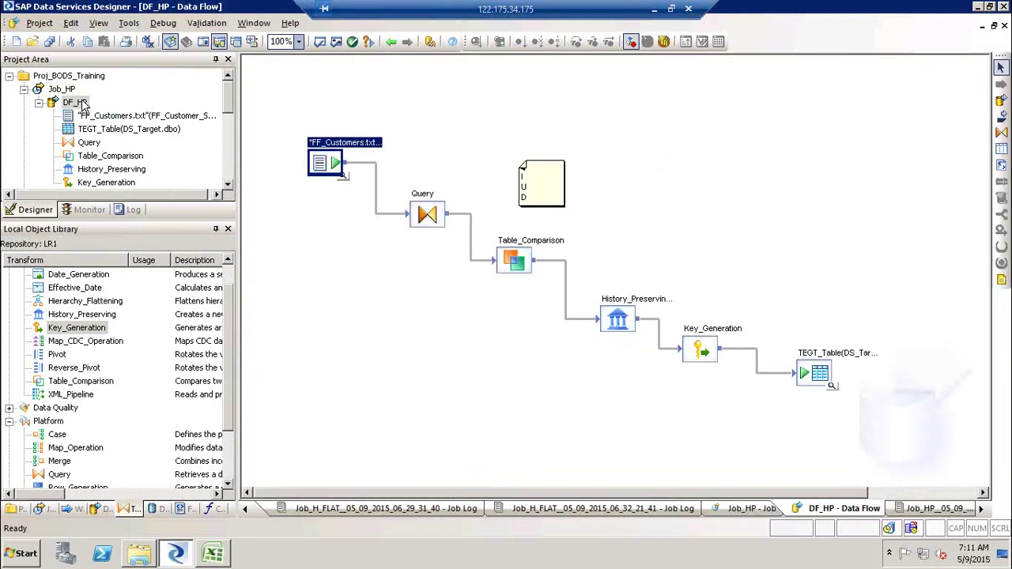
double_click(819, 372)
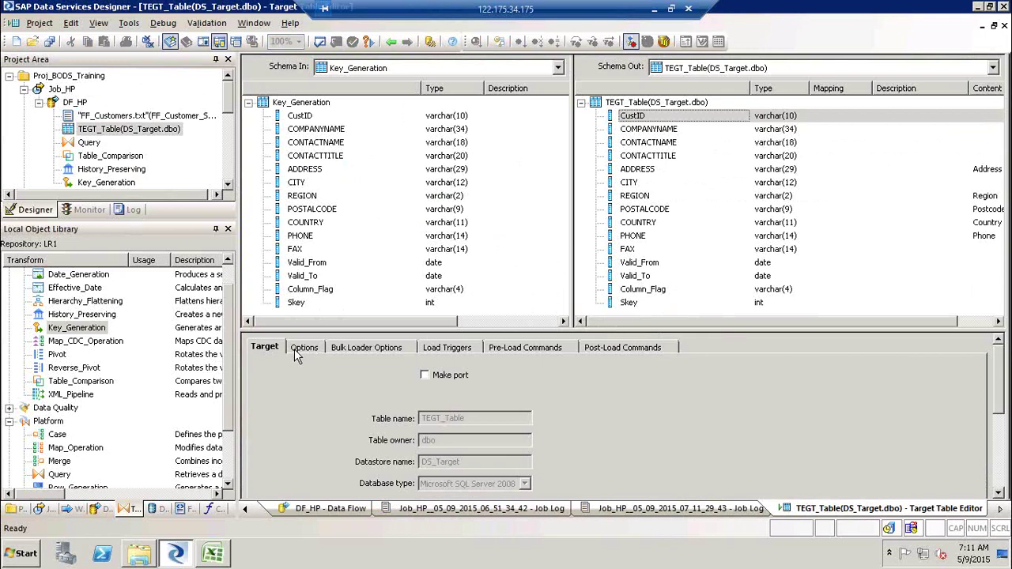
left_click(295, 348)
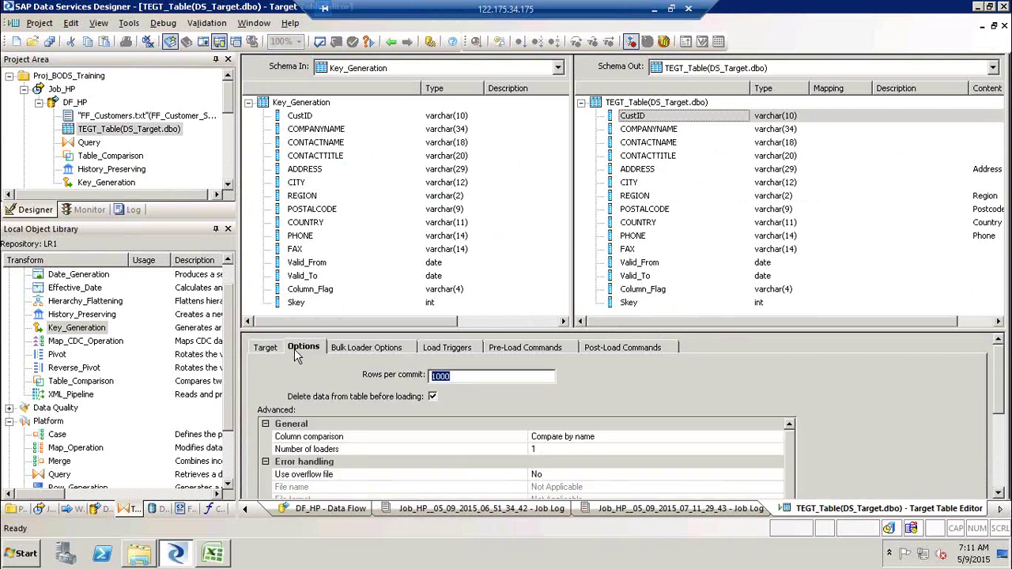
left_click(432, 397)
left_click(390, 43)
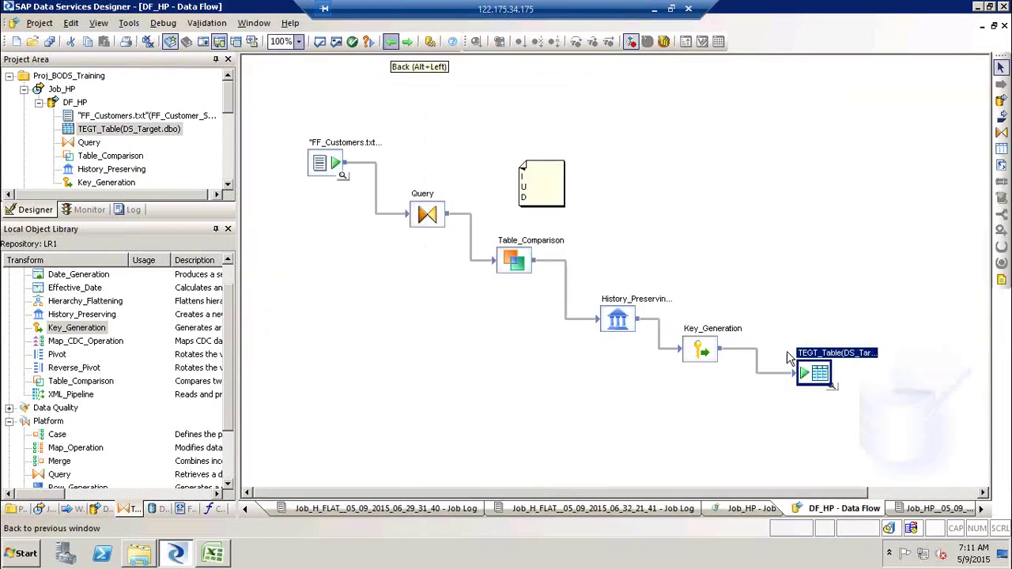
- Preview the TEGT_Table data, filter it by the first record's CustID and check its Valid_From, Valid_To, Column_Flag and Skey values
left_click(836, 400)
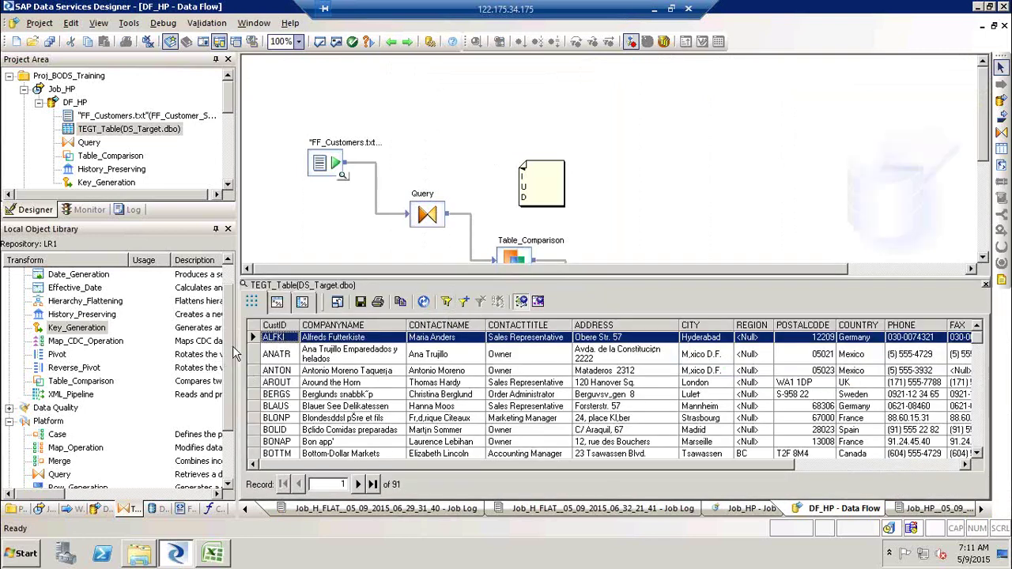
right_click(275, 338)
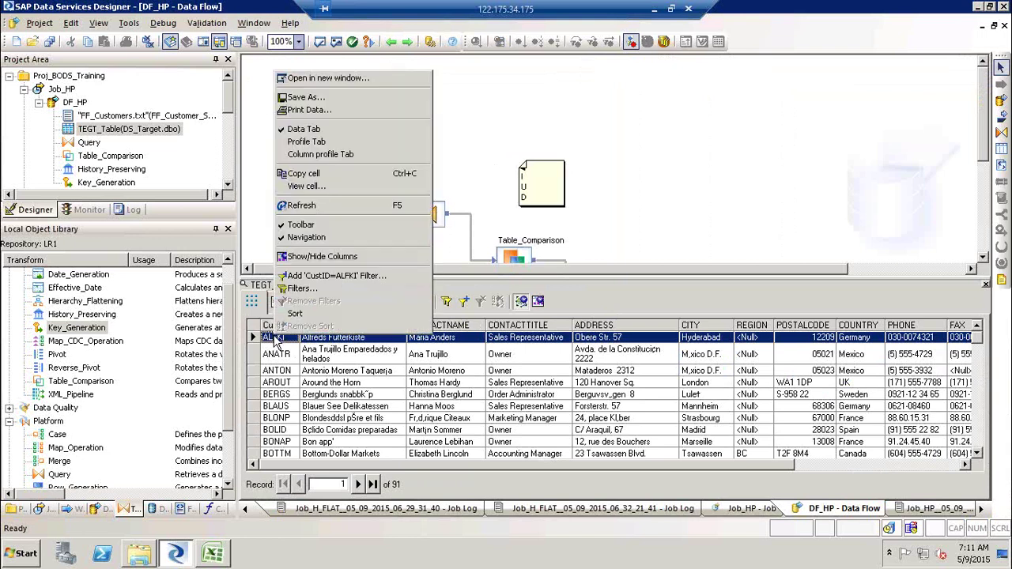
left_click(370, 278)
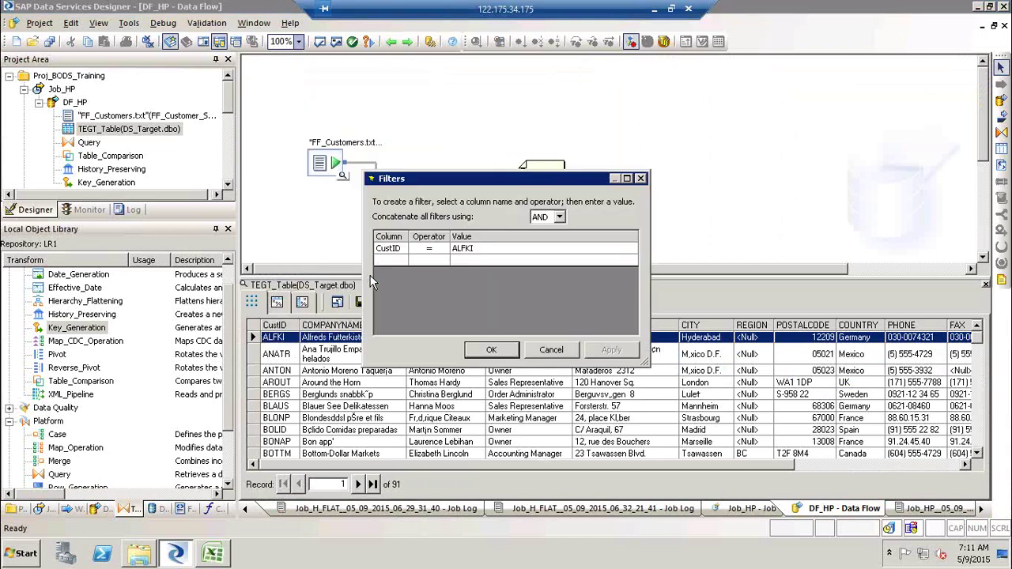
left_click(491, 350)
left_click(603, 337)
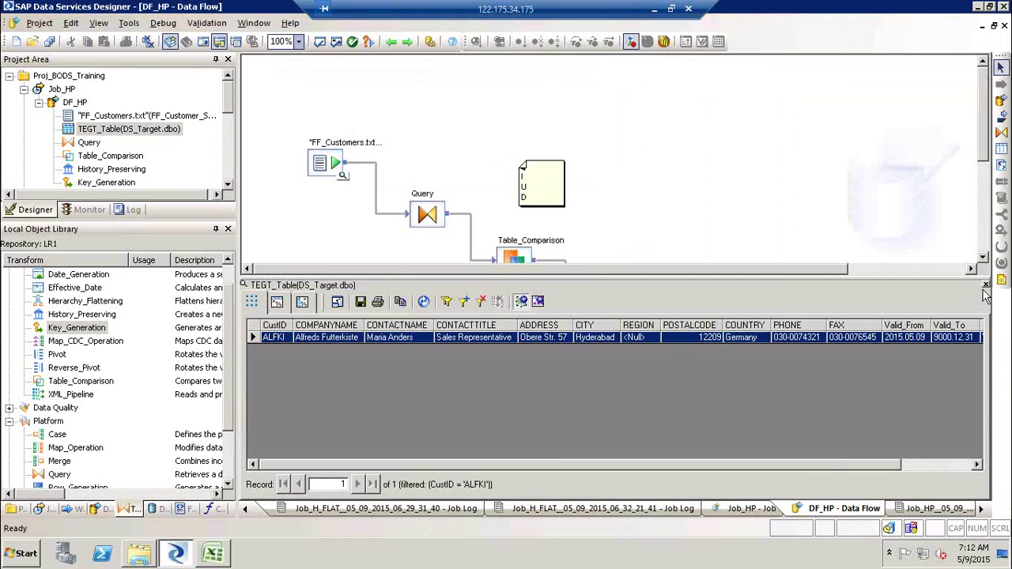
left_click(969, 465)
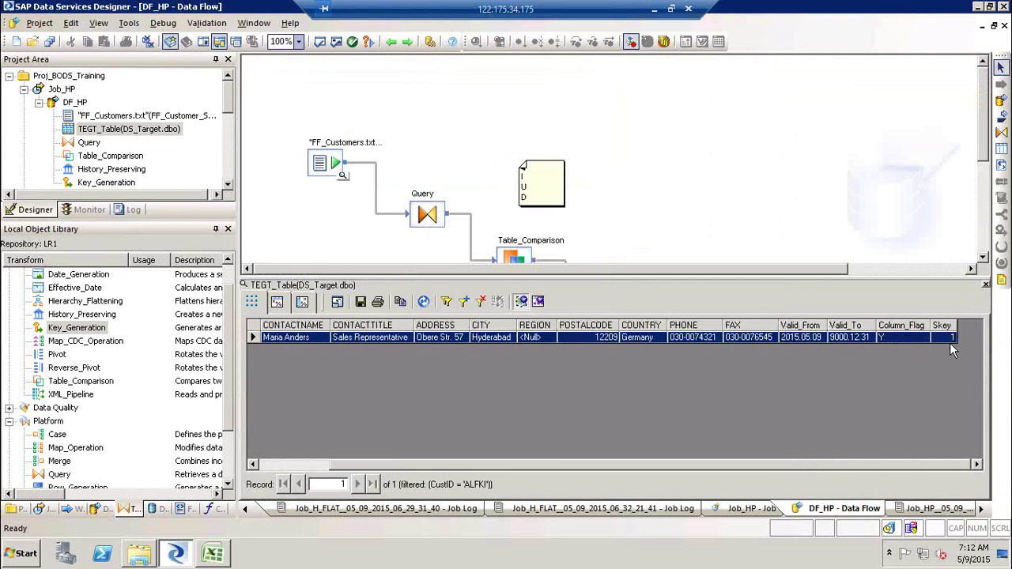
- Inspect the FF_Customer_SRC file format's root directory and source file name, and close the editor without changes
left_click(390, 42)
key("super+d")
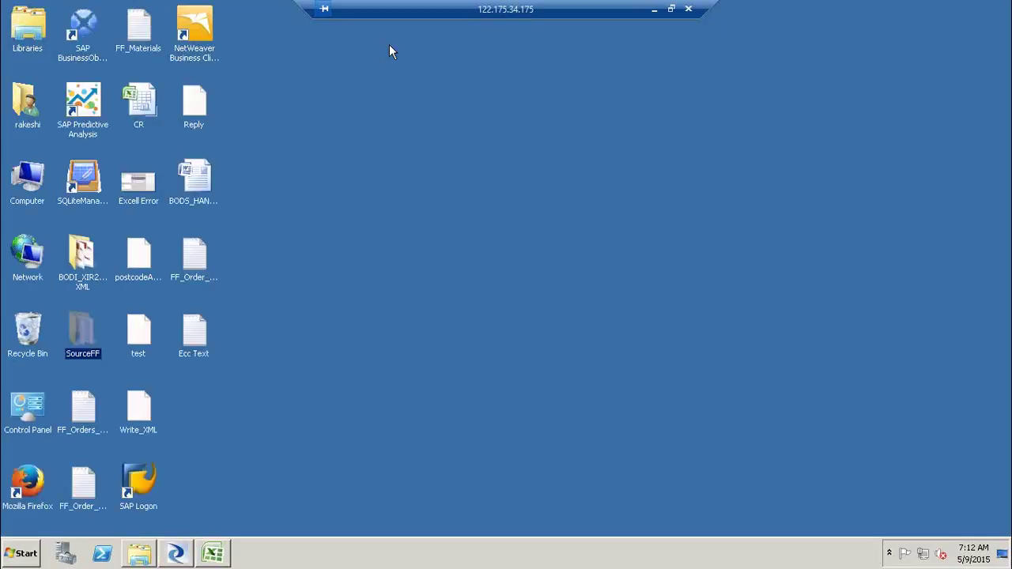
left_click(183, 554)
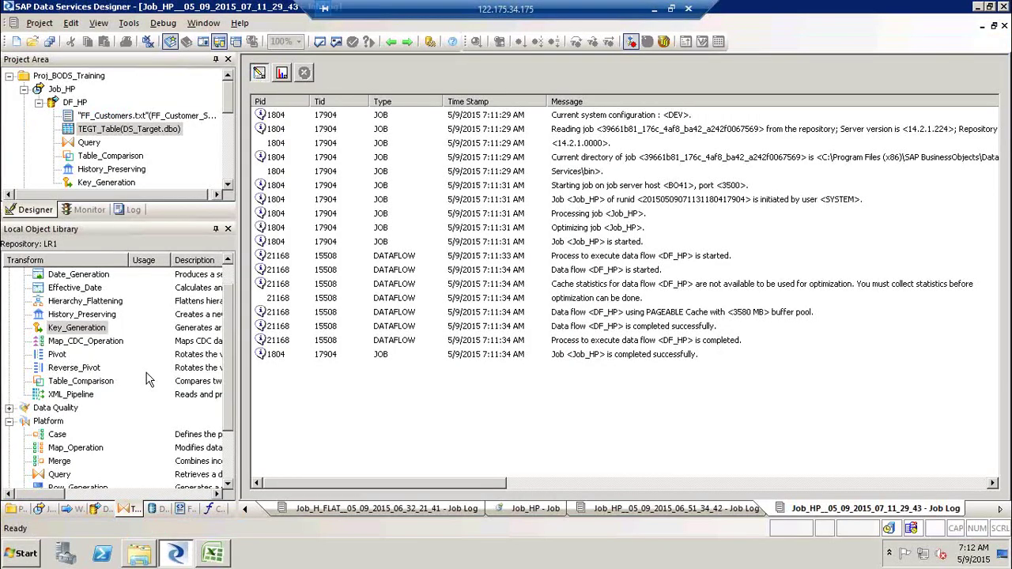
left_click(188, 512)
left_click_drag(101, 315, 101, 319)
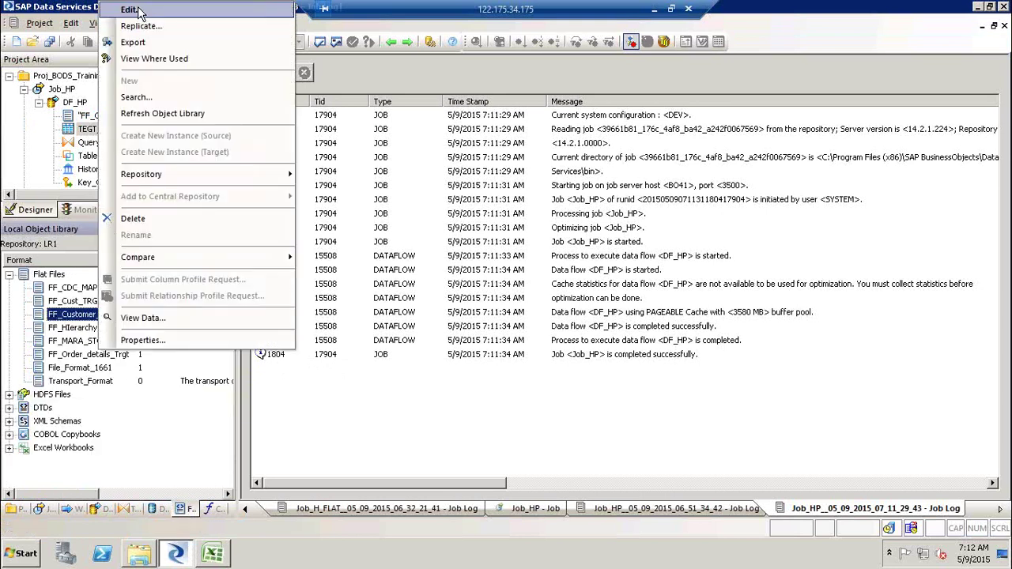
left_click(129, 9)
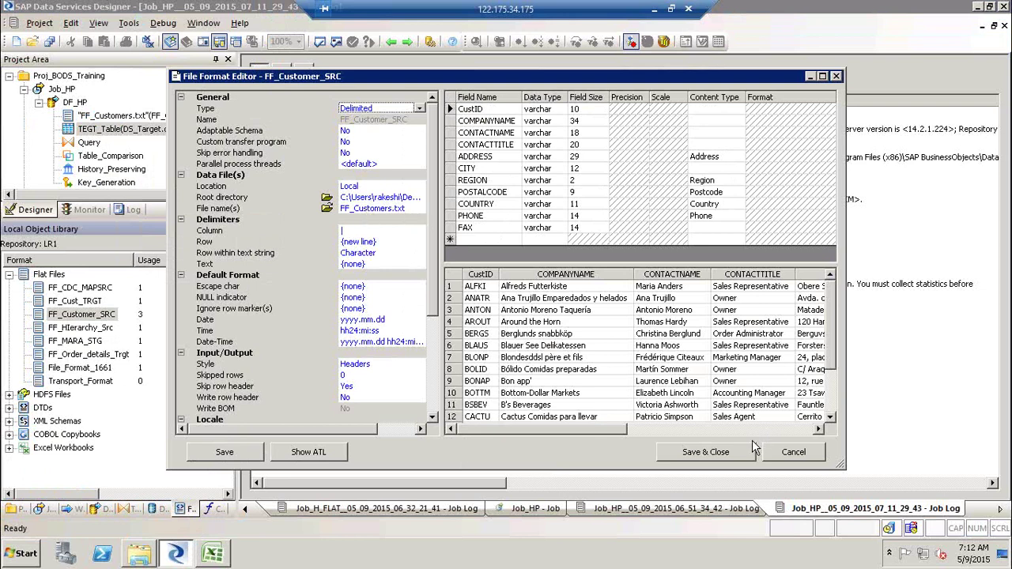
left_click(805, 456)
- Open the FF_Customers text file from the SourceFF folder on the remote desktop
key("super+d")
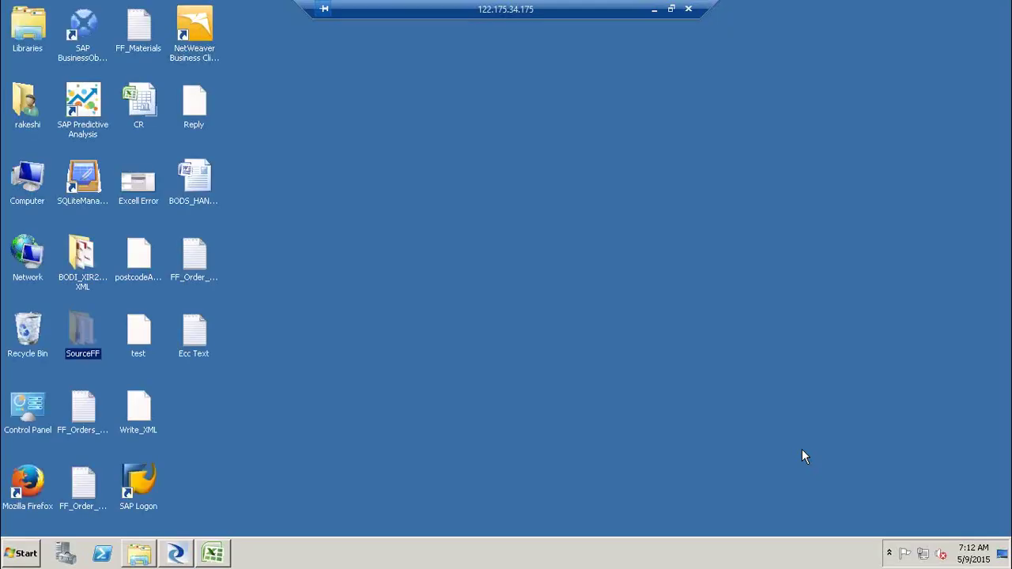
double_click(81, 330)
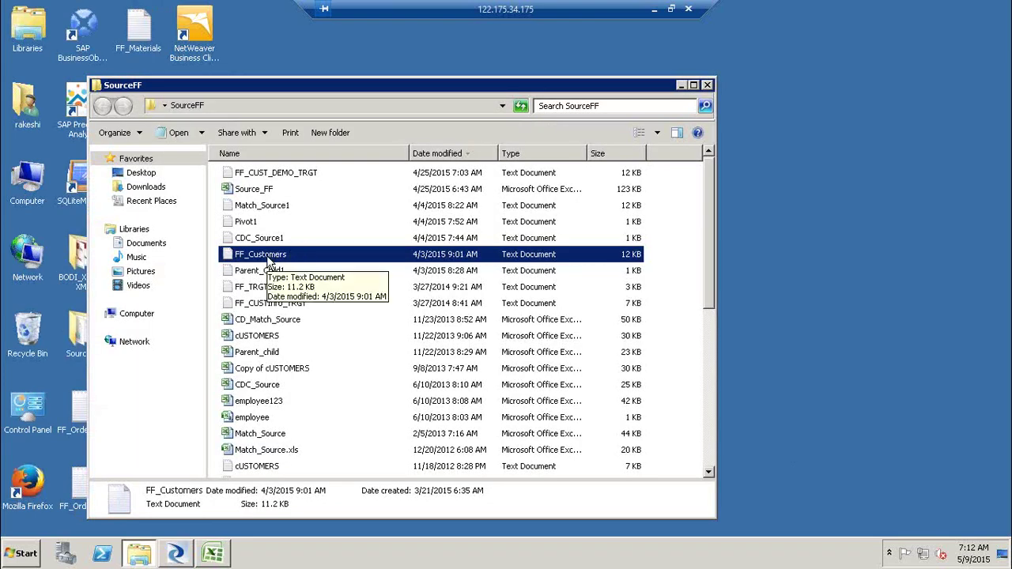
double_click(261, 254)
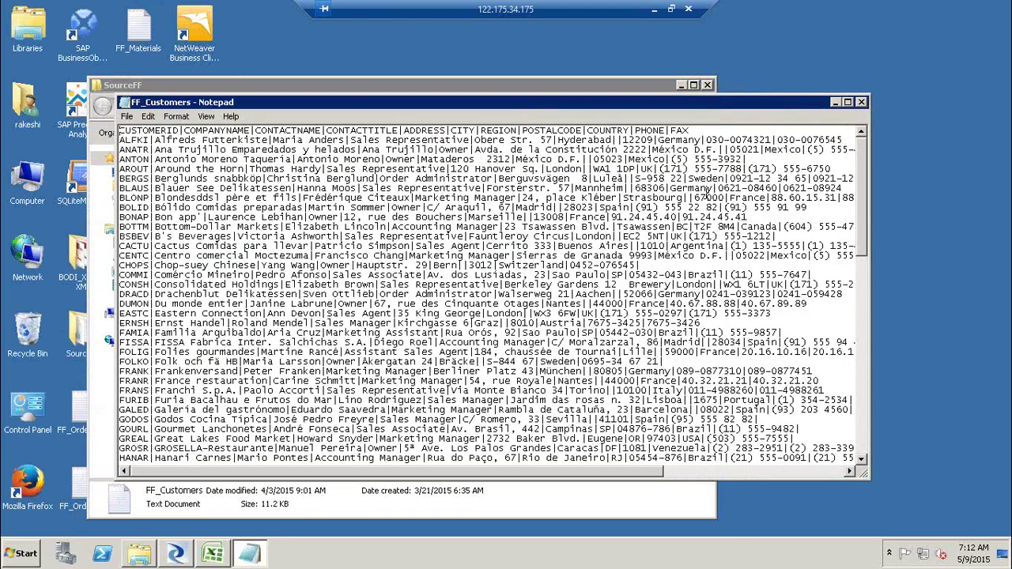
- Replace the CITY value of the first customer record with NYC, save and close the file, and close the SourceFF folder
double_click(566, 140)
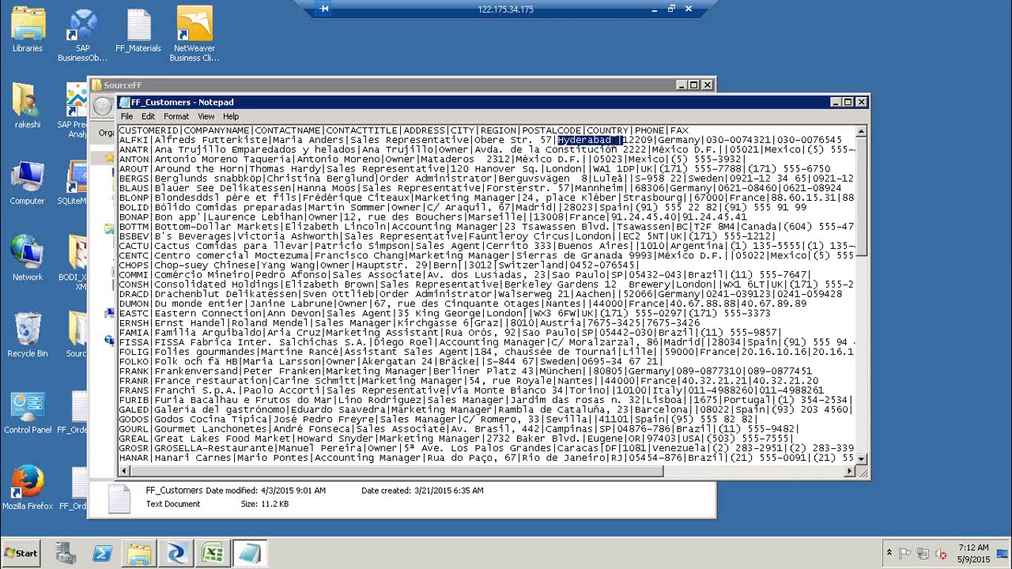
left_click(614, 140)
key("BackSpace")
key("BackSpace")
key("BackSpace")
key("BackSpace")
key("BackSpace")
key("BackSpace")
key("BackSpace")
key("BackSpace")
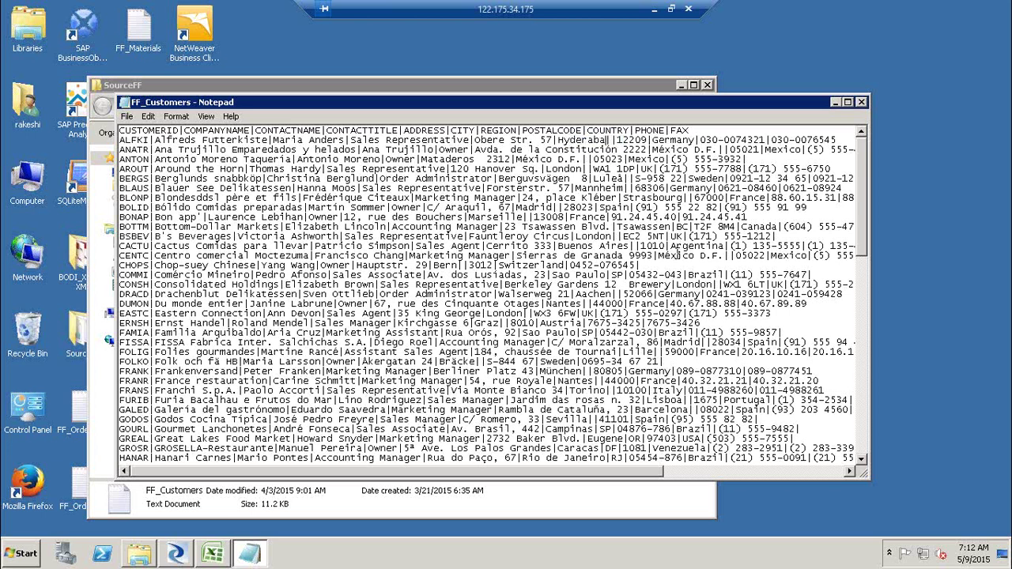
key("BackSpace")
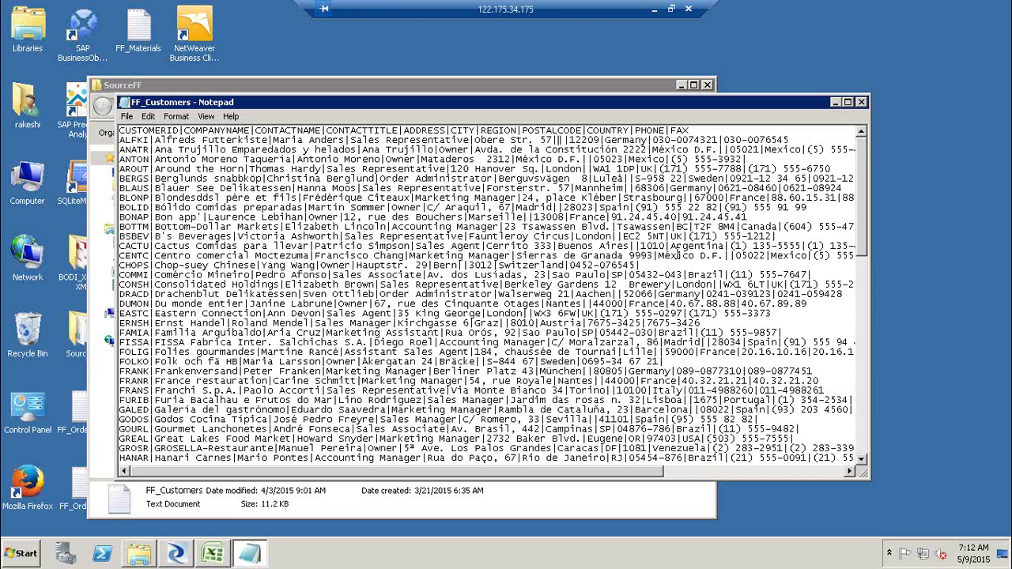
type("NYC")
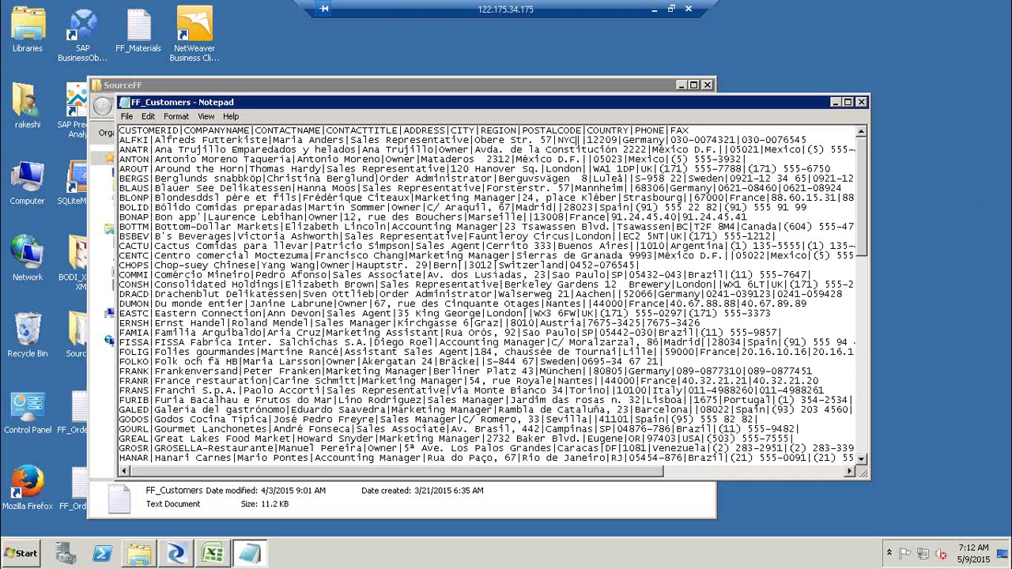
left_click(861, 102)
left_click(490, 293)
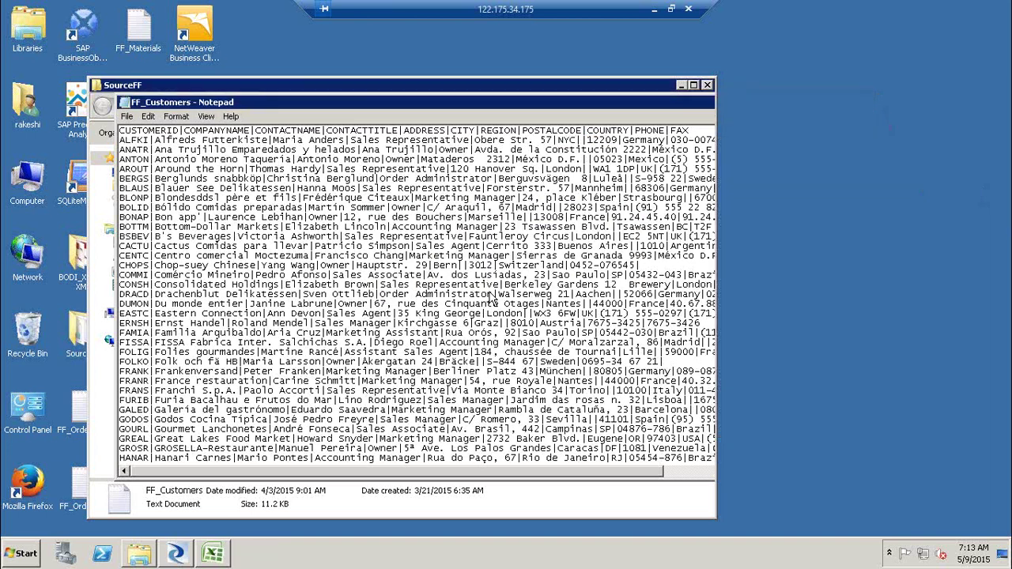
left_click(708, 85)
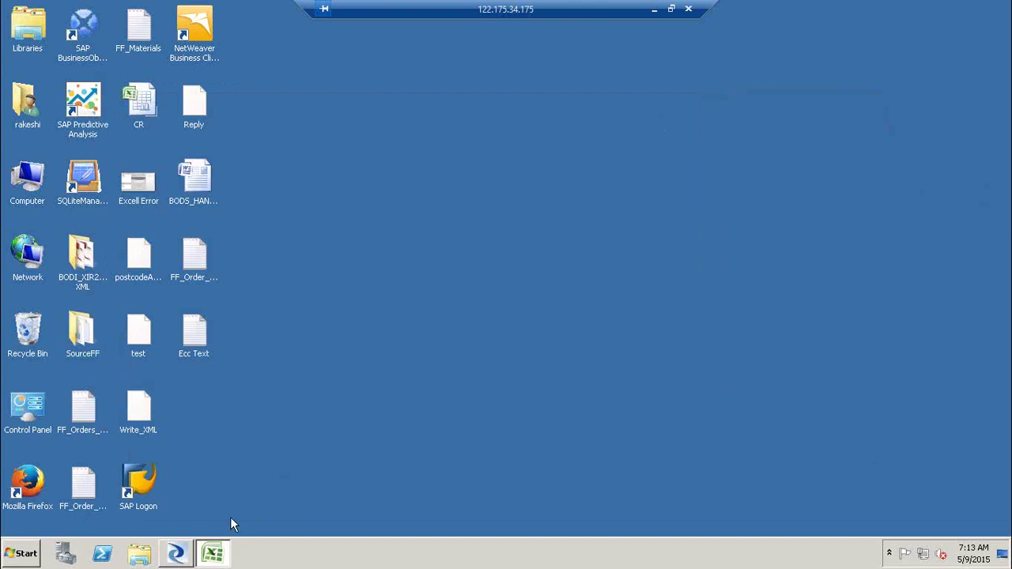
- Switch back to Data Services Designer and execute Job_HP with the default execution properties
left_click(176, 554)
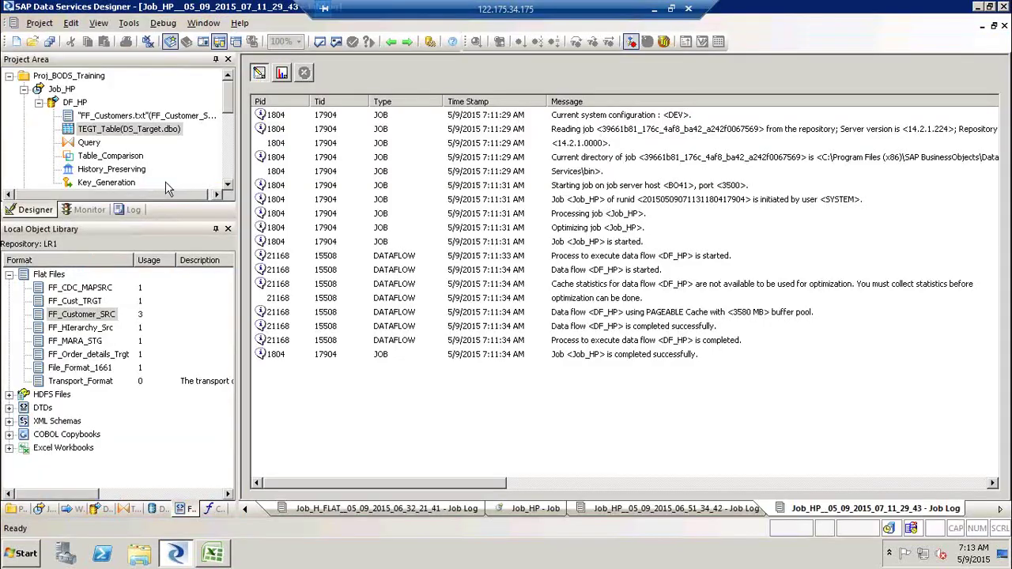
left_click(60, 91)
right_click(60, 90)
left_click(72, 98)
key("Return")
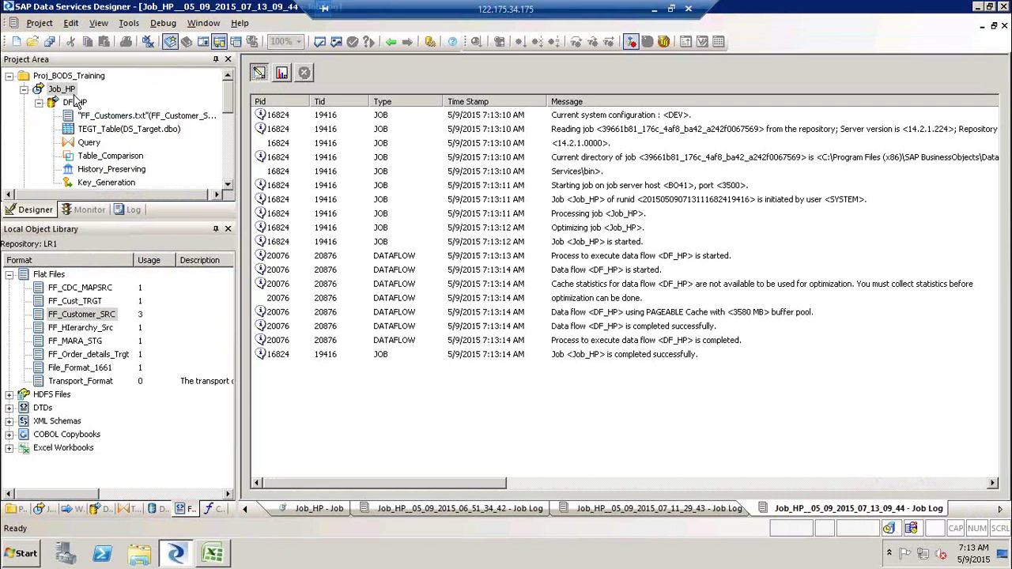
- Preview the TEGT_Table data in DF_HP, compare CITY, Valid_From, Valid_To, Column_Flag and Skey across the filtered customer's records, and close the preview
left_click(75, 103)
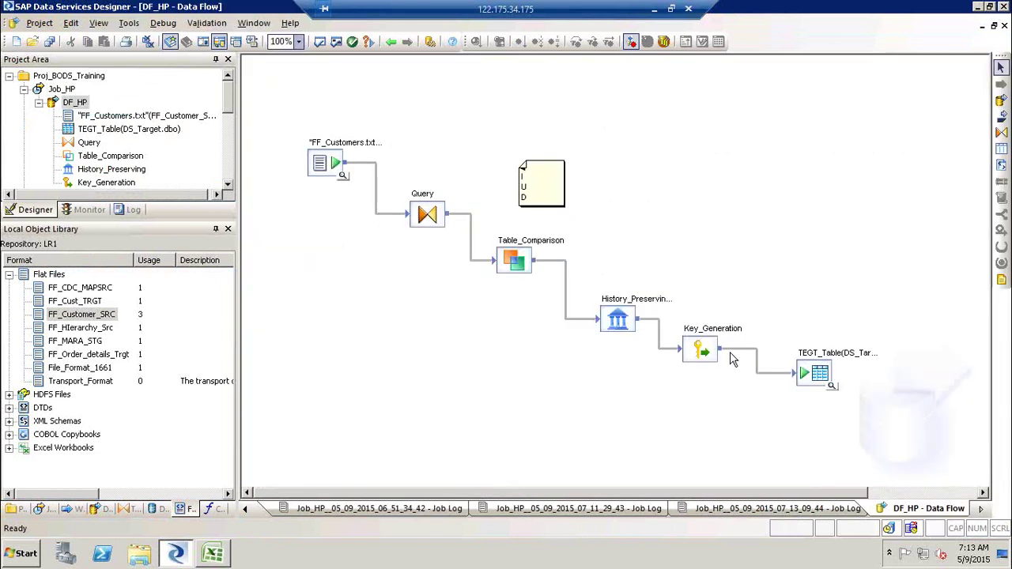
left_click(832, 386)
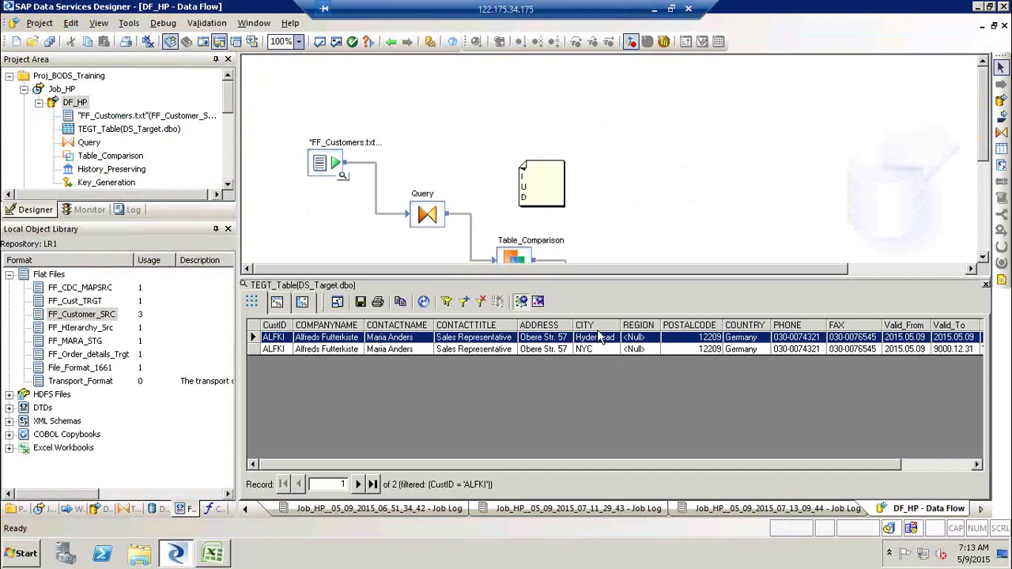
left_click(968, 468)
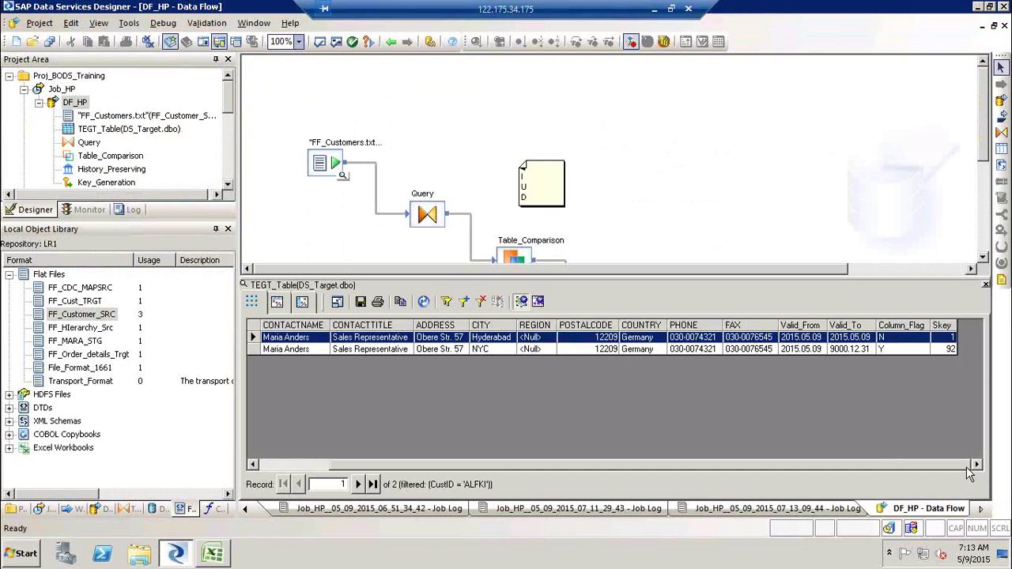
left_click(906, 349)
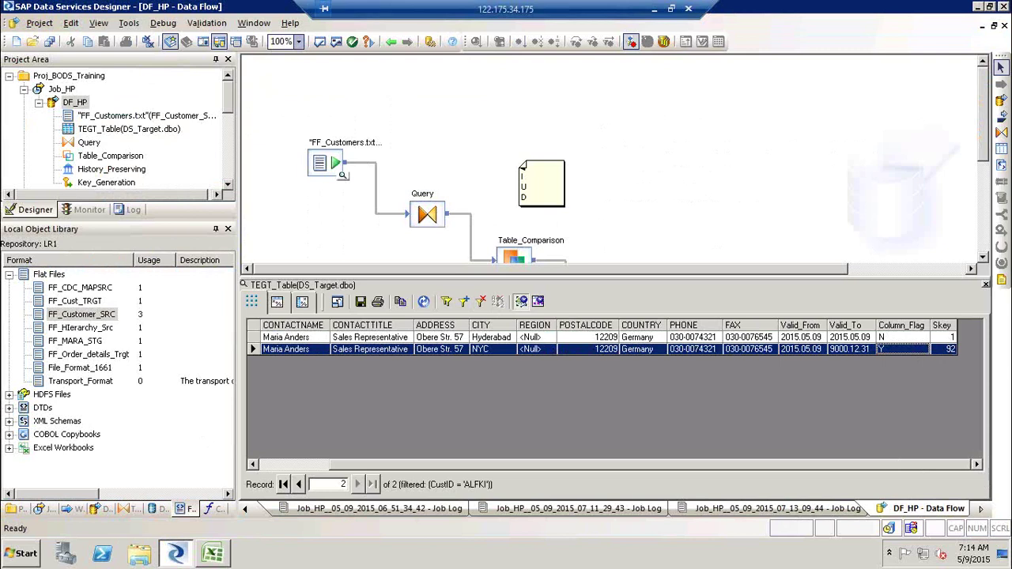
left_click(986, 286)
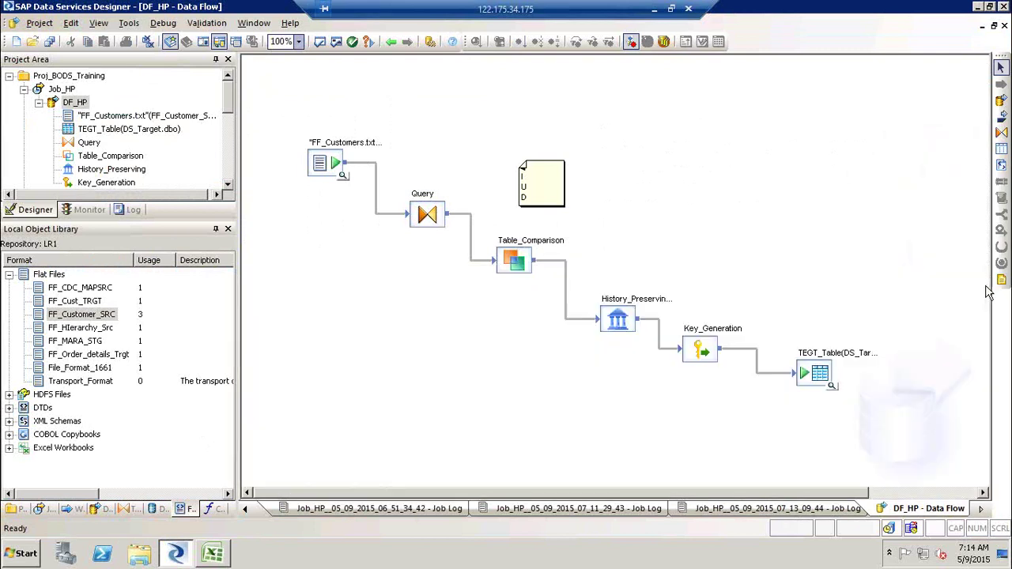
left_click_drag(279, 106, 878, 442)
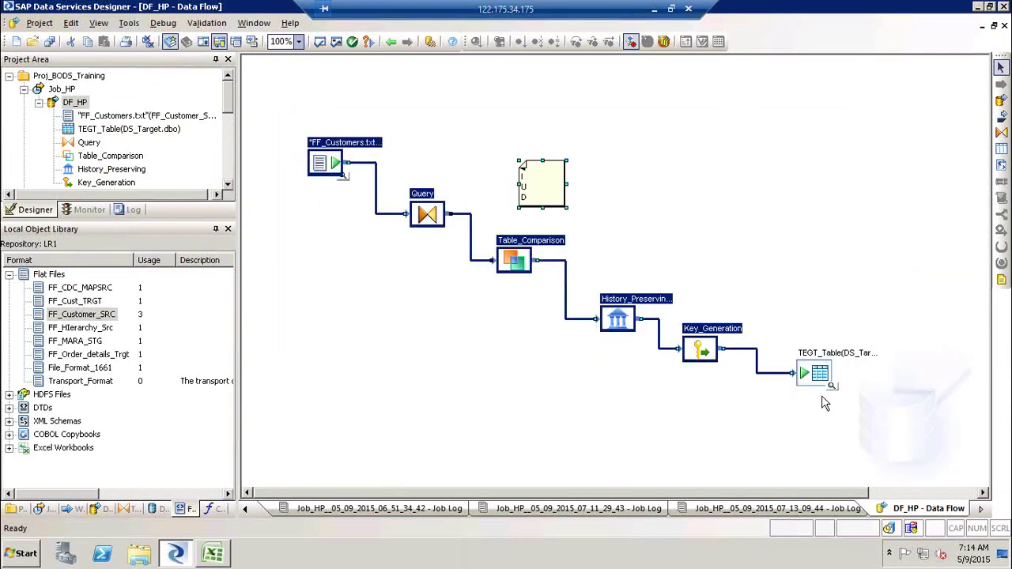
left_click(823, 380, "ctrl")
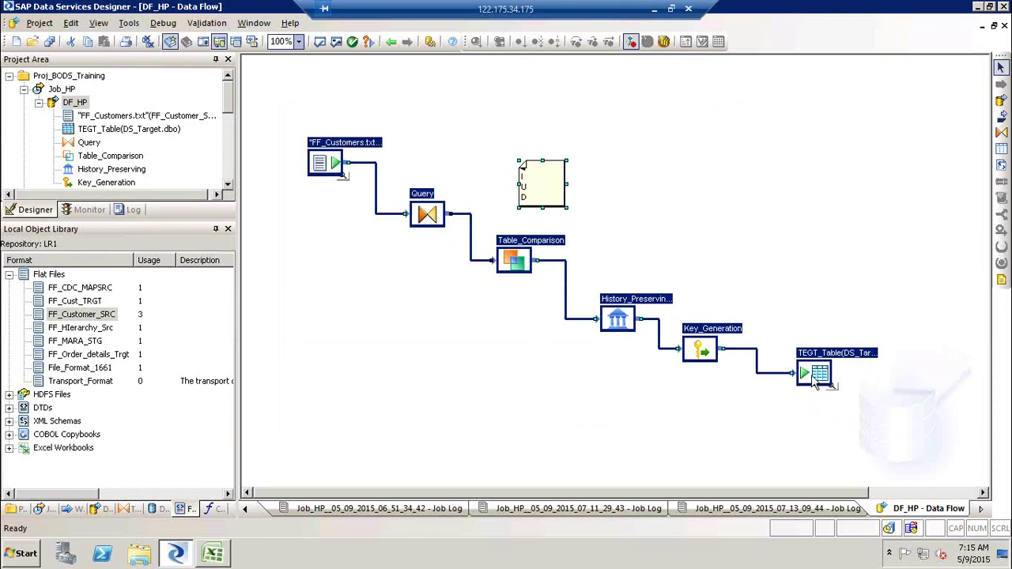
left_click(538, 427)
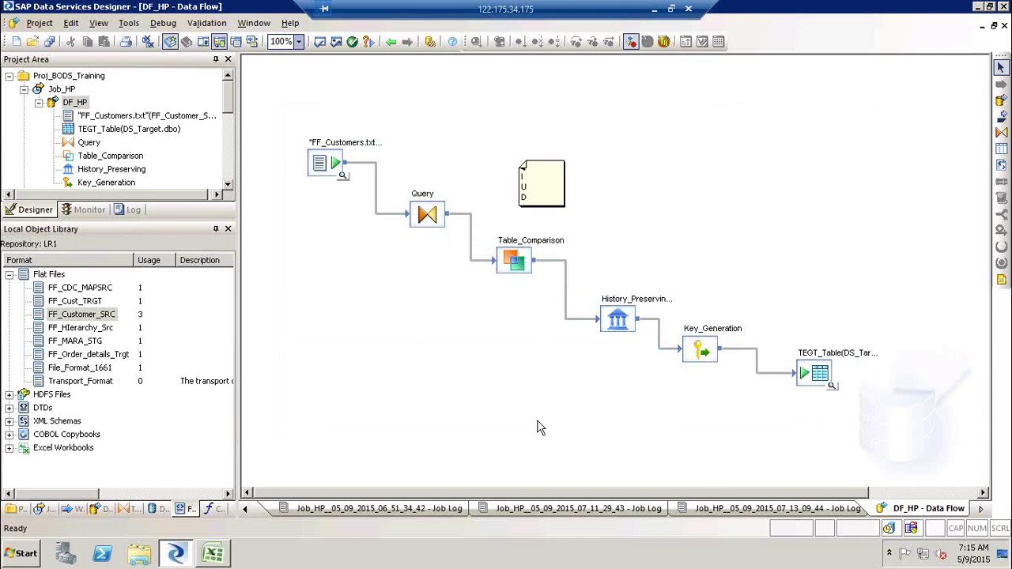
- List the transforms in the object library, collapse the Data Integrator and Platform groups, and expand Data Quality to examine its transforms
left_click(121, 510)
scroll(227, 281, "up", 1)
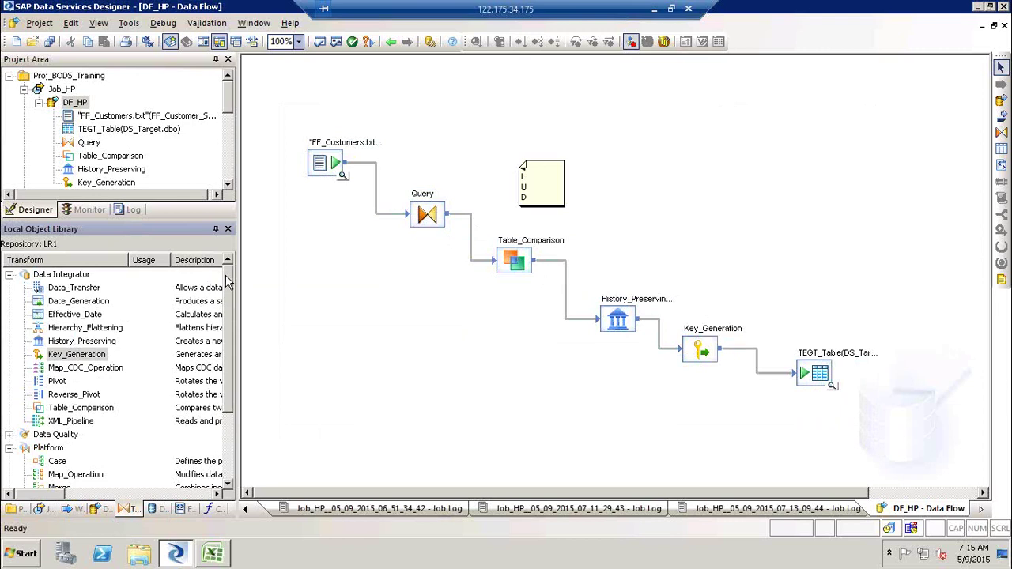
left_click(9, 275)
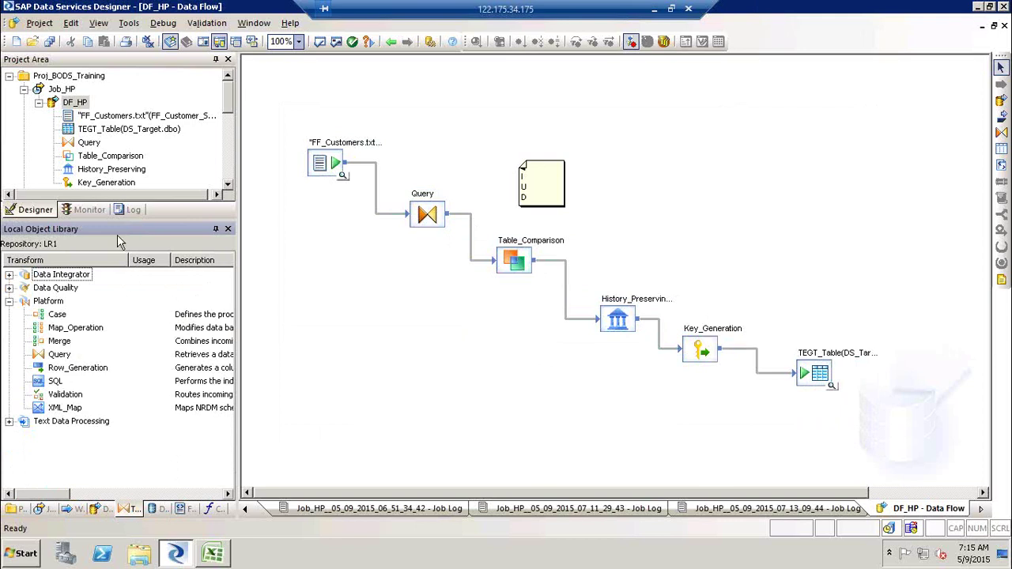
left_click(9, 302)
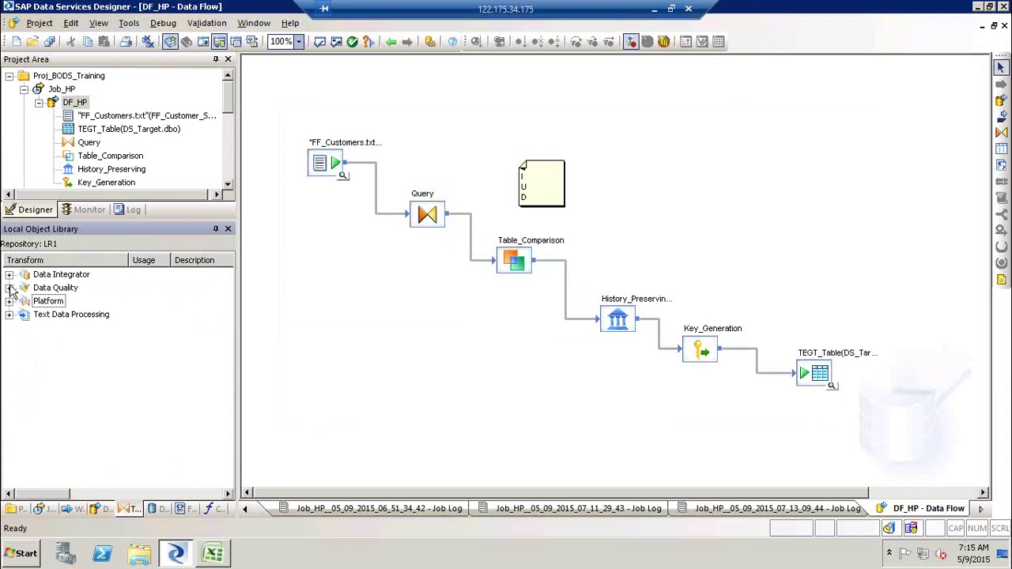
left_click(9, 288)
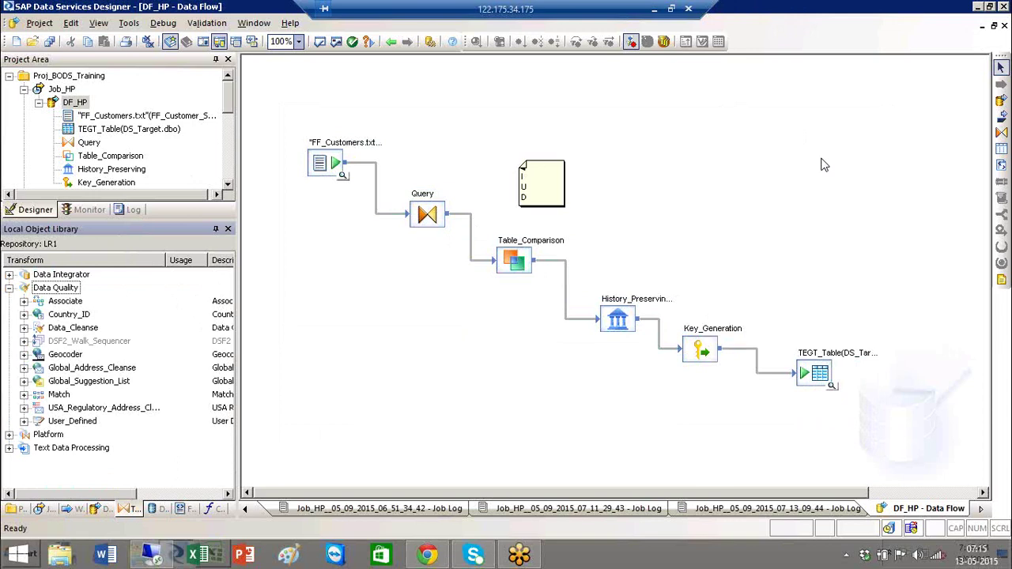
left_click(750, 192)
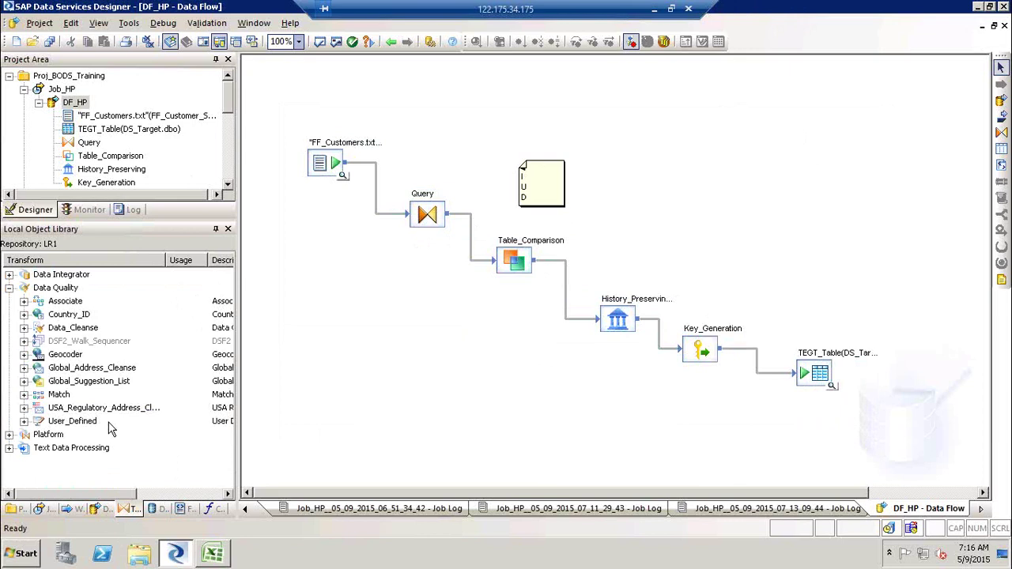
- Move the TEGT_Table target slightly lower in the DF_HP data flow
left_click_drag(283, 106, 907, 487)
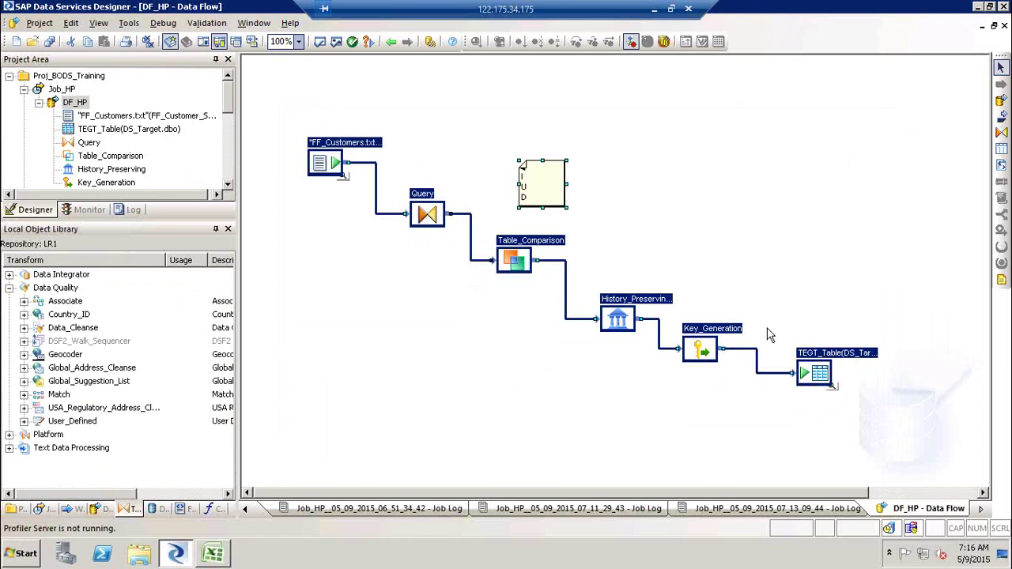
left_click(798, 420)
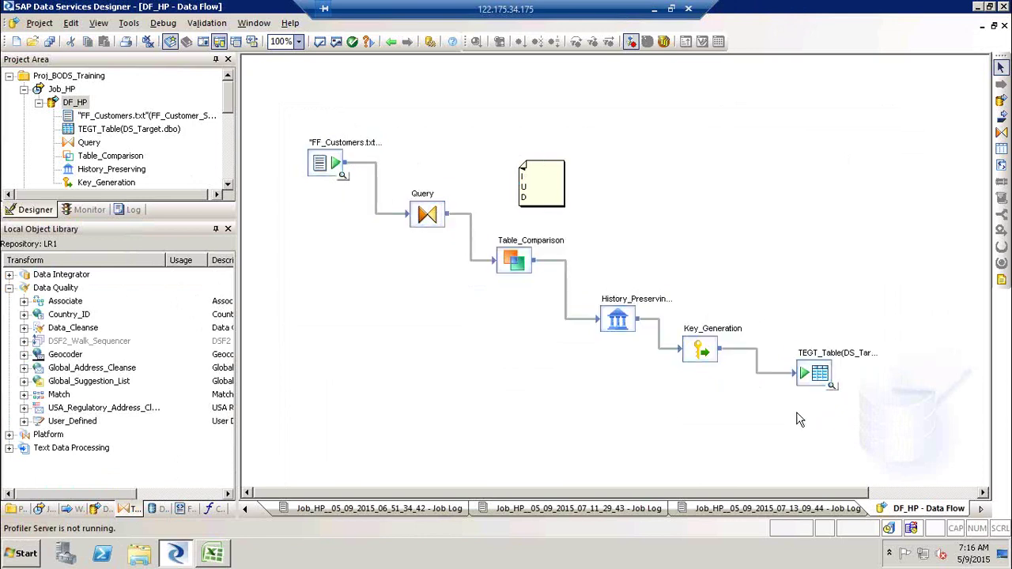
left_click_drag(820, 385, 812, 404)
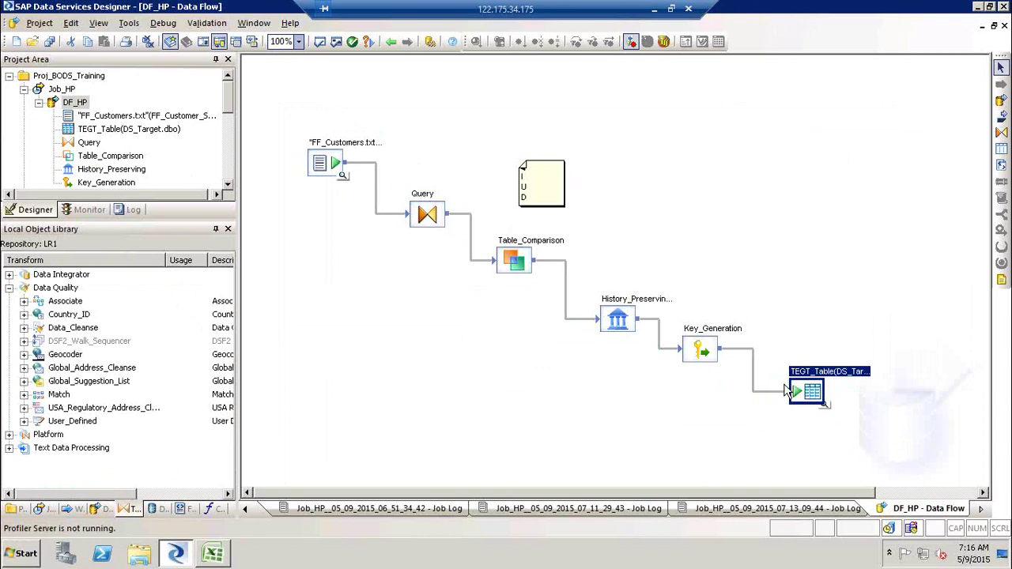
- Select the FF_Customers.txt source, Table_Comparison and TEGT_Table together in DF_HP, and expand the Platform transforms in the object library
left_click(331, 173)
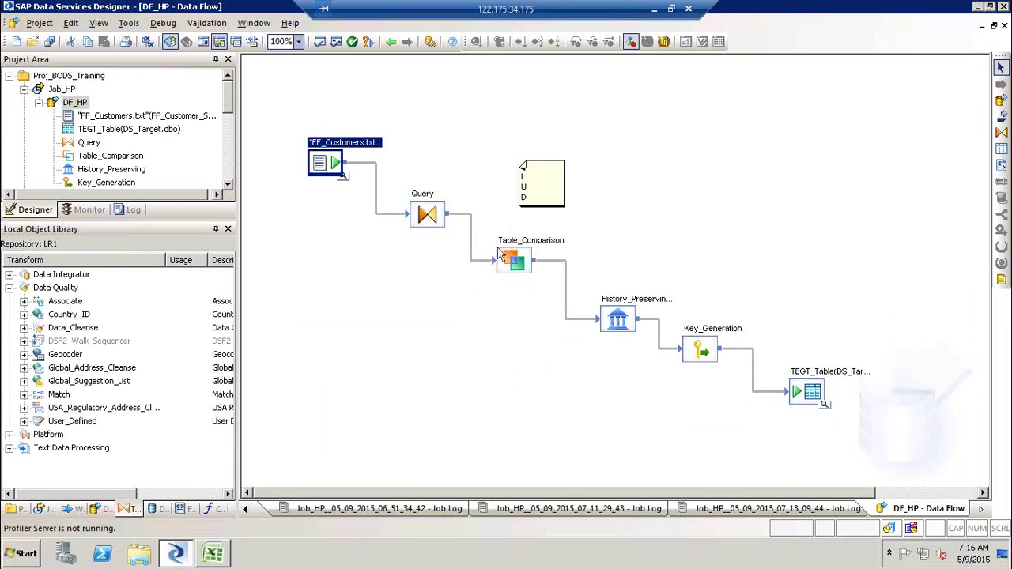
left_click(521, 276, "ctrl")
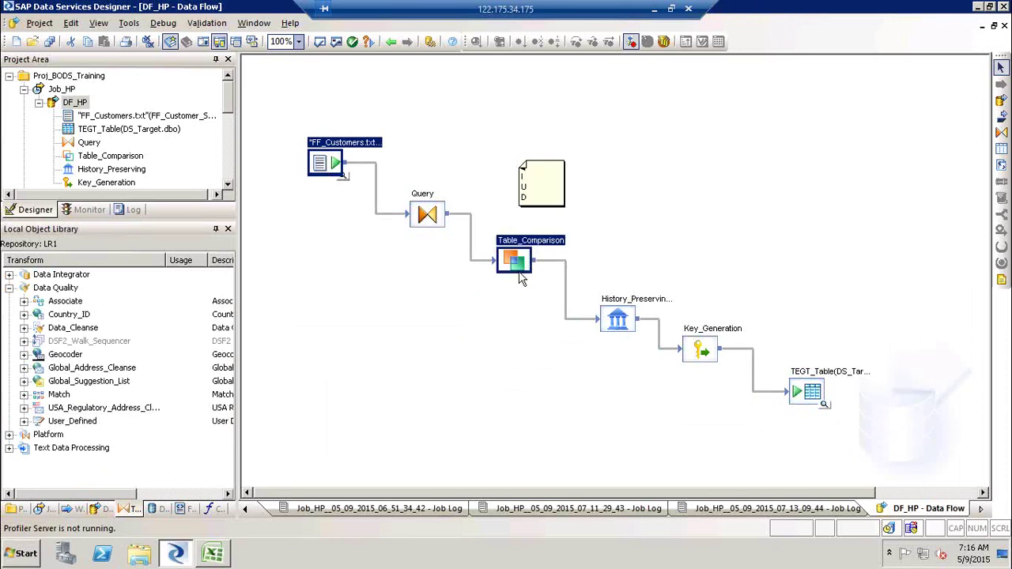
left_click(819, 403, "ctrl")
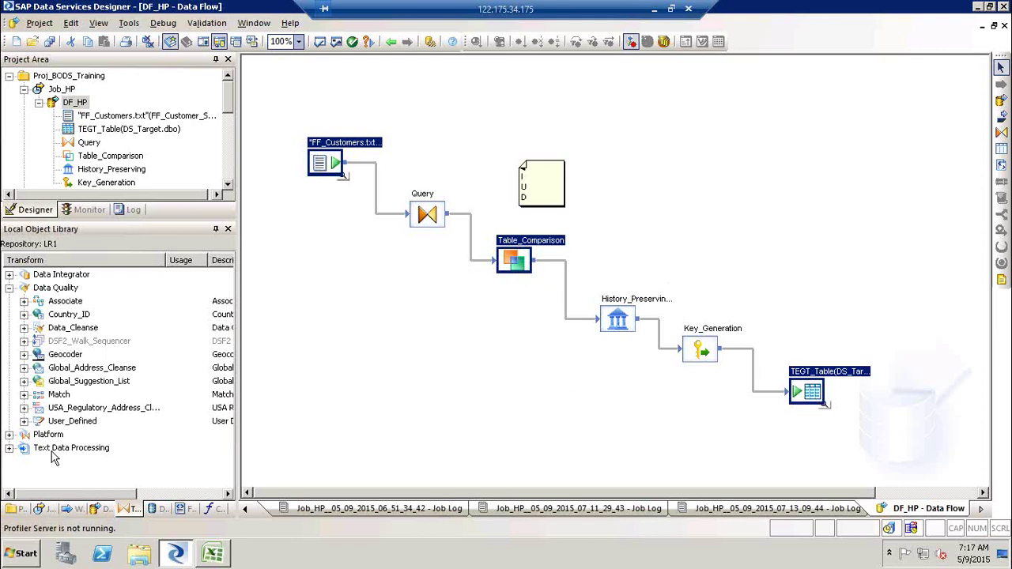
left_click(9, 434)
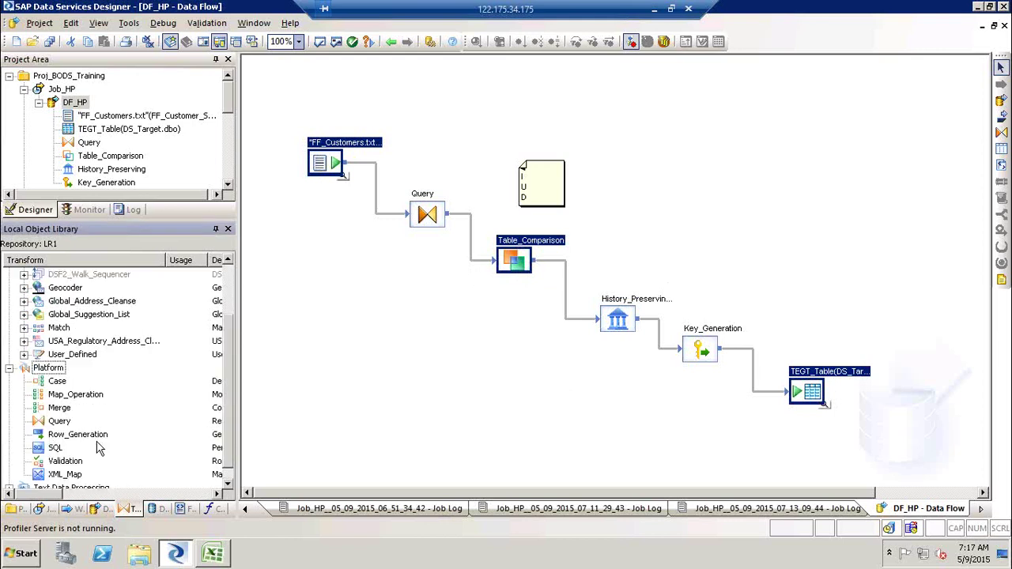
- Delete the annotation listing I, U and D from the DF_HP data flow
left_click(90, 399)
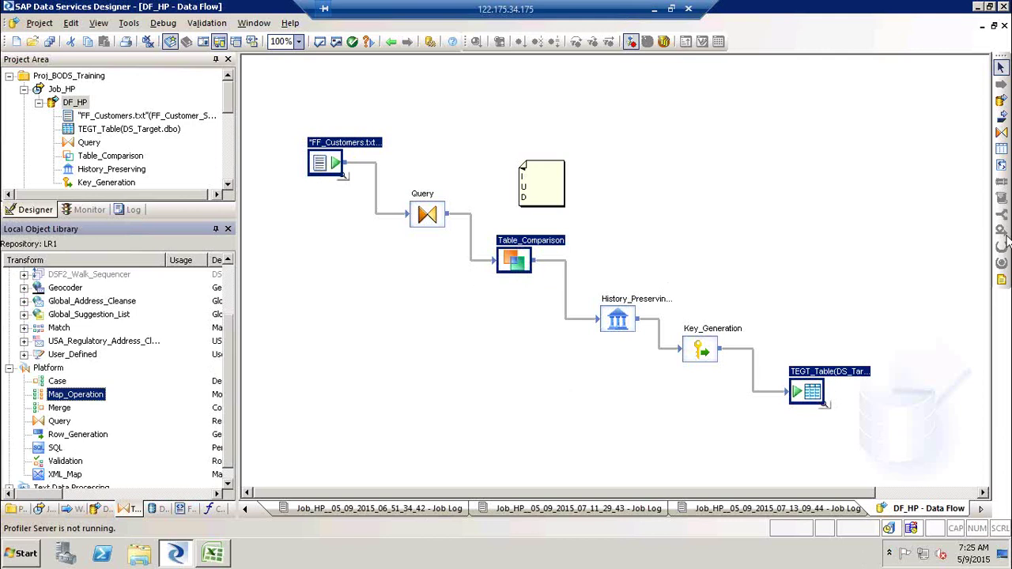
left_click(557, 194)
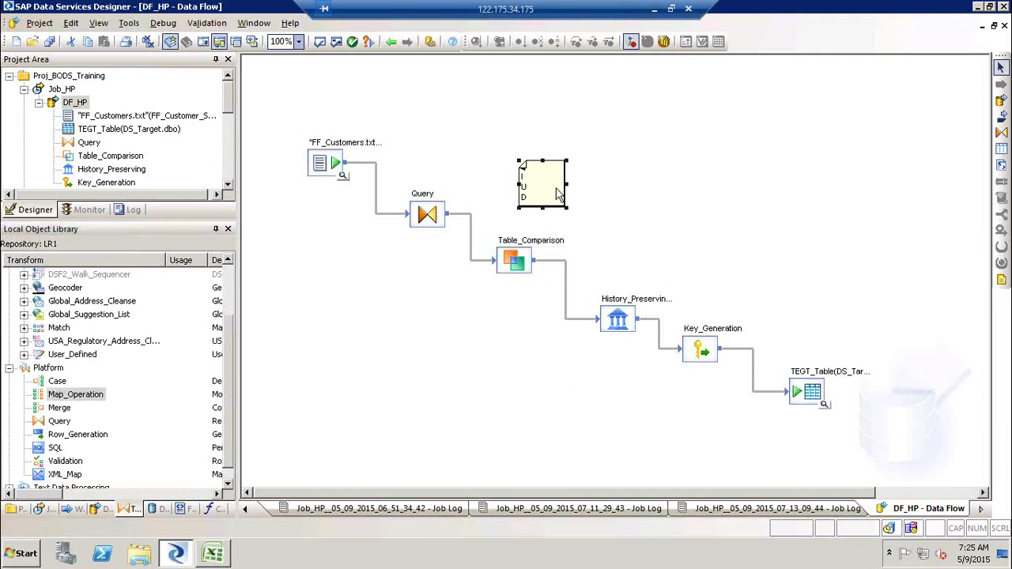
key("Delete")
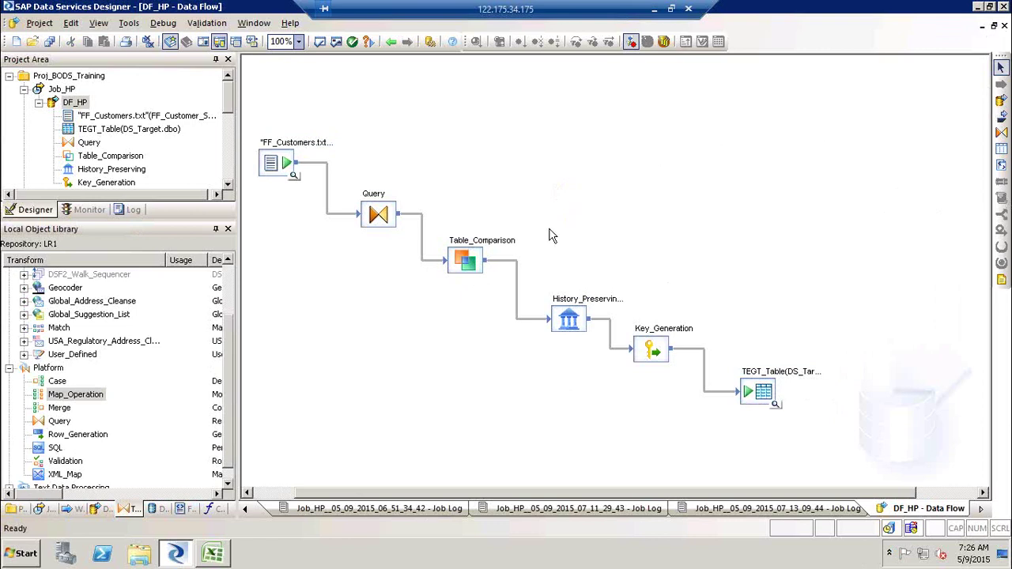
- Collapse the Data Quality and Platform transform groups in the object library
left_click_drag(186, 220, 186, 333)
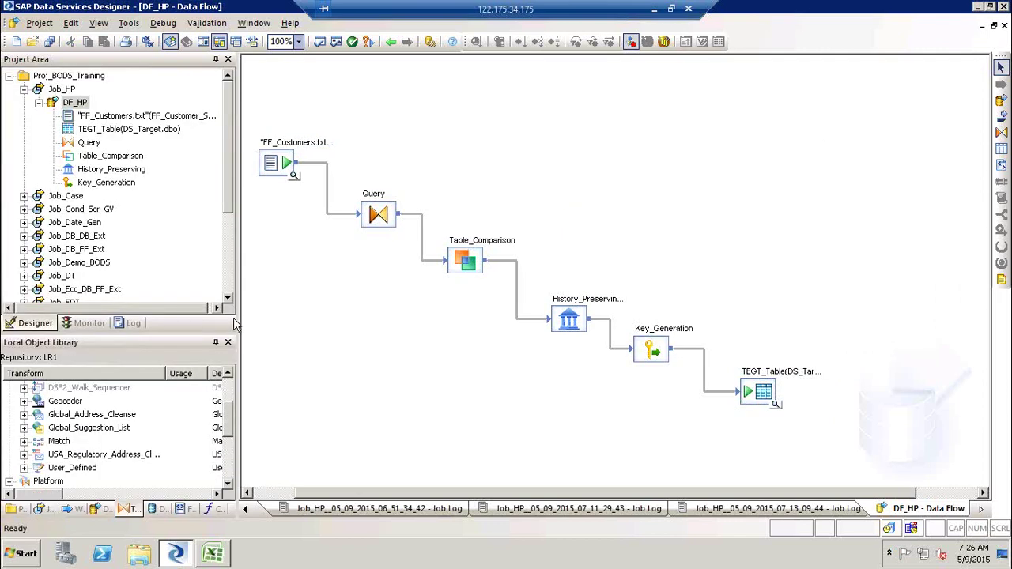
left_click_drag(201, 333, 189, 219)
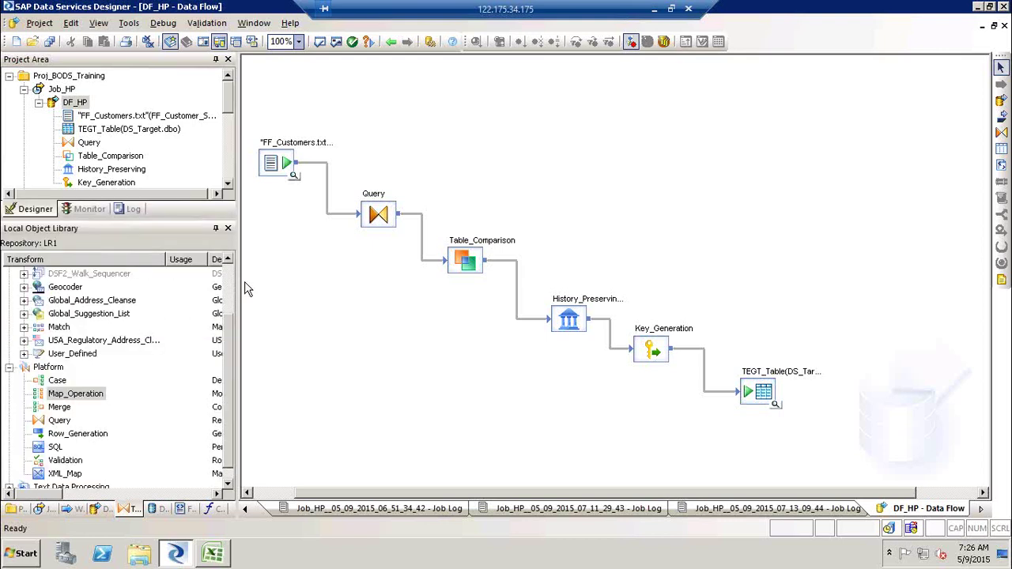
scroll(233, 281, "up", 2)
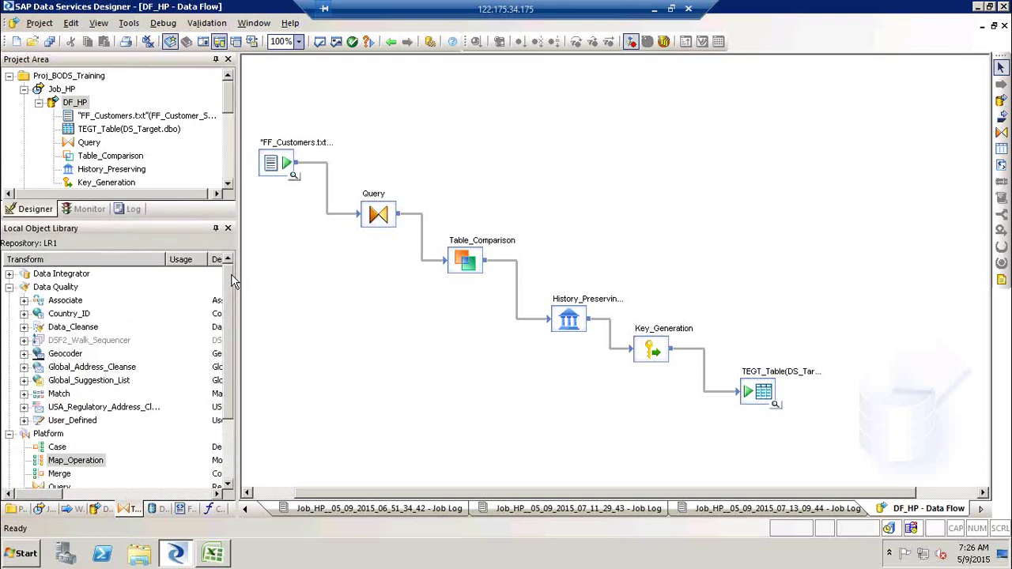
left_click(10, 289)
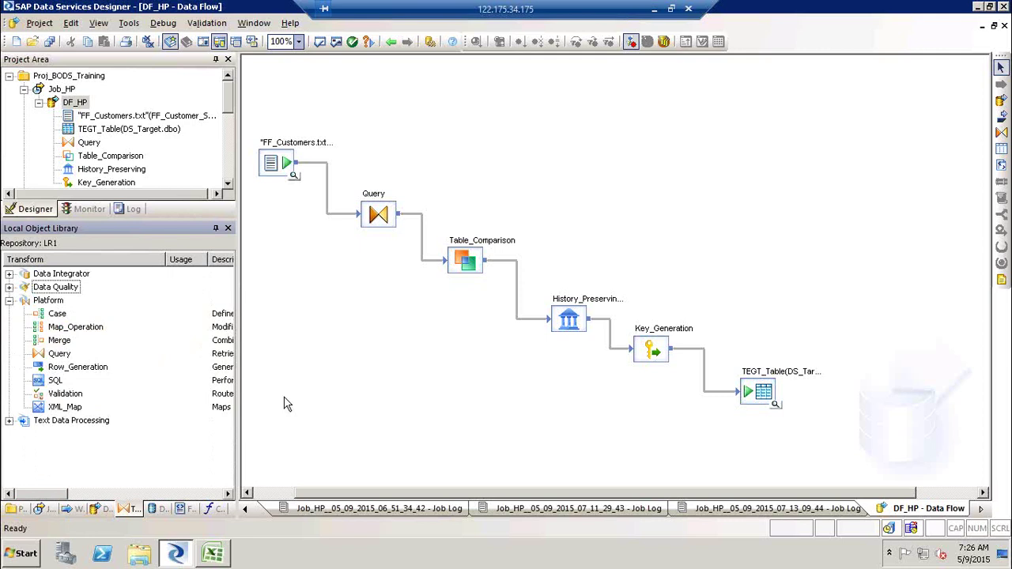
left_click(9, 300)
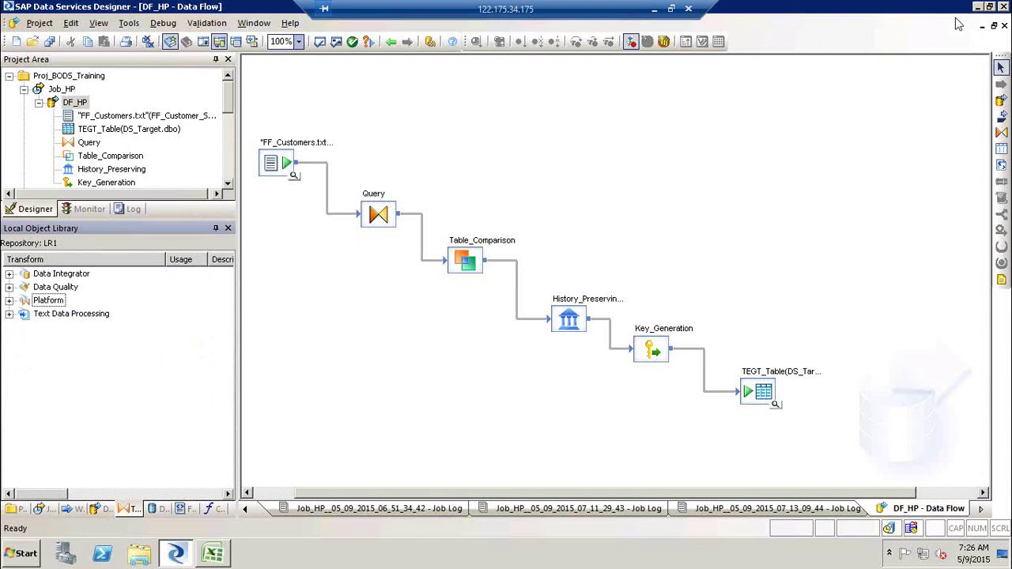
left_click(670, 243)
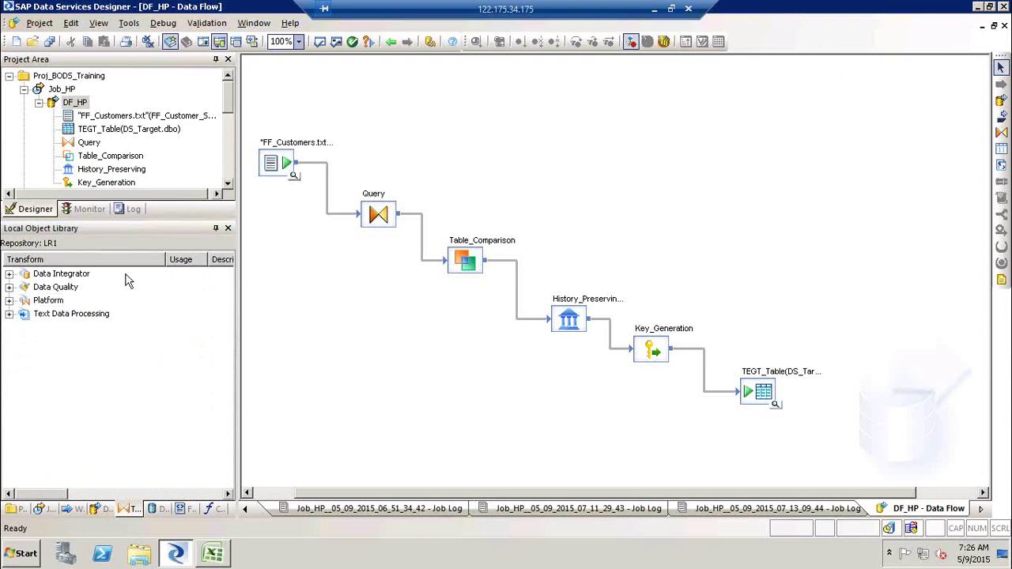
left_click(9, 304)
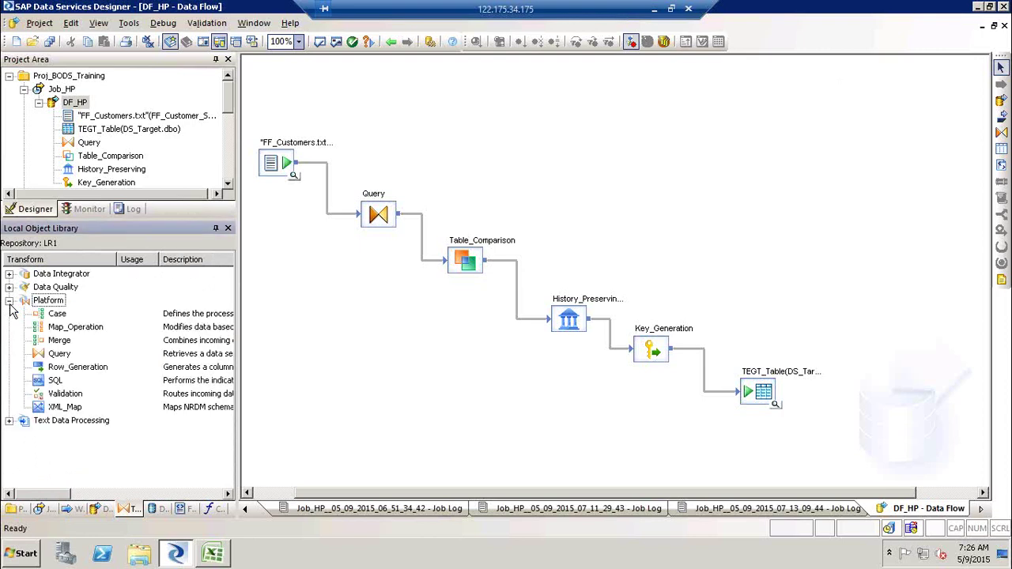
left_click(10, 300)
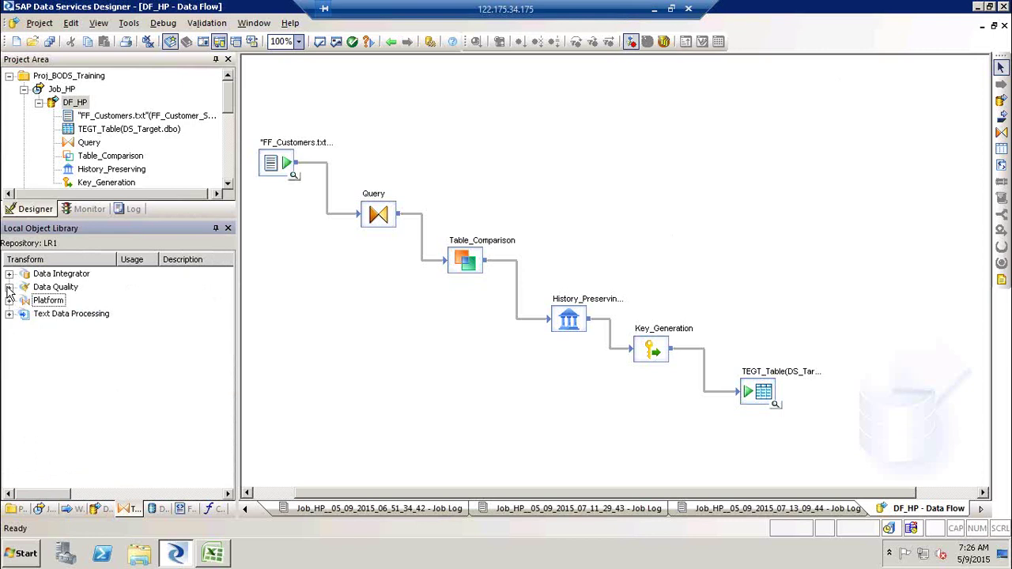
- Expand the Data Quality transforms, examine the configurations under Match including Base_Match, and collapse the group again
left_click(9, 287)
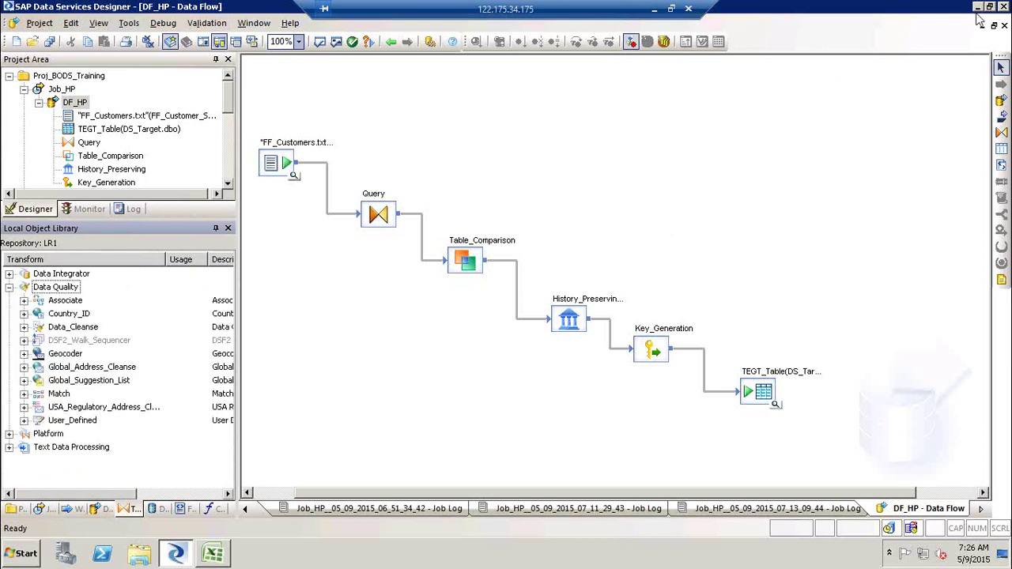
left_click(837, 184)
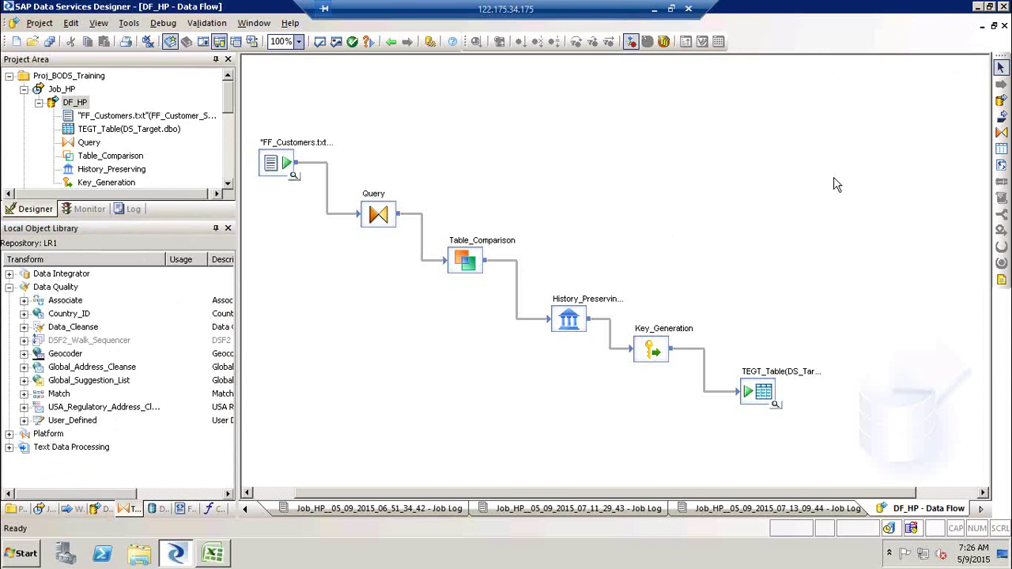
left_click(57, 290)
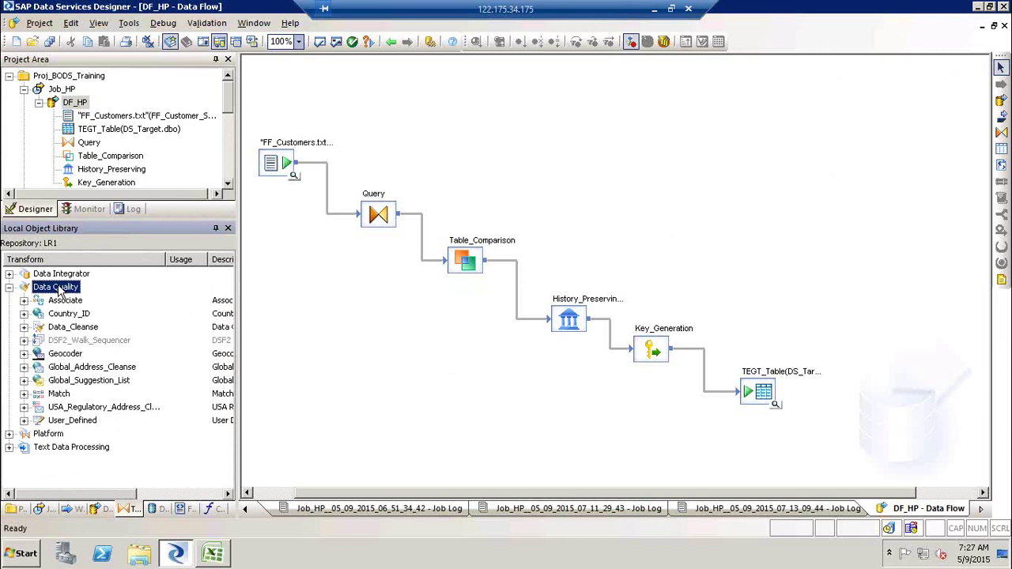
left_click(24, 394)
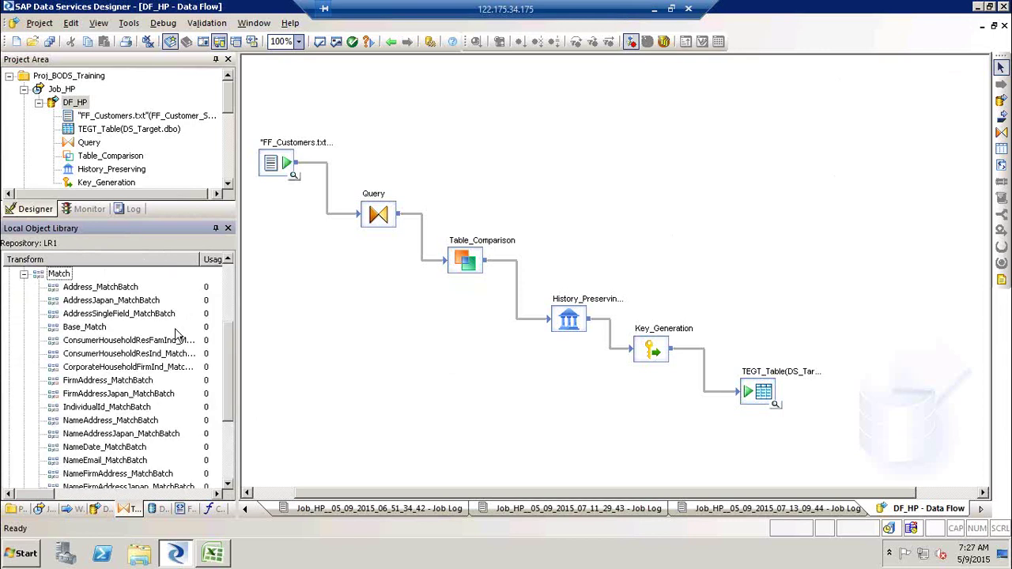
left_click(91, 331)
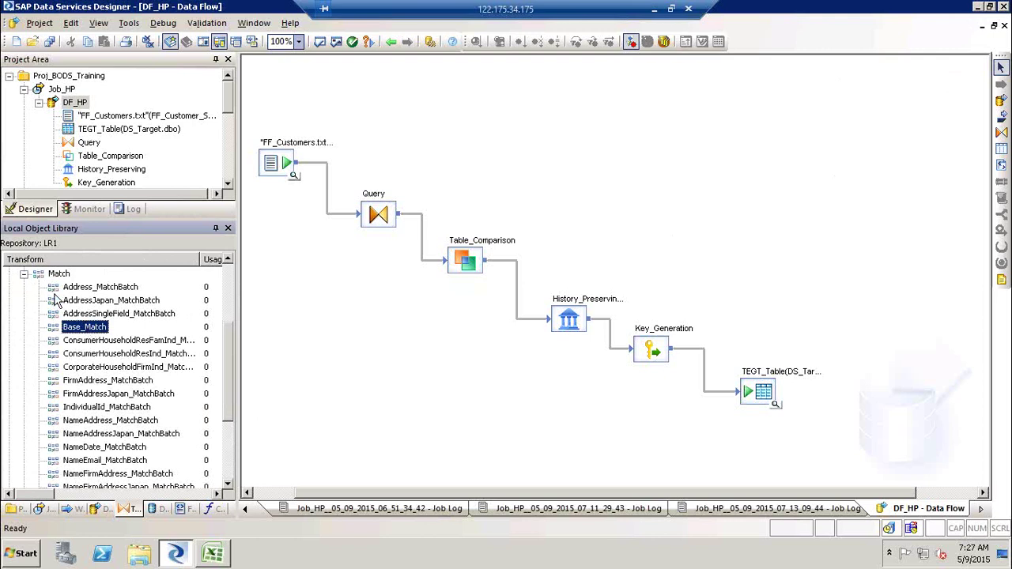
left_click(24, 273)
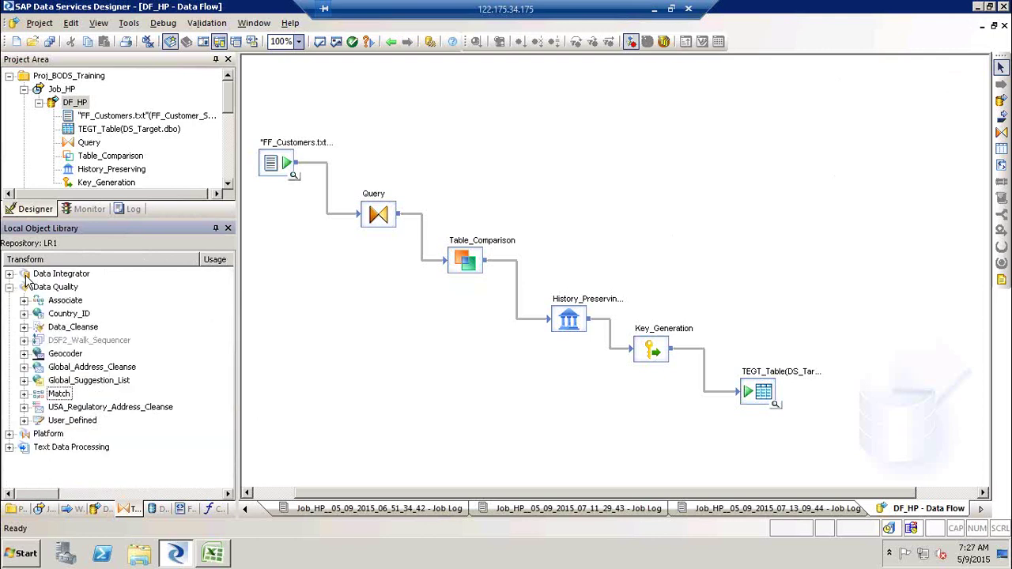
left_click(59, 395)
left_click(9, 287)
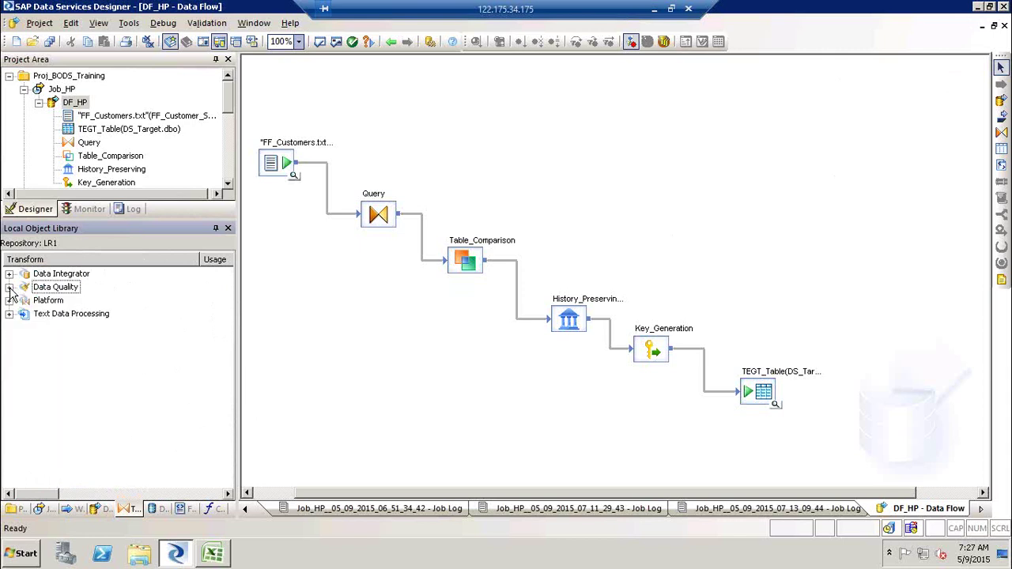
- Collapse DF_HP in the project tree and create a new job named Job_Match in Proj_BODS_Training
left_click(38, 103)
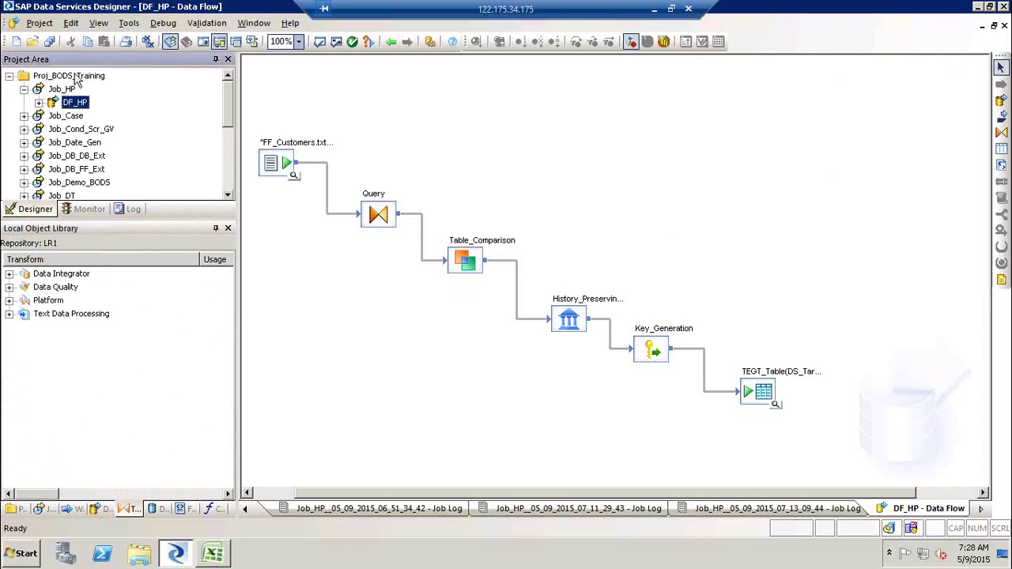
right_click(76, 78)
left_click(91, 82)
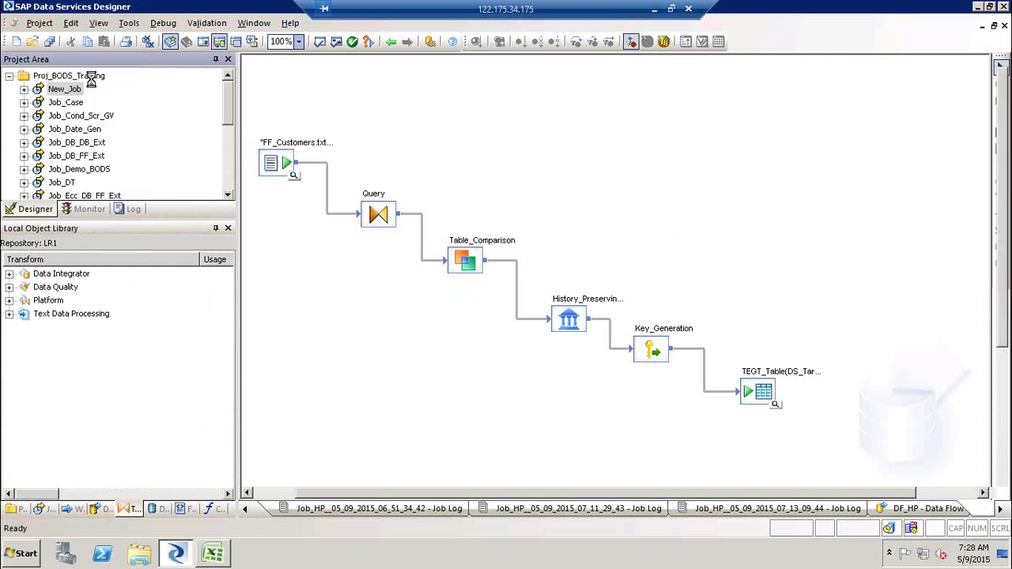
type("Job_Match")
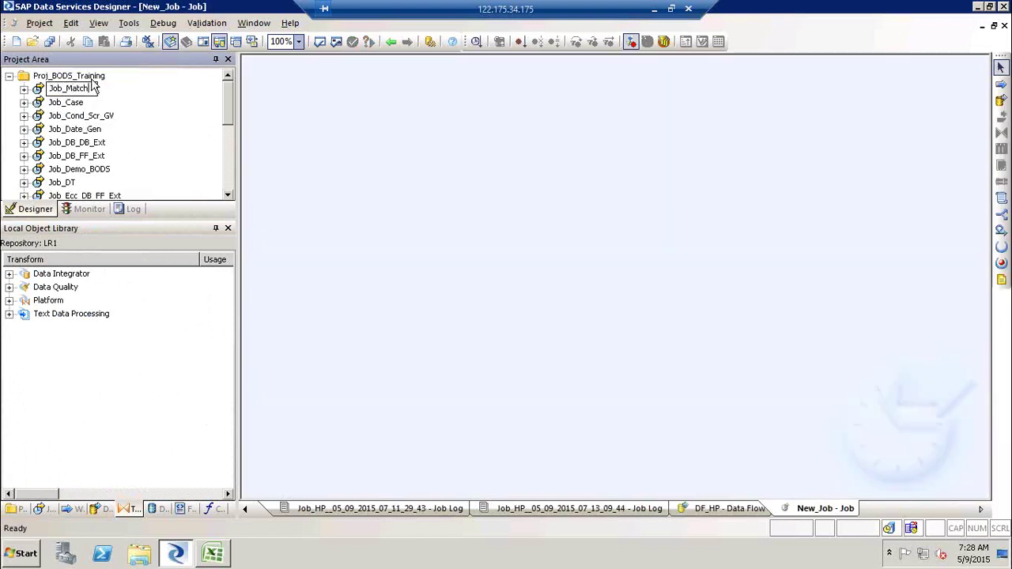
key("Return")
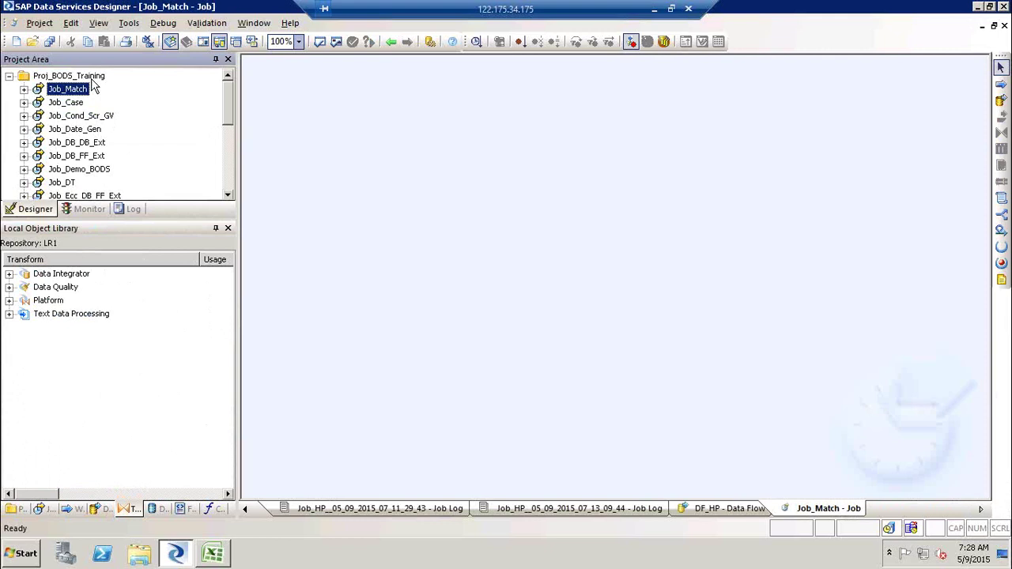
- Switch to the Excel workbook and enter "Dup" in E16 and "Potential Dup" in F17 on Sheet3
key("super+d")
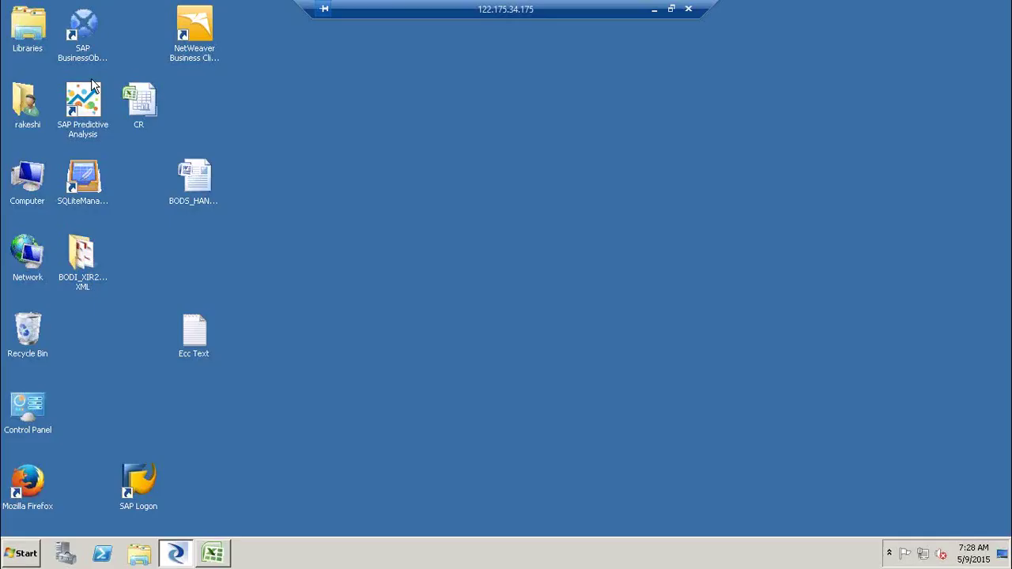
left_click(213, 556)
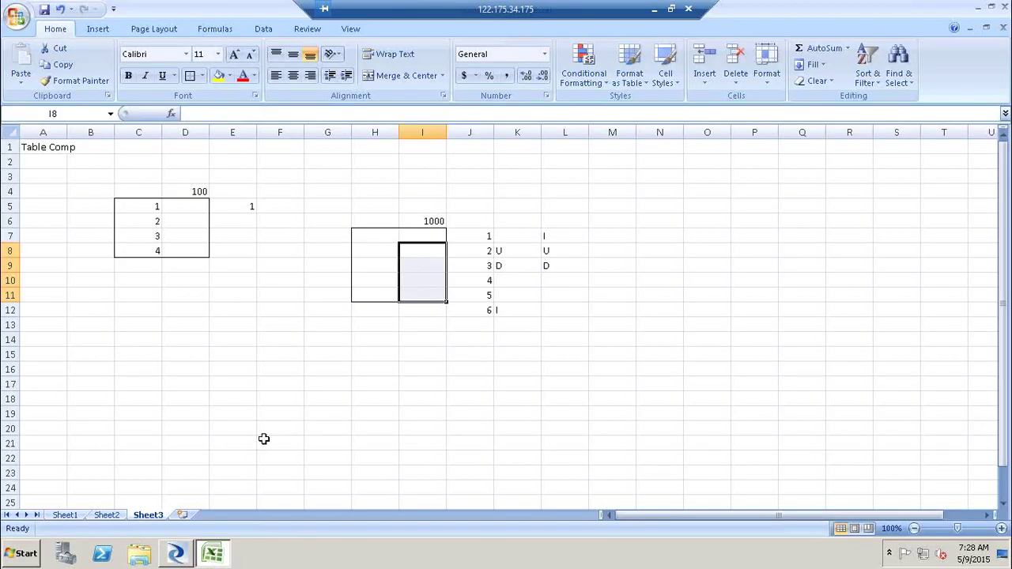
left_click(327, 399)
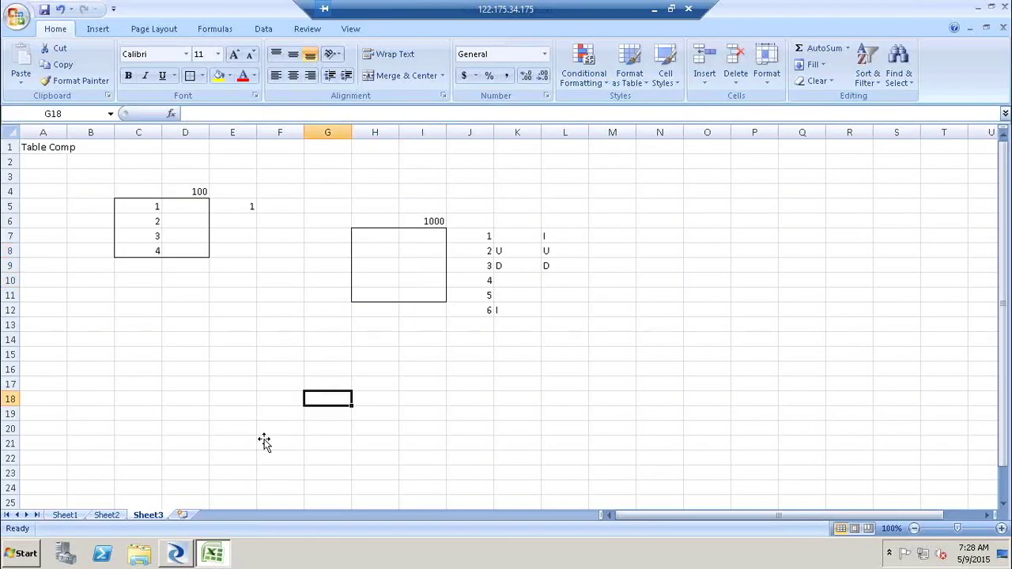
left_click(246, 370)
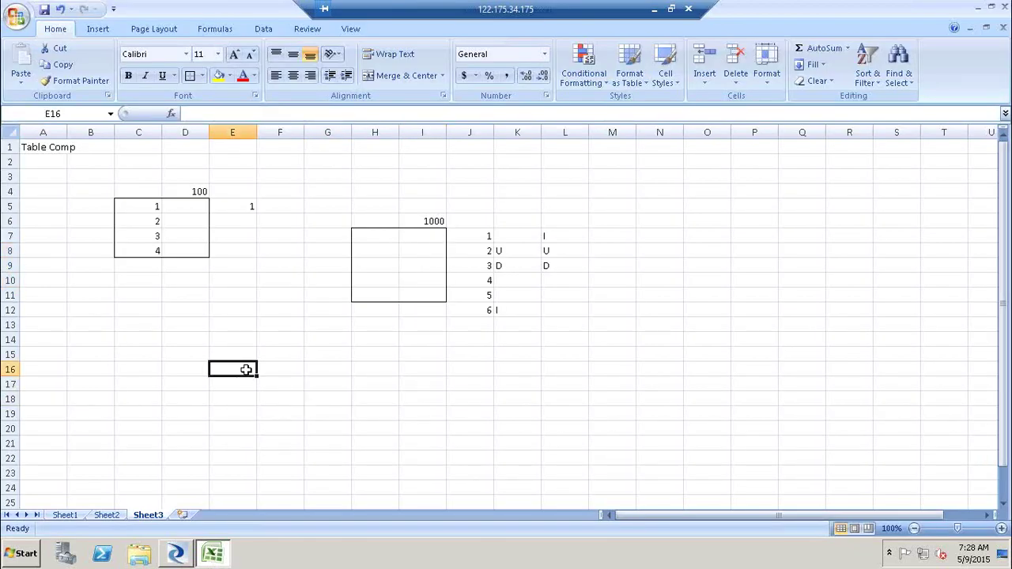
type("Dup")
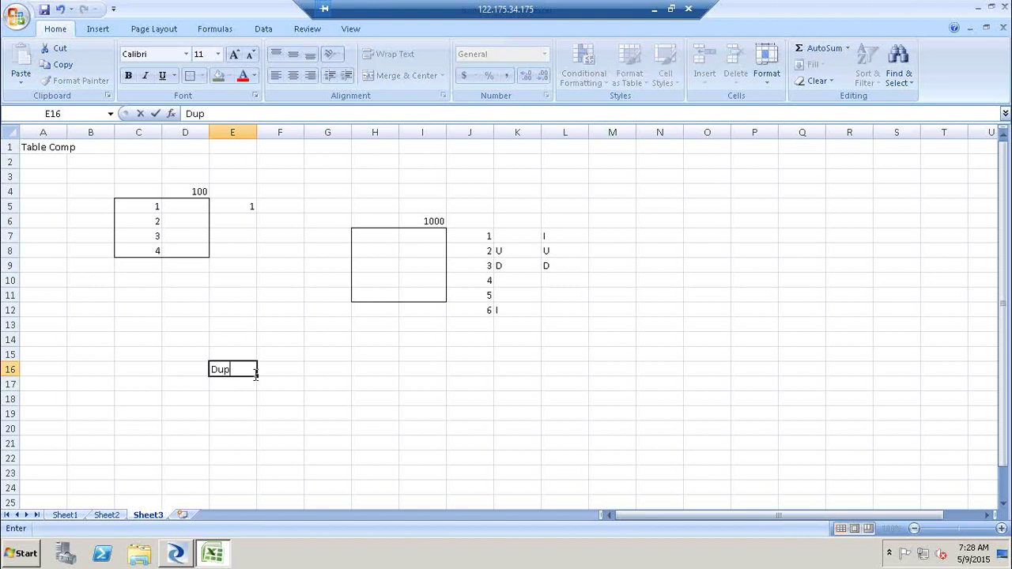
left_click(271, 384)
type("Poten")
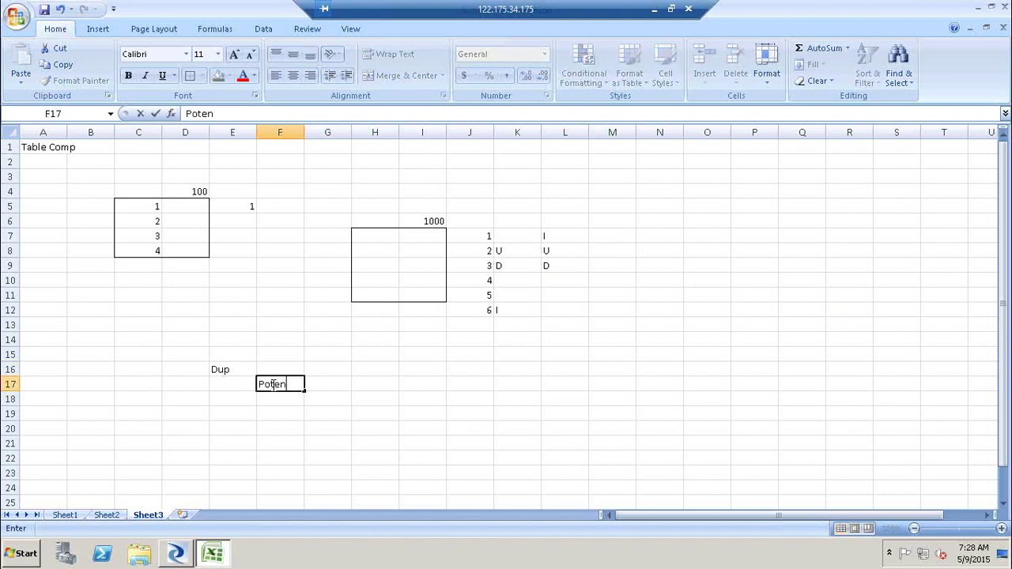
type("tial Dup")
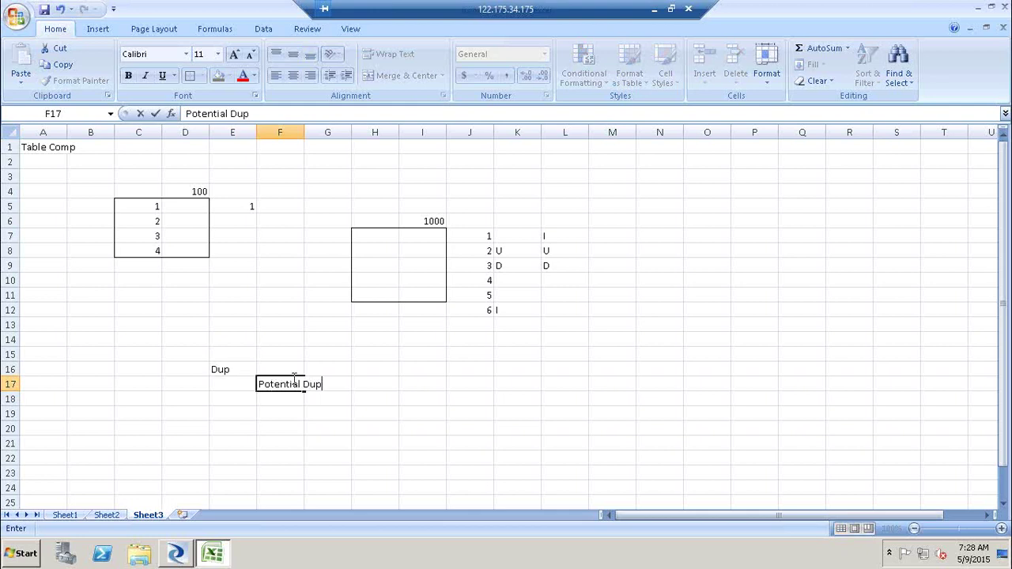
left_click(458, 380)
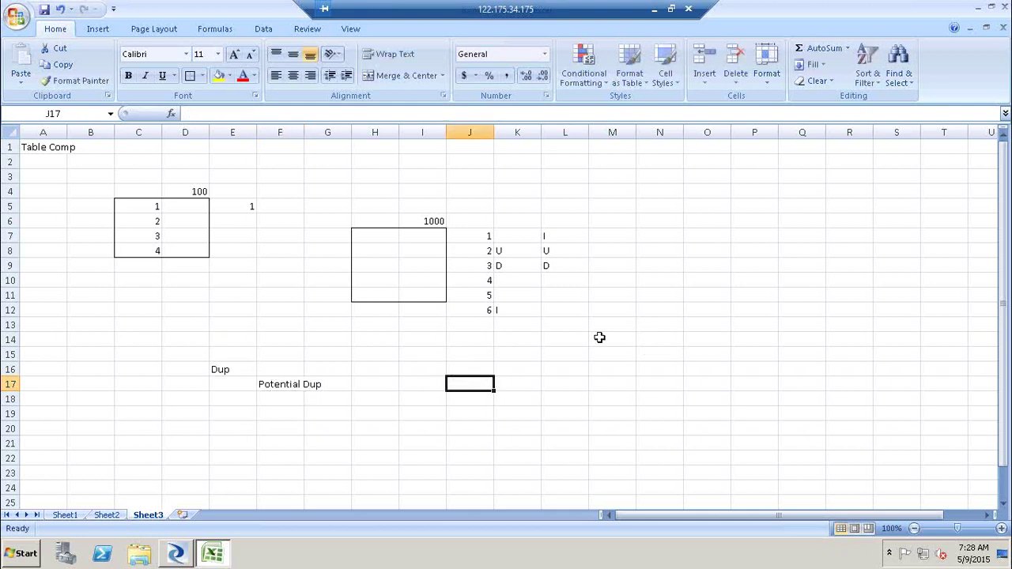
- Outline the range L15:P21 on Sheet3 with an outside border and enter the header "empn" in L15
left_click_drag(545, 351, 741, 443)
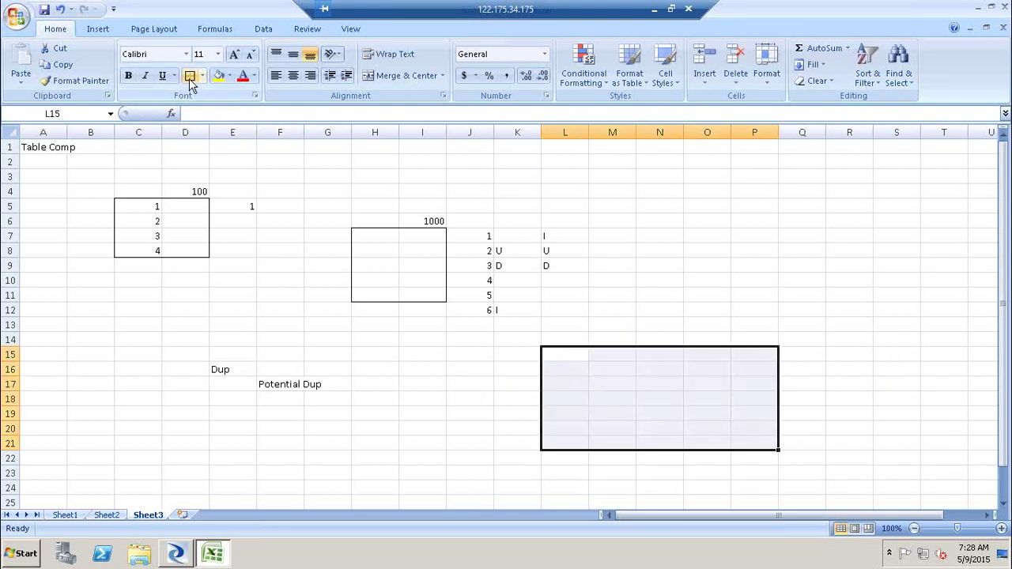
left_click(564, 359)
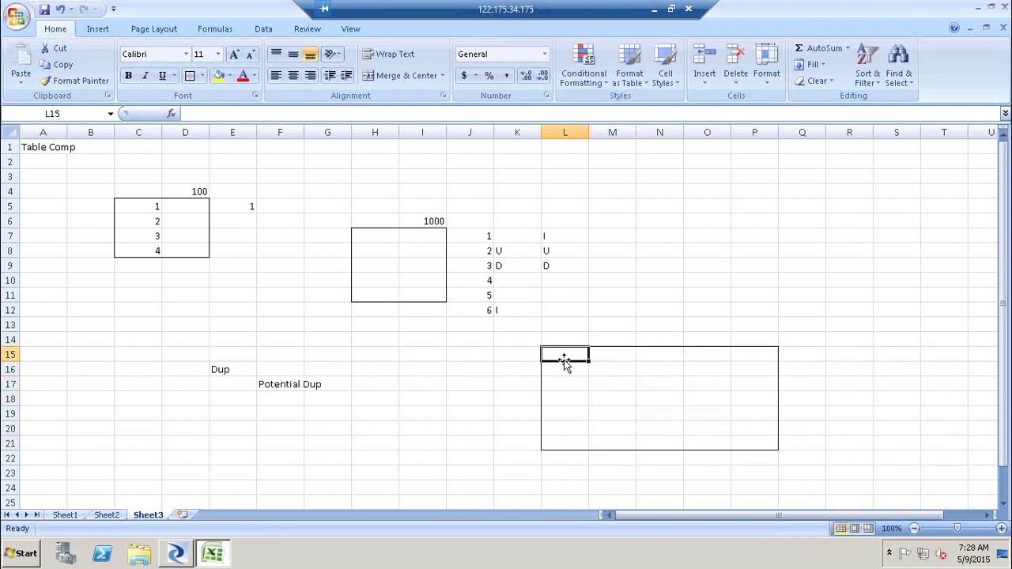
type("e,p")
key("BackSpace")
key("BackSpace")
type("mpn")
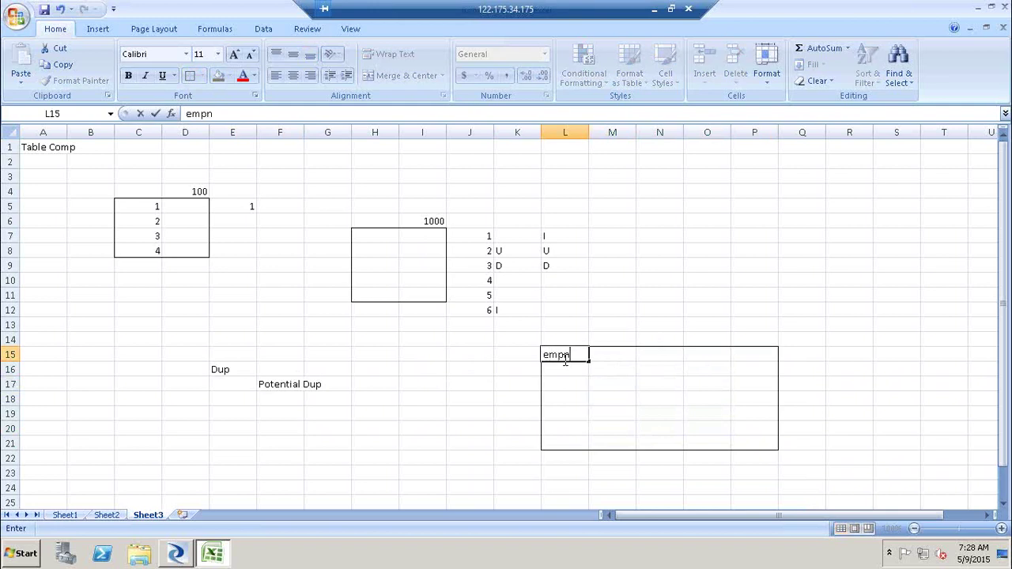
key("Tab")
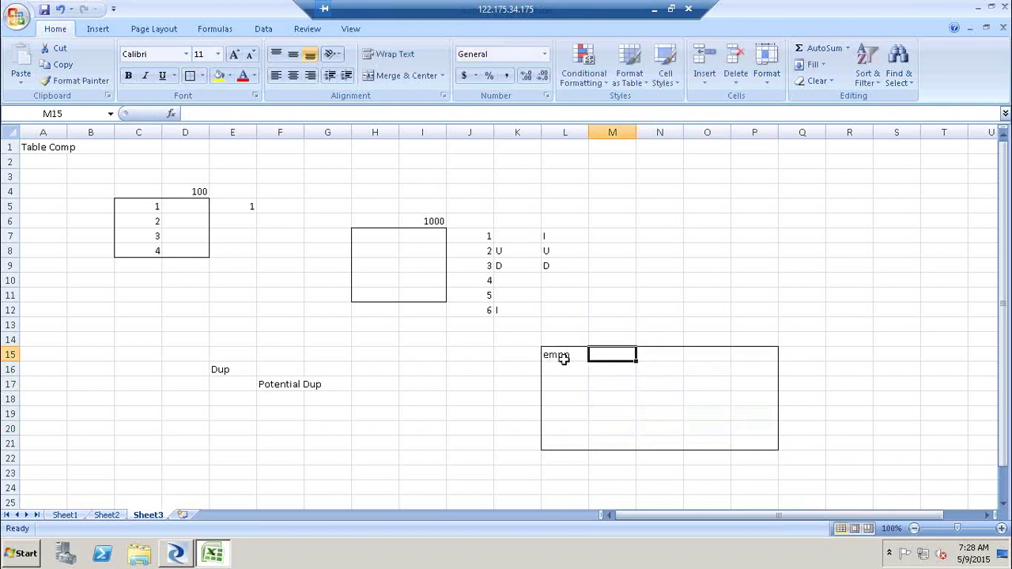
- Enter the remaining table headers "name" in M15, "Sal" in N15 and "Desig" in O15
type("nAM")
key("BackSpace")
key("BackSpace")
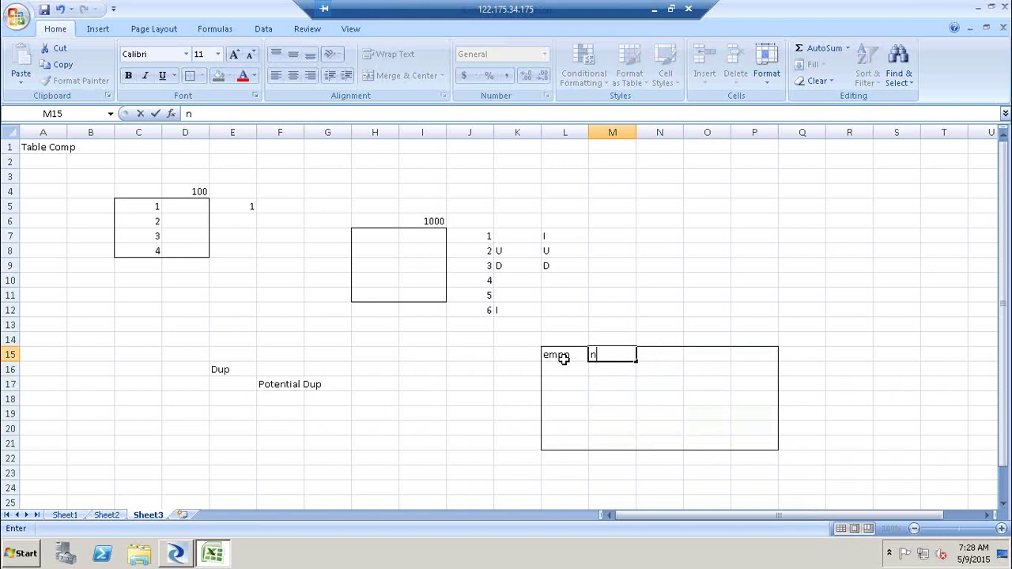
type("ame")
key("Tab")
type("Sa")
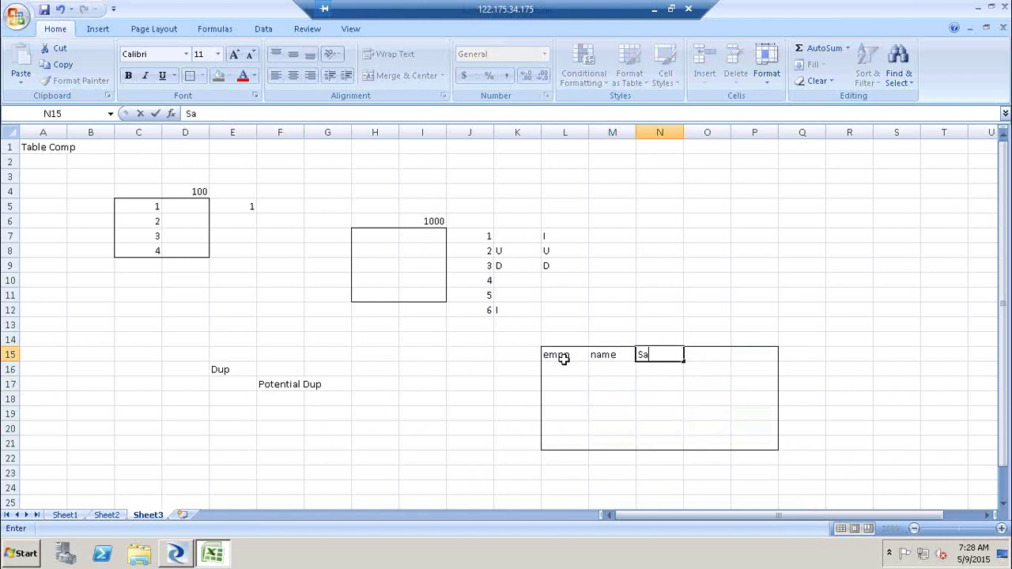
type("l")
key("Tab")
type("Degih")
key("BackSpace")
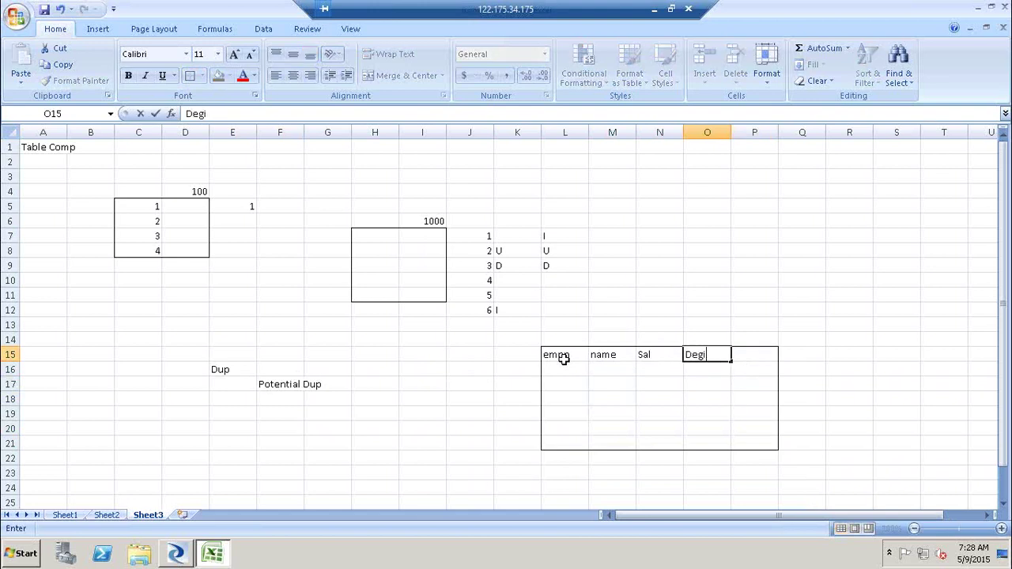
key("BackSpace")
key("BackSpace")
type("sig")
- Fill the first sample record with 1000 in L16 and the employee's first name in M16
left_click(557, 371)
type("100")
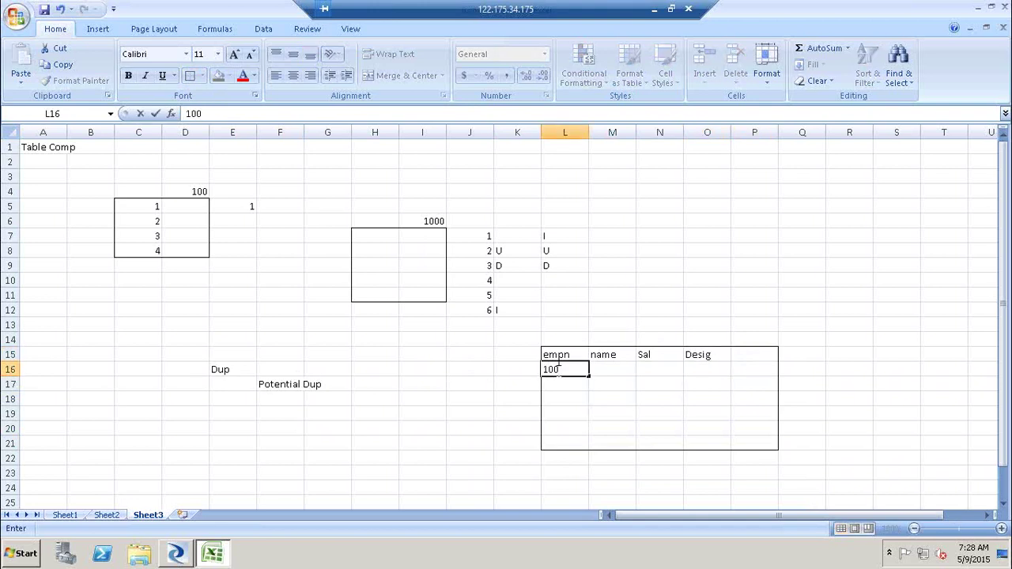
type("0")
key("Tab")
type("Samuel")
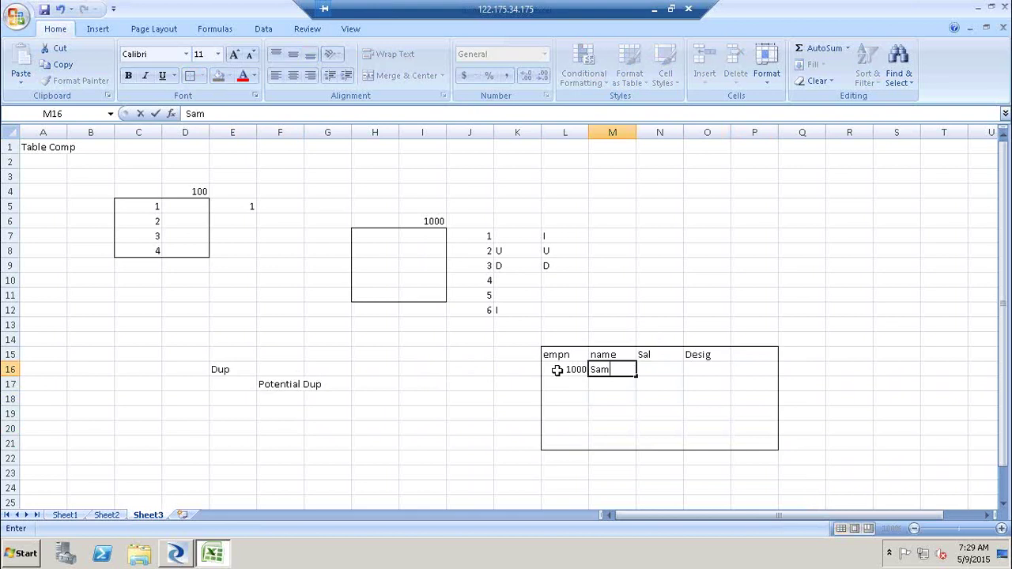
key("Tab")
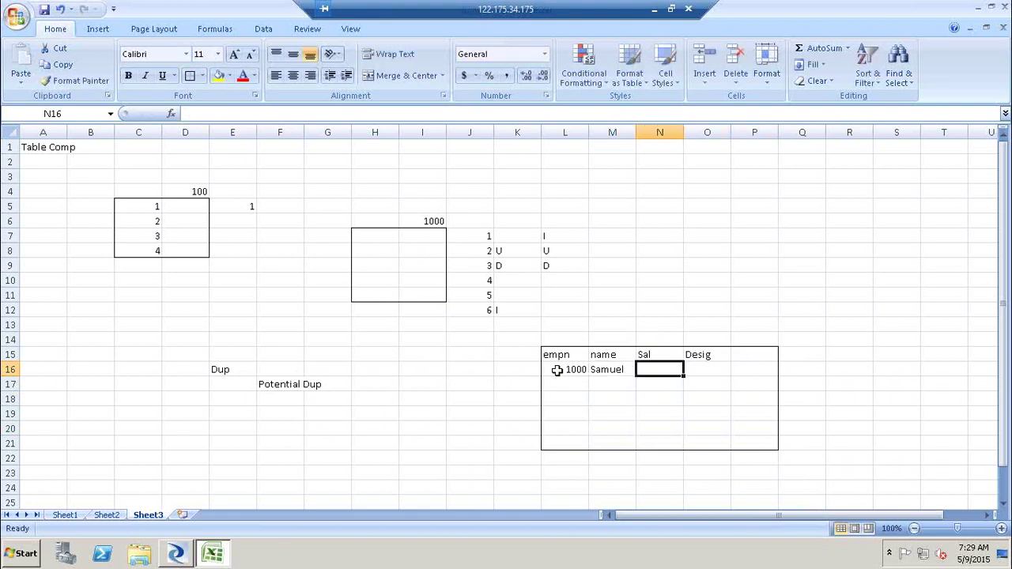
key("Tab")
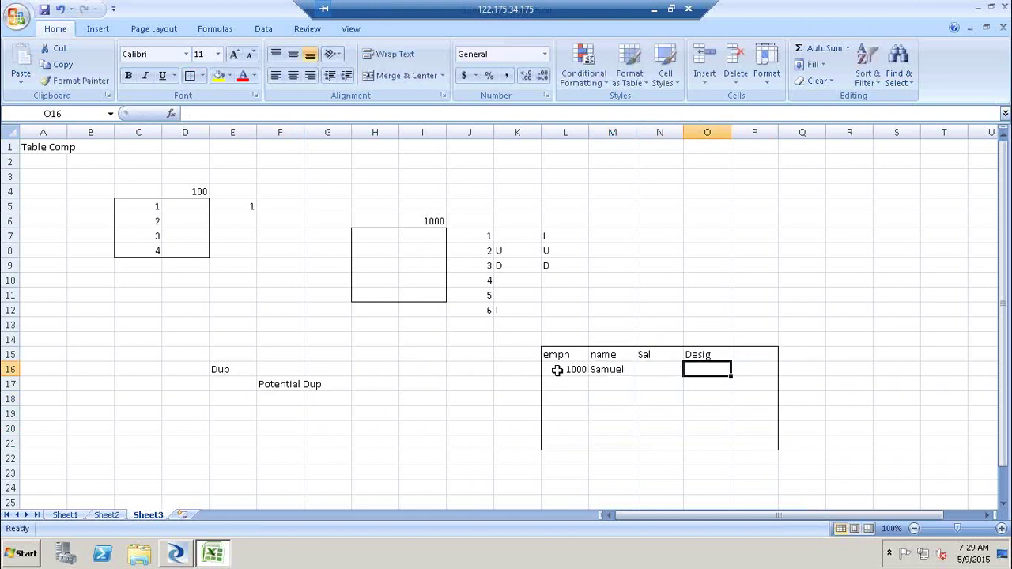
- Enter the second record in row 17 with empn 1000, Sal 10k and Desig Mgr, leaving the name blank
key("Down")
key("Left")
key("Left")
key("Left")
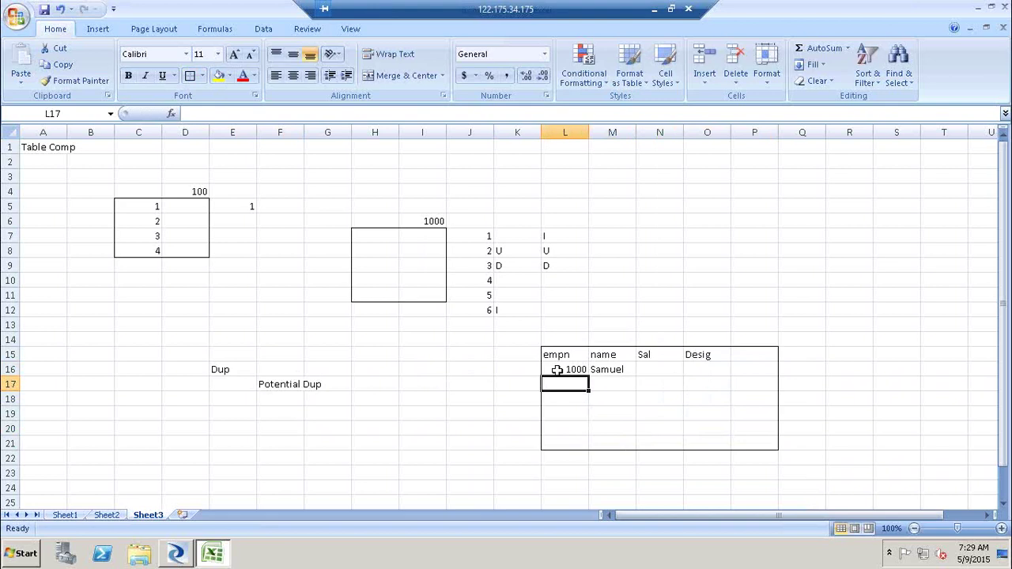
type("1000")
key("Tab")
key("Tab")
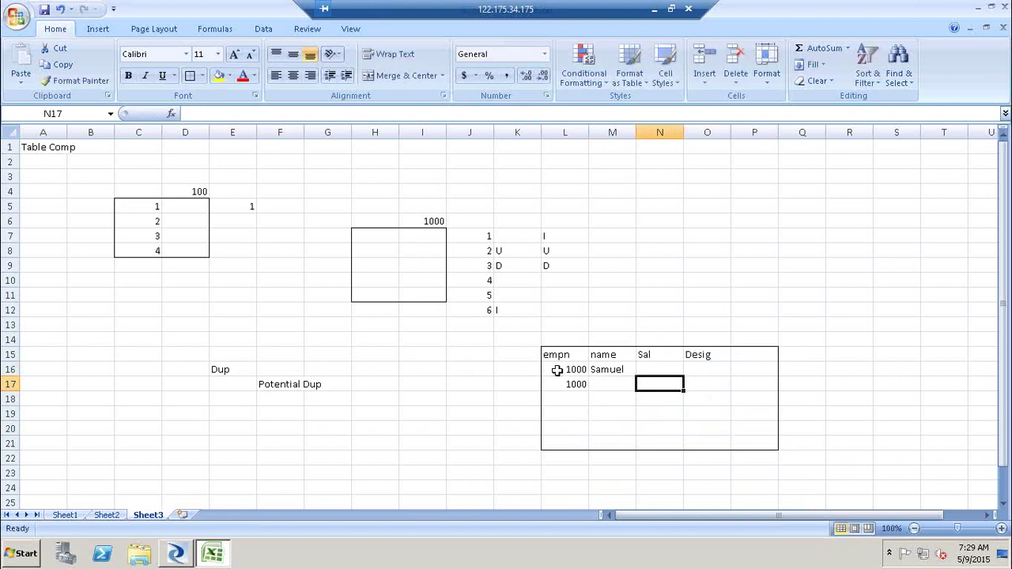
type("10k")
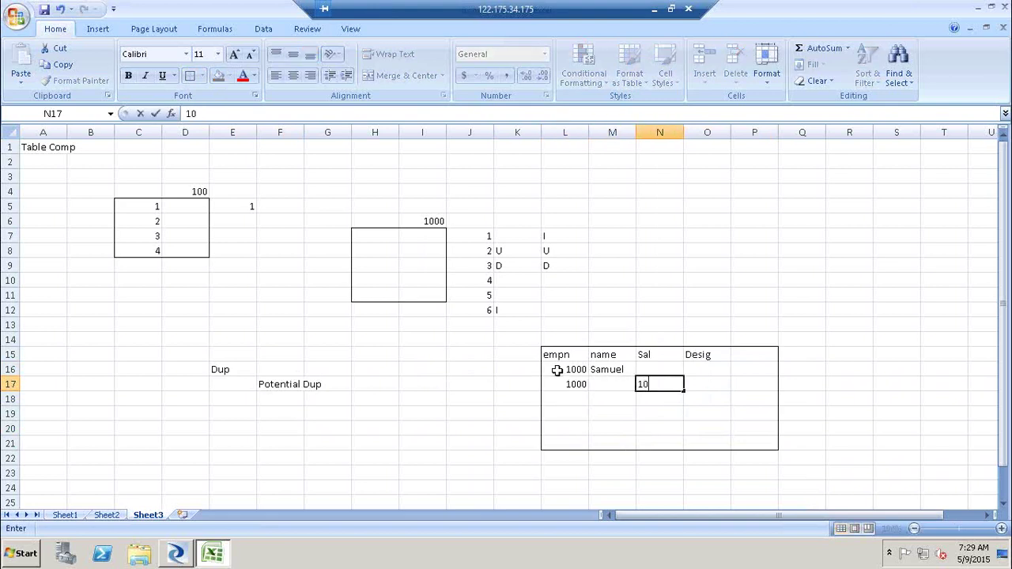
key("Tab")
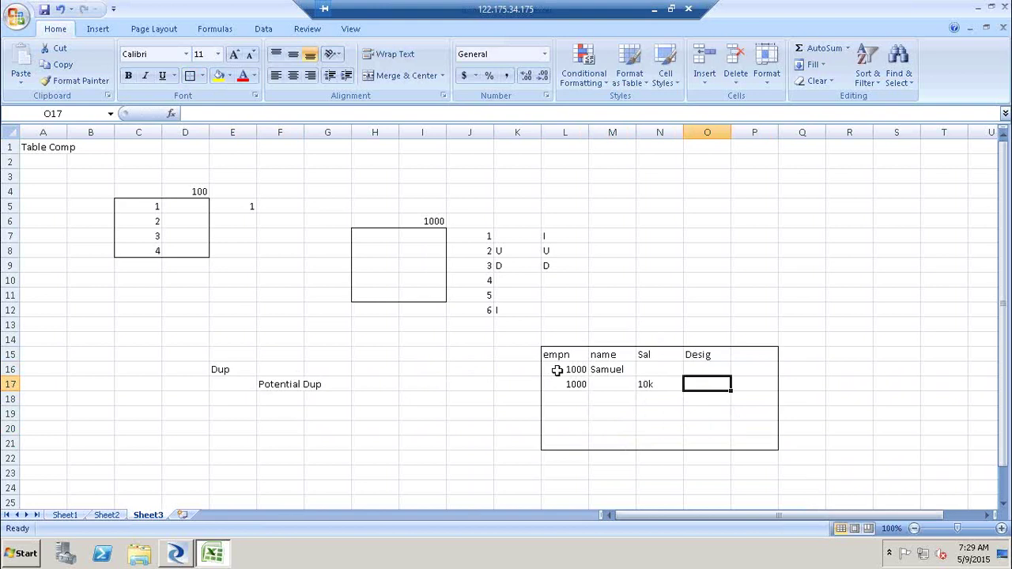
type("Mgr")
key("Return")
- Enter the third record with the same employee name in M18 and 10k in N18, leaving empn blank
key("Left")
key("Left")
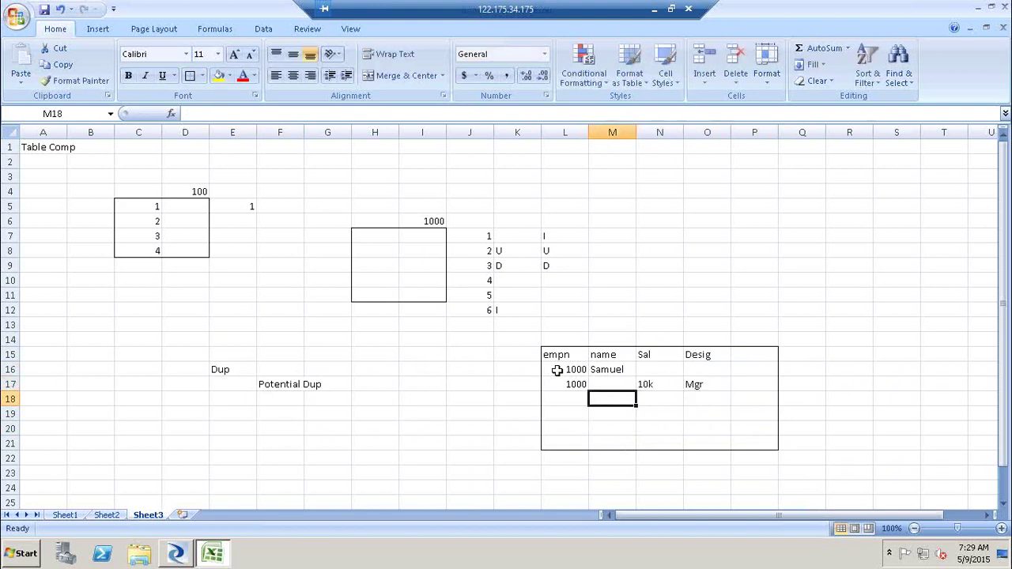
key("Left")
key("Down")
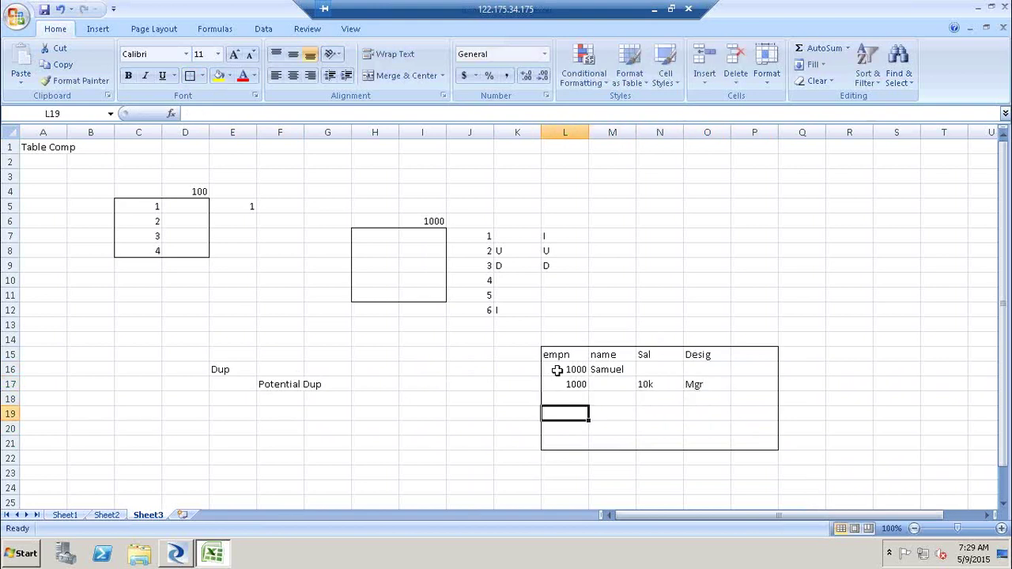
left_click(614, 399)
type("Samuel")
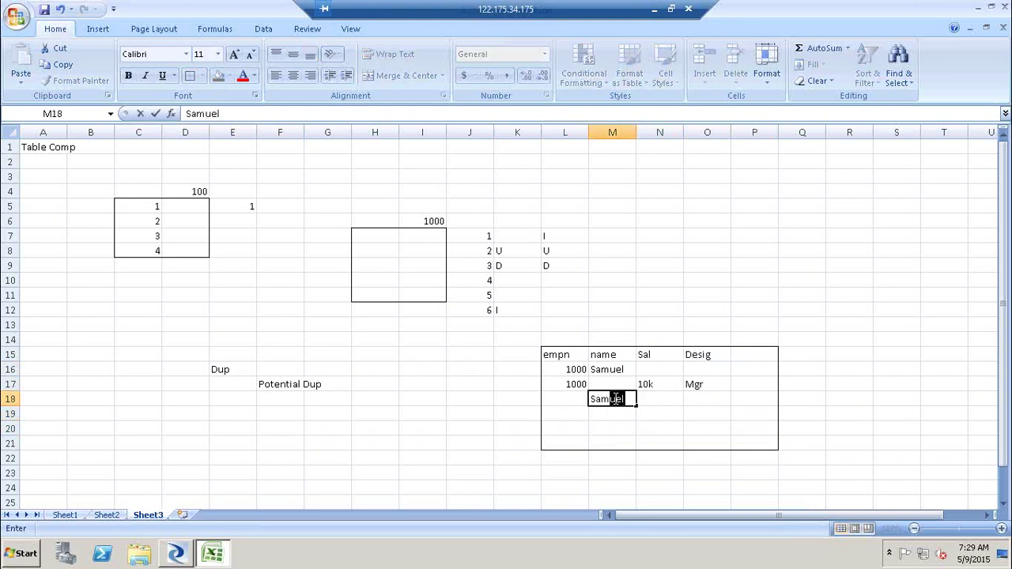
key("Right")
type("10k")
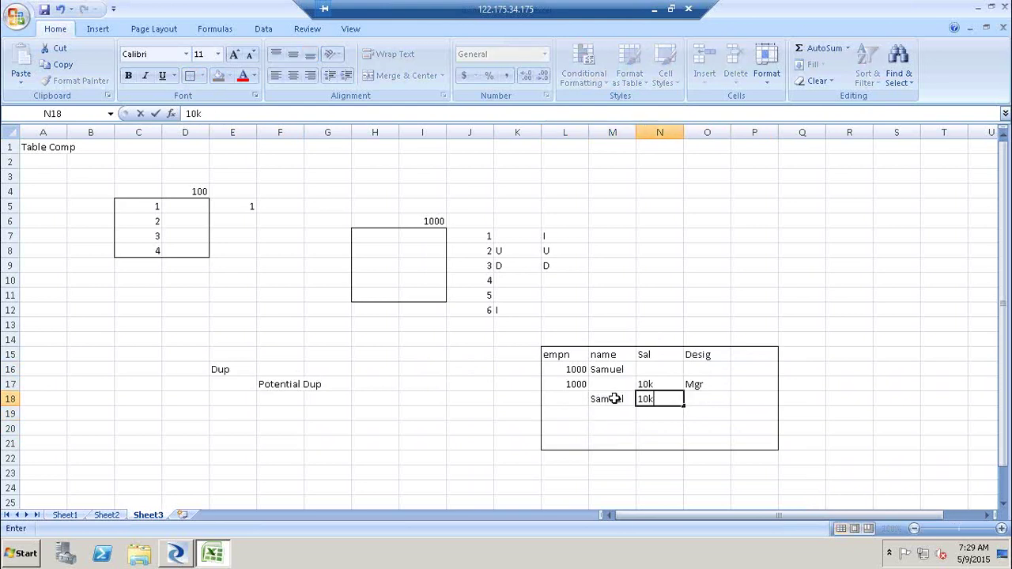
key("Return")
- Enter the fourth record with 1000 in L19 and "Mgr" in O19
key("Left")
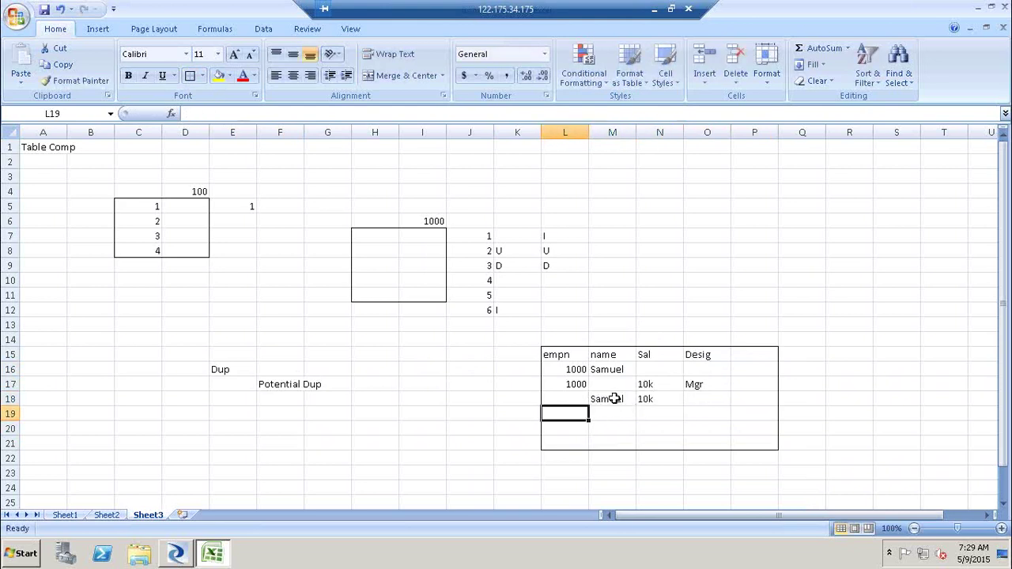
type("1000")
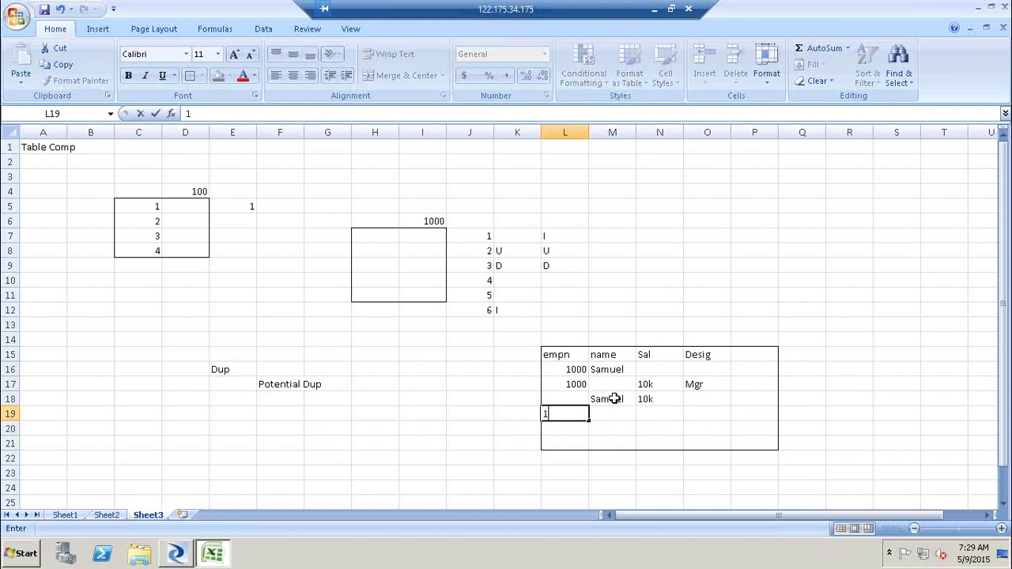
key("Right")
key("Right")
key("Right")
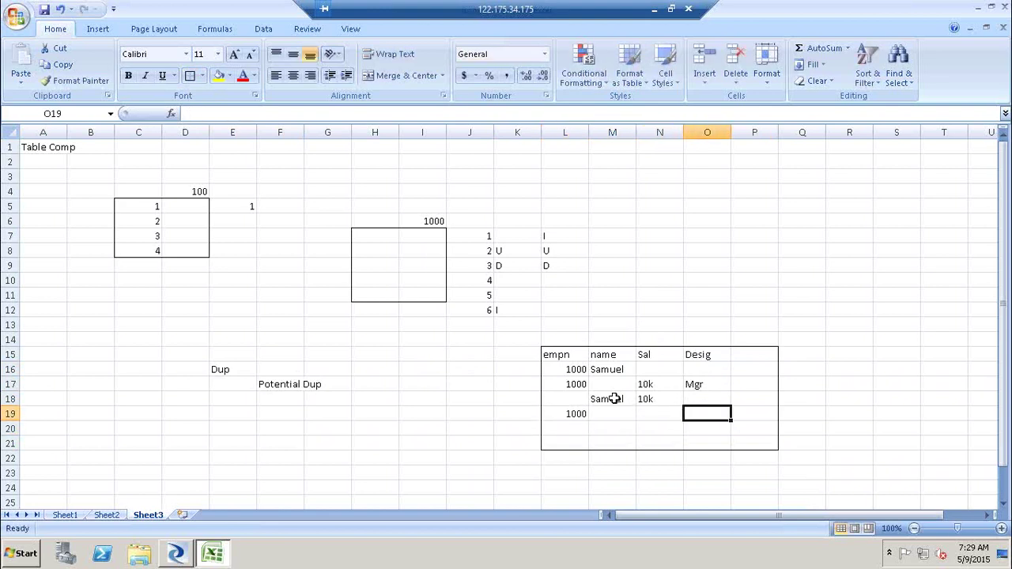
type("Mgr")
key("Return")
- Enter the fifth record with the same employee name in M20 and "Mgr" in O20
key("Left")
key("Left")
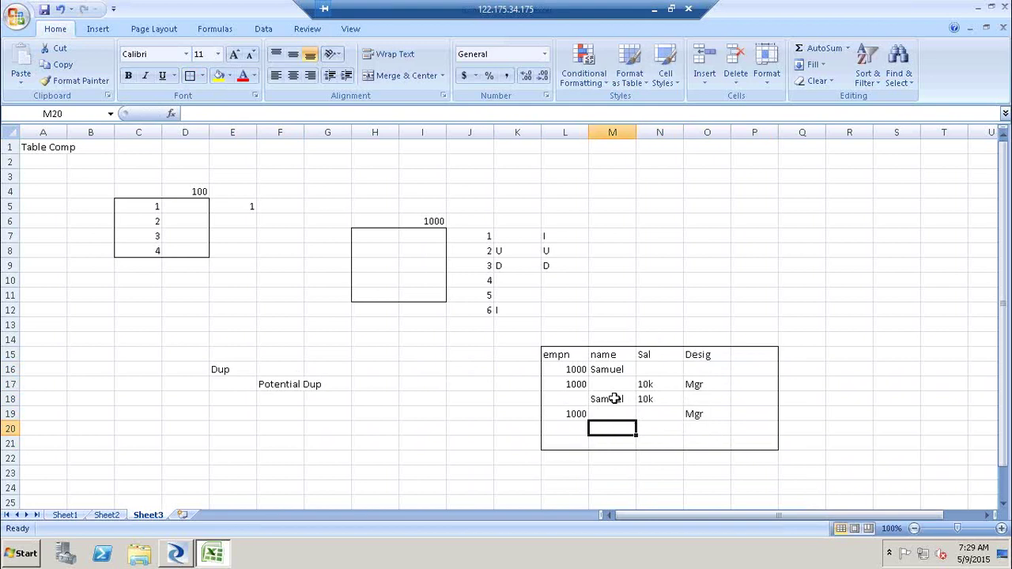
type("Sam")
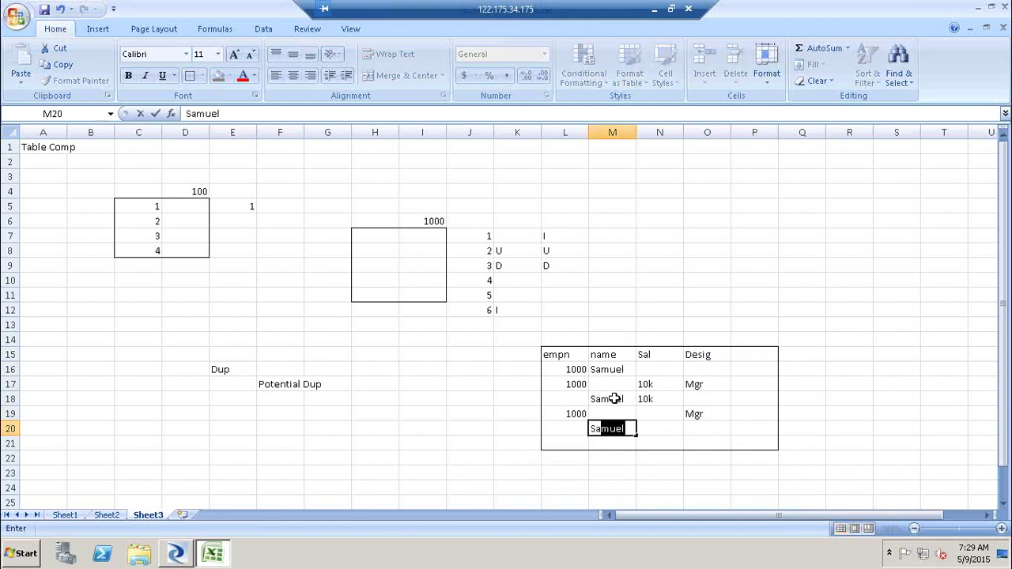
key("Right")
key("Right")
type("Mgr")
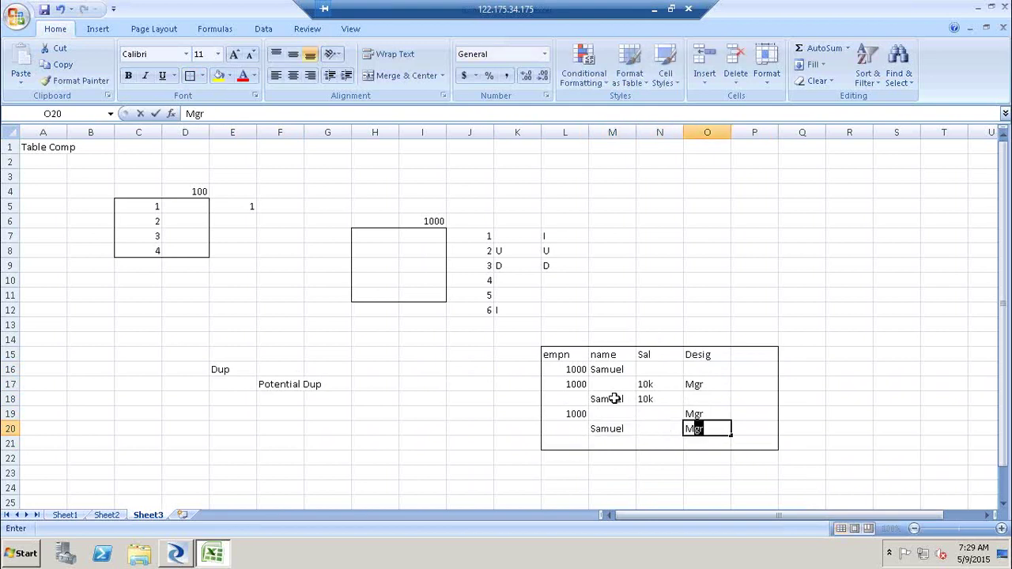
left_click(801, 220)
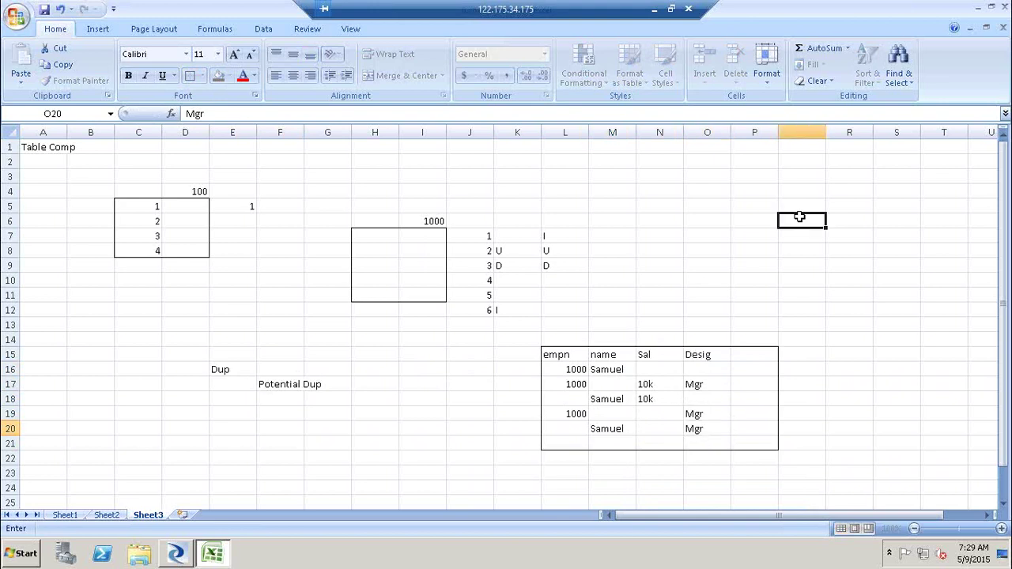
left_click_drag(553, 355, 752, 443)
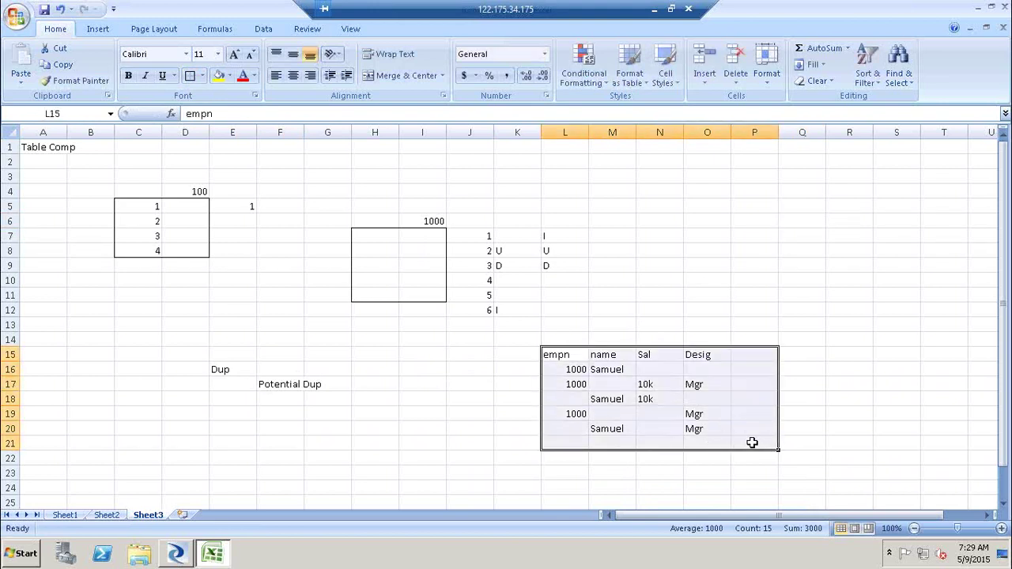
left_click(752, 443)
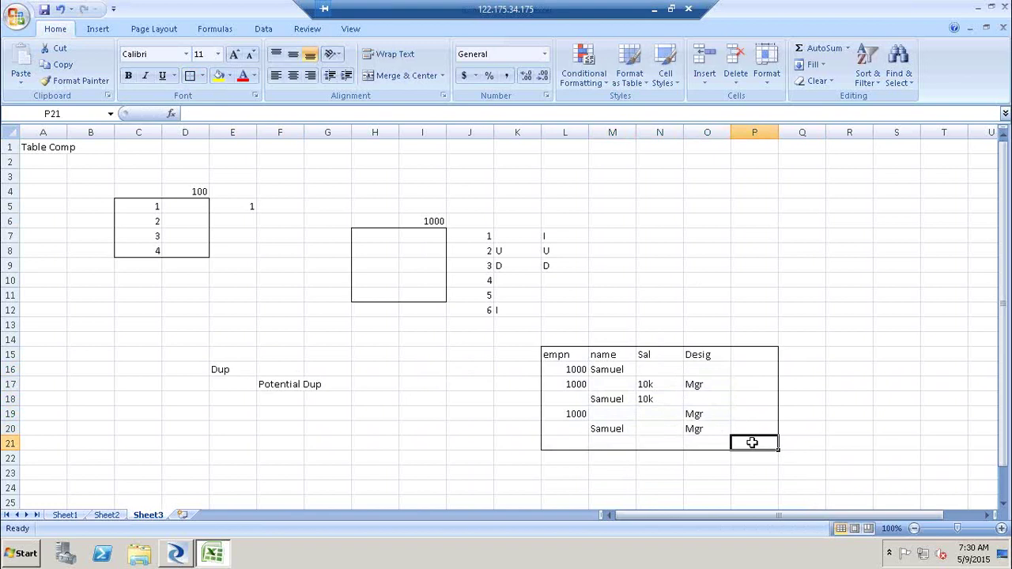
left_click(565, 371)
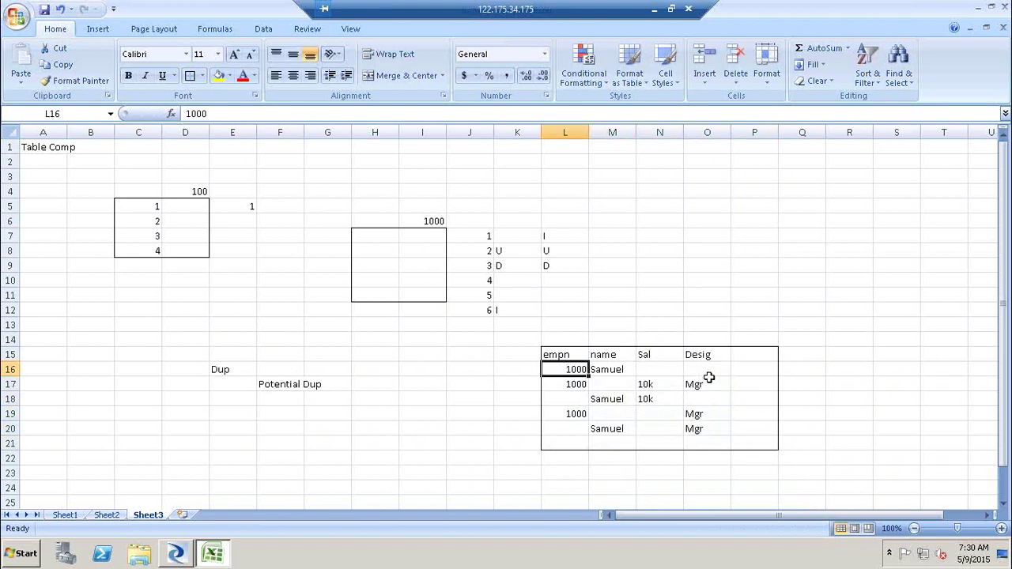
left_click(760, 372, "shift")
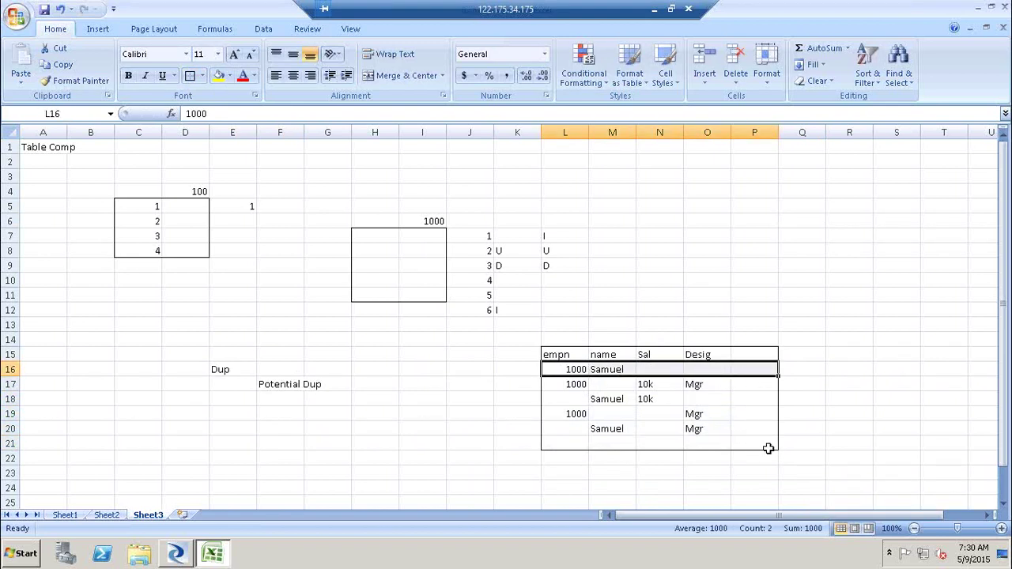
- Enter "F" in Q19, Q20 and Q21 beside the sample table, and select the first record's range L16:P16
left_click(799, 417)
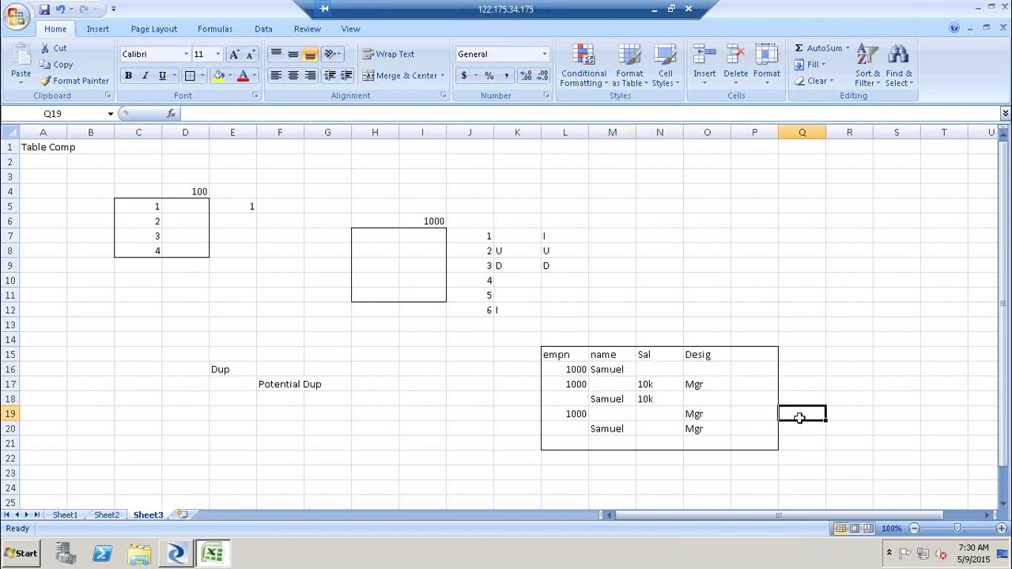
type("F")
key("Return")
type("F")
key("Return")
type("F")
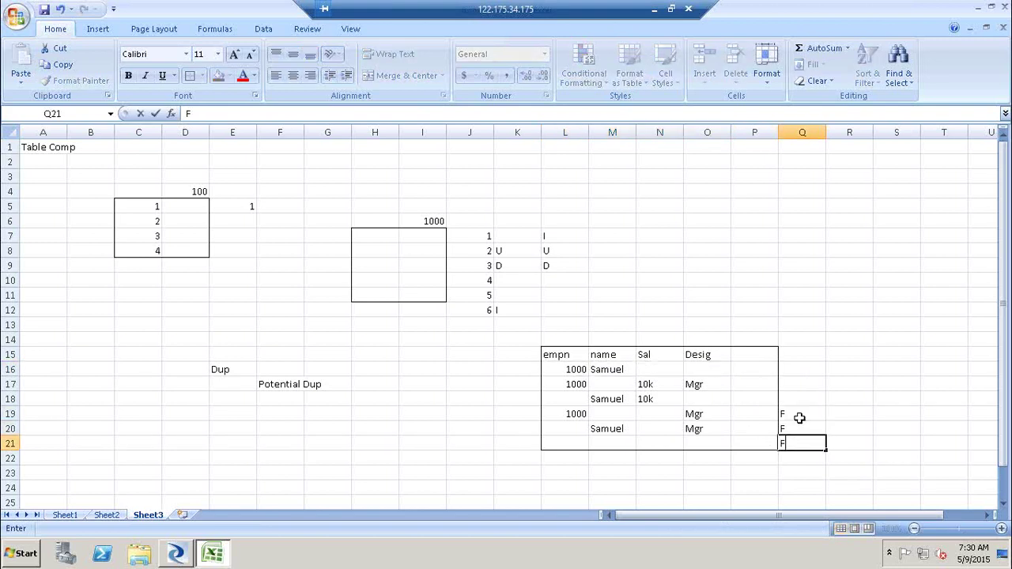
left_click(569, 370)
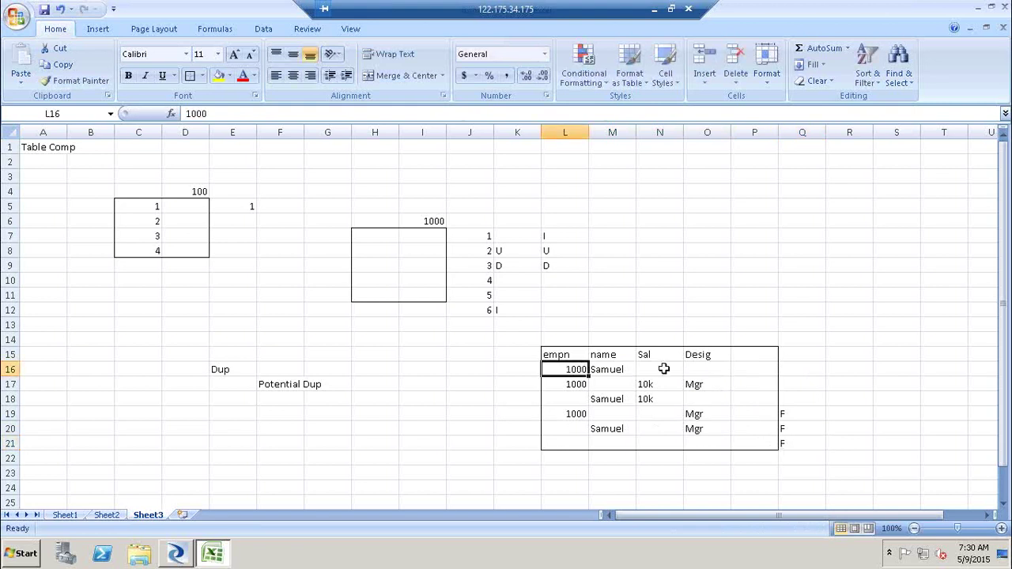
left_click(756, 369, "shift")
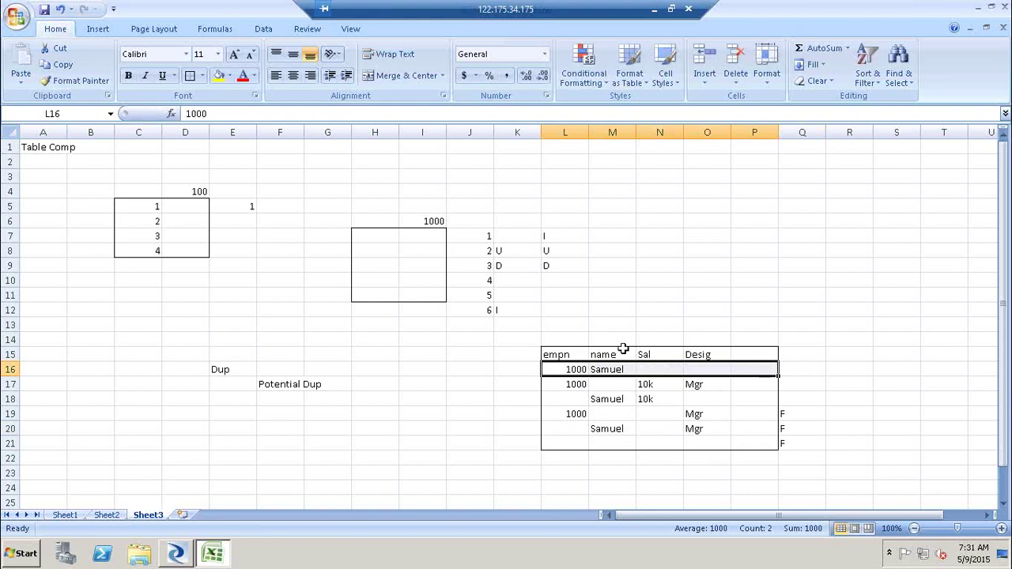
- Enter the record-comparison expression 1000*(1000-1) as plain text in cell R16, beside the employee table
left_click(556, 373)
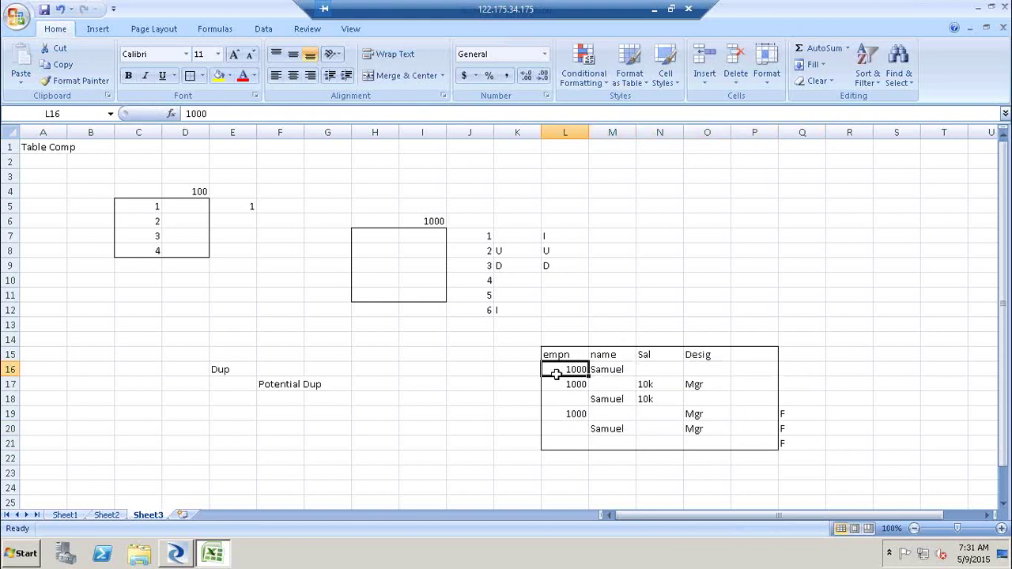
left_click(769, 374, "shift")
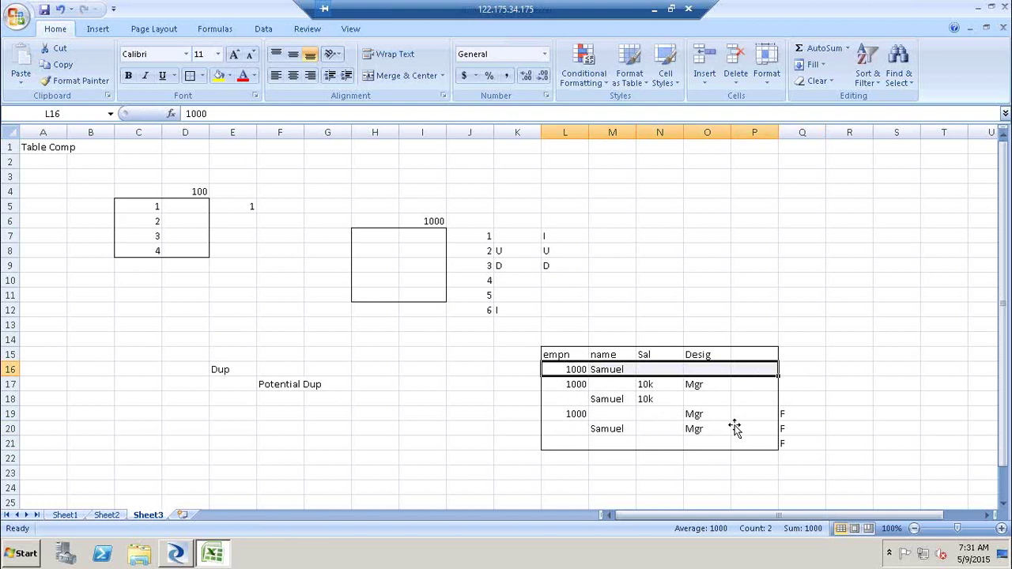
left_click(556, 383)
left_click(765, 381, "shift")
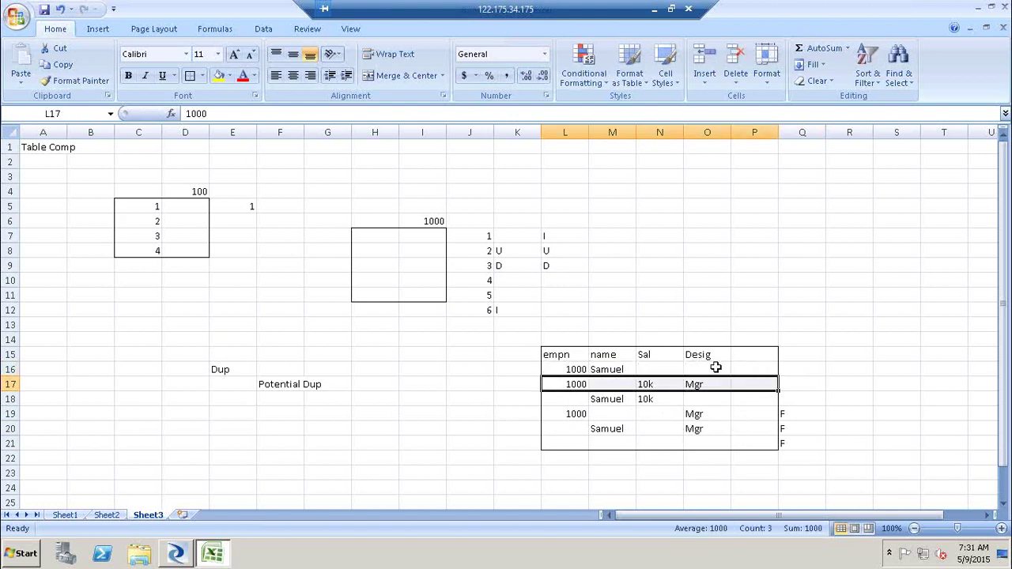
left_click(847, 370)
type("1000")
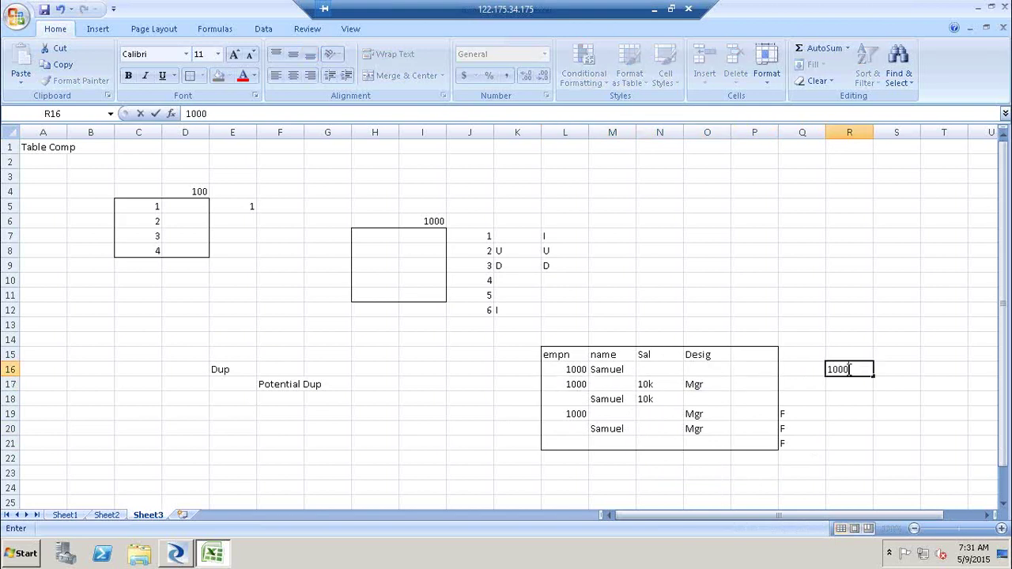
type("*")
type("1")
key("BackSpace")
type("(1000-1)")
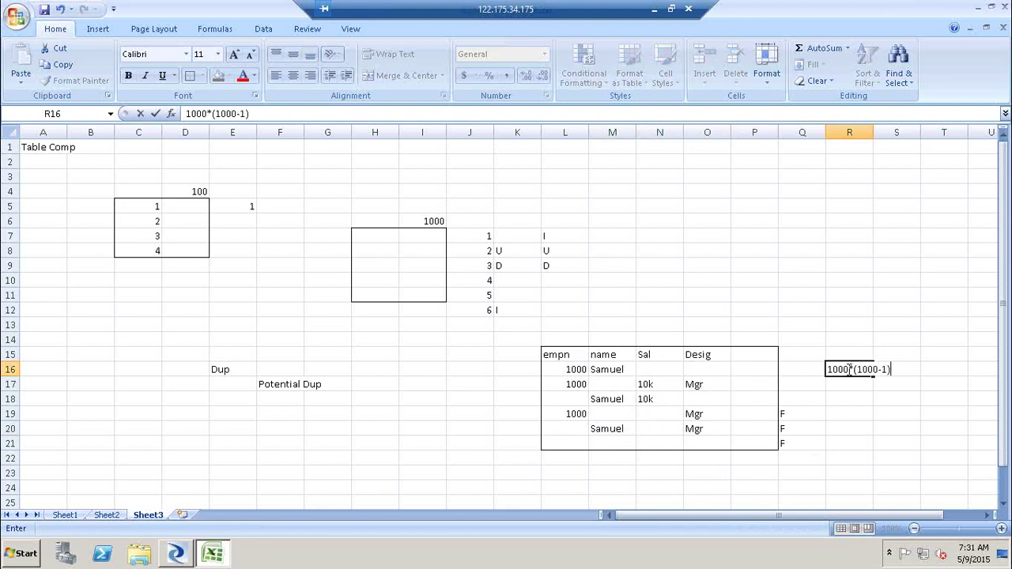
left_click(852, 413)
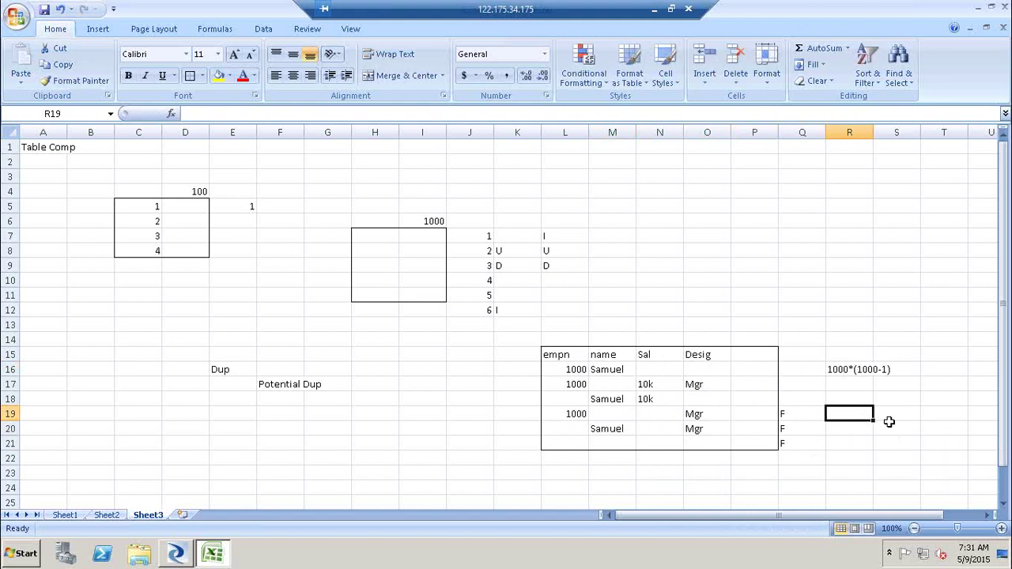
- Go through the employee table's records one by one, from row 16 to row 20, to compare their filled and missing fields
left_click(579, 370)
left_click_drag(581, 370, 767, 373)
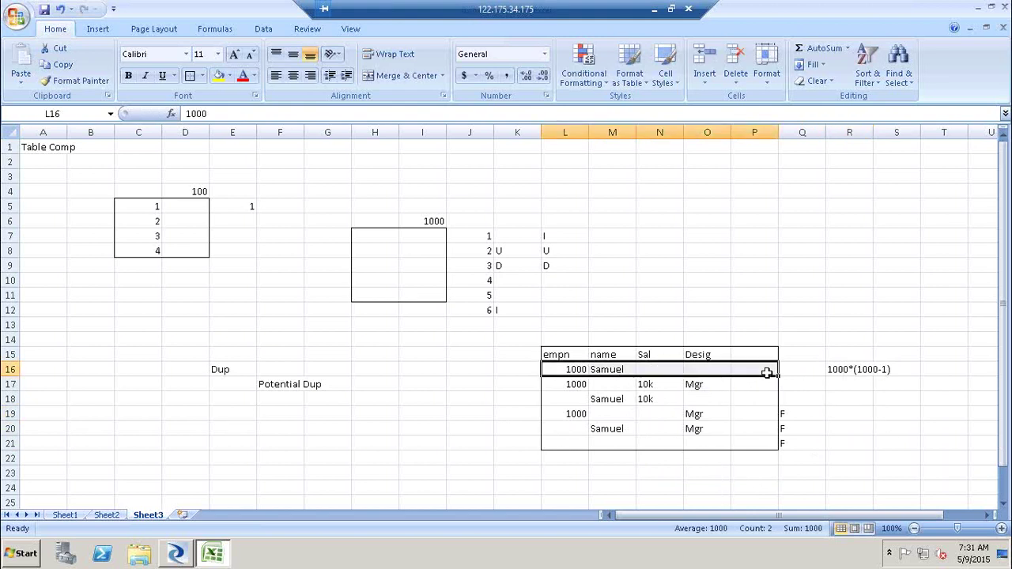
left_click(571, 385)
left_click_drag(767, 385, 735, 386)
left_click(567, 399)
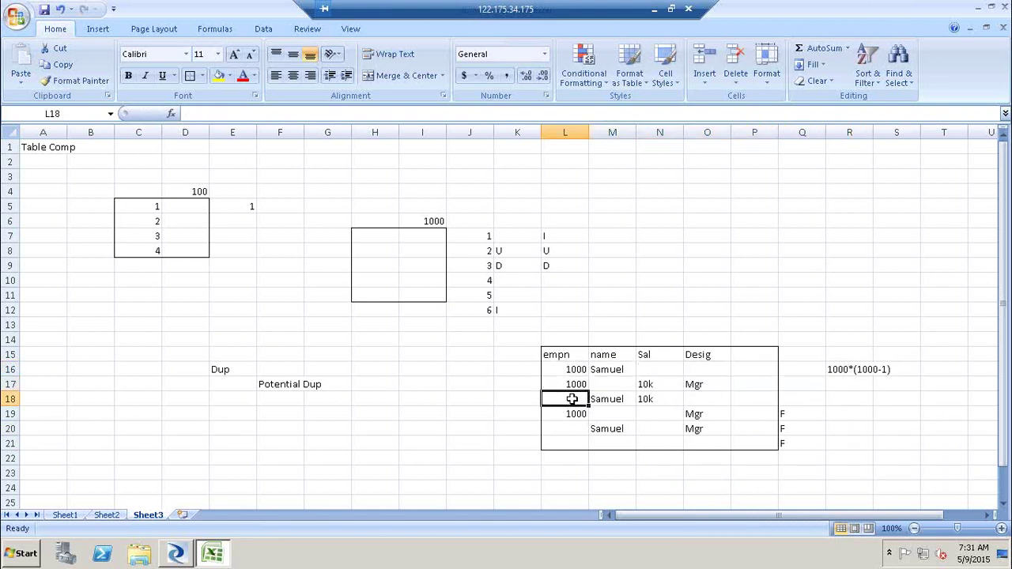
left_click(738, 401, "shift")
left_click(562, 413)
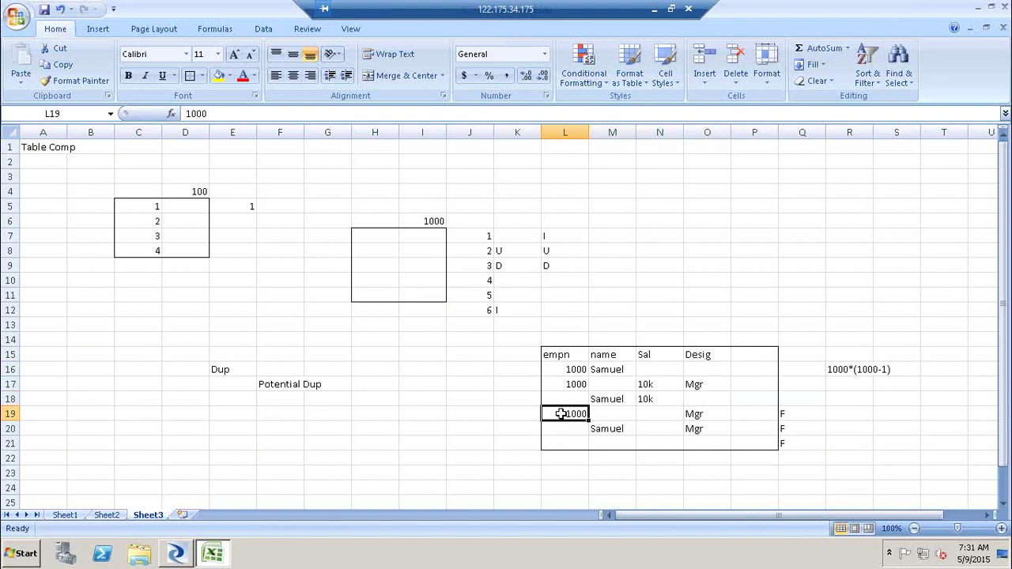
left_click(745, 414, "shift")
left_click(569, 427)
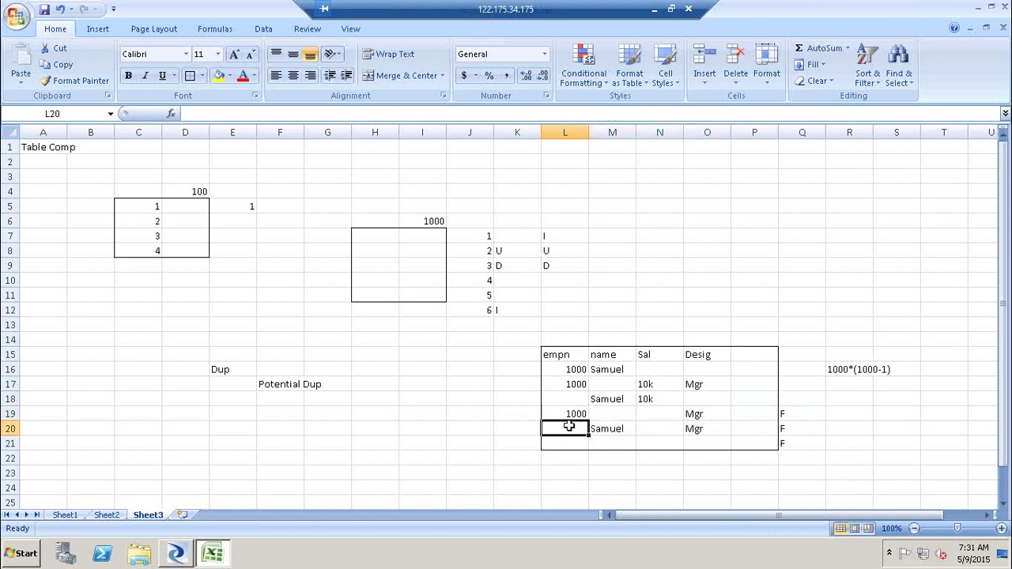
left_click(766, 435, "shift")
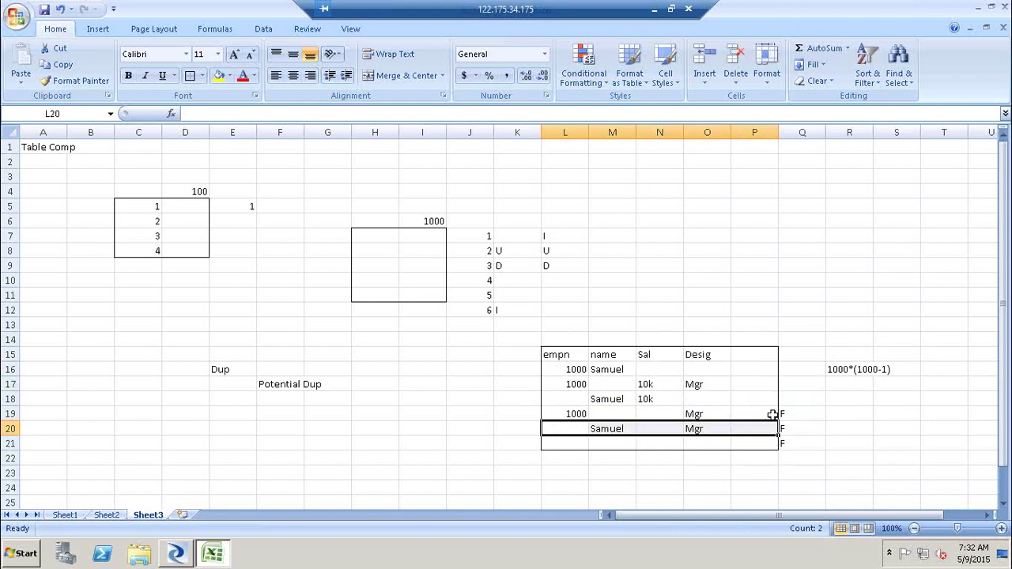
- Clear the F flags in Q19:Q21 and enter the heading "Identiy / Eliminate / BR" in M14 above the employee table
left_click_drag(796, 418, 793, 443)
key("Delete")
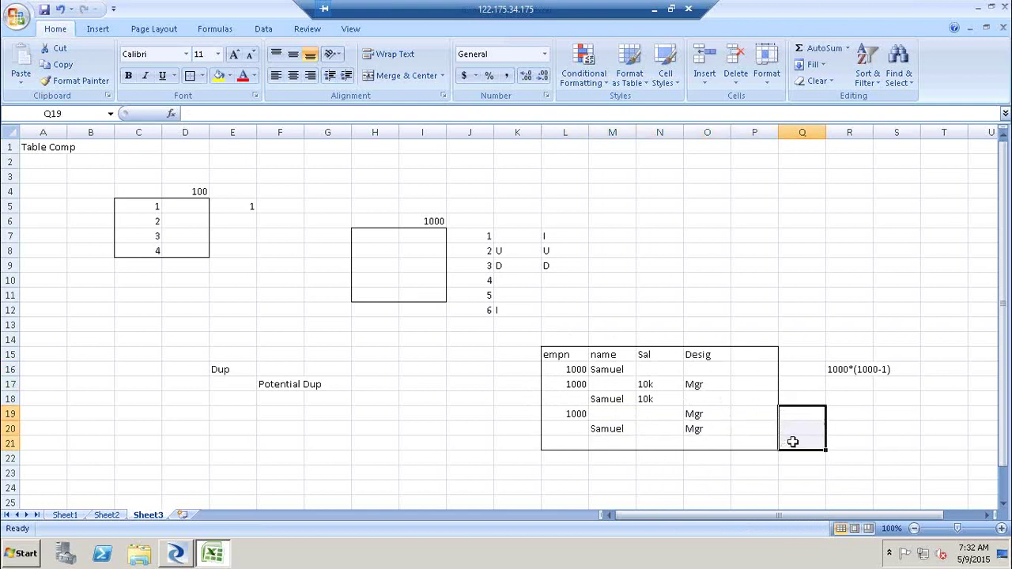
left_click(609, 339)
type("Iden")
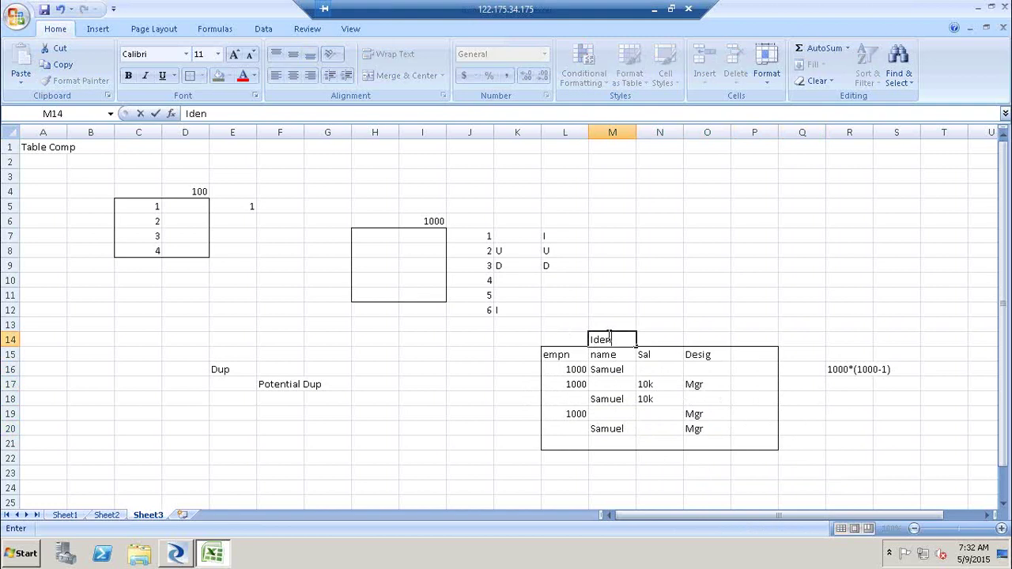
type("tiy / Eliminate /")
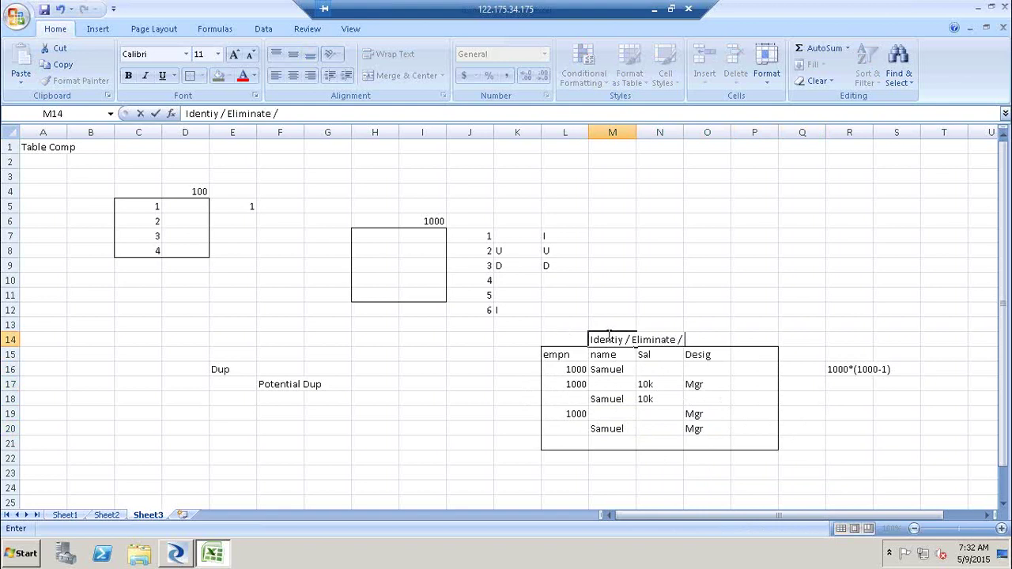
type(" BR")
- Fill the missing Sal value in N16 with the 10k from N18, keeping the source cell's value
left_click(669, 397)
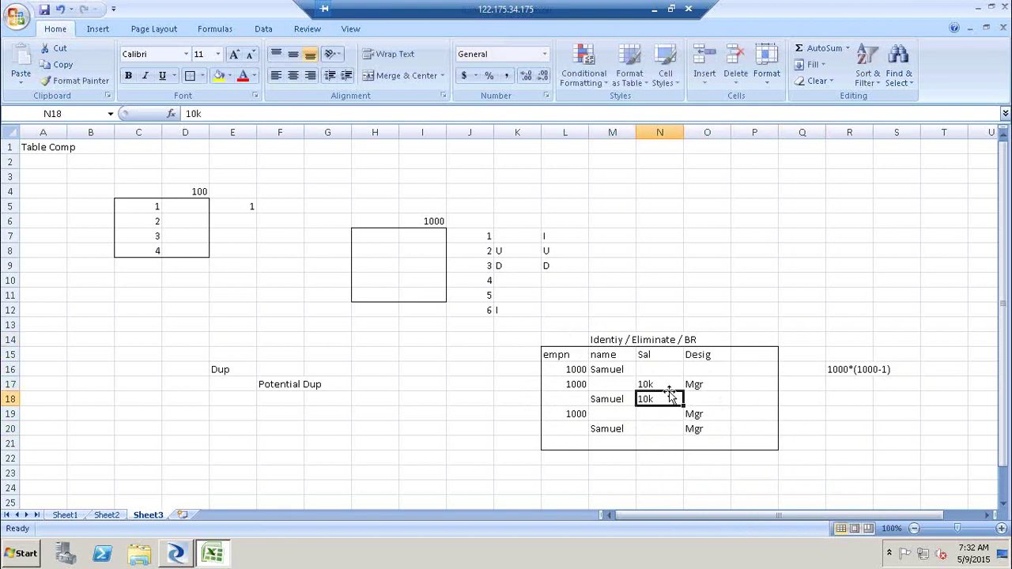
key("ctrl+x")
key("Up")
key("Up")
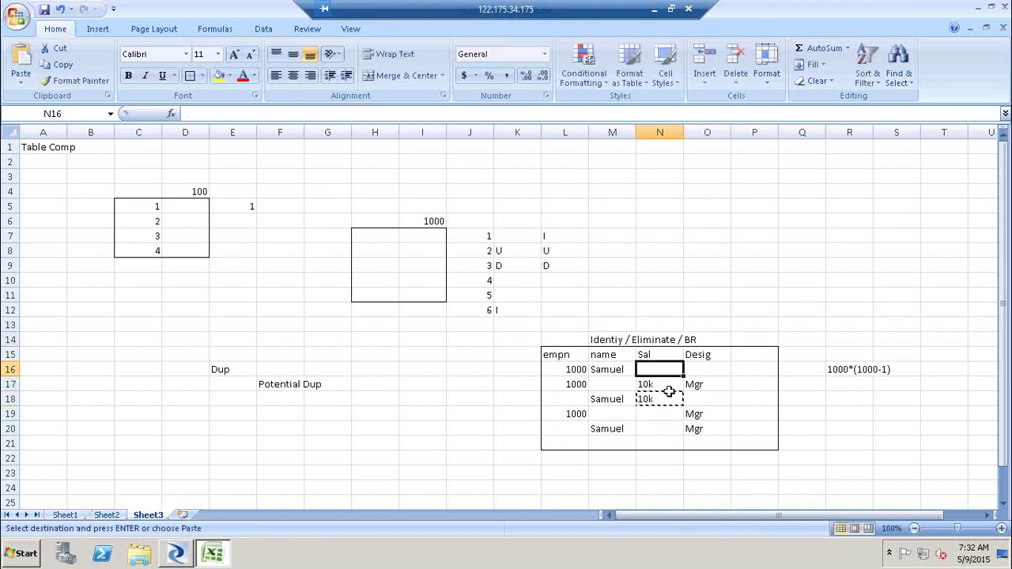
key("ctrl+v")
left_click(669, 385)
left_click(670, 398)
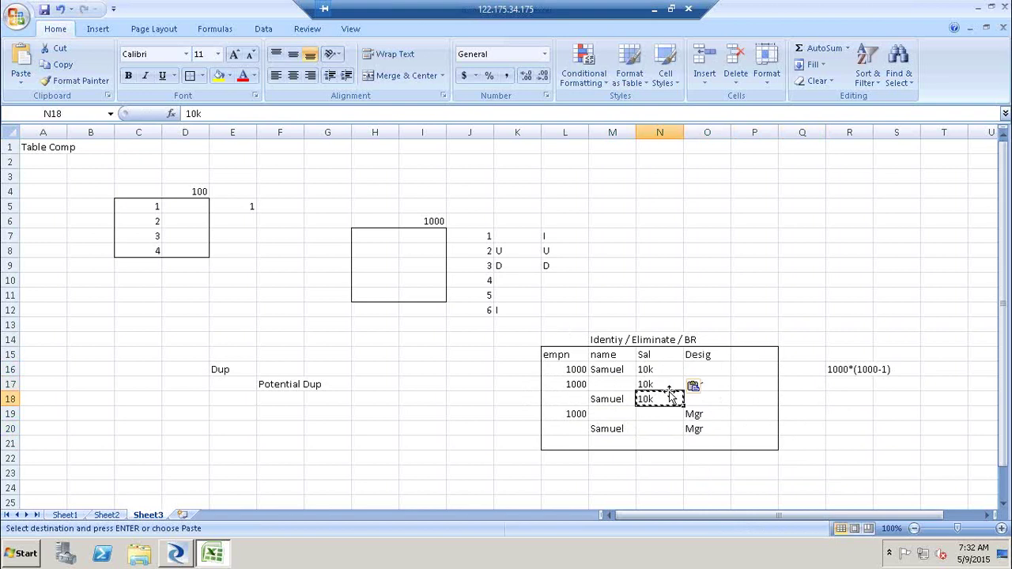
- Copy the Mgr designation from O19 into the first record's empty Desig cell, O16
left_click(704, 413)
key("ctrl+c")
key("Up")
key("Up")
key("Up")
key("ctrl+v")
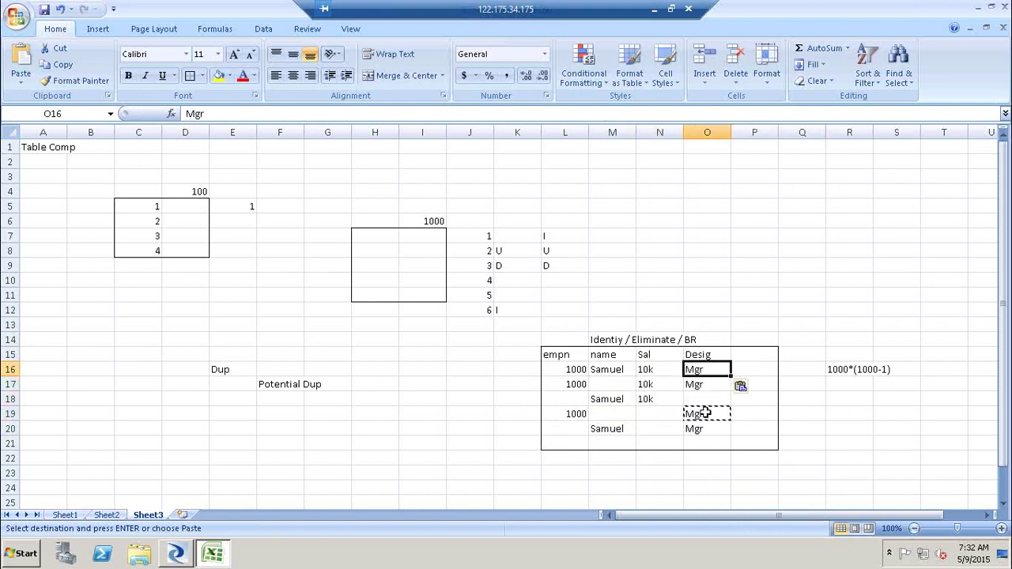
- Review the duplicate records, the consolidated record in L16:O16, and each part of the heading in row 14
left_click_drag(565, 384, 723, 436)
left_click(570, 370)
left_click_drag(717, 368, 717, 369)
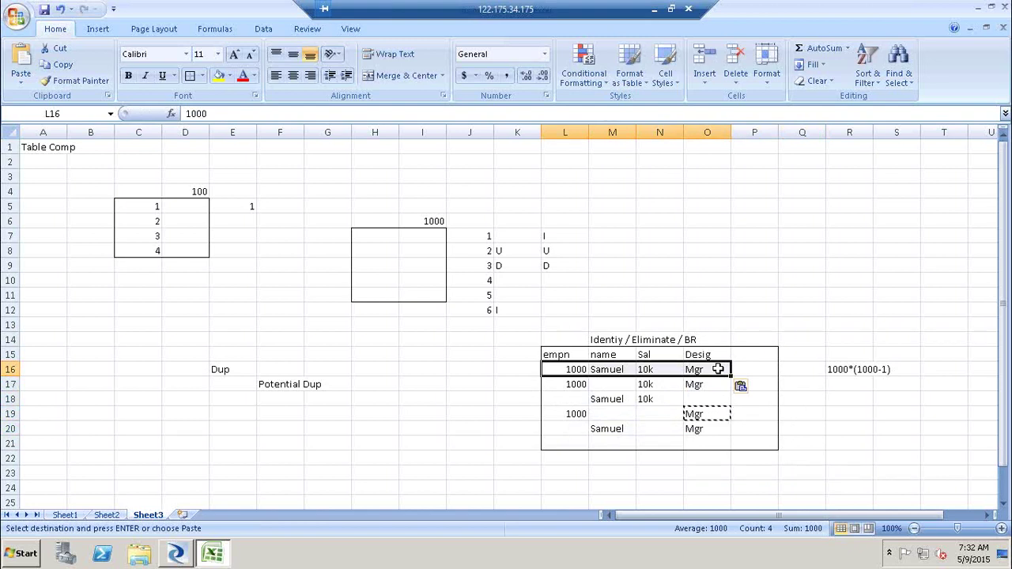
left_click(593, 340)
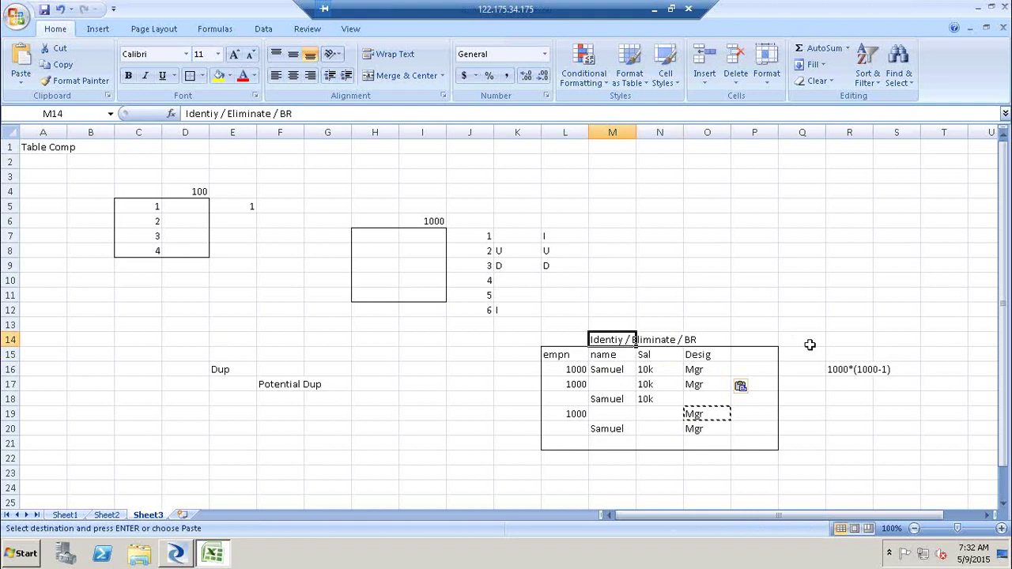
left_click(656, 340)
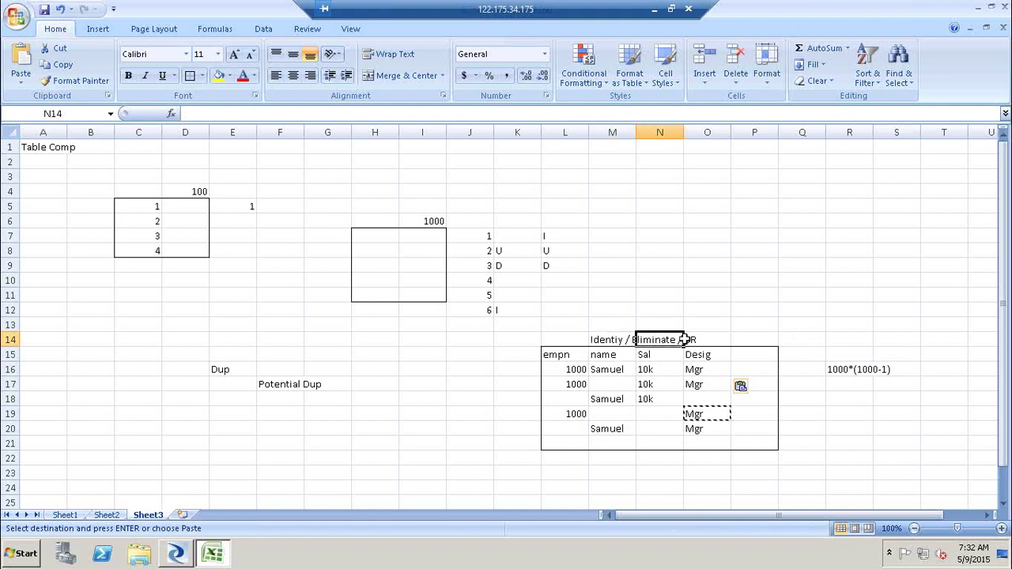
left_click(691, 339)
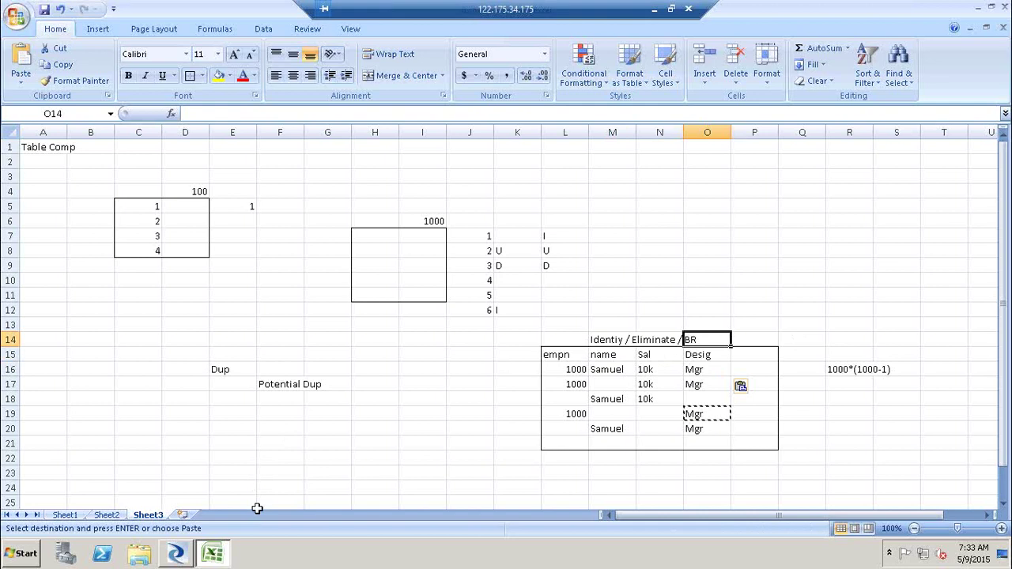
- Switch to SAP Data Services Designer, add a data flow named DF_Match to Job_Match, and open it
left_click(174, 554)
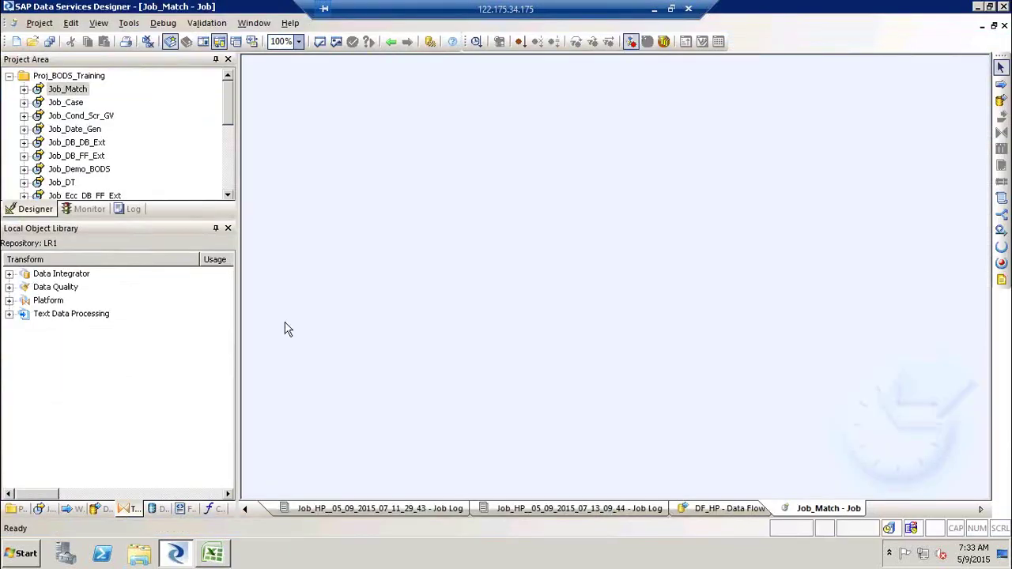
left_click(1001, 101)
left_click(571, 186)
type("DF_Match")
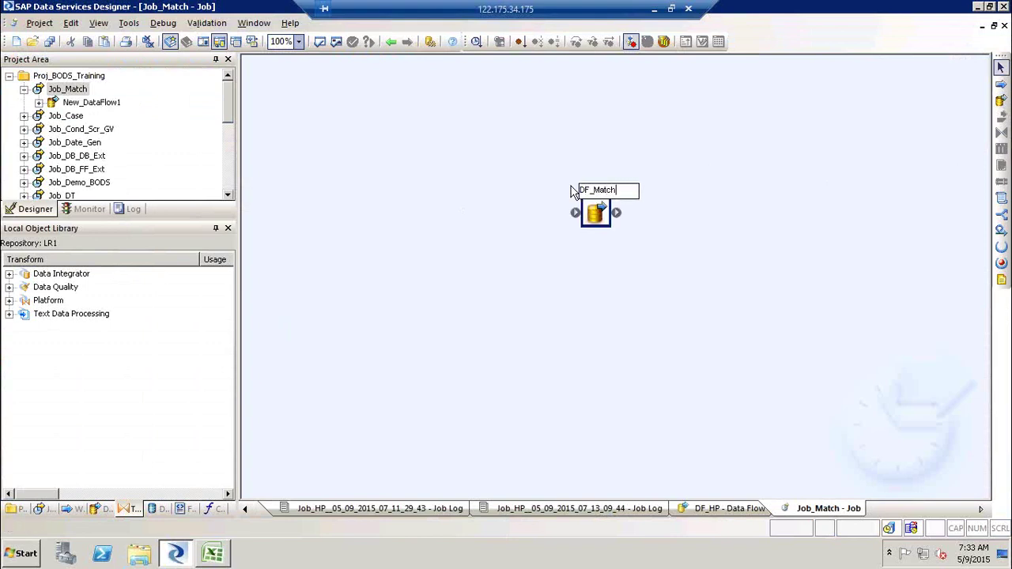
key("Return")
double_click(599, 197)
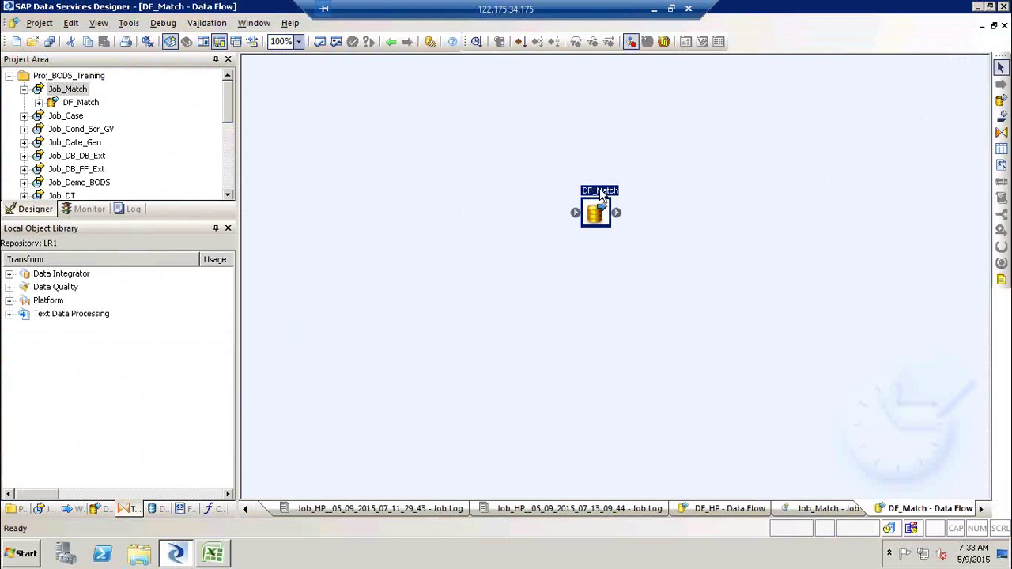
- Open the Match_Source Excel workbook from the SourceFF folder on the desktop
left_click(156, 510)
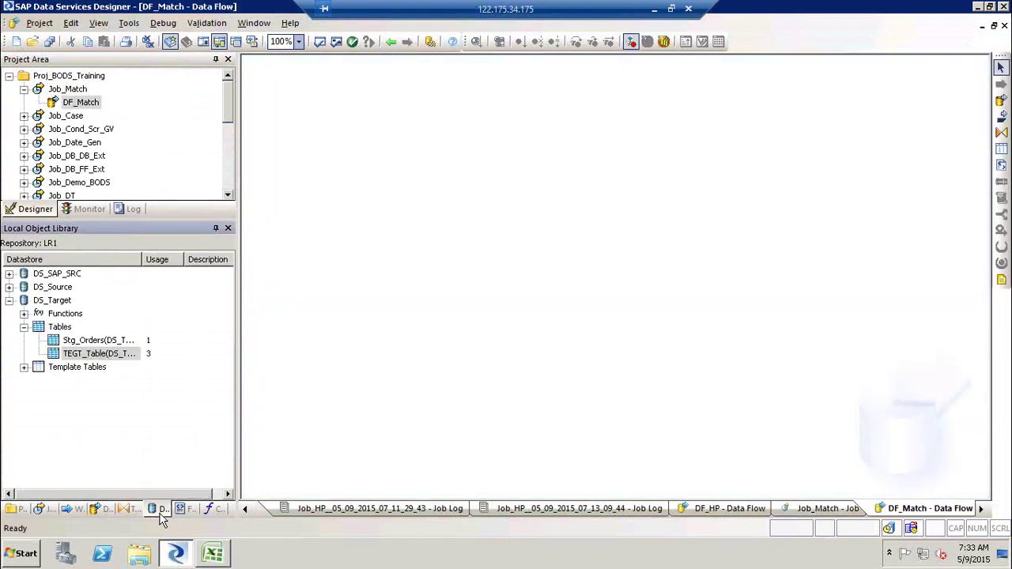
key("super+d")
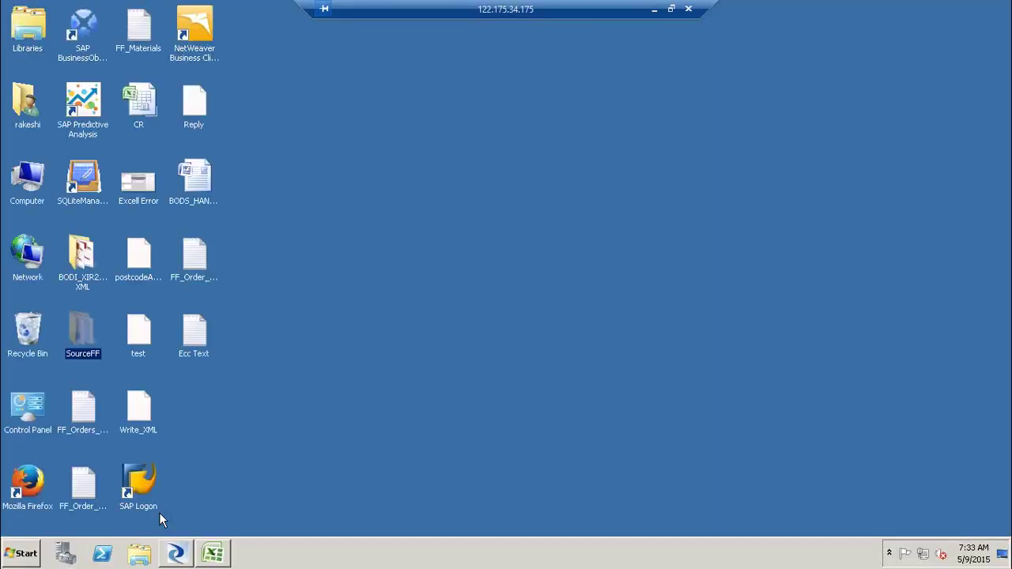
double_click(76, 326)
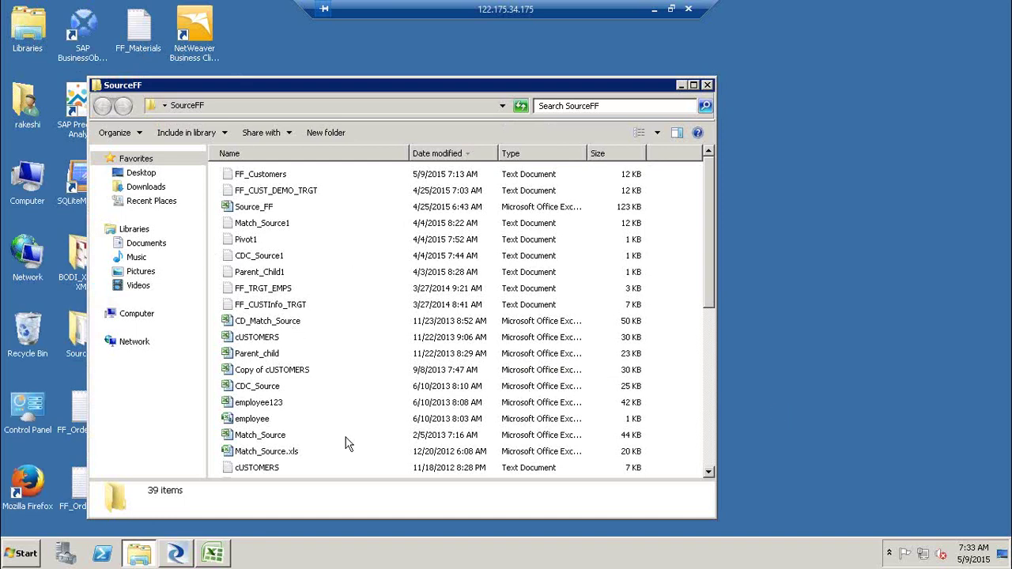
double_click(267, 436)
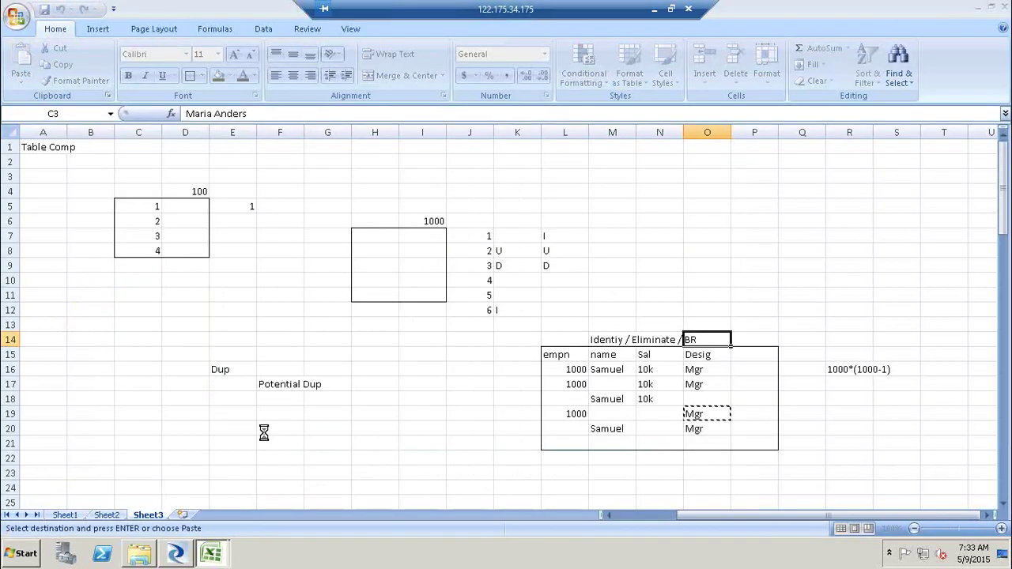
- Examine the customer records in rows 2 to 4 of Sheet1, comparing their Customer ID, Address and Phone values
left_click(299, 192)
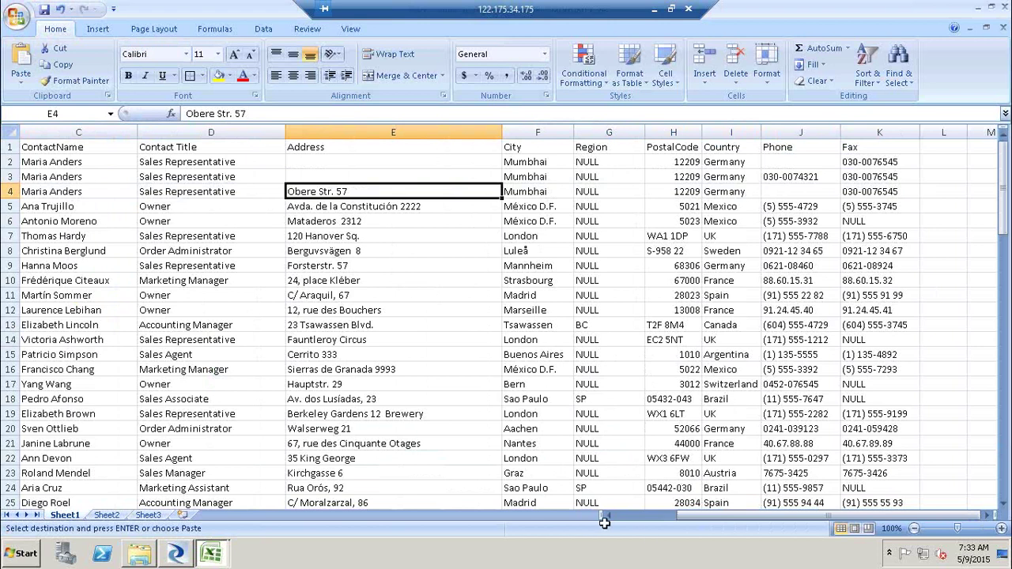
left_click_drag(645, 515, 617, 515)
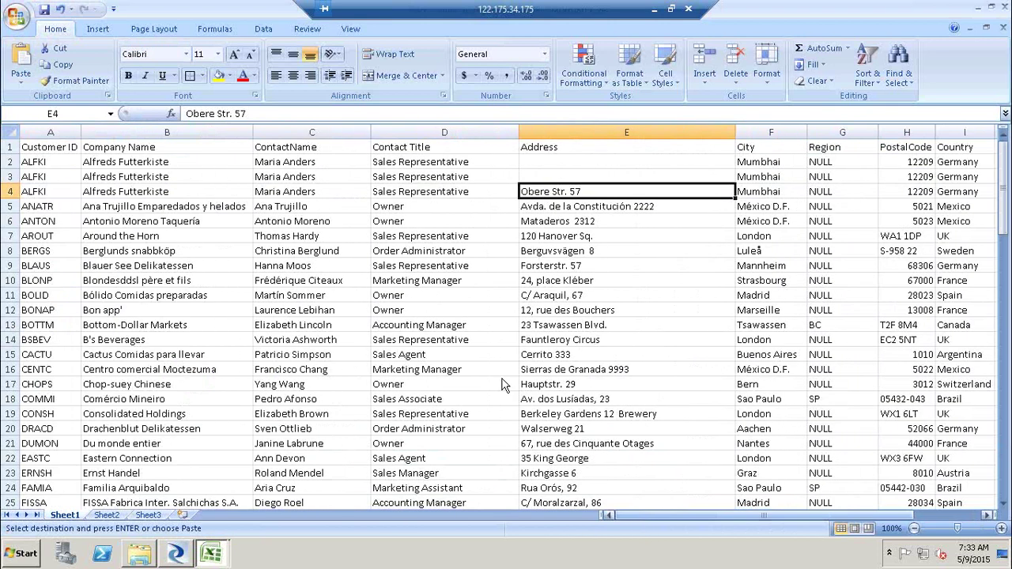
left_click(56, 162)
left_click_drag(55, 163, 56, 192)
left_click_drag(575, 162, 576, 189)
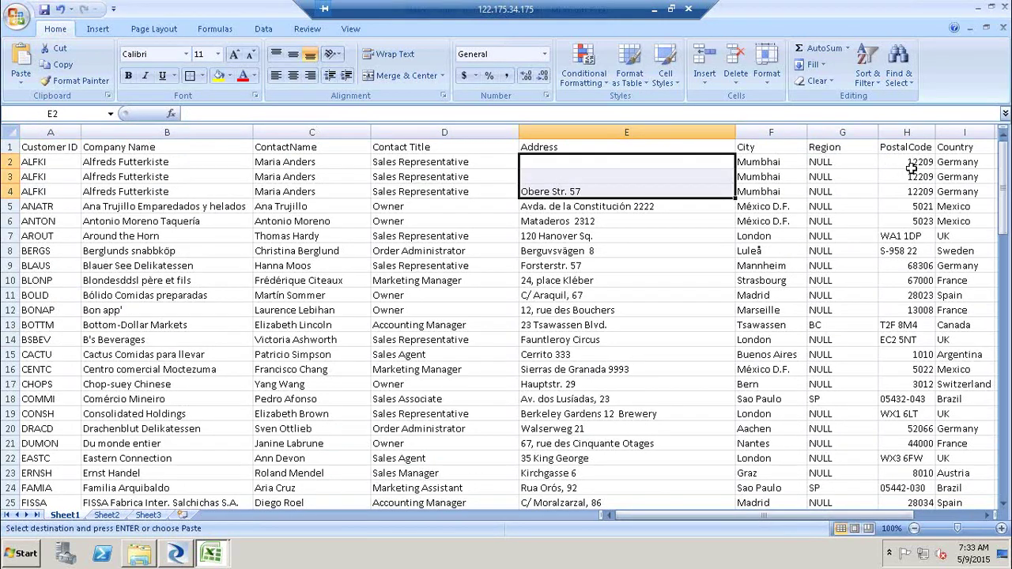
left_click(990, 516)
left_click(991, 516)
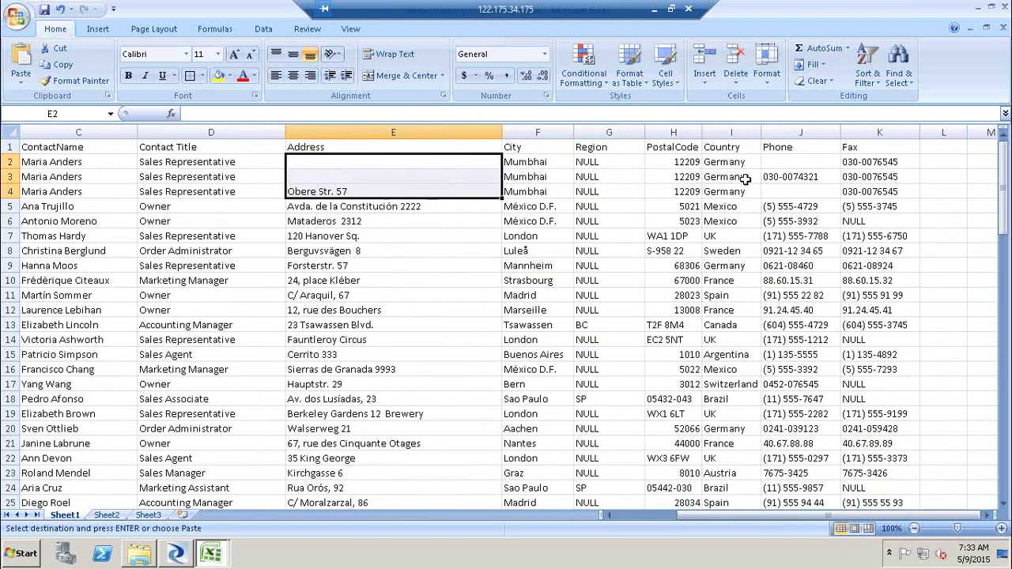
left_click_drag(796, 161, 797, 197)
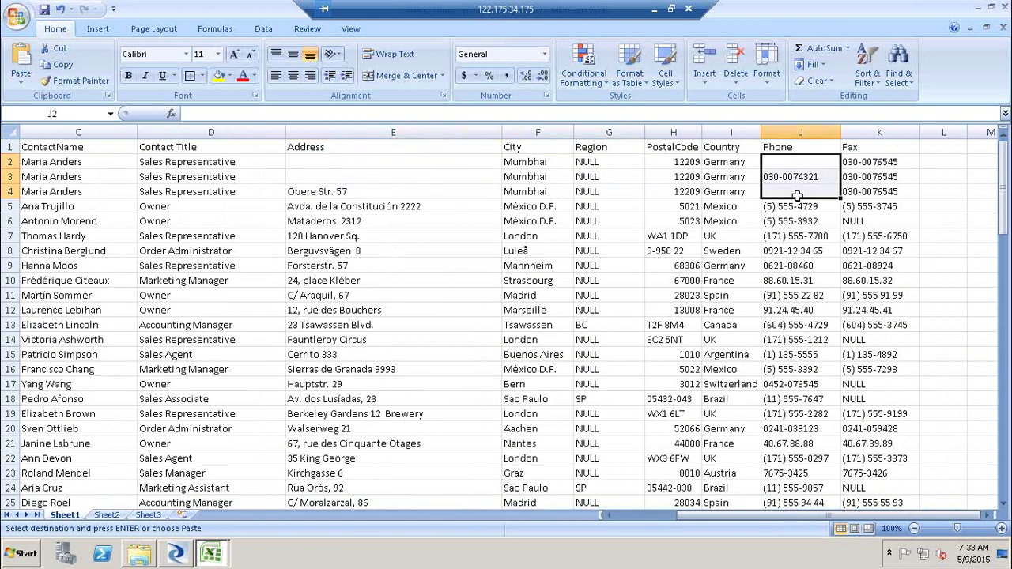
left_click(390, 190)
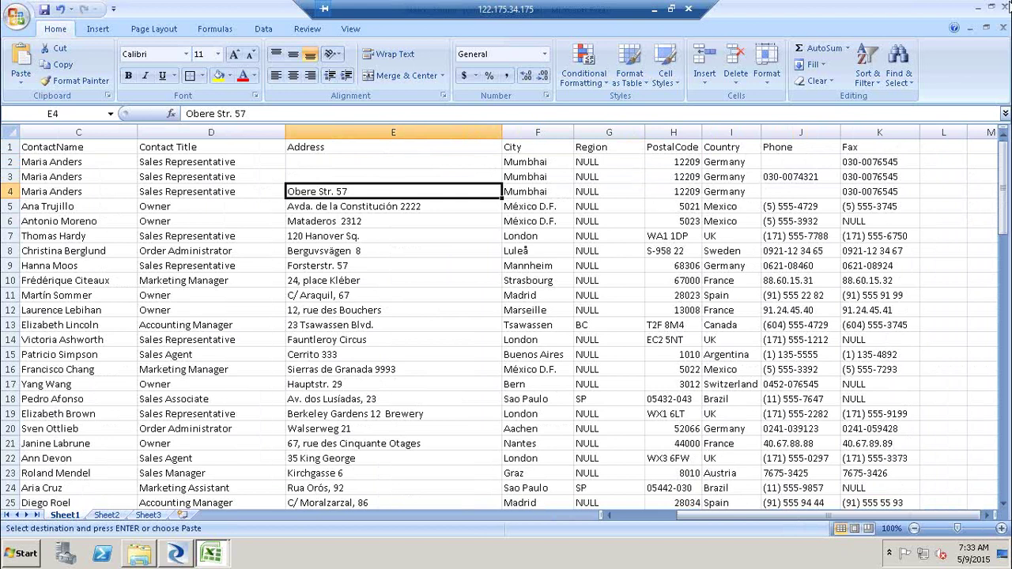
- Open the Match_Source1 text file from the SourceFF folder, examine the three ALFKI customer records, and close the file and folder
key("super+d")
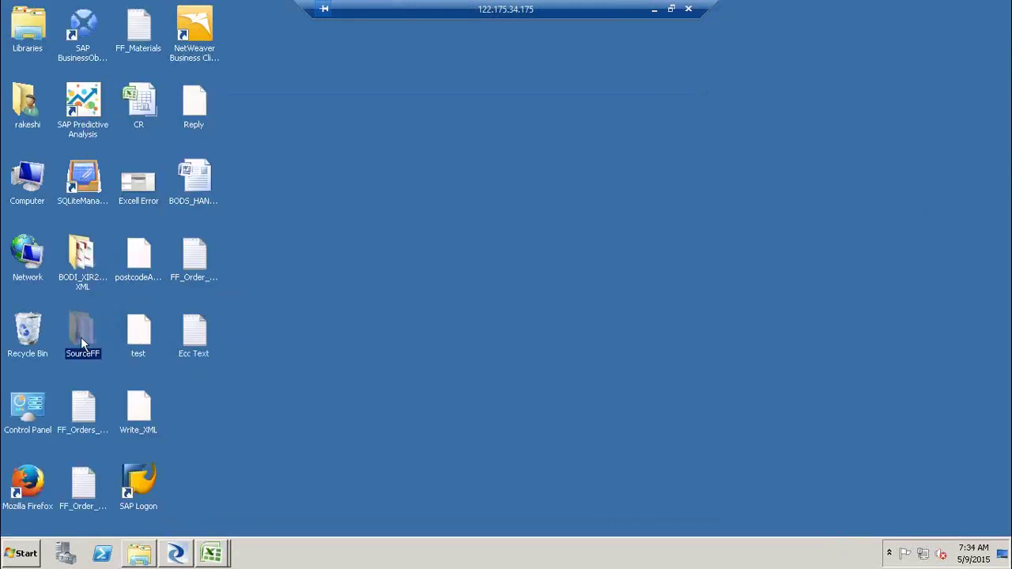
left_click(136, 553)
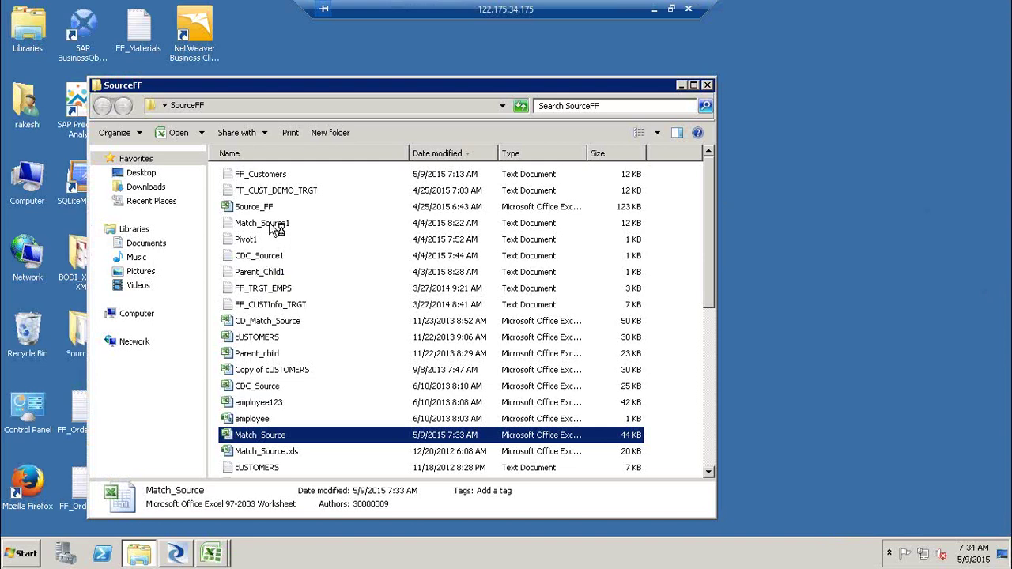
double_click(277, 224)
left_click(133, 141)
left_click_drag(145, 152, 146, 158)
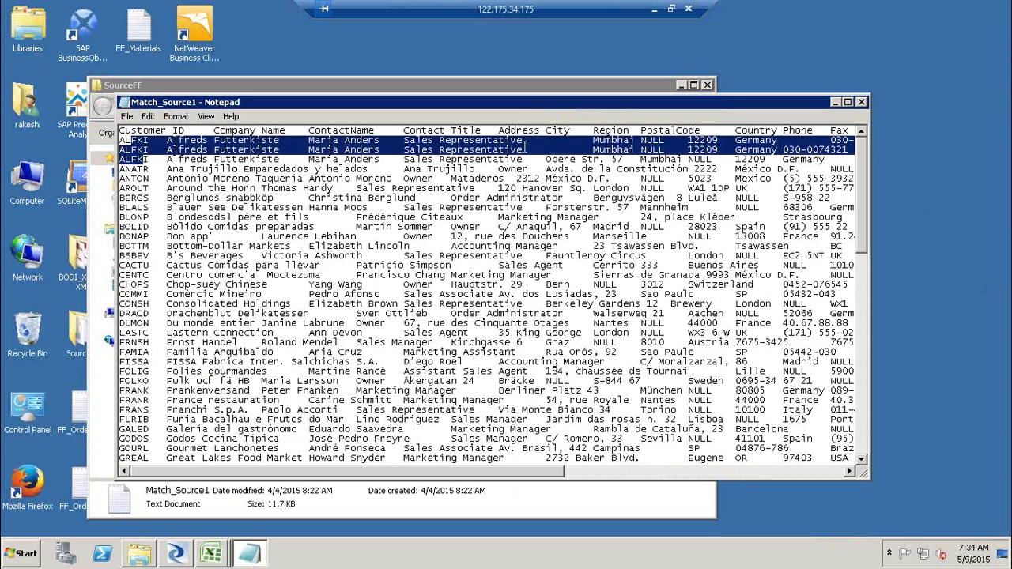
left_click(566, 157)
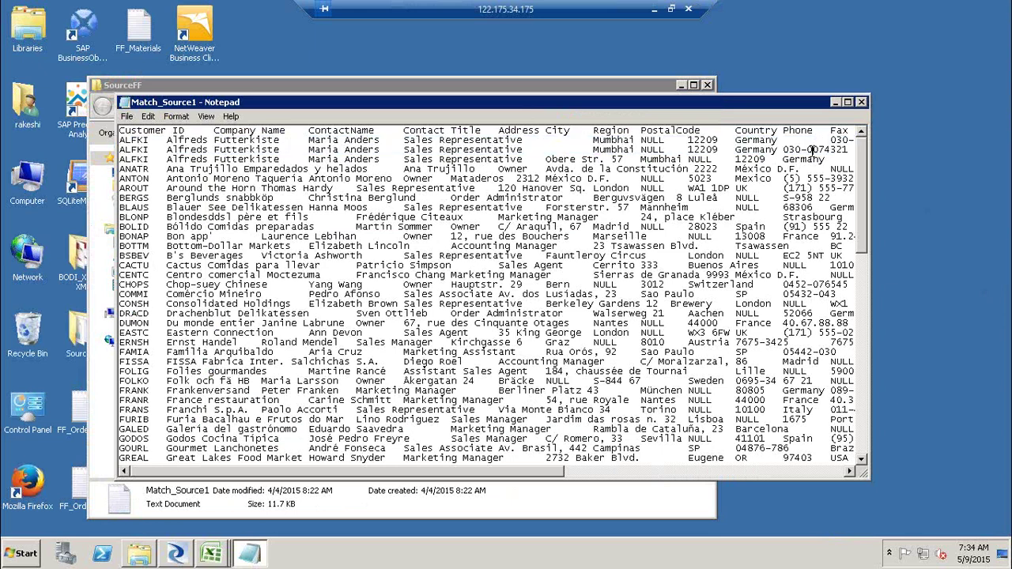
left_click(862, 102)
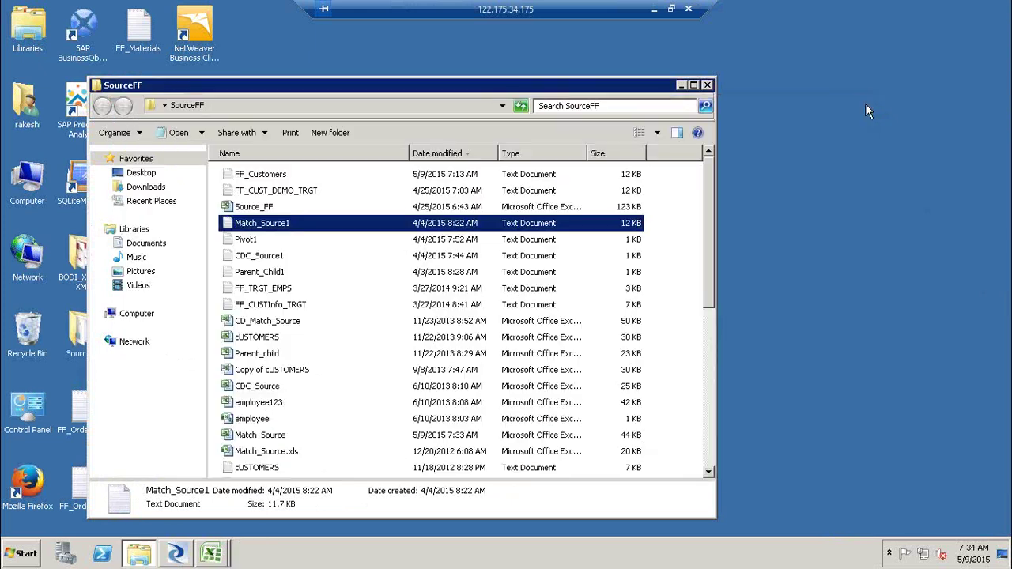
left_click(708, 86)
- Switch to SAP Data Services Designer and show the file formats in the Local Object Library
left_click(179, 553)
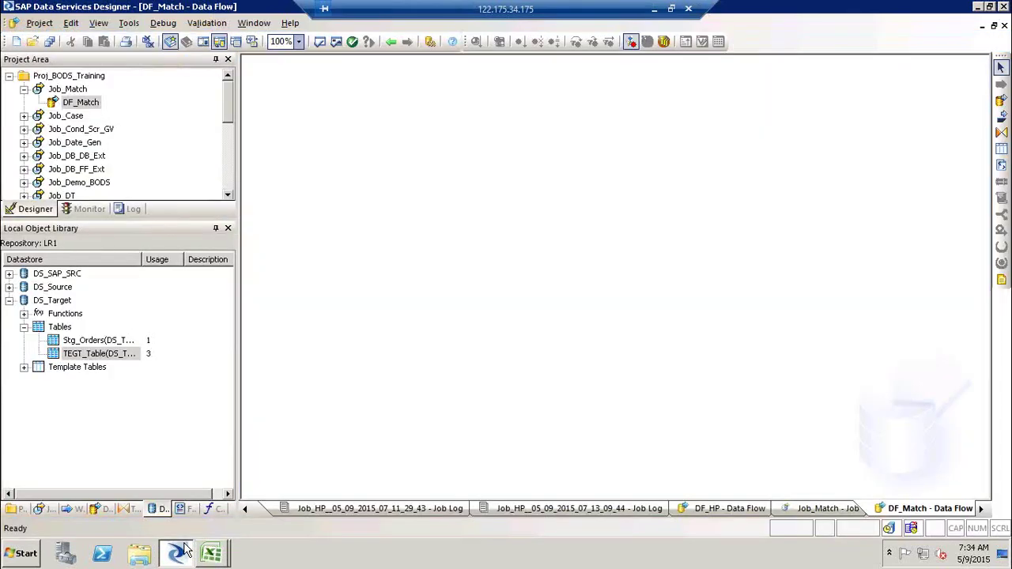
left_click(210, 554)
left_click(182, 510)
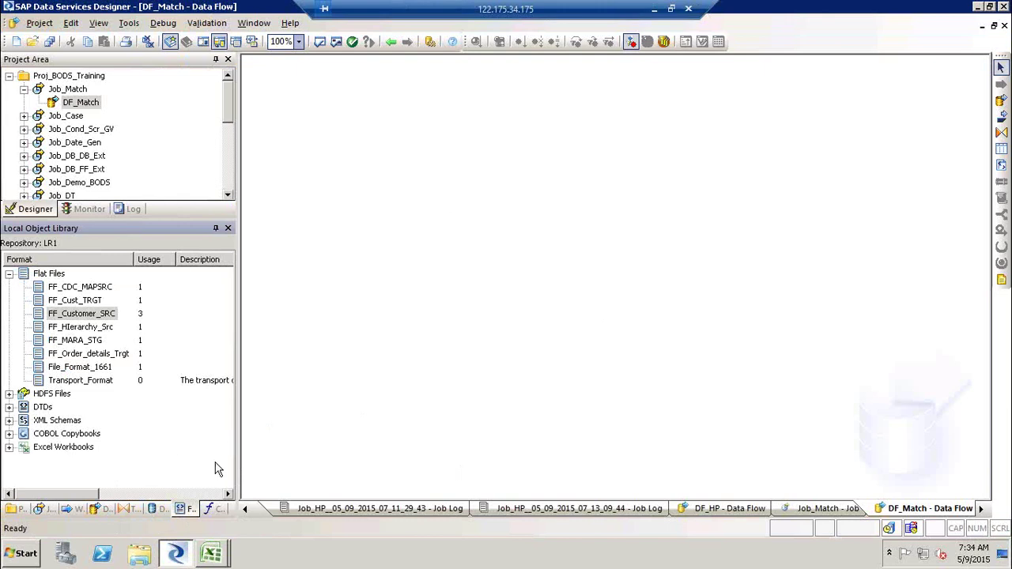
- Start a new Excel workbook format named FF_Test
left_click(61, 449)
right_click(61, 451)
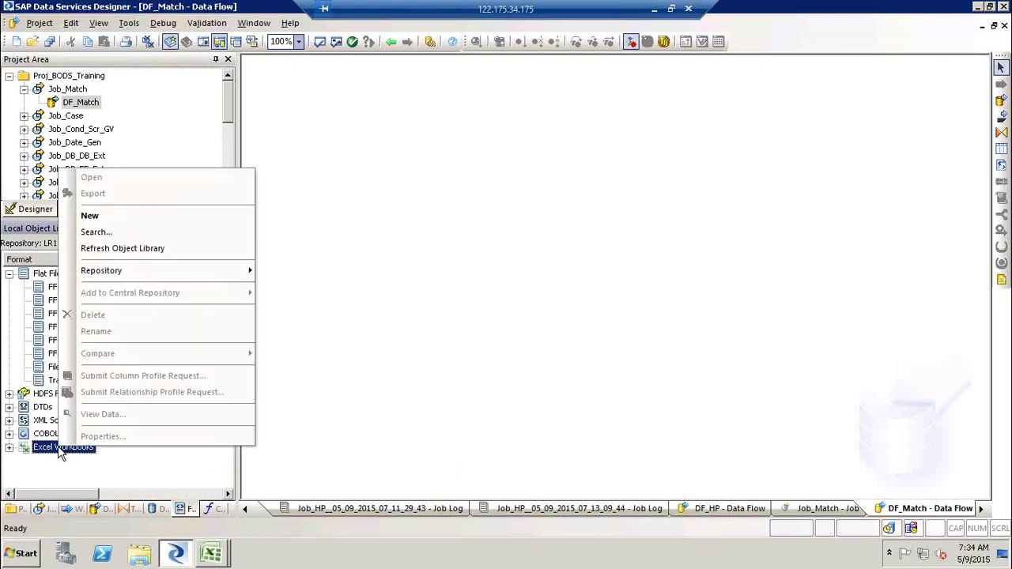
left_click(114, 215)
type("F")
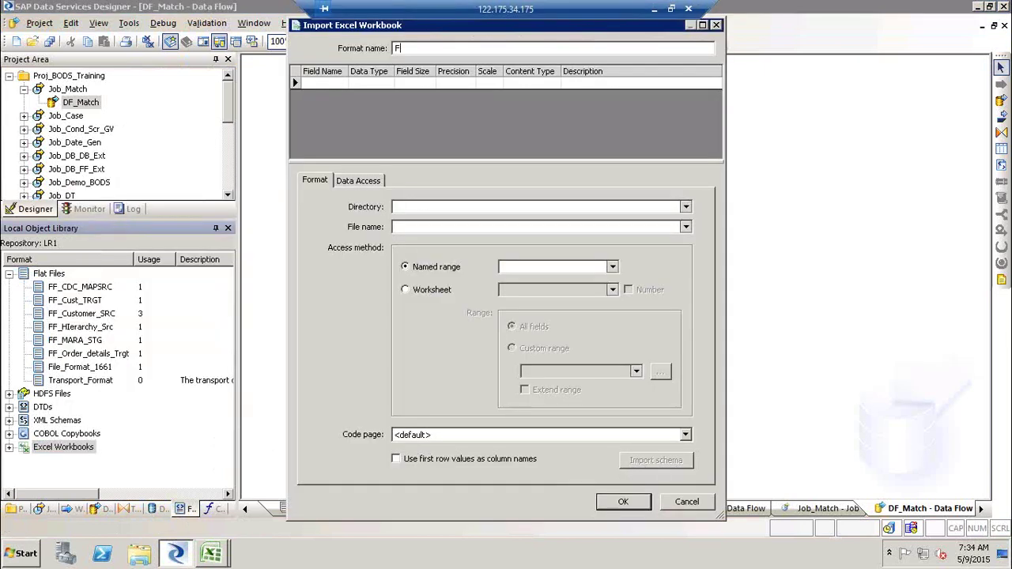
type("F_Test")
- Set the FF_Test format's directory to the desktop SourceFF folder and its file to Match_Source.xls
left_click(685, 206)
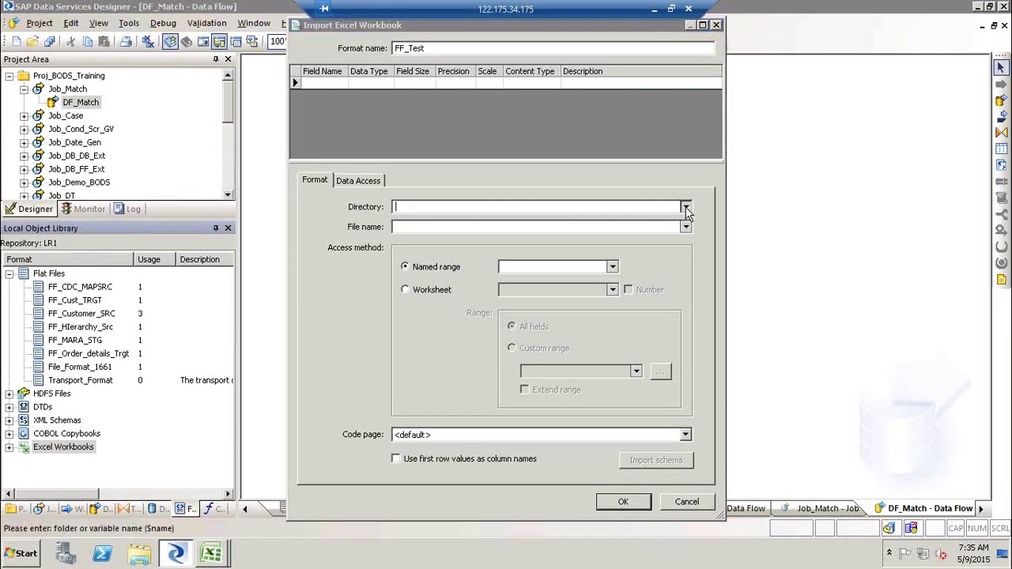
left_click(601, 224)
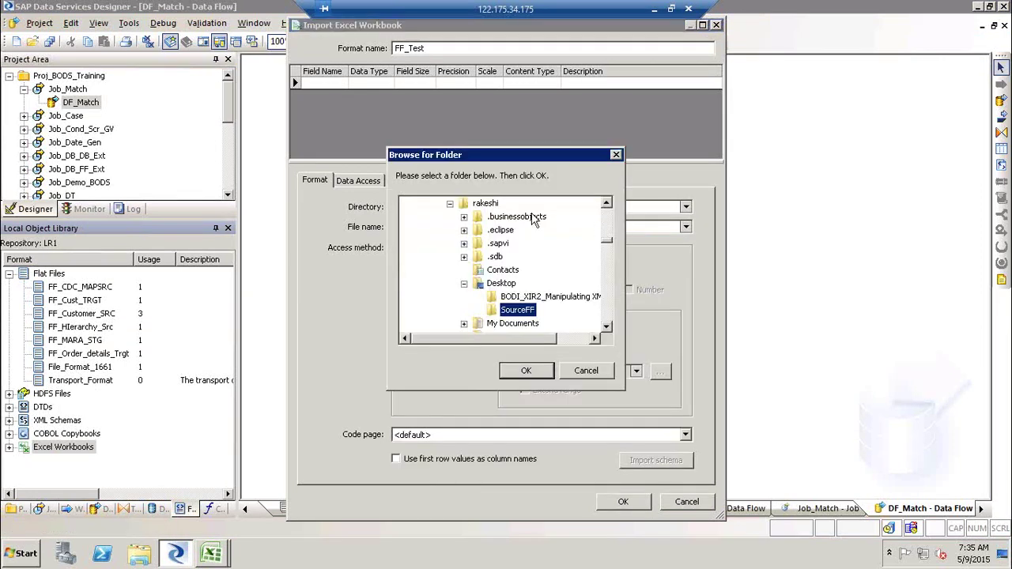
left_click(512, 379)
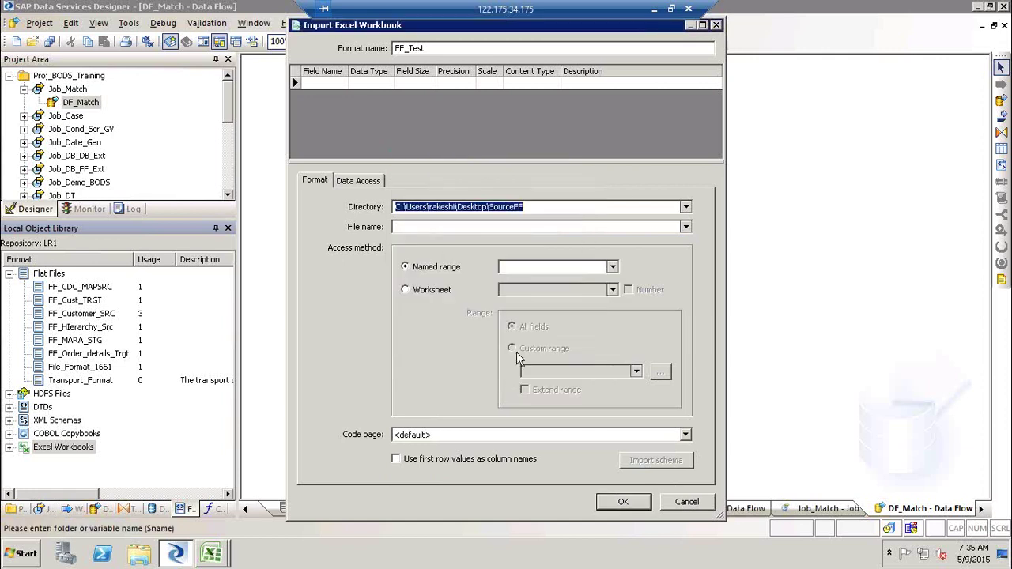
left_click(685, 227)
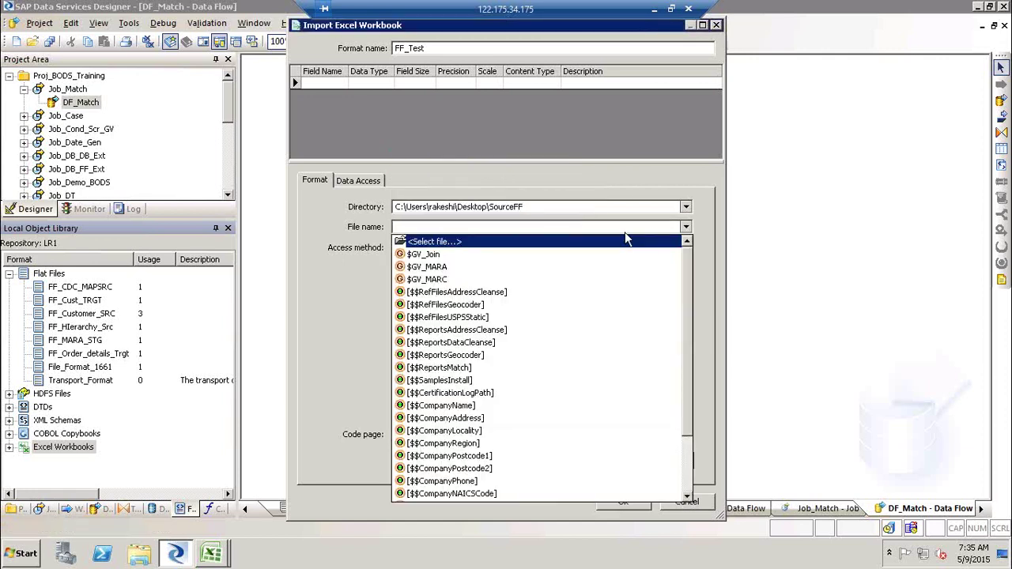
left_click(557, 242)
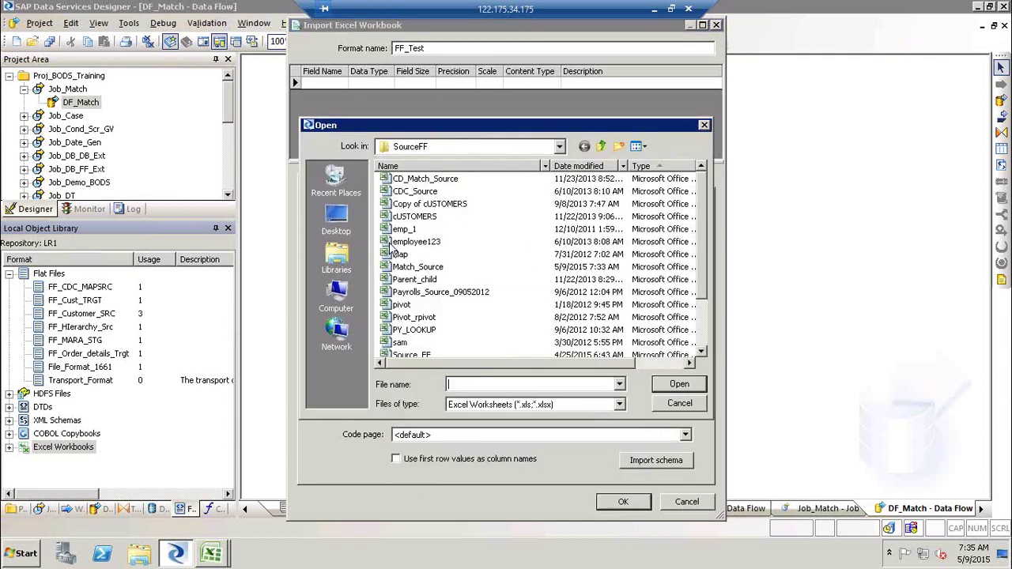
left_click(674, 383)
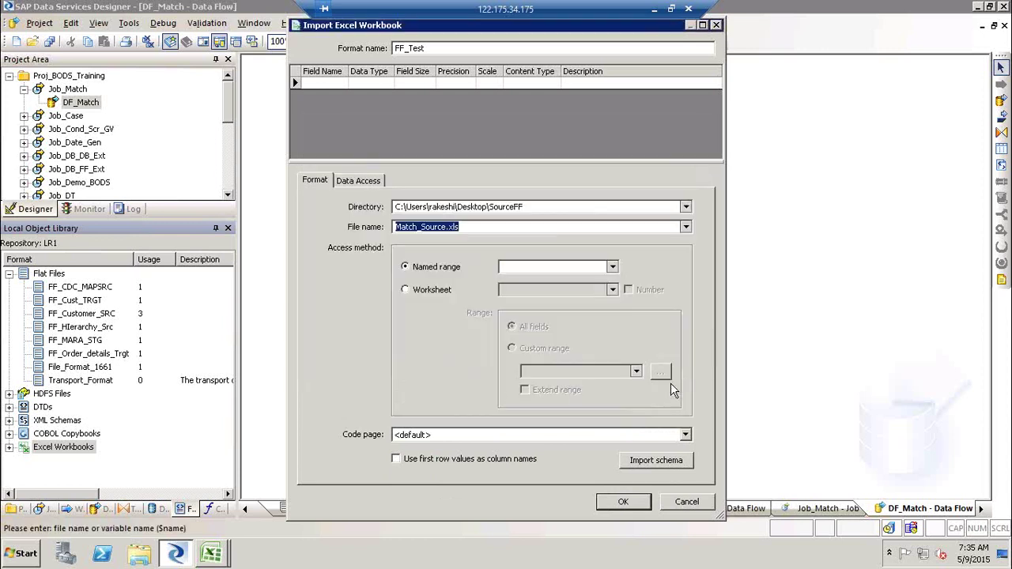
- Try to import the workbook schema with worksheet access and first row values as column names, and discard the FF_Test format
left_click(434, 290)
left_click(613, 290)
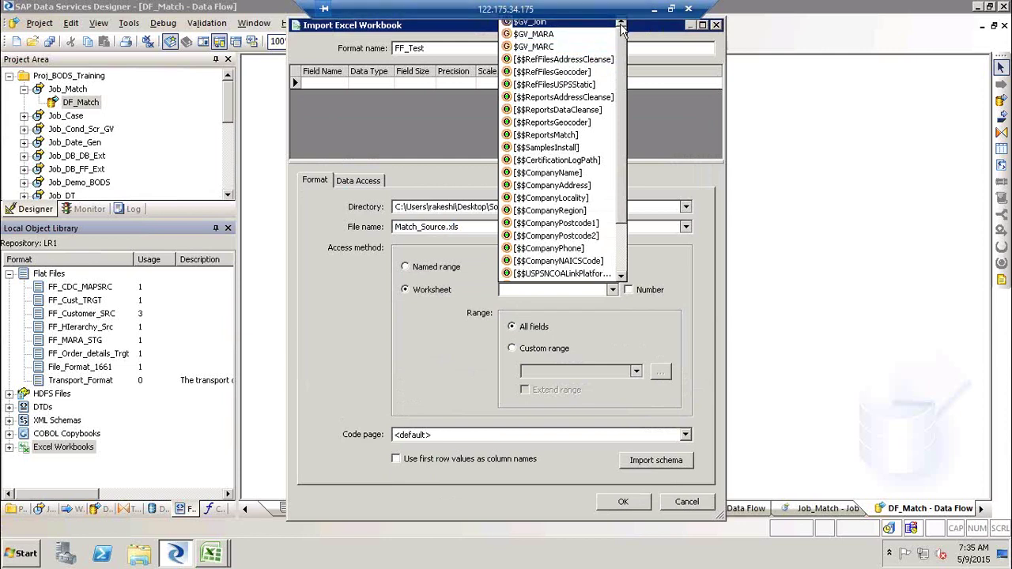
left_click(793, 358)
left_click(512, 462)
left_click(665, 467)
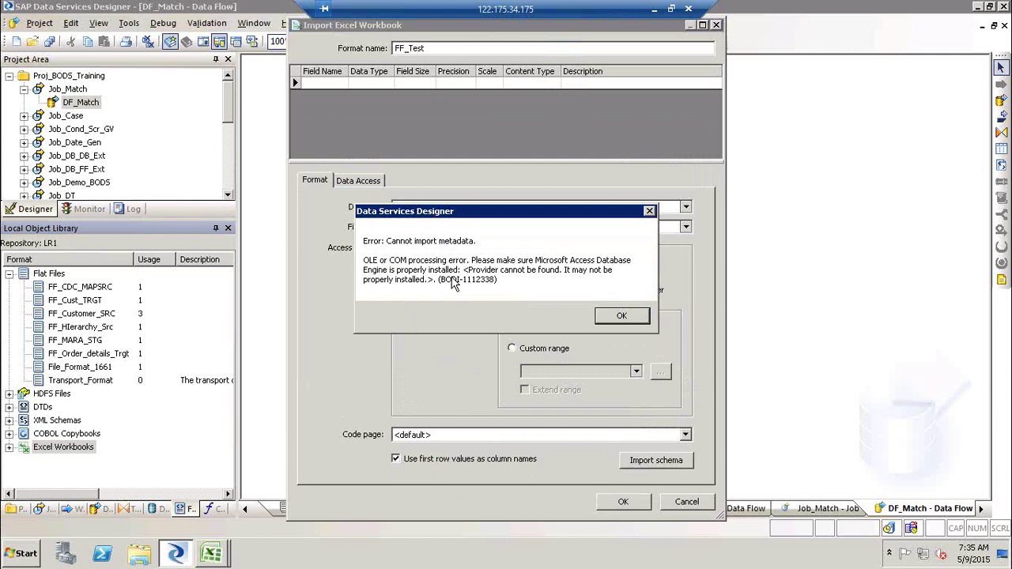
left_click(649, 211)
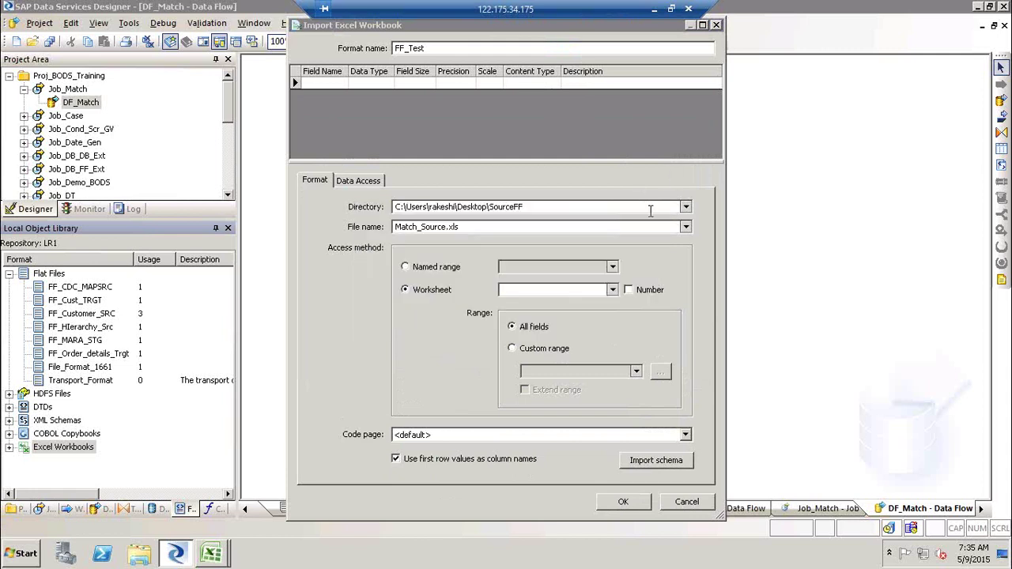
left_click(718, 25)
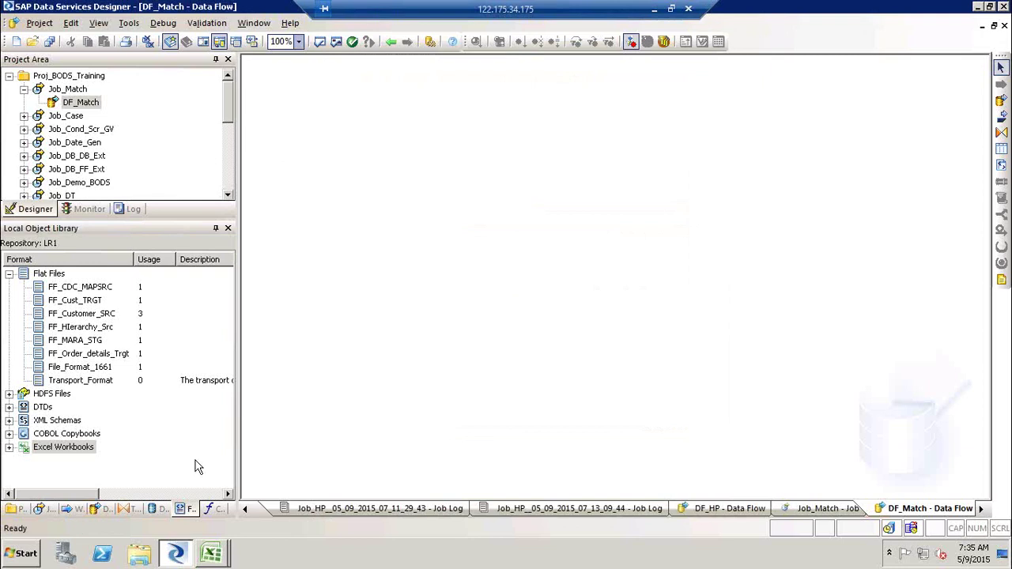
- Create a new flat file format named FF_MAtch_SRC
right_click(43, 274)
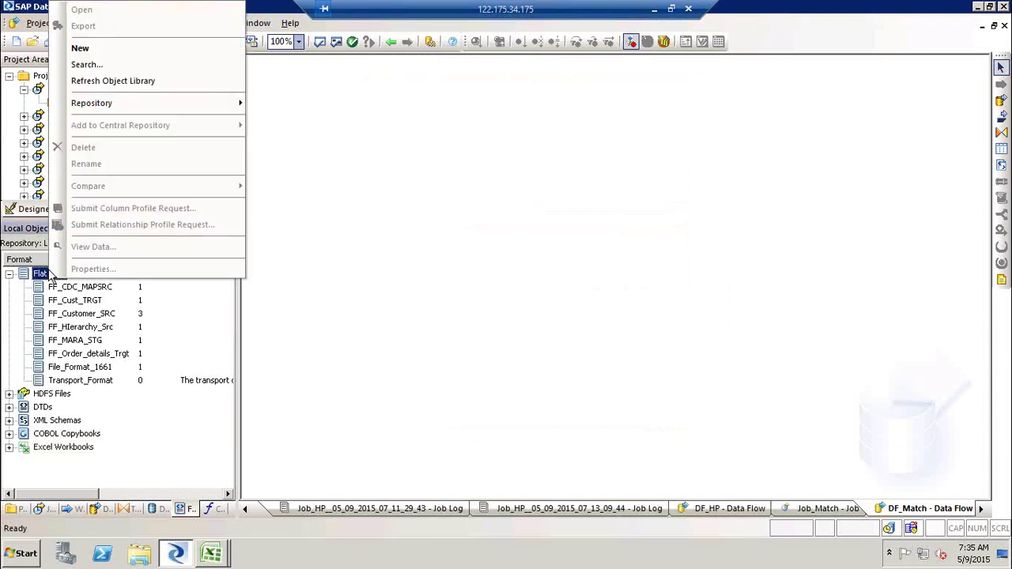
left_click(97, 48)
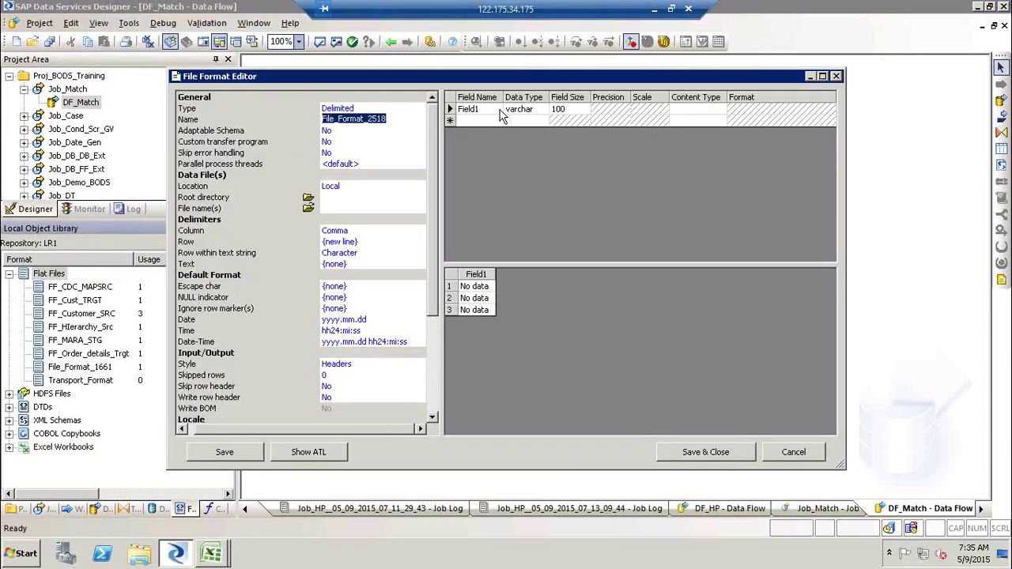
type("FF_MAtch")
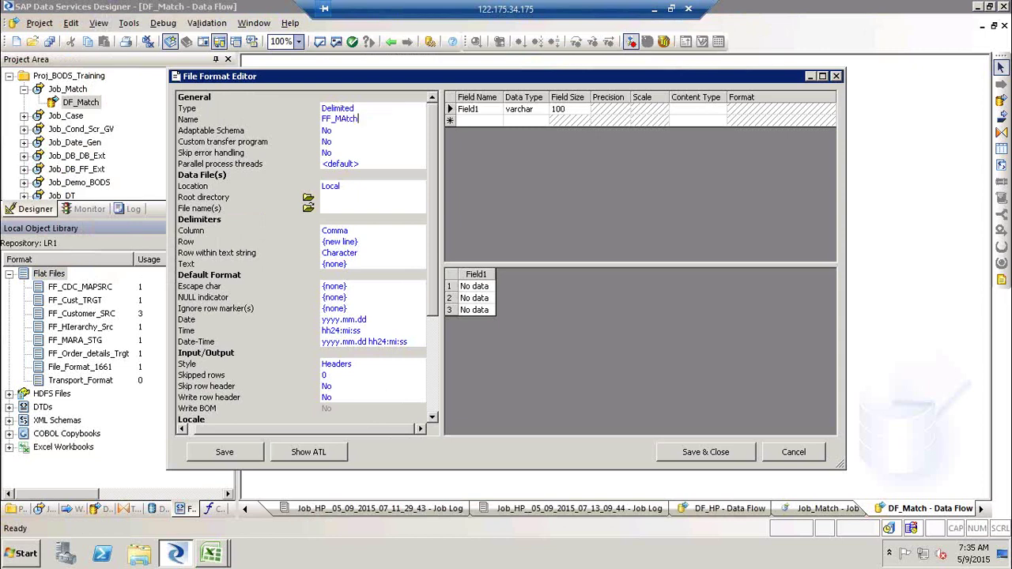
type("_SRC")
- Set the format's root directory to the desktop SourceFF folder, choose Match_Source1.txt, and overwrite the schema from that file
left_click(309, 203)
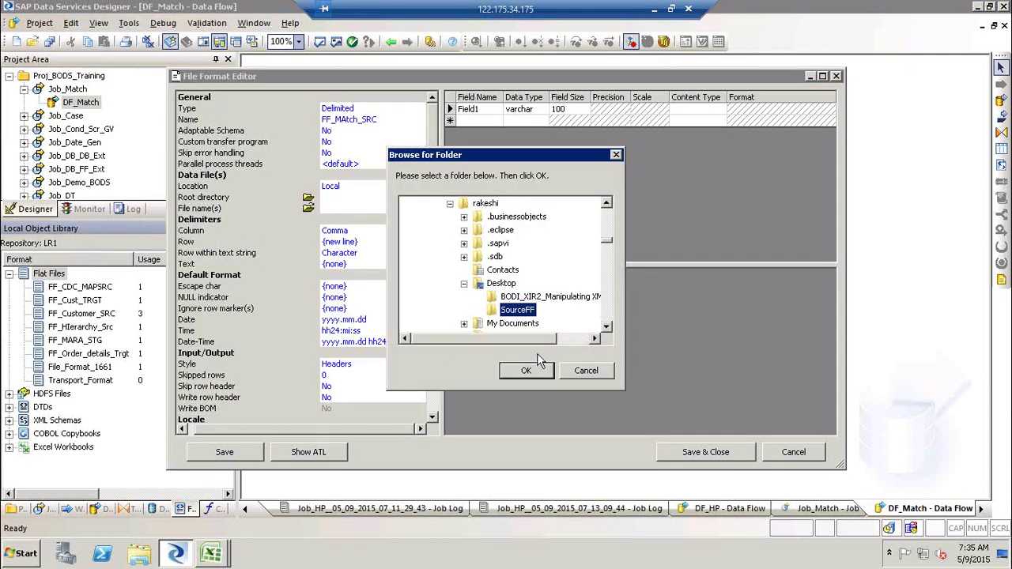
left_click(528, 369)
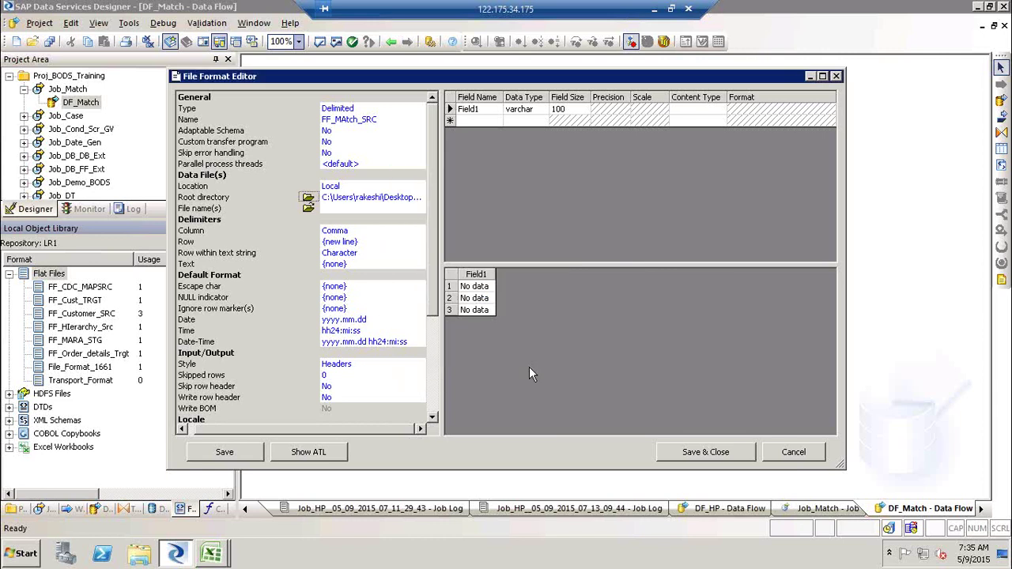
left_click(311, 212)
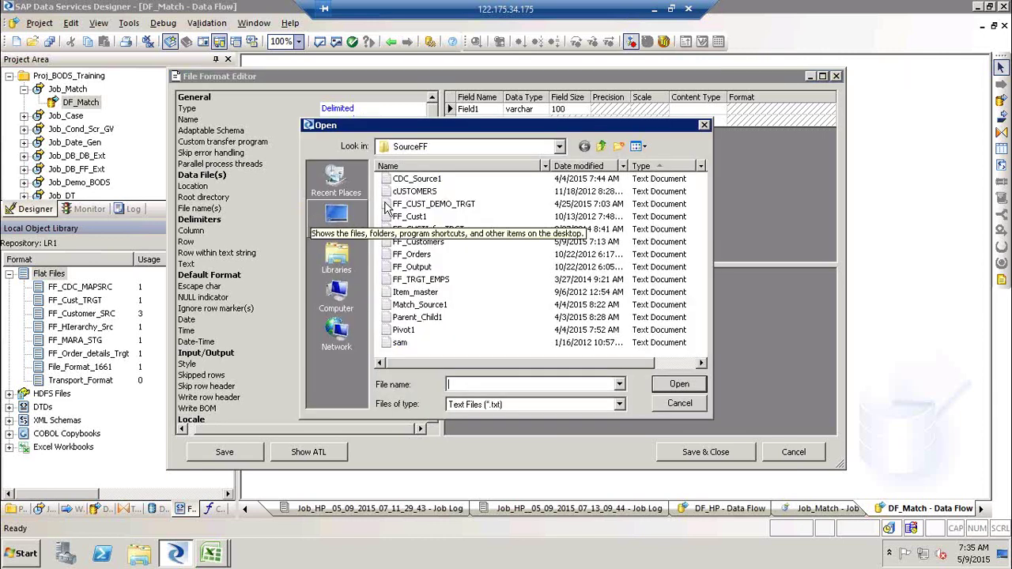
left_click(437, 306)
left_click(680, 385)
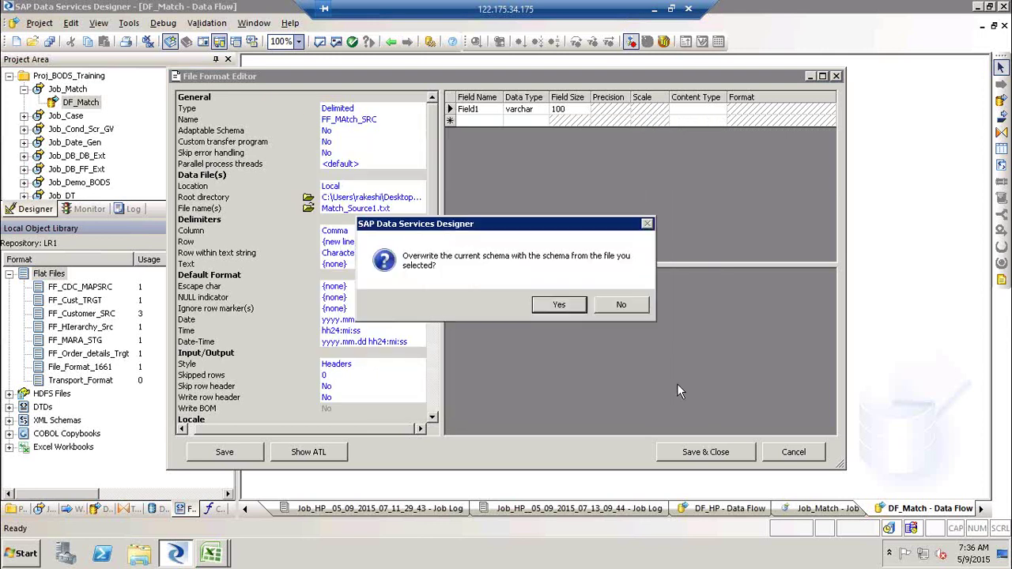
left_click(573, 307)
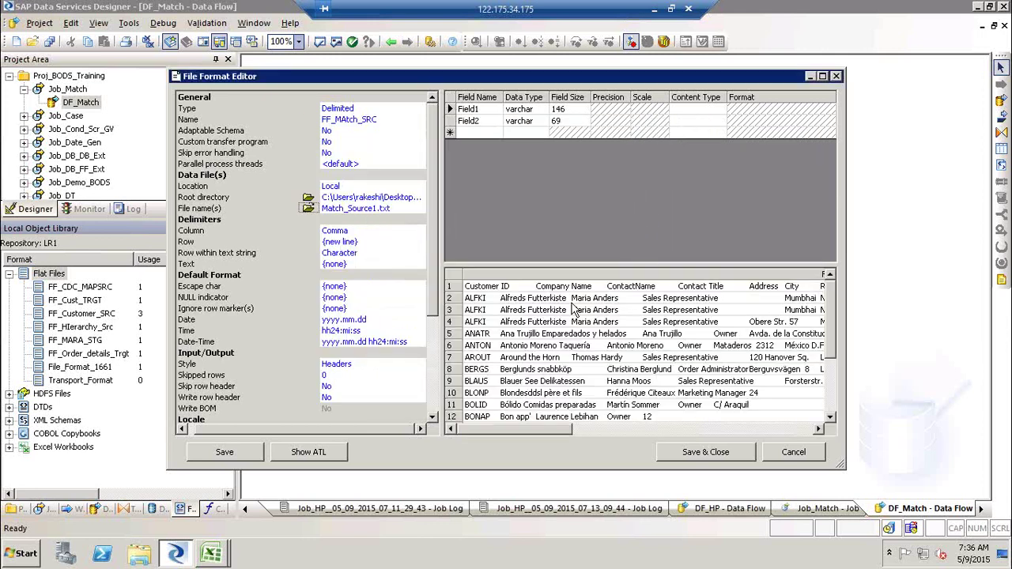
- Set the column delimiter to Tab and overwrite the current schema with the file's schema
left_click(396, 231)
left_click(420, 230)
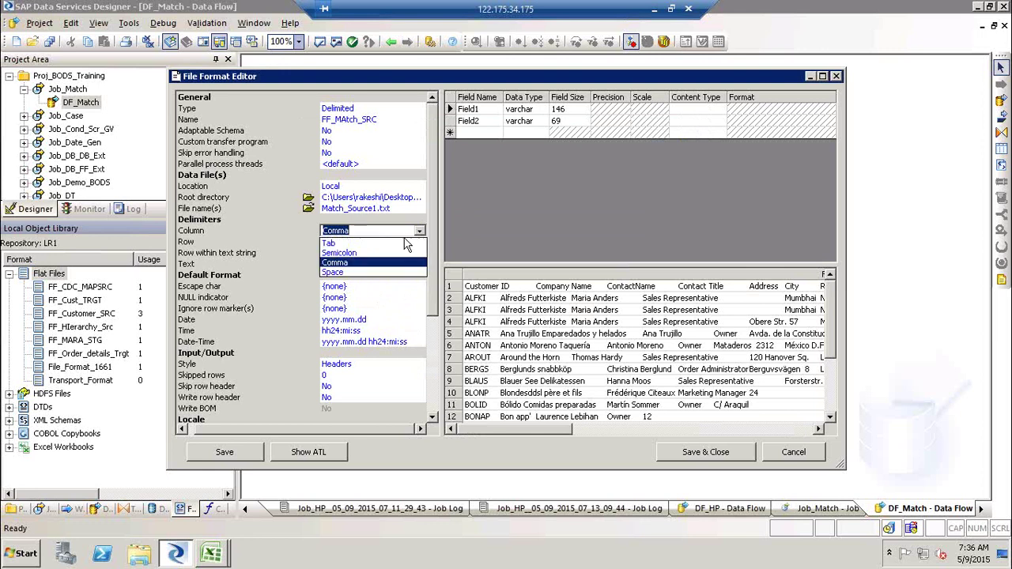
left_click(395, 250)
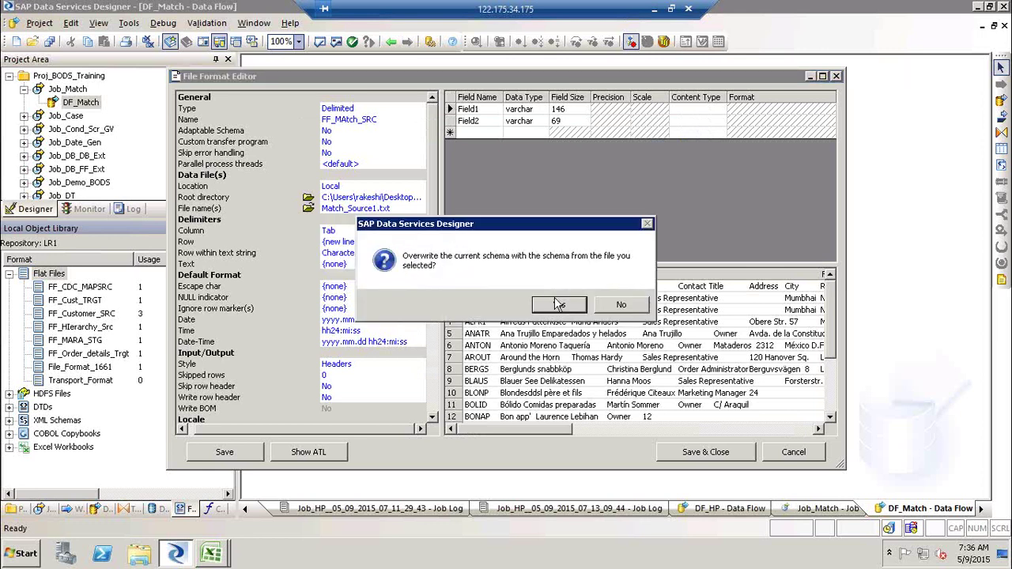
left_click(557, 304)
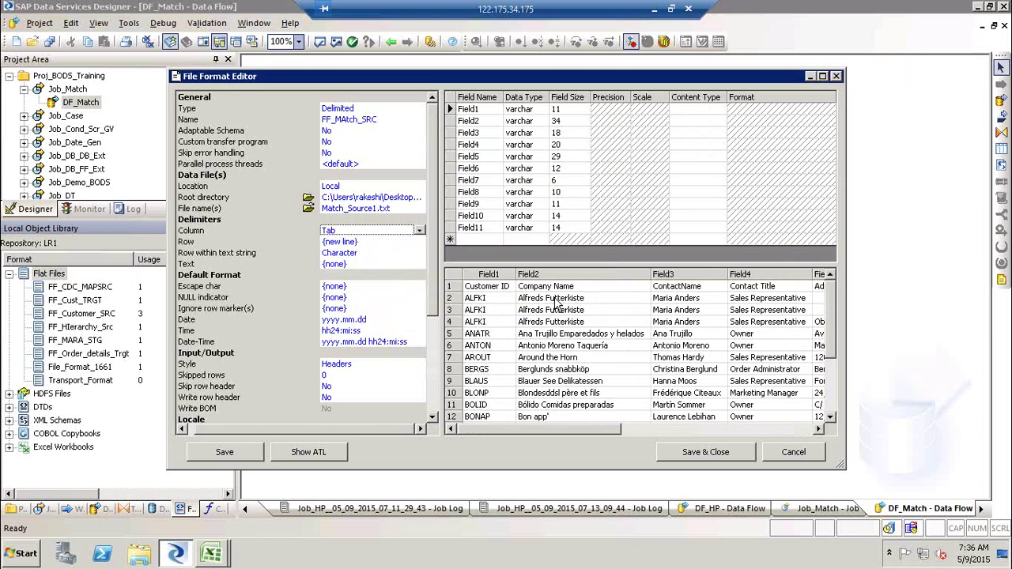
- Set Skip row header to Yes, overwrite the schema with the header names, and save and close the FF_MAtch_SRC format
left_click(368, 387)
left_click(368, 387)
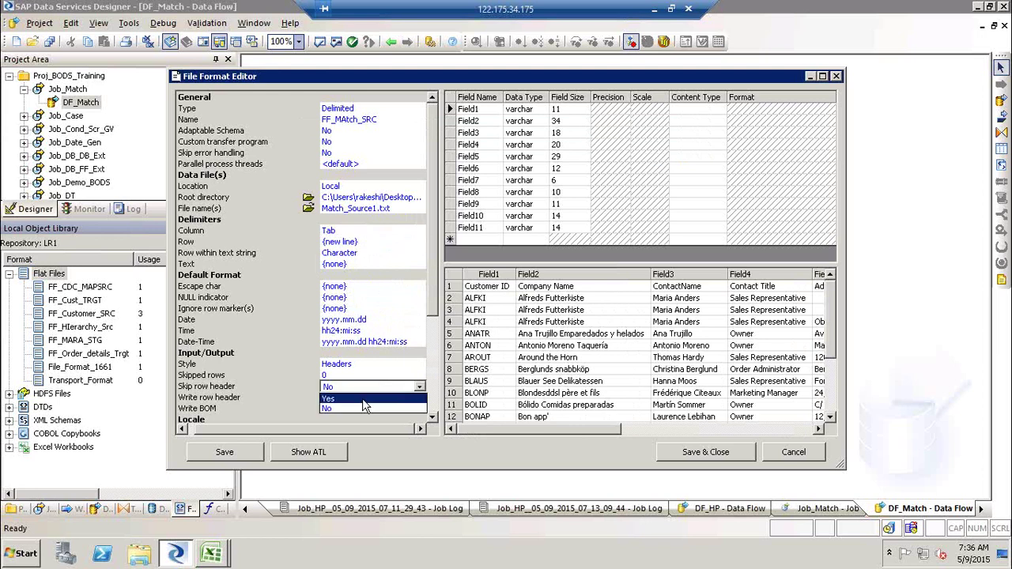
left_click(364, 399)
left_click(551, 308)
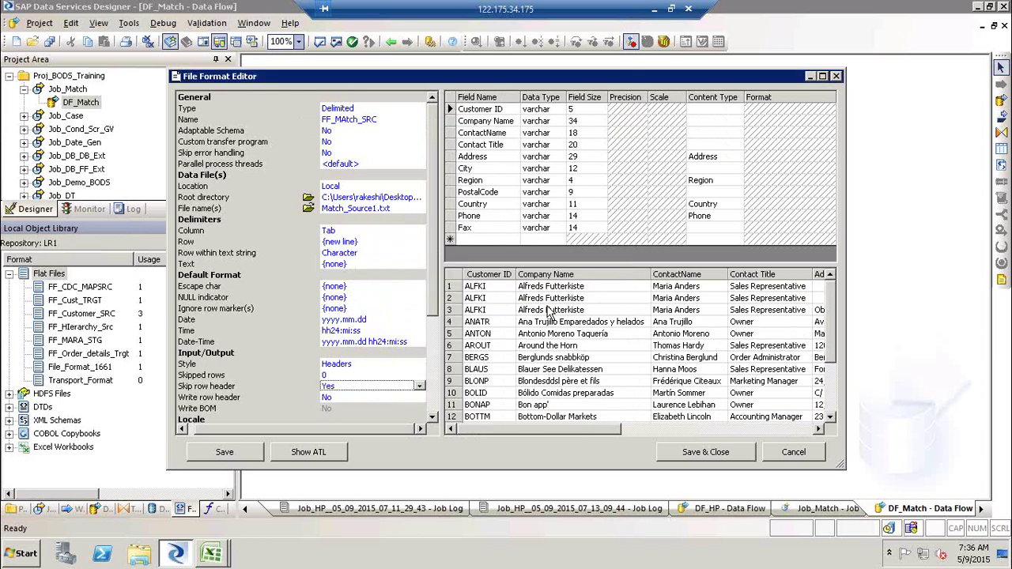
left_click(709, 457)
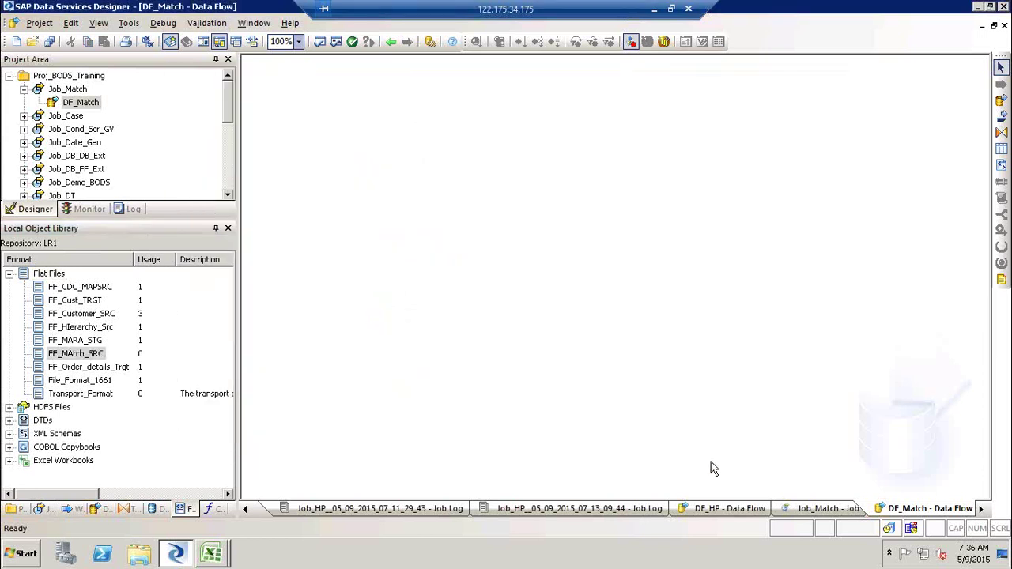
- Place the FF_MAtch_SRC flat file format in the DF_Match data flow as a source
left_click(76, 356)
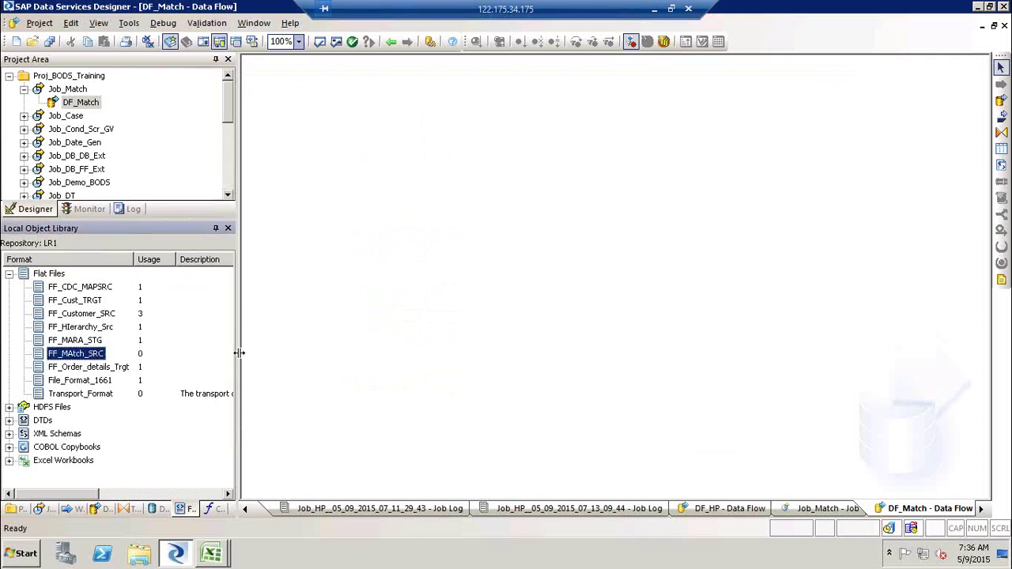
left_click_drag(83, 356, 360, 197)
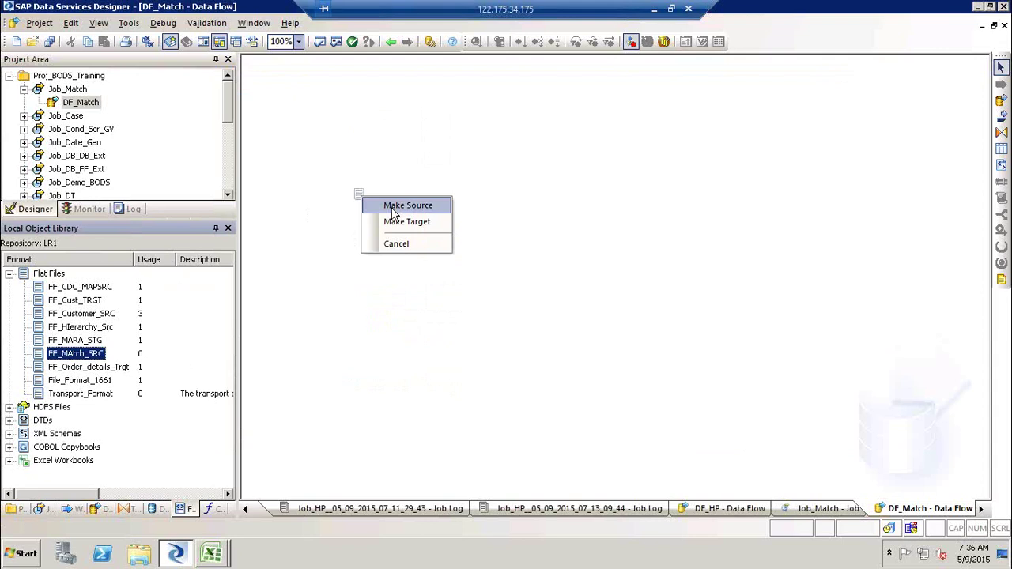
left_click(393, 207)
left_click_drag(387, 223, 353, 170)
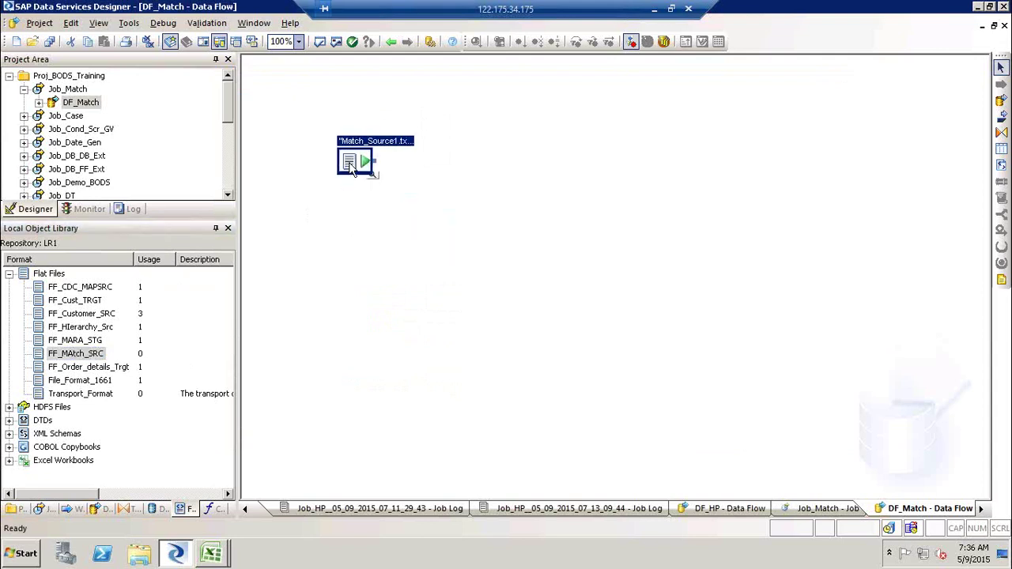
left_click(475, 196)
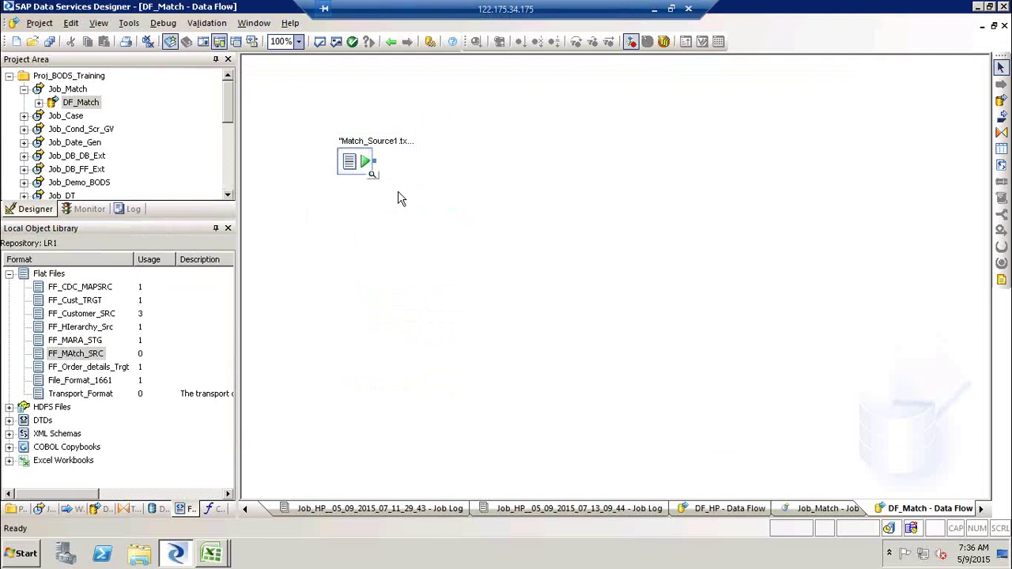
- Preview the Match_Source1.txt source data and compare the address and phone values in the first three customer rows
left_click(372, 175)
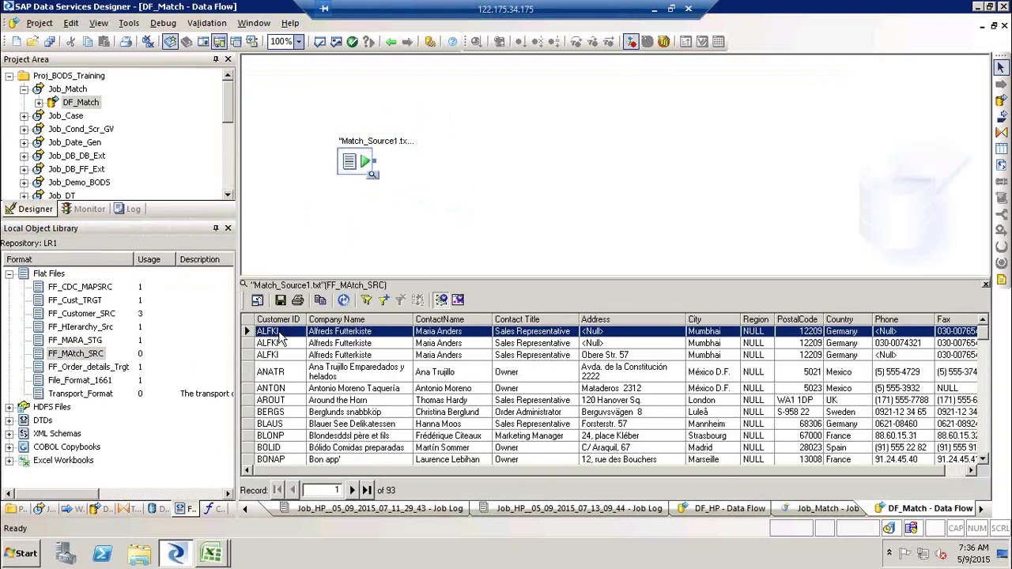
left_click(629, 358)
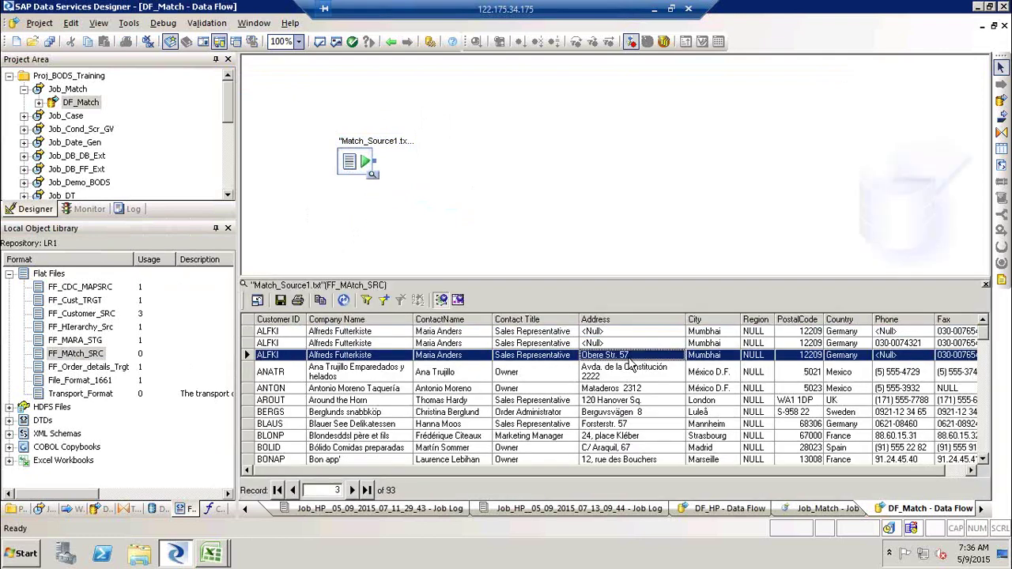
left_click(909, 346)
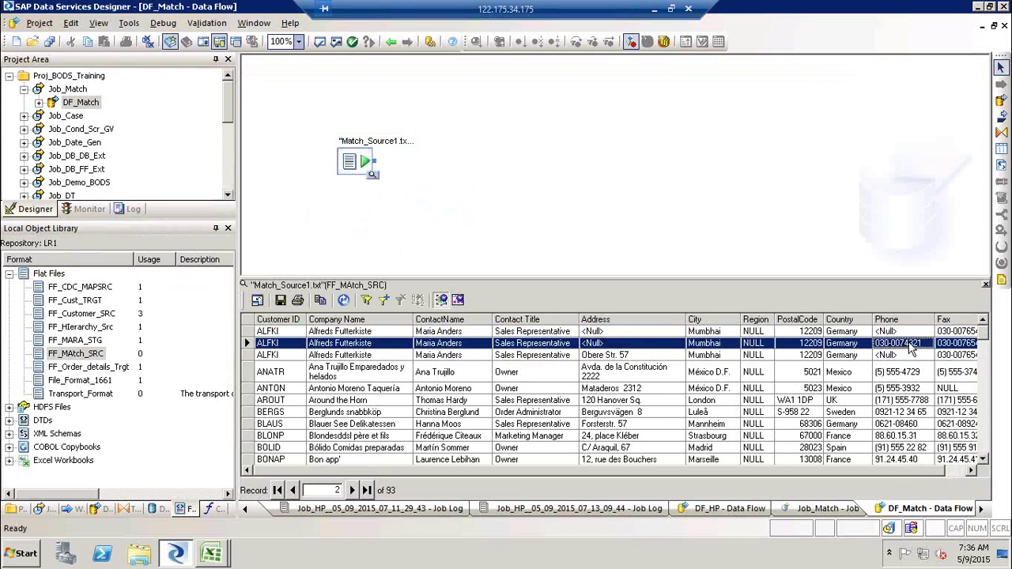
left_click(918, 332)
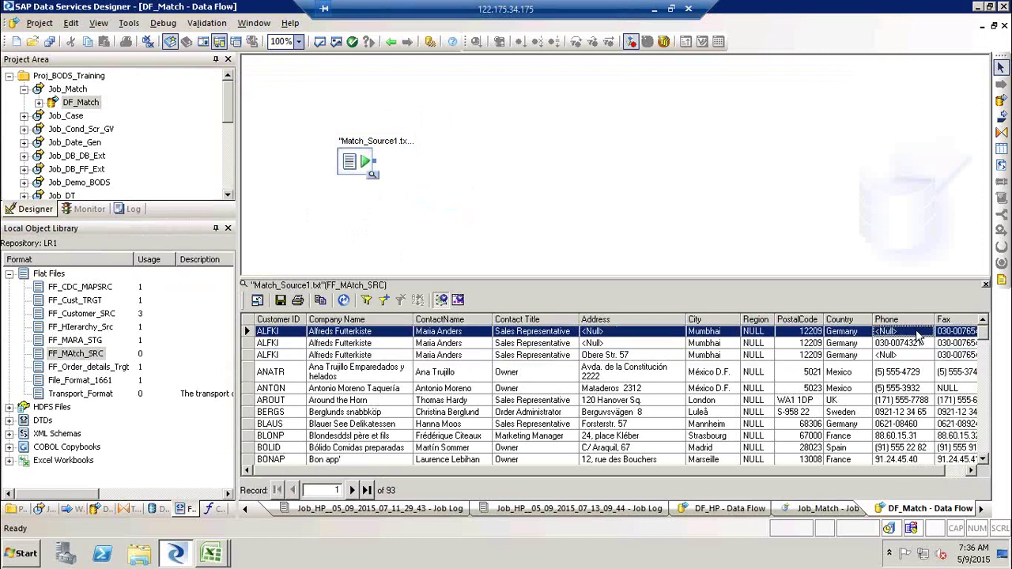
left_click(985, 285)
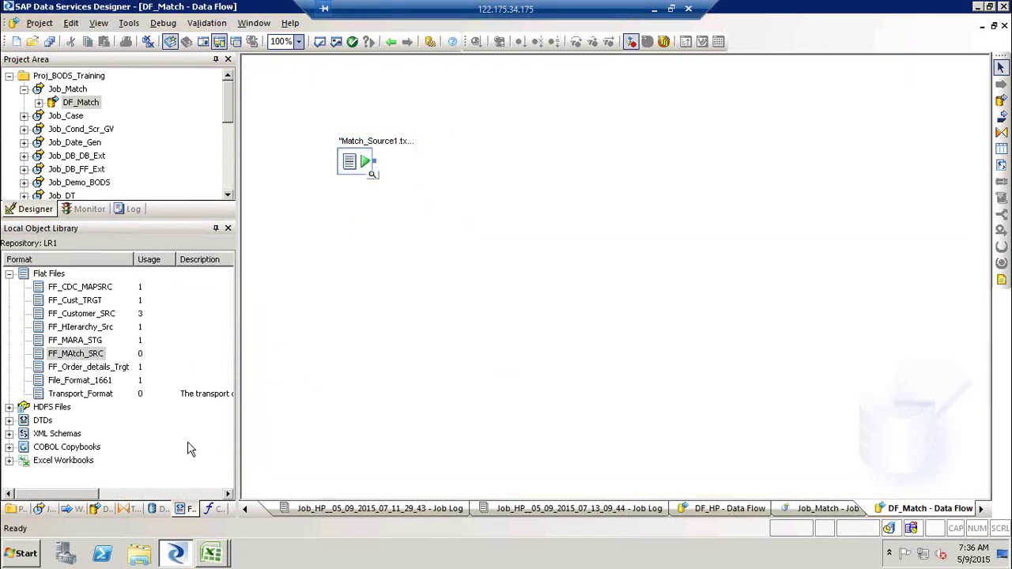
- Add the Base_Match data quality transform to the data flow and connect the Match_Source1.txt source to it
left_click(136, 509)
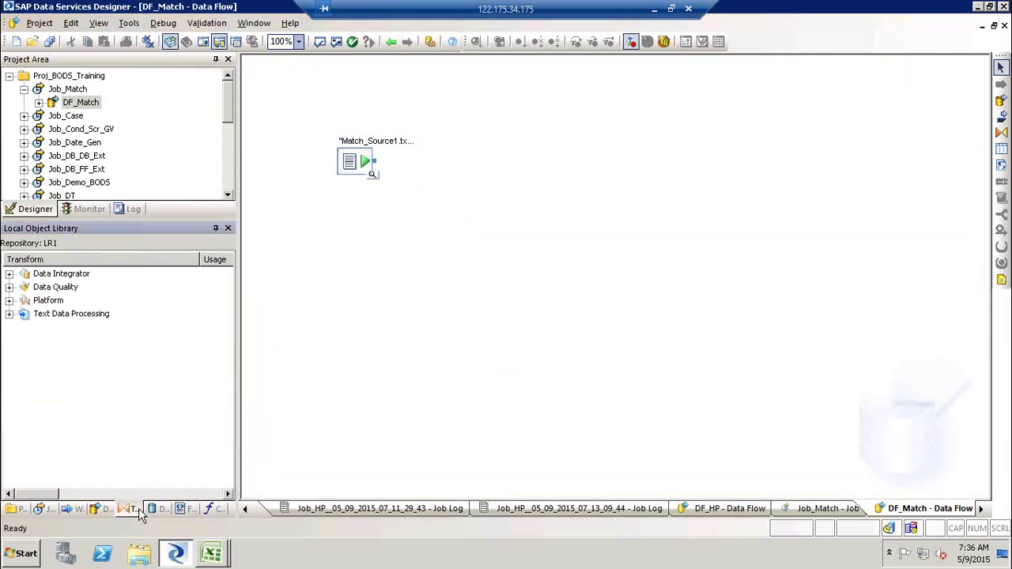
left_click(9, 288)
left_click(10, 288)
left_click(9, 290)
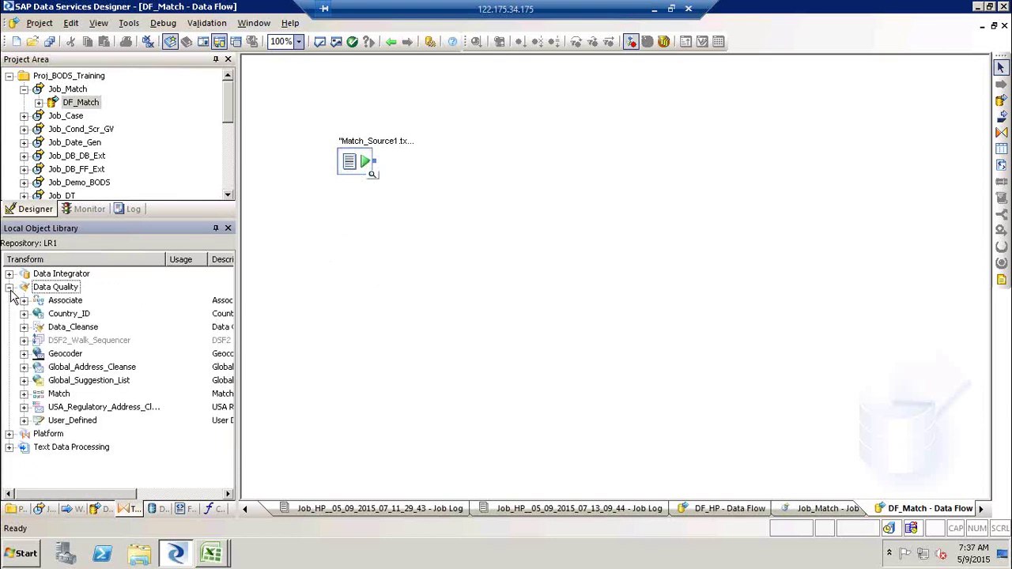
left_click(24, 395)
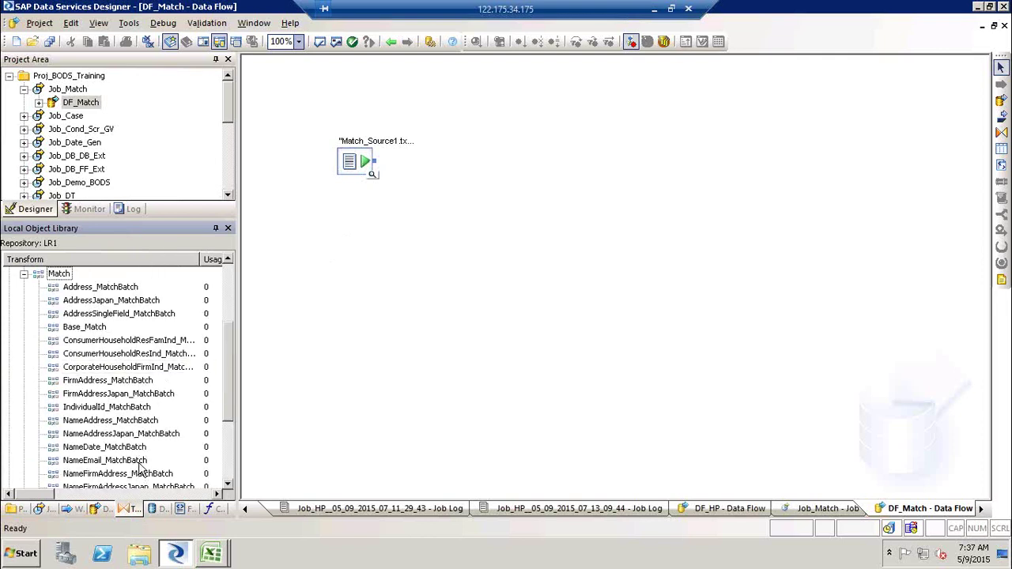
left_click(84, 330)
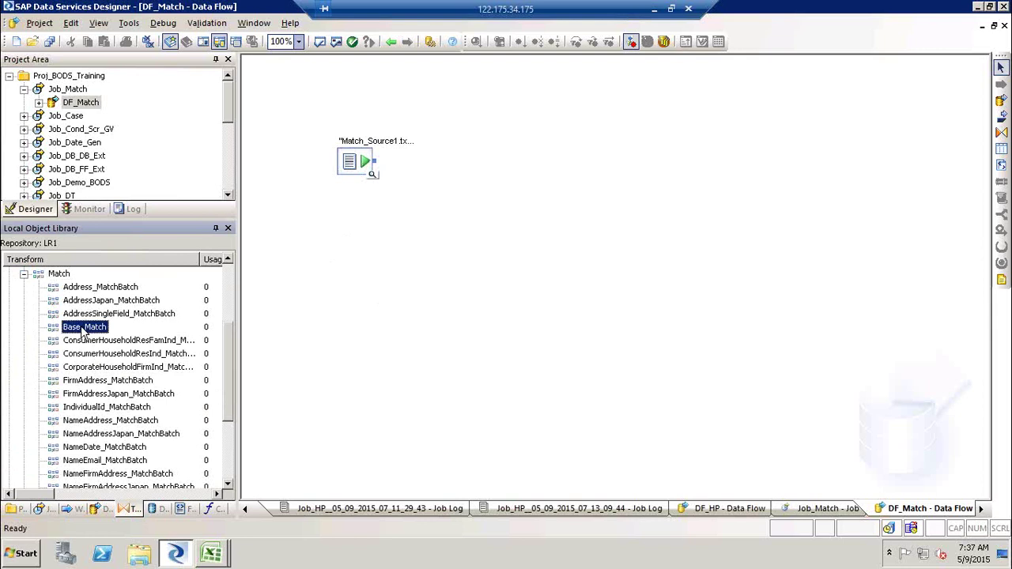
left_click_drag(134, 325, 454, 154)
left_click_drag(381, 165, 469, 186)
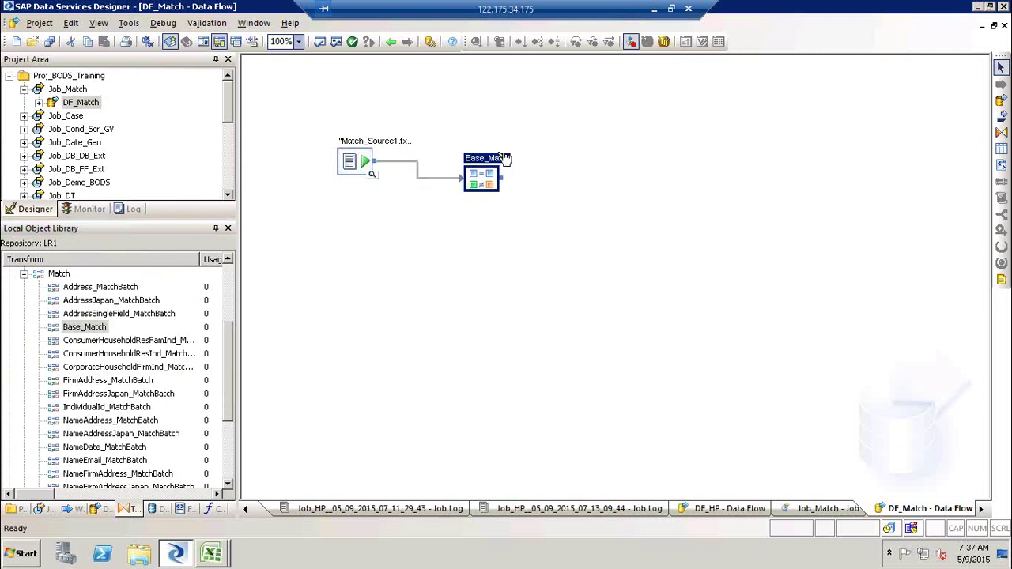
- Open the Base_Match transform and examine its input fields, options and output fields
double_click(498, 166)
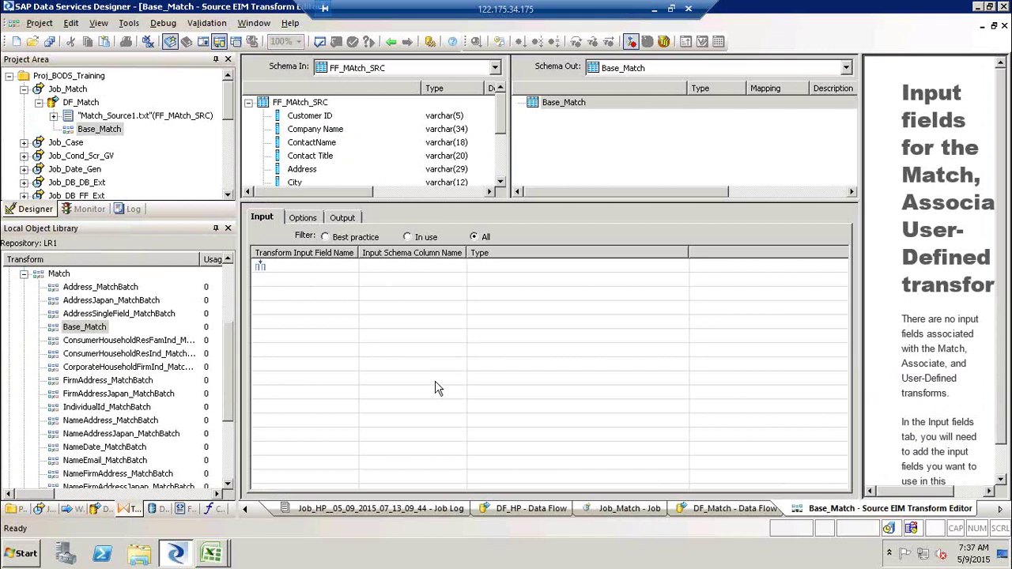
left_click_drag(503, 201, 513, 267)
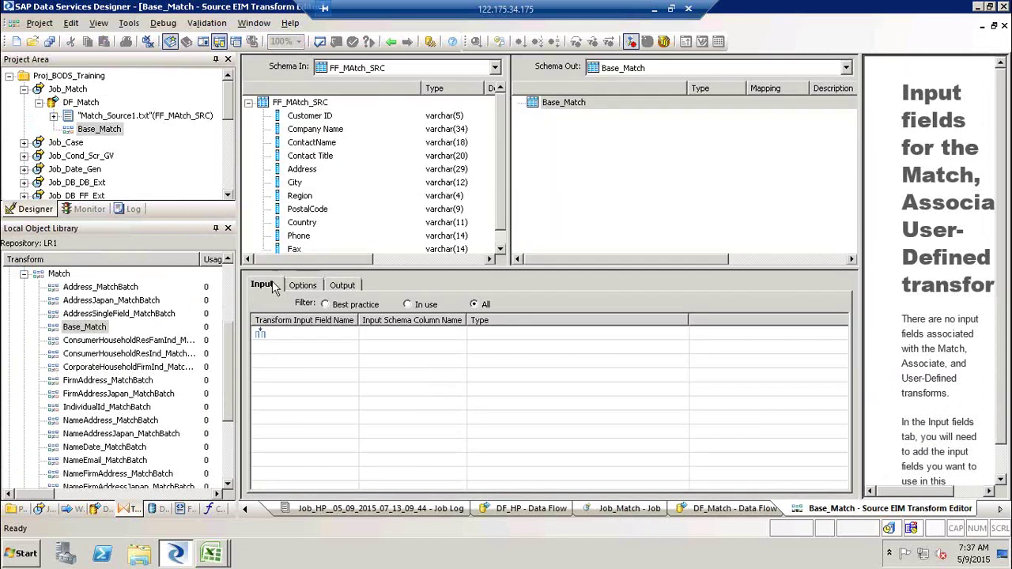
left_click(343, 286)
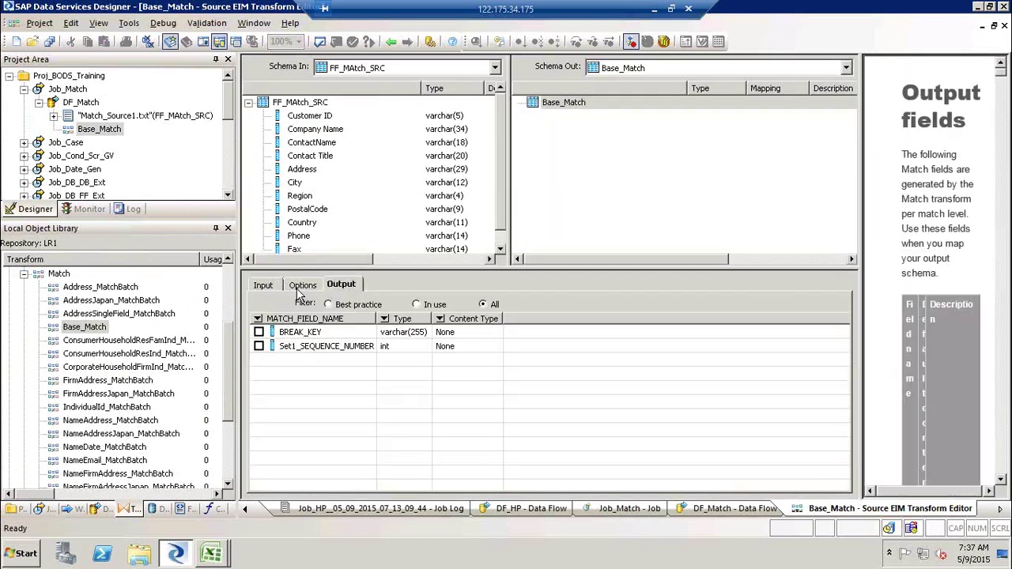
left_click(301, 286)
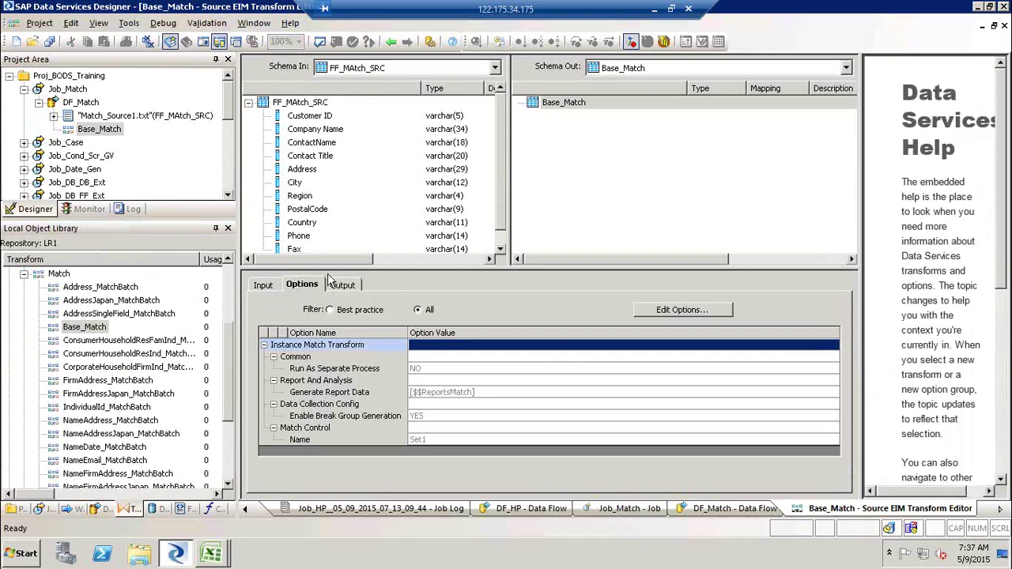
left_click(268, 286)
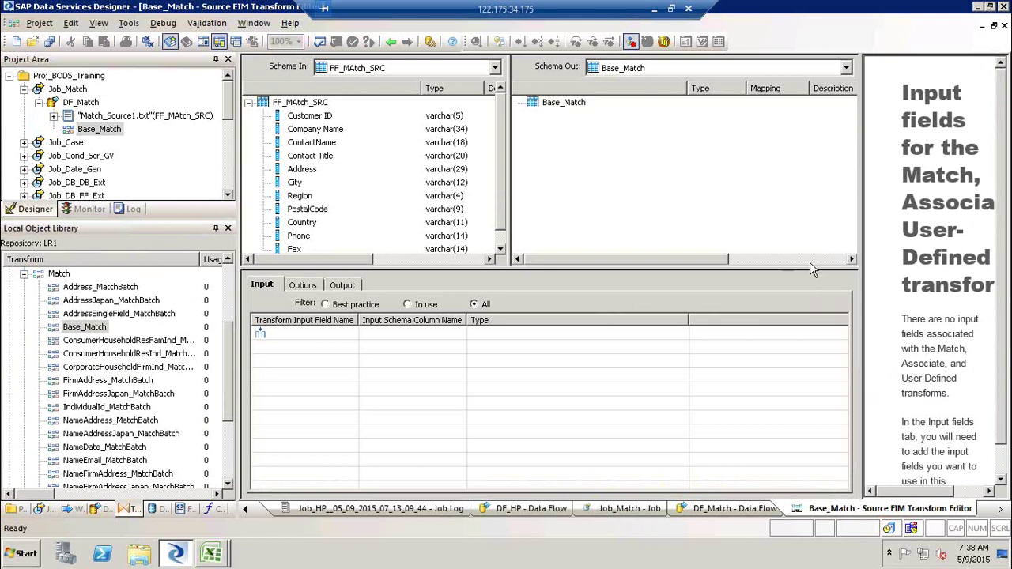
- Map Company Name, Address, Phone and PostalCode as input fields of the Base_Match transform
left_click_drag(860, 262, 792, 263)
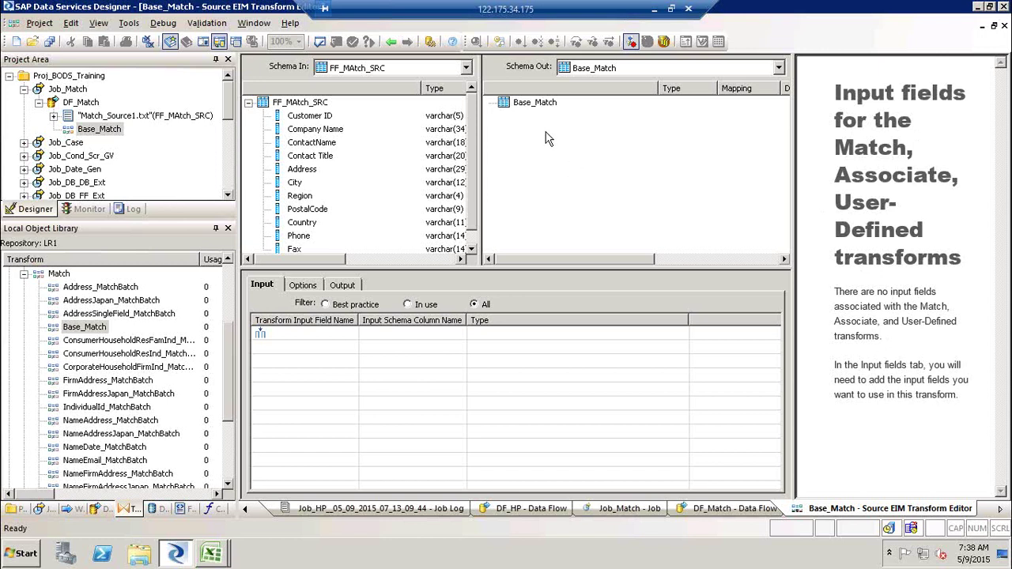
left_click_drag(320, 134, 292, 356)
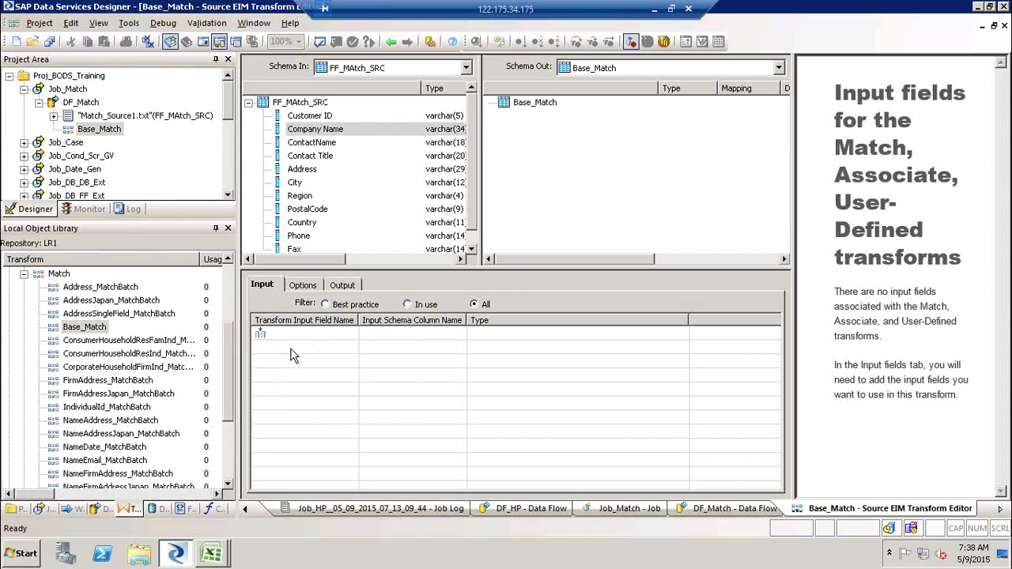
left_click_drag(330, 136, 281, 336)
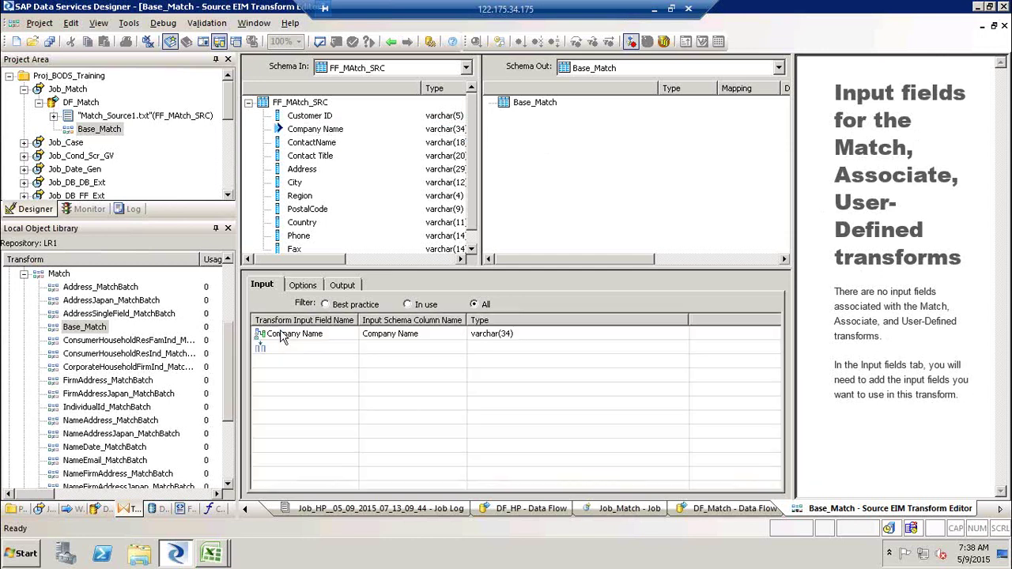
left_click(303, 170)
left_click_drag(299, 174, 345, 182)
left_click_drag(272, 369, 295, 348)
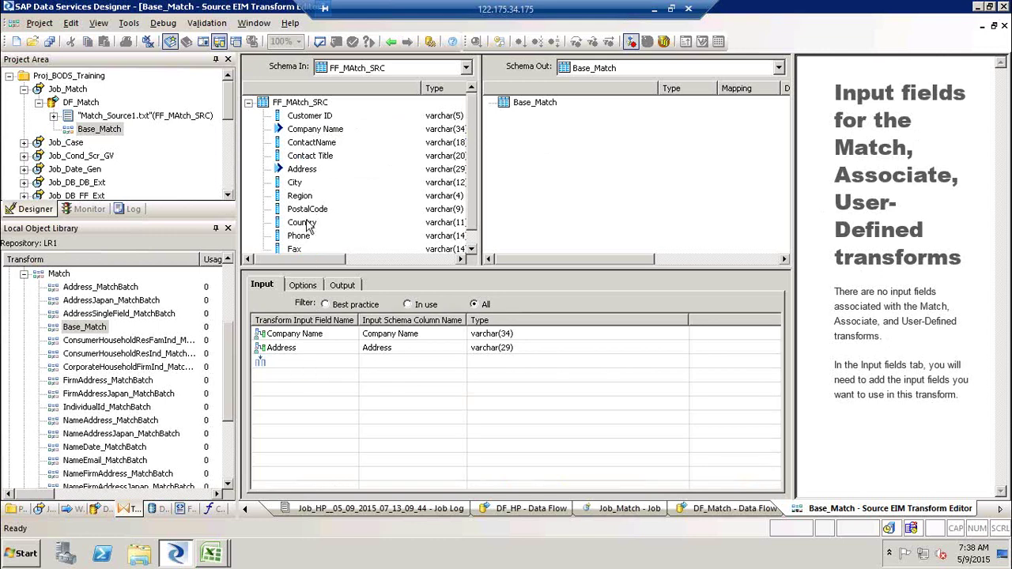
left_click_drag(304, 240, 307, 372)
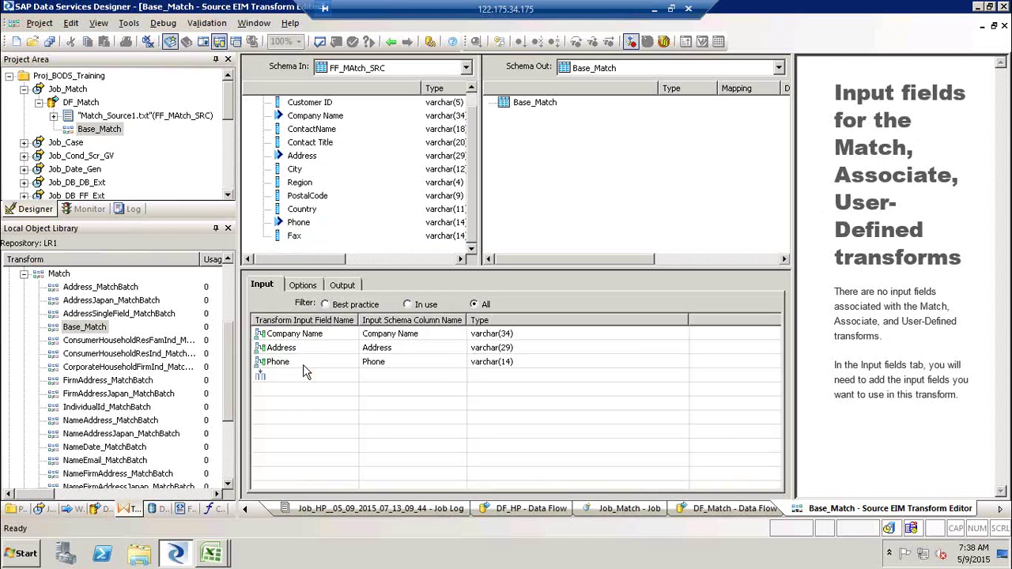
left_click_drag(317, 196, 305, 378)
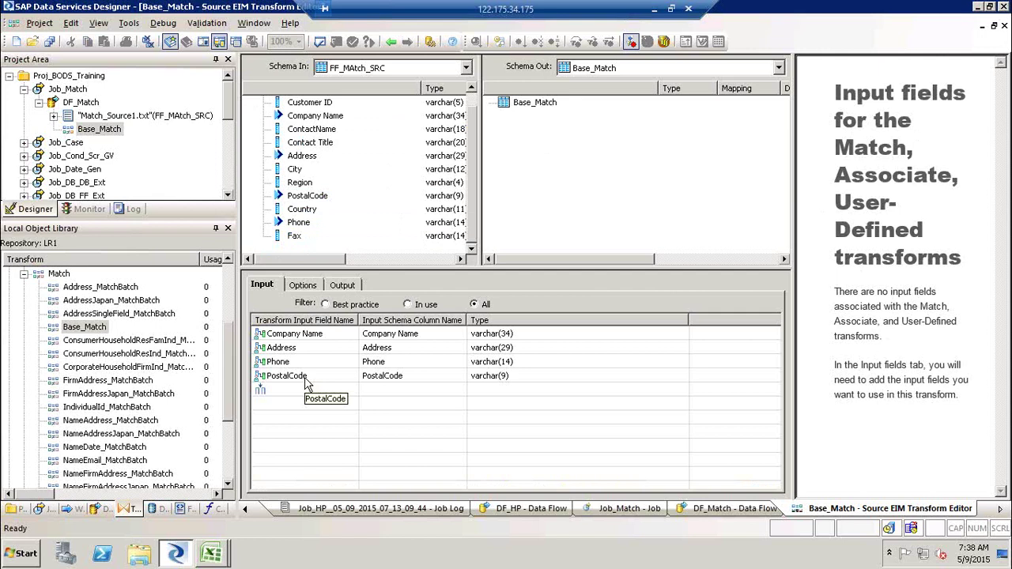
- Examine Base_Match's available output fields, their help descriptions, and the transform's options
left_click(345, 291)
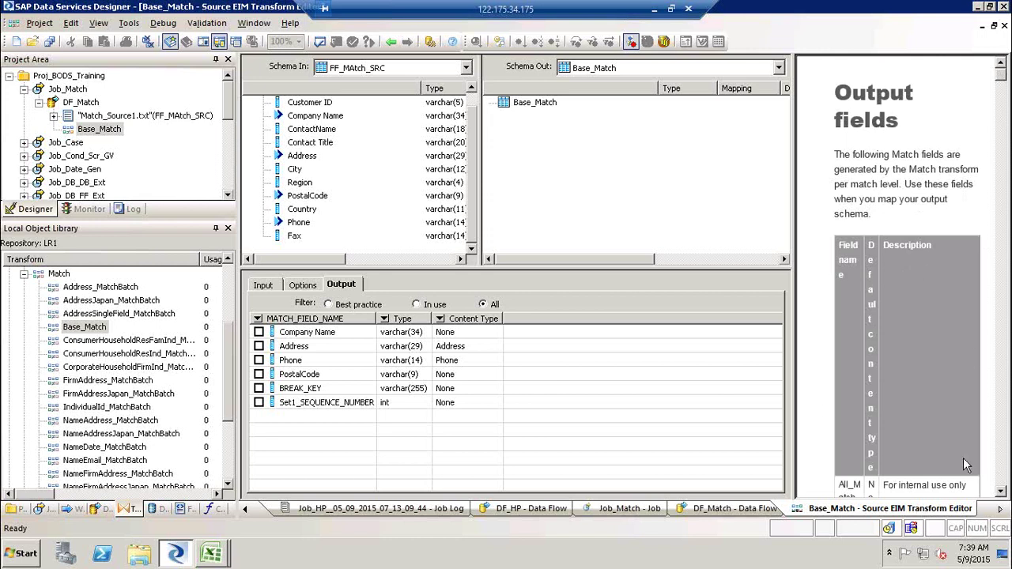
left_click_drag(797, 400, 799, 399)
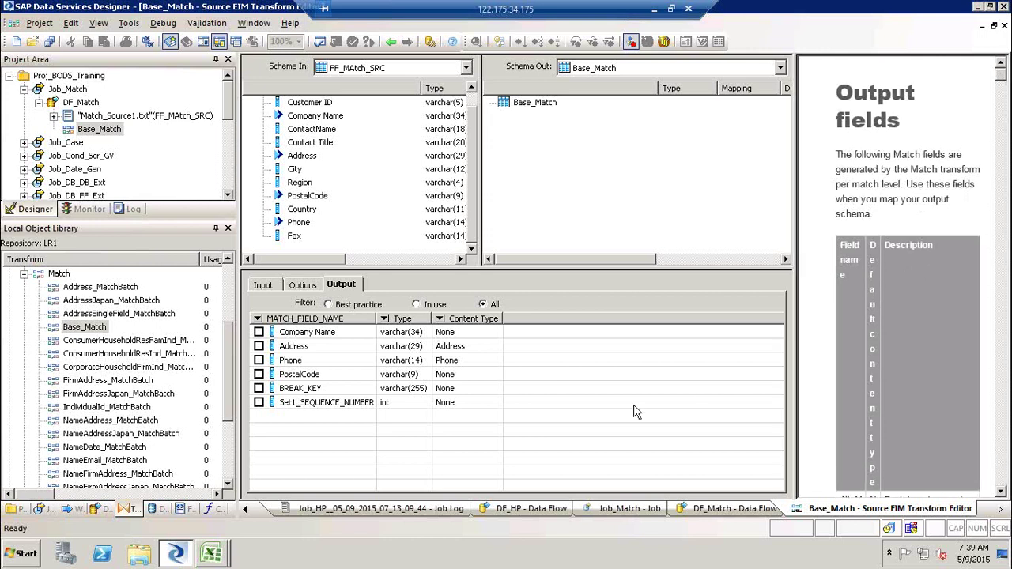
left_click_drag(797, 402, 611, 395)
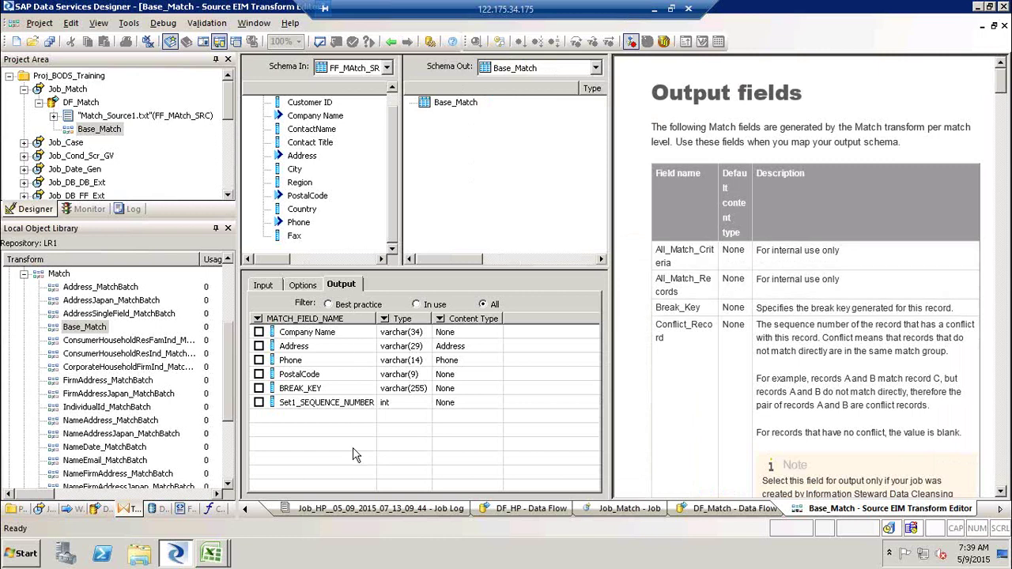
left_click(1005, 377)
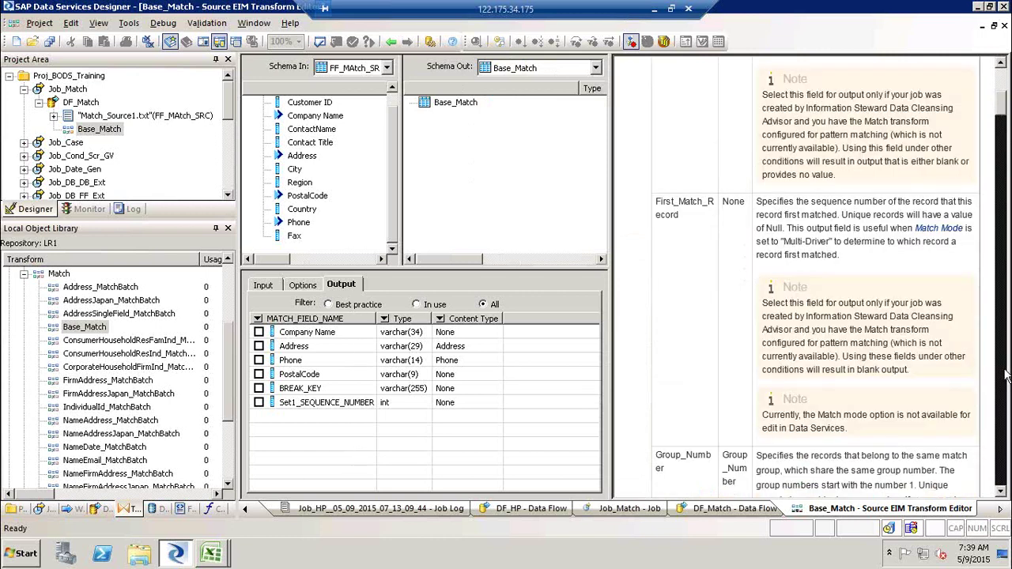
left_click(1005, 377)
left_click(1005, 377)
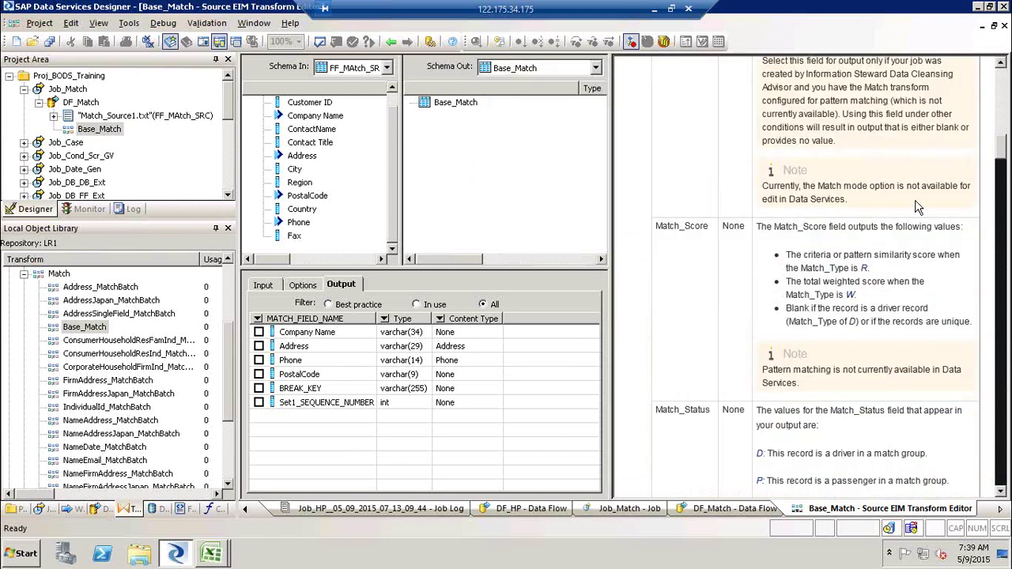
left_click(303, 286)
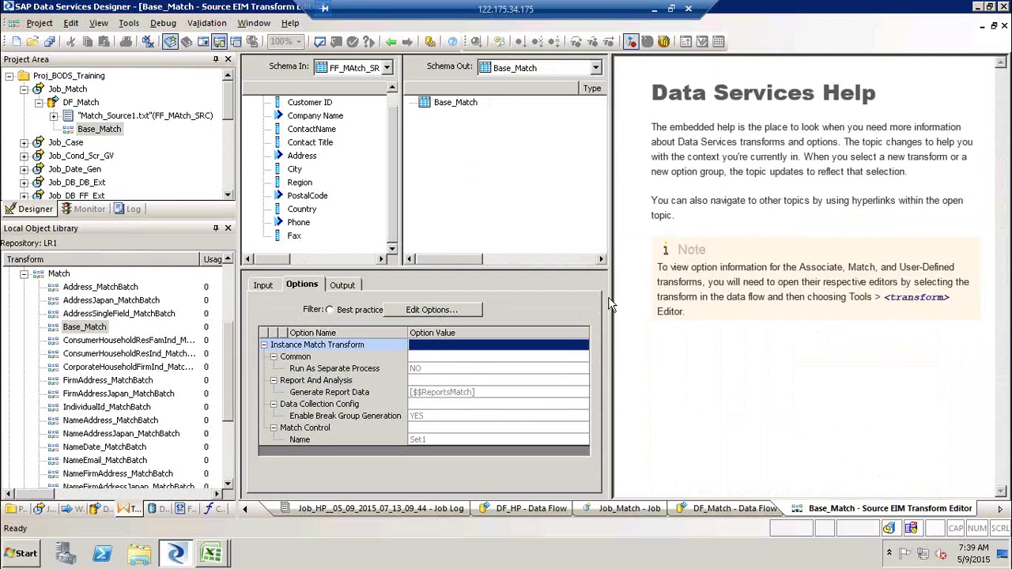
left_click_drag(612, 298, 856, 313)
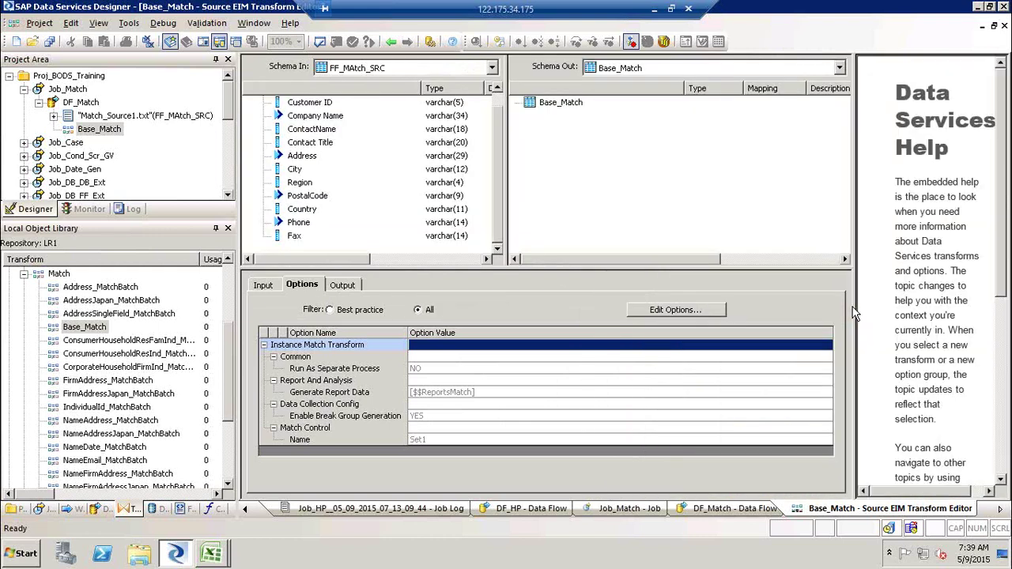
- Return to the DF_Match data flow and delete the Base_Match transform
left_click(390, 42)
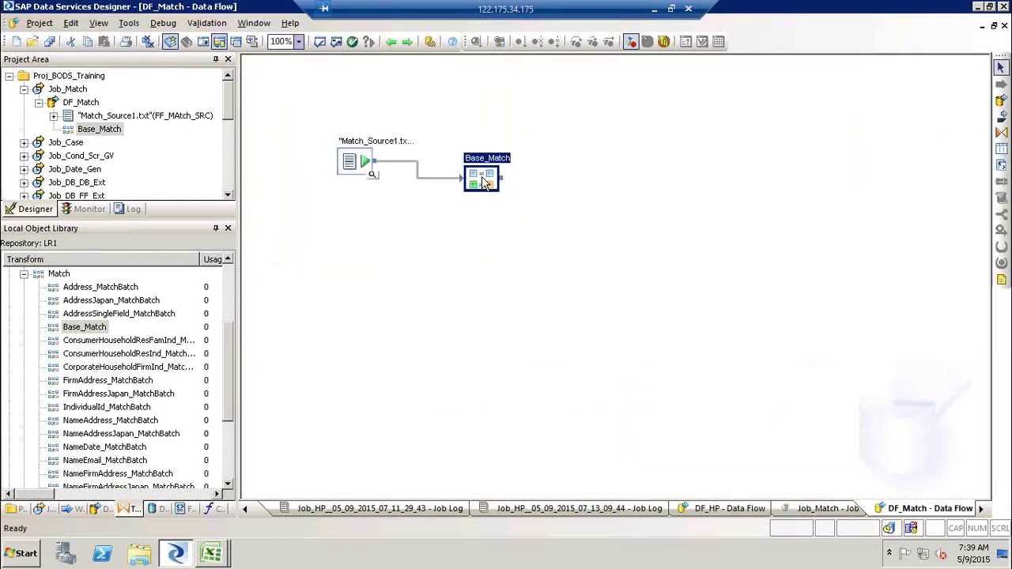
key("Delete")
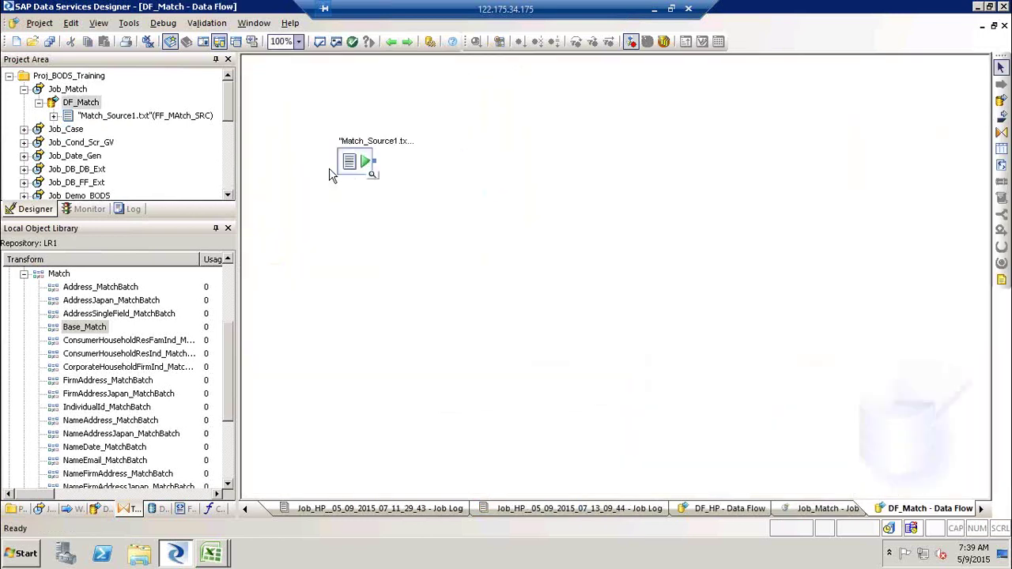
left_click(363, 163)
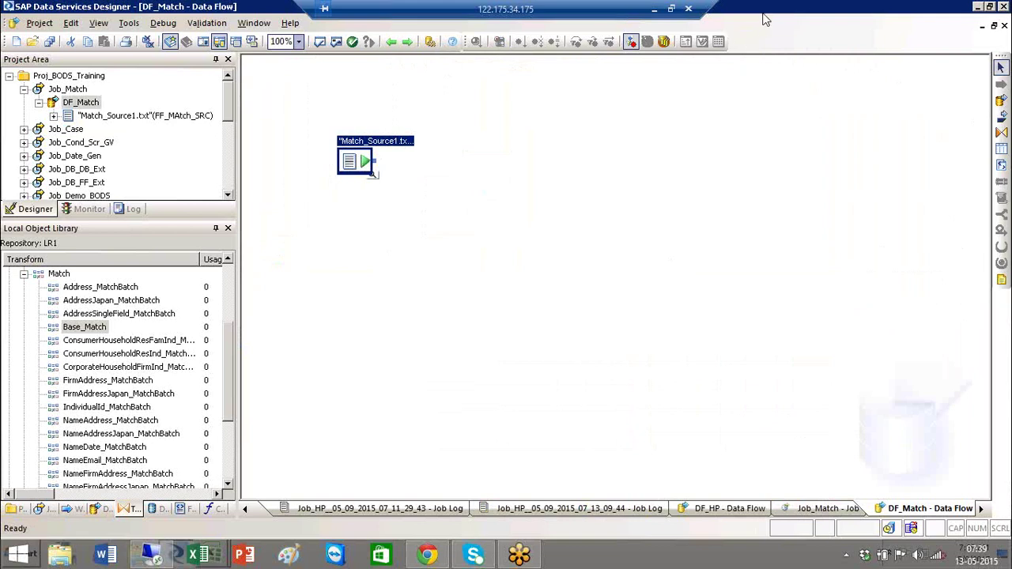
- Run the Match Wizard on the Match_Source1.txt source using the Simple match strategy
right_click(352, 167)
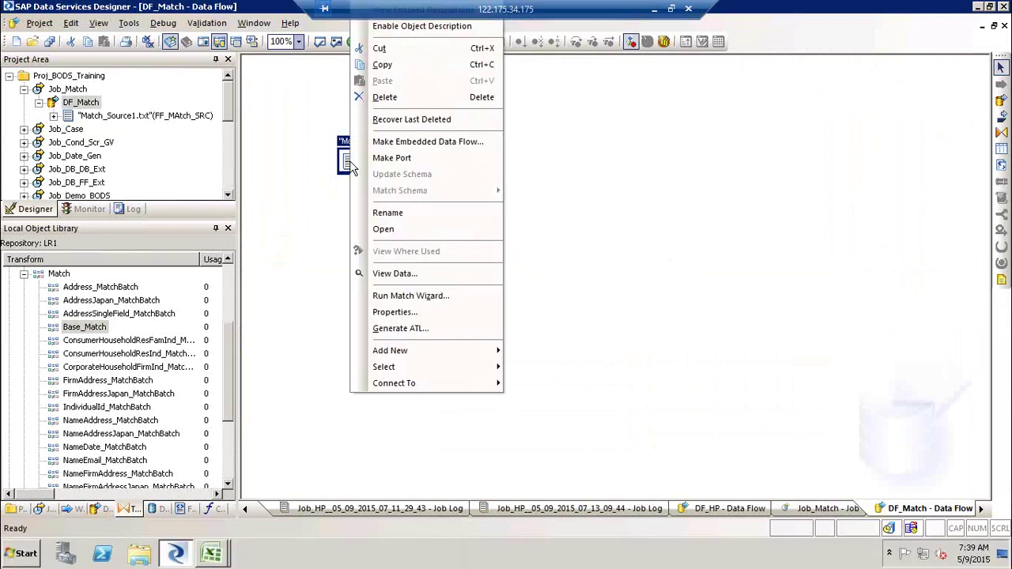
left_click(474, 305)
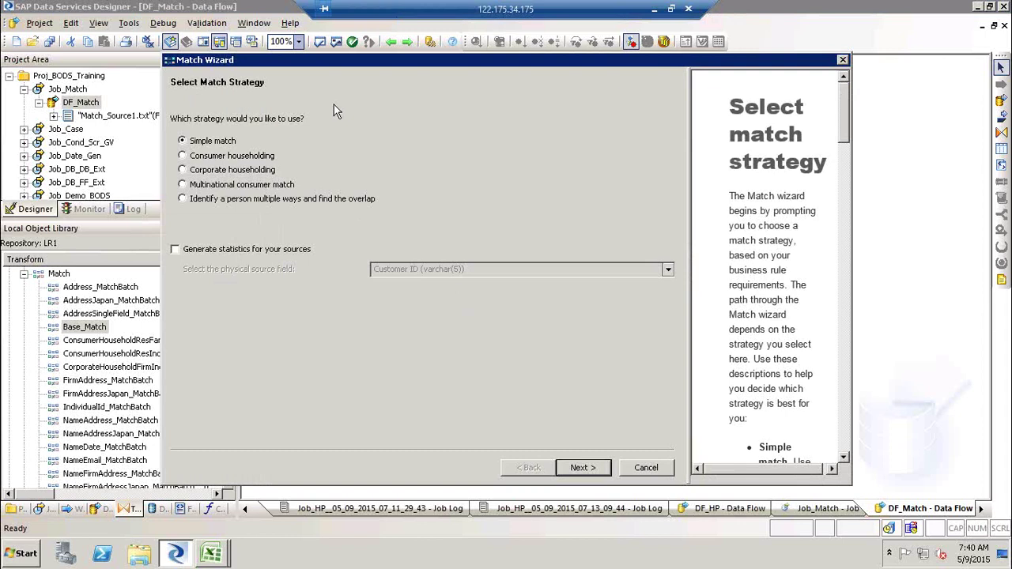
left_click(229, 163)
left_click(595, 470)
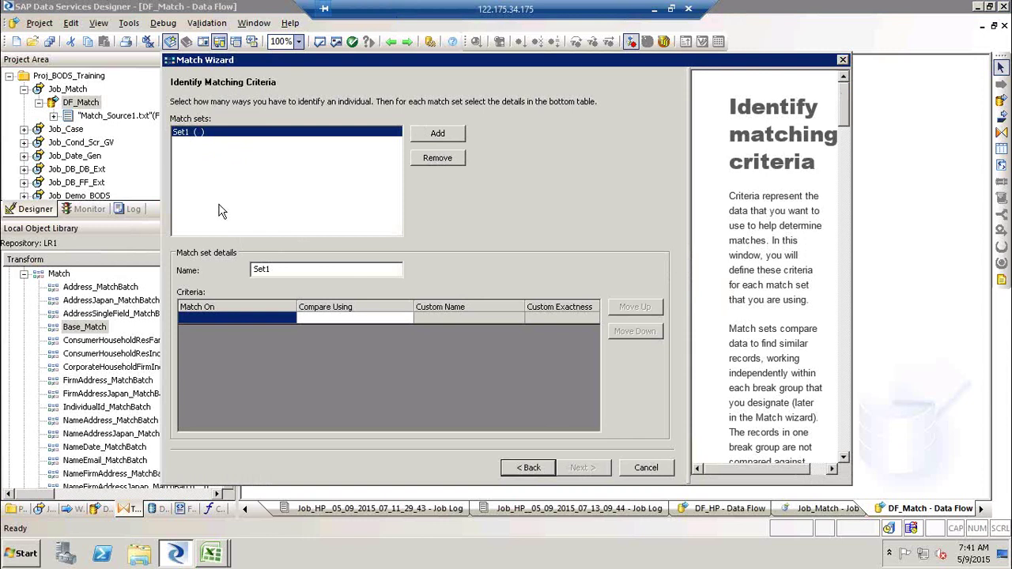
- Try adding two extra match sets, Set2 and Set3, and remove both so that only Set1 is kept
left_click(430, 136)
left_click(430, 137)
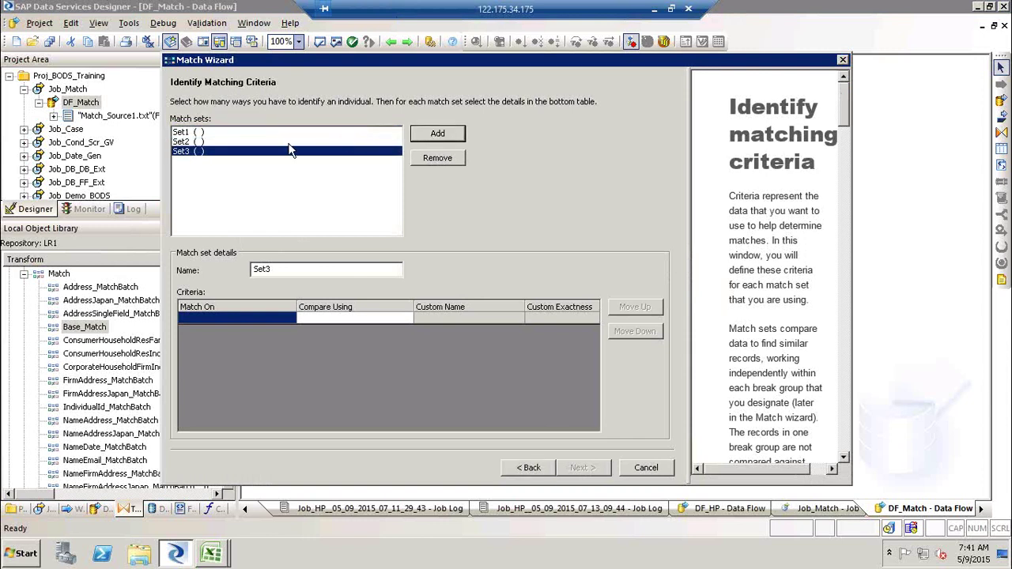
left_click(207, 142)
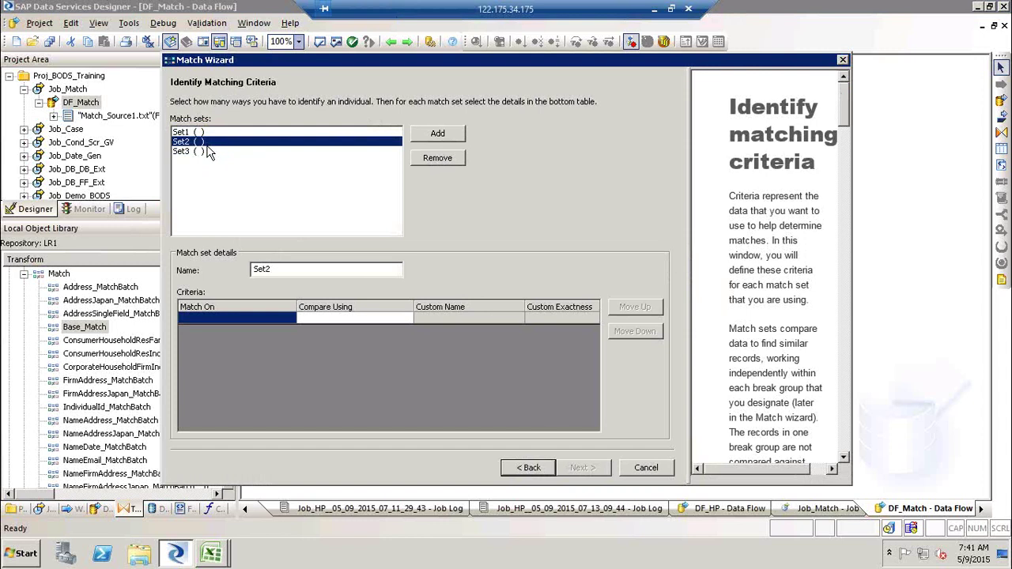
left_click(204, 151)
left_click(438, 158)
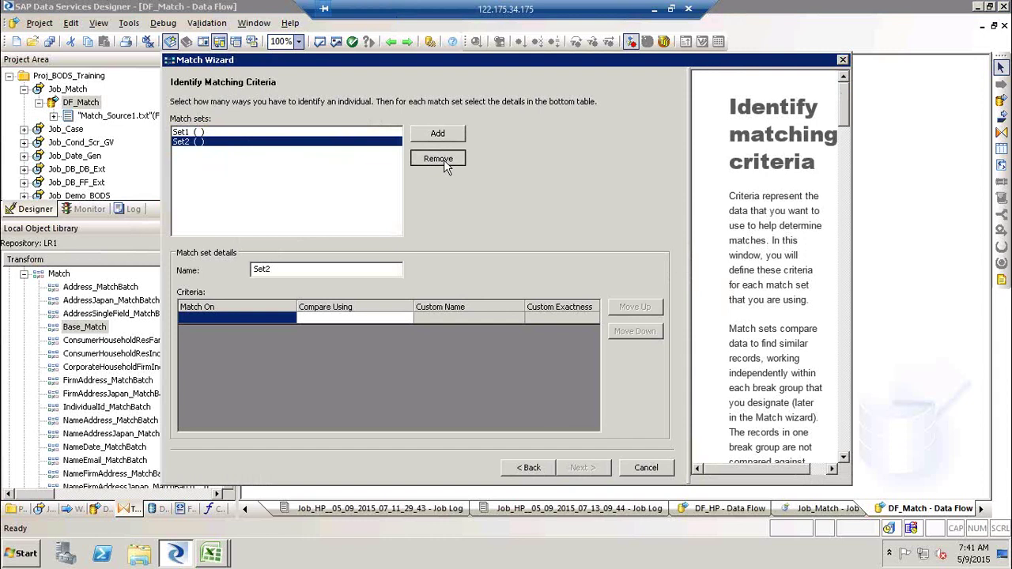
left_click(439, 158)
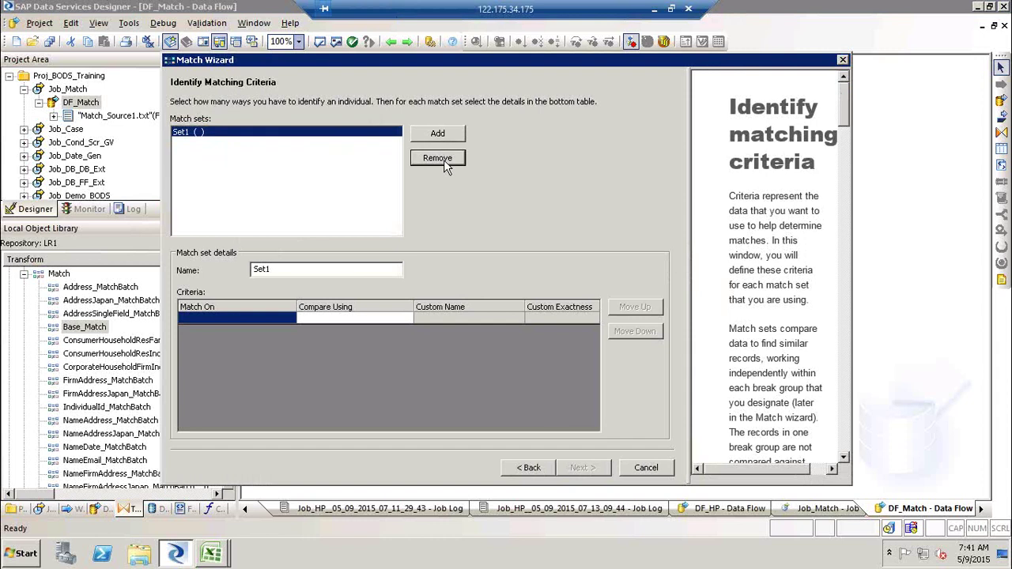
- Define Set1's matching criteria to match on Firm, compared using Word Similarity
left_click(290, 320)
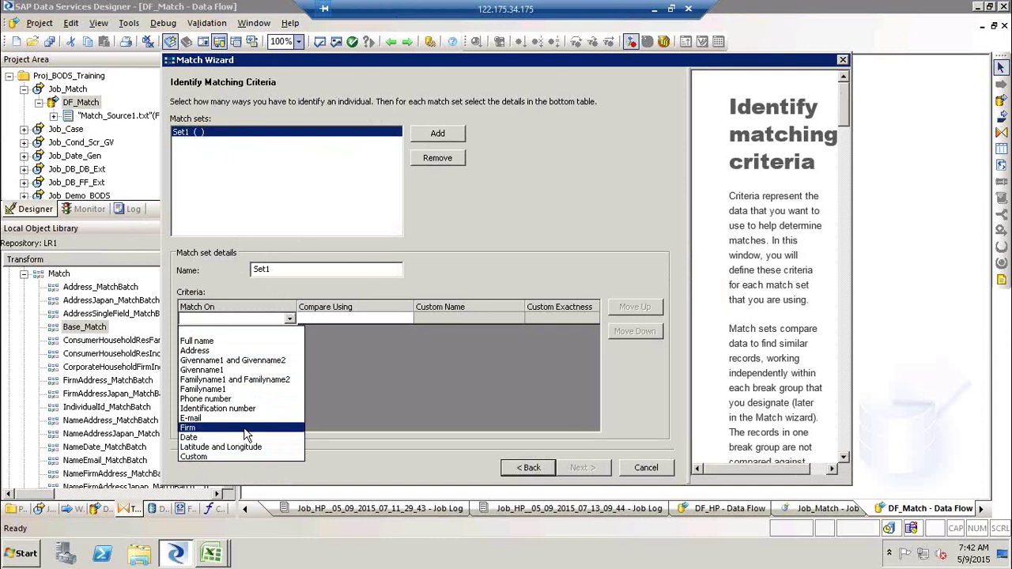
left_click(246, 429)
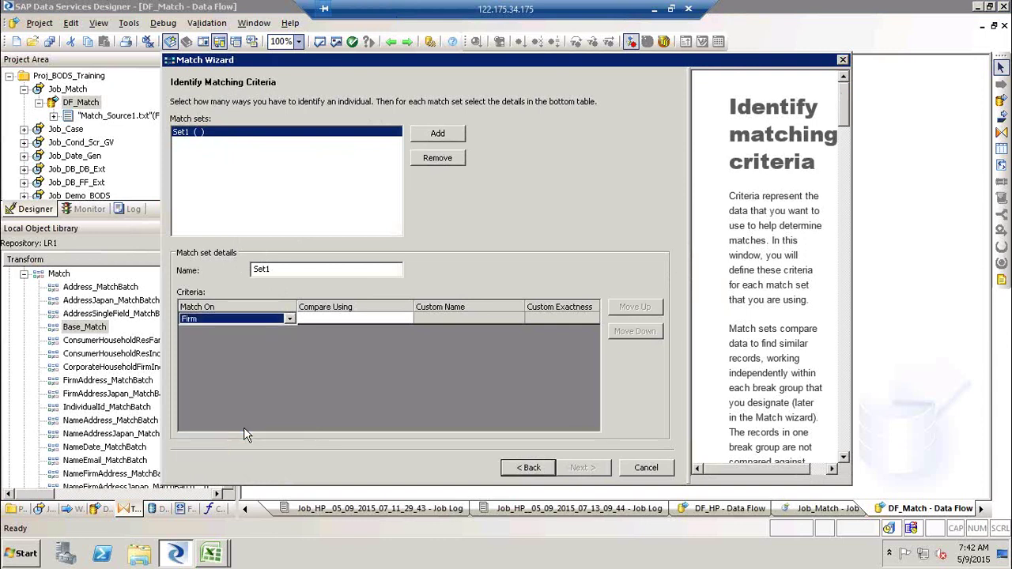
left_click(379, 319)
left_click(380, 320)
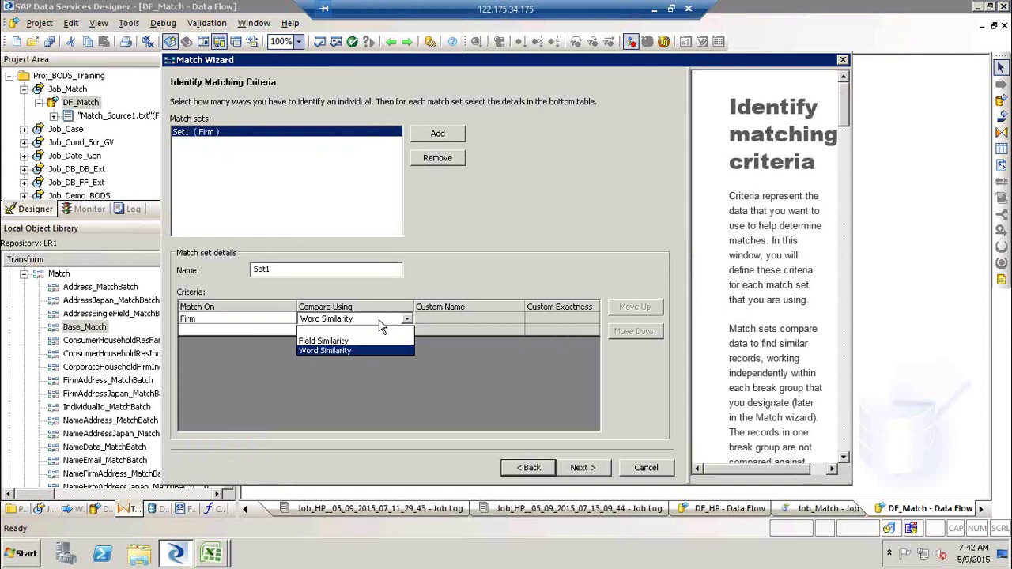
left_click(356, 351)
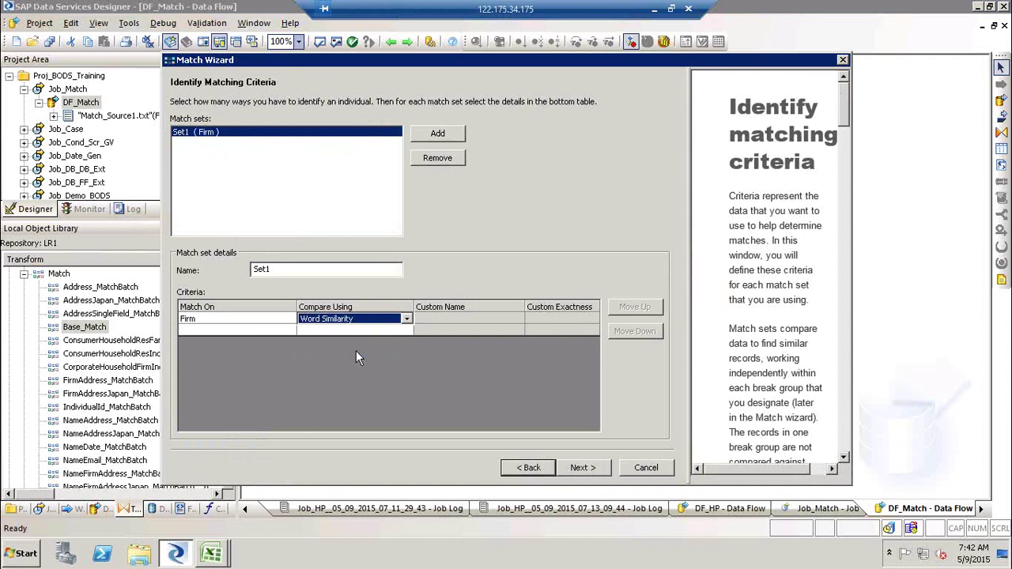
left_click(507, 315)
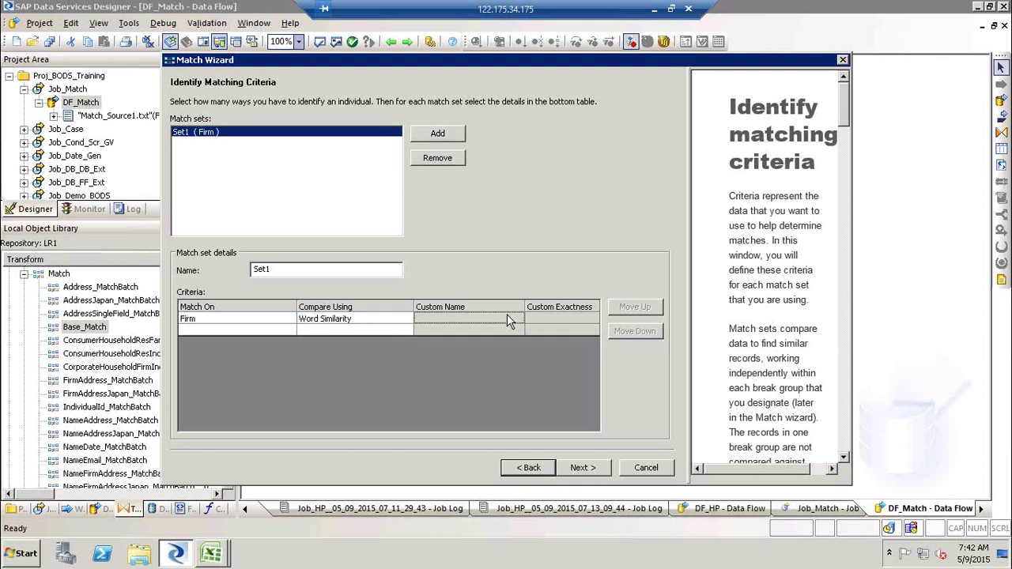
left_click(595, 469)
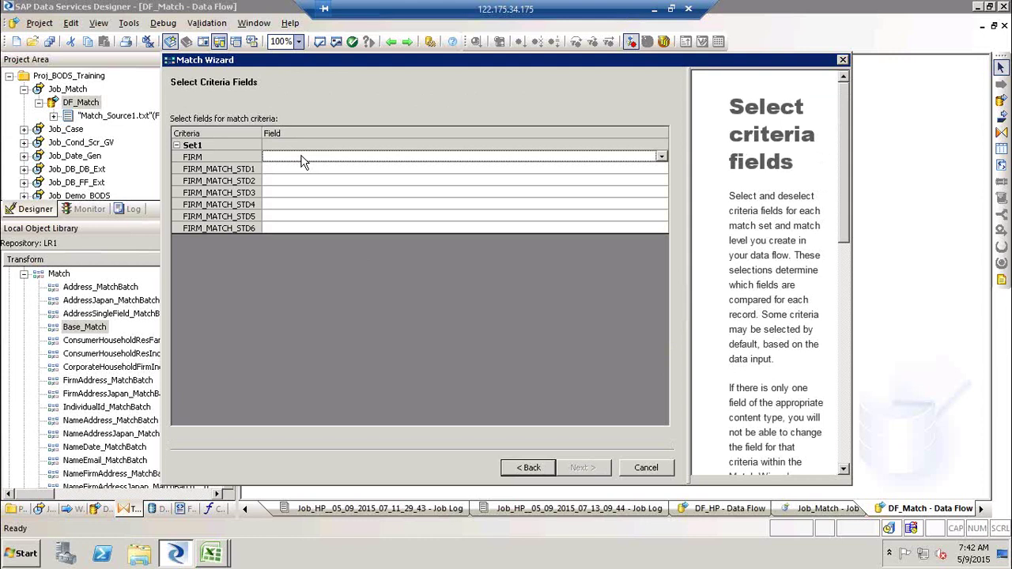
- Assign the Company Name source field to Set1's FIRM criterion
left_click(661, 158)
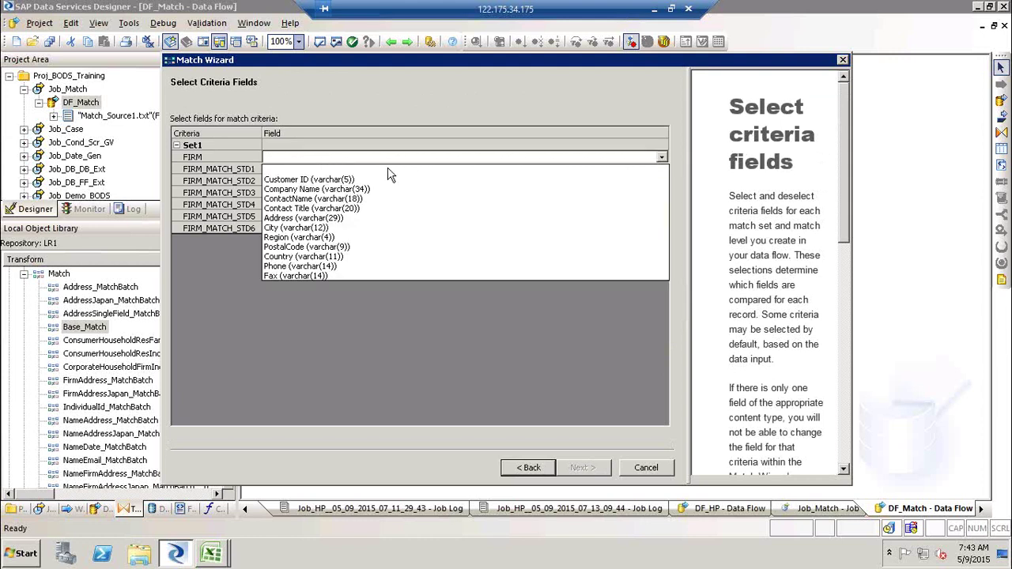
left_click(348, 190)
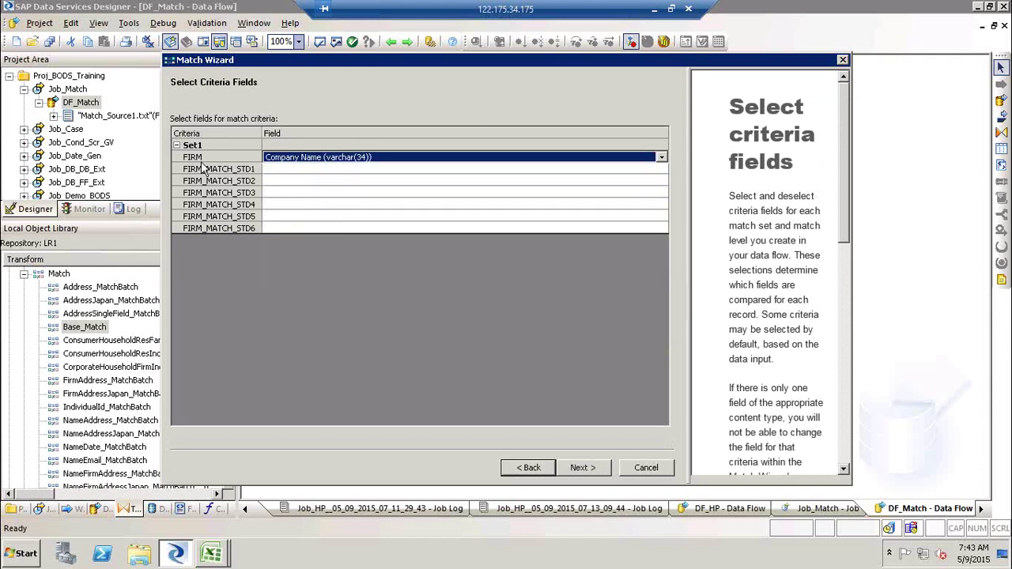
left_click(589, 469)
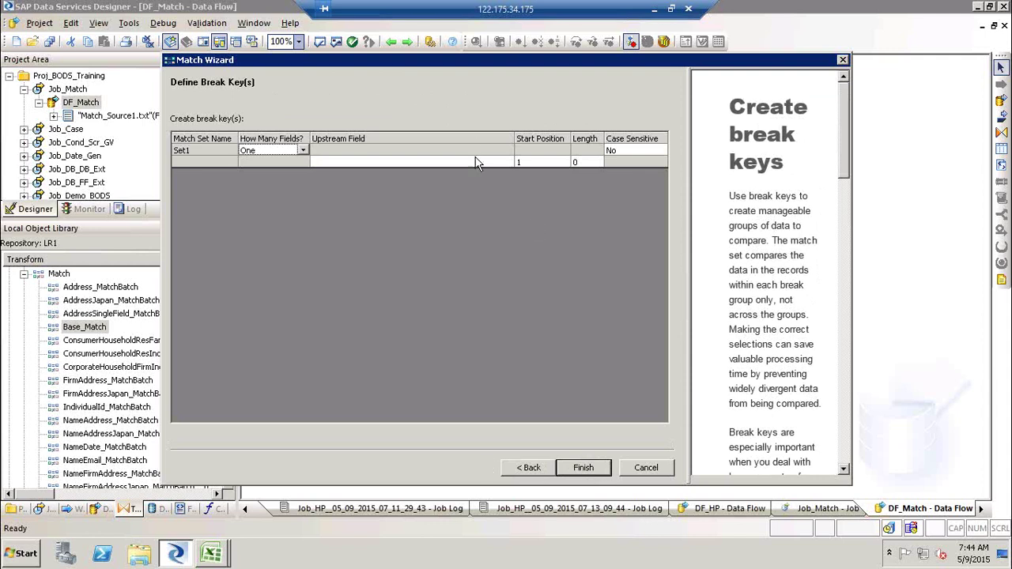
- Use PostalCode as the break key field for Set1 and finish the Match Wizard
left_click(476, 165)
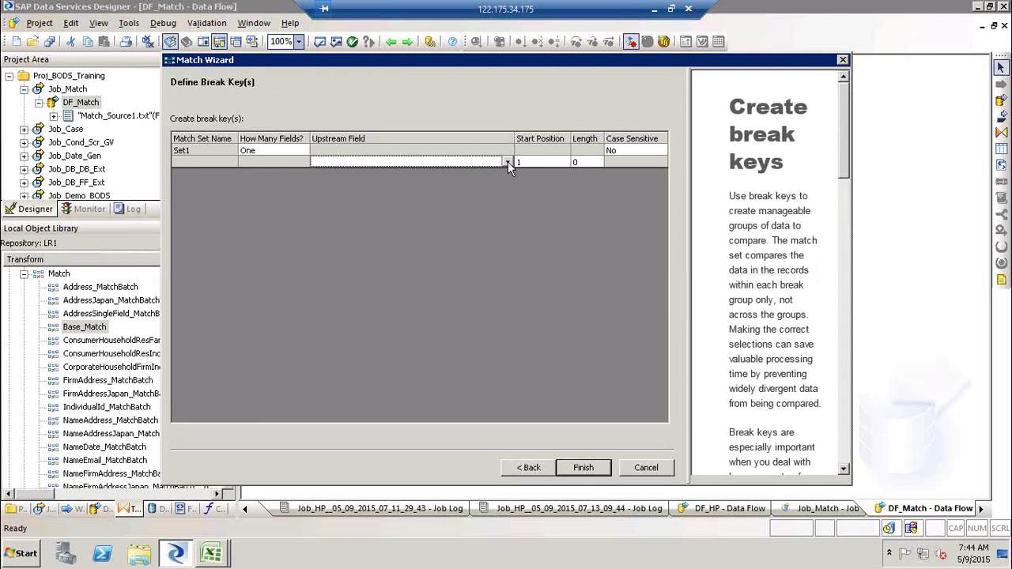
left_click(507, 163)
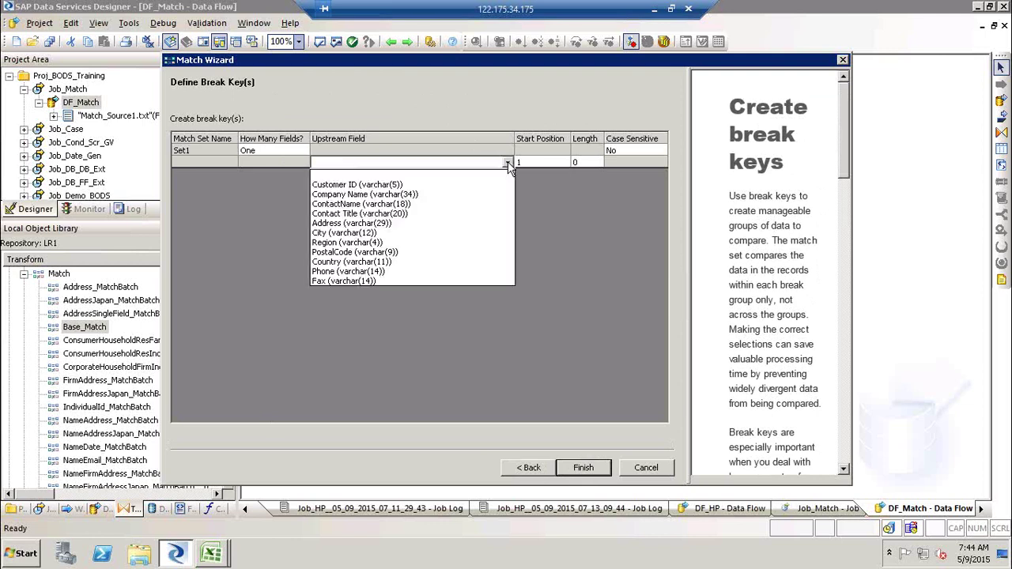
left_click(370, 252)
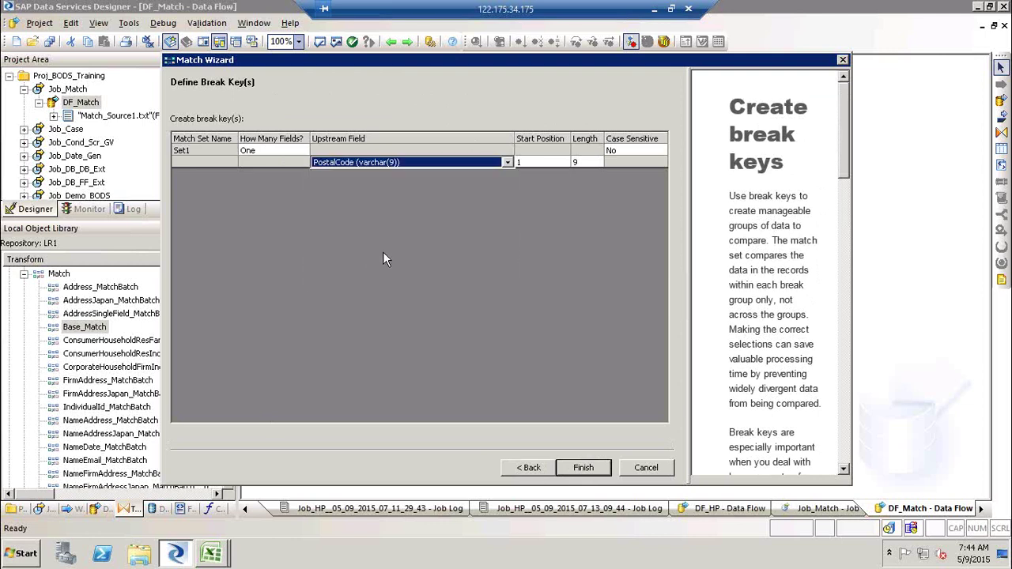
left_click(584, 469)
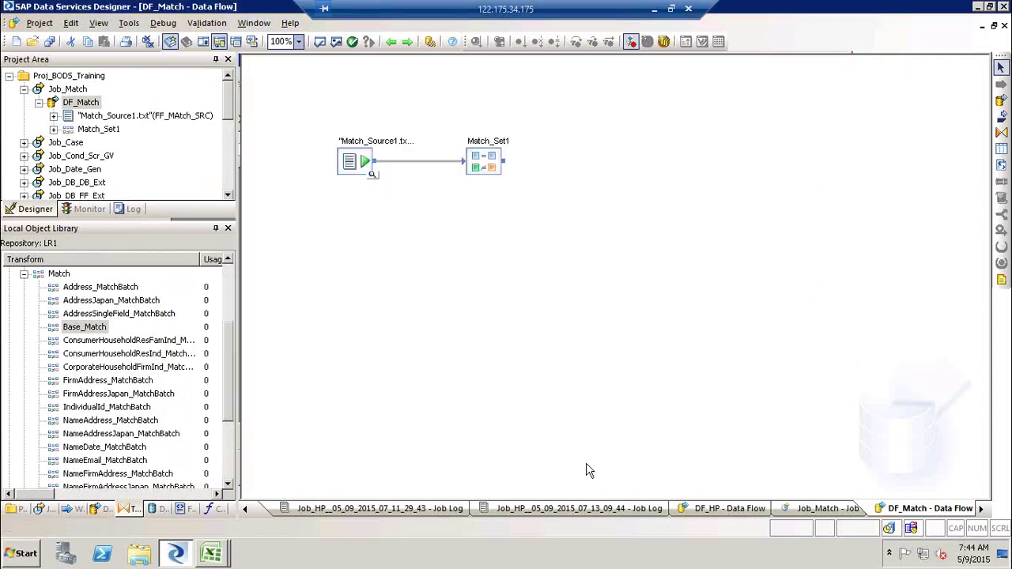
- Open the Match_Set1 transform and map Company Name as an additional input field
double_click(492, 154)
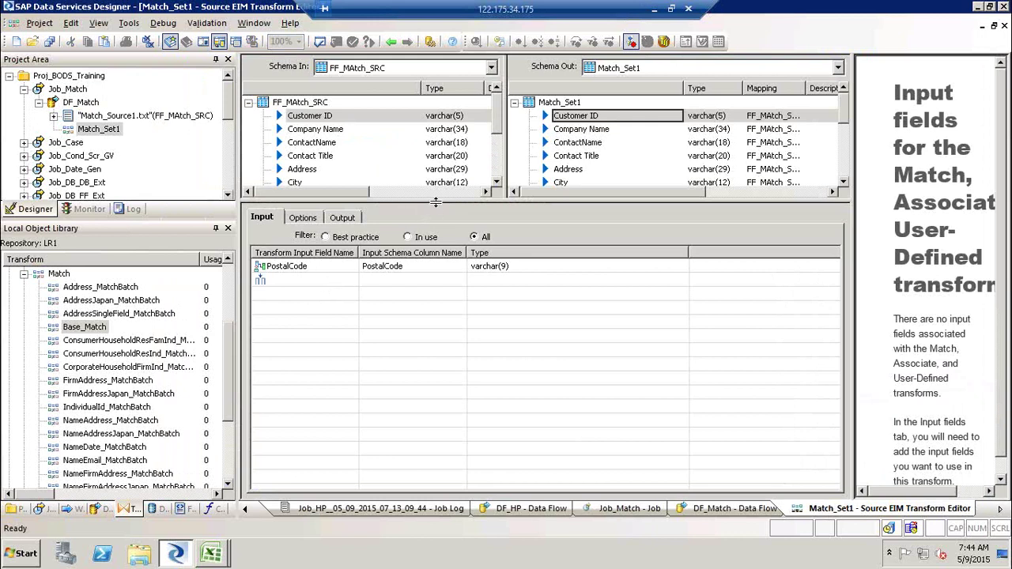
left_click_drag(435, 203, 435, 280)
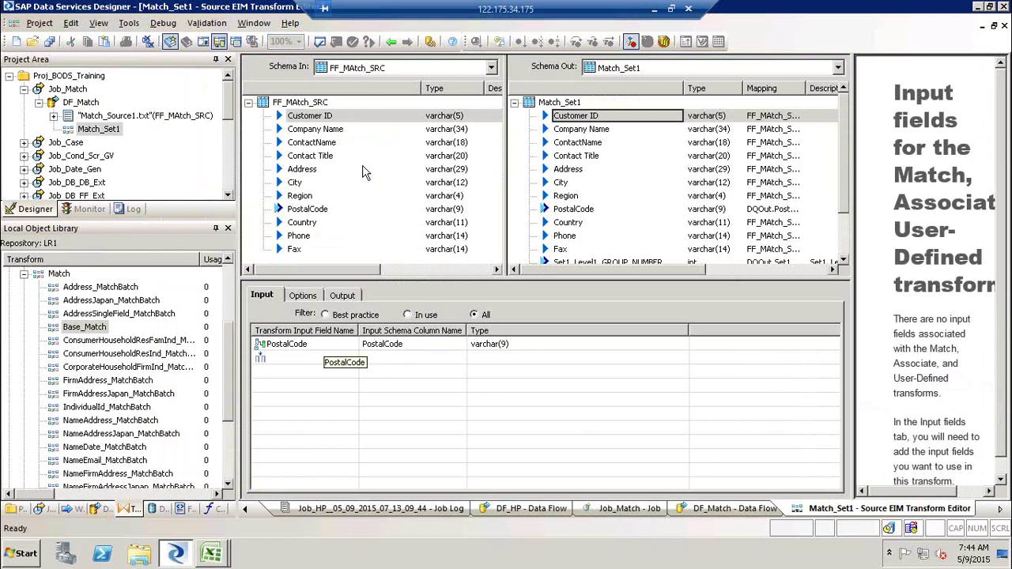
left_click(324, 131)
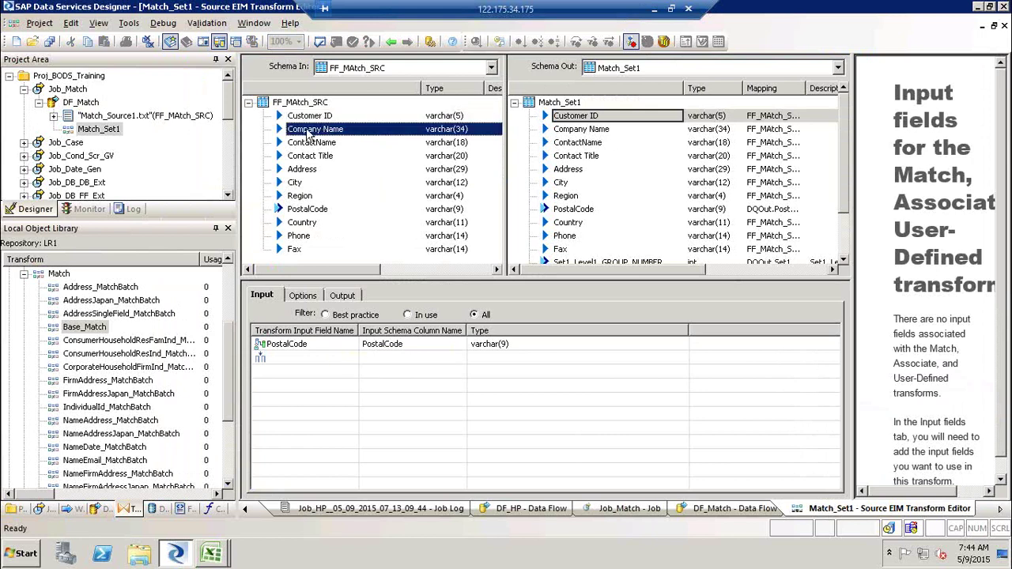
left_click_drag(348, 133, 279, 360)
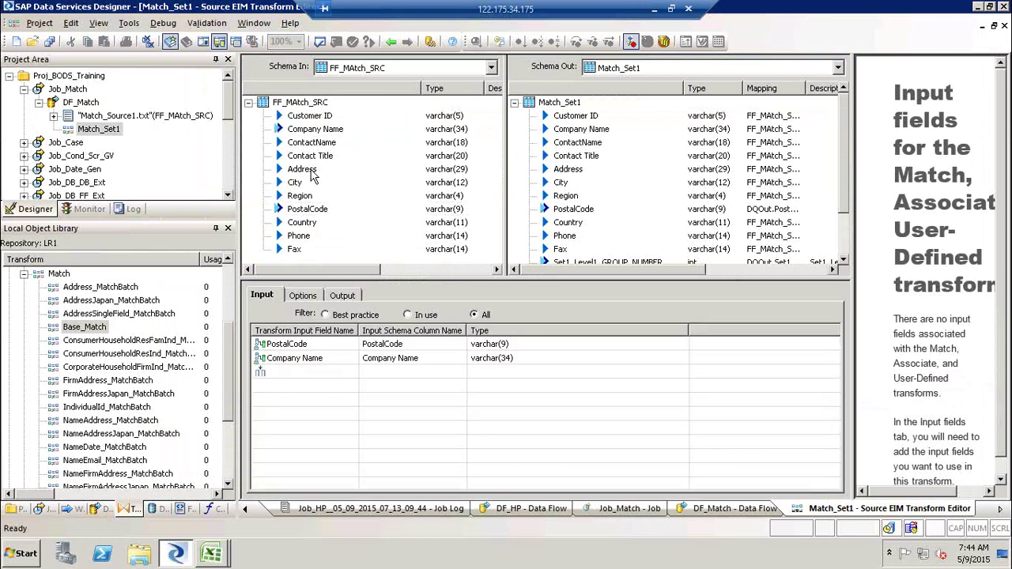
- Try mapping Address onto the PostalCode input field, delete that field, and map PostalCode again
left_click(301, 169)
mouse_move(285, 345)
left_mouse_down()
mouse_move(287, 356)
mouse_move(281, 345)
left_mouse_up()
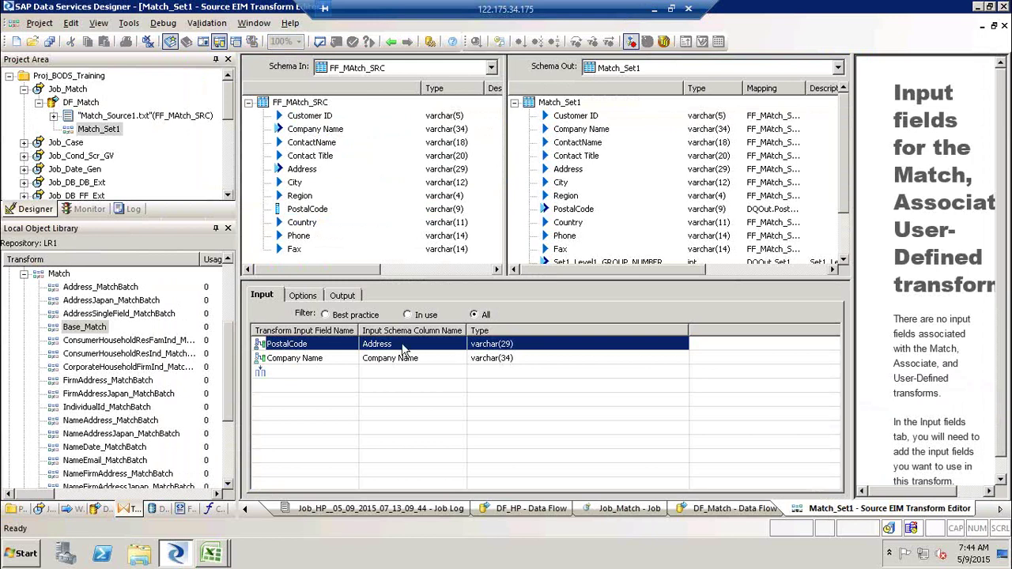
right_click(319, 346)
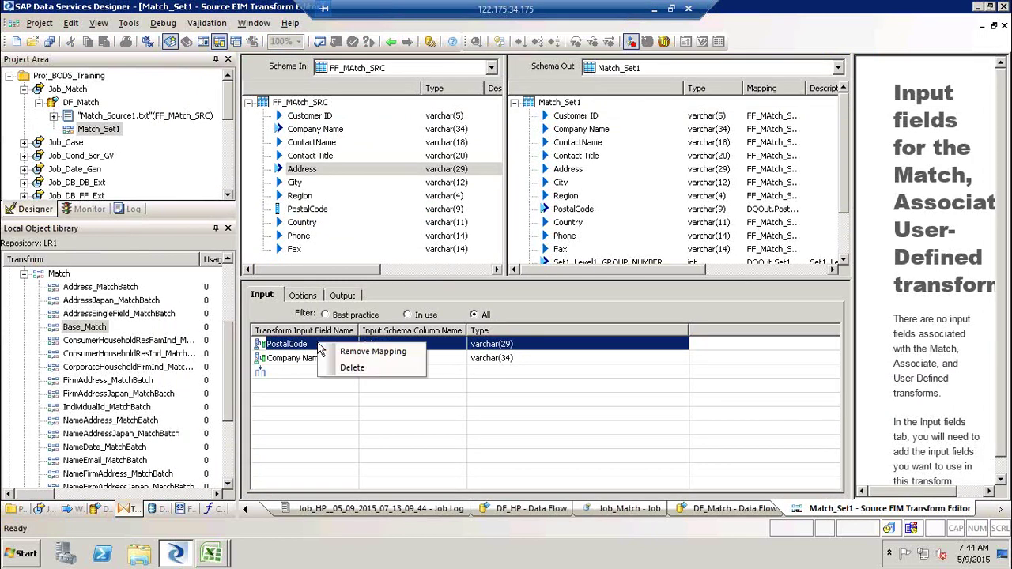
left_click(352, 370)
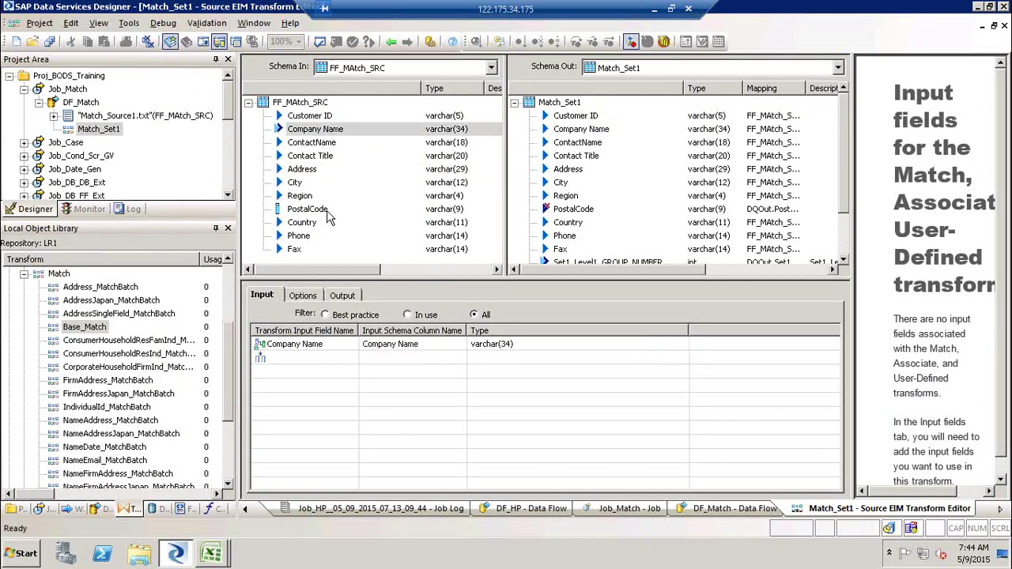
left_click(302, 209)
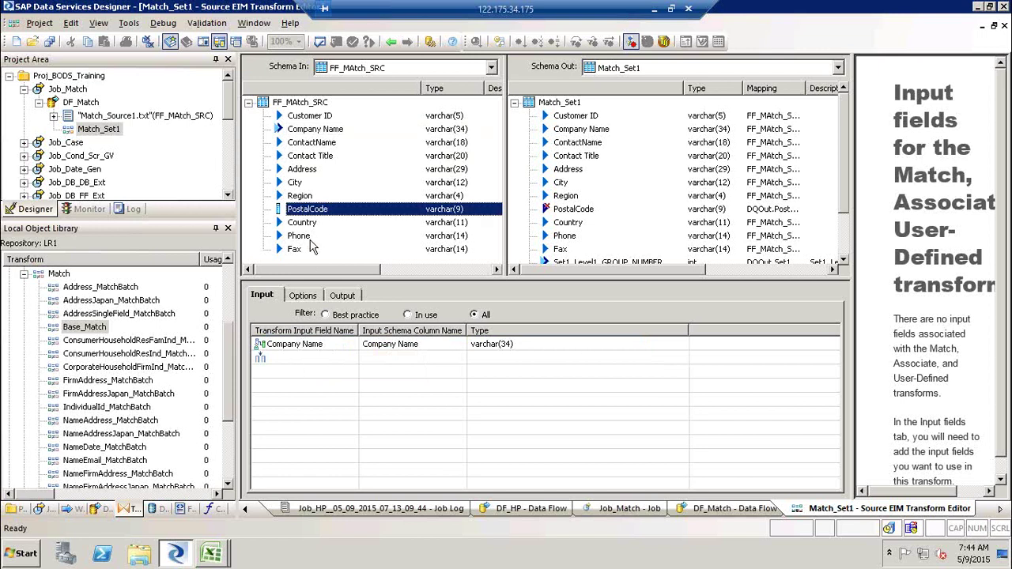
left_click_drag(307, 215, 305, 367)
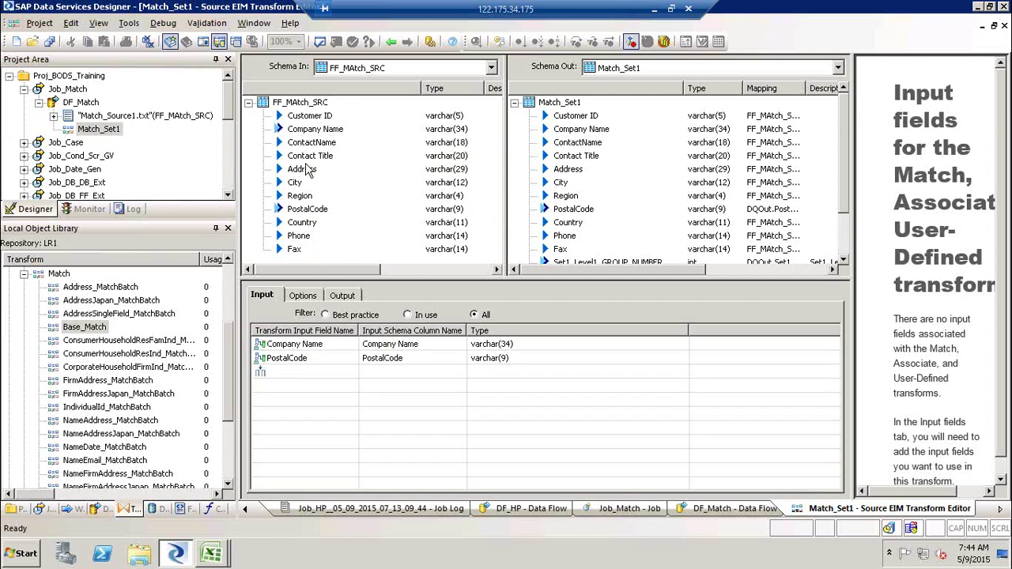
- Map Address and Phone as input fields of Match_Set1
left_click(298, 173)
left_click_drag(294, 175, 306, 372)
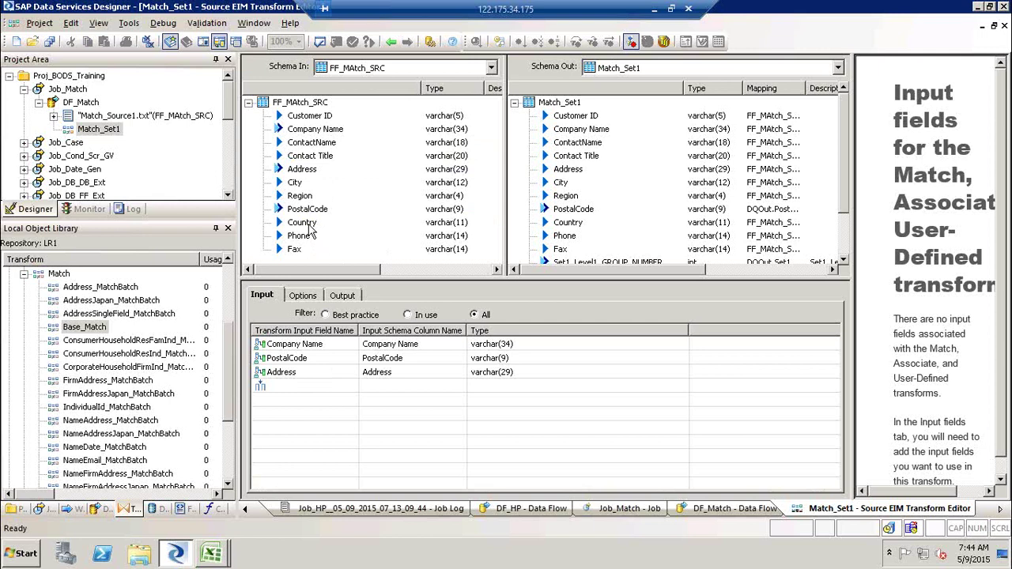
left_click(303, 236)
left_click_drag(354, 234, 292, 387)
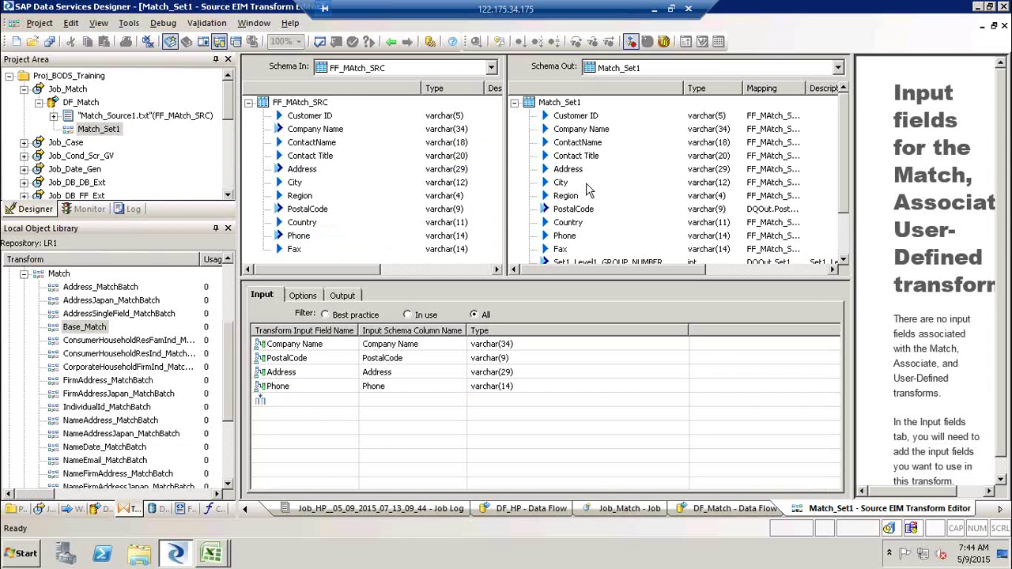
- Examine Match_Set1's output fields, including Phone and Address in the output schema, and its option settings
left_click(348, 297)
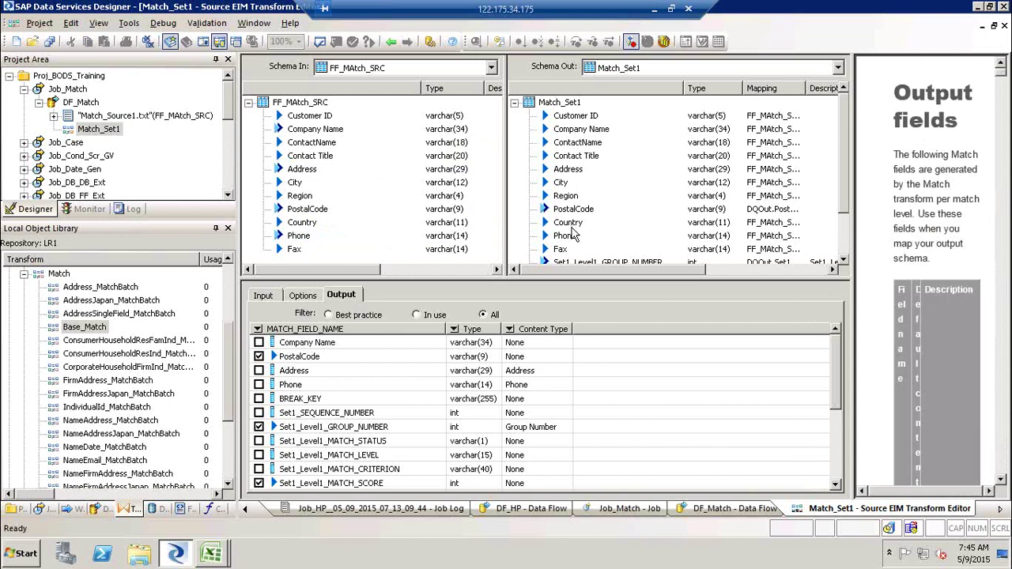
left_click(572, 239)
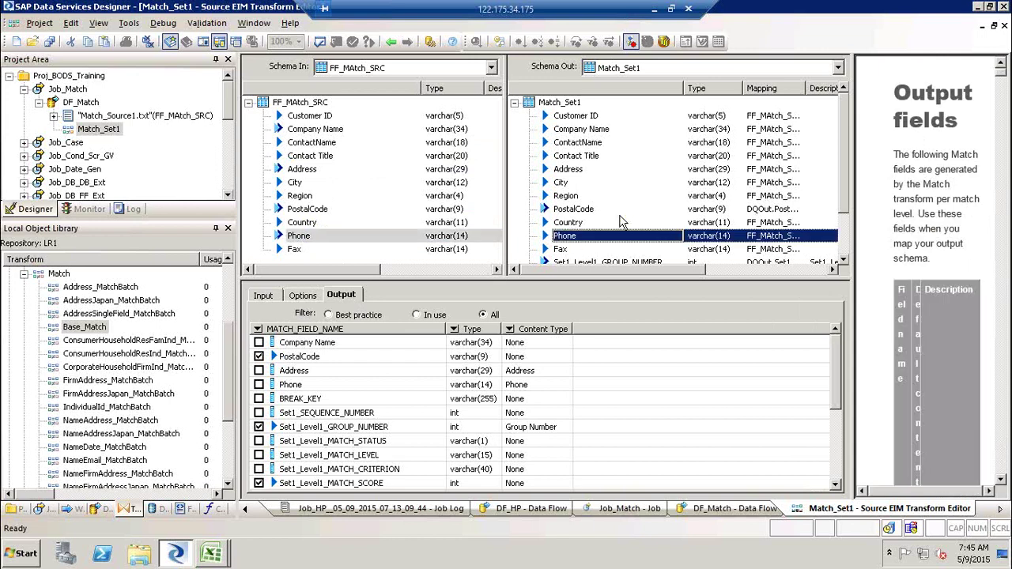
left_click(624, 172, "ctrl")
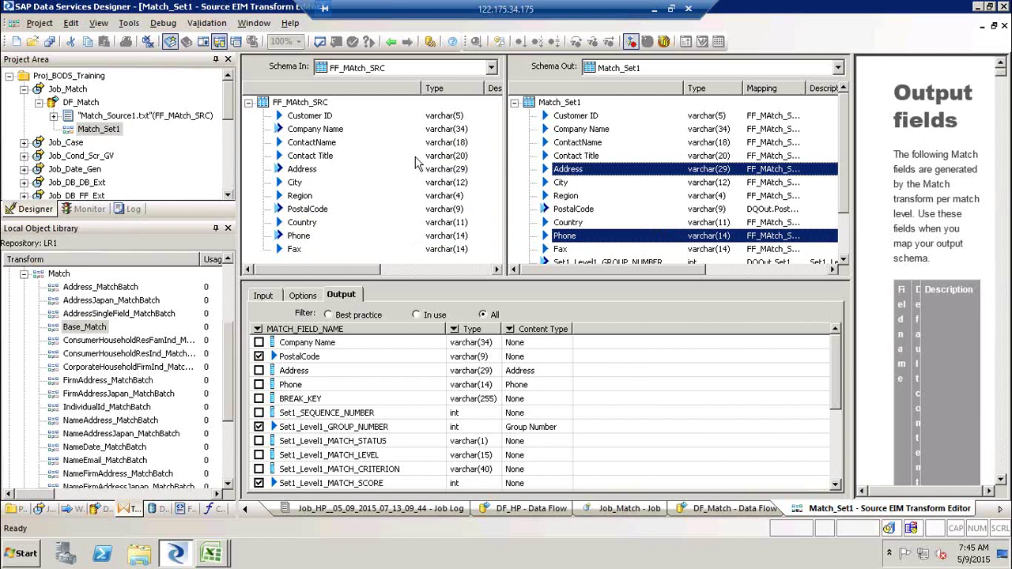
left_click(305, 296)
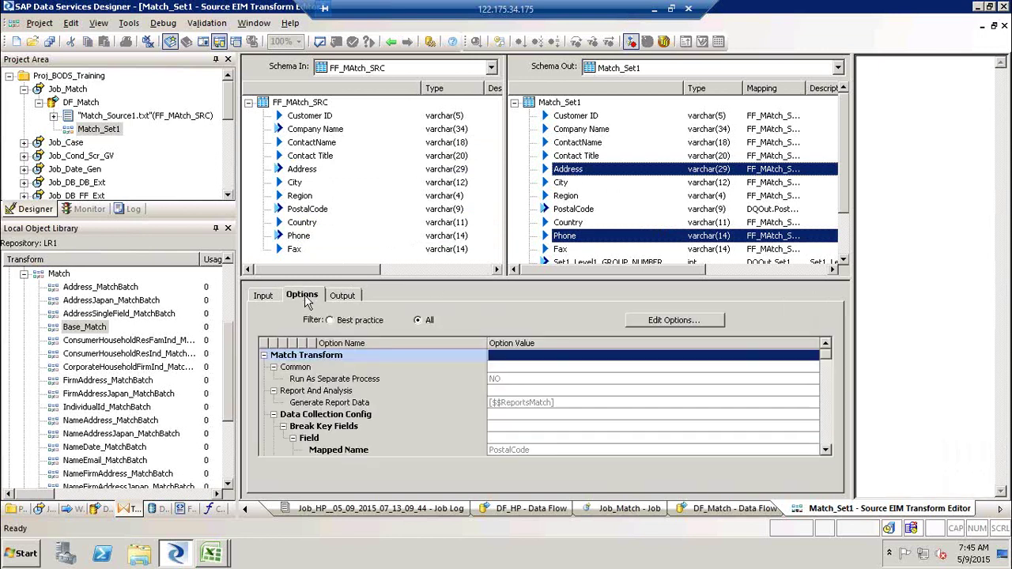
- Open the option editor of Match_Set1 and review its break group, Level1 and match criteria settings
left_click(654, 319)
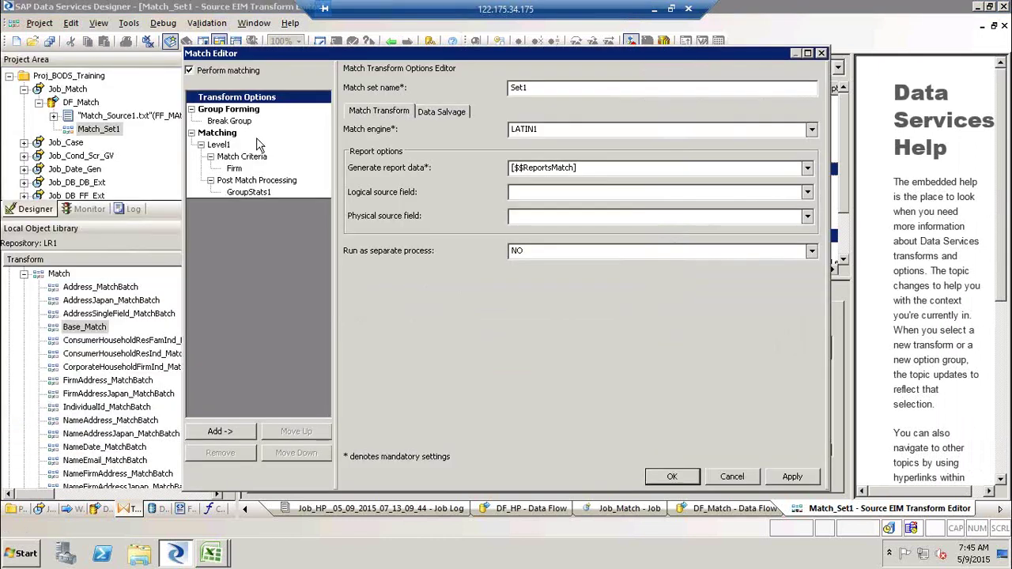
left_click(230, 122)
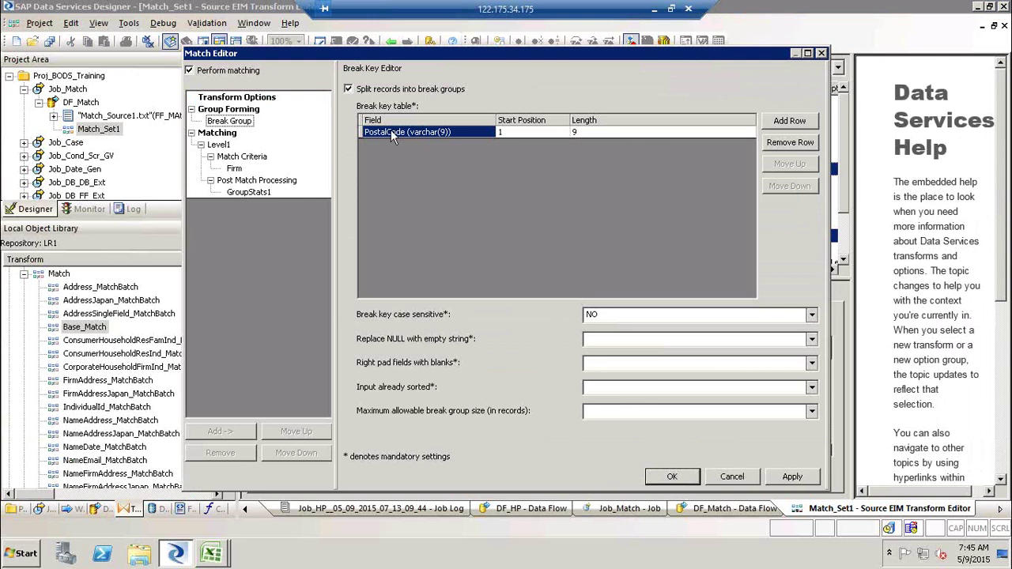
left_click(221, 146)
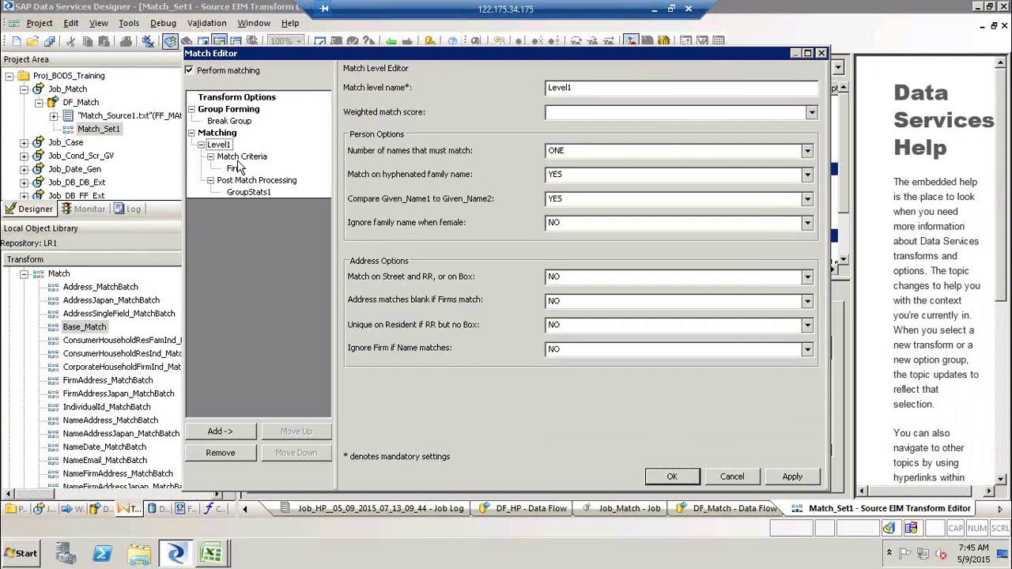
left_click(238, 159)
left_click(235, 169)
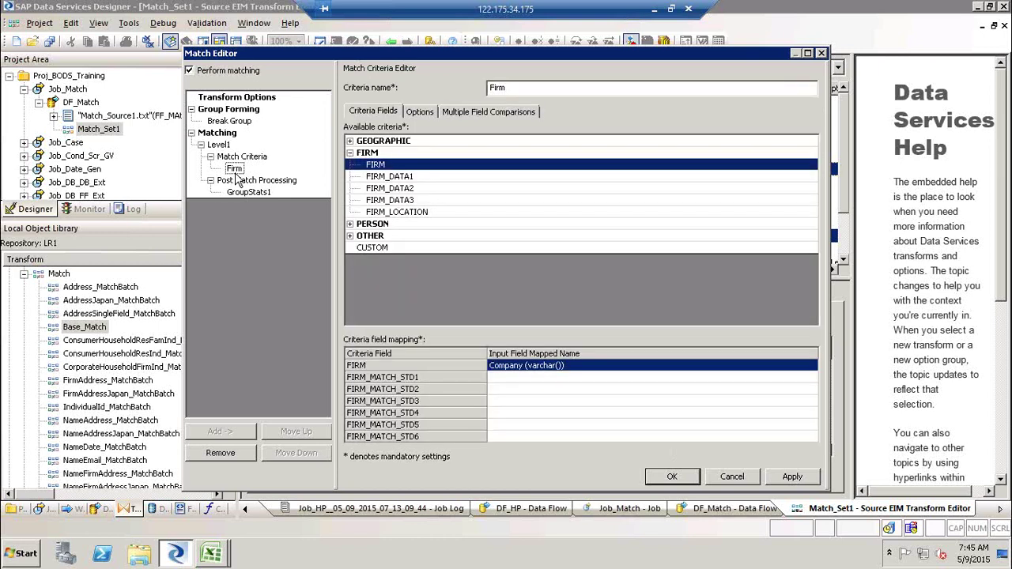
left_click(240, 157)
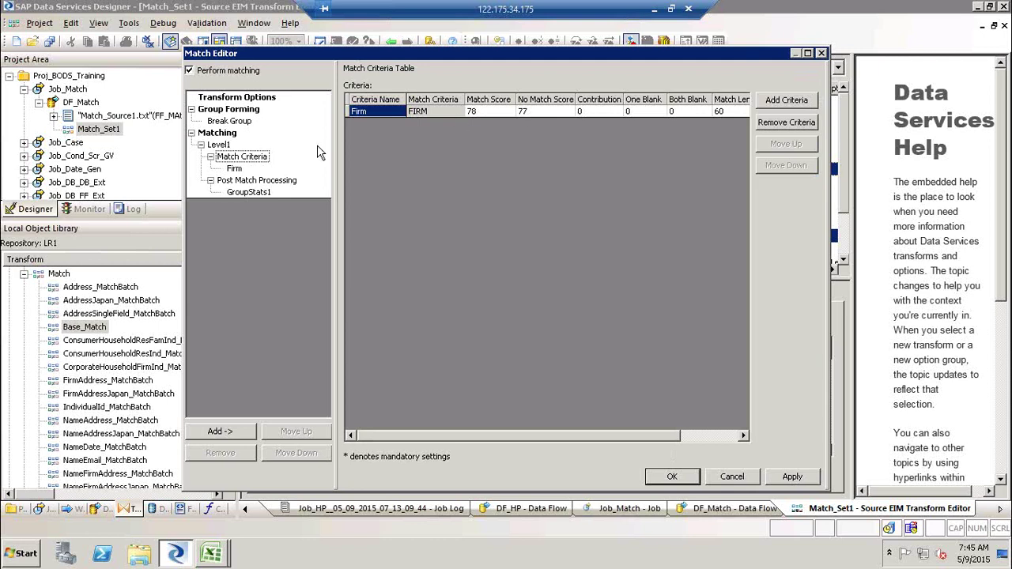
- Map the FIRM field of the Firm match criterion to Company Name (varchar(34)) and apply the match options
left_click(234, 169)
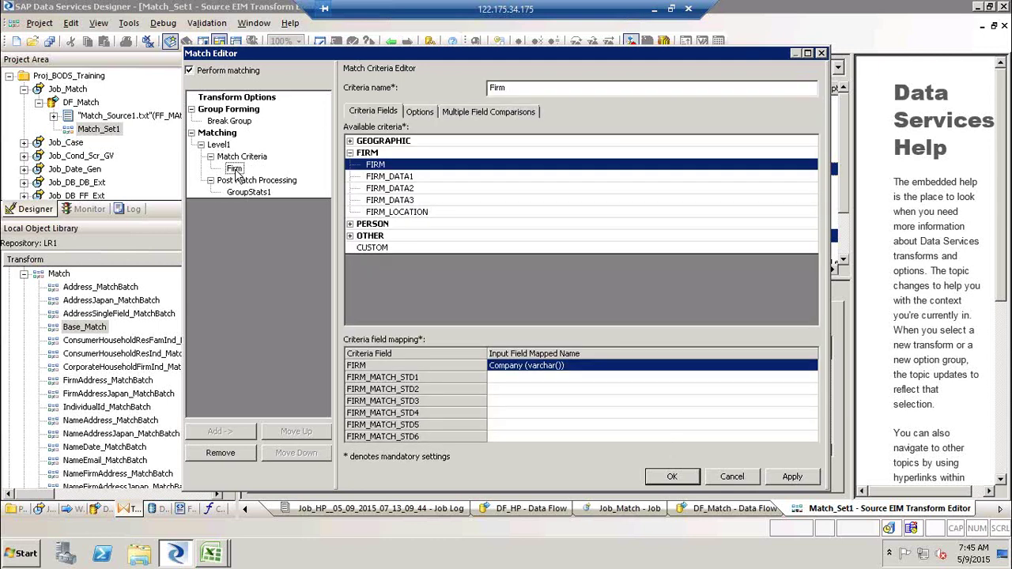
left_click(620, 367)
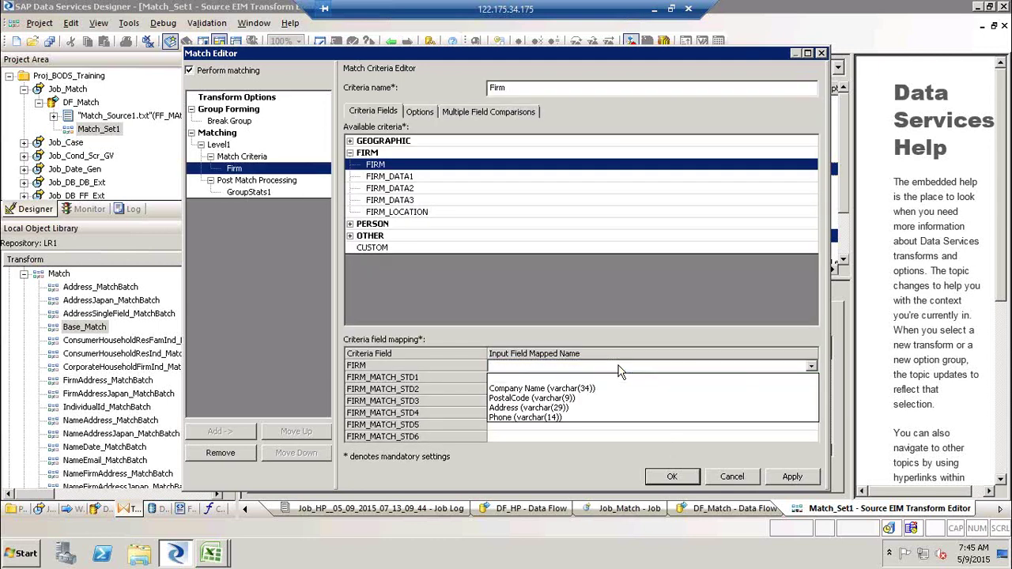
left_click(574, 389)
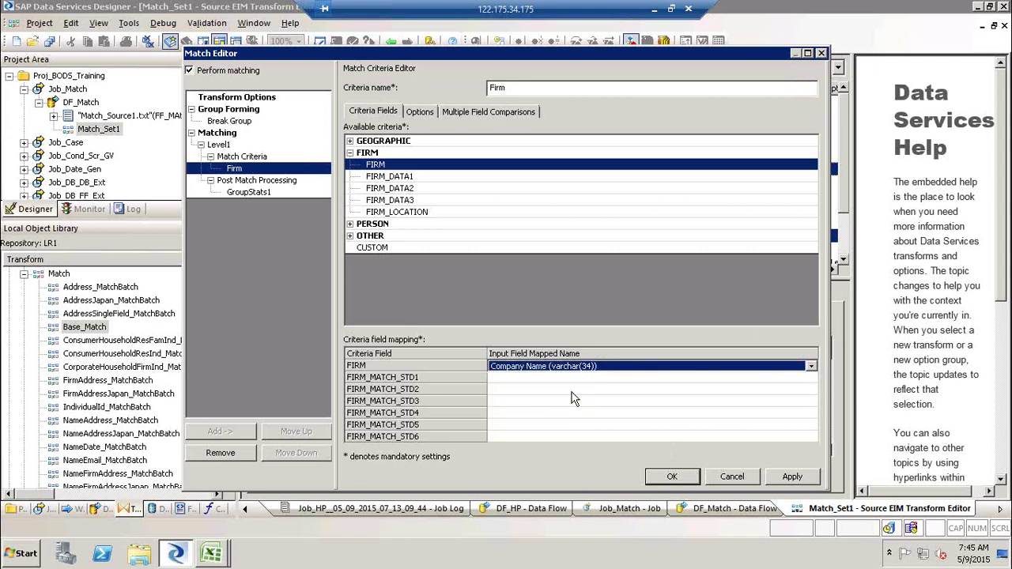
left_click(265, 181)
left_click(237, 170)
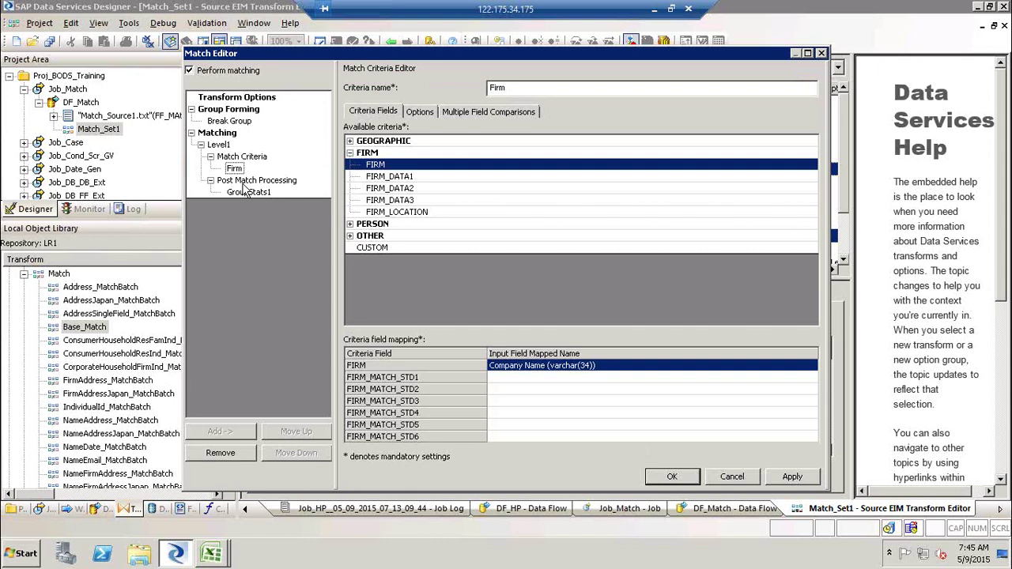
left_click(789, 478)
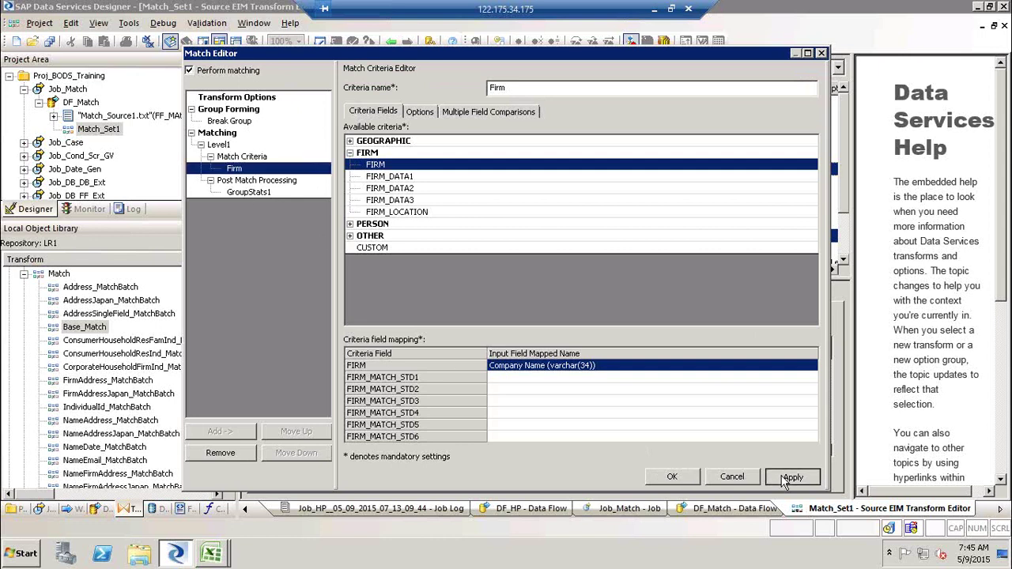
left_click(674, 480)
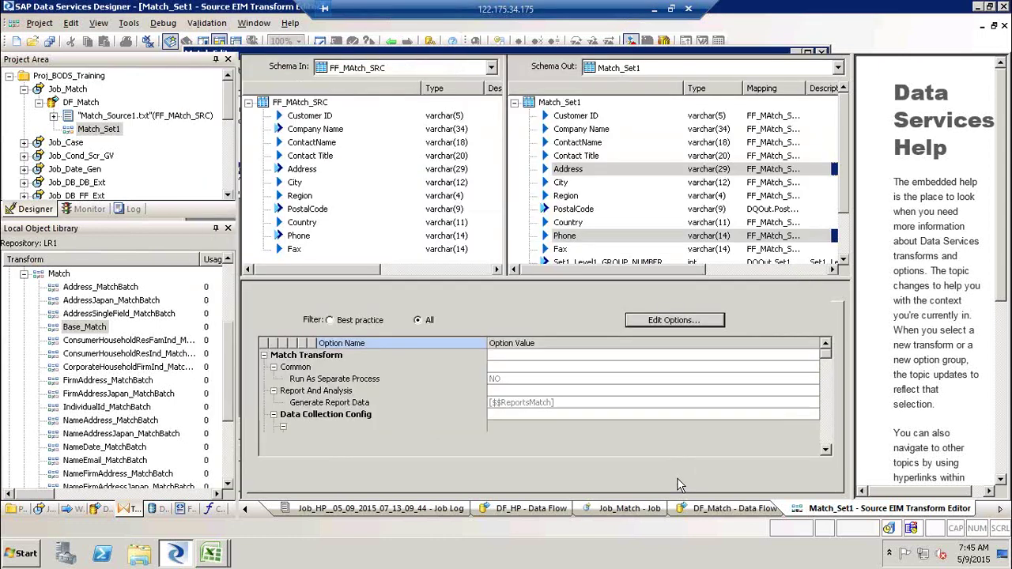
- Add a template table named Match in the DS_Target datastore to DF_Match and connect Match_Set1 to it
left_click(392, 42)
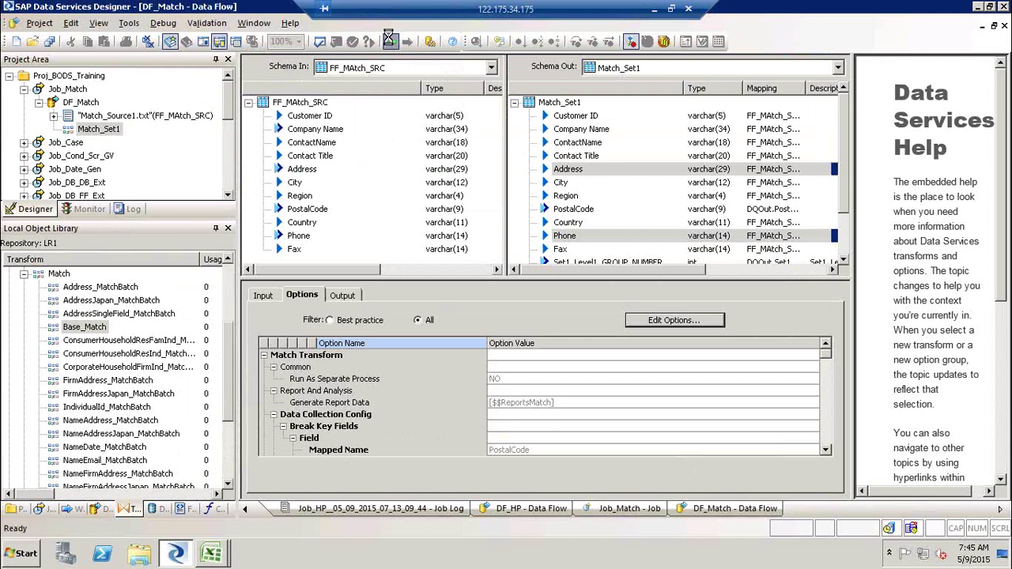
left_click(1002, 149)
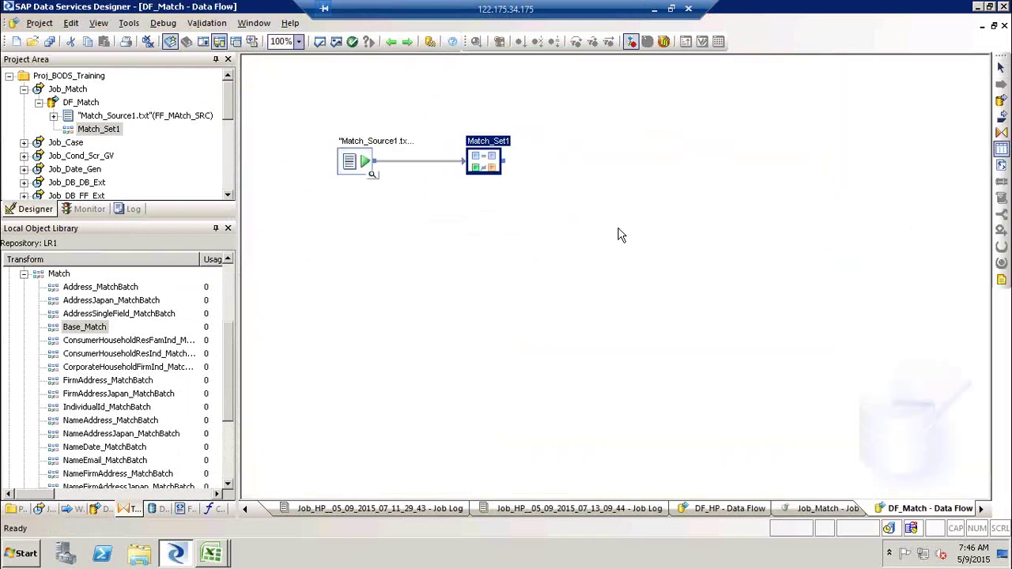
left_click(621, 235)
type("Match")
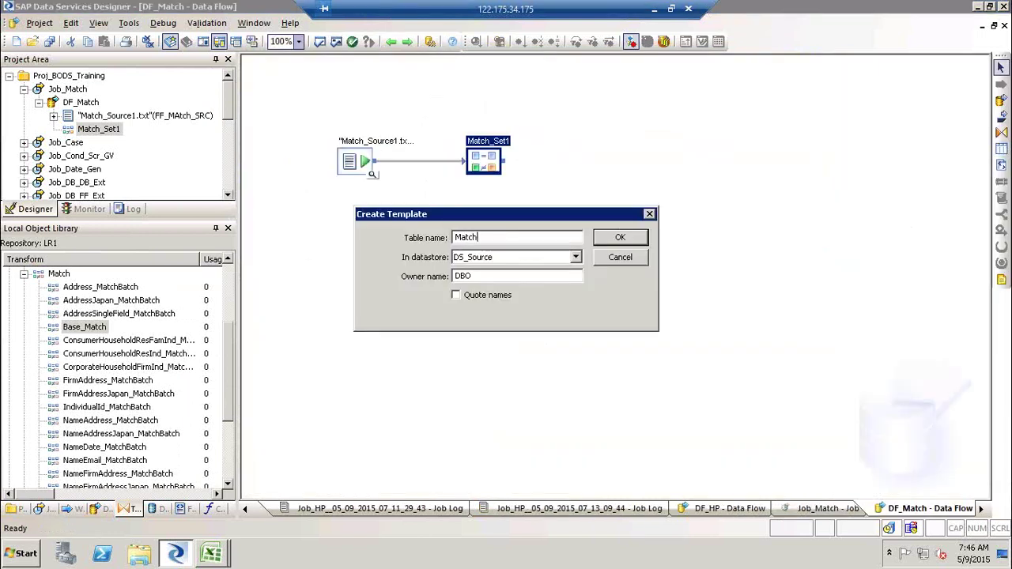
key("Tab")
key("Down")
key("Return")
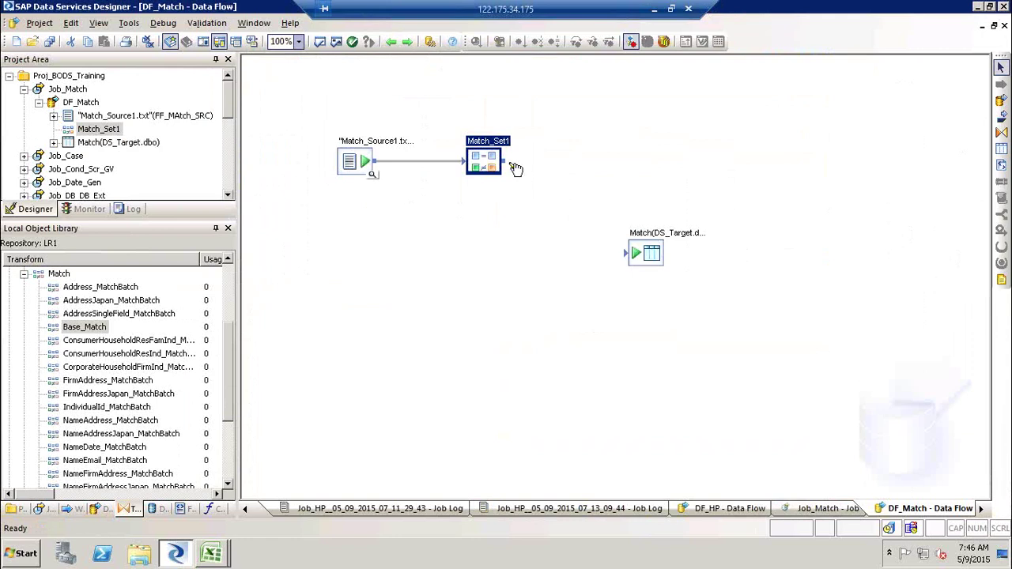
left_click_drag(613, 253, 629, 253)
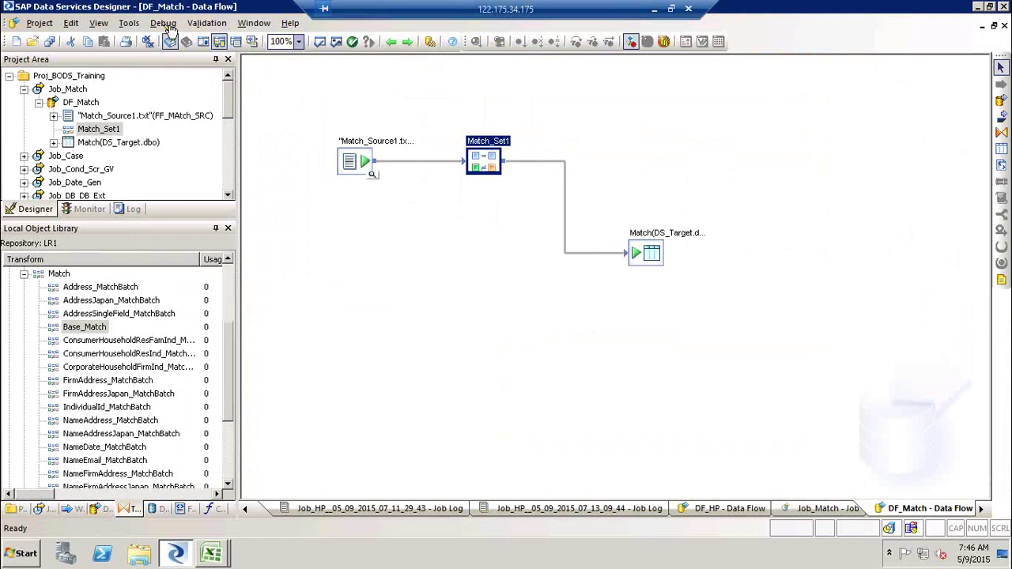
- Validate the DF_Match data flow and execute Job_Match
left_click(336, 41)
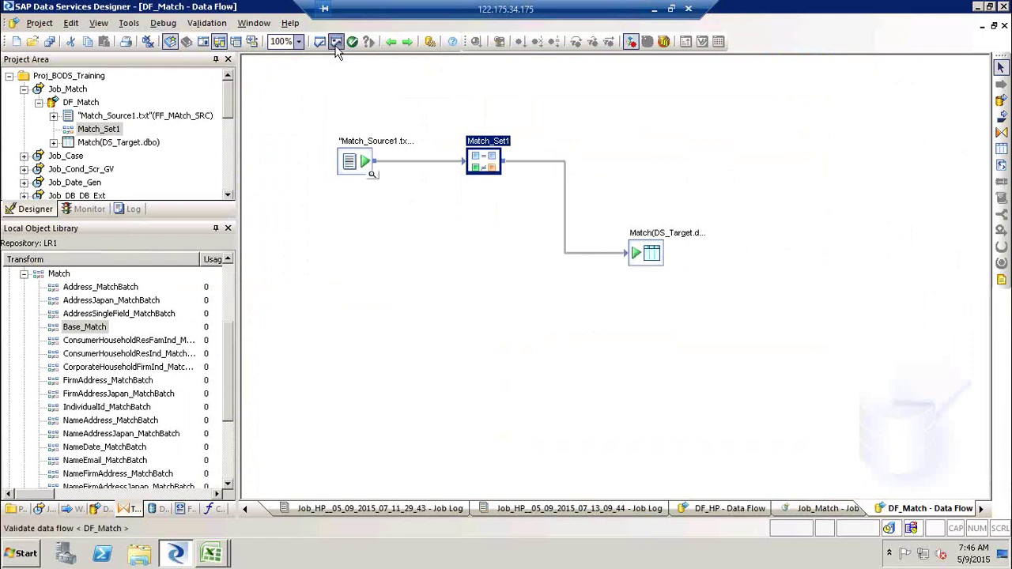
left_click(854, 221)
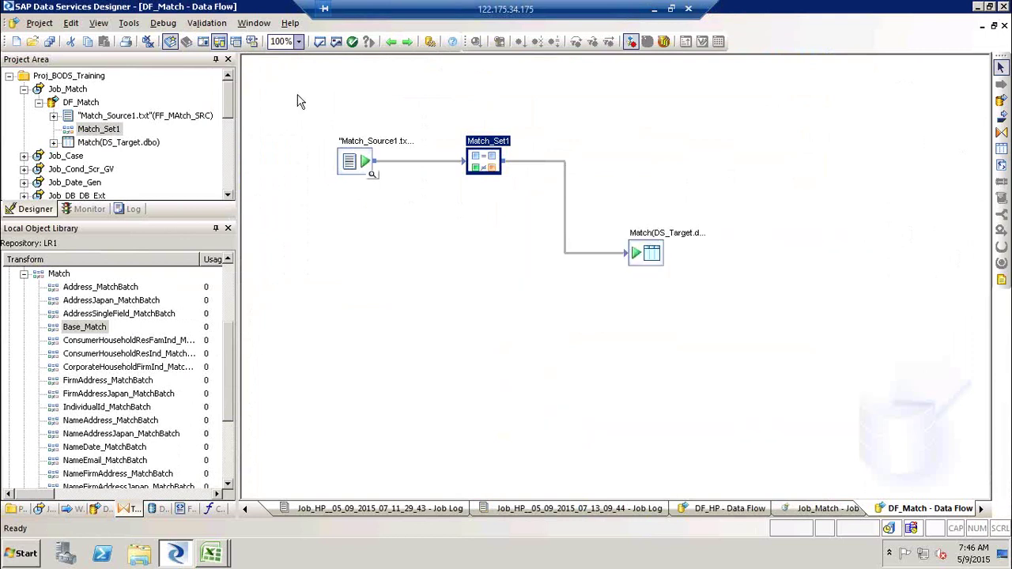
left_click(73, 90)
right_click(73, 89)
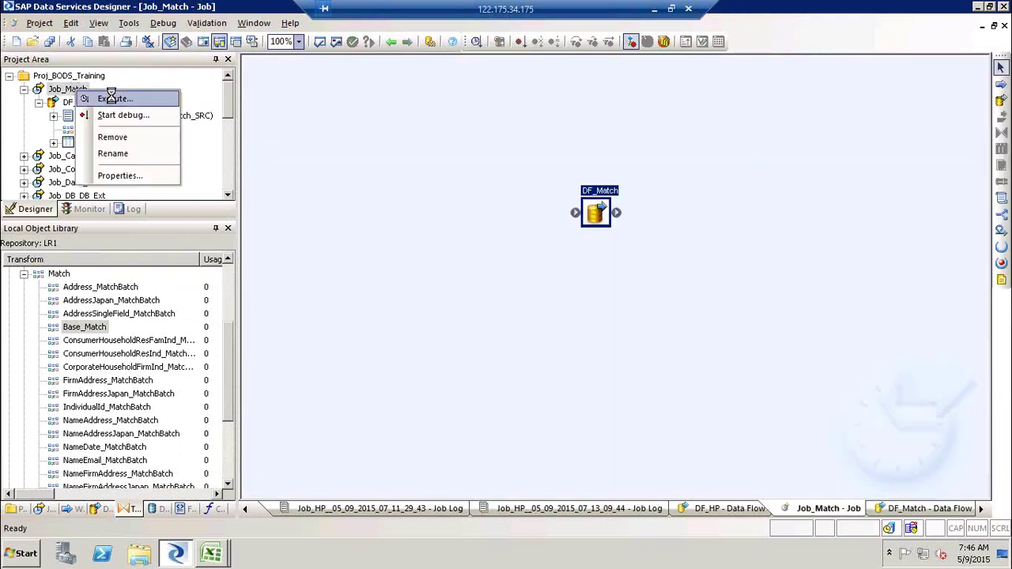
left_click(91, 94)
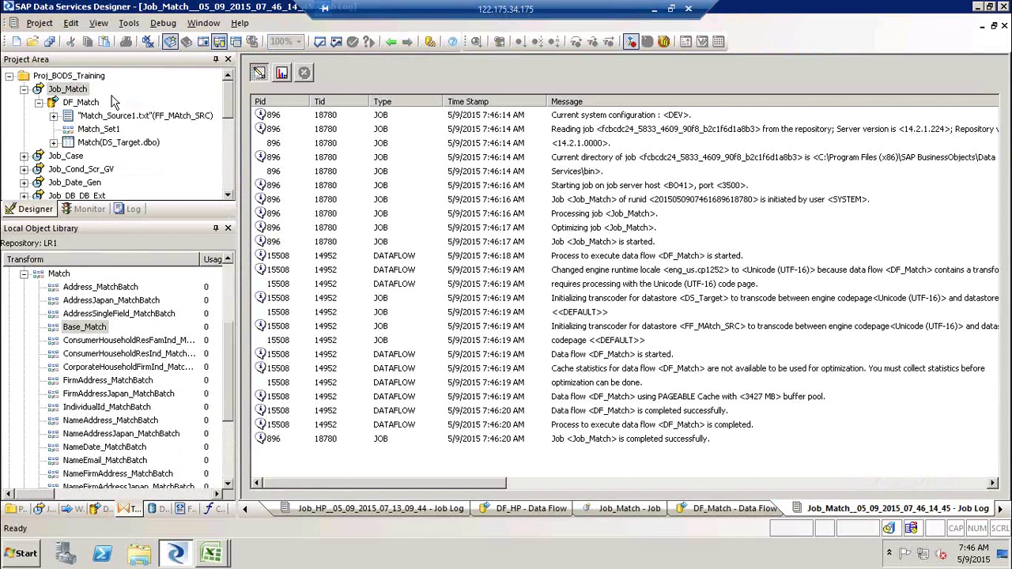
- View the data of DF_Match's Match target table and filter Customer ID with the = operator to the duplicated customer's ID
double_click(69, 103)
left_click(664, 266)
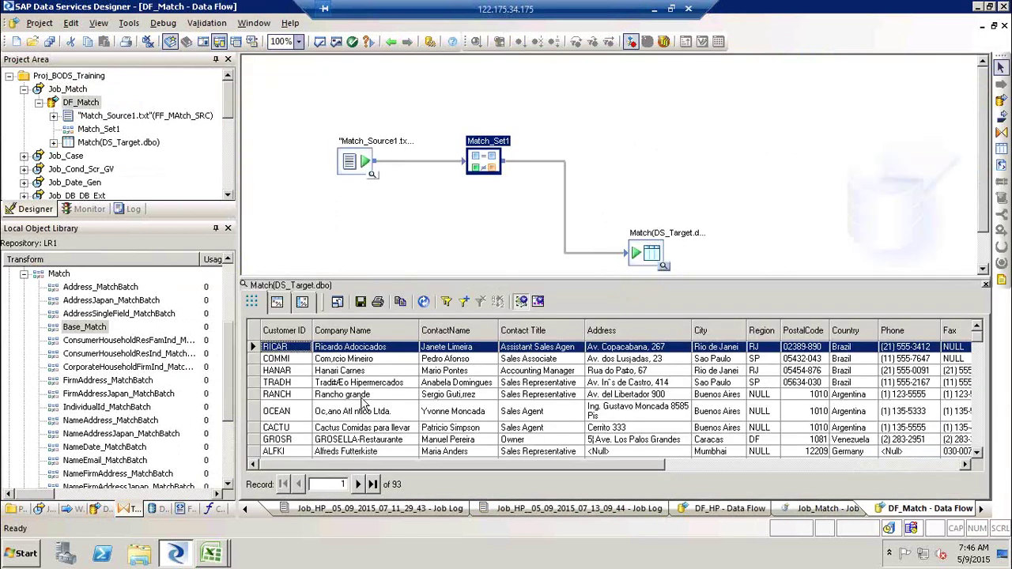
left_click(446, 301)
left_click(416, 253)
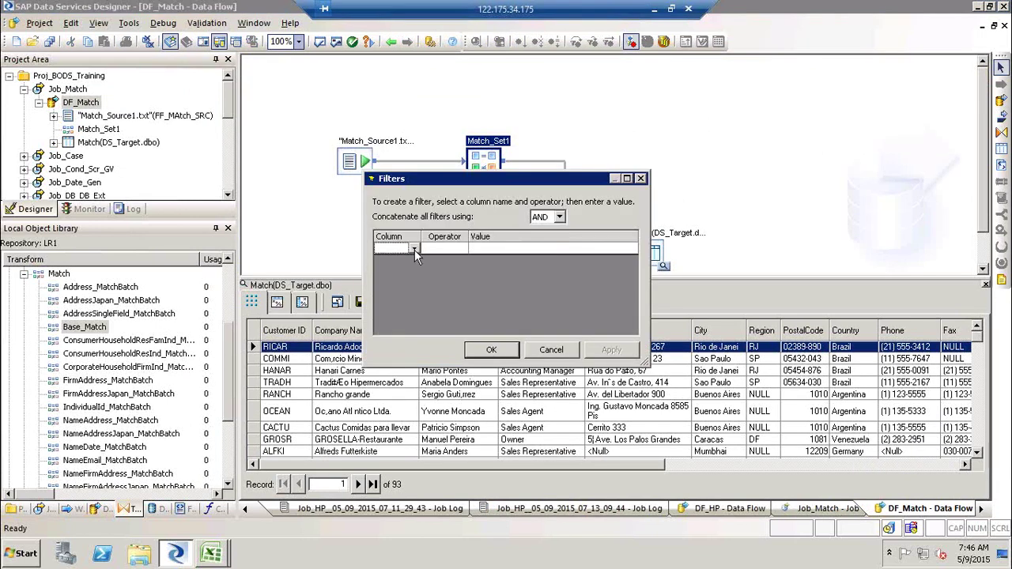
left_click(414, 250)
left_click(444, 264)
left_click(463, 250)
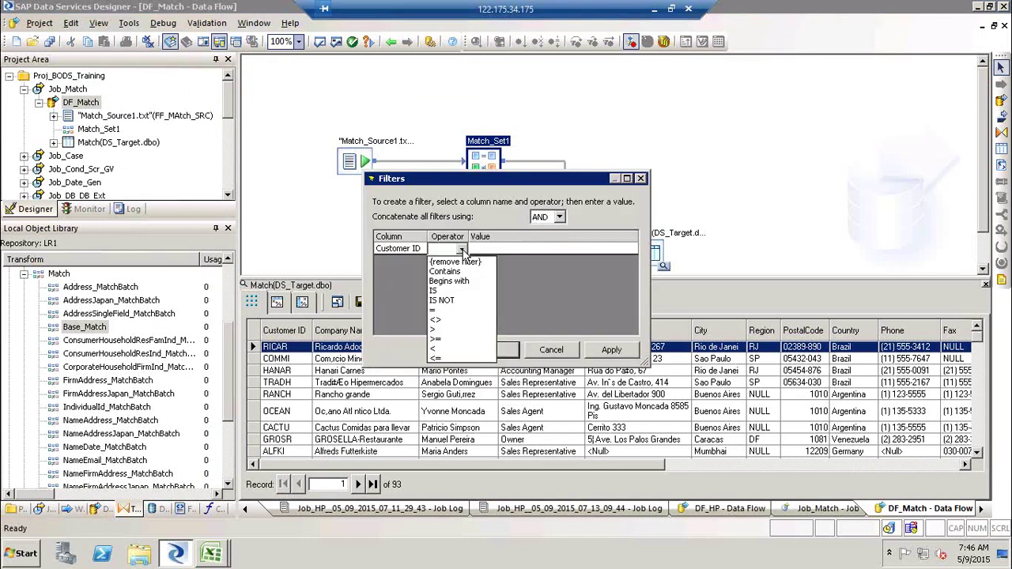
left_click(439, 310)
left_click(510, 251)
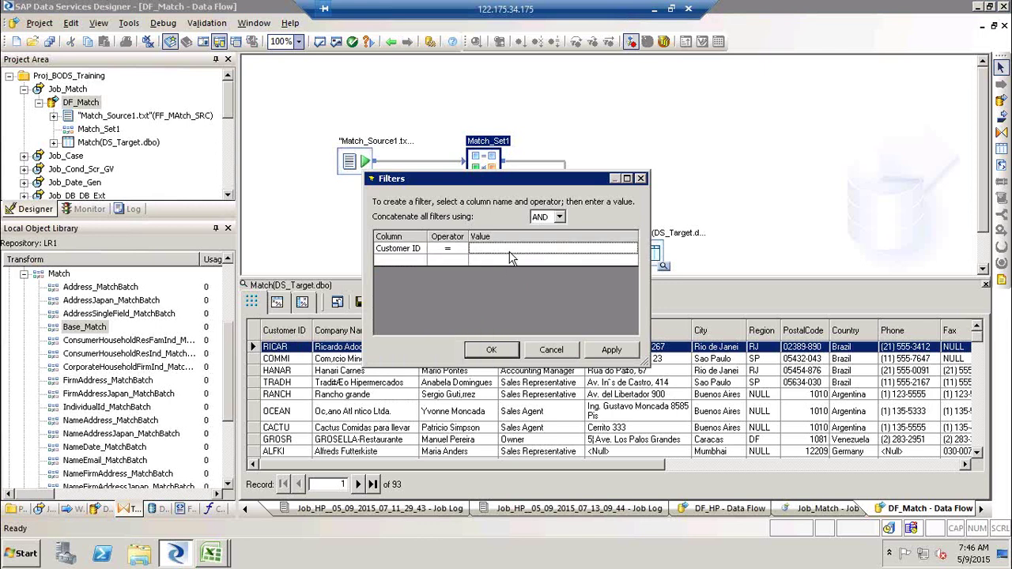
type("ALFKI")
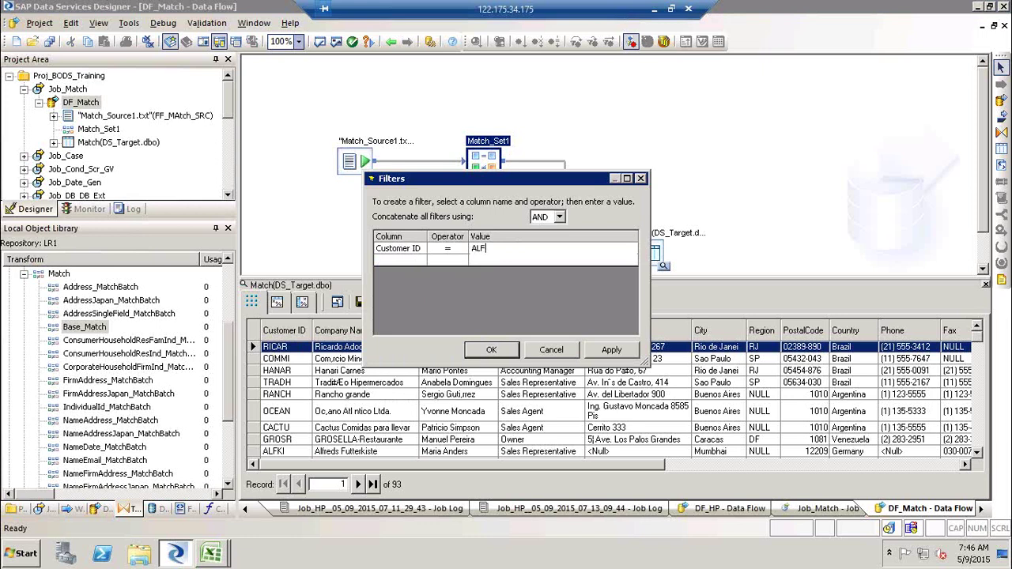
left_click(633, 351)
left_click(492, 353)
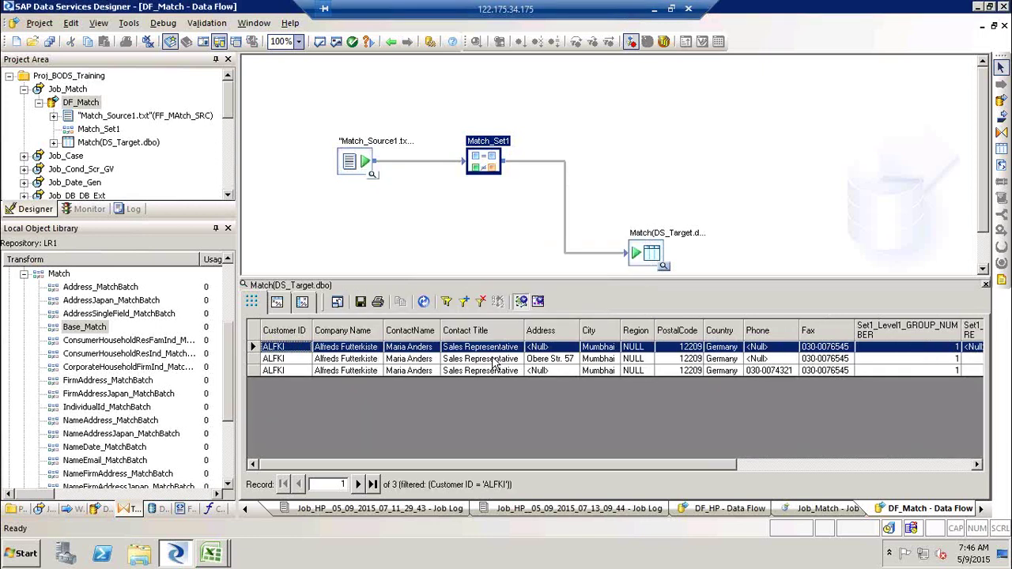
- Examine the group number, match score, group count and group rank of the filtered duplicate records
left_click(565, 371)
scroll(712, 420, "right", 3)
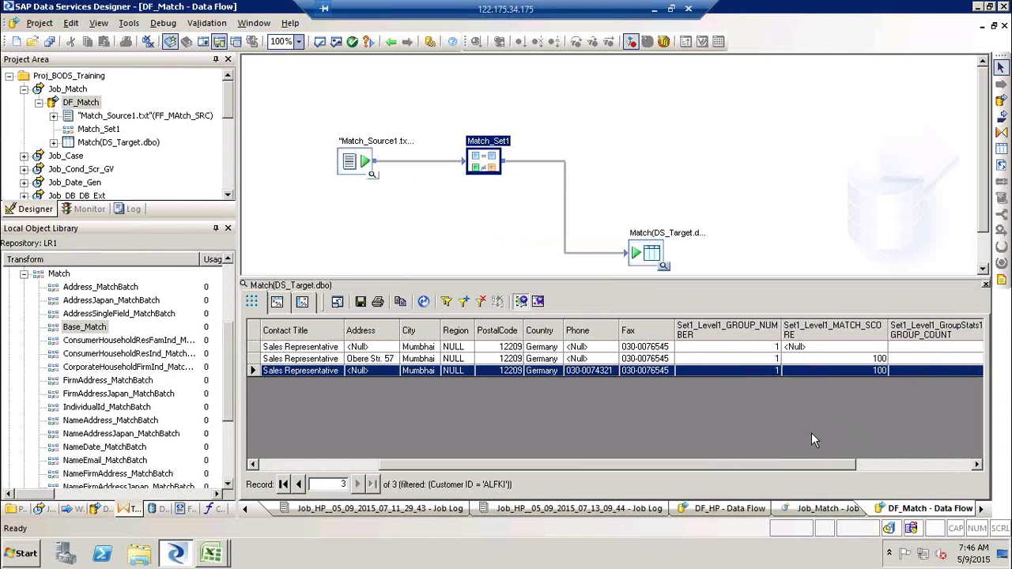
left_click(873, 348)
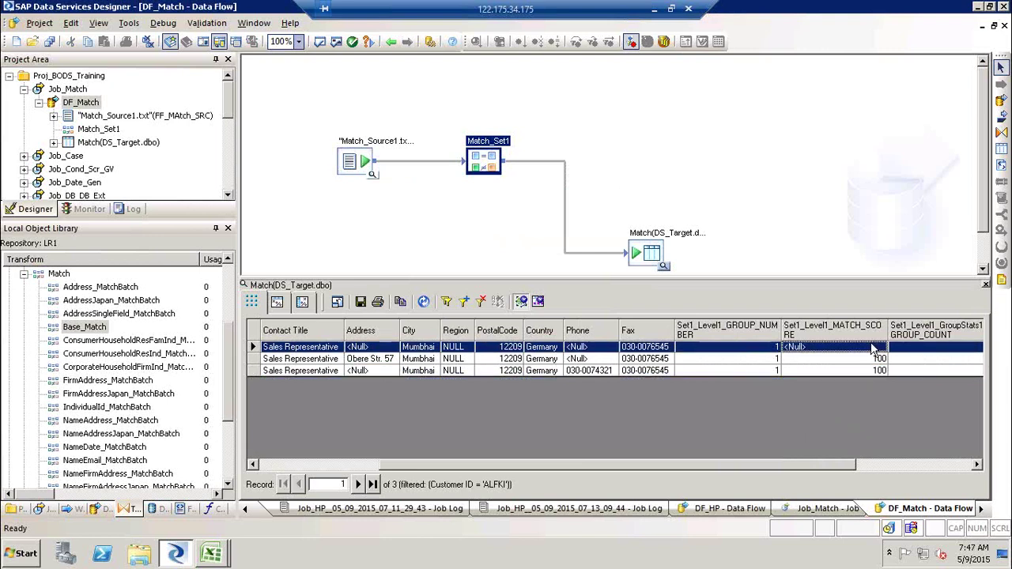
left_click(977, 466)
left_click(977, 465)
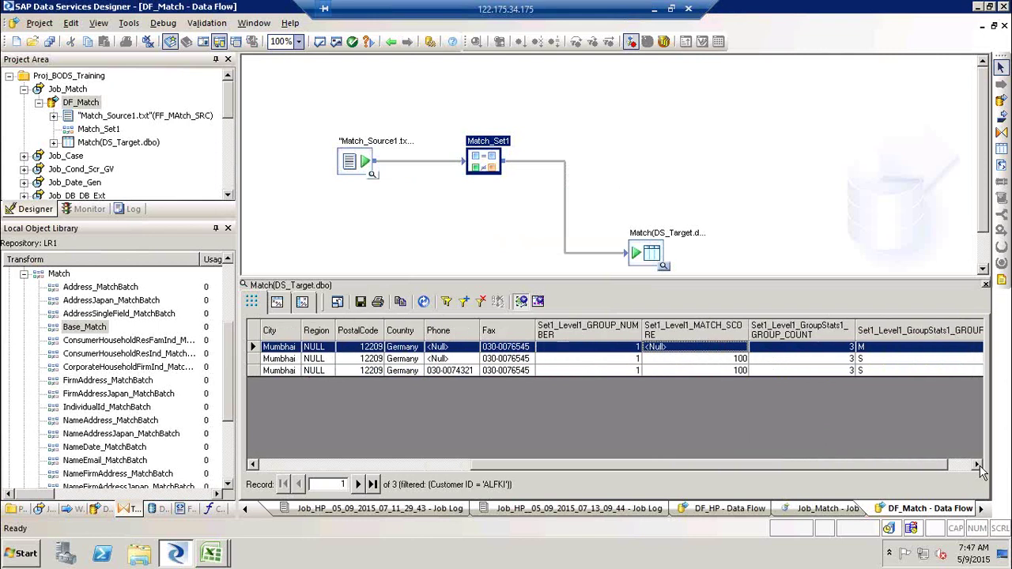
left_click(892, 345)
key("Down")
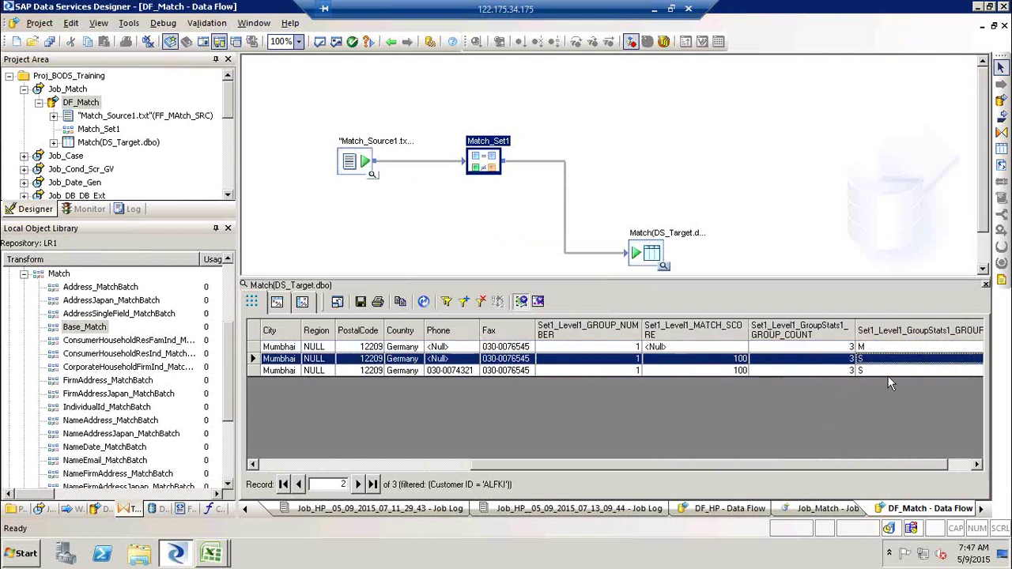
key("Down")
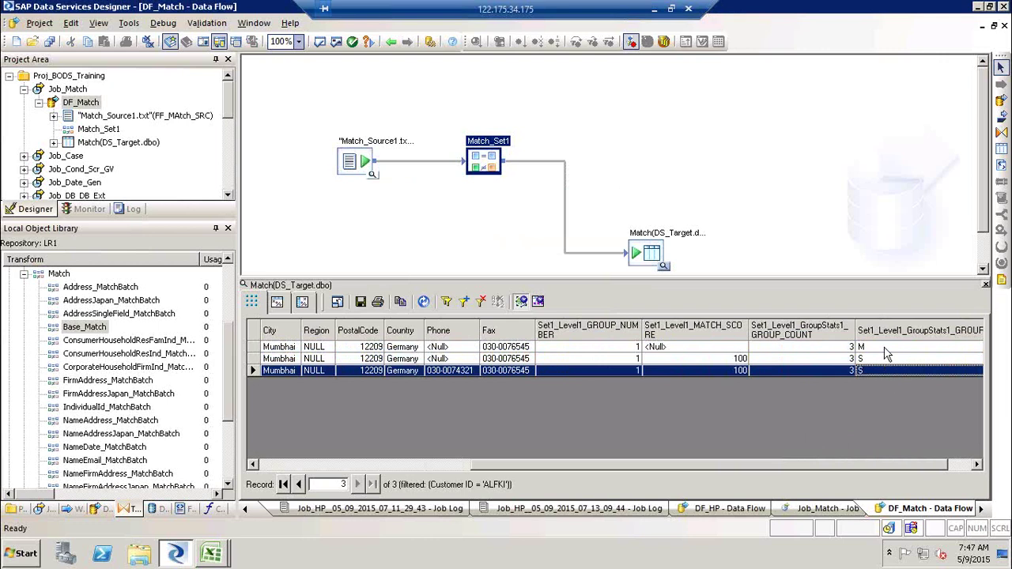
left_click(887, 348)
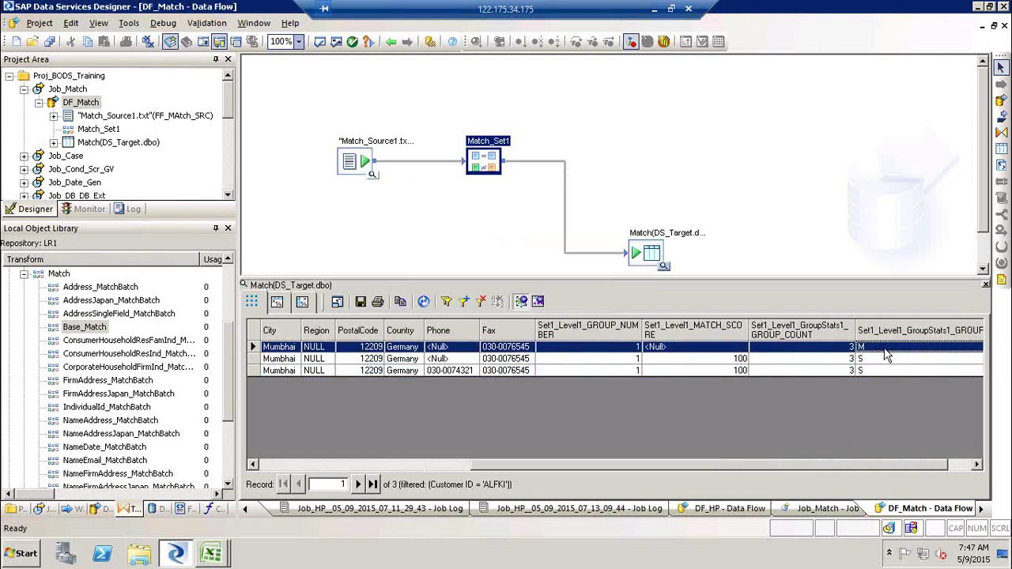
key("Down")
key("Down")
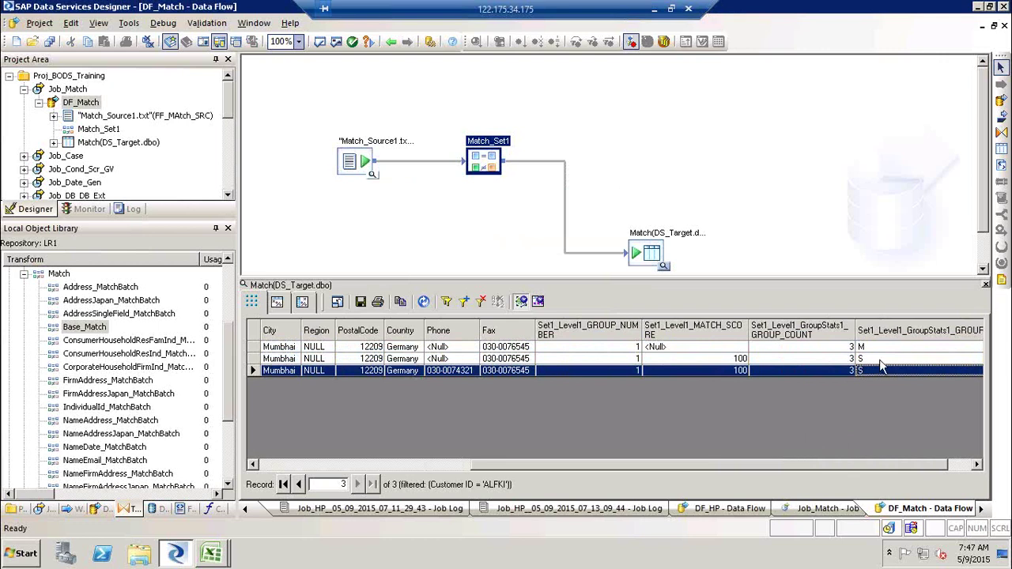
scroll(883, 368, "right", 1)
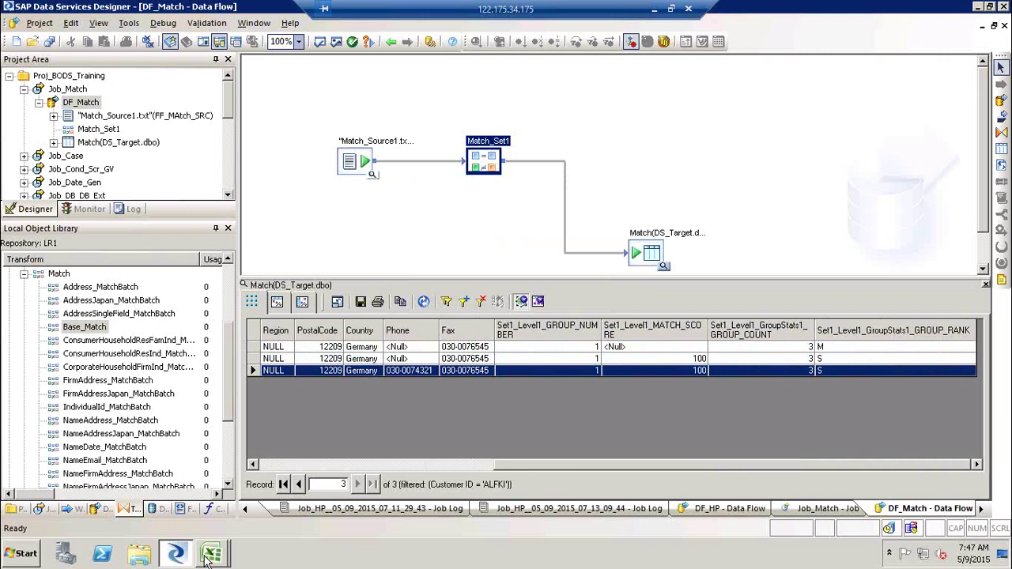
- Switch to the Excel worksheet and rank the duplicate employee records with M in P16 and S in P17 to P20
mouse_move(209, 558)
left_click(183, 524)
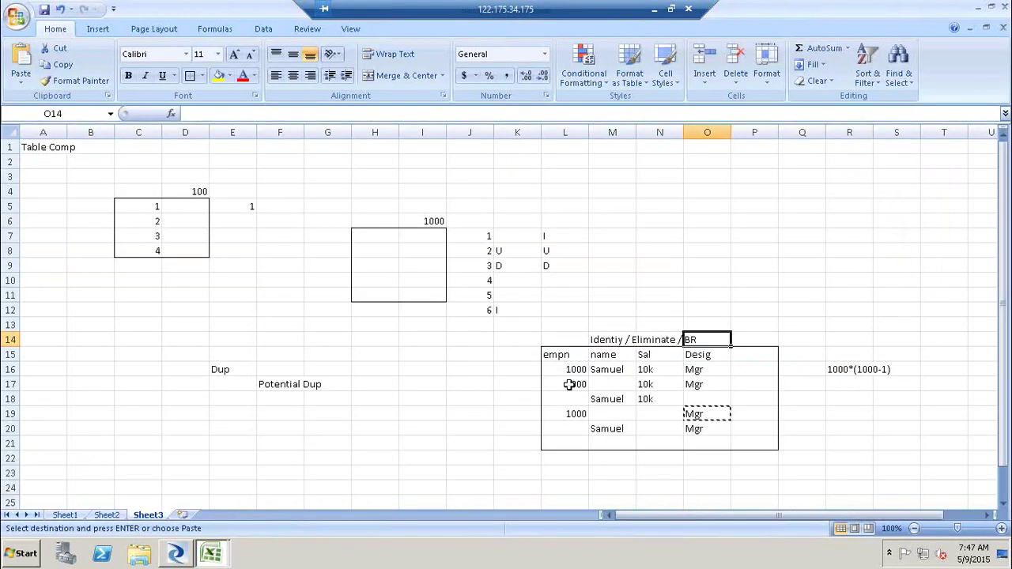
left_click(601, 384)
left_click(741, 377)
type("M")
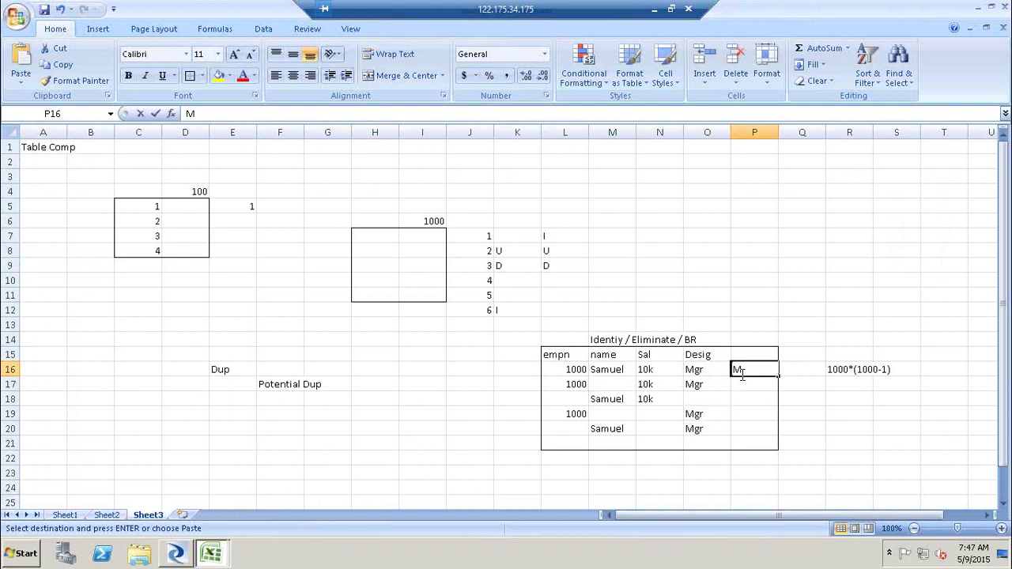
left_click(741, 384)
type("S")
key("Return")
type("S")
key("Return")
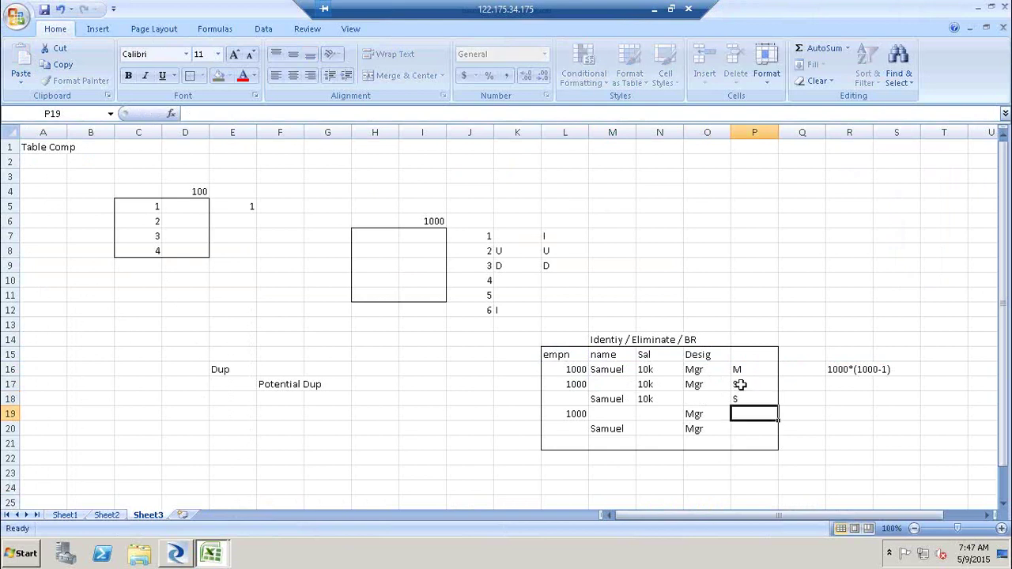
type("S")
key("Return")
type("S")
key("Return")
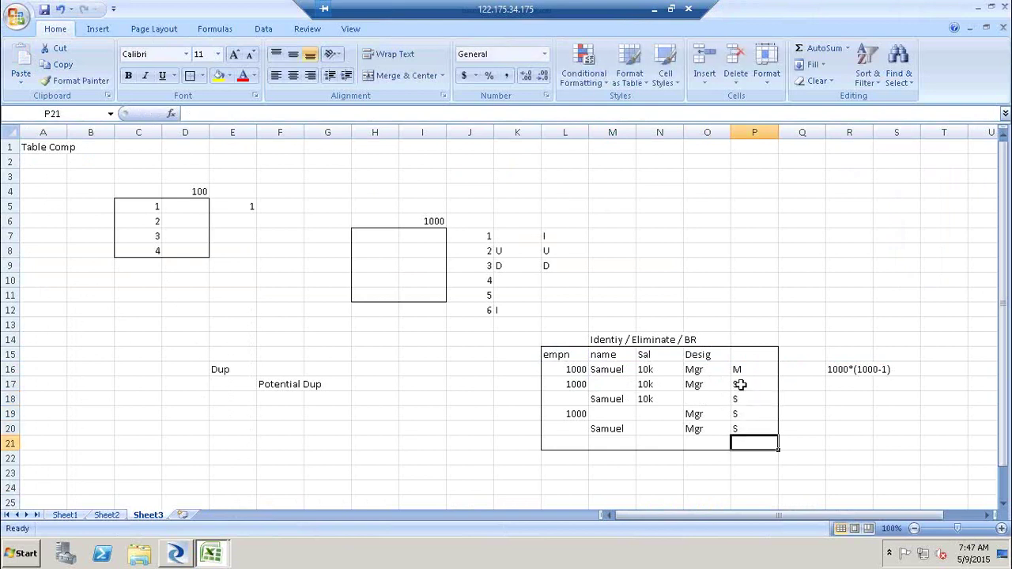
- Mark the same employee records with D in Q16 and P in Q17 to Q20
left_click(798, 401)
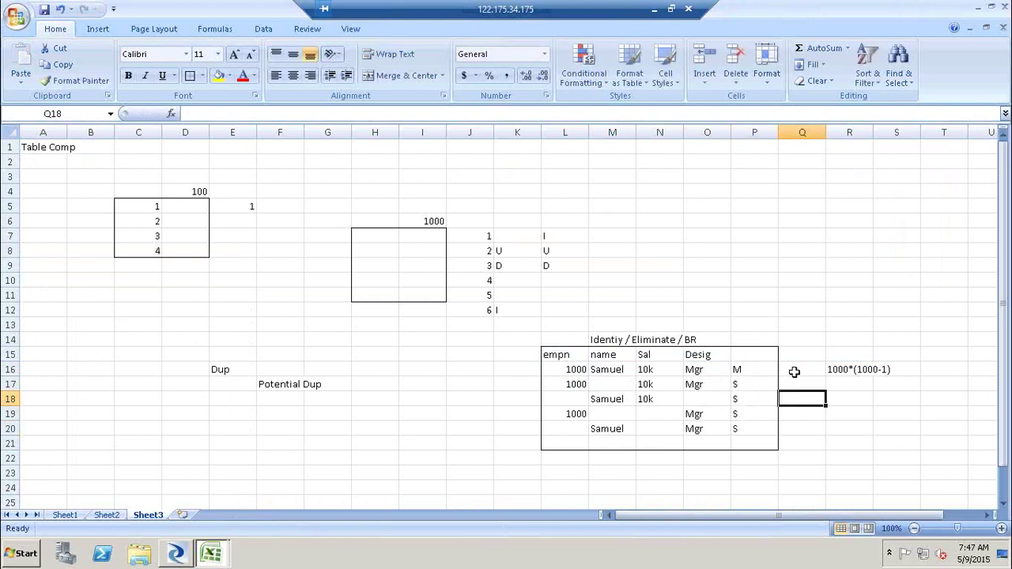
left_click(794, 371)
type("D")
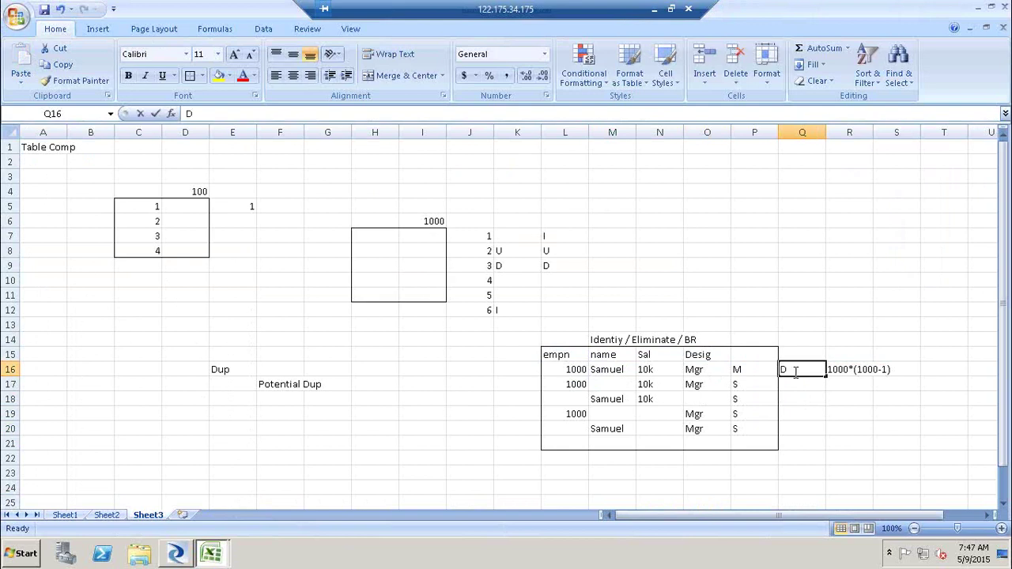
key("Return")
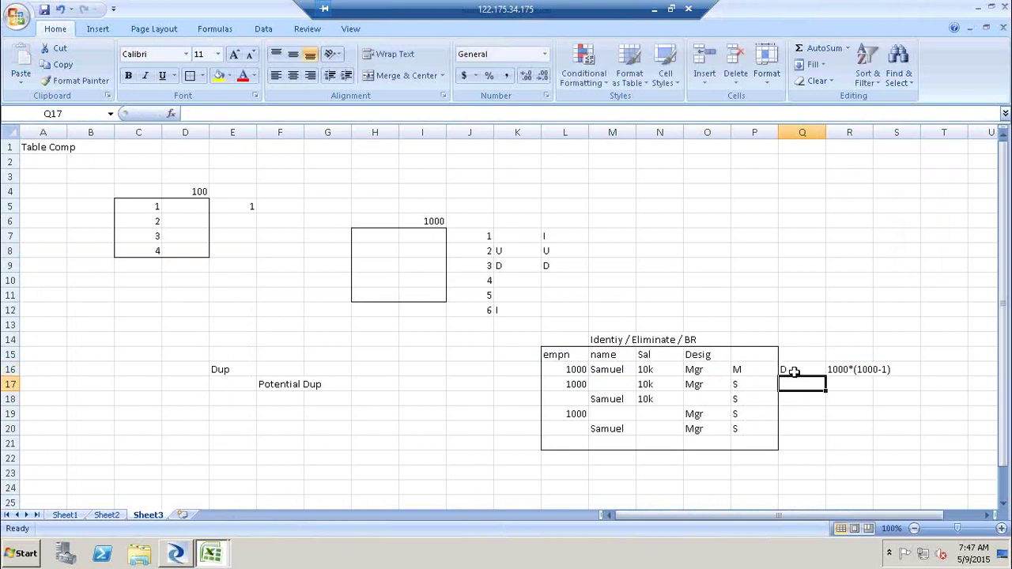
type("P")
key("Return")
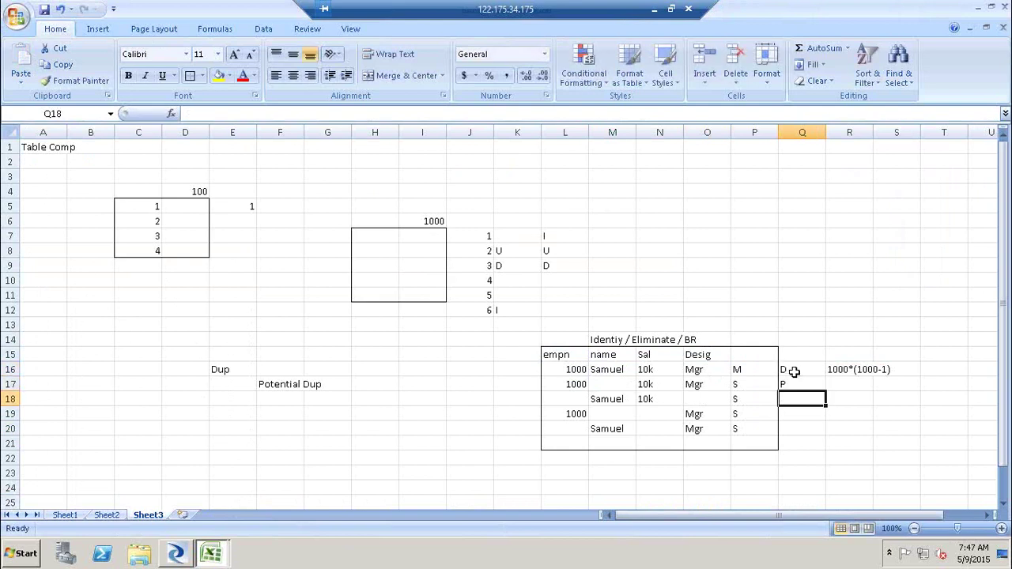
type("P")
key("Return")
type("P")
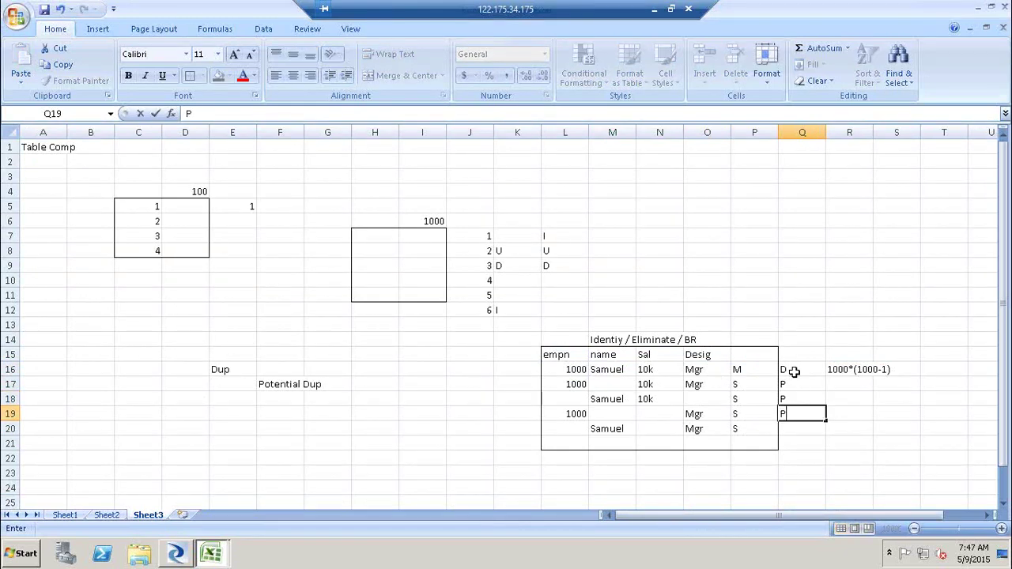
key("Return")
type("P")
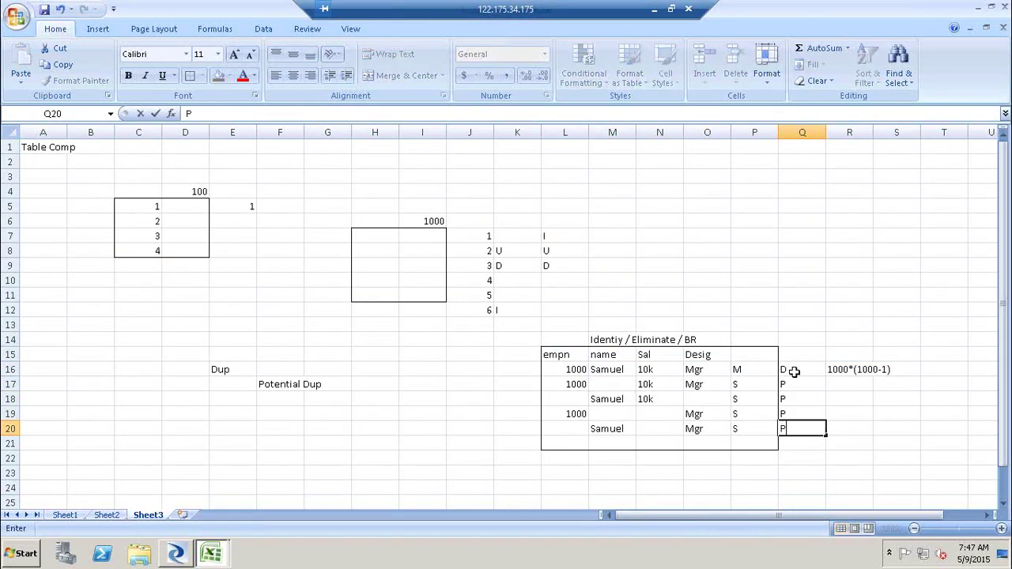
left_click(890, 428)
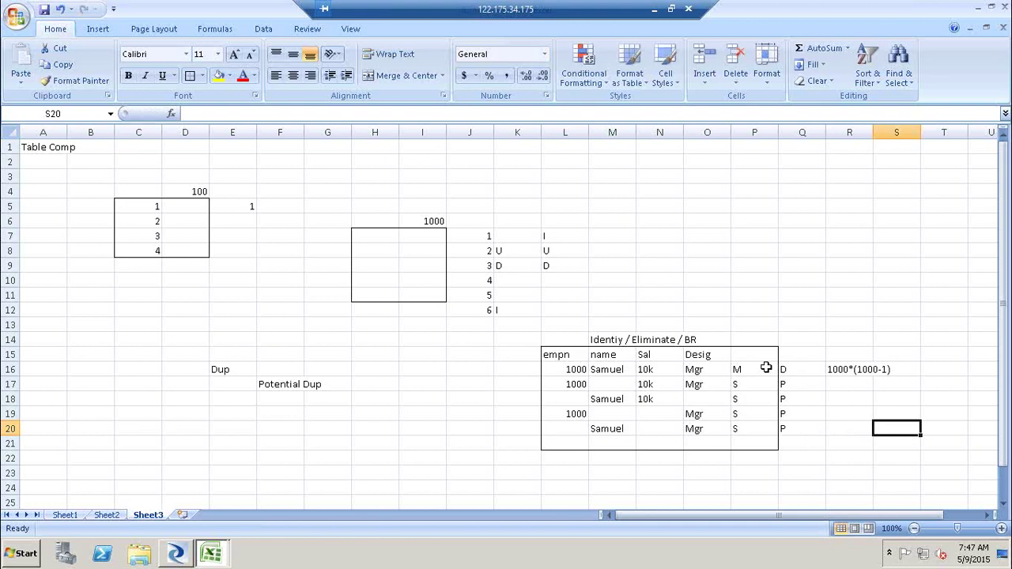
- Note the condition <> S in cell S19 and compare the M rank with the S ranks
left_click(742, 368)
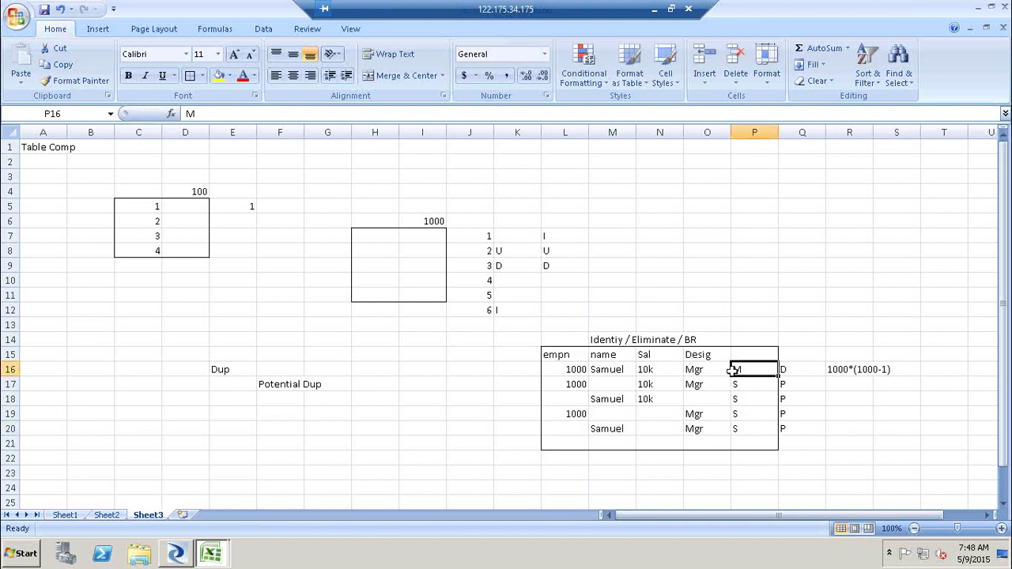
left_click_drag(576, 384, 749, 438)
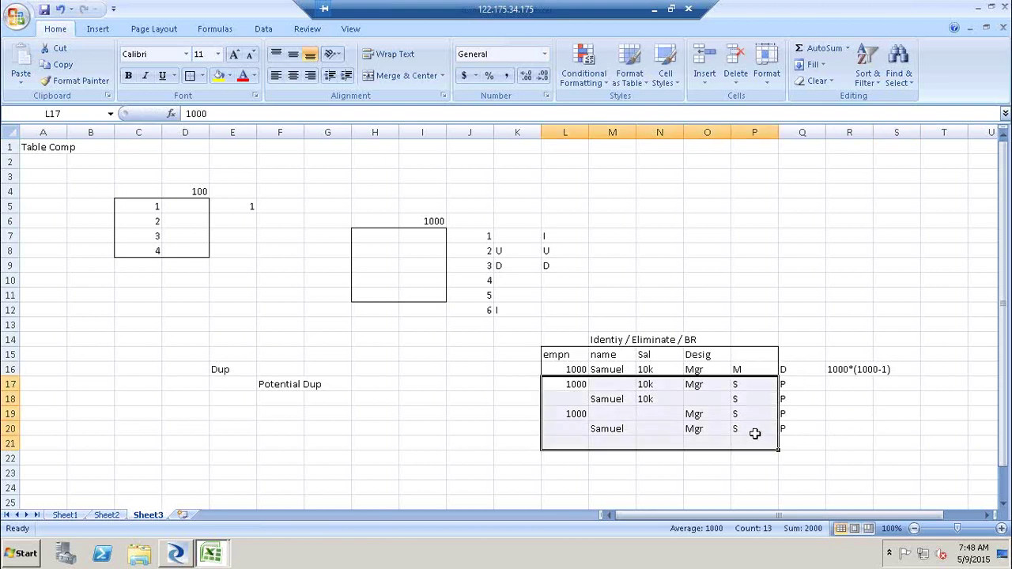
left_click(898, 416)
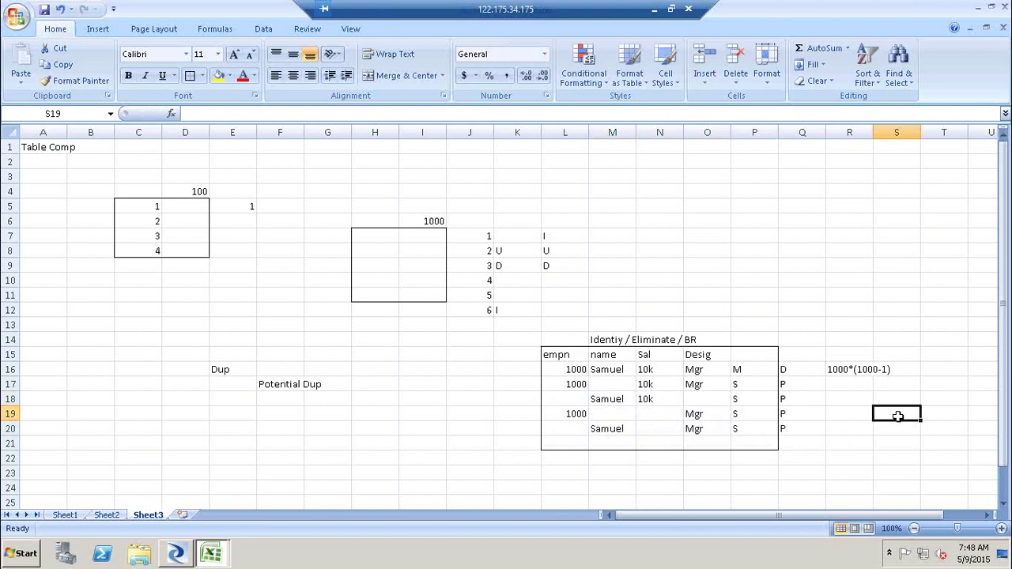
type("<> S")
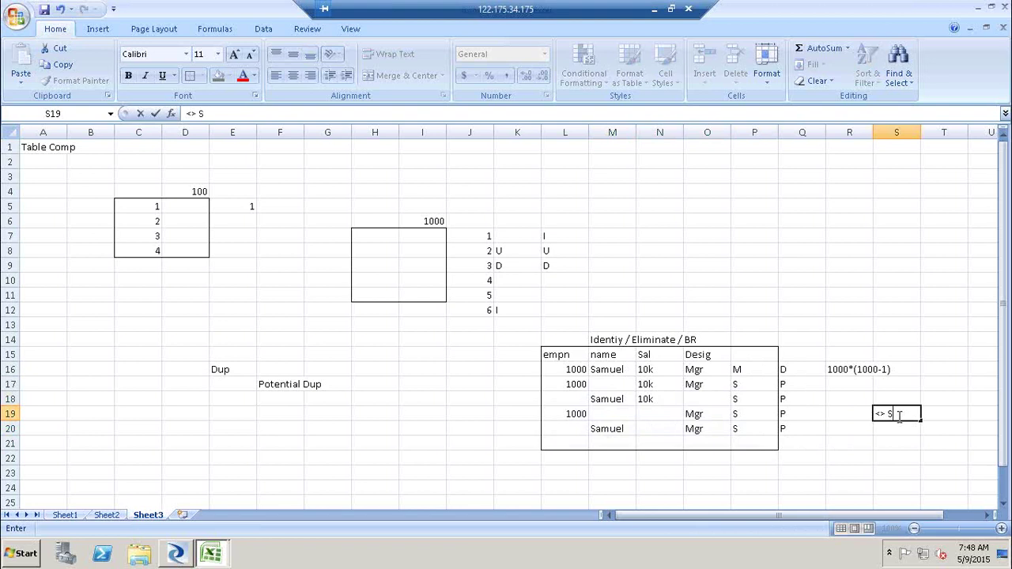
left_click_drag(759, 384, 760, 427)
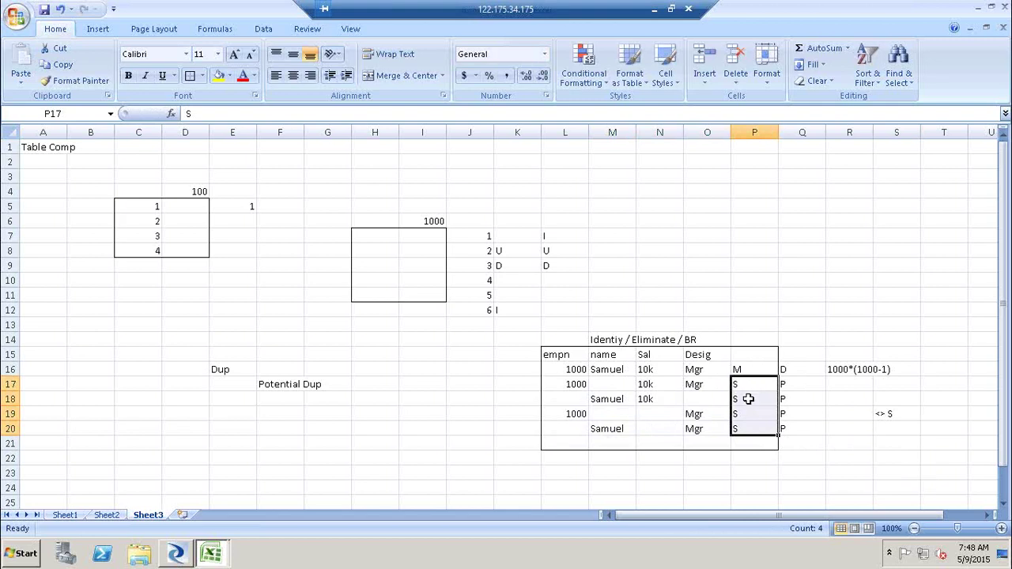
left_click_drag(746, 386, 750, 428)
left_click(766, 365)
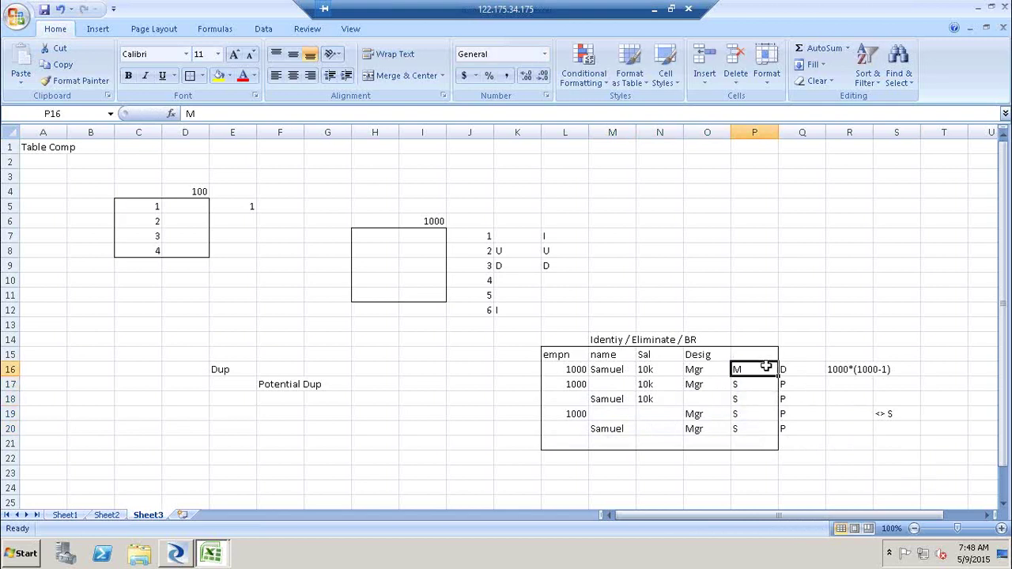
- Try replacing the note in cell S19 with =M, and clear the entry again
double_click(906, 413)
key("BackSpace")
key("BackSpace")
key("BackSpace")
type("=M")
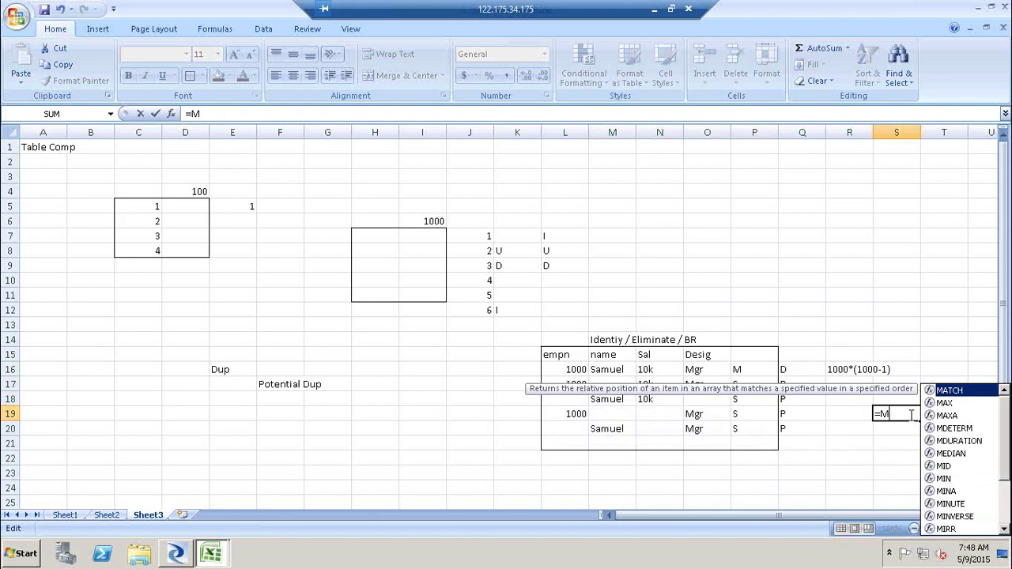
key("BackSpace")
key("BackSpace")
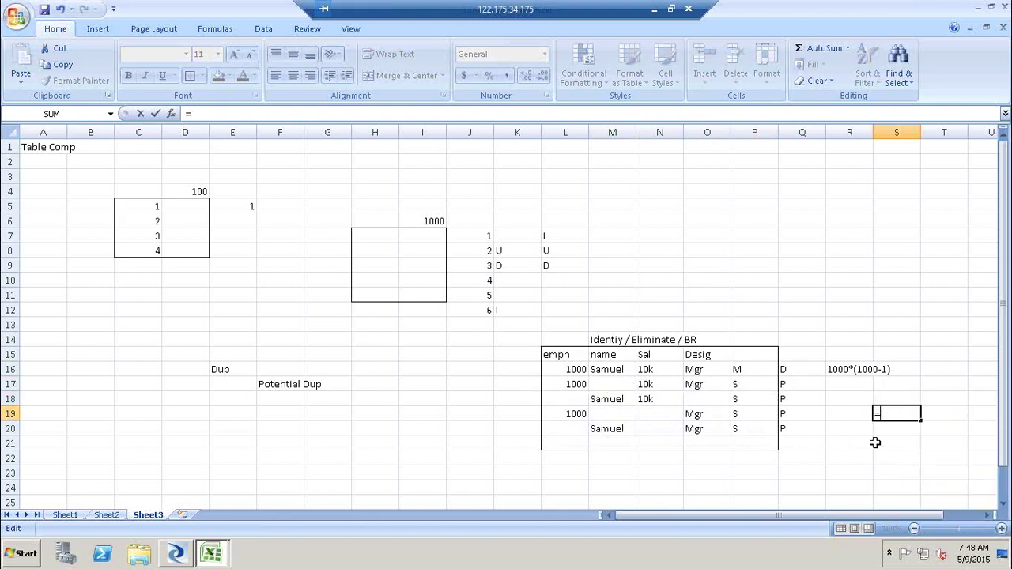
left_click(760, 369)
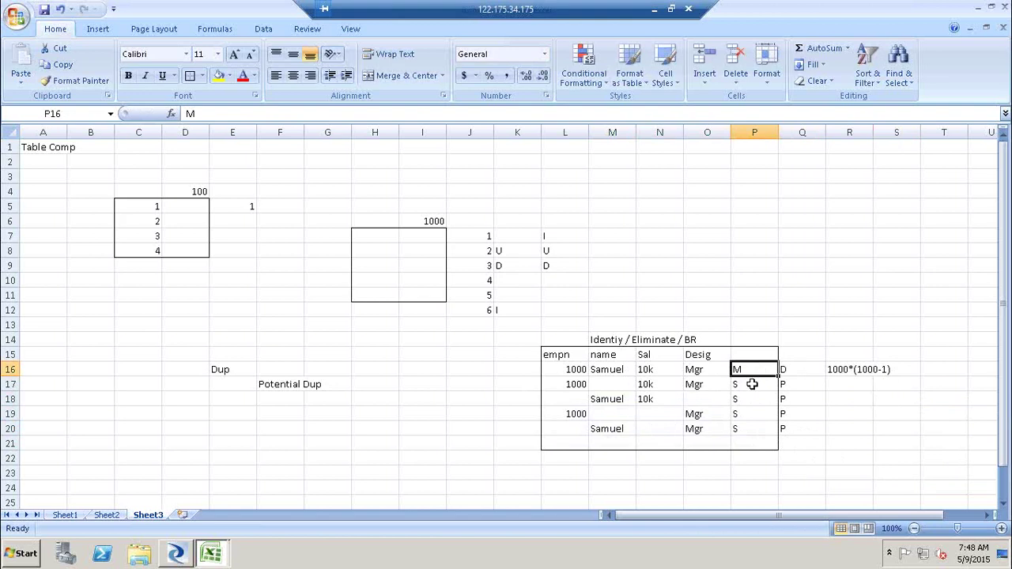
- Compare the worksheet's S ranks and Eliminate / BR heading with the address and phone columns of the Match table in Data Services Designer
left_click_drag(752, 384, 747, 432)
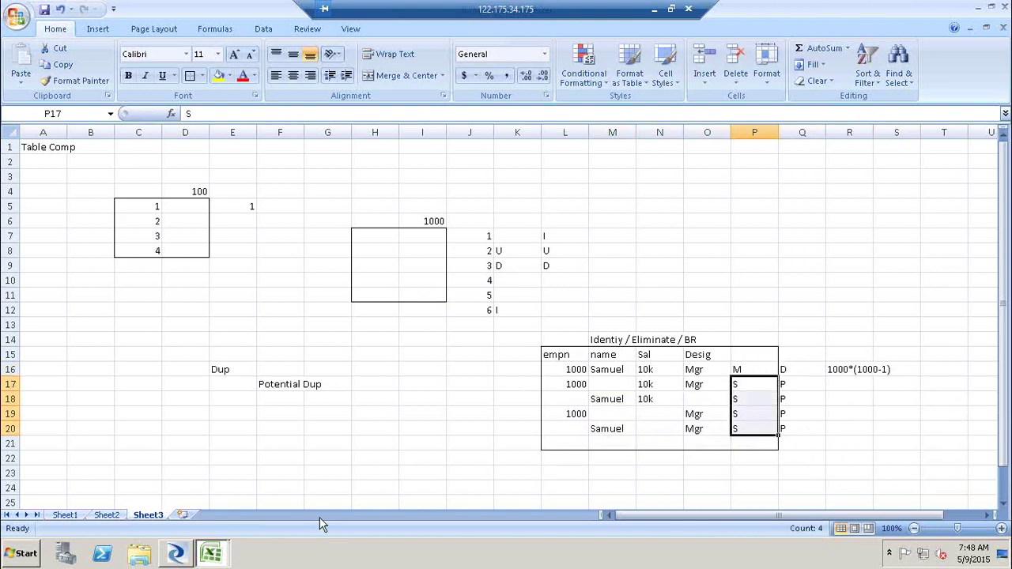
left_click(178, 555)
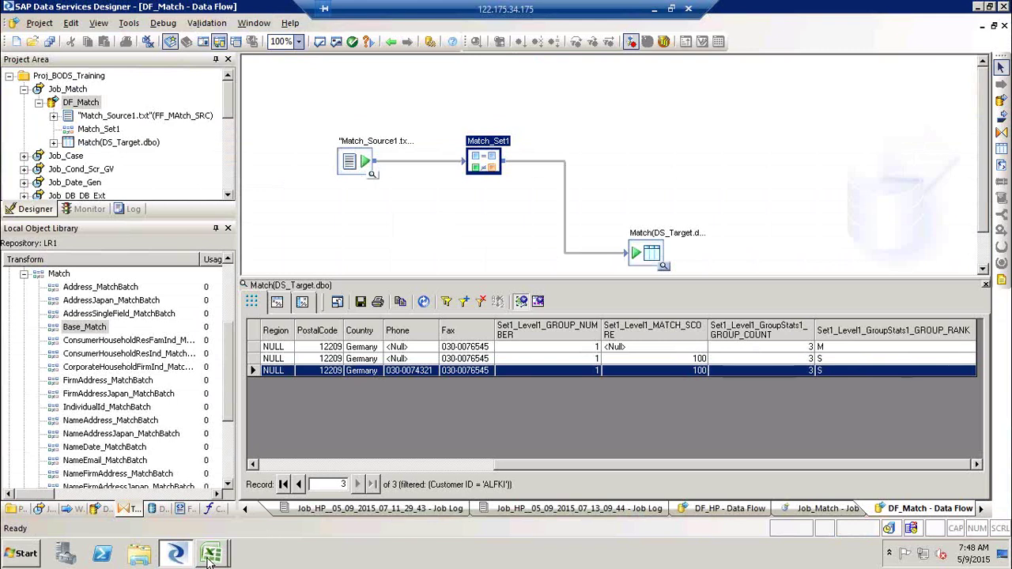
mouse_move(211, 552)
left_click(203, 498)
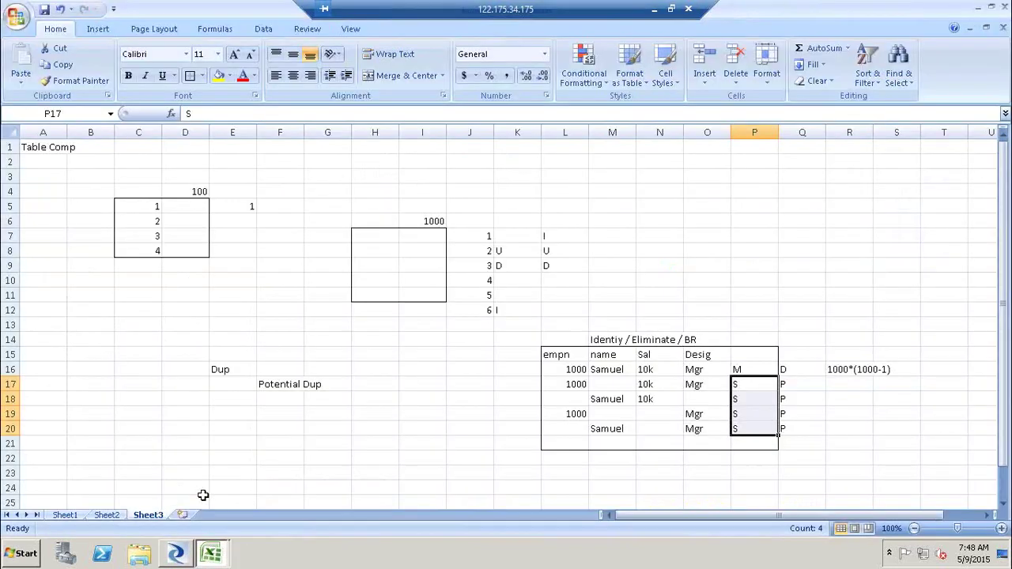
left_click(650, 341)
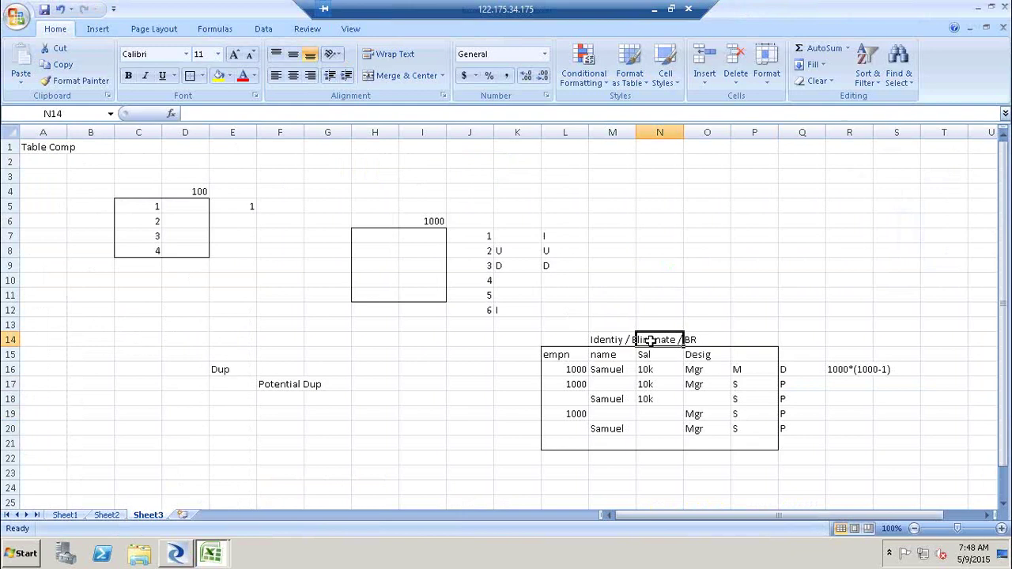
left_click(707, 342)
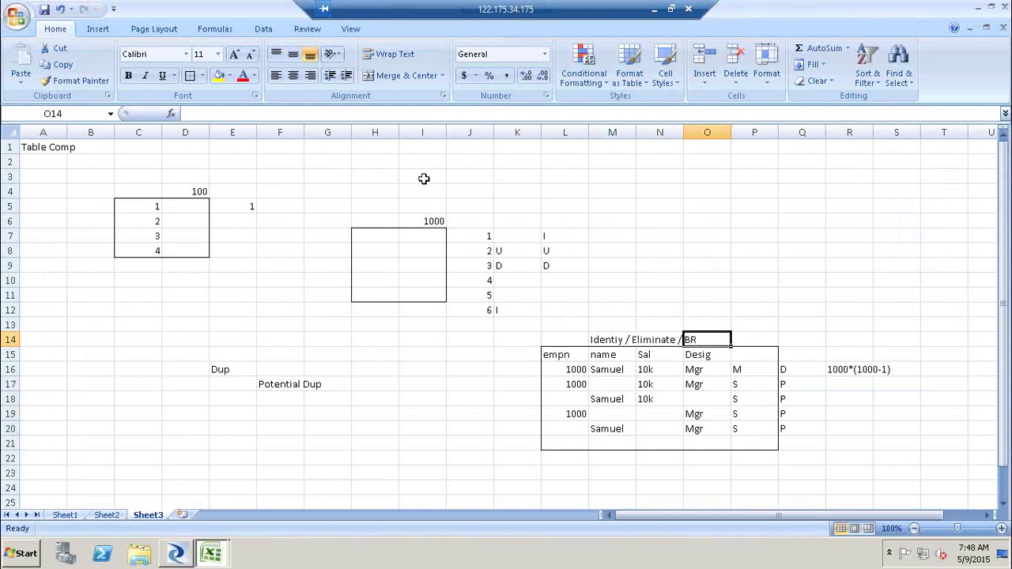
key("alt+Tab")
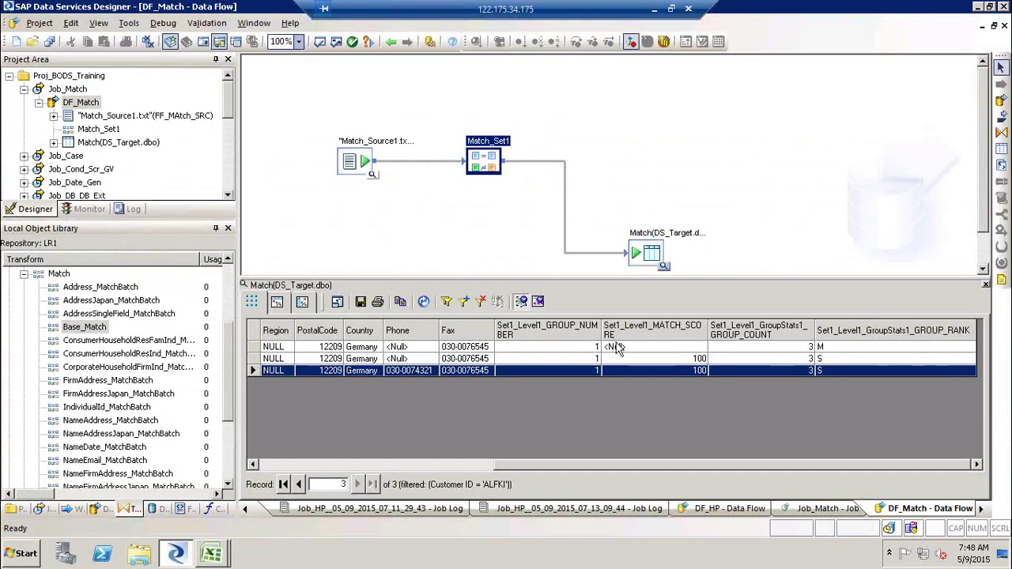
left_click(412, 466)
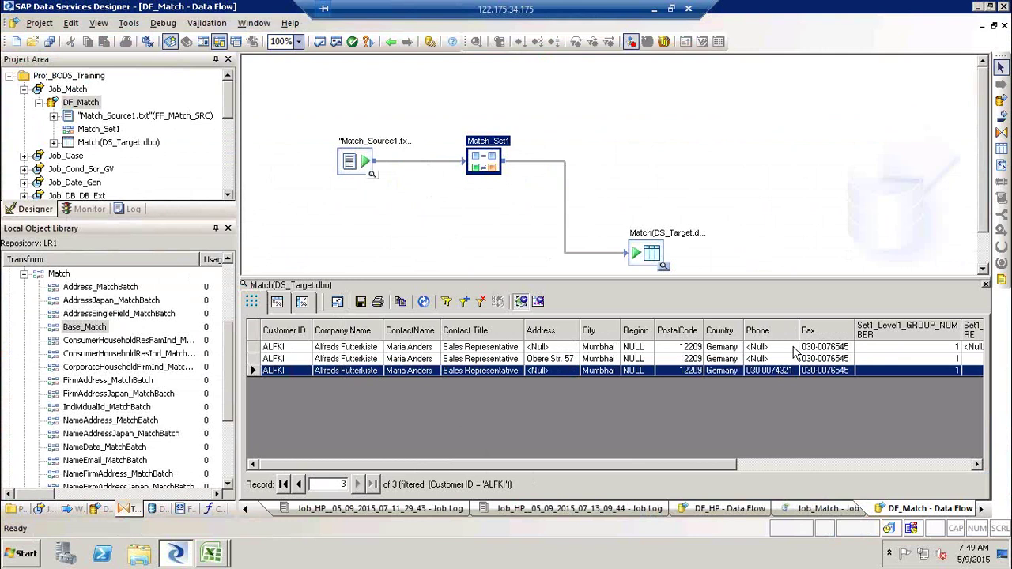
- Open Match_Set1's options for editing and add a best record operation named BR_PHN under Level1's Post Match Processing
double_click(497, 138)
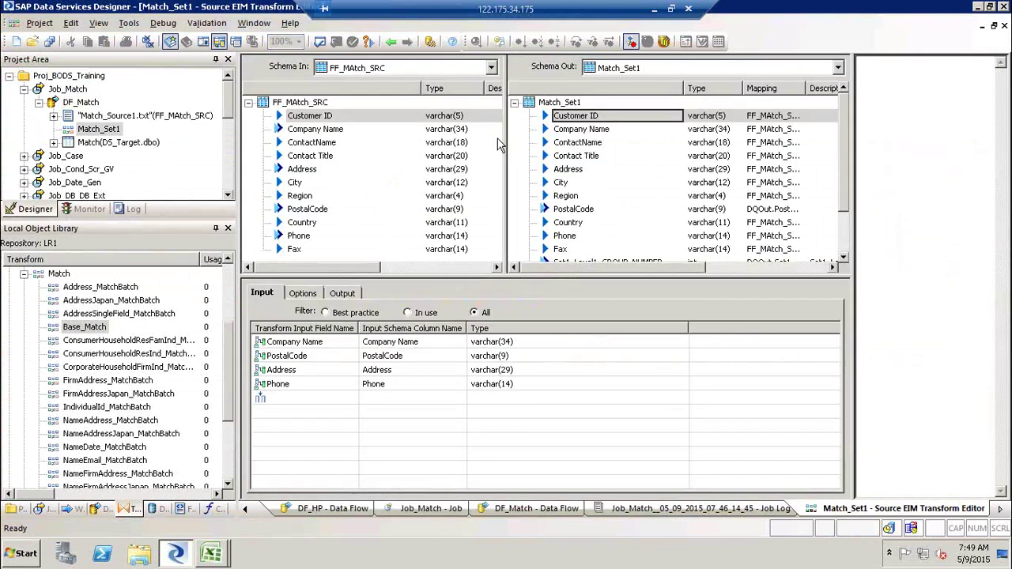
left_click(303, 293)
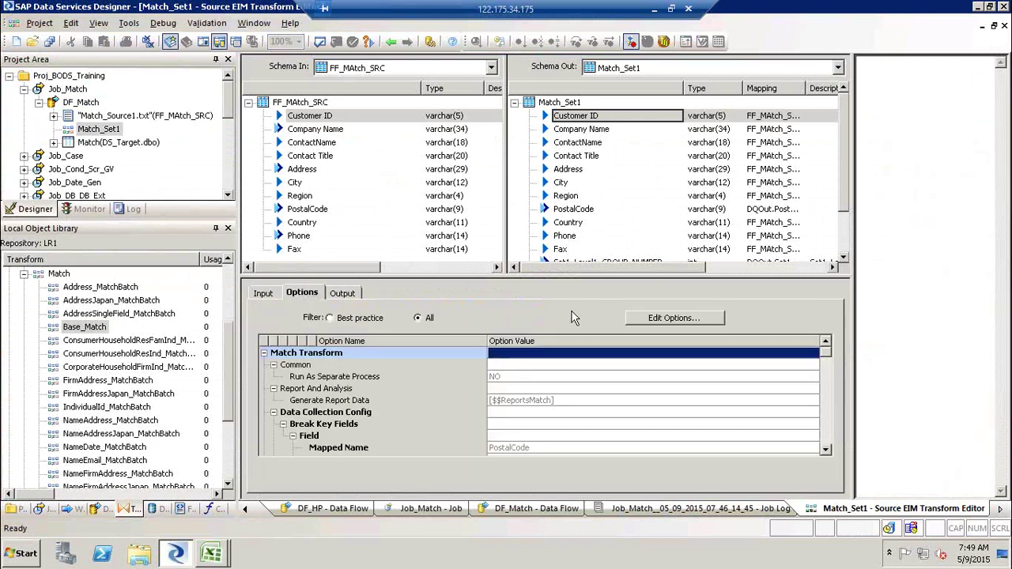
left_click(646, 318)
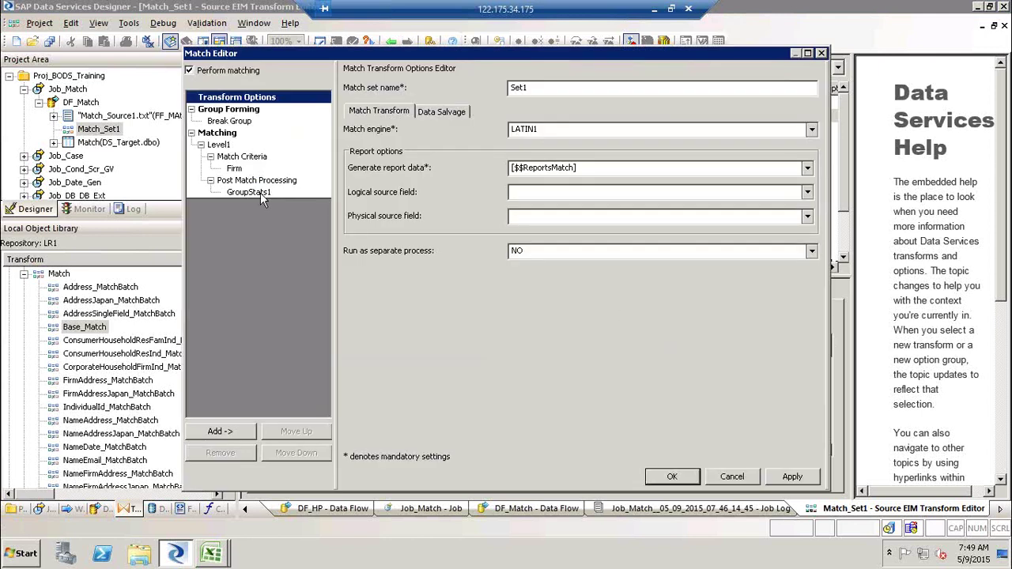
left_click(257, 183)
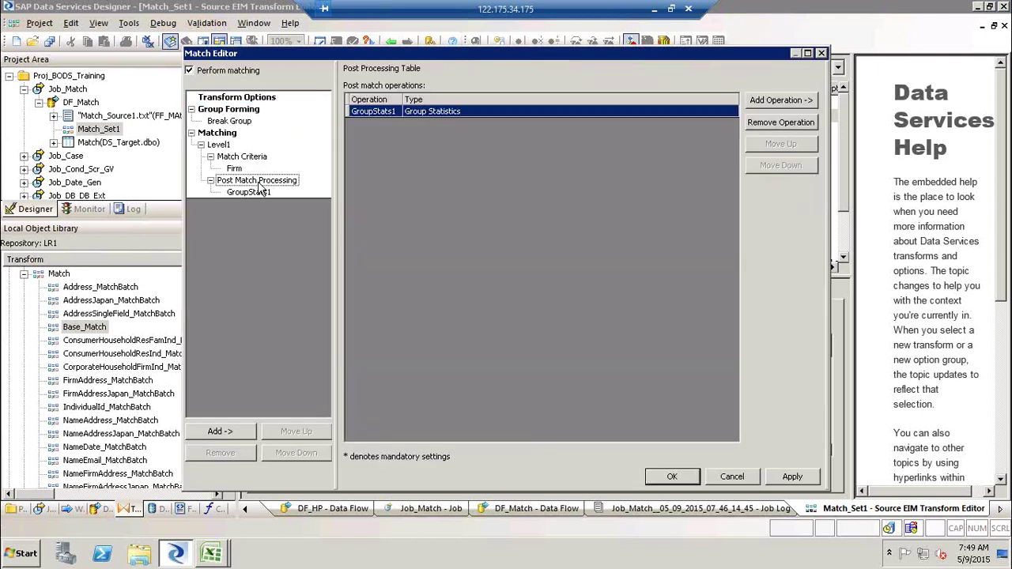
right_click(256, 184)
mouse_move(267, 193)
left_click(337, 215)
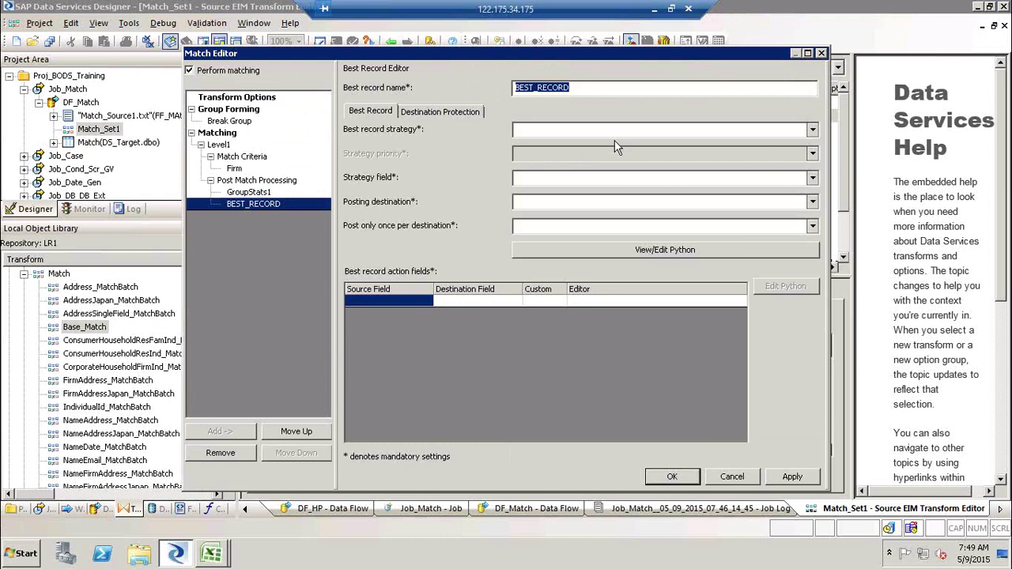
type("BR")
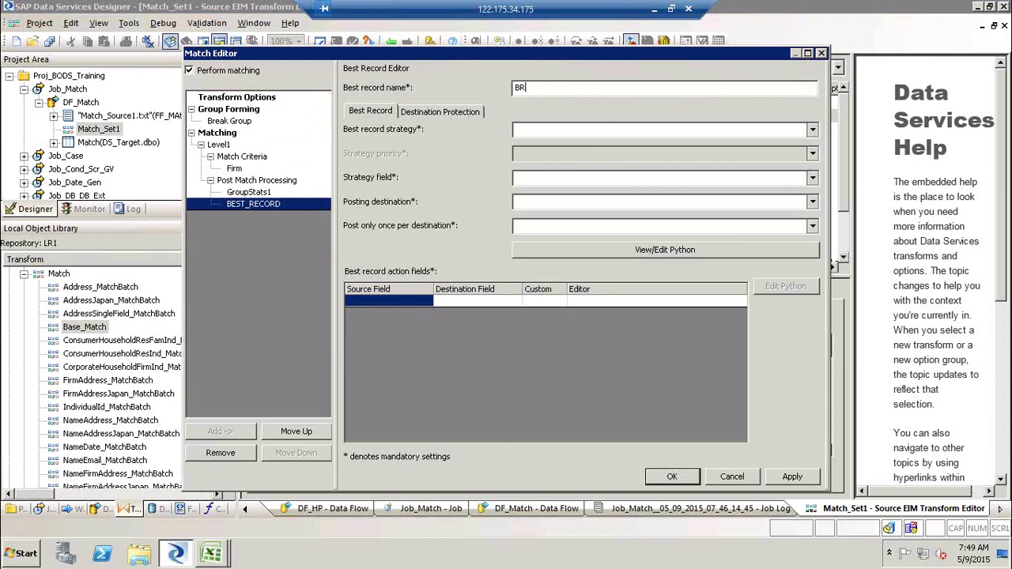
type("_PHN")
- Set BR_PHN's best record strategy to NON_BLANK with Phone as the strategy field
left_click(551, 132)
left_click(813, 130)
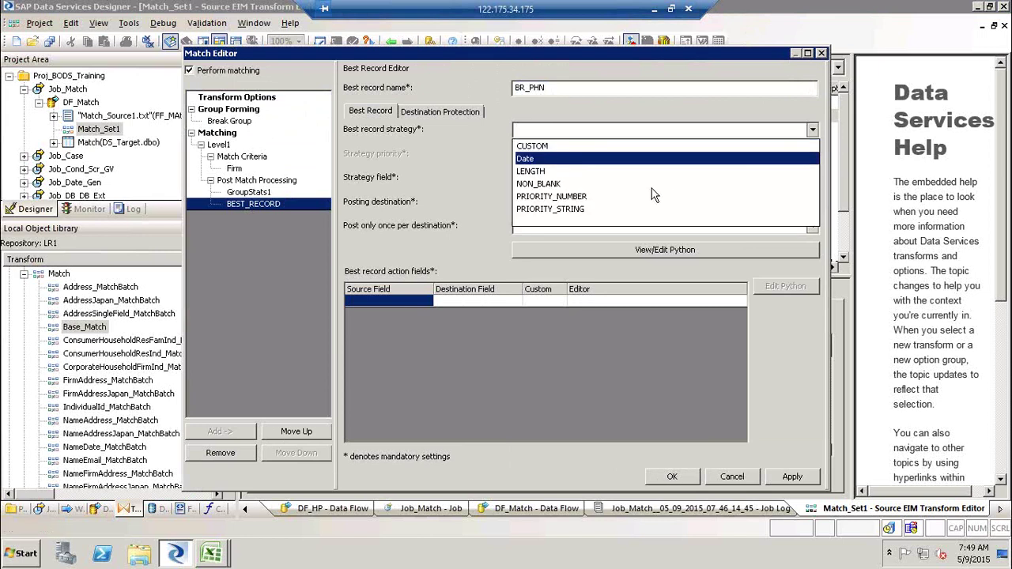
key("Up")
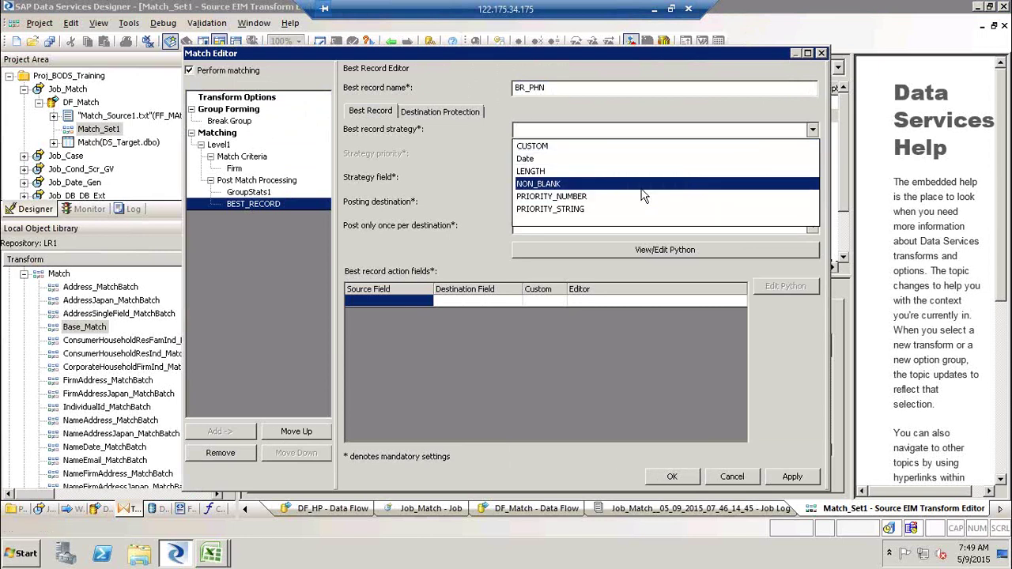
key("Return")
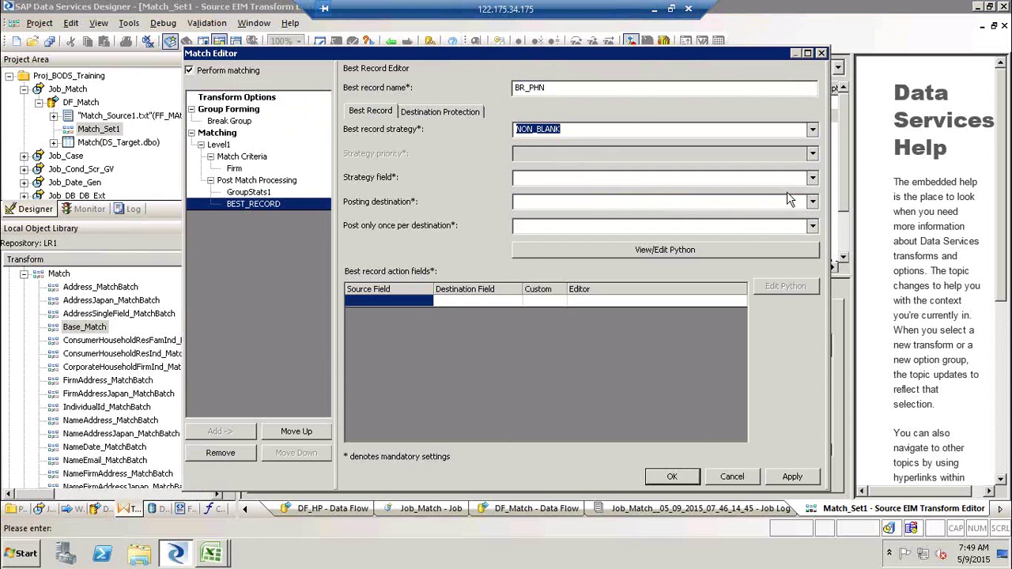
left_click(813, 178)
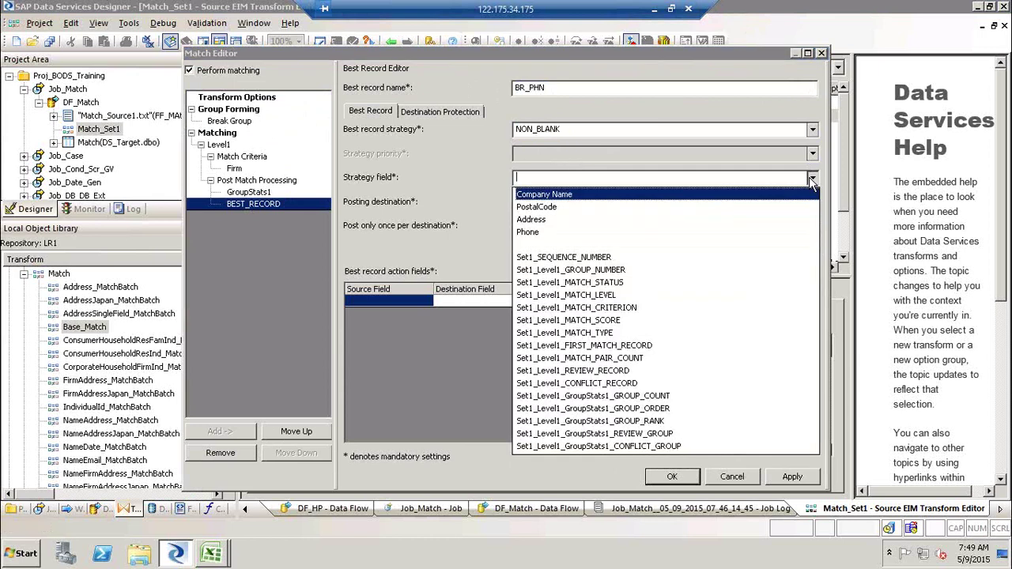
left_click(611, 231)
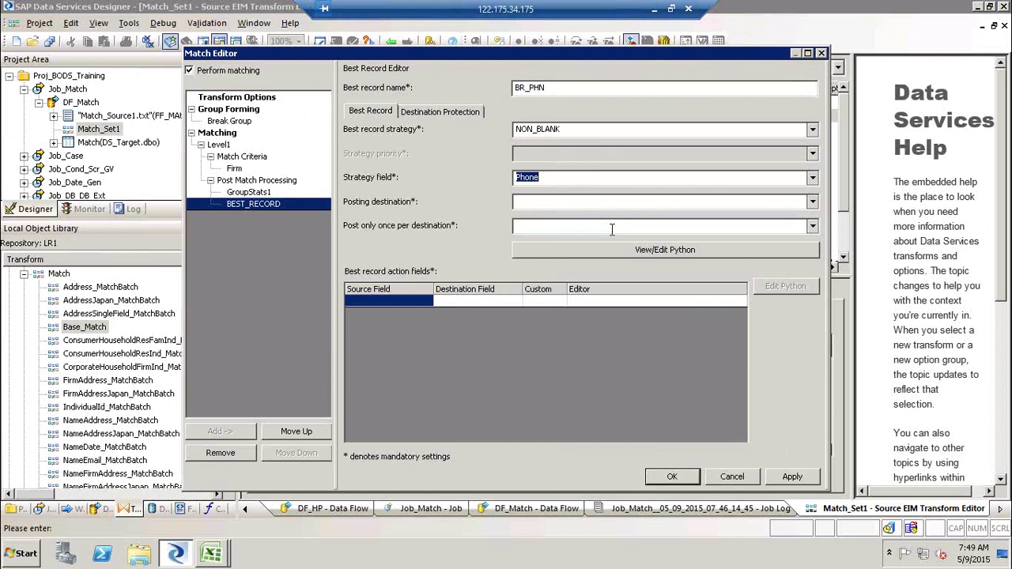
- Set BR_PHN's posting destination to MASTER and post only once per destination to YES
left_click(812, 202)
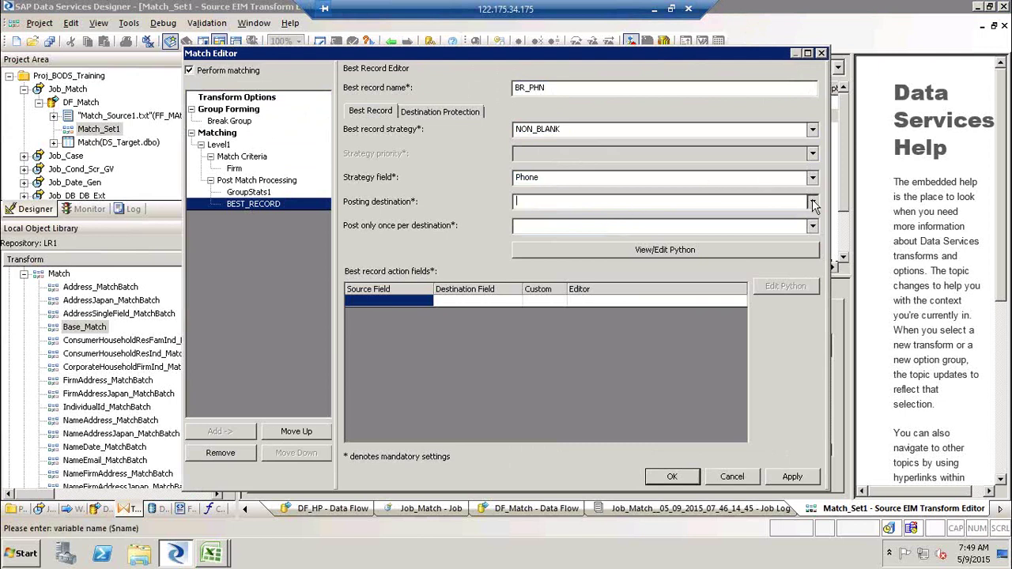
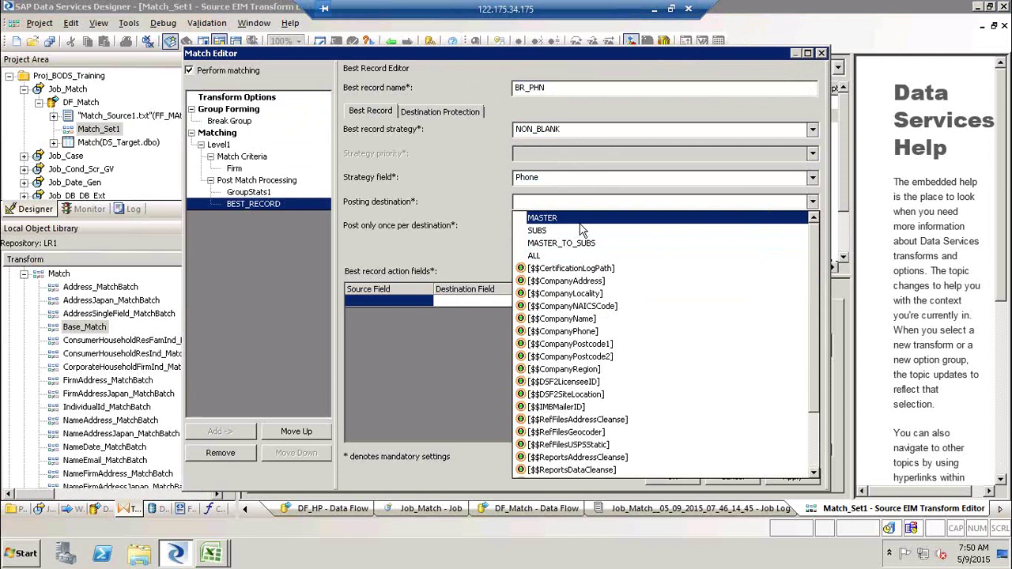
left_click(581, 223)
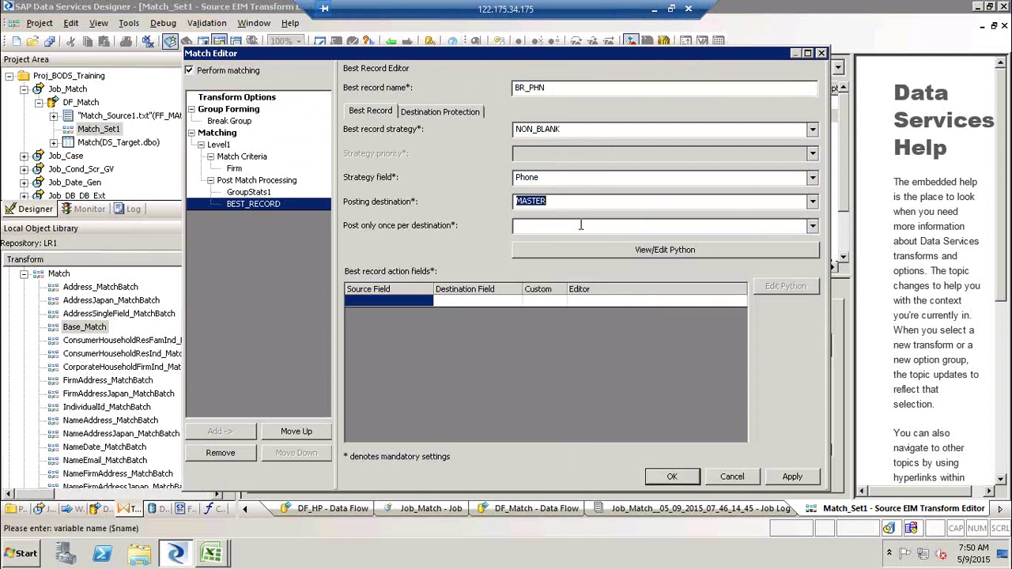
left_click(582, 226)
left_click(812, 227)
left_click(765, 241)
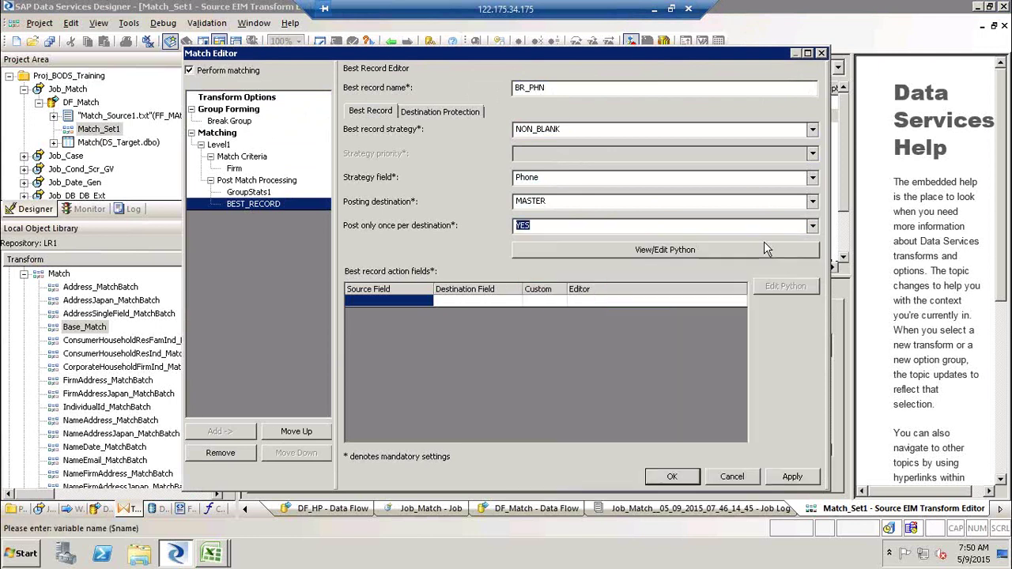
- Add a best record action in BR_PHN with Phone as both the source and destination field
left_click(384, 301)
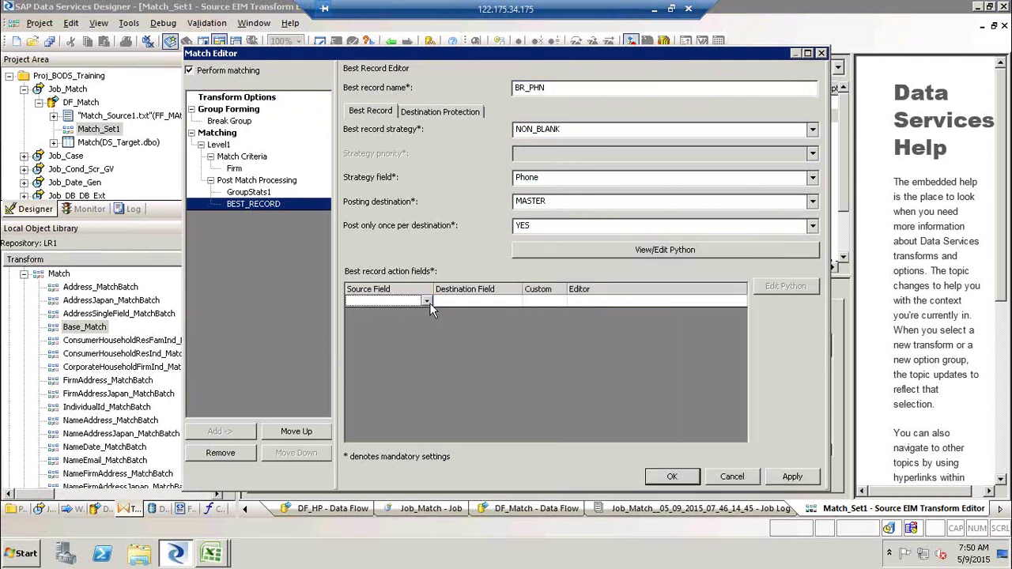
left_click(428, 302)
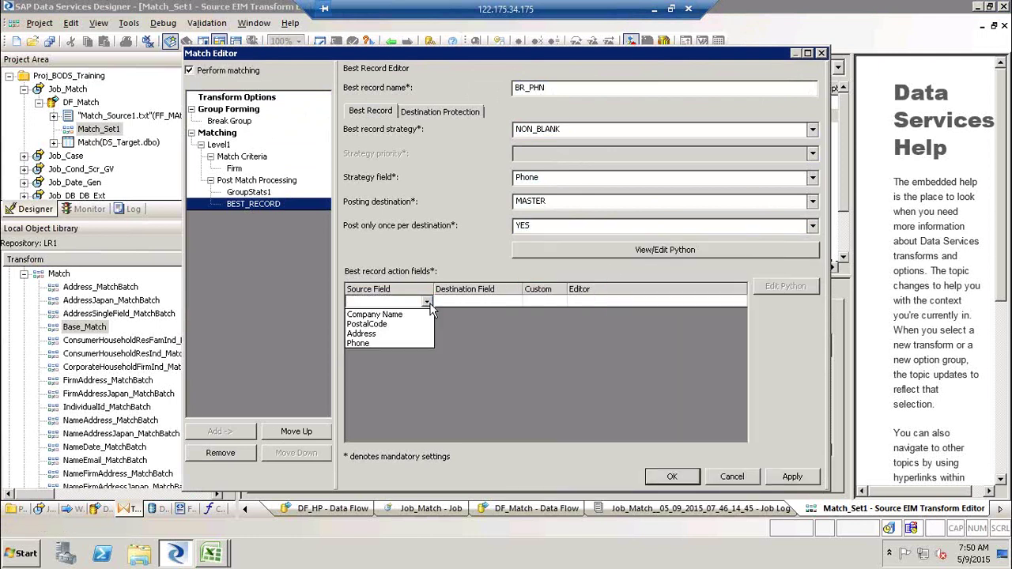
left_click(379, 342)
left_click(480, 300)
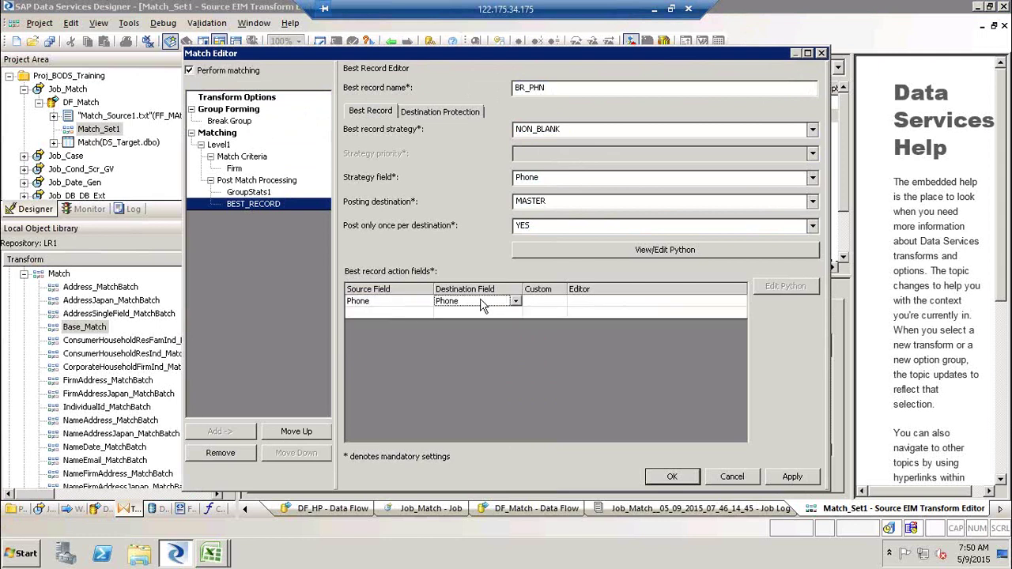
- Try setting the Phone action's Custom option to YES, and inspect its Python script without editing it
left_click(562, 299)
left_click(561, 301)
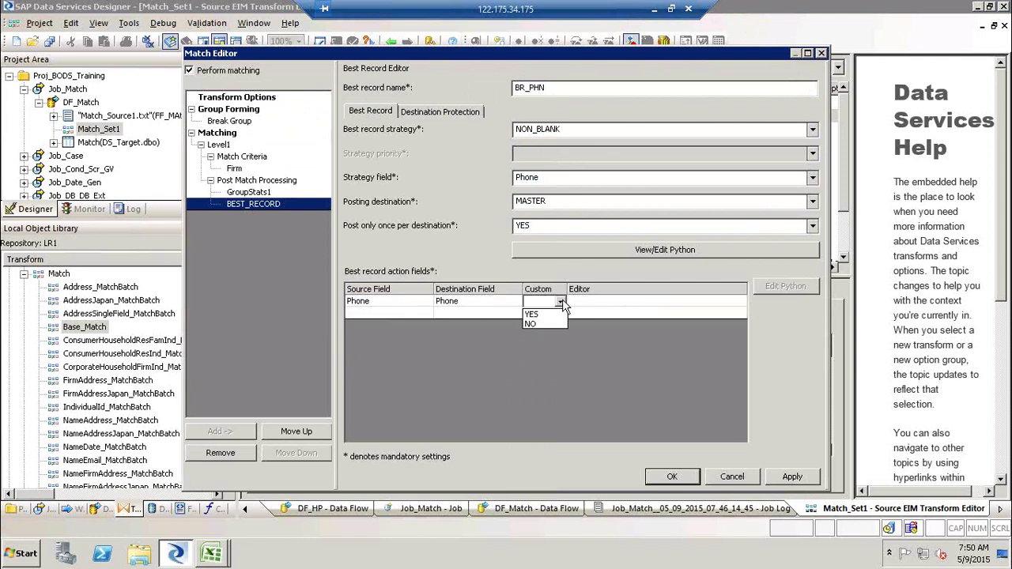
left_click(677, 307)
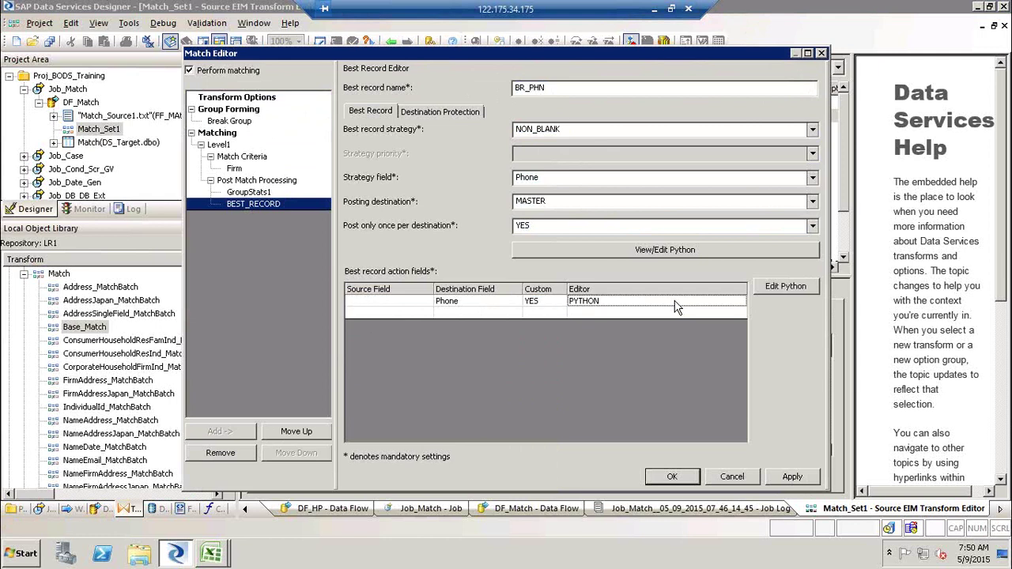
left_click(791, 287)
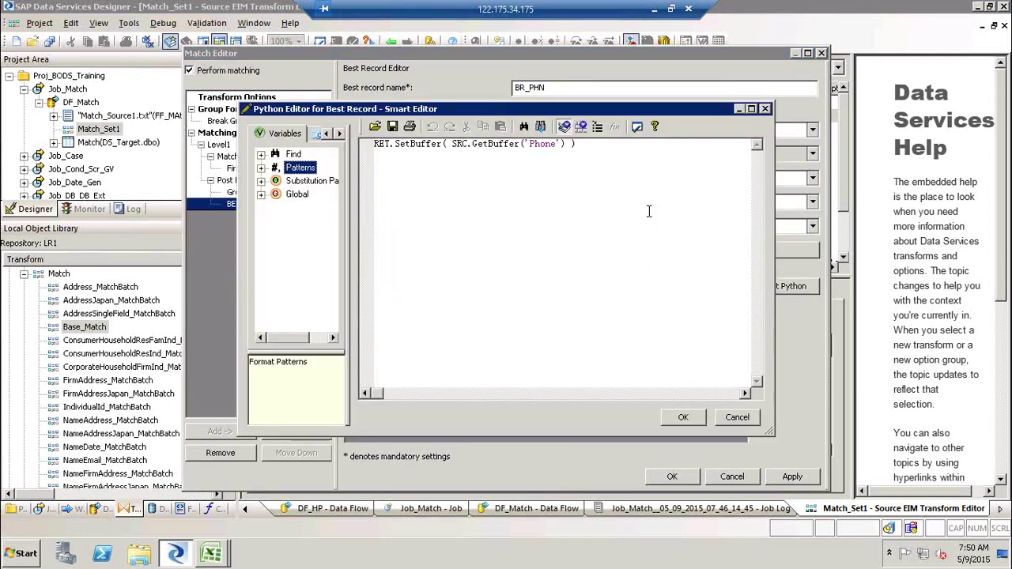
left_click(743, 423)
- Set the Phone action's Custom option to NO, choose Phone as its source field again, and save BR_PHN
left_click(558, 302)
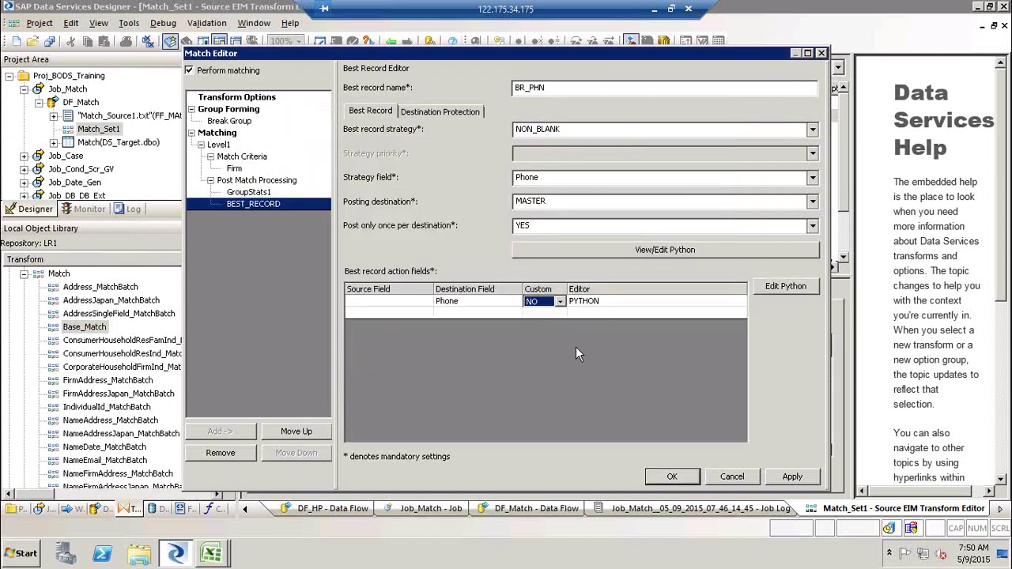
left_click(592, 358)
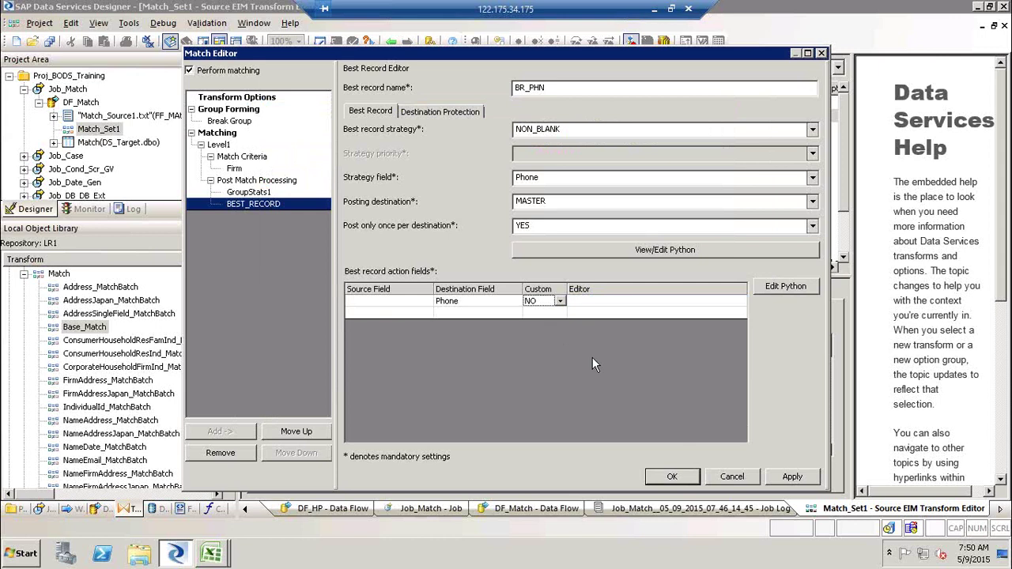
left_click(424, 302)
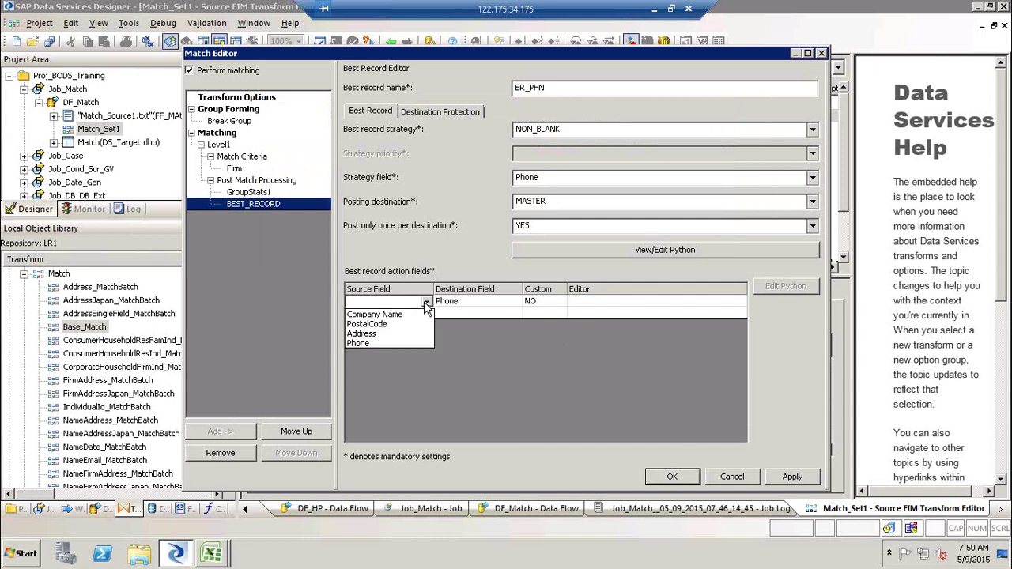
left_click(365, 343)
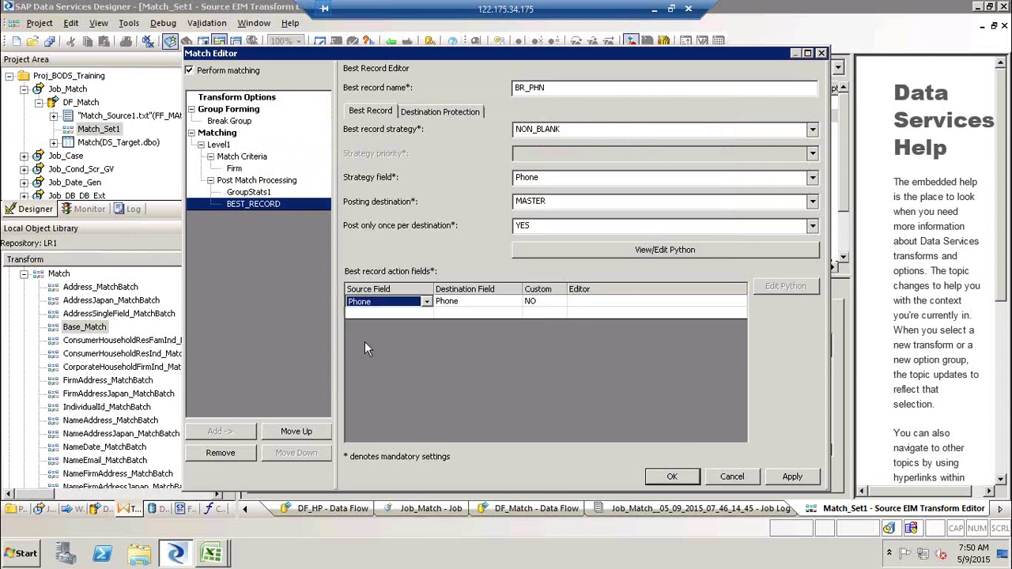
left_click(807, 482)
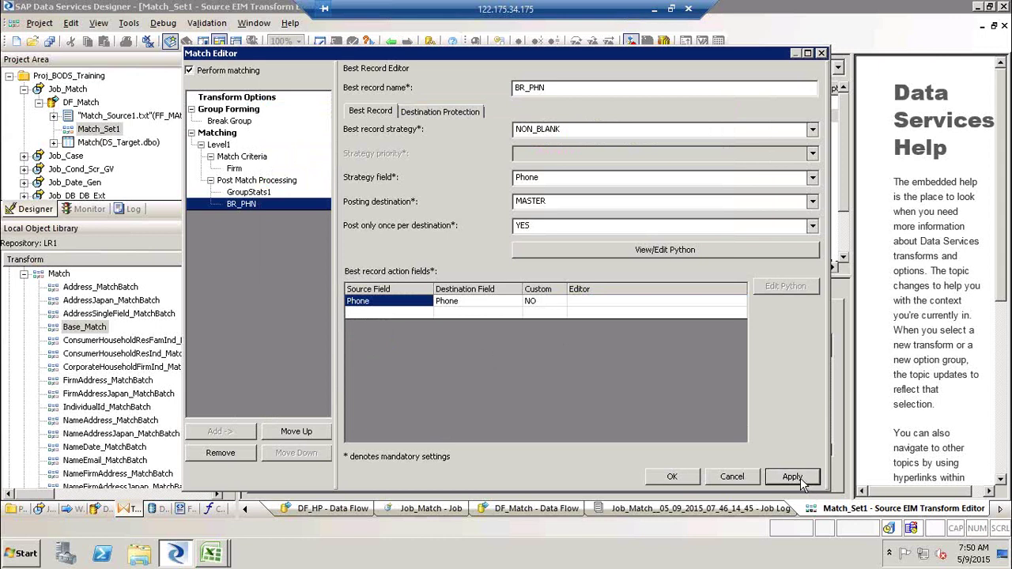
left_click(680, 478)
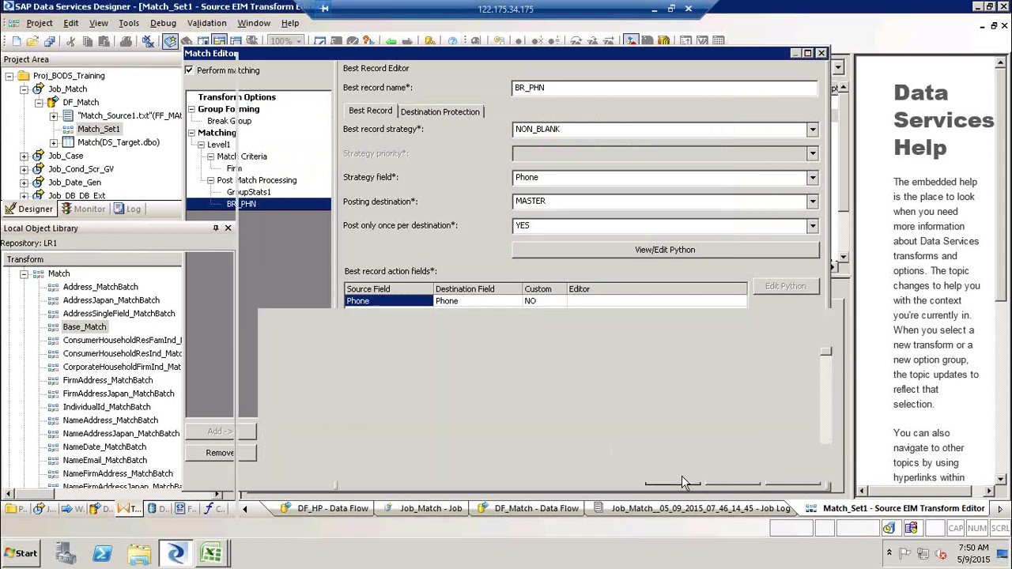
- Reopen Match_Set1's options and add a best record operation named BR_Addr under Level1's Post Match Processing
left_click(655, 320)
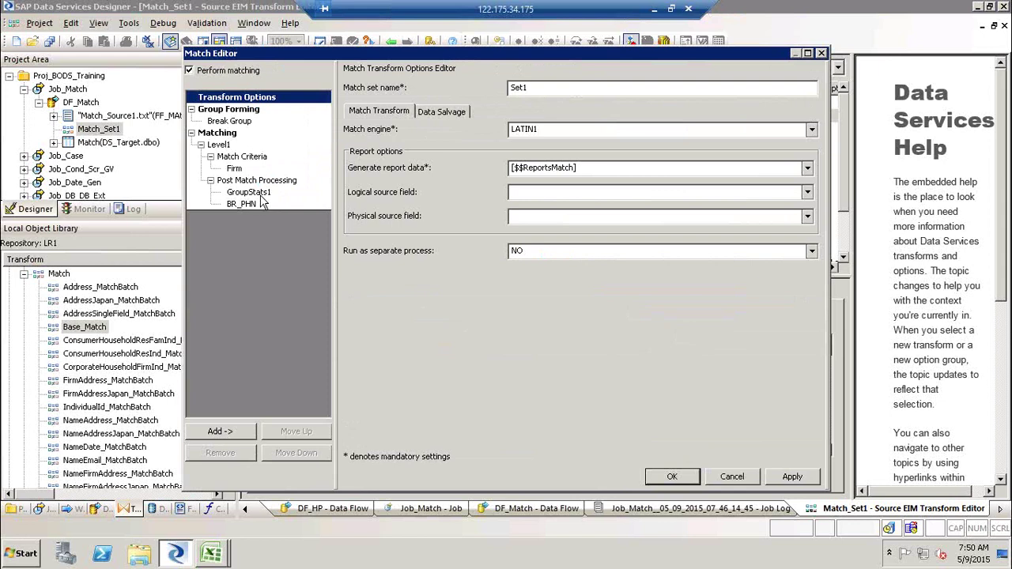
right_click(250, 182)
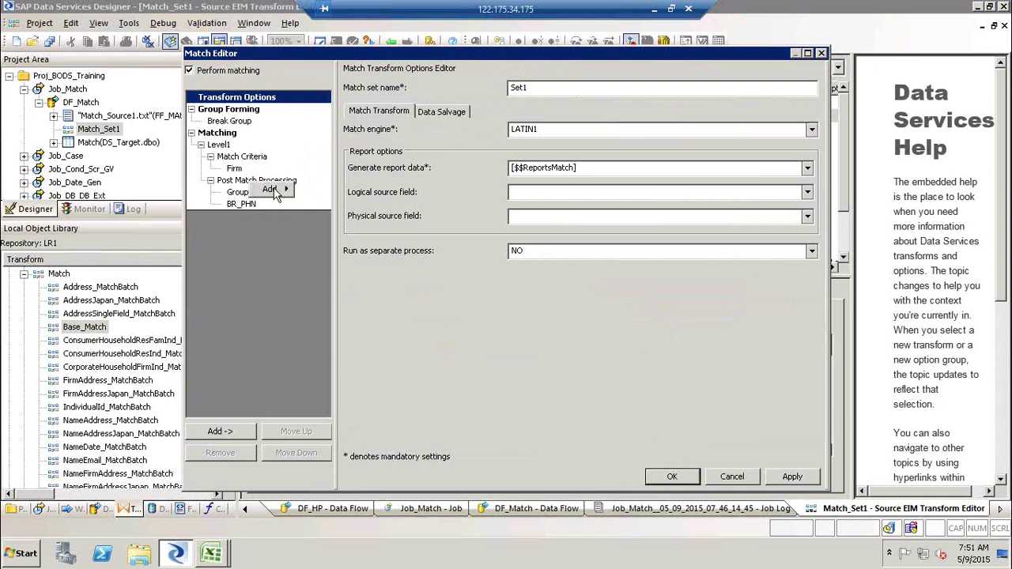
mouse_move(276, 195)
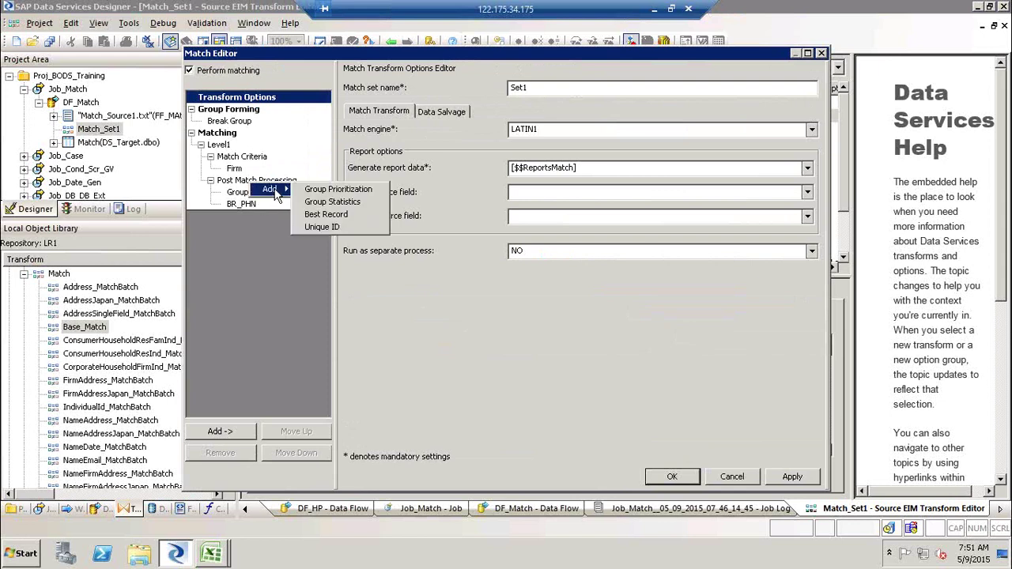
left_click(333, 218)
type("BR_Addr")
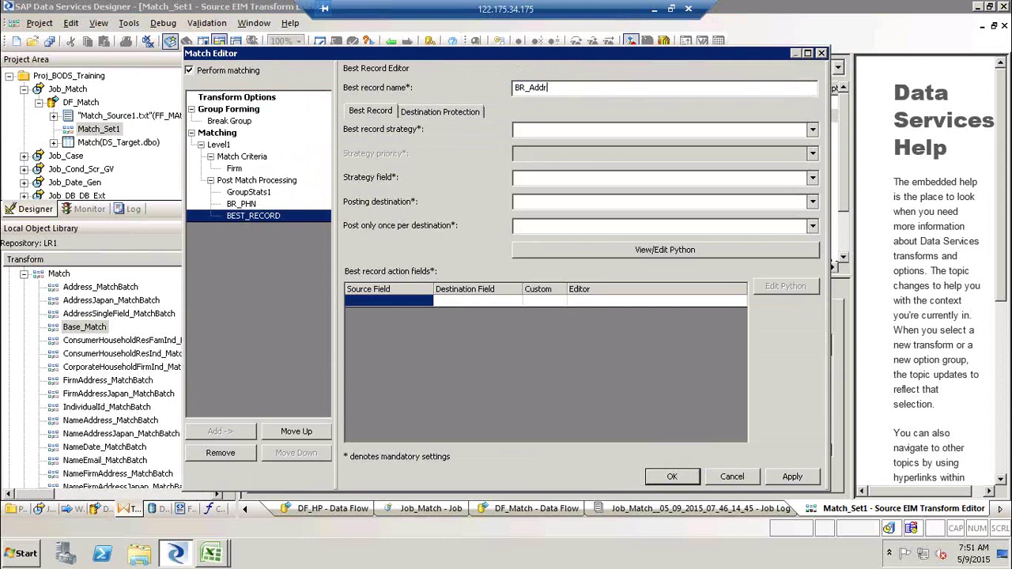
- Set BR_Addr's best record strategy to NON_BLANK with Address as the strategy field
left_click(812, 129)
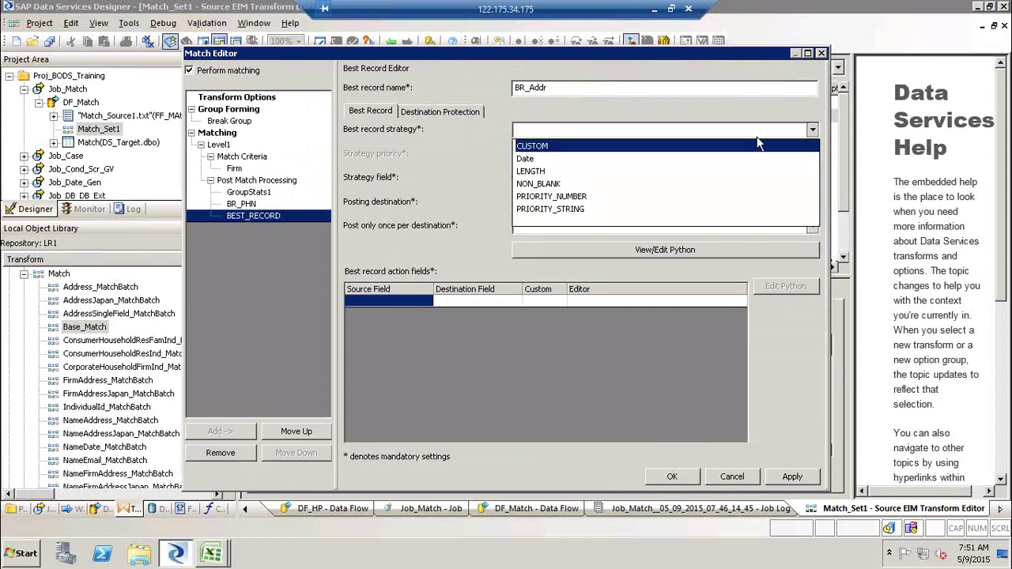
left_click(655, 191)
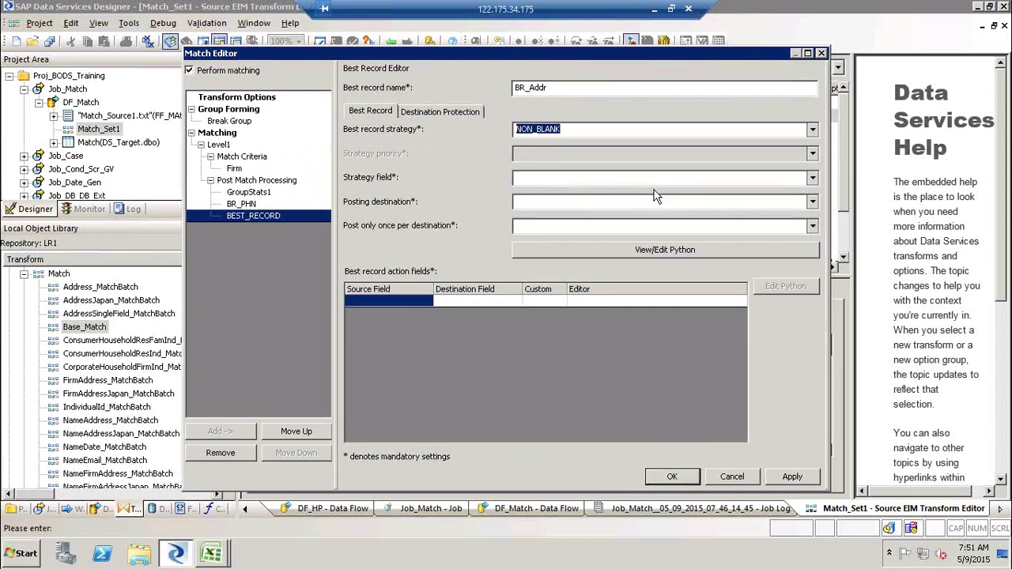
left_click(812, 177)
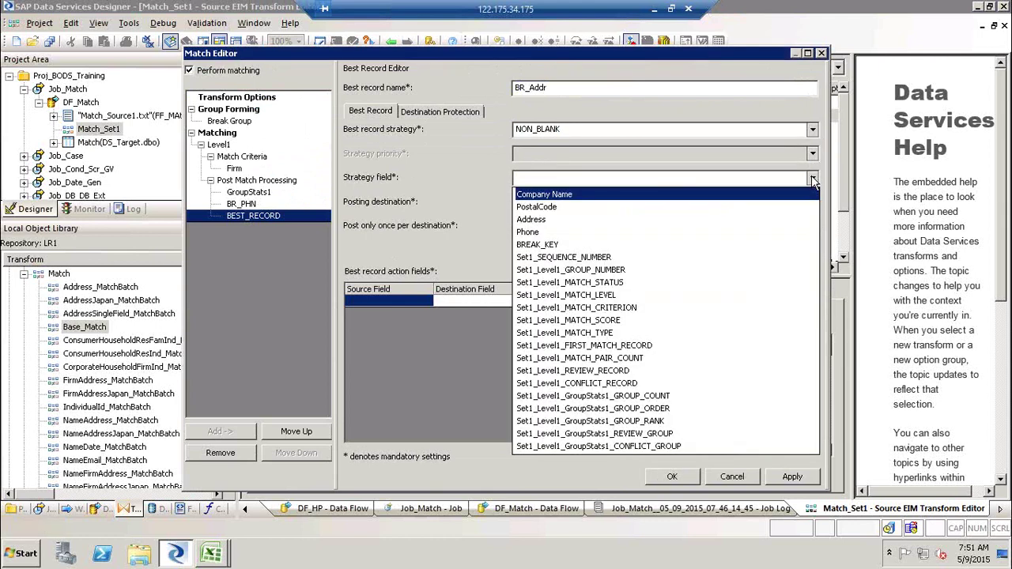
left_click(715, 220)
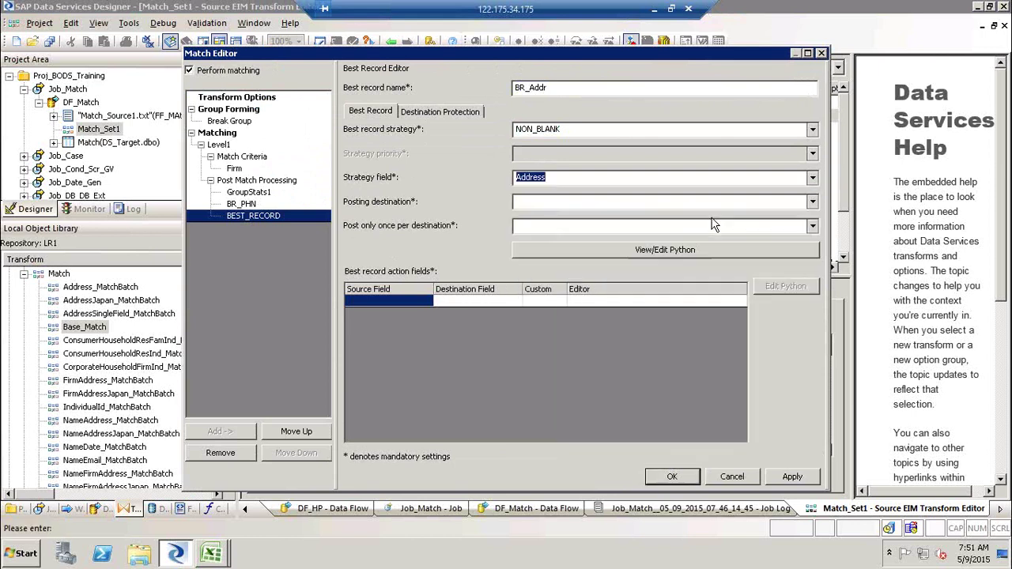
- Set BR_Addr's posting destination to MASTER and post only once per destination to YES
left_click(813, 202)
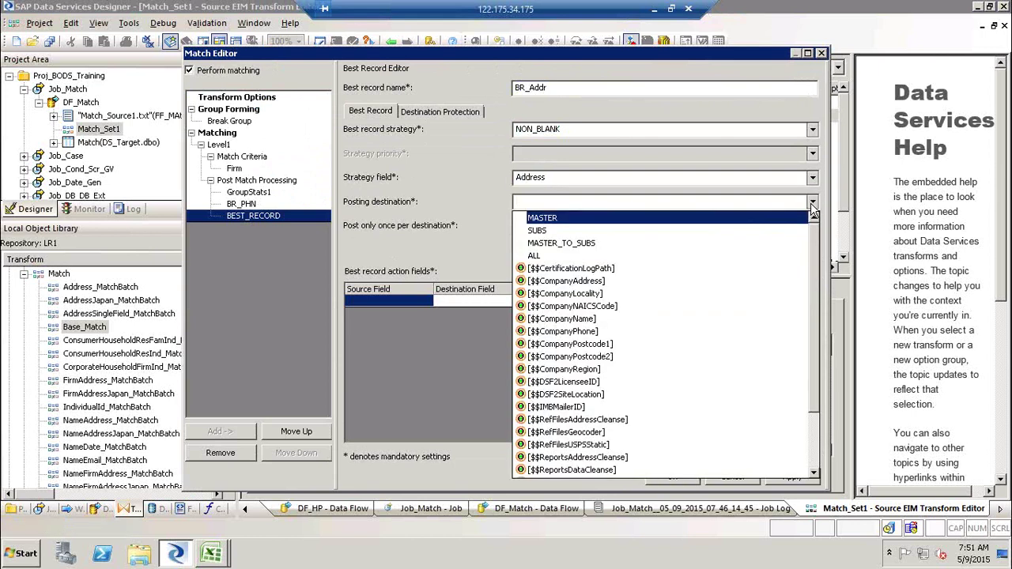
left_click(668, 218)
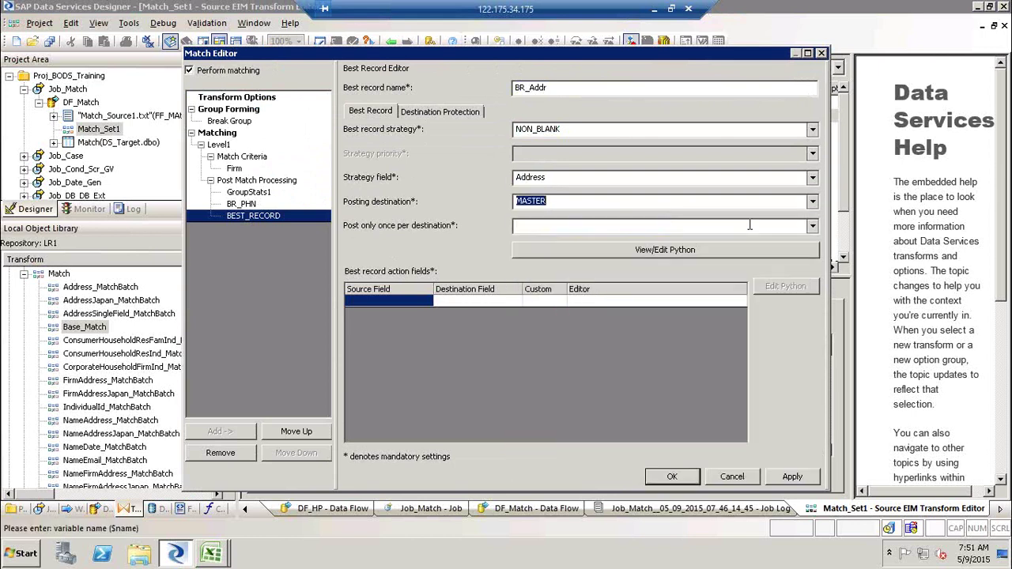
left_click(812, 226)
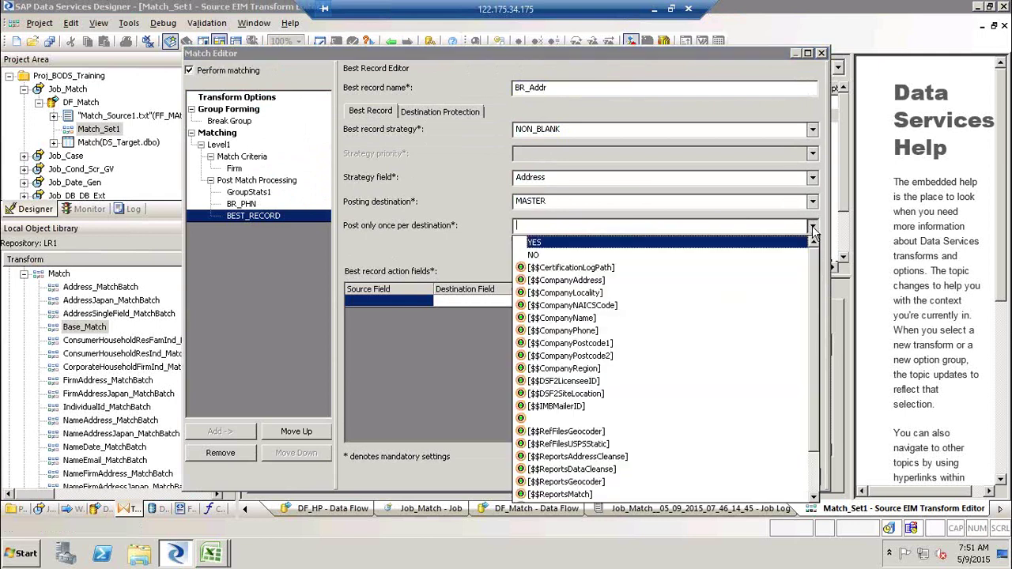
left_click(727, 242)
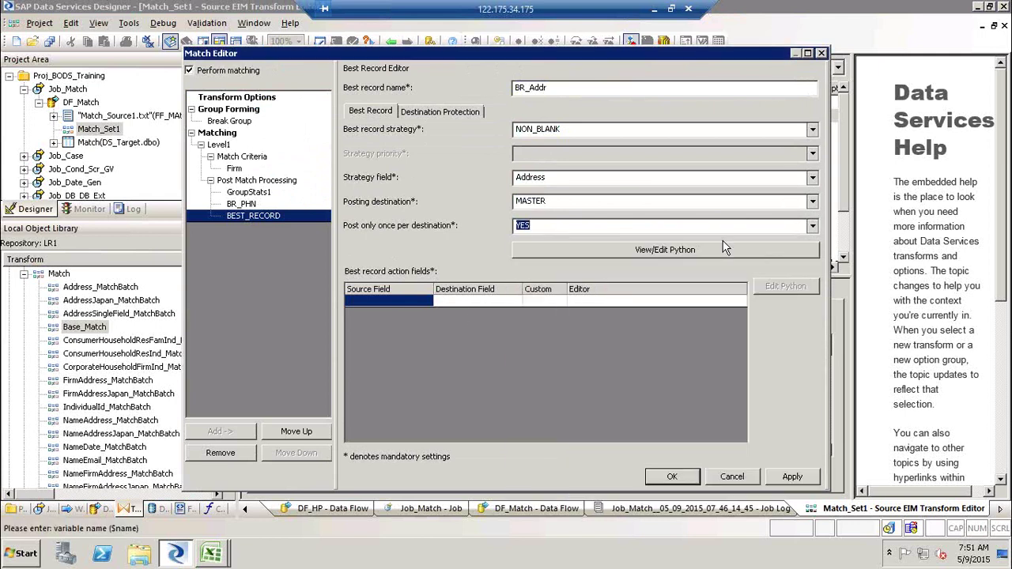
- Add a BR_Addr action field with Address as both source and destination, and save the match options
left_click(416, 300)
left_click(383, 333)
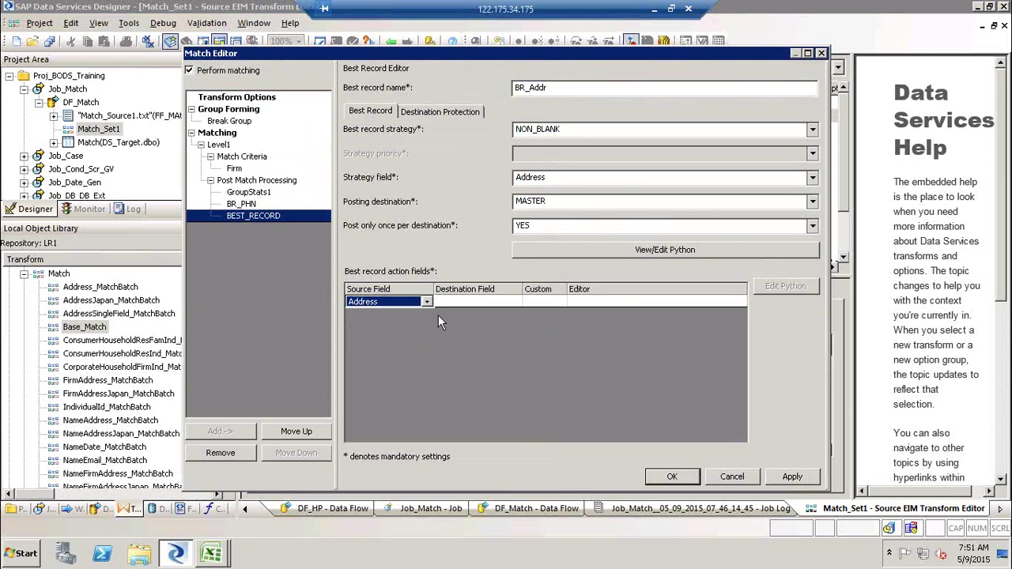
left_click(477, 304)
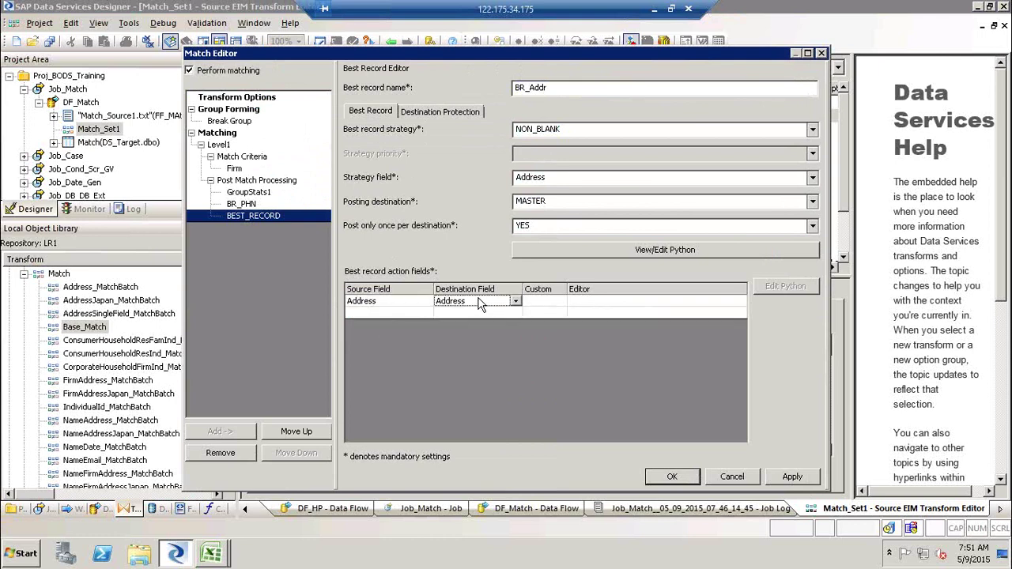
left_click(793, 479)
left_click(673, 477)
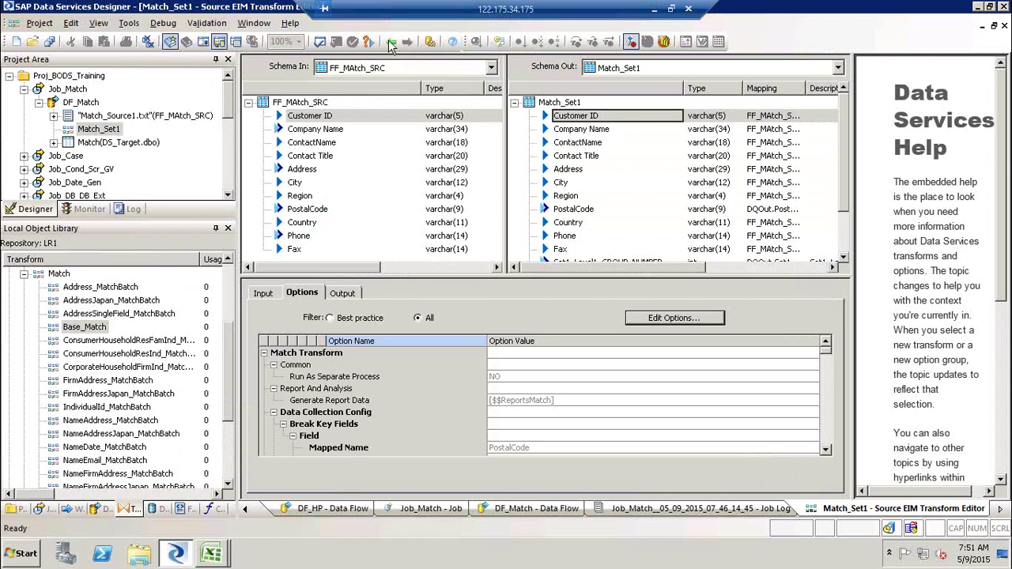
- Return to the DF_Match data flow and execute Job_Match
left_click(391, 42)
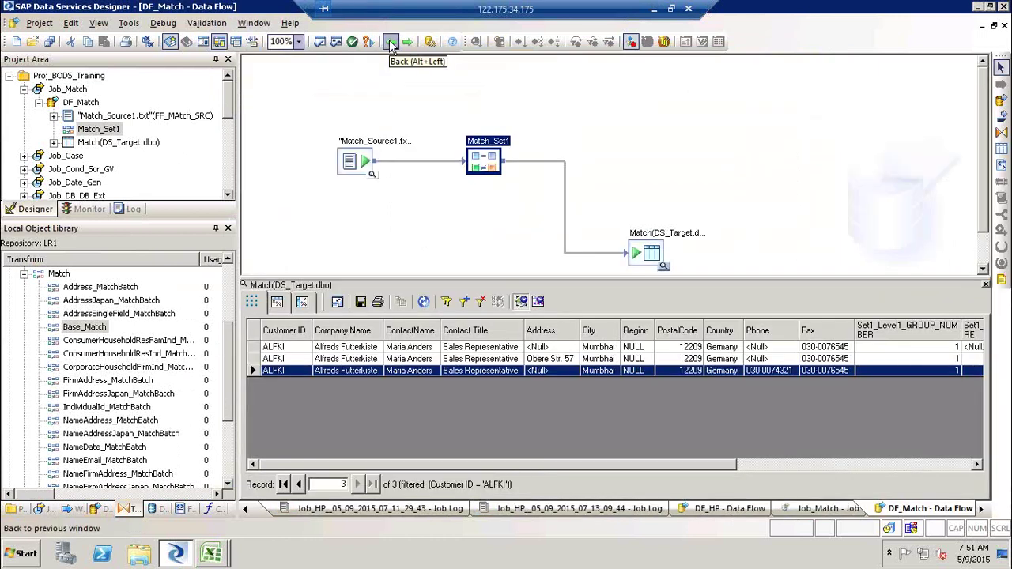
left_click(68, 90)
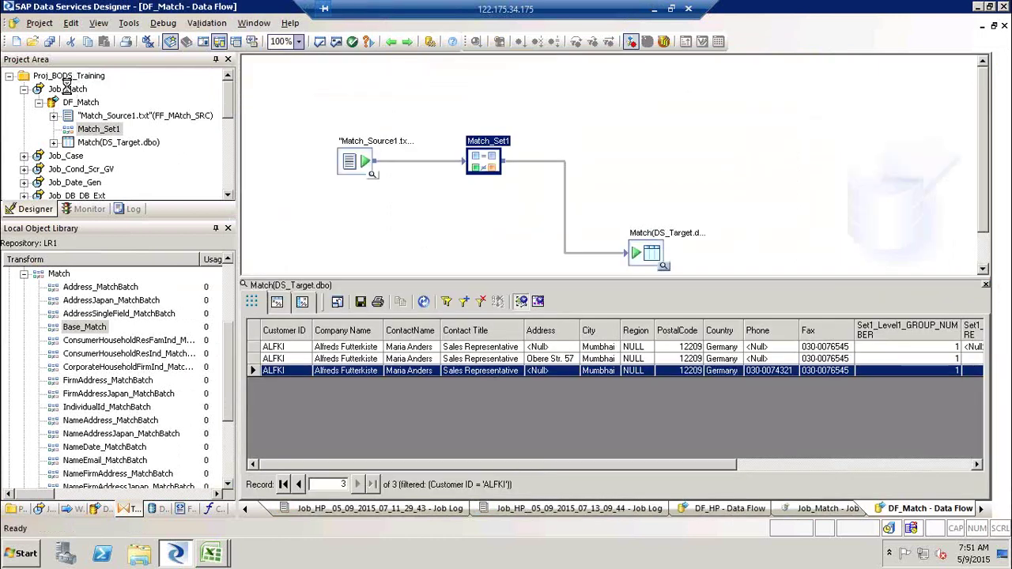
right_click(68, 93)
left_click(87, 95)
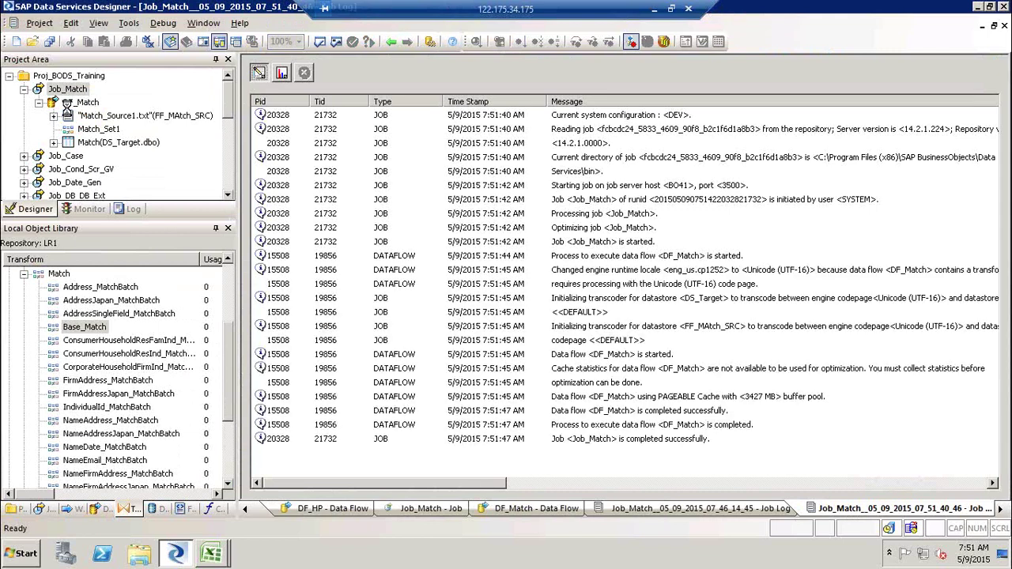
- Reopen DF_Match, refresh the Match target table's data and examine its group statistics columns
left_click(82, 102)
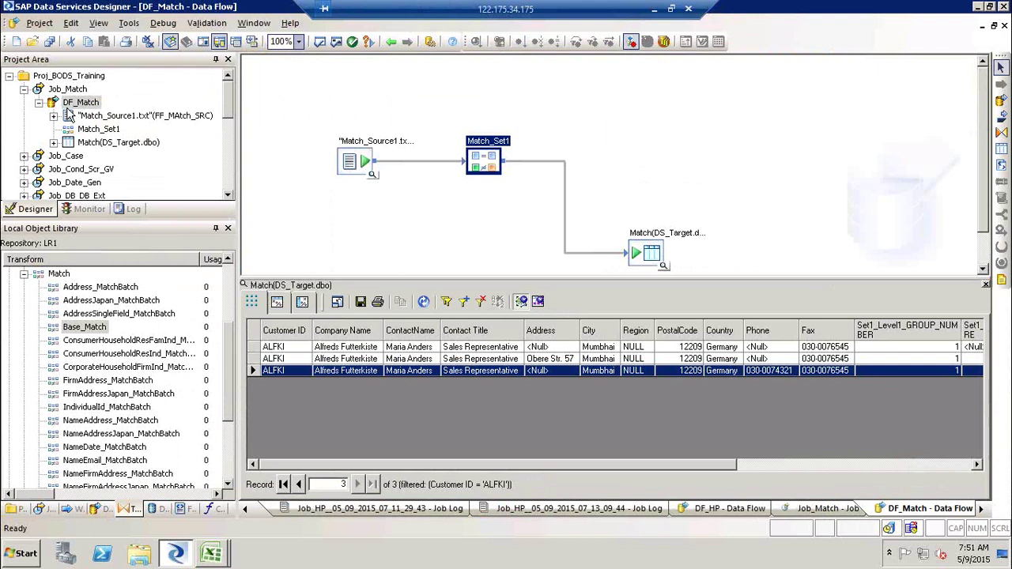
left_click(381, 242)
left_click(424, 303)
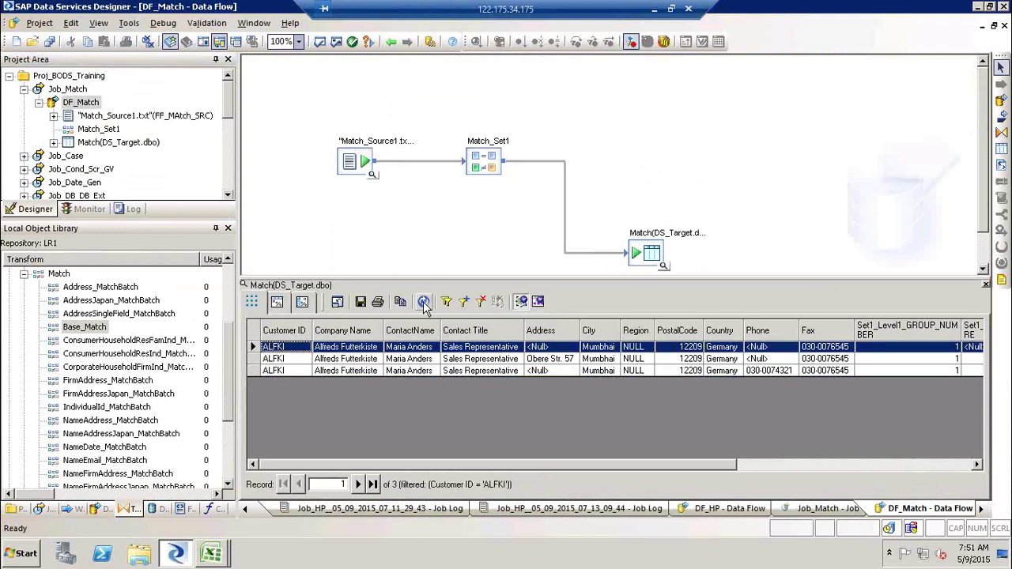
left_click(862, 469)
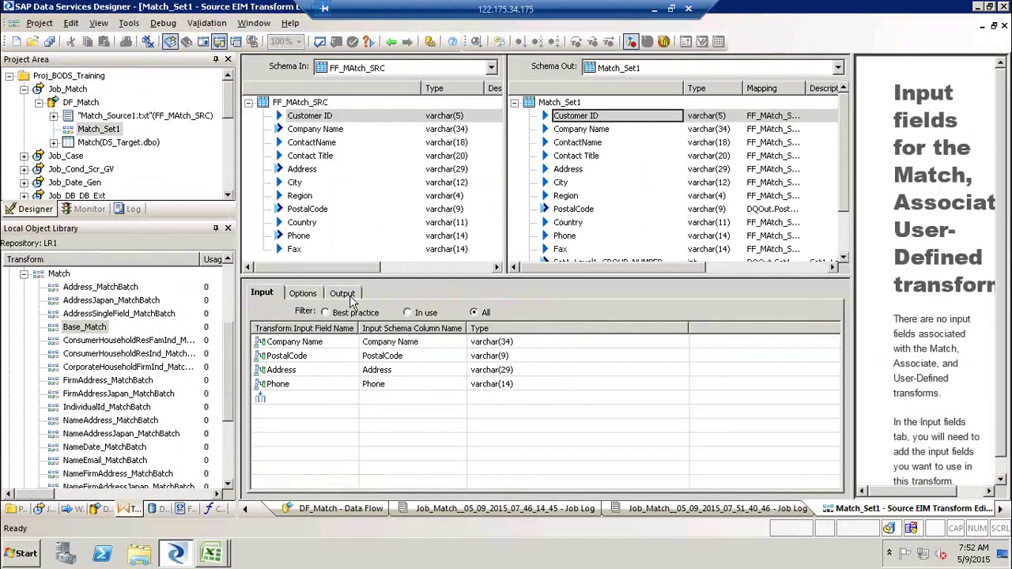
- Replace the source-mapped Address and Phone columns in Match_Set1's output schema with the transform's own Address and Phone output fields
left_click(348, 298)
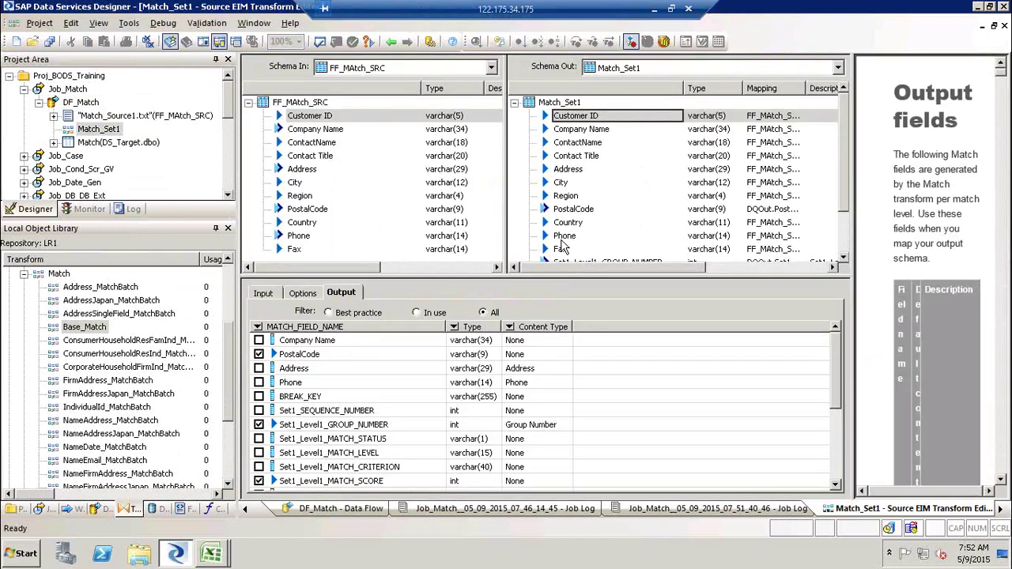
left_click(565, 235)
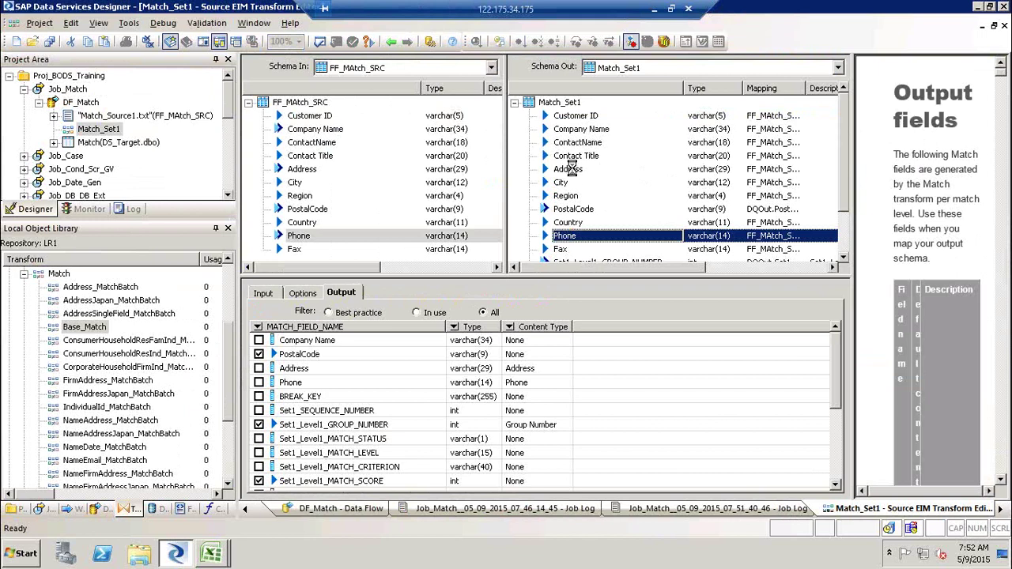
left_click(574, 171, "ctrl")
right_click(573, 172)
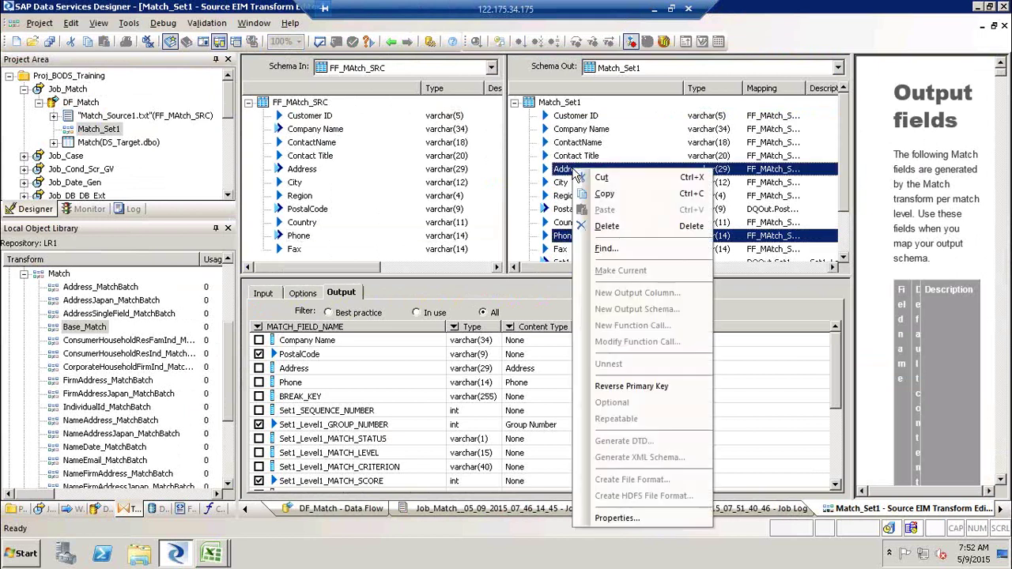
left_click(637, 227)
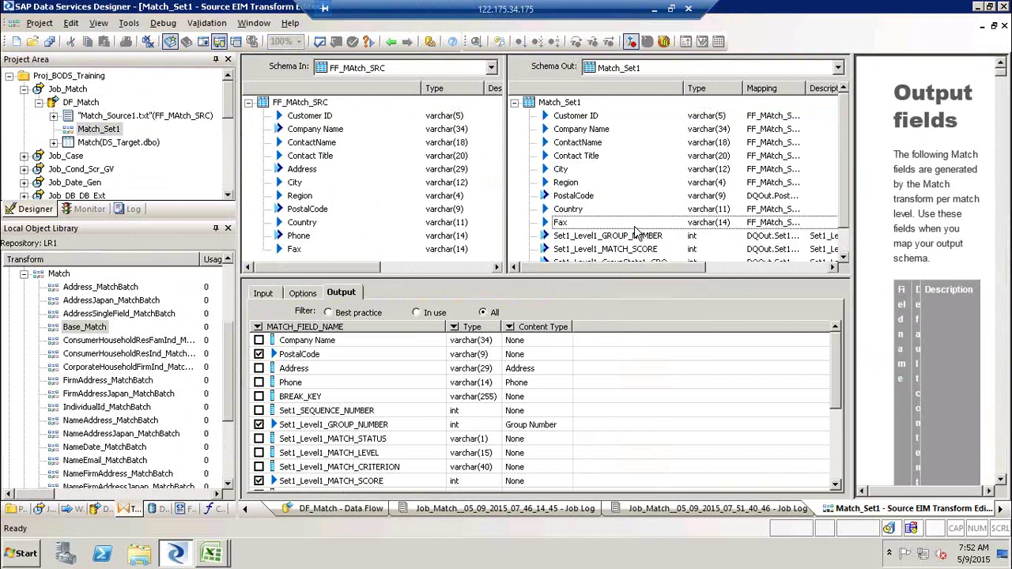
left_click(259, 369)
left_click(258, 384)
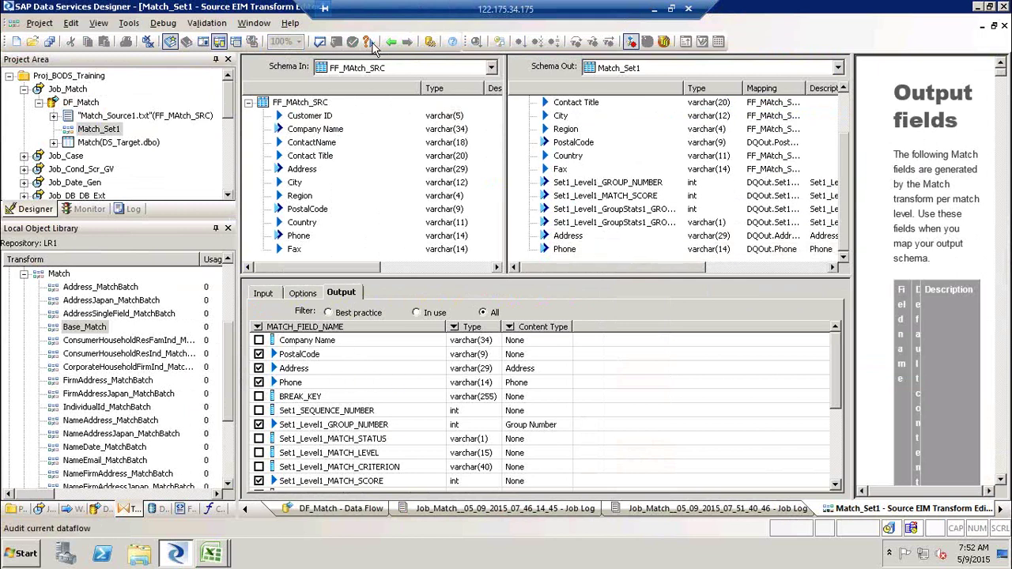
- Execute Job_Match again and refresh the Match target table's data in DF_Match
left_click(68, 88)
right_click(67, 88)
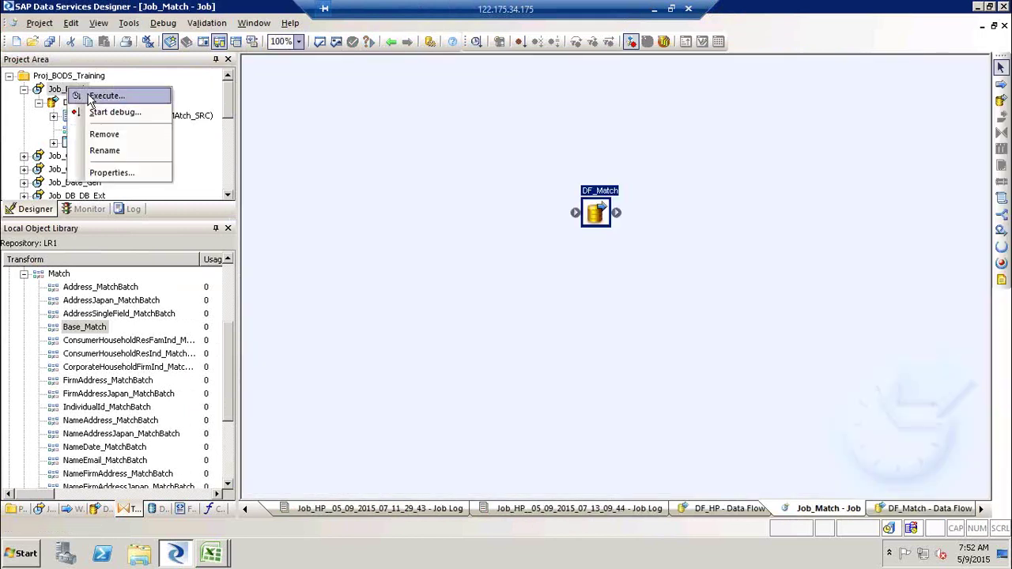
key("Escape")
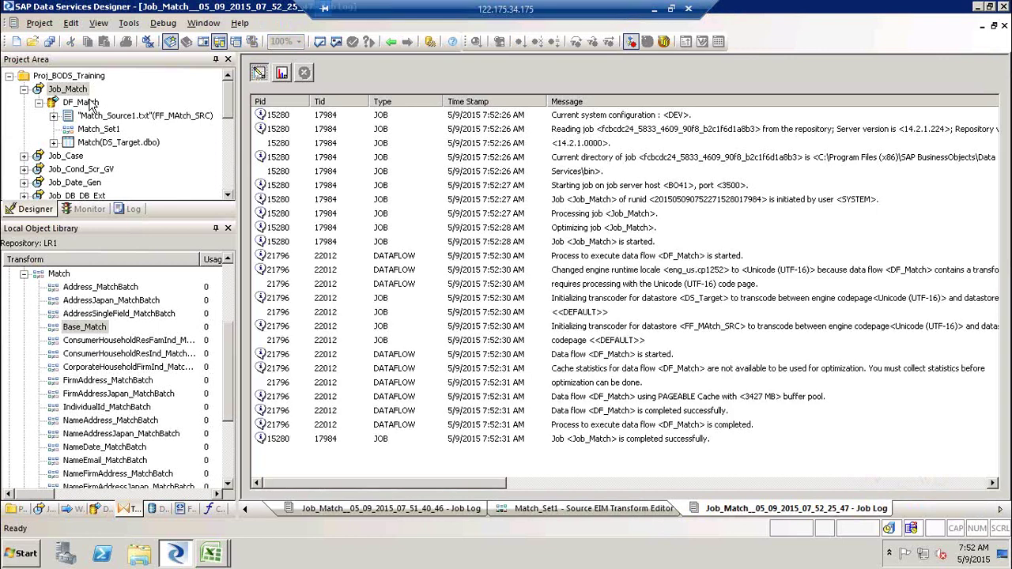
double_click(92, 103)
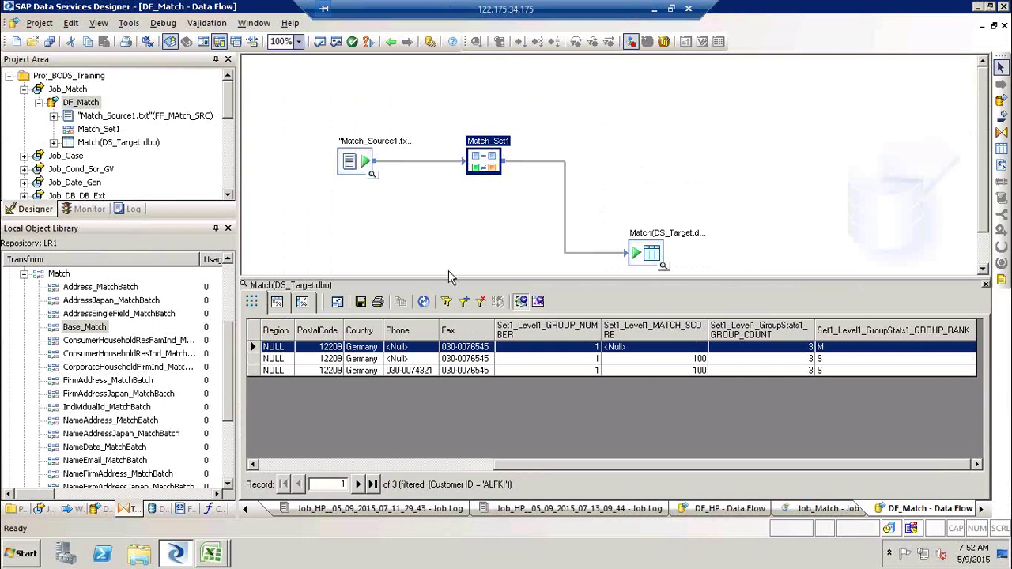
left_click(424, 302)
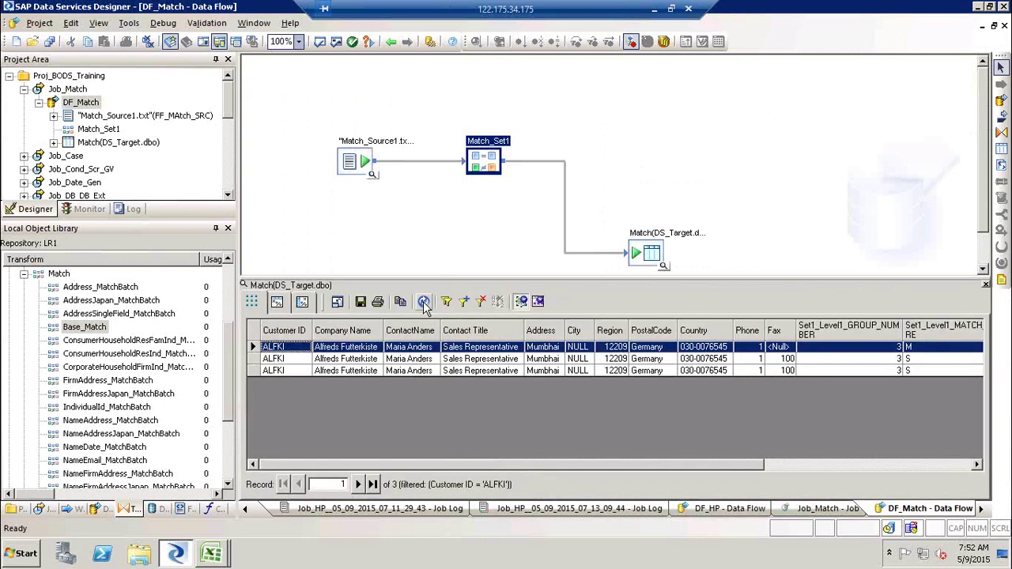
- Review Match_Set1's input and output fields, then examine the posted address and phone values in the target data
double_click(499, 150)
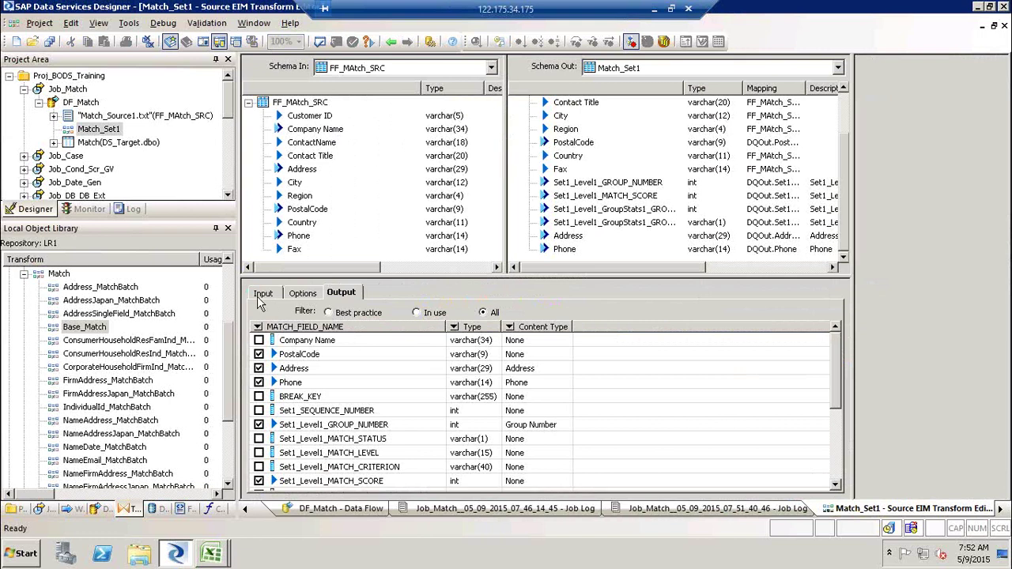
left_click(259, 294)
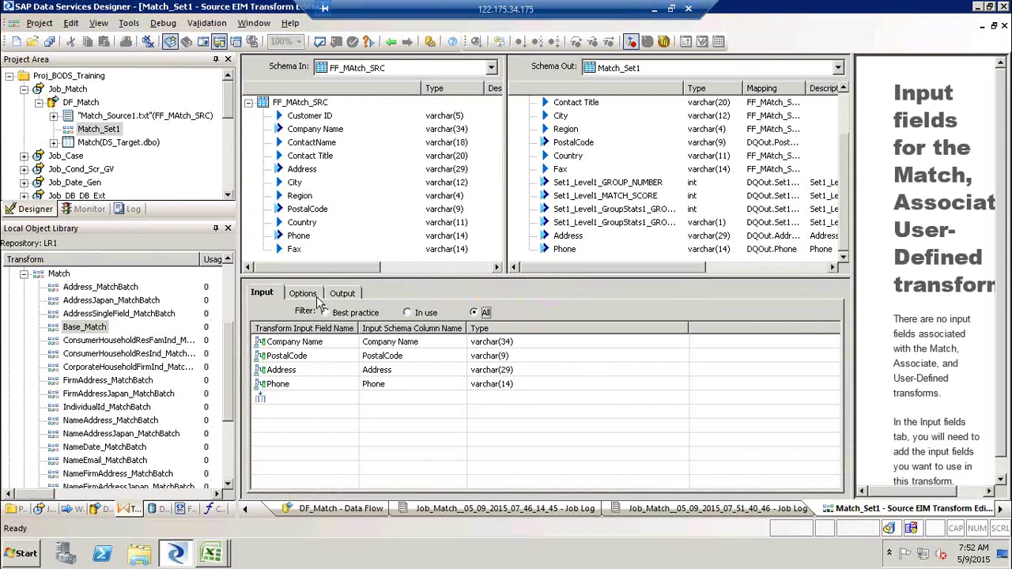
left_click(349, 296)
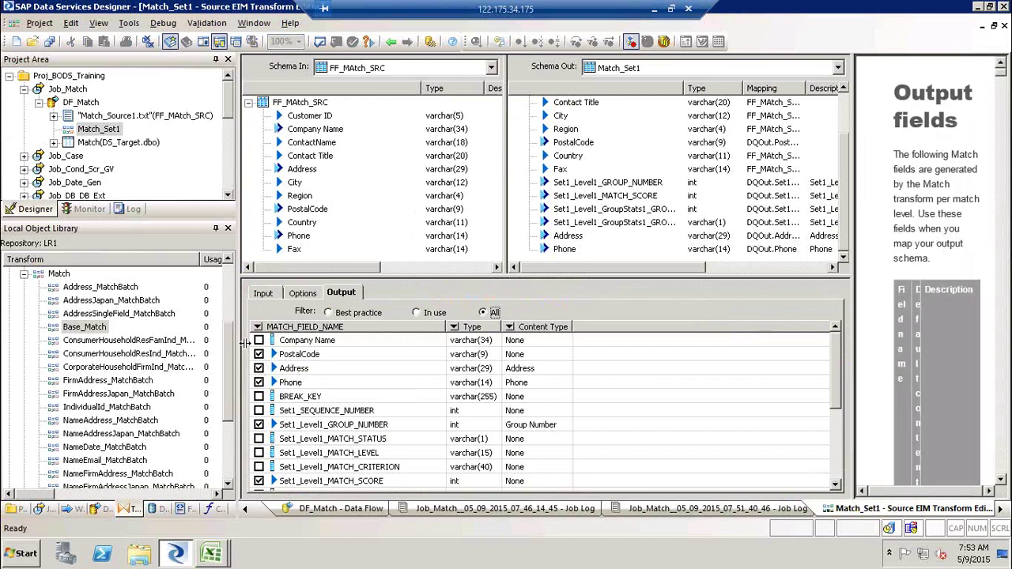
left_click(391, 43)
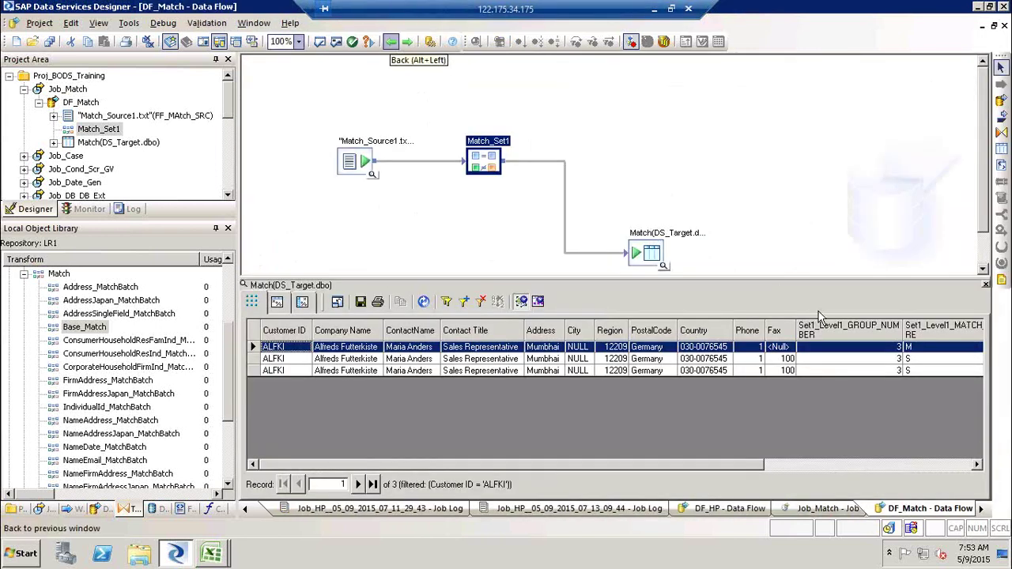
left_click(954, 466)
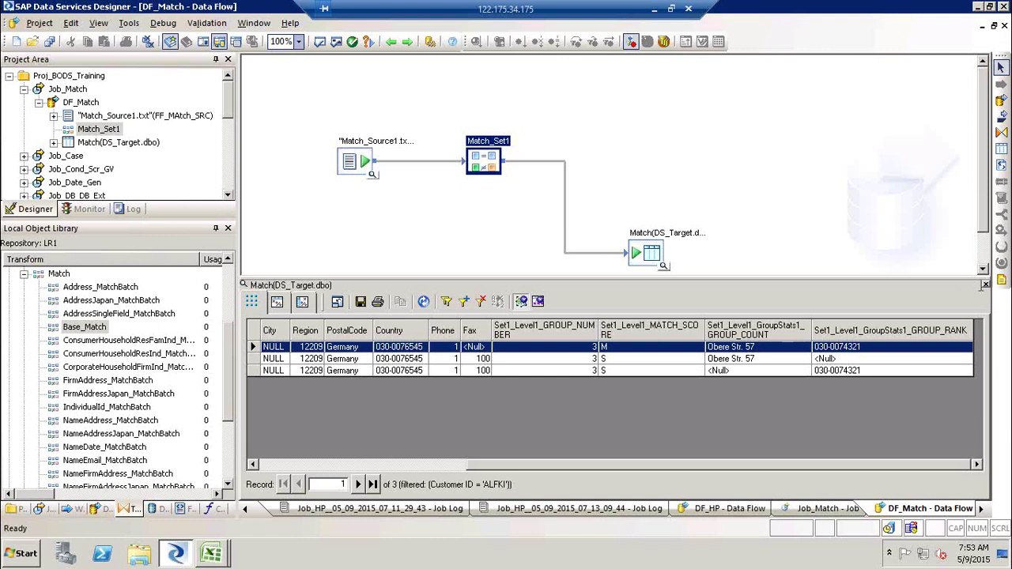
left_click(985, 286)
- Remove the link between Match_Set1 and the Match target, and insert a Query transform connected between them
left_click(566, 197)
key("Delete")
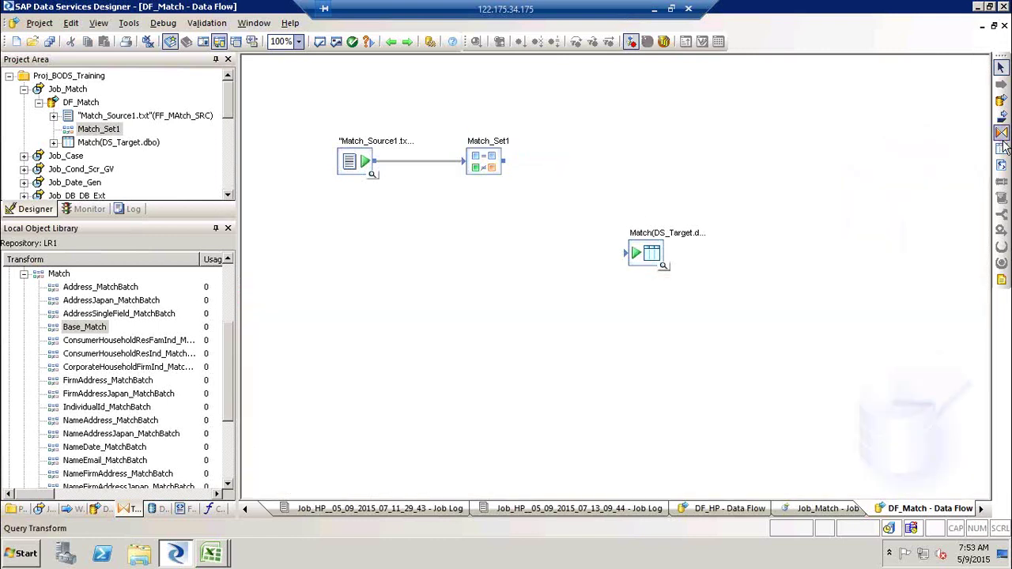
left_click(1002, 135)
left_click(535, 184)
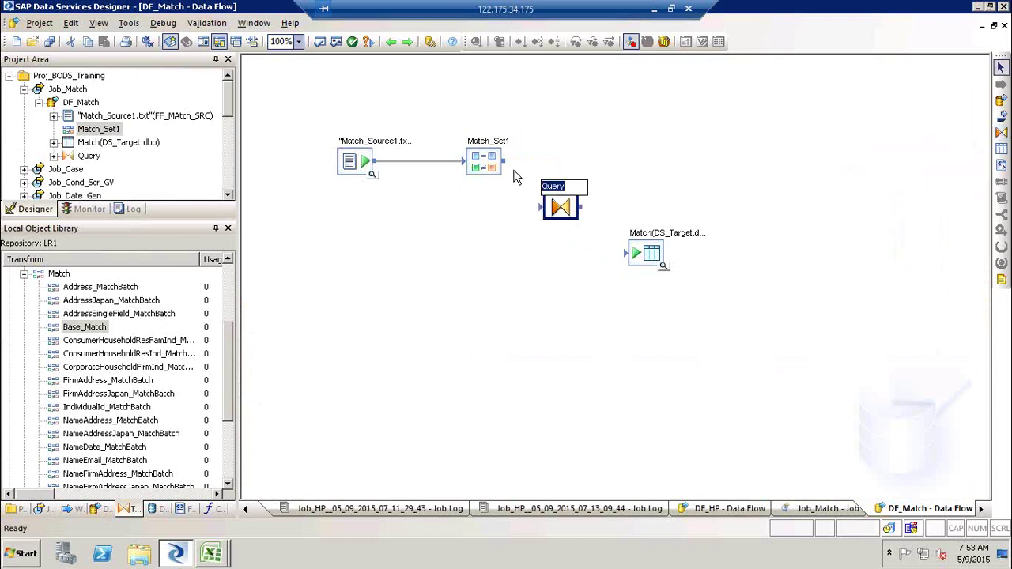
left_click_drag(510, 169, 632, 259)
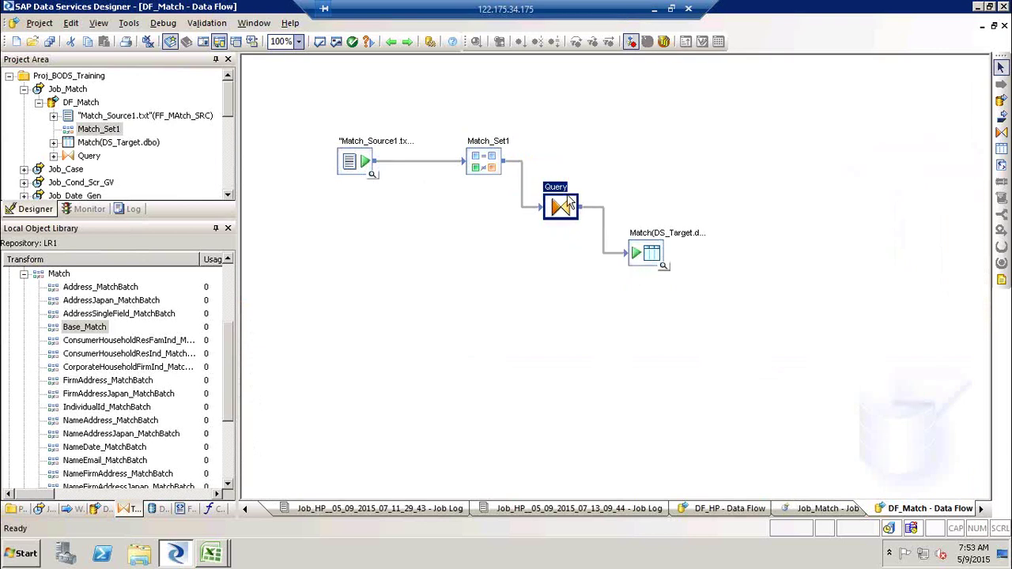
- View the Match target table's data and check the group rank, Address and Phone columns
left_click(666, 266)
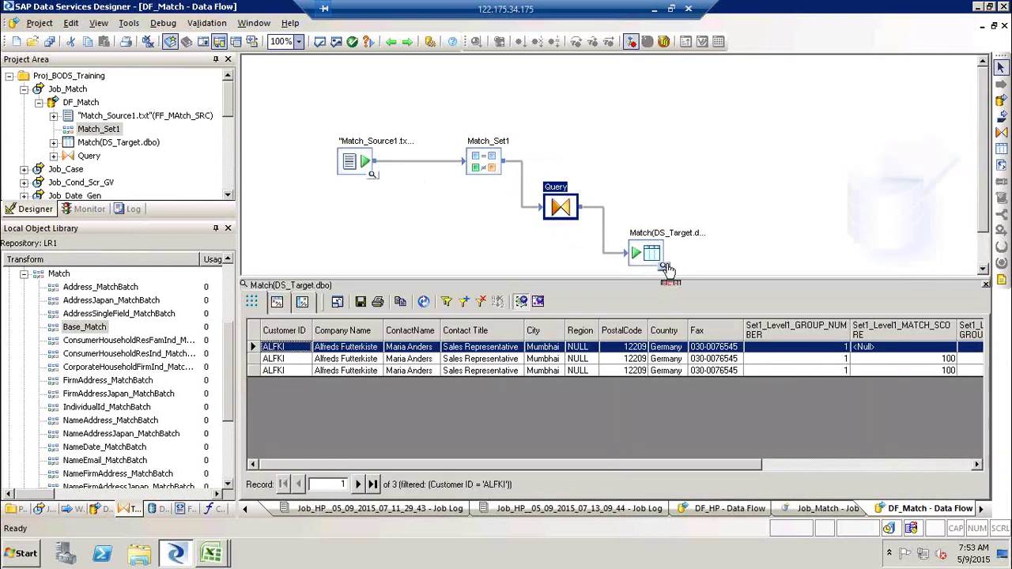
left_click(930, 467)
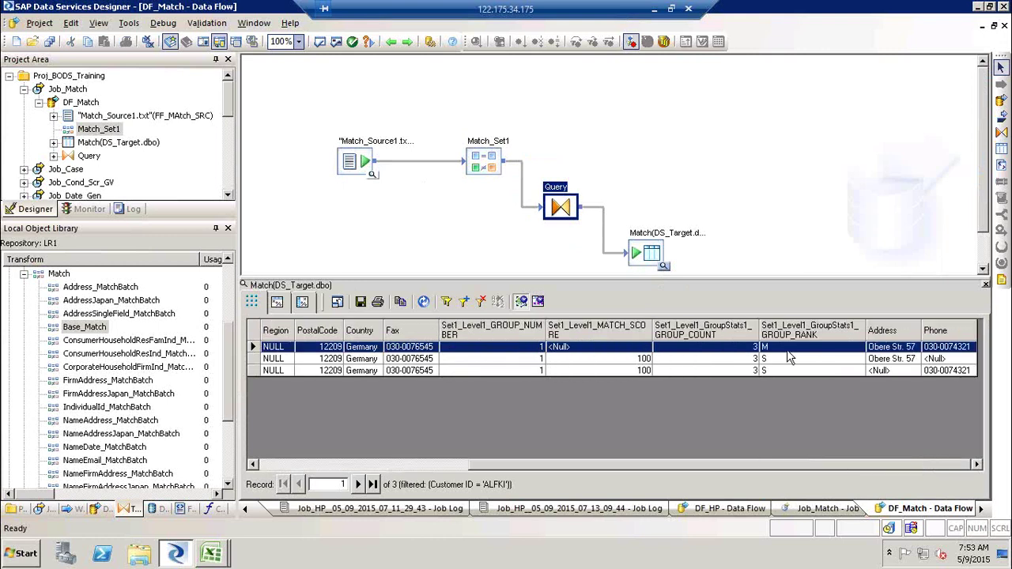
left_click(985, 285)
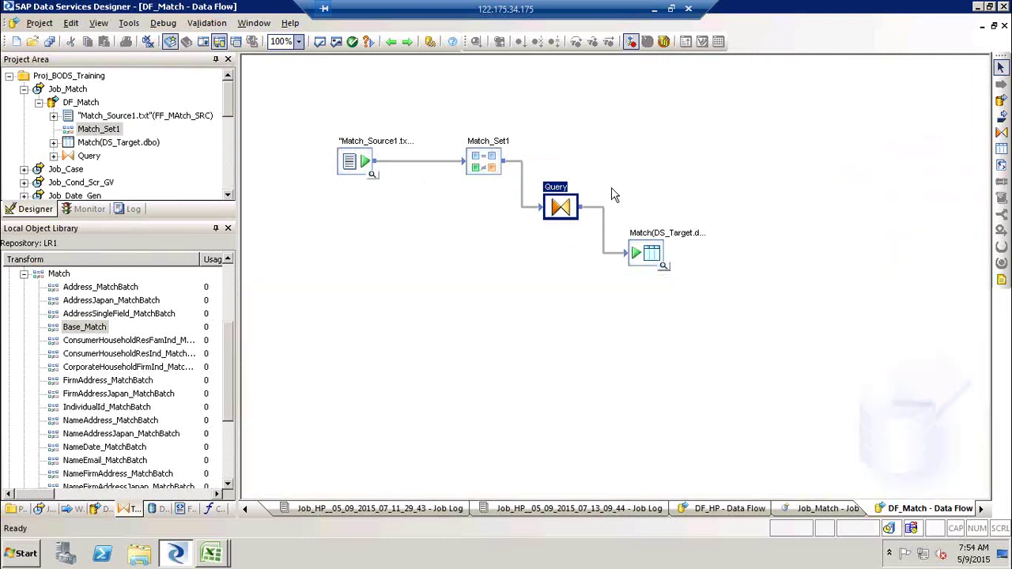
- Filter the Query transform with the WHERE condition Match_Set1.Set1_Level1_GroupStats1_GROUP_RANK = 'M'
double_click(565, 198)
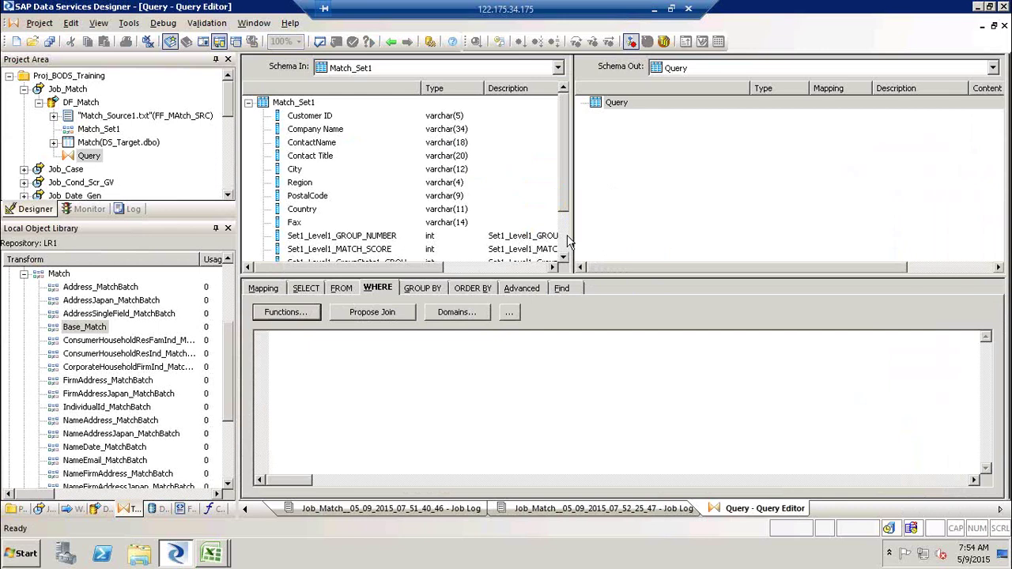
scroll(568, 241, "down", 2)
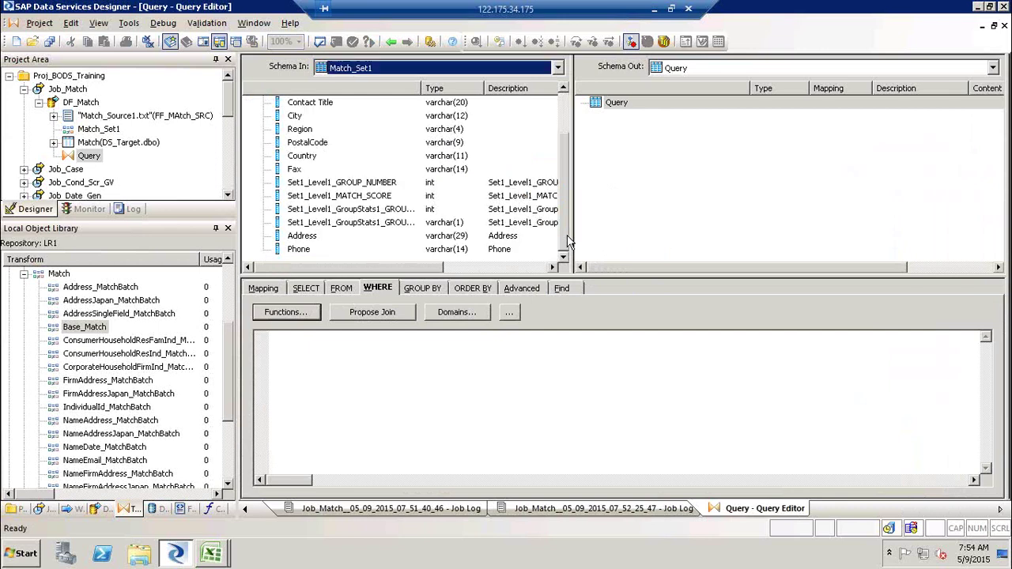
double_click(421, 89)
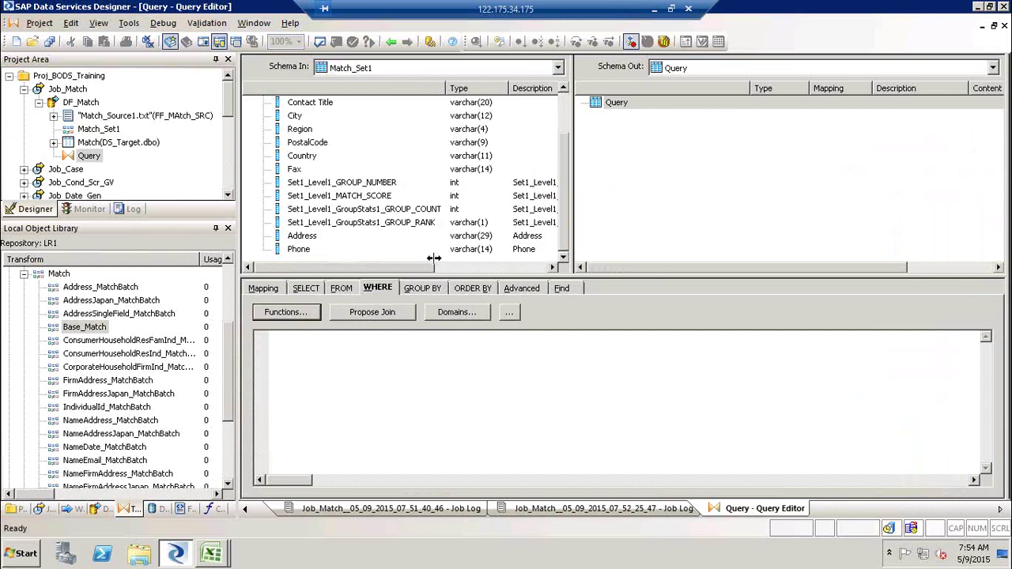
left_click(367, 223)
left_click_drag(406, 222, 386, 380)
type("= ")
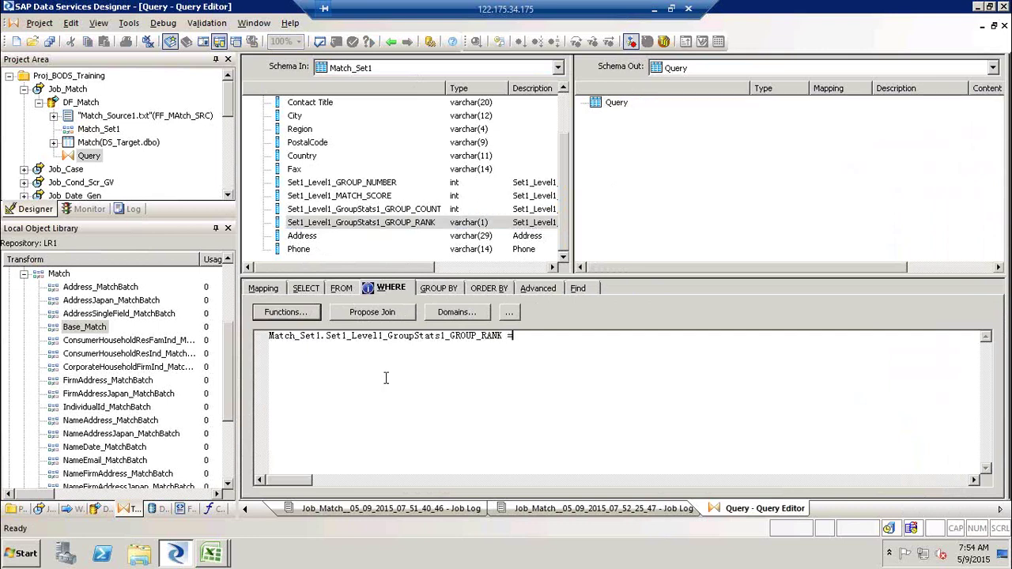
type("'M'")
- Map the Match_Set1 fields from Customer ID through Fax to the Query's output schema
left_click(564, 114)
left_click(310, 119)
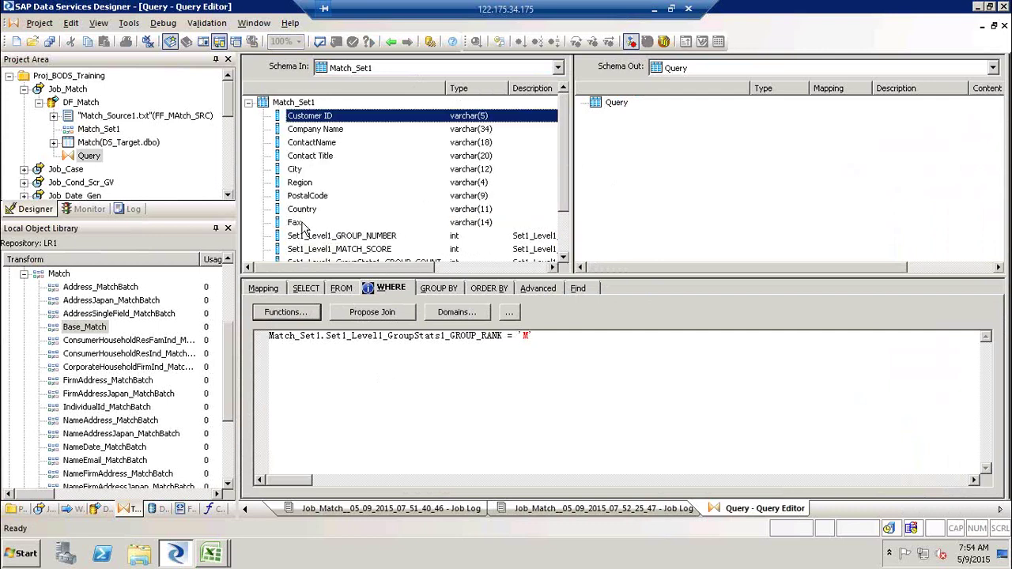
left_click(305, 224, "shift")
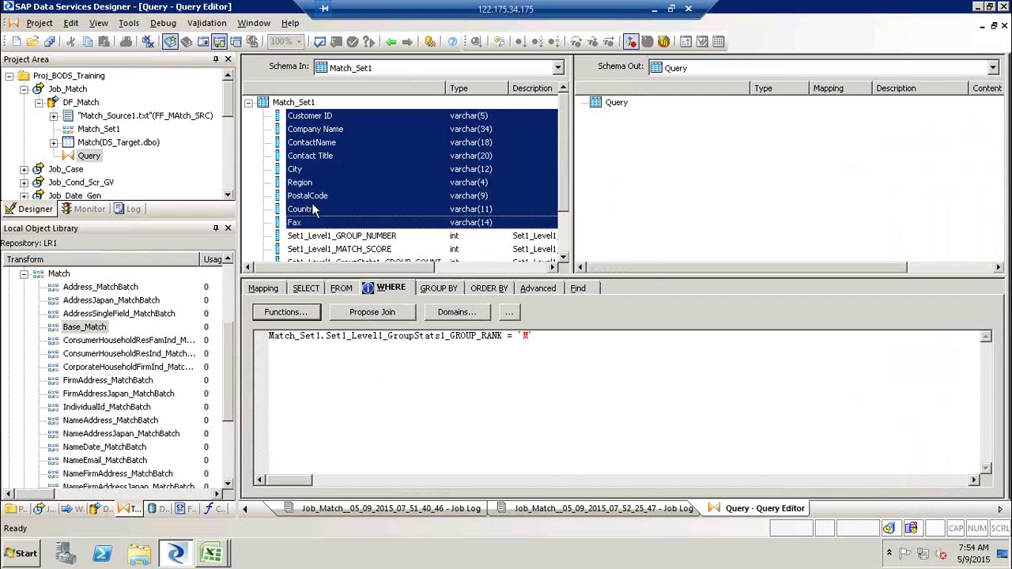
right_click(302, 204)
left_click(352, 348)
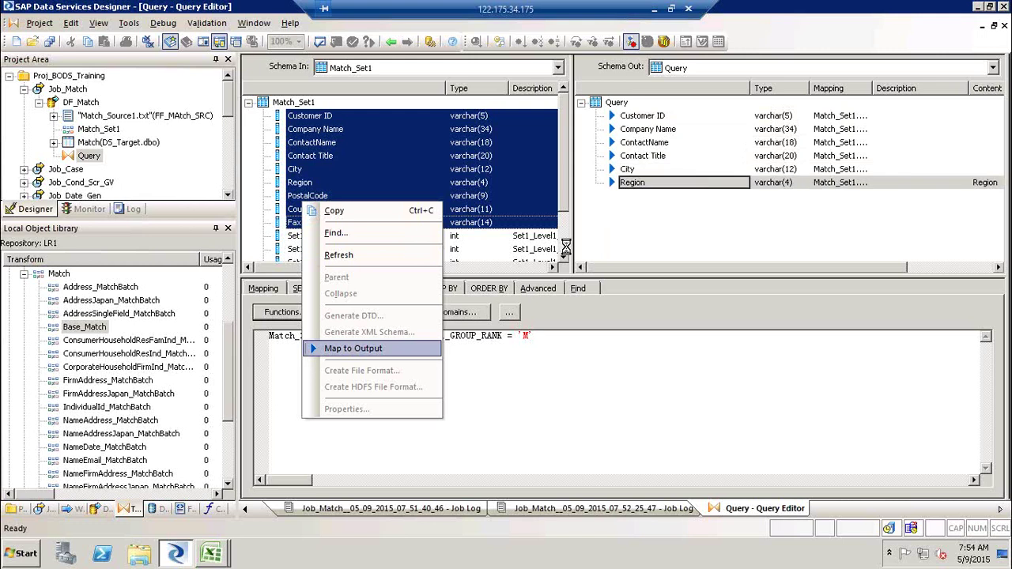
- Map the Address and Phone fields of Match_Set1 to the Query's output schema
scroll(566, 251, "down", 2)
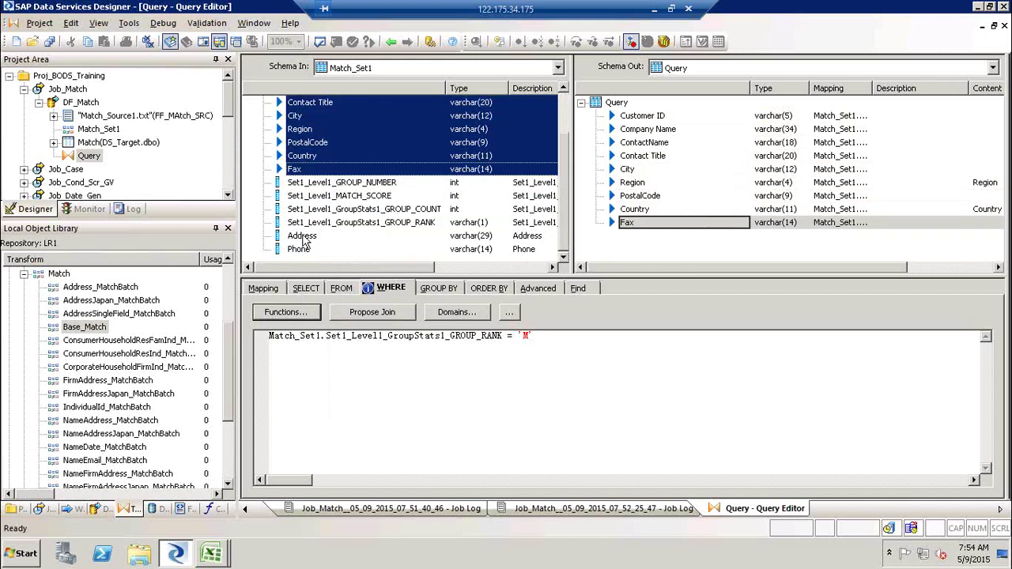
left_click_drag(303, 237, 304, 250)
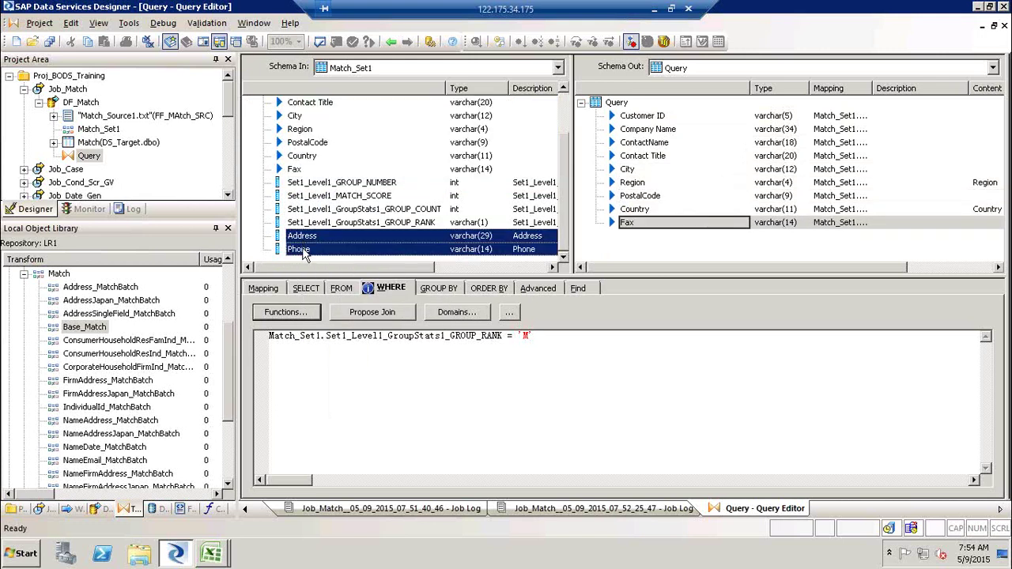
right_click(304, 251)
left_click(374, 395)
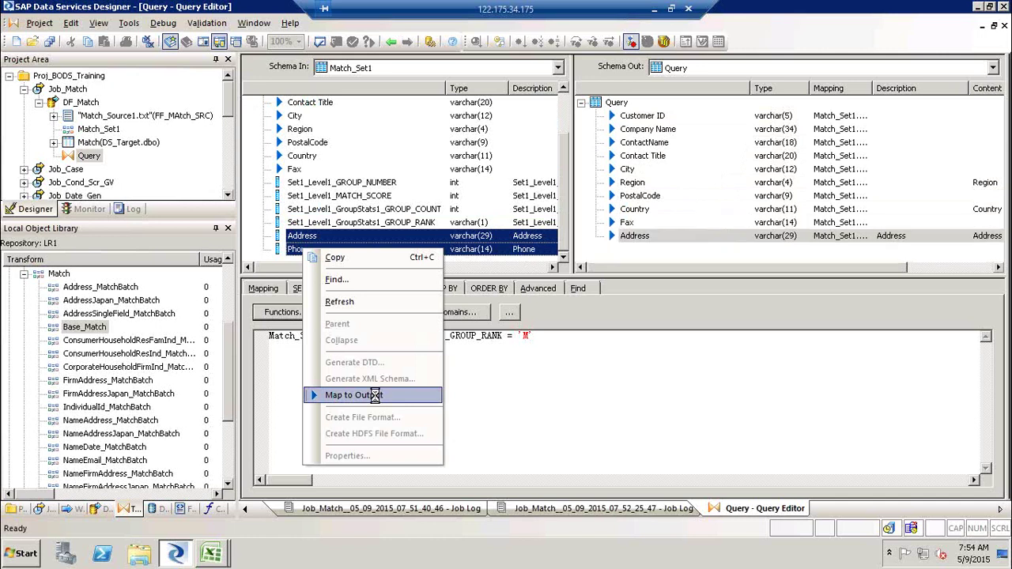
- Return to the DF_Match data flow and execute Job_Match
left_click(391, 41)
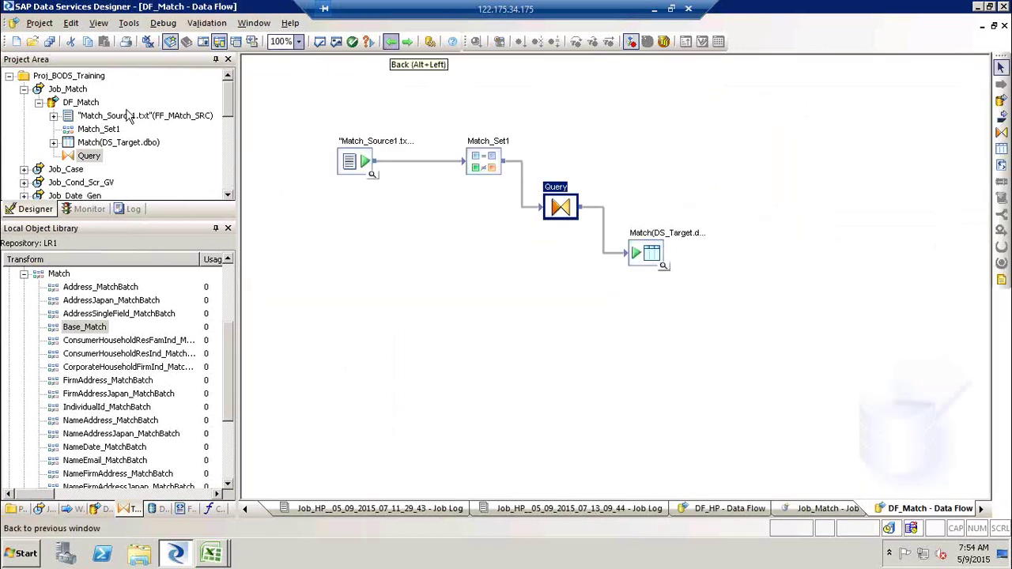
left_click(71, 89)
right_click(76, 91)
left_click(99, 97)
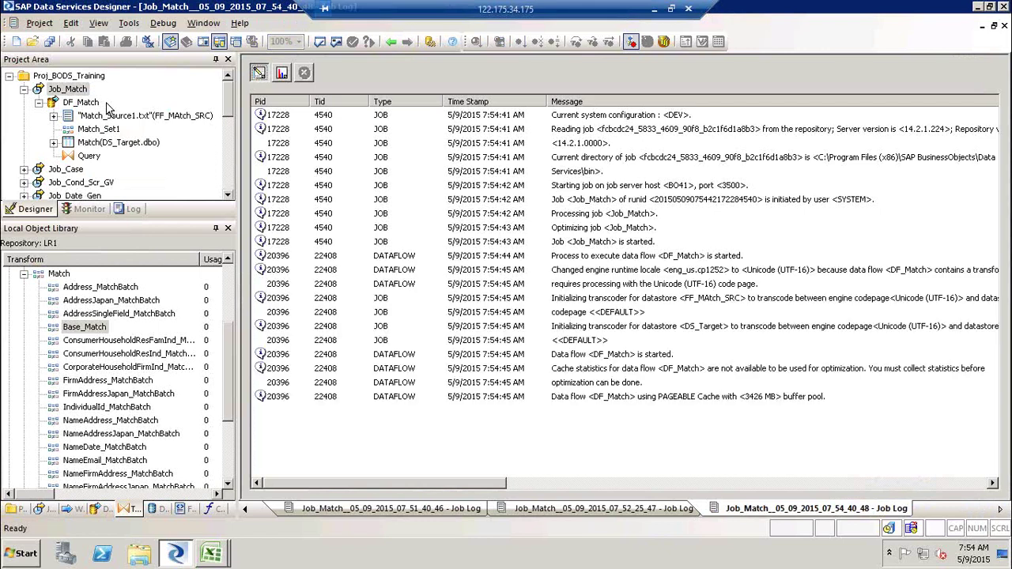
- Reopen DF_Match and examine the customer's City, Address and Phone values in the Match target data
double_click(89, 105)
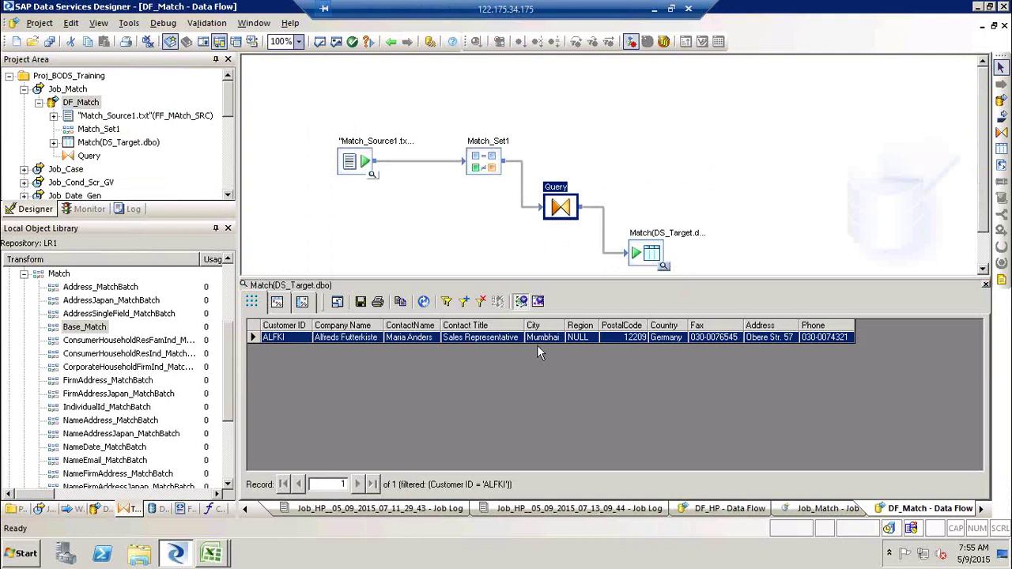
left_click(832, 339)
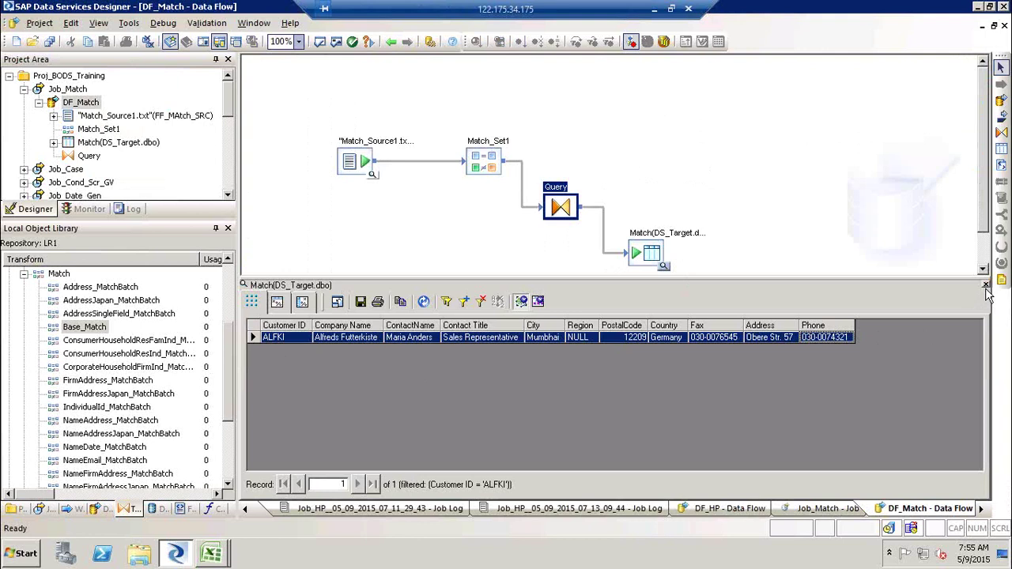
left_click(985, 288)
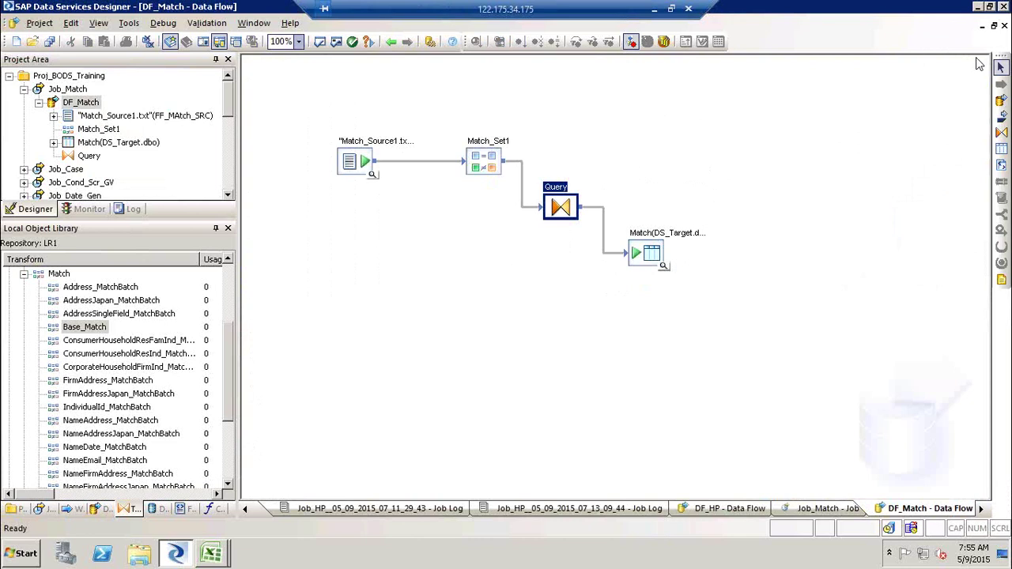
- Move the Match_Source1.txt source above Match_Set1, collapse the library's Match and Data Quality groups, and select the whole data flow
left_click(444, 297)
left_click_drag(353, 170, 387, 124)
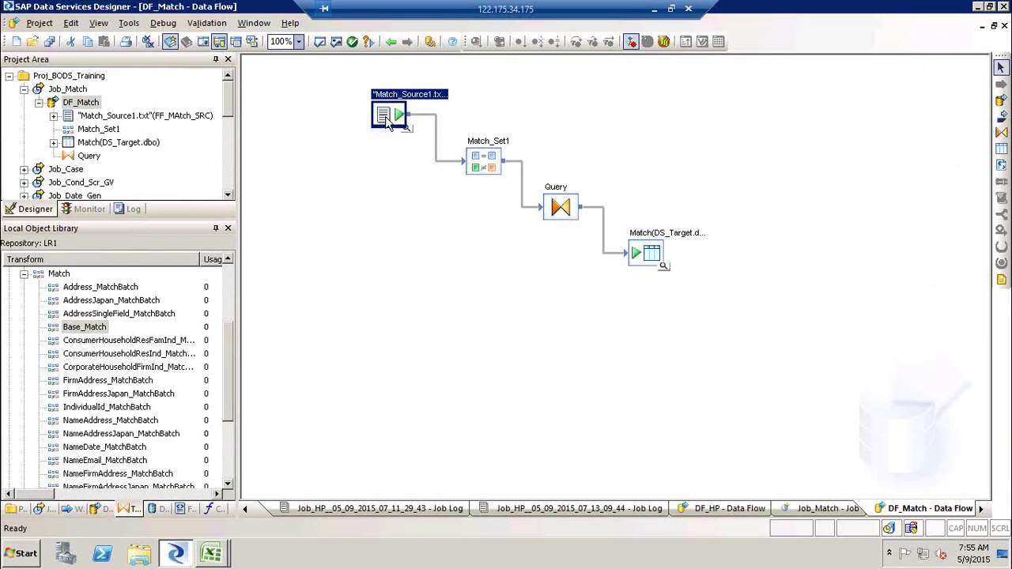
left_click(24, 275)
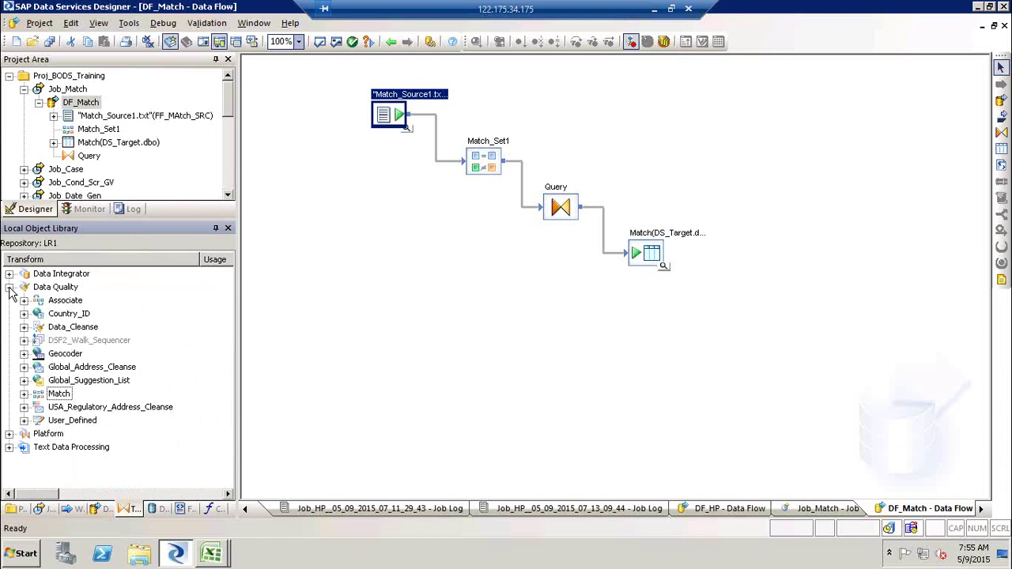
left_click(9, 287)
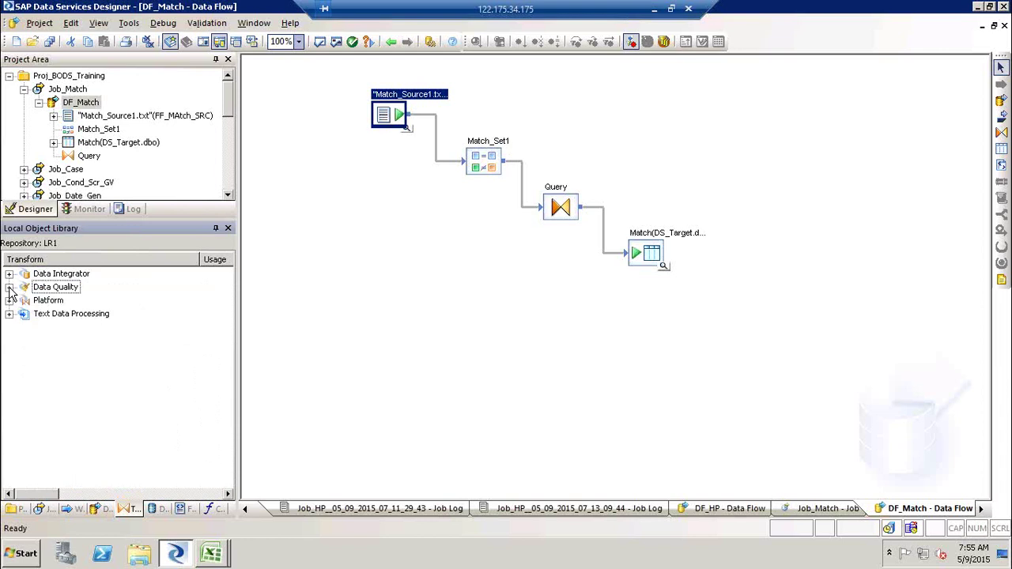
left_click(314, 83)
left_click_drag(323, 79, 782, 306)
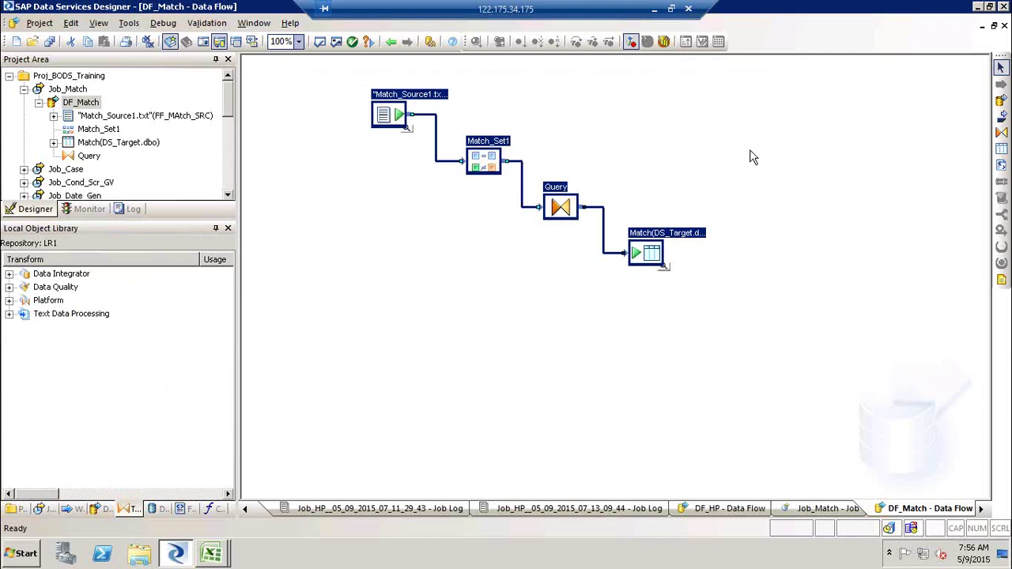
- Minimize the remote session, switch to Excel and open the recent workbook SAP-BODS -Training Schedule Plan
left_click(654, 10)
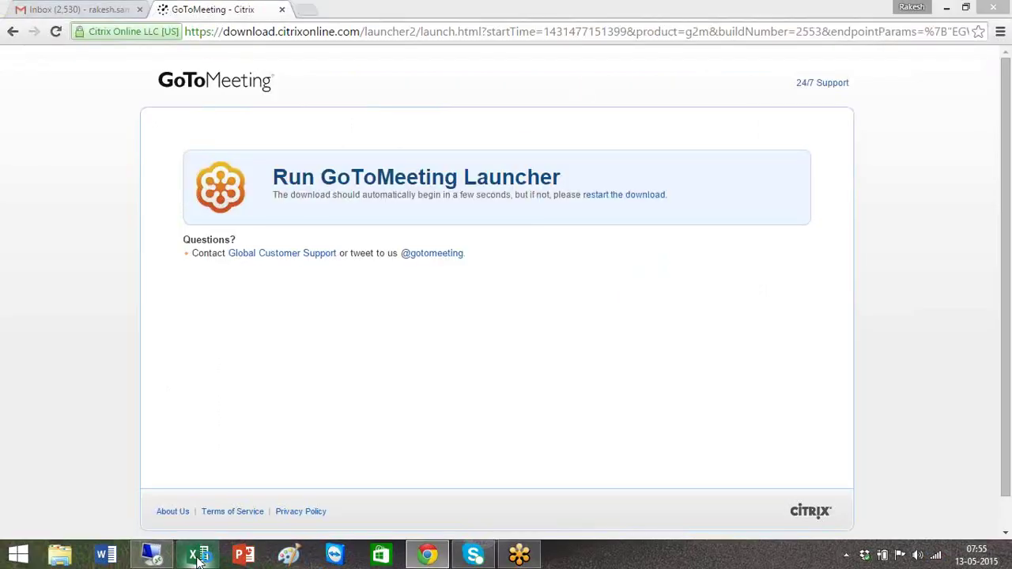
left_click(198, 557)
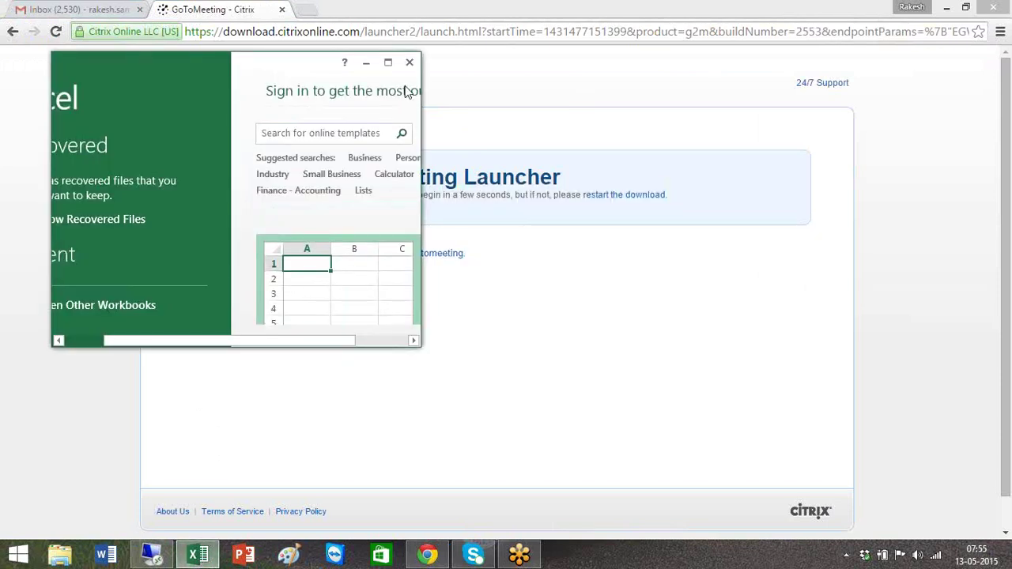
left_click(389, 63)
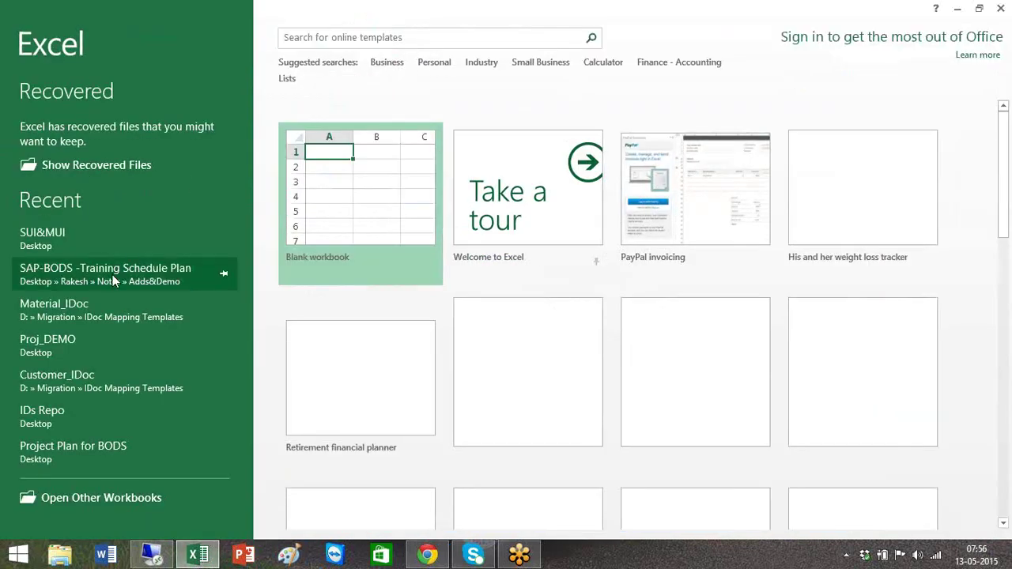
left_click(112, 276)
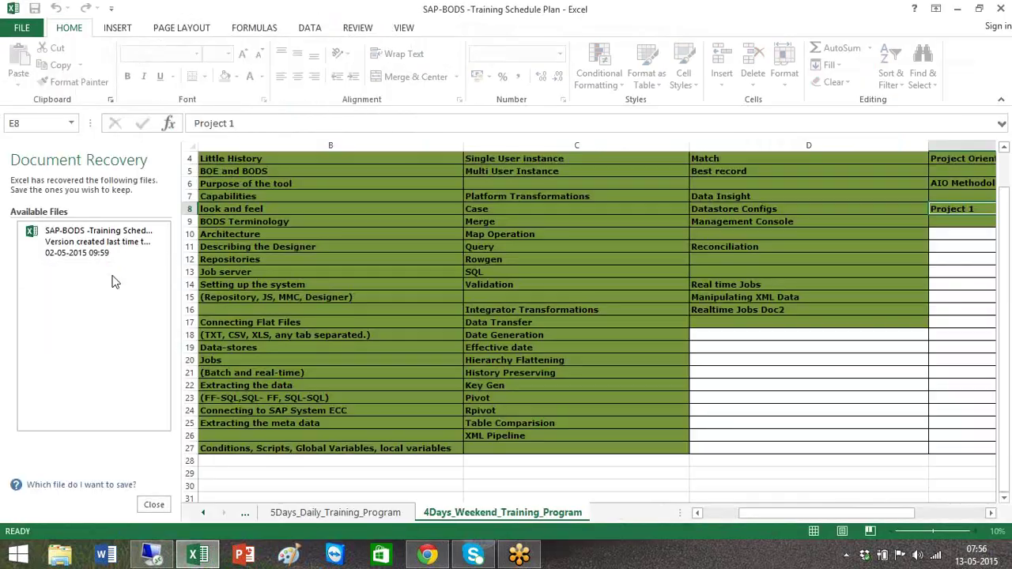
- Show the 10Days_Daily_Training_Program sheet and highlight the Day 7 agenda cells H3:H15
left_click(245, 513)
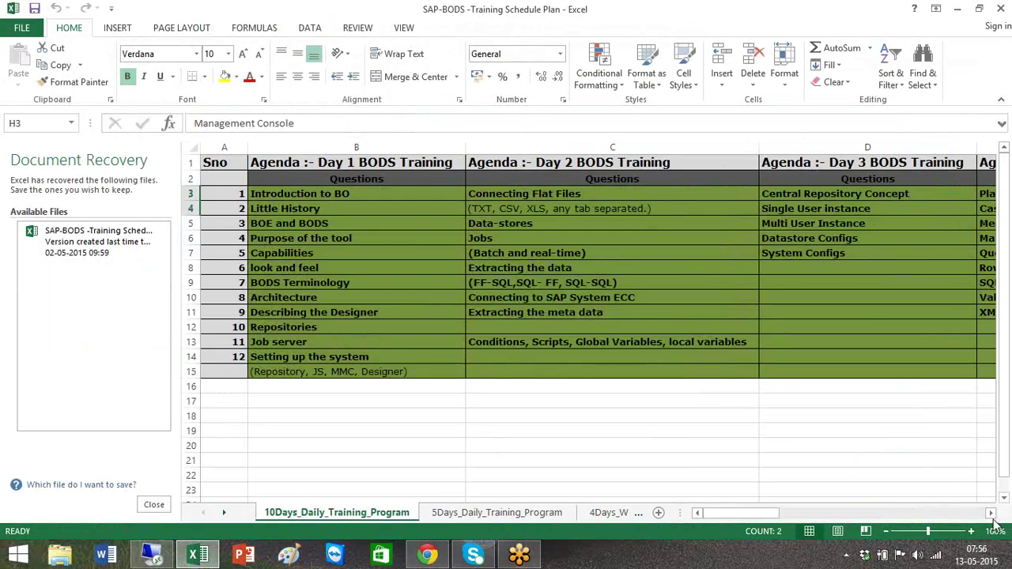
left_click_drag(992, 516, 992, 516)
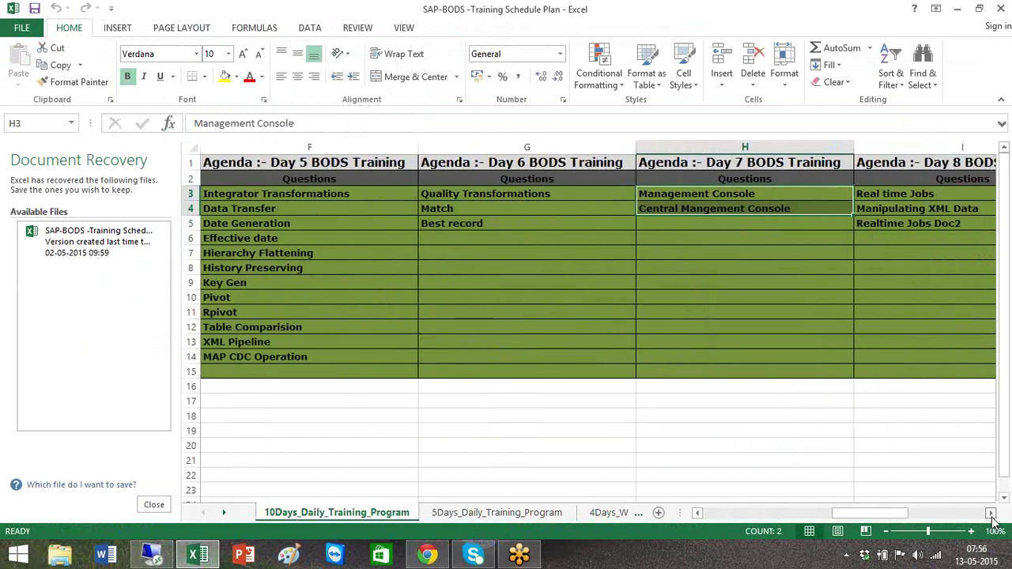
left_click(991, 515)
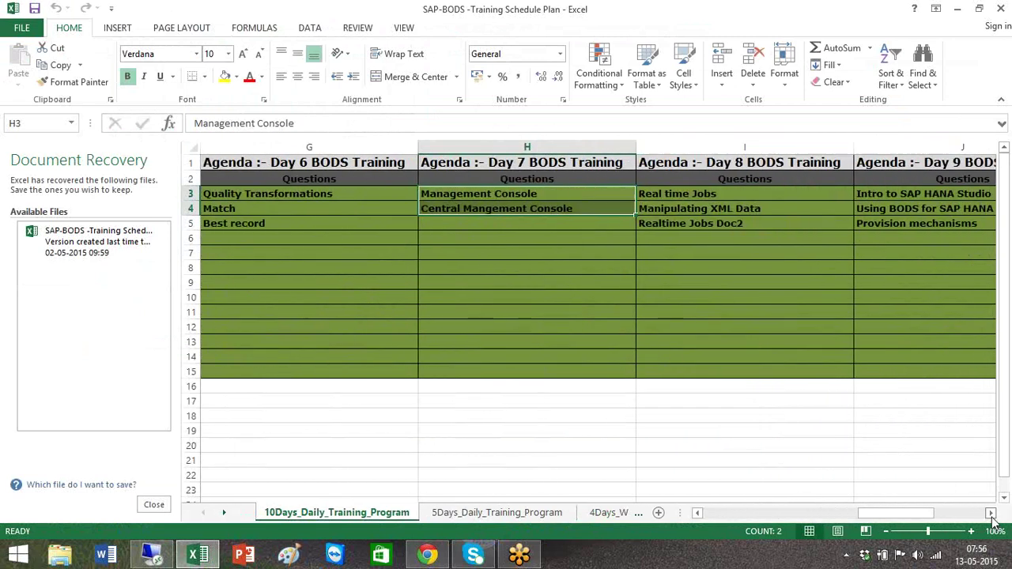
left_click(619, 299)
left_click_drag(538, 193, 544, 400)
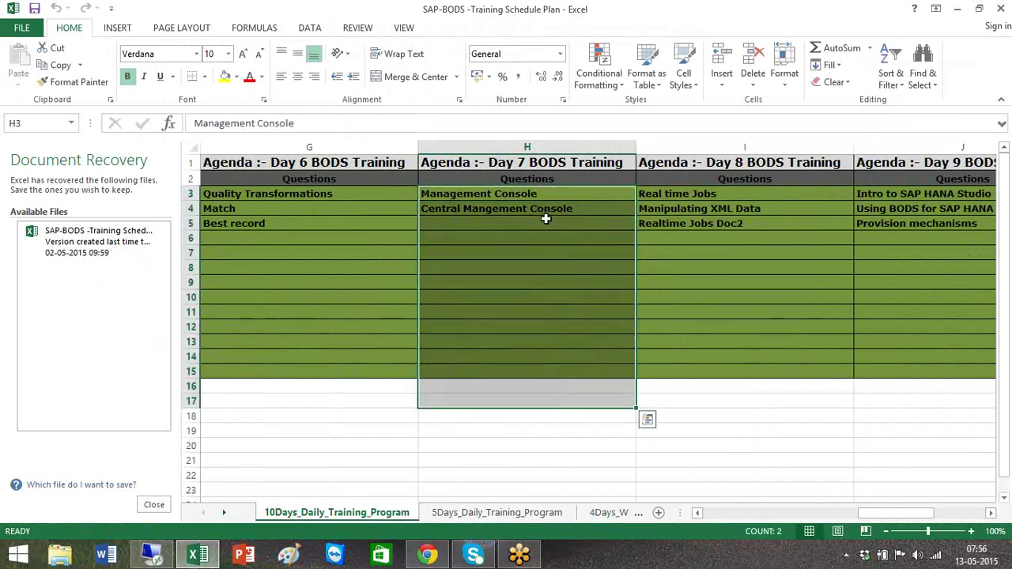
left_click(550, 371, "shift")
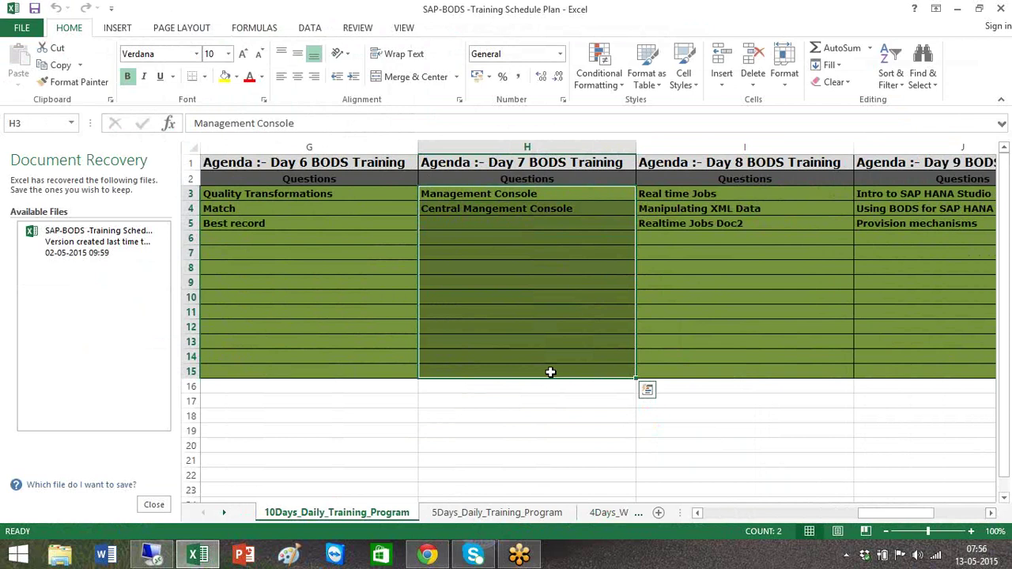
- Dismiss the recovered files list and highlight the Day 7 agenda again from Management Console down to row 15
left_click(151, 506)
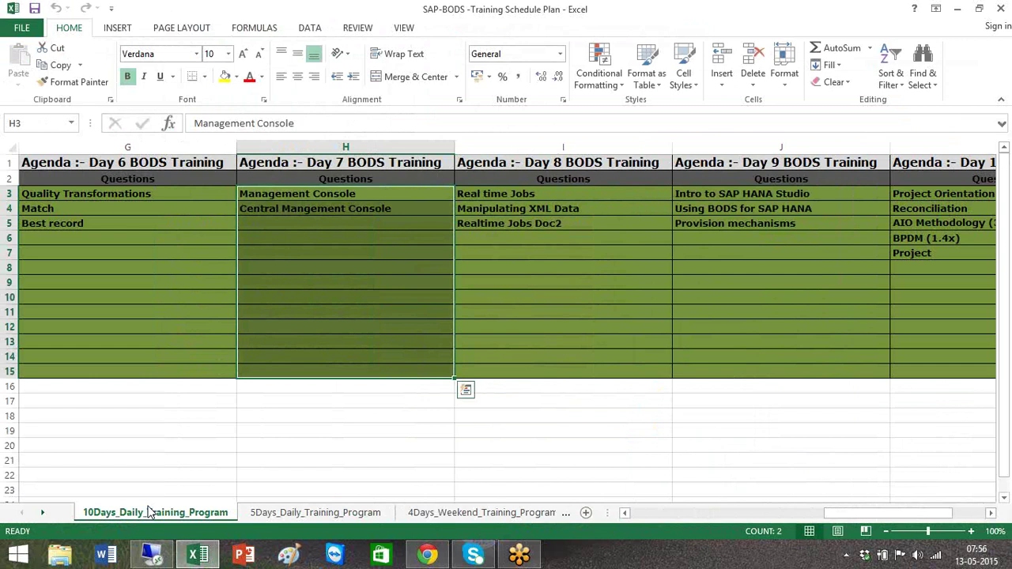
left_click(350, 193)
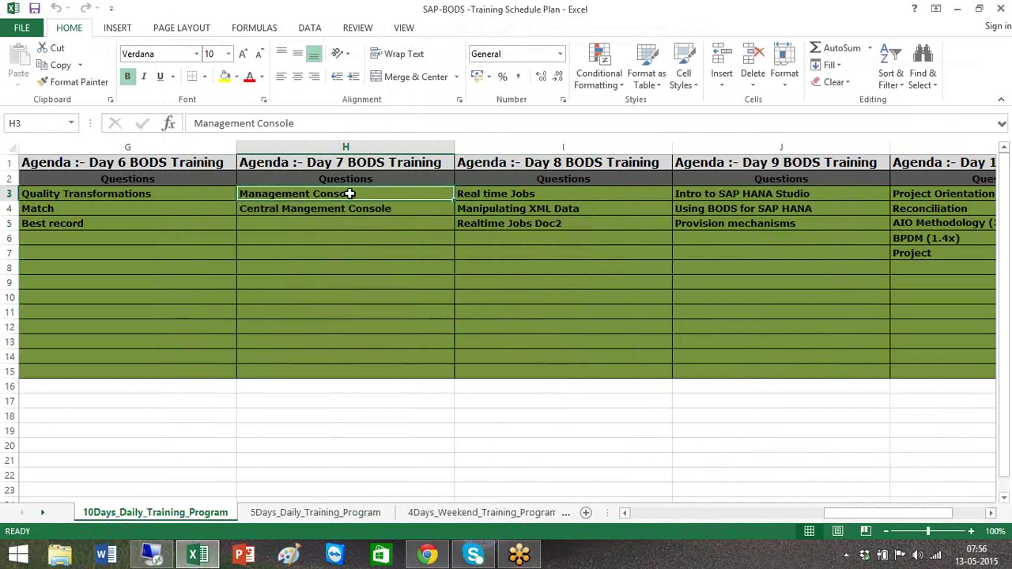
left_click(415, 374, "shift")
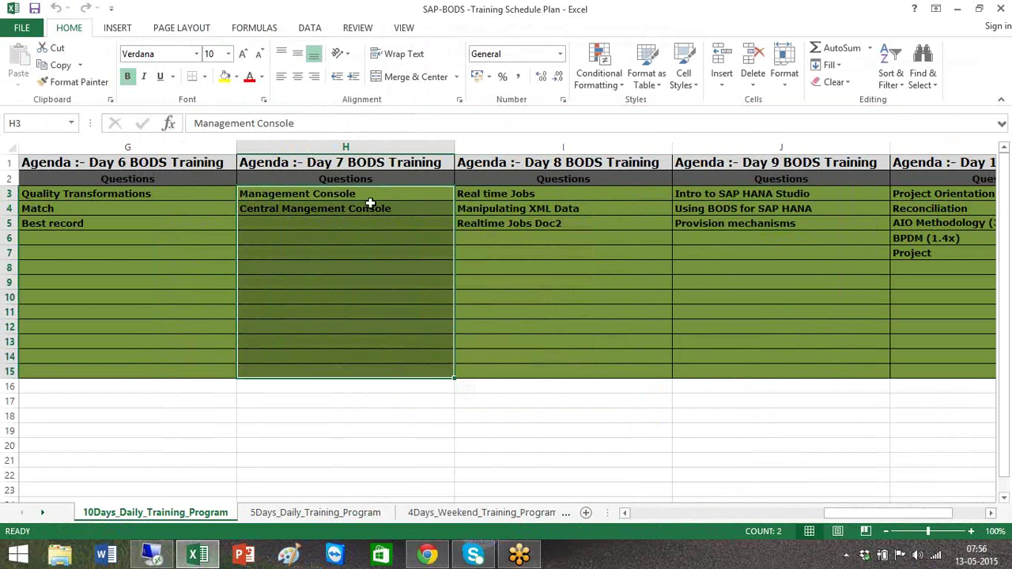
- Review the Day 8 and Day 9 agendas by highlighting I3:I15 and J3:J15 in turn
left_click(559, 198)
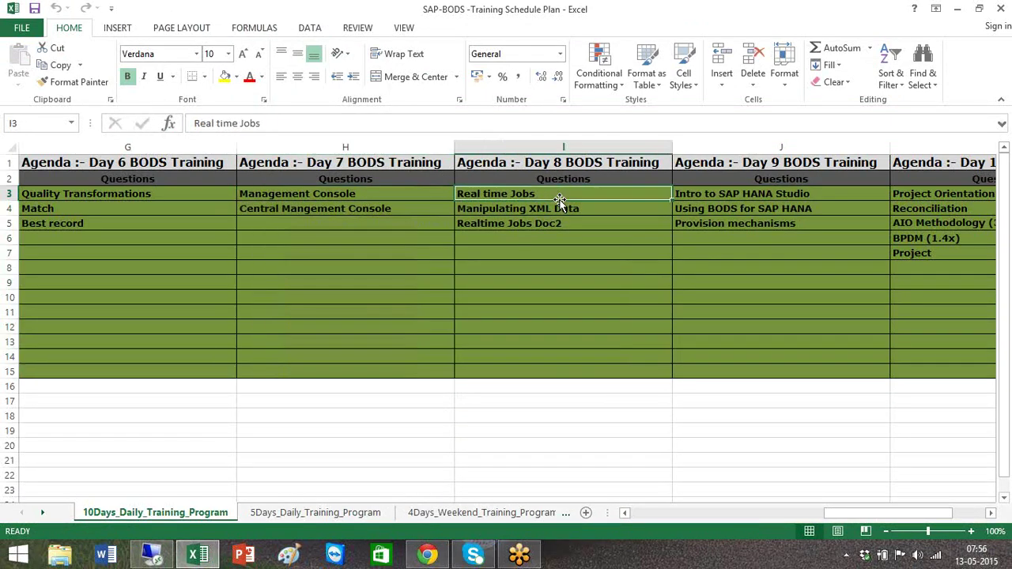
left_click(573, 370, "shift")
left_click(771, 196)
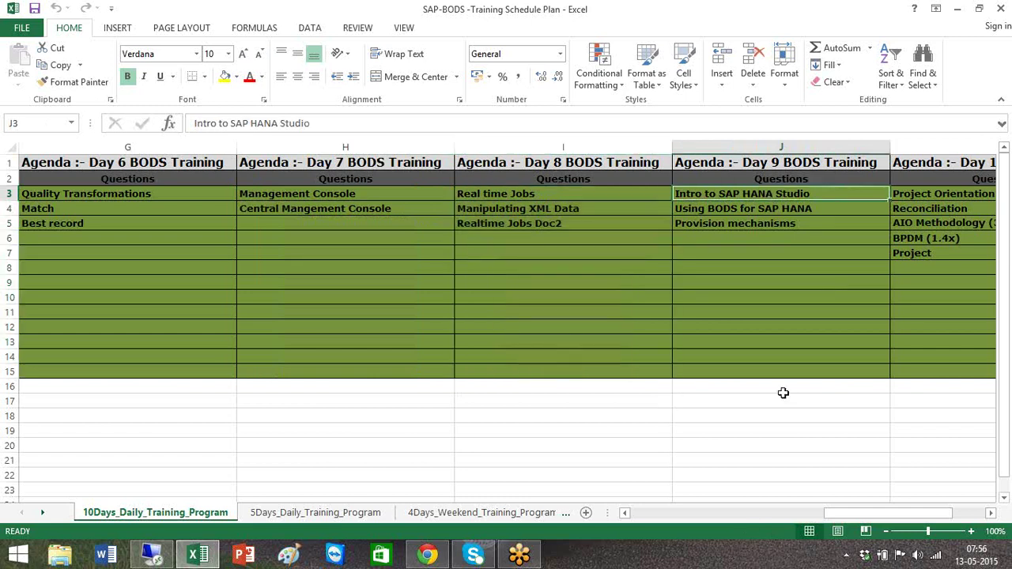
left_click(829, 372, "shift")
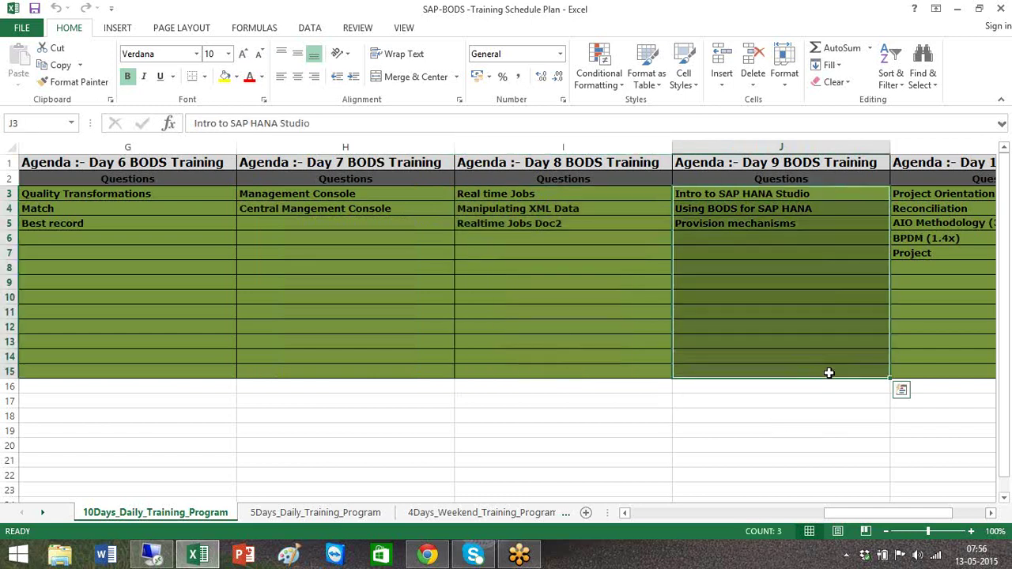
- Review the Day 10 agenda by highlighting cells K3:K15
left_click(992, 514)
left_click(992, 513)
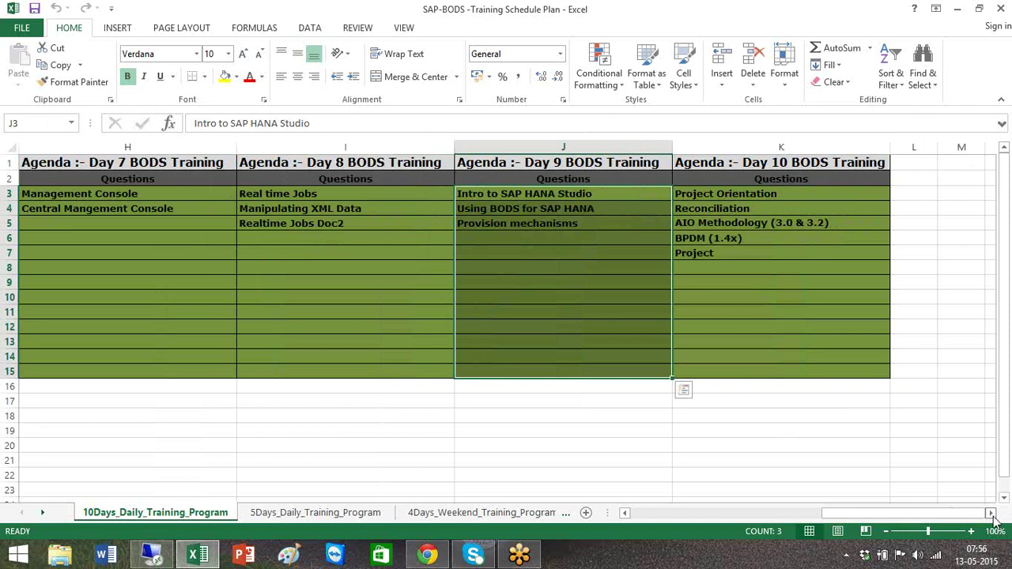
left_click(607, 206)
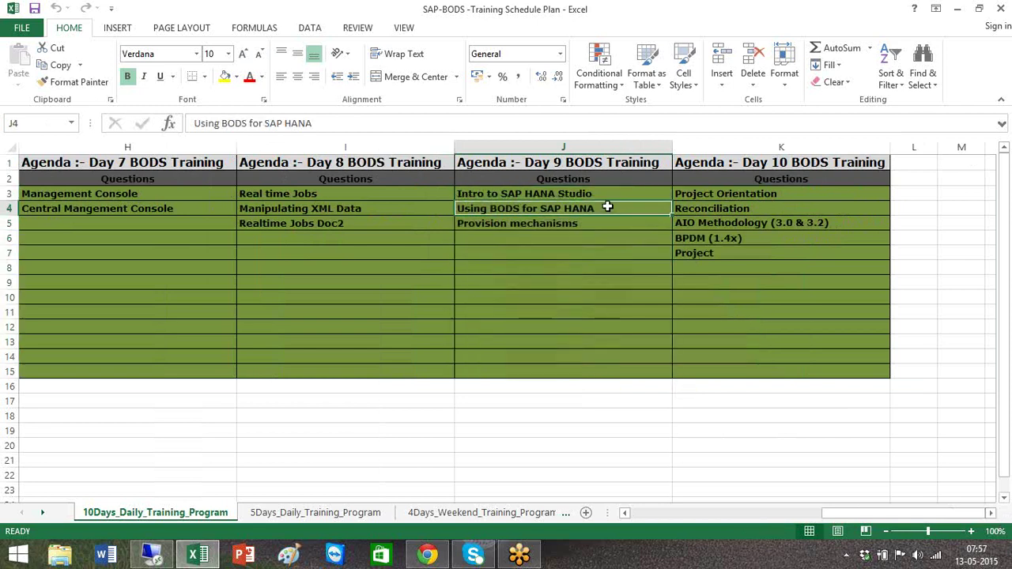
left_click(708, 194)
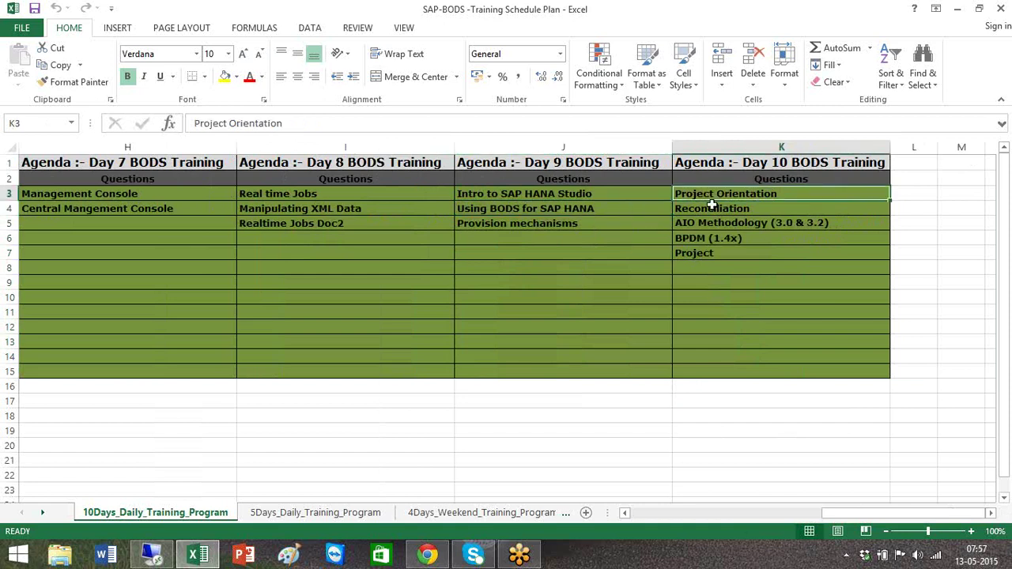
left_click(800, 366, "shift")
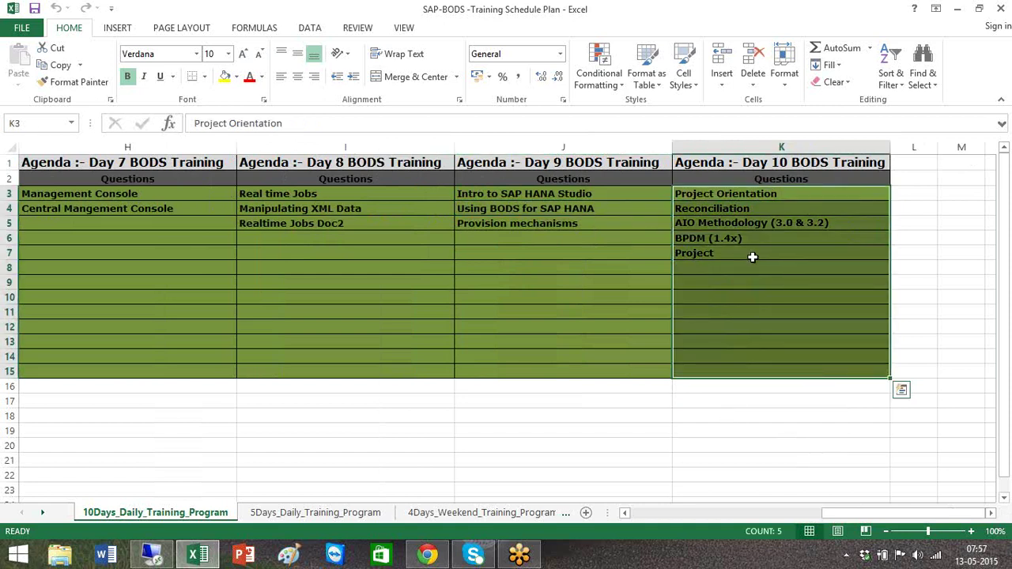
- Append RDS to the BPDM (1.4x) entry in cell K6 of the Day 10 agenda
left_click(767, 238)
double_click(768, 239)
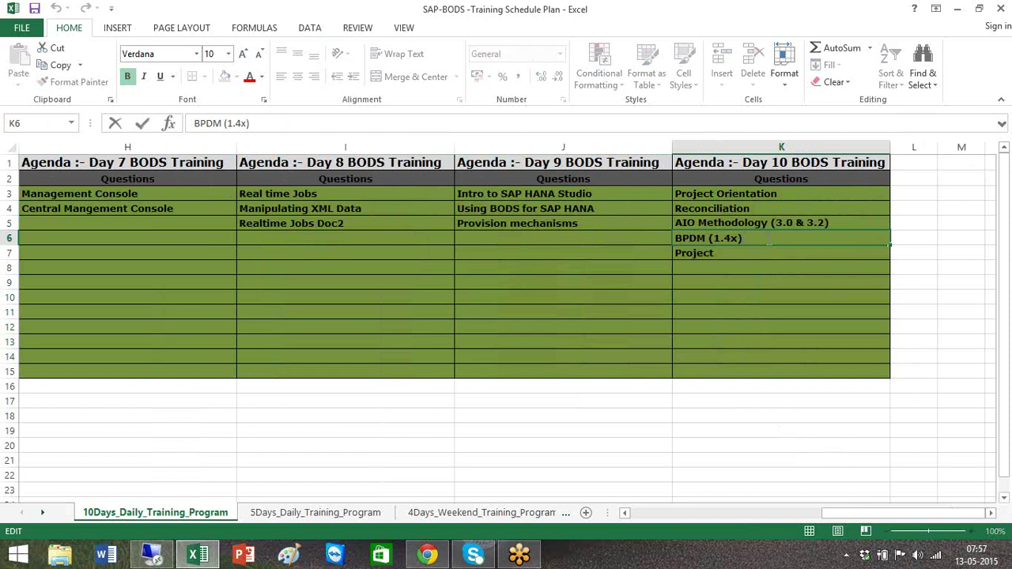
left_click(768, 222)
left_click(767, 236)
double_click(767, 236)
type("RDS")
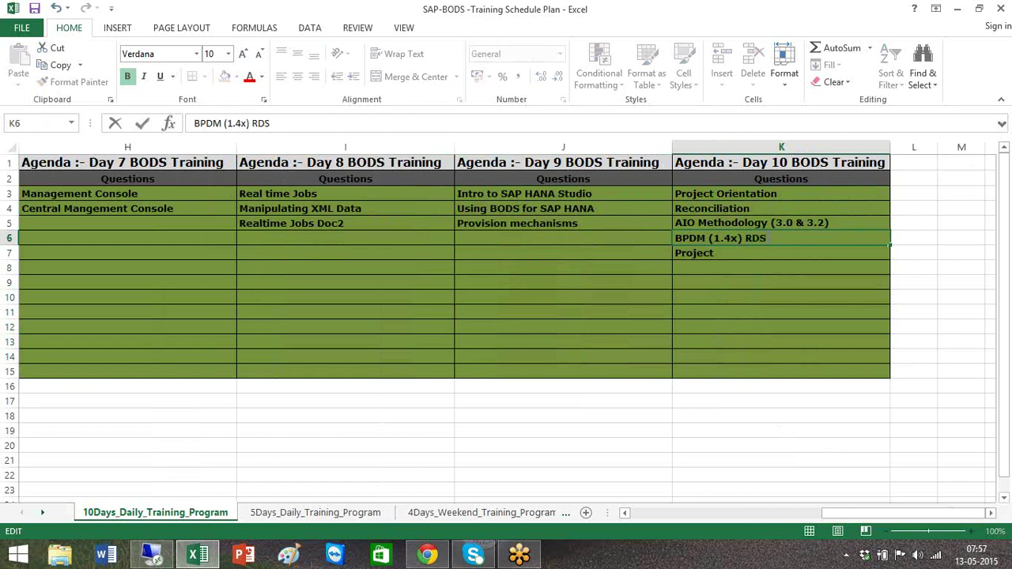
left_click(710, 270)
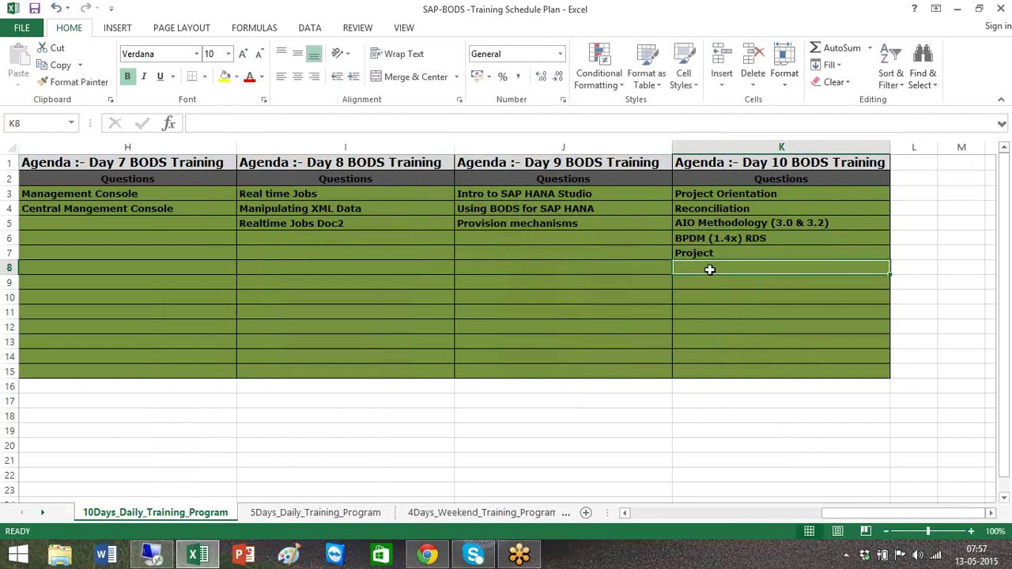
- Extend the Day 10 agenda with Sales in K8 and Go-Live / Hypercare in K9
left_click(749, 253)
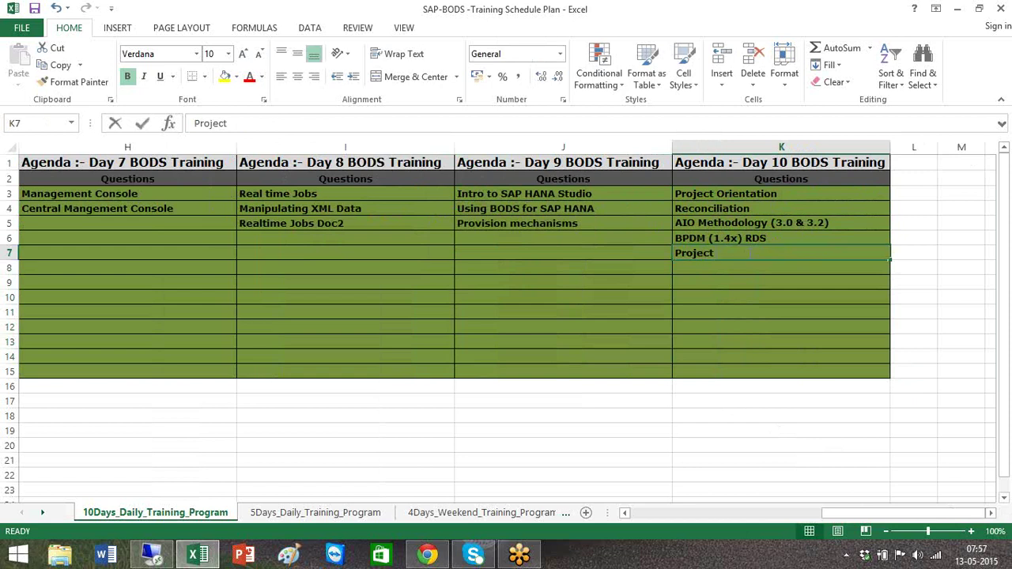
key("F2")
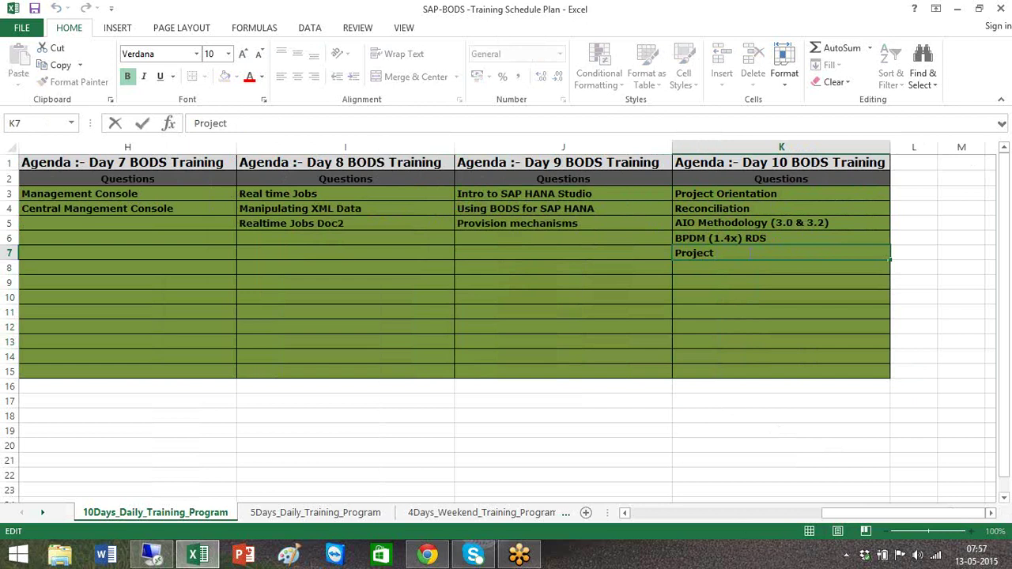
left_click(710, 269)
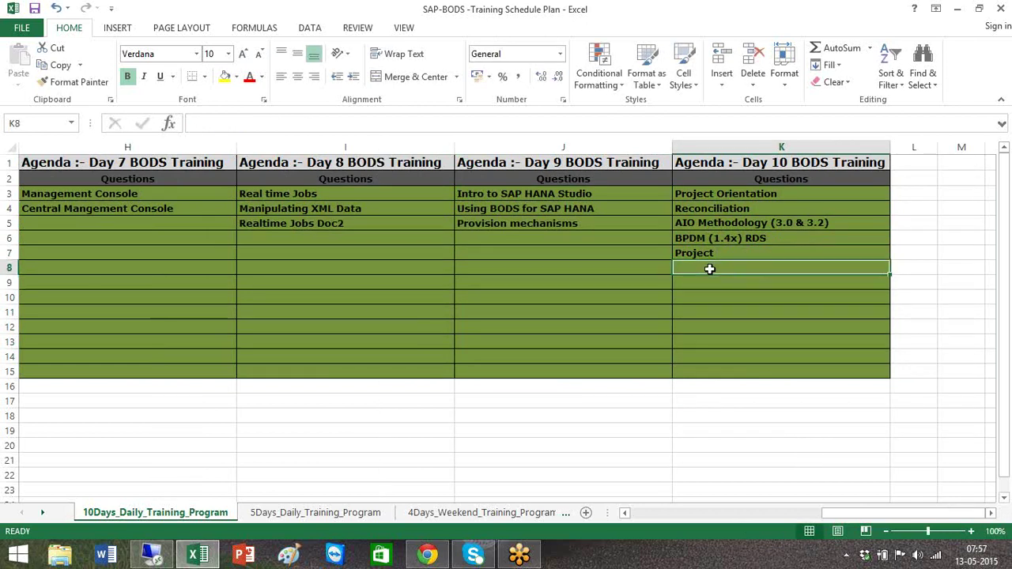
type("Sales")
key("Return")
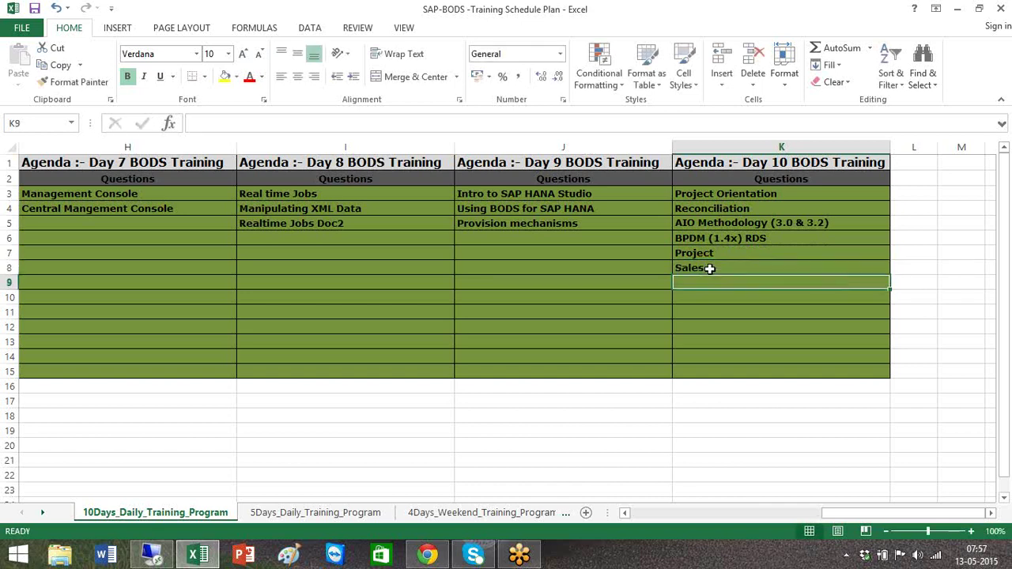
type("Go-Live")
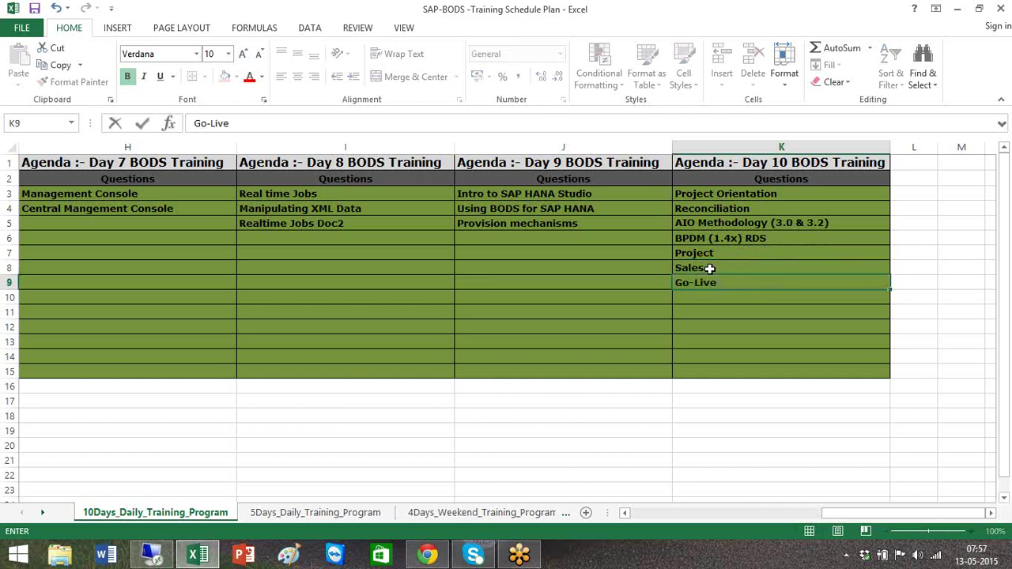
type(" / Hypercare")
left_click(752, 315)
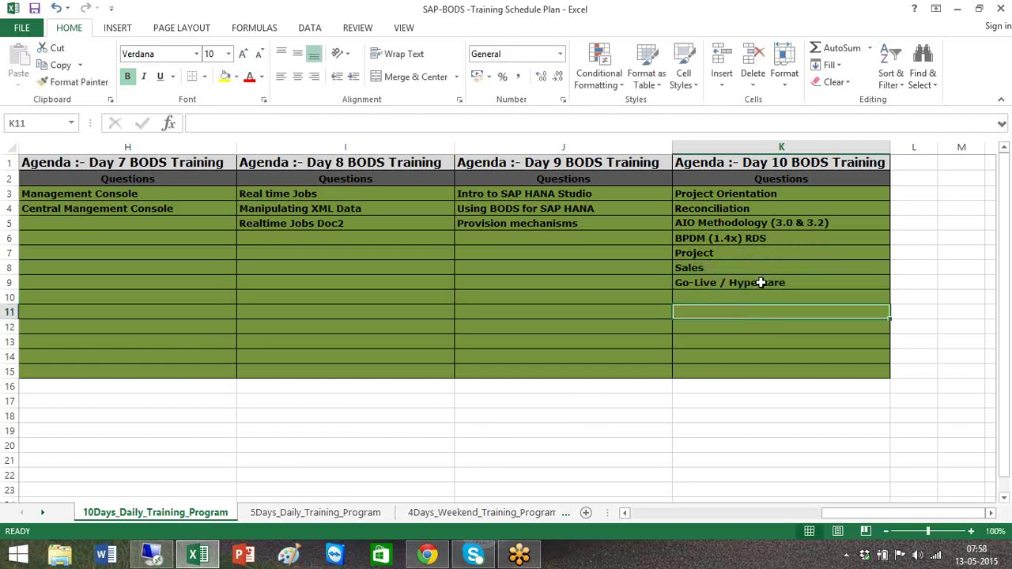
left_click(760, 282)
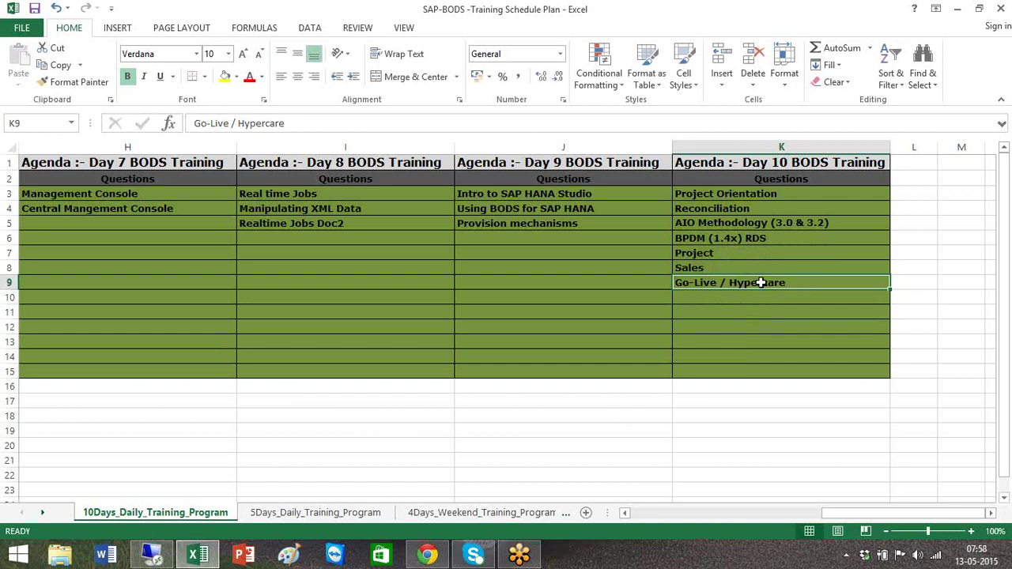
- Look through the training agenda from Day 1 across to Day 10
left_click_drag(625, 514, 625, 514)
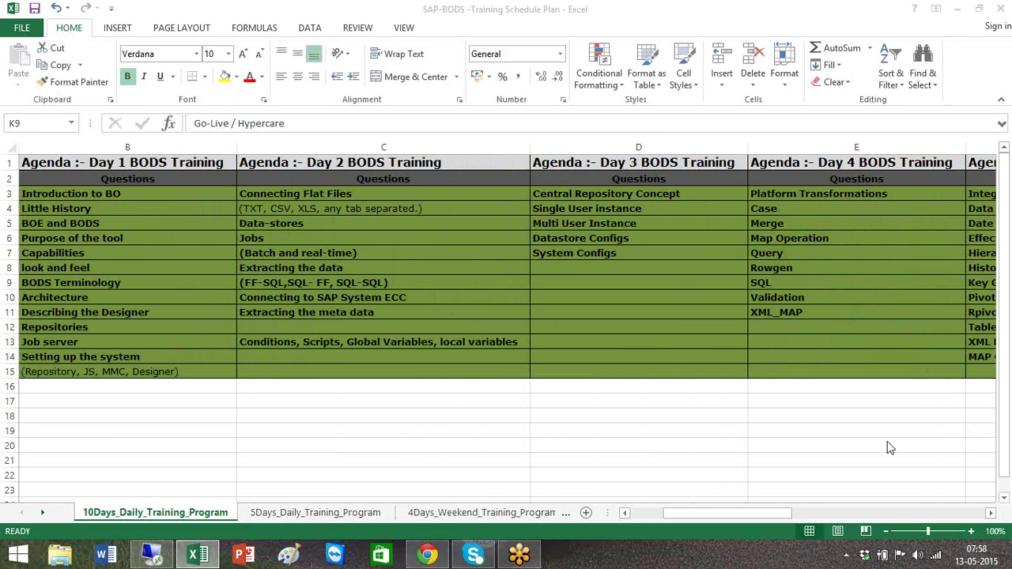
left_click(869, 518)
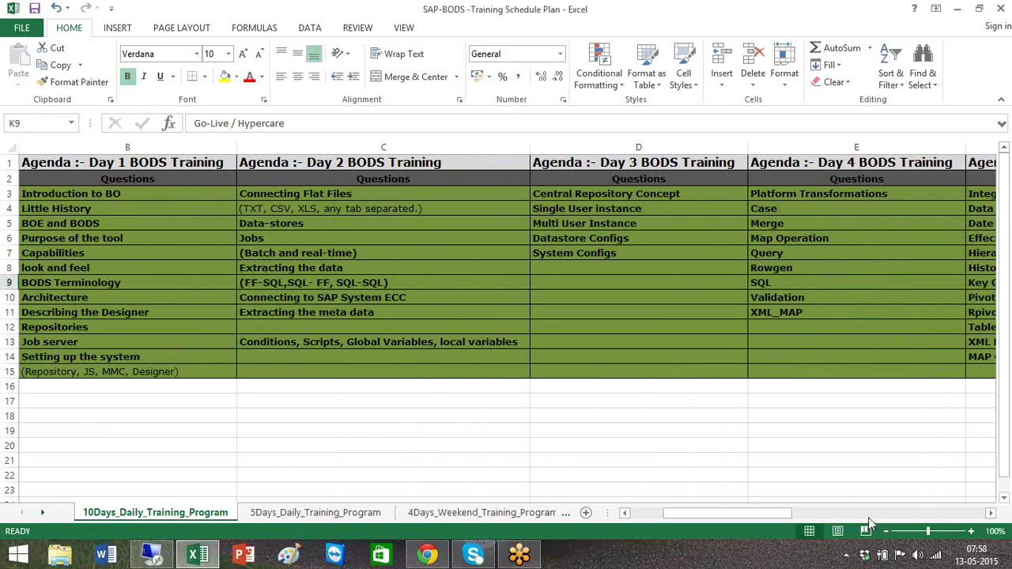
left_click(869, 519)
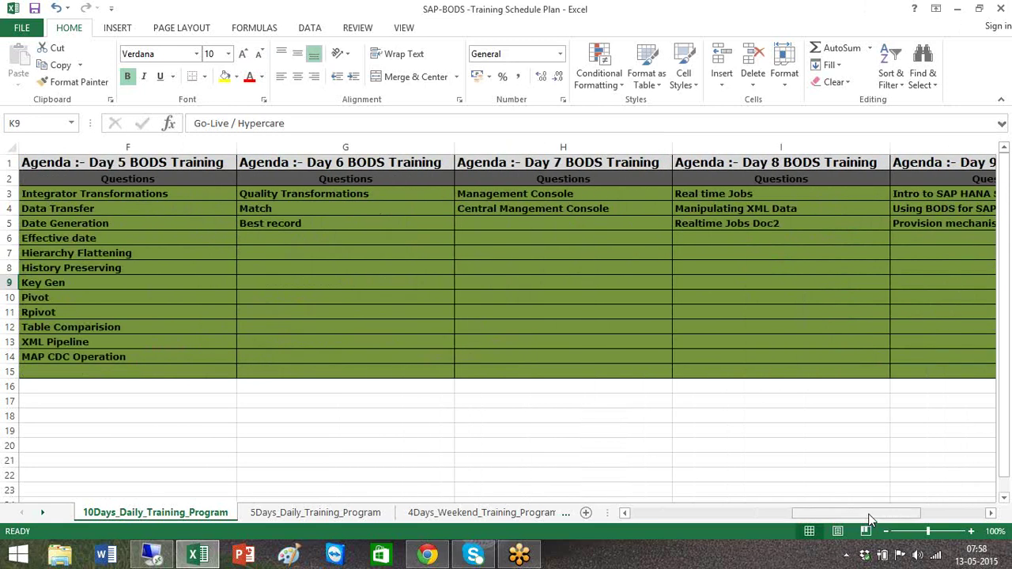
left_click_drag(871, 519, 930, 512)
left_click(806, 432)
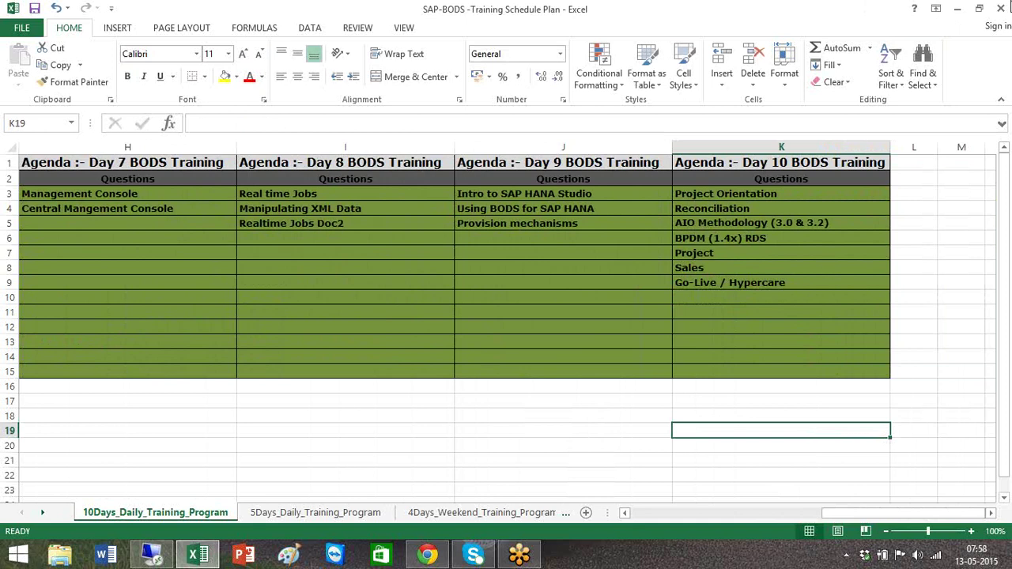
left_click(1000, 14)
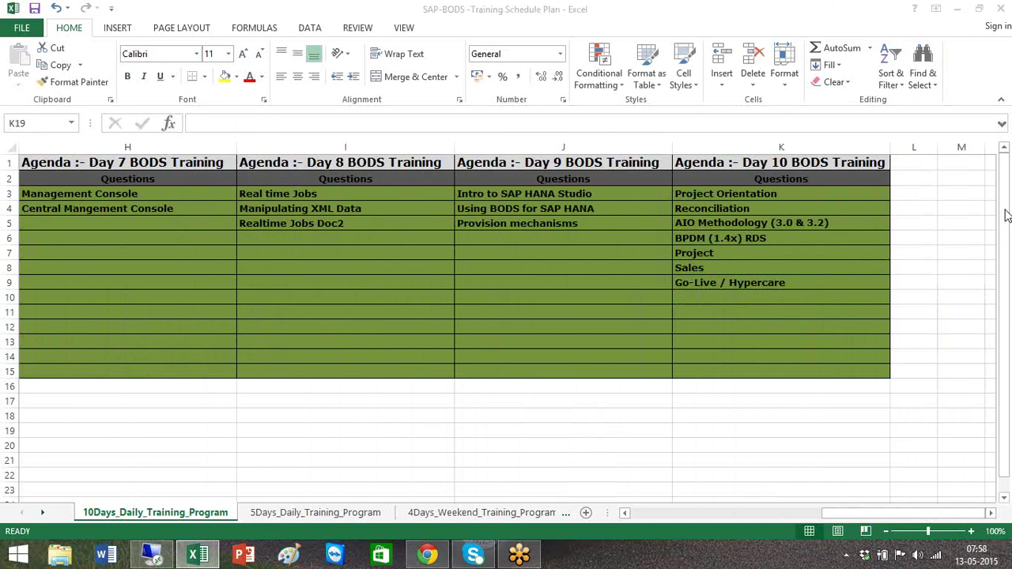
- Highlight the Day 7 topics Management Console and Central Mangement Console in H3:H4
left_click(138, 193)
left_click(138, 193)
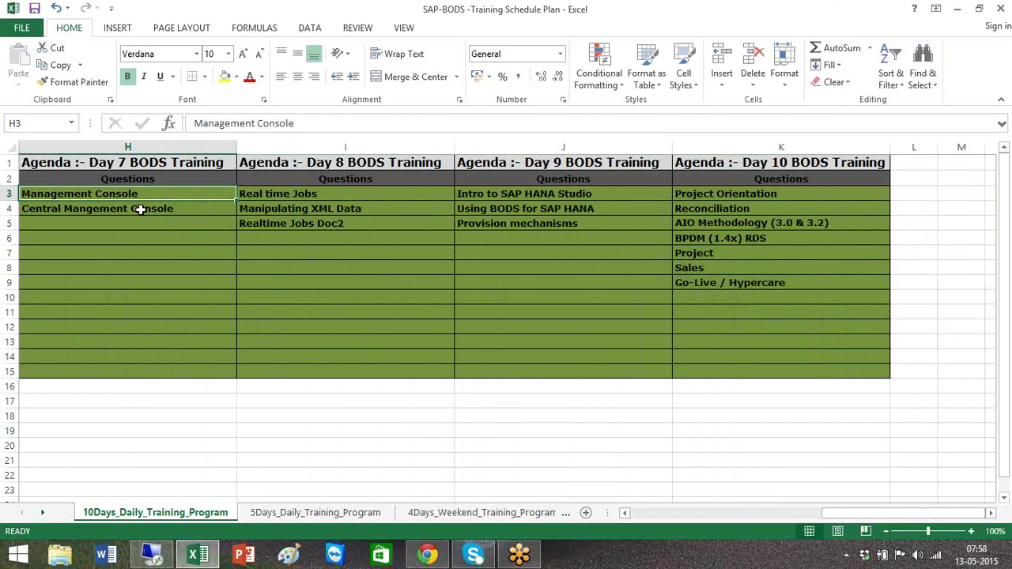
left_click(140, 209, "shift")
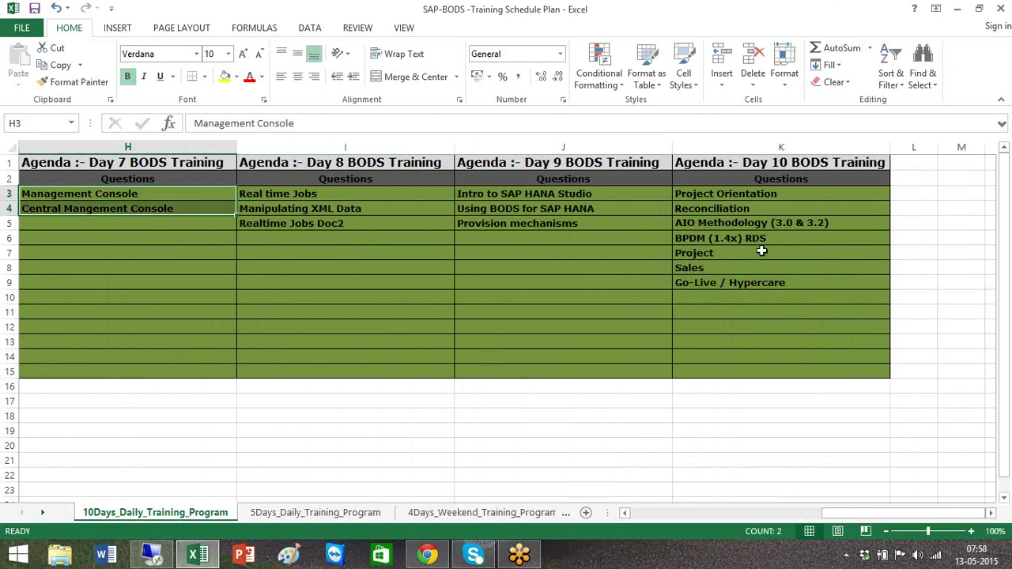
left_click(1010, 257)
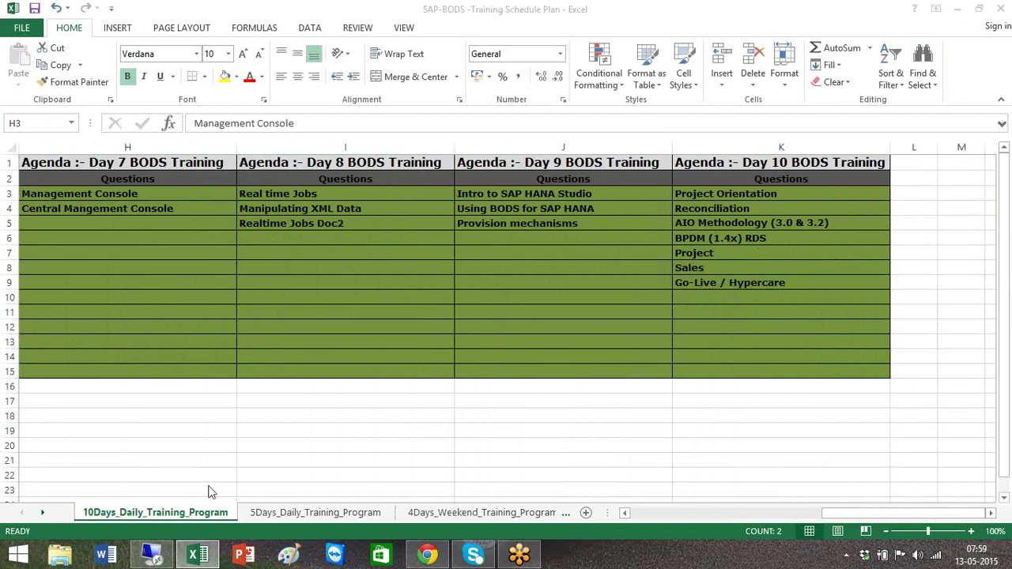
- Switch to the remote desktop session and launch Data Services Repository Manager from the SAP Data Services 4.2 programs
left_click(150, 557)
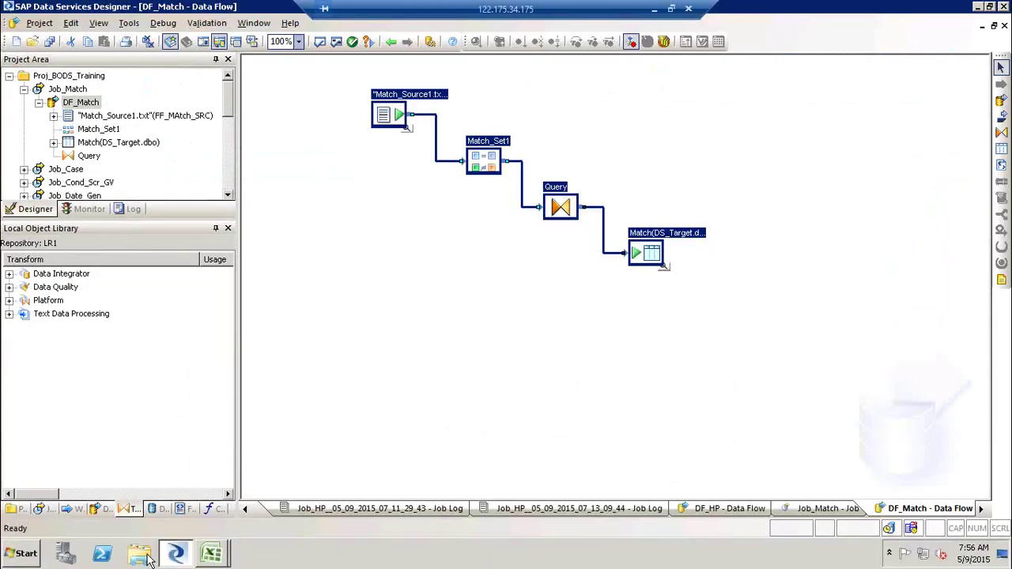
left_click(23, 553)
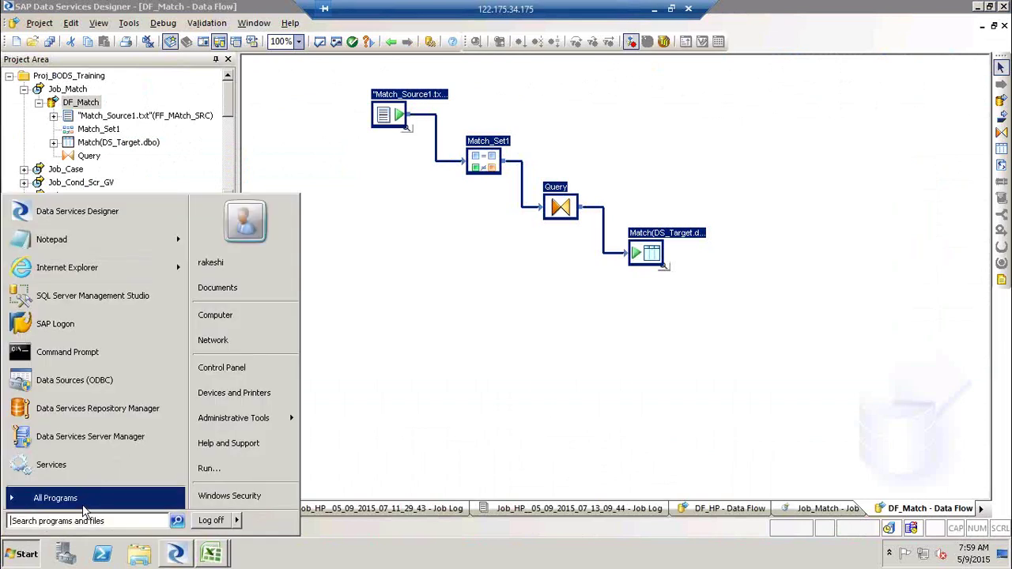
left_click(82, 503)
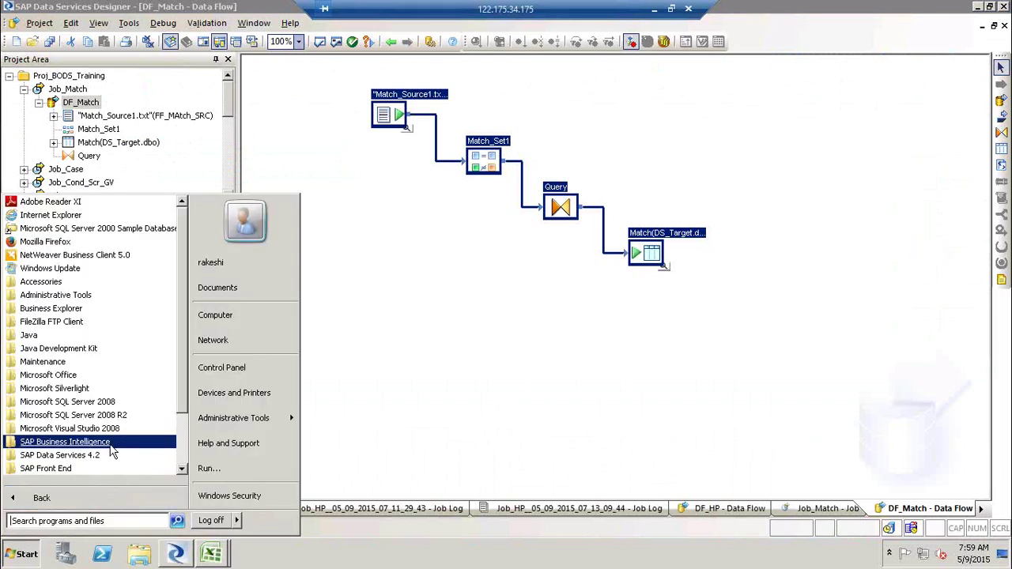
left_click(101, 456)
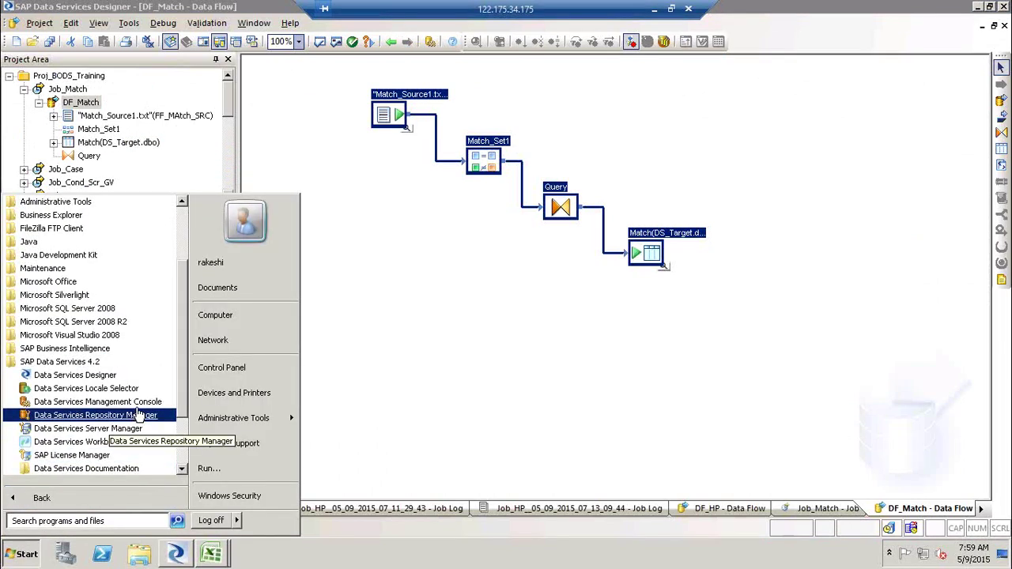
left_click(132, 417)
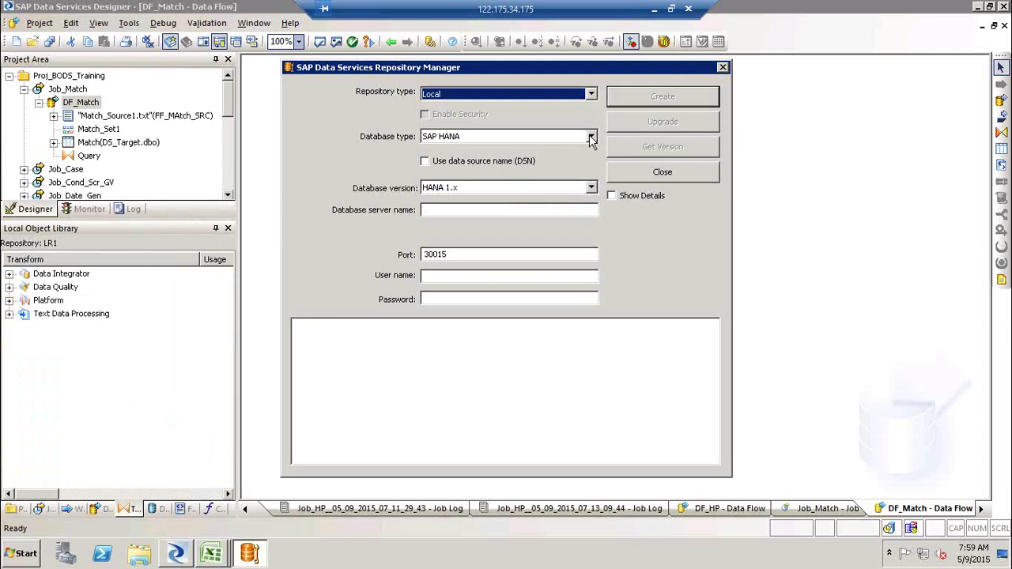
- Go through the repository types Profiler and Central, and set the type back to Local
left_click(591, 94)
left_click(551, 125)
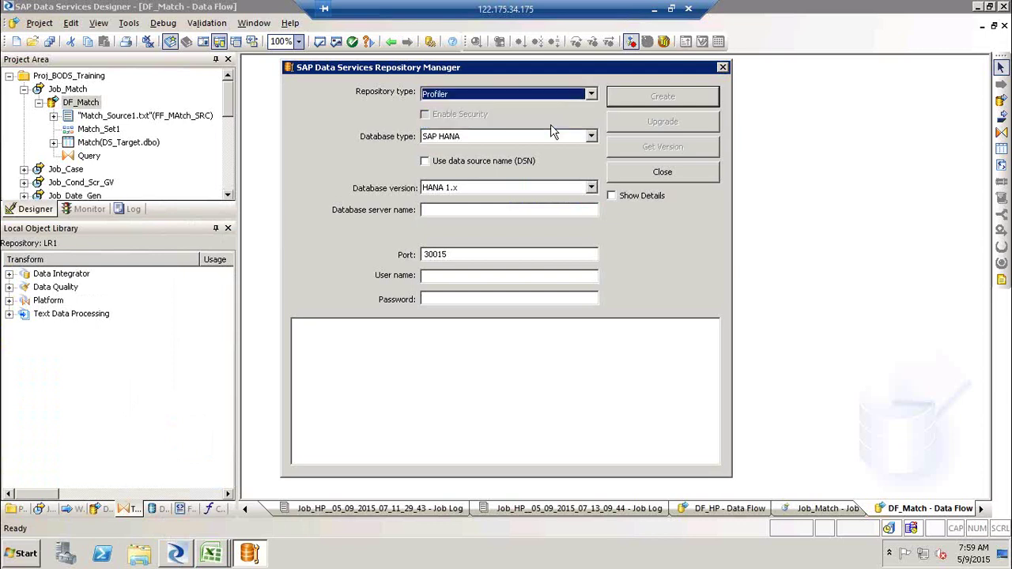
left_click(590, 95)
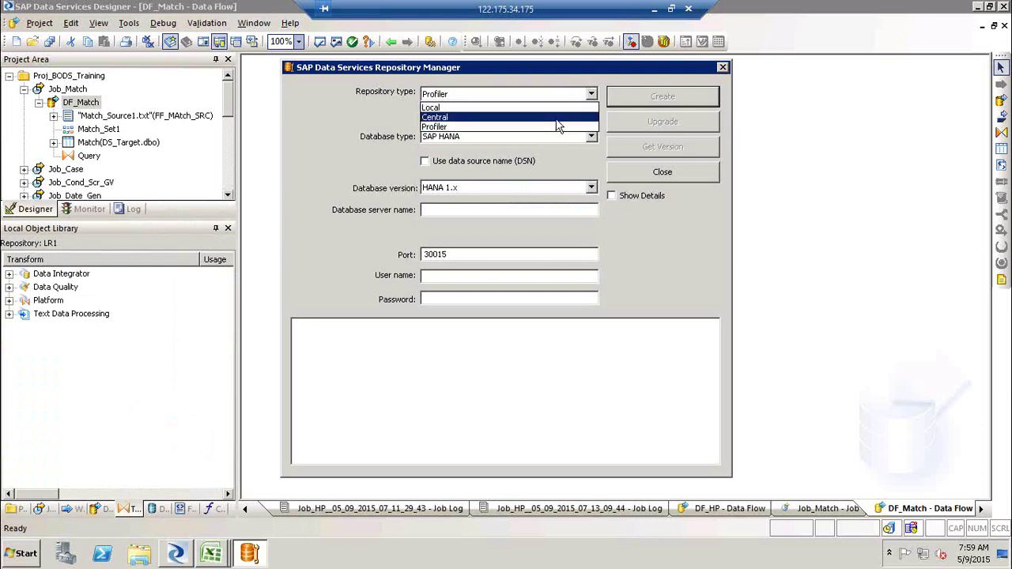
left_click(557, 120)
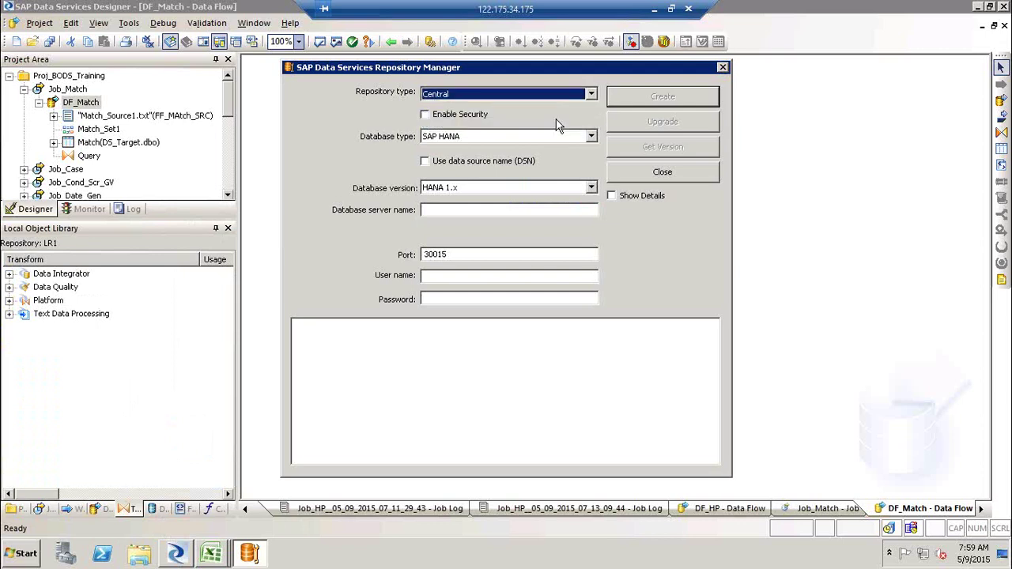
left_click(591, 95)
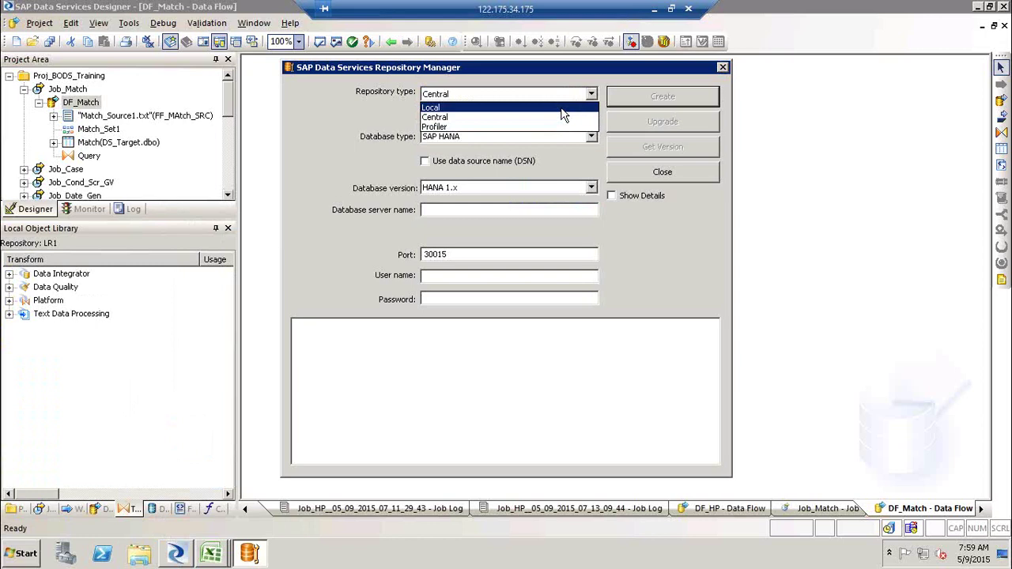
left_click(561, 110)
- Open a blank Notepad document and write the first two list items, "1) DB" and "2) LR"
key("super+r")
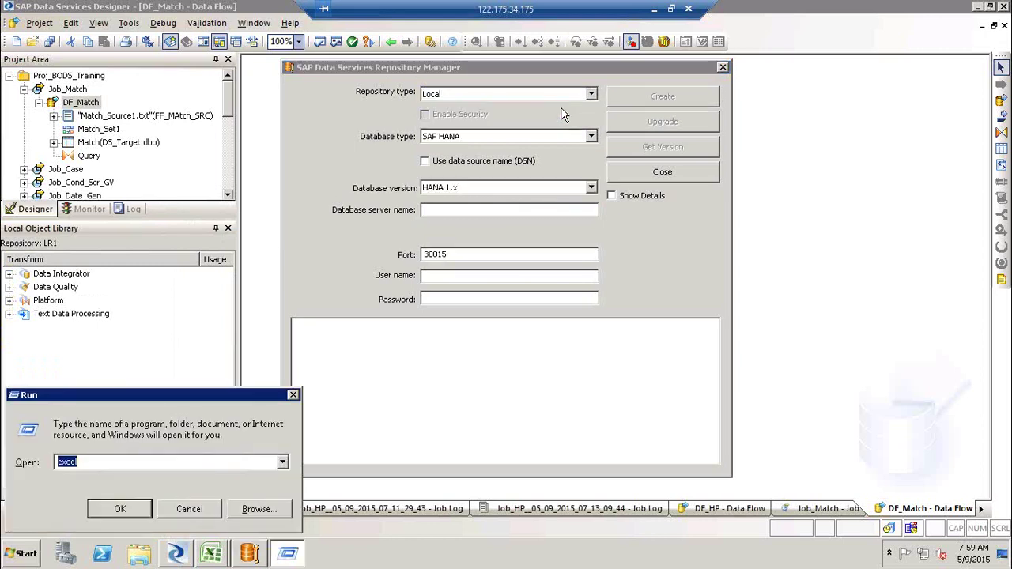
type("notepad")
key("Return")
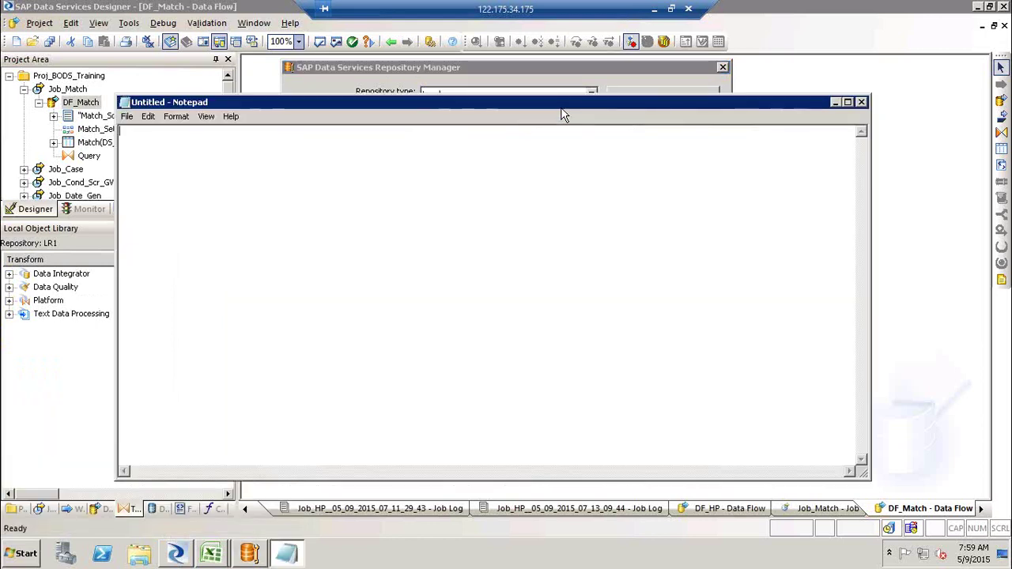
type("1) DB")
key("Return")
type("2) ")
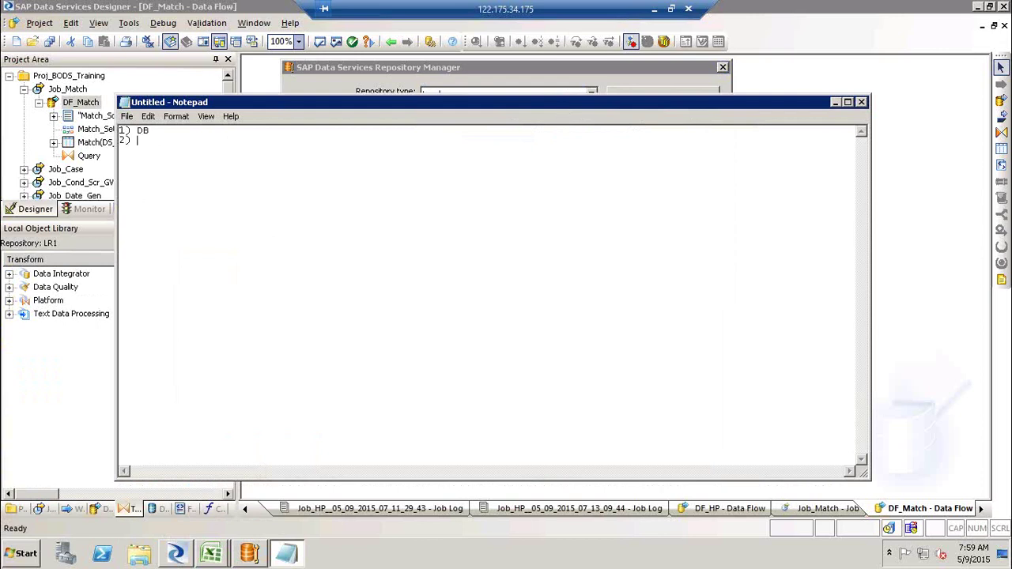
type("LR ")
- Add the third list item "3) JS ( add your LR to JS)" to the Notepad document
type("3) JS")
type(" (")
type(" add your LR")
type(" to JH")
key("BackSpace")
type("S")
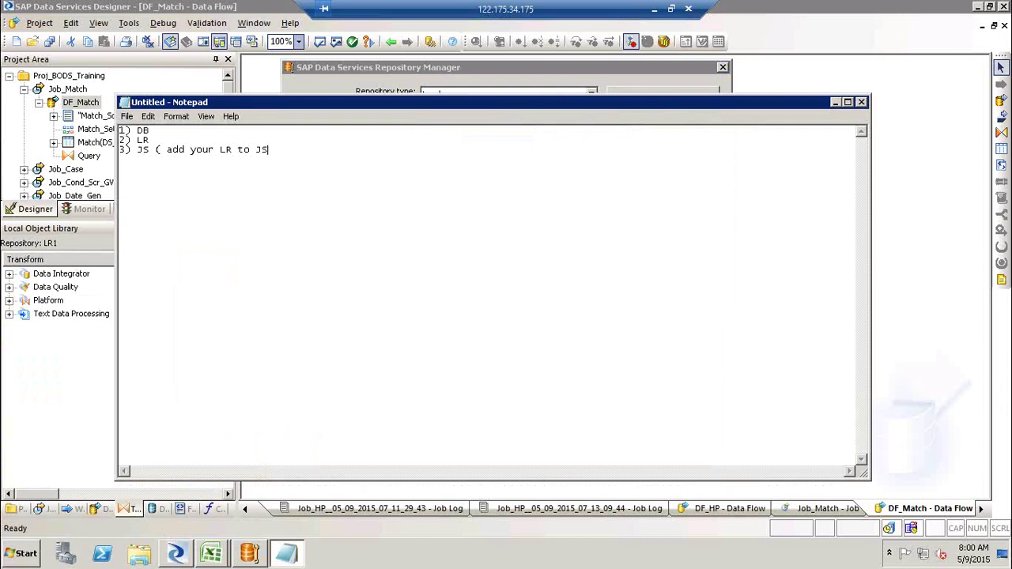
type(")")
- Launch Data Services Server Manager from the SAP Data Services 4.2 programs, allow it to run, and open the Job Server Configuration Editor
left_click(38, 551)
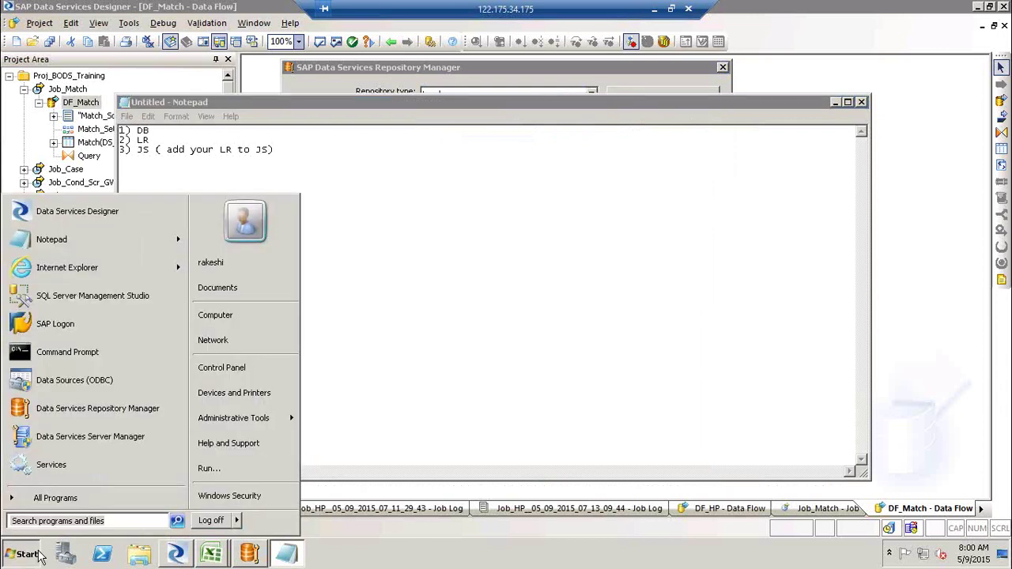
left_click(100, 507)
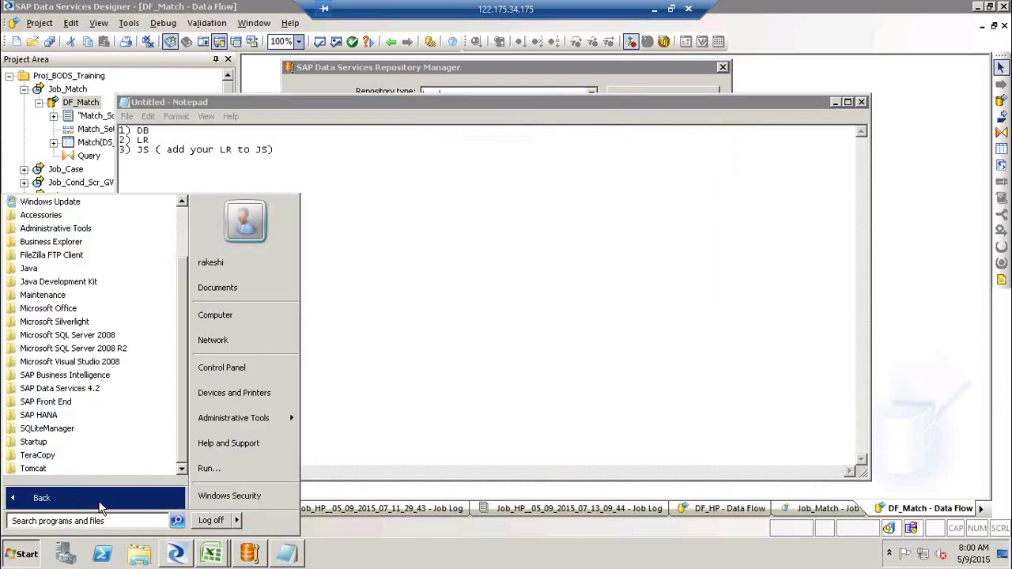
left_click(97, 390)
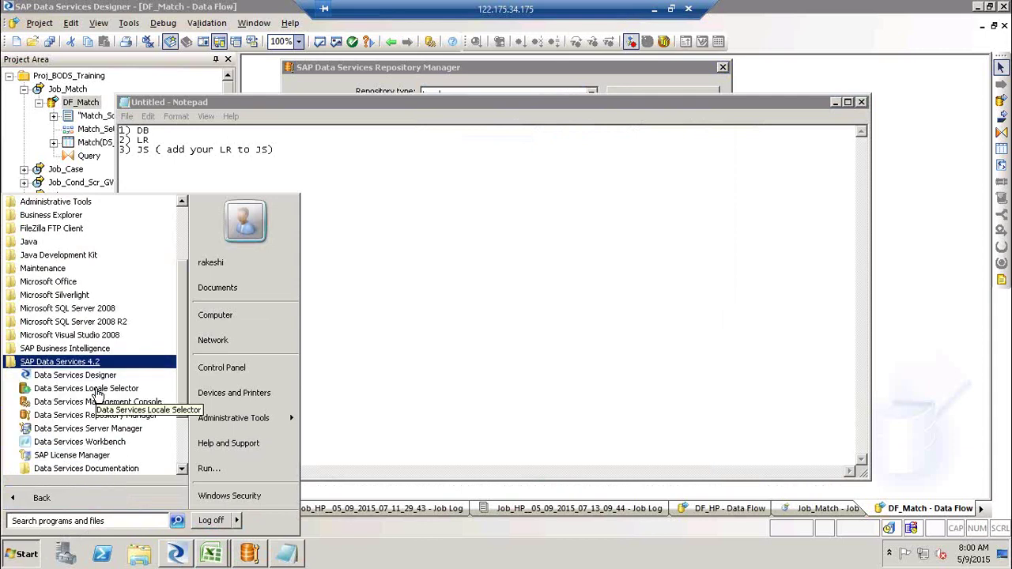
left_click(115, 431)
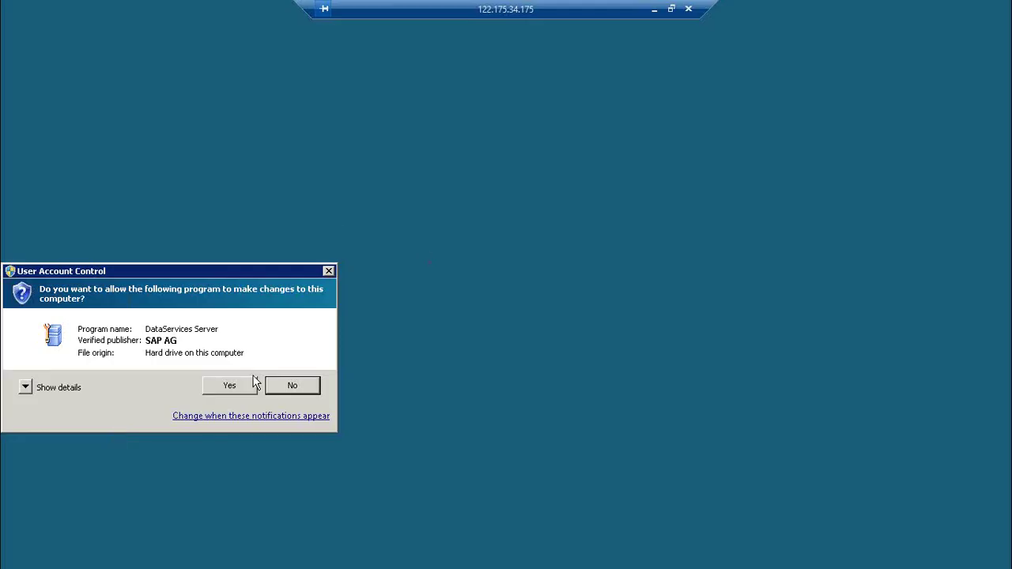
left_click(231, 386)
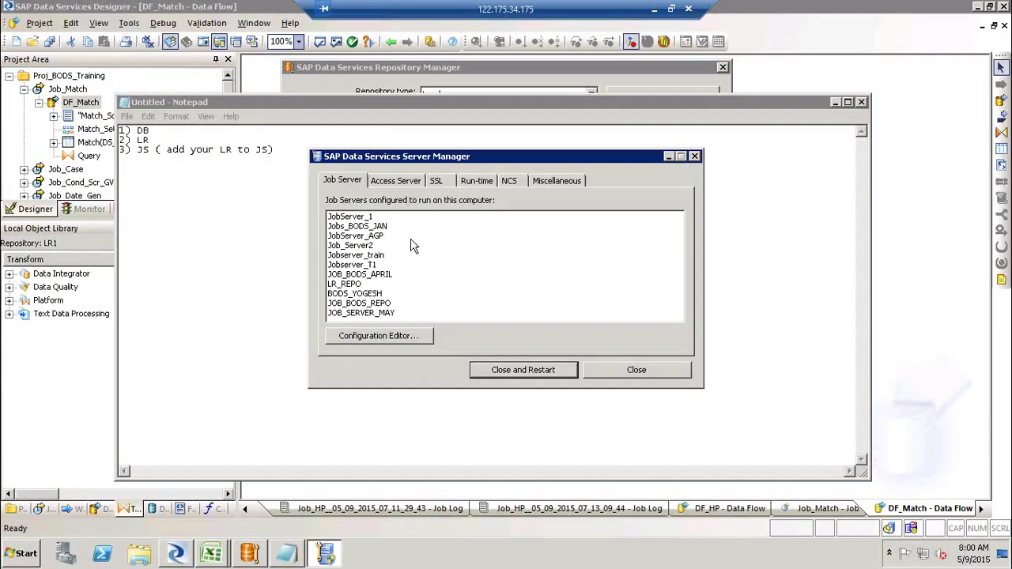
left_click(384, 338)
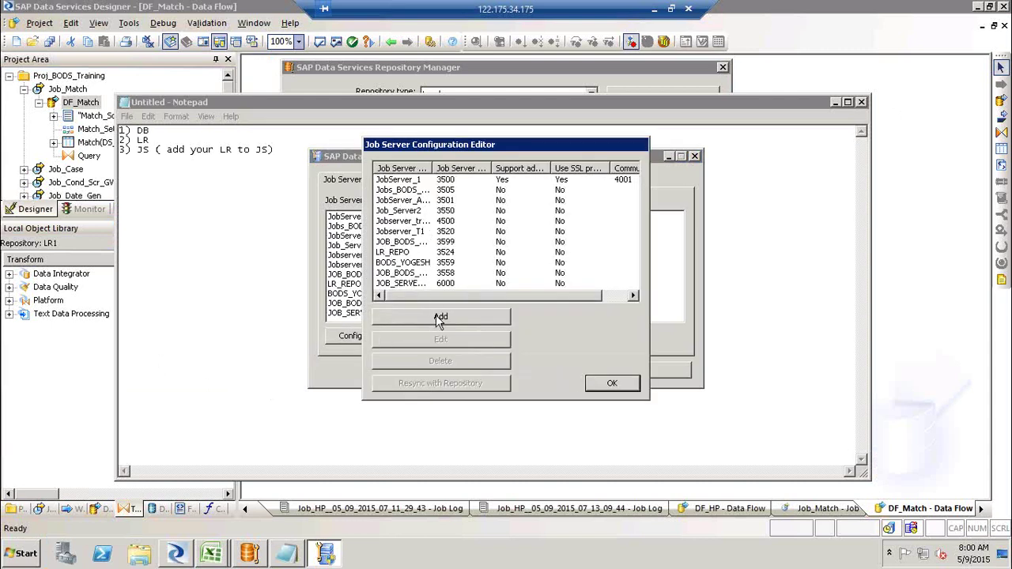
- Examine the repositories associated with JobServer_1 in its properties, and leave the properties without changes
left_click(407, 182)
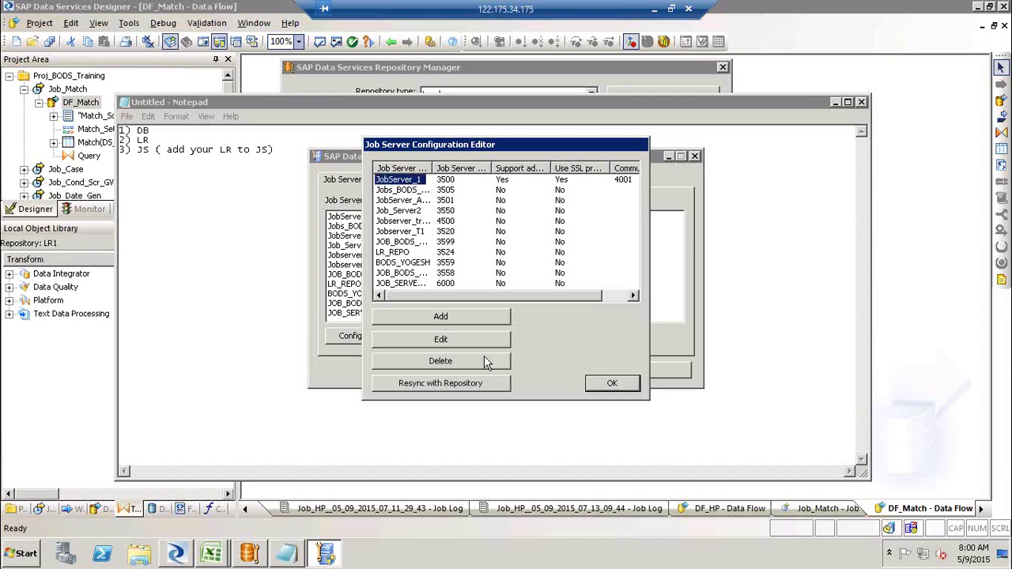
left_click(457, 338)
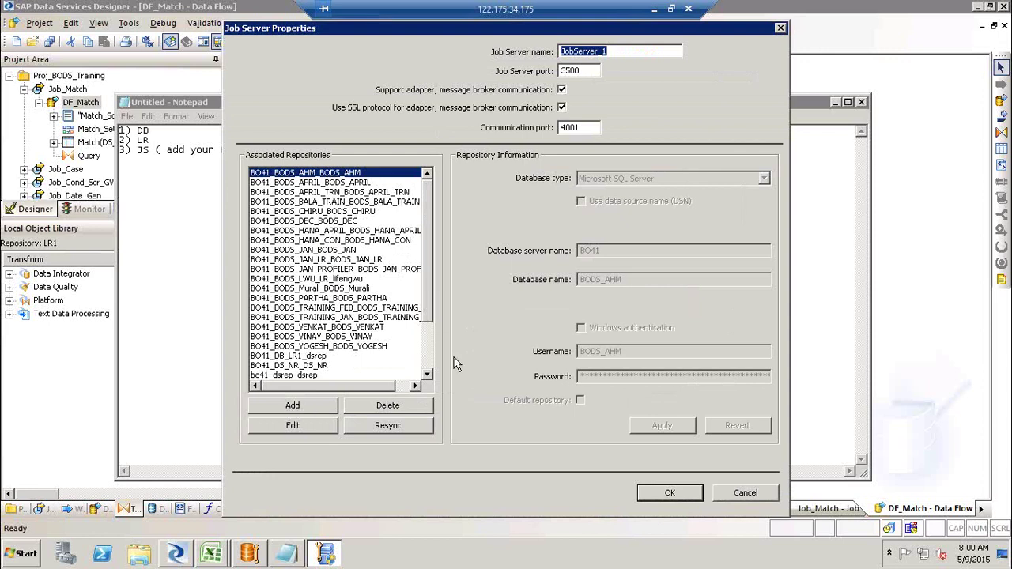
scroll(430, 370, "down", 3)
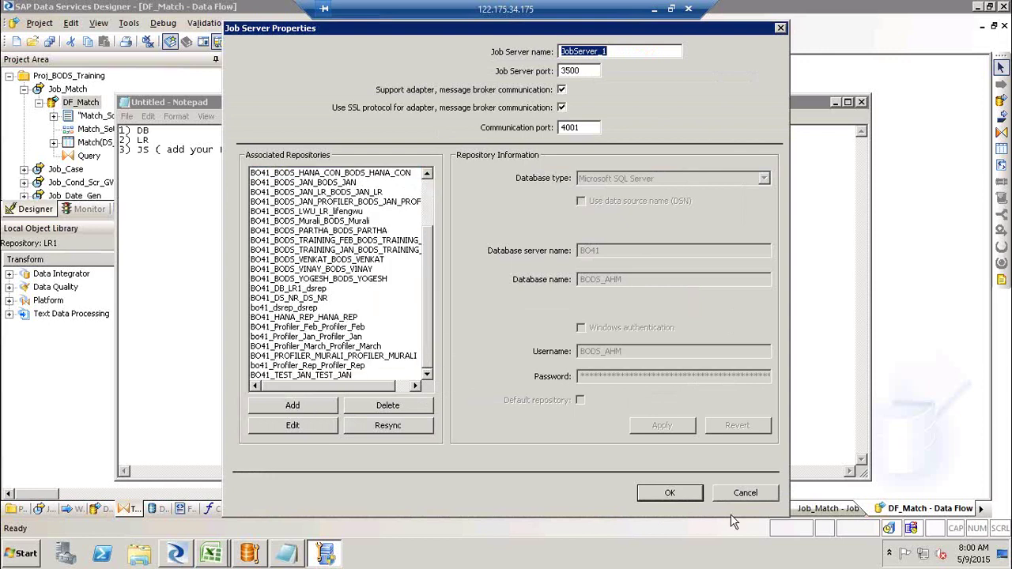
left_click(775, 493)
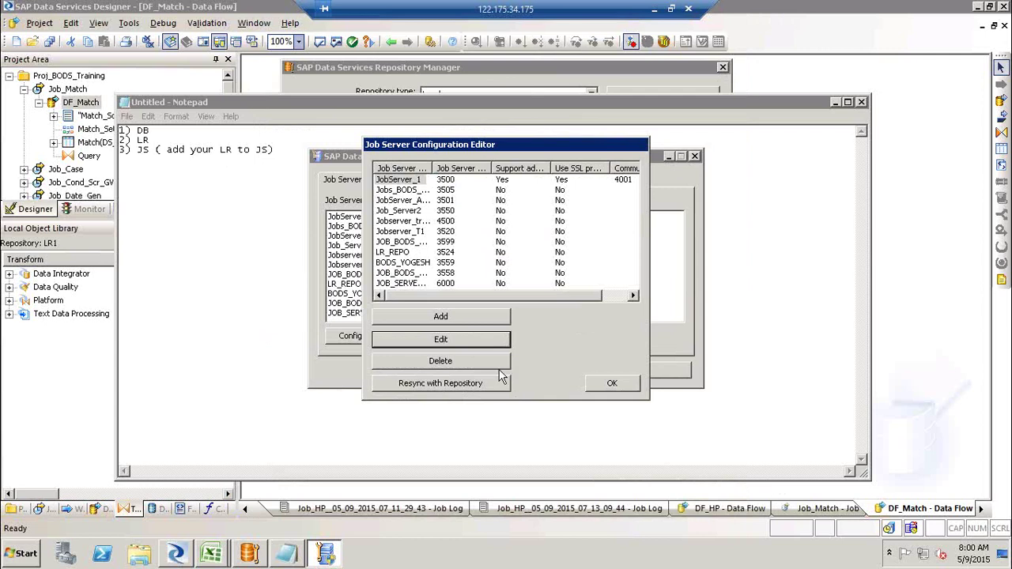
- Reopen the JobServer_1 properties, view the blank form for adding an associated repository, and cancel
left_click(465, 342)
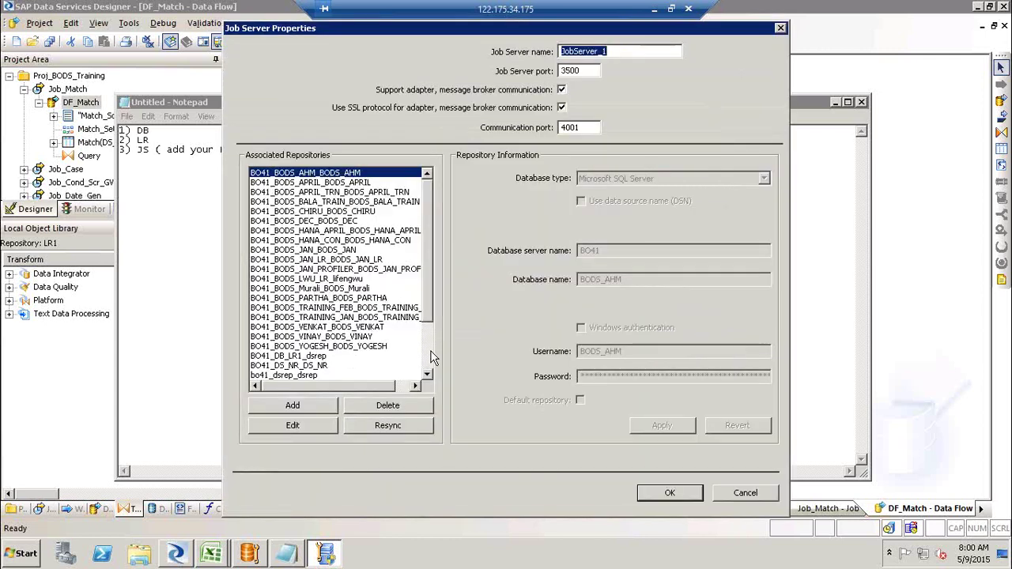
scroll(433, 353, "down", 3)
left_click(314, 407)
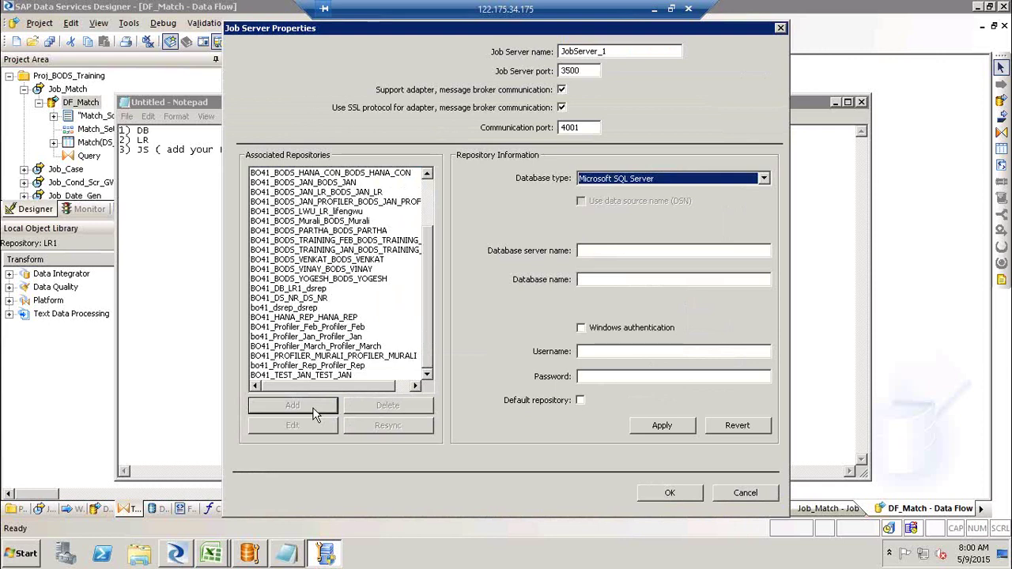
left_click_drag(427, 316, 428, 221)
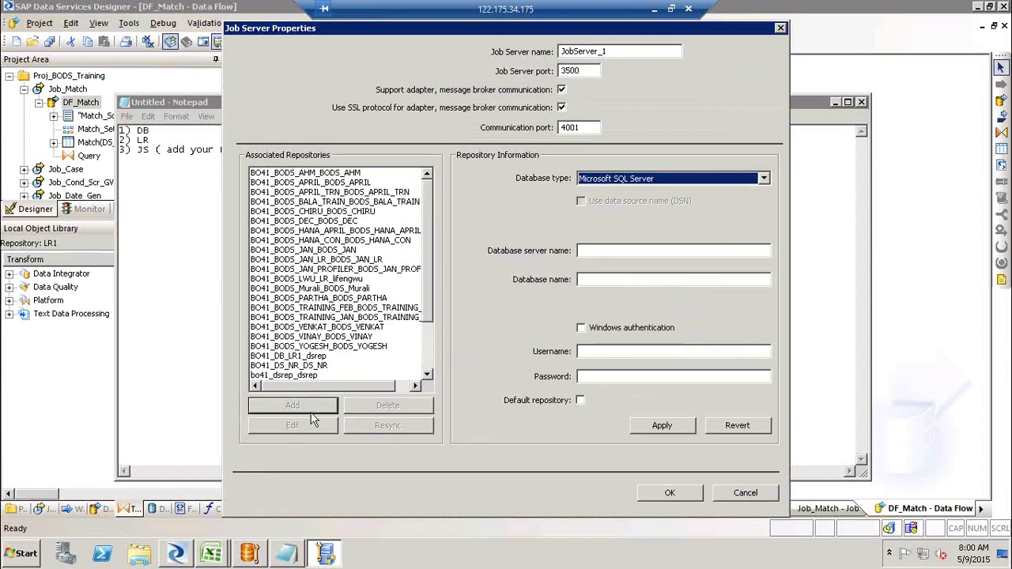
left_click(771, 499)
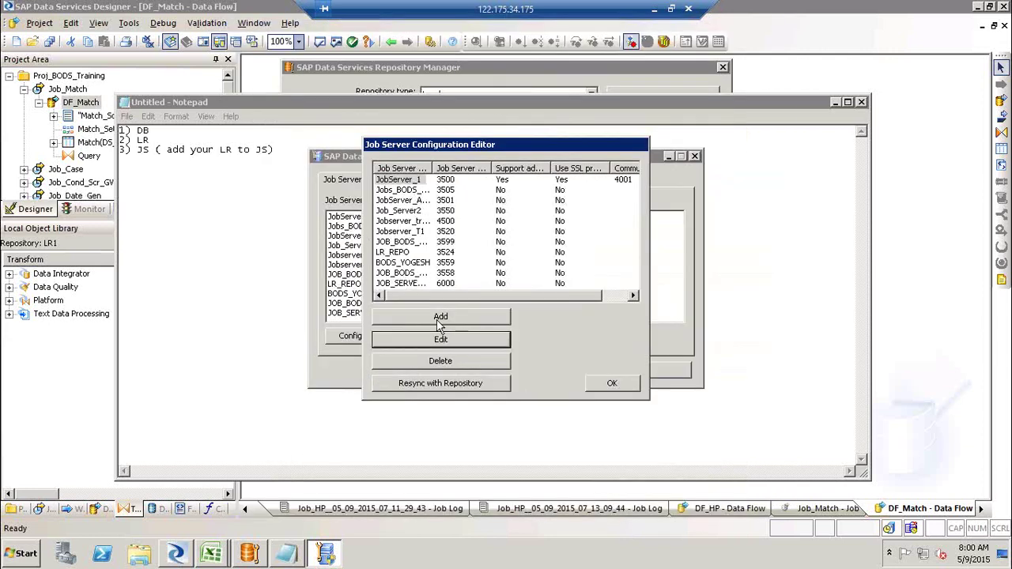
- Review the JobServer_1 properties again, and widen the Job Server Name column to compare the configured job servers
left_click(389, 182)
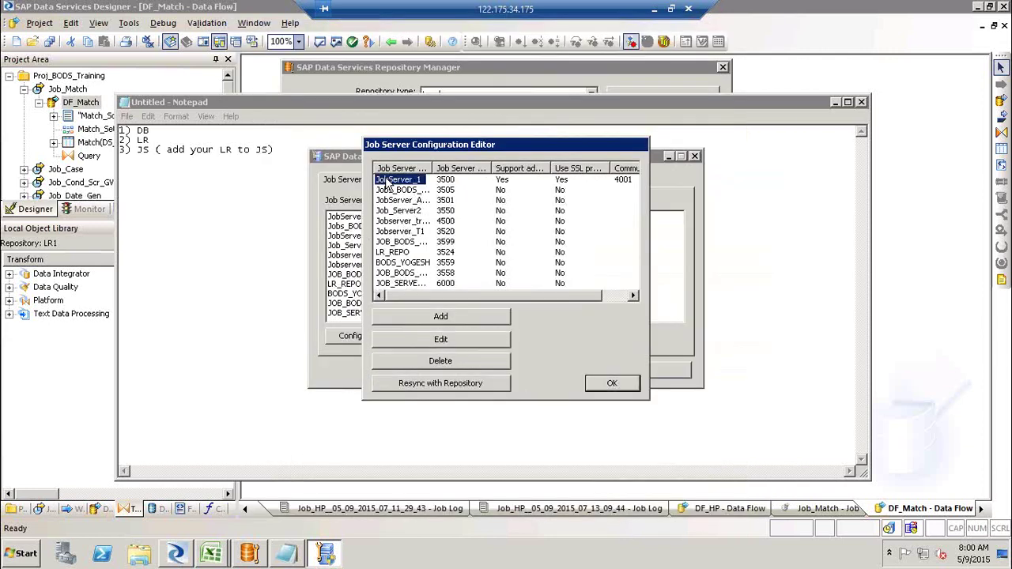
left_click(458, 338)
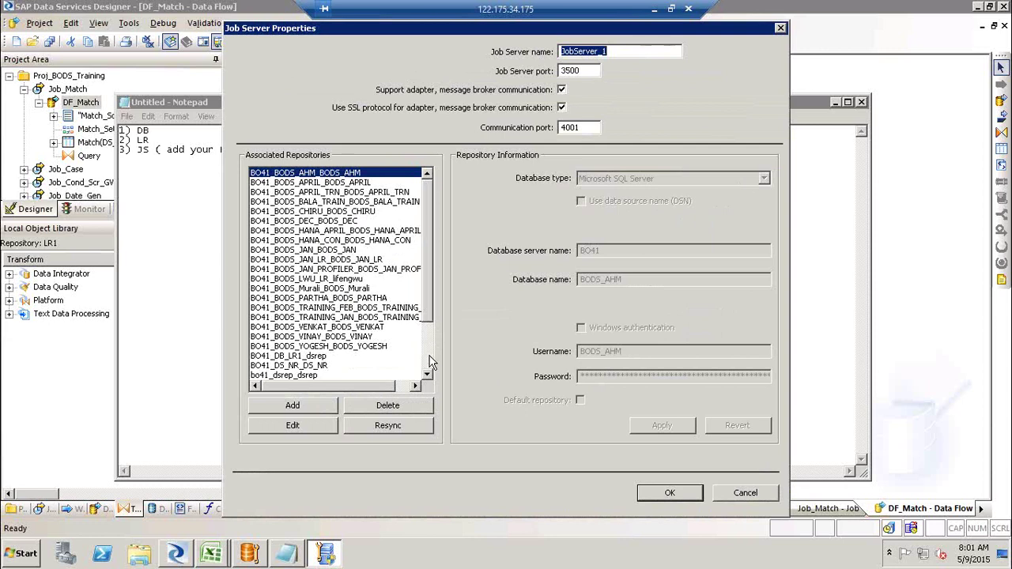
left_click(762, 489)
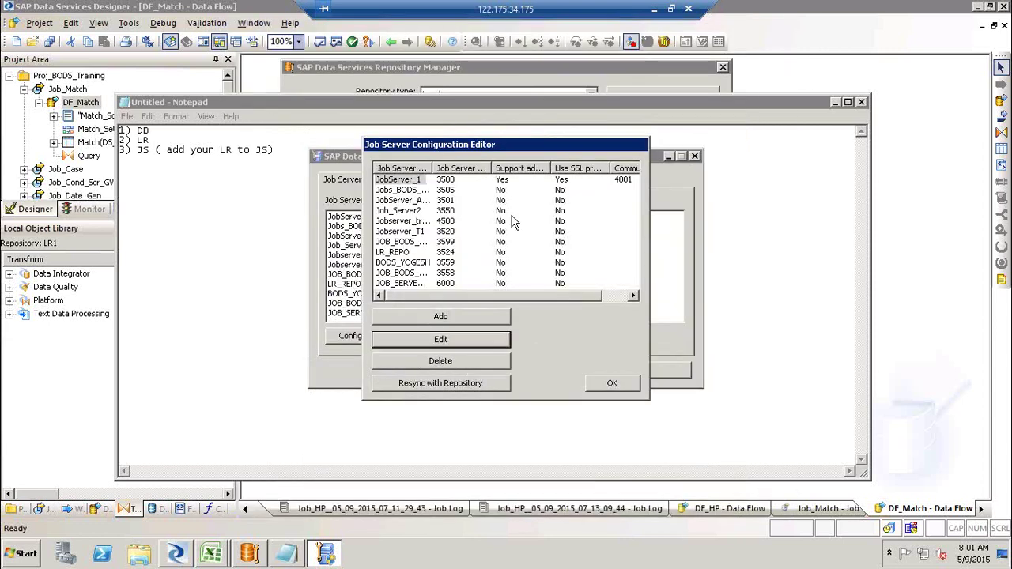
left_click_drag(433, 169, 484, 168)
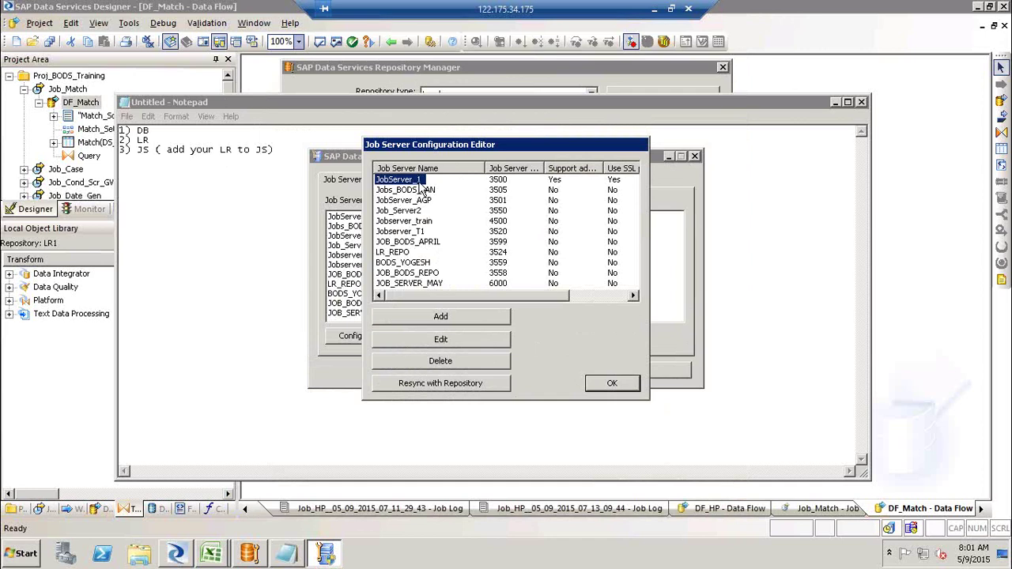
left_click(456, 346)
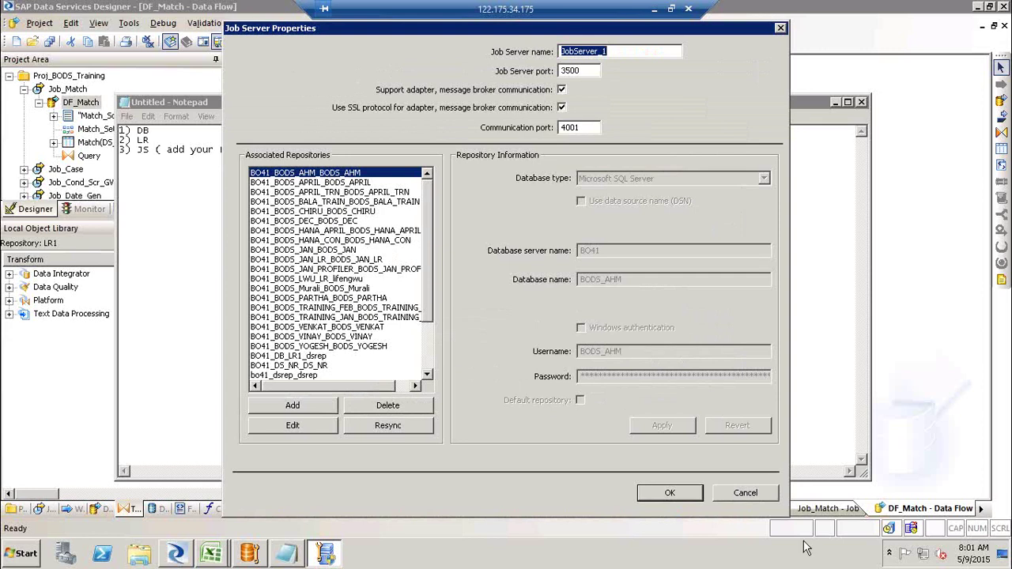
left_click(752, 495)
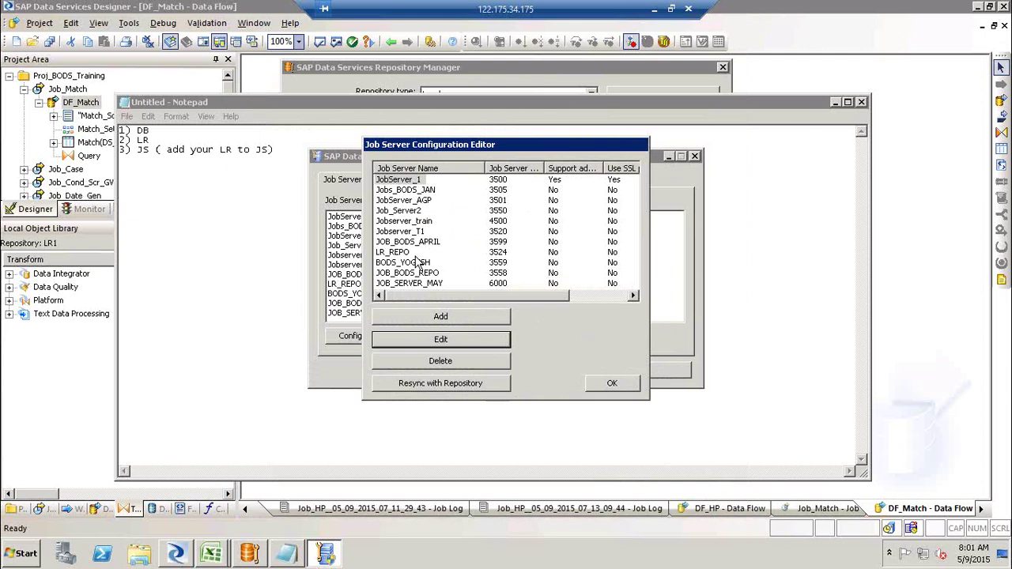
- Go through the database server, database name and login fields for adding a Microsoft SQL Server repository to JobServer_1, and cancel
left_click(401, 181)
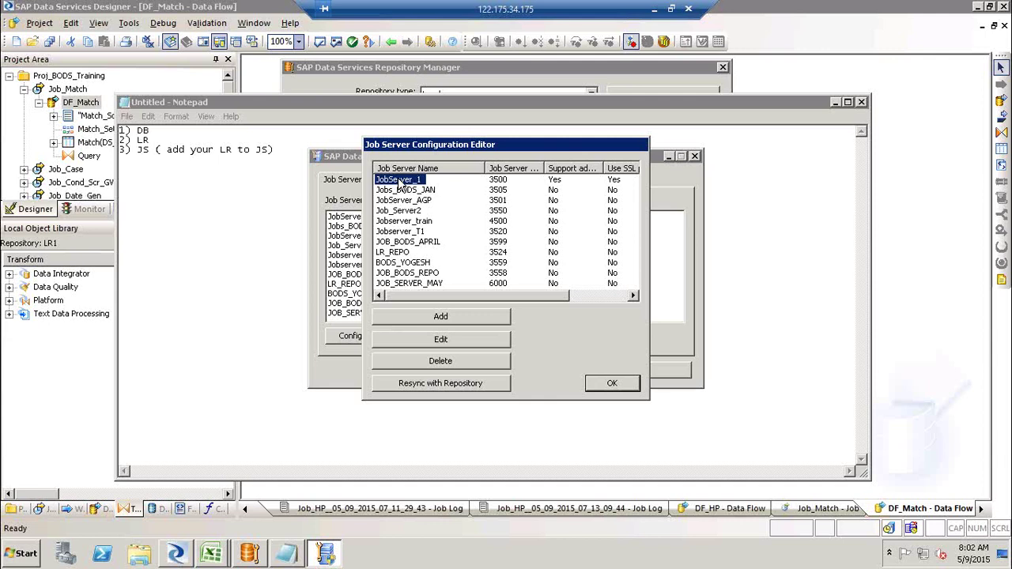
left_click(448, 340)
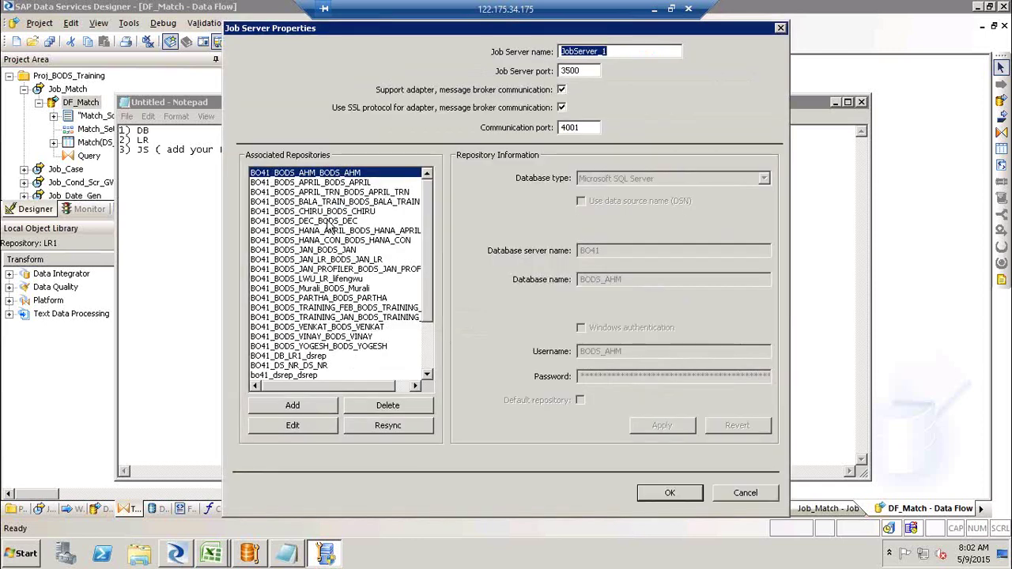
left_click(292, 406)
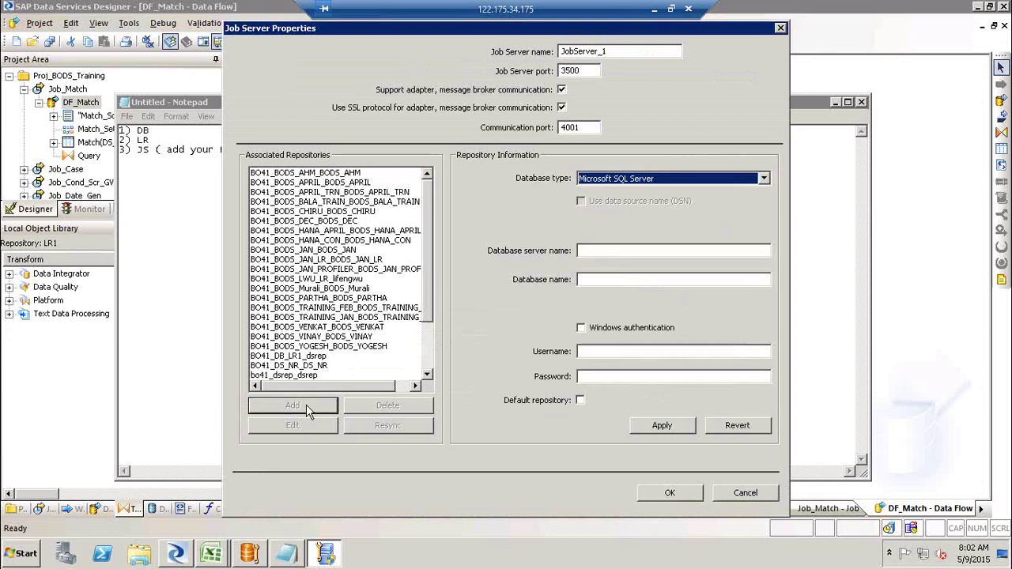
left_click(647, 252)
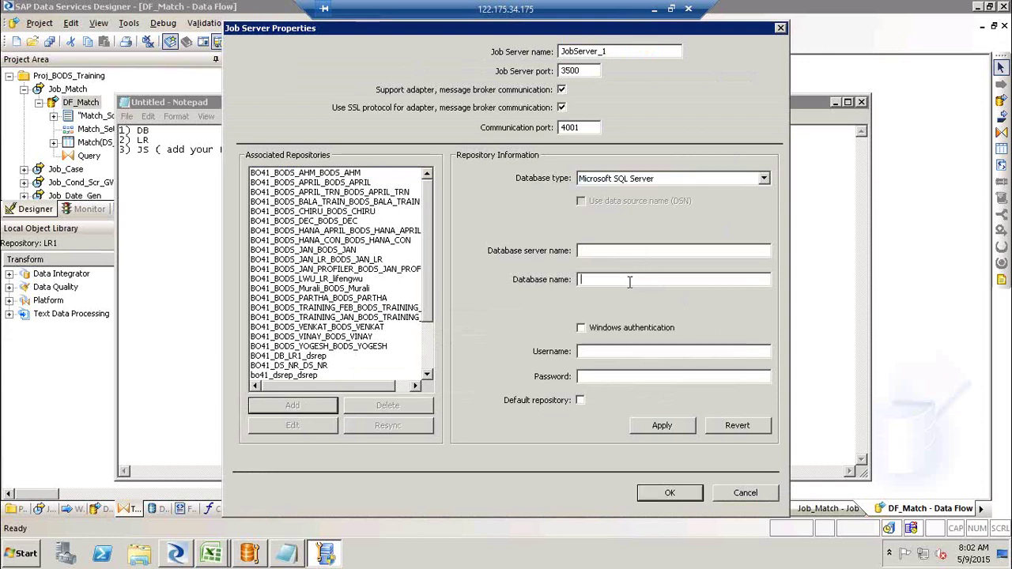
left_click(627, 352)
left_click(427, 366)
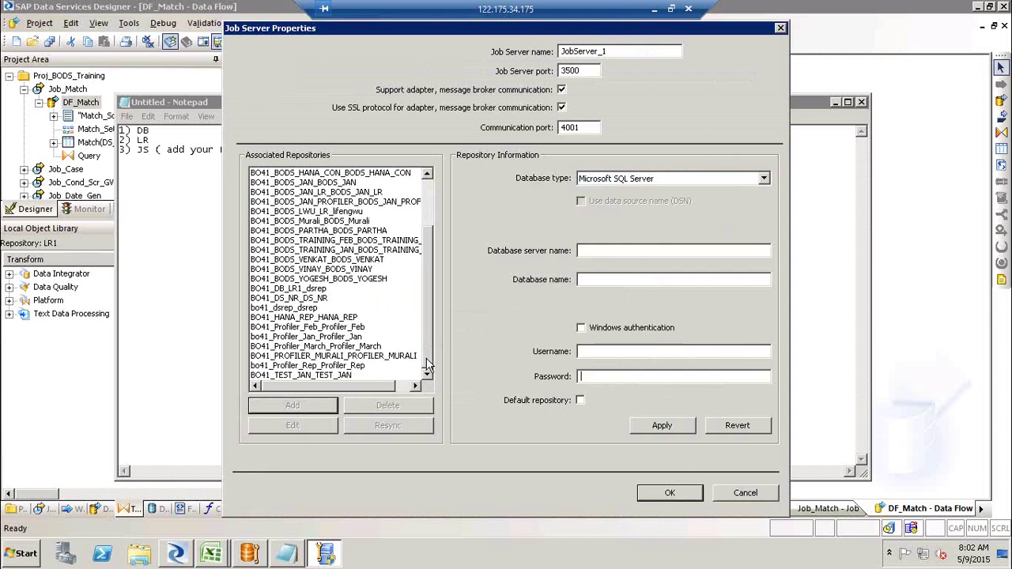
left_click(760, 495)
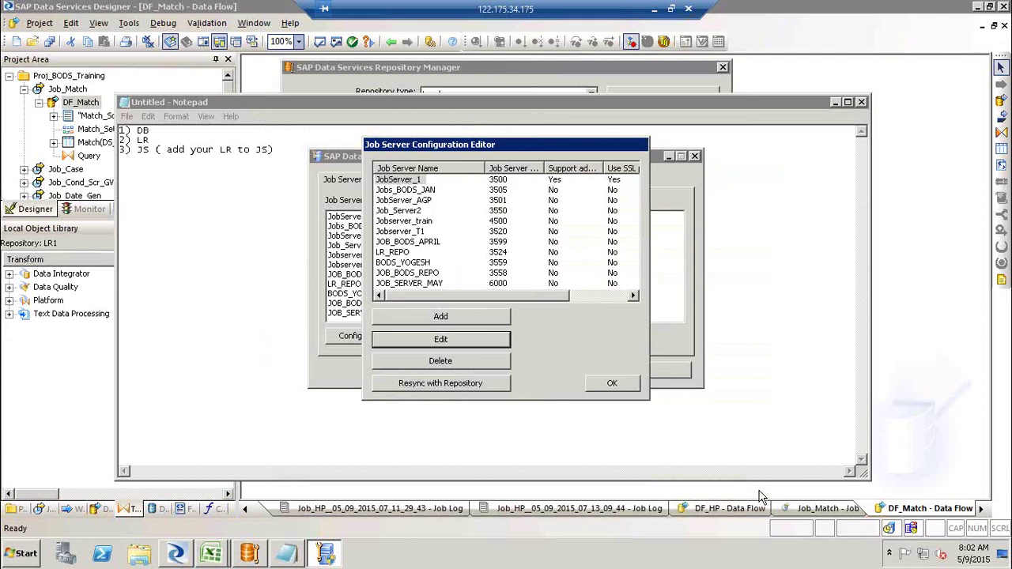
- Close Server Manager and Repository Manager, discarding the unsaved Notepad document, to return to the DF_Match data flow
left_click(613, 383)
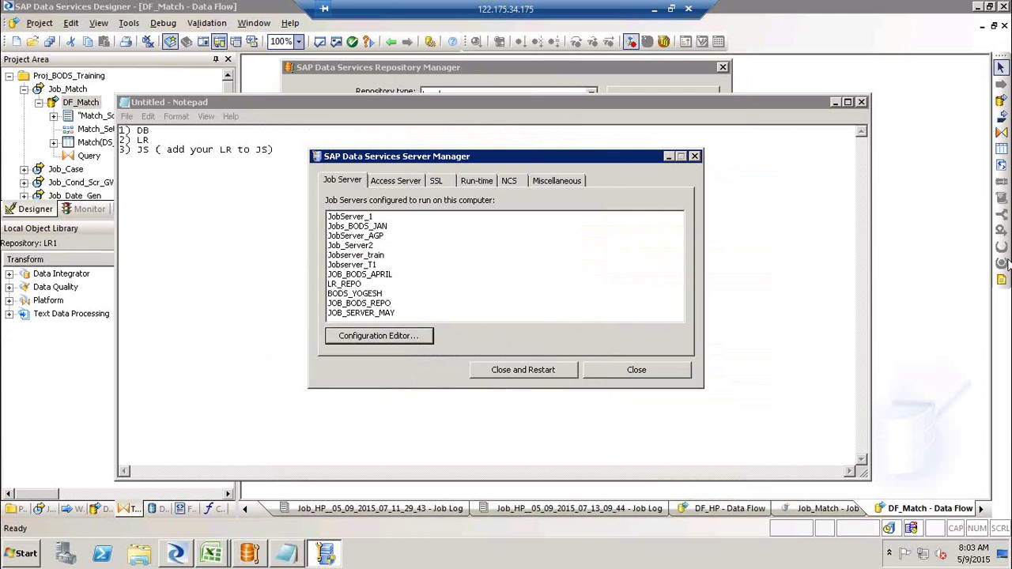
left_click(694, 156)
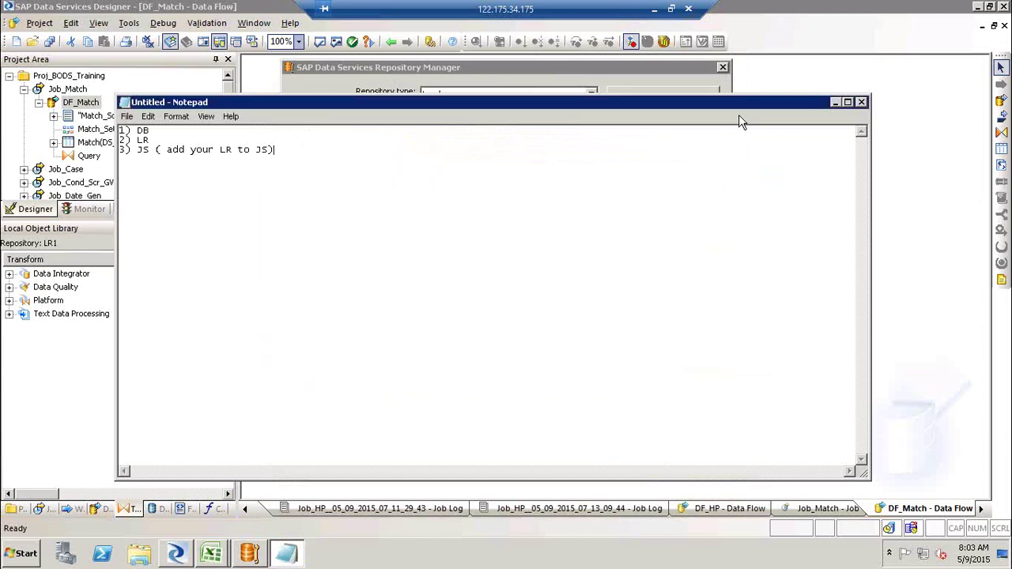
left_click_drag(753, 113, 662, 125)
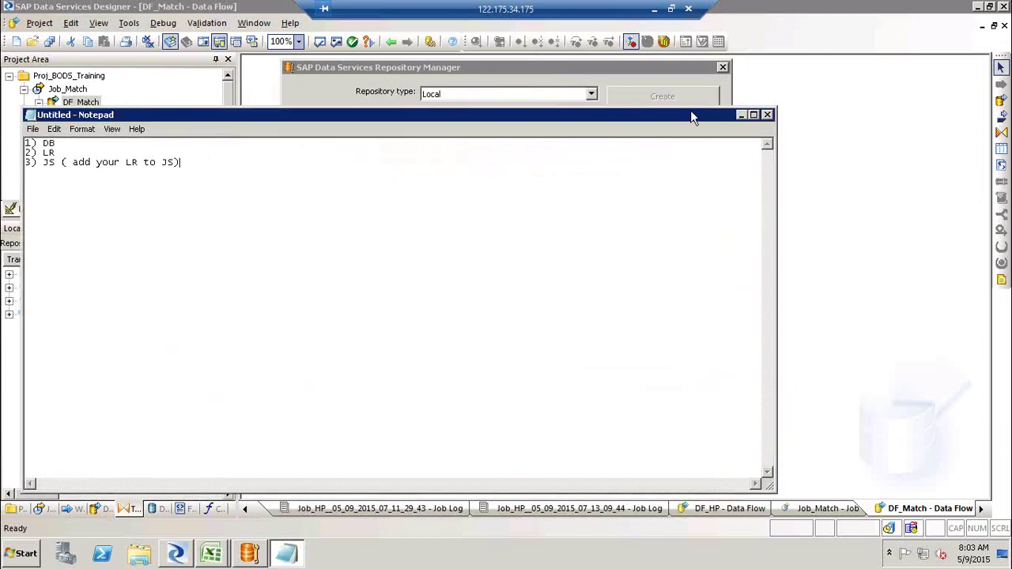
left_click(767, 115)
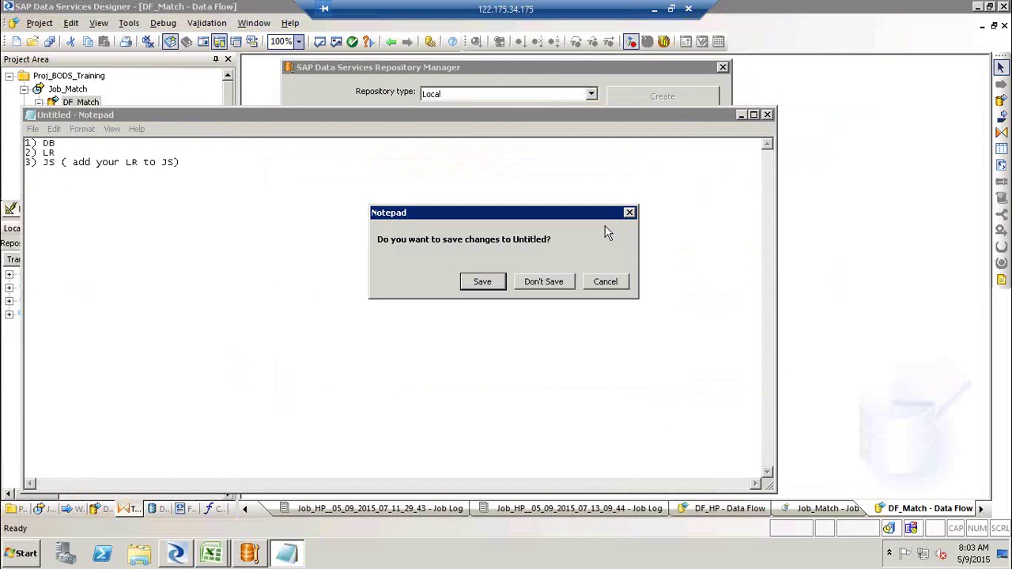
left_click(555, 281)
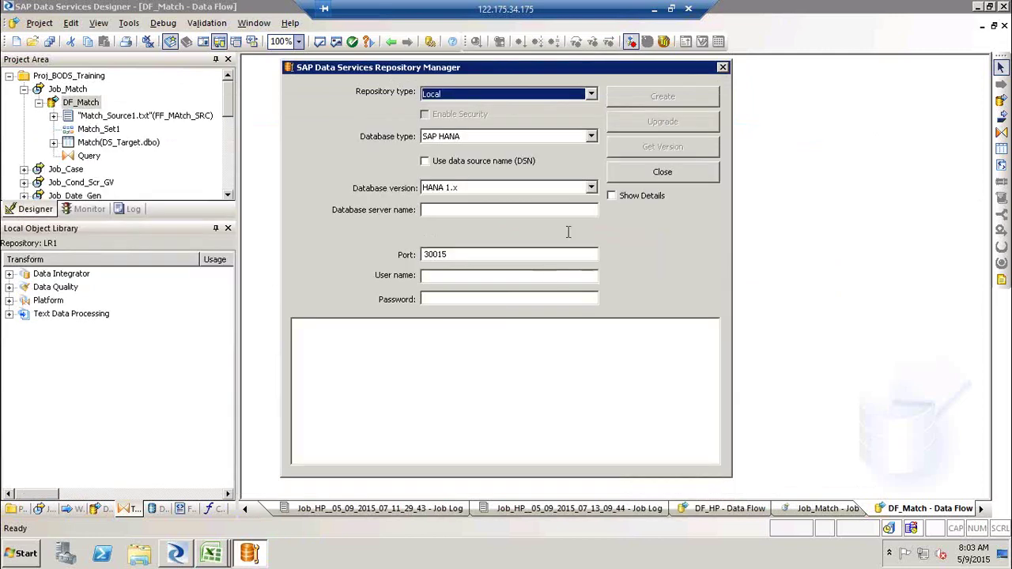
left_click(671, 171)
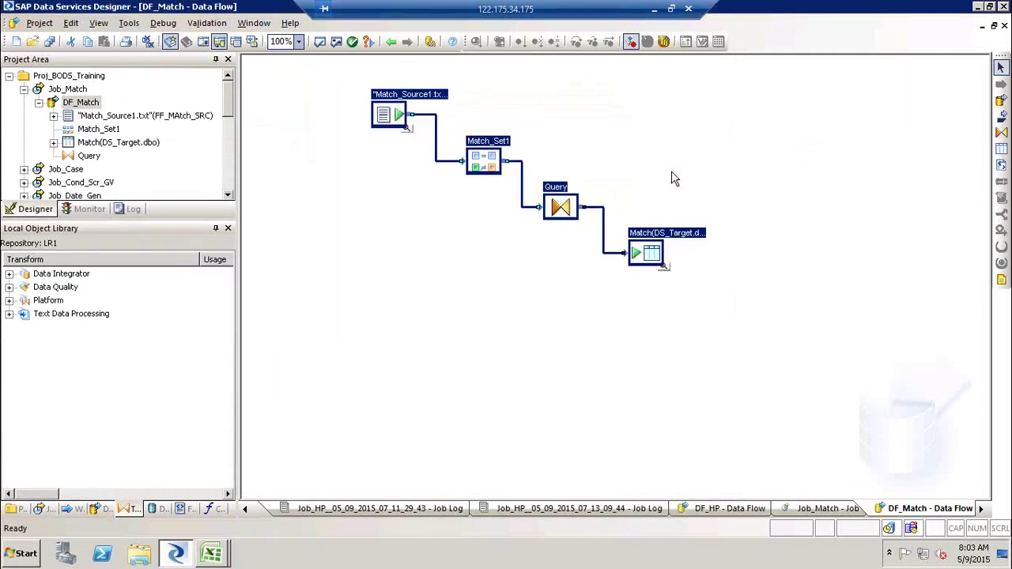